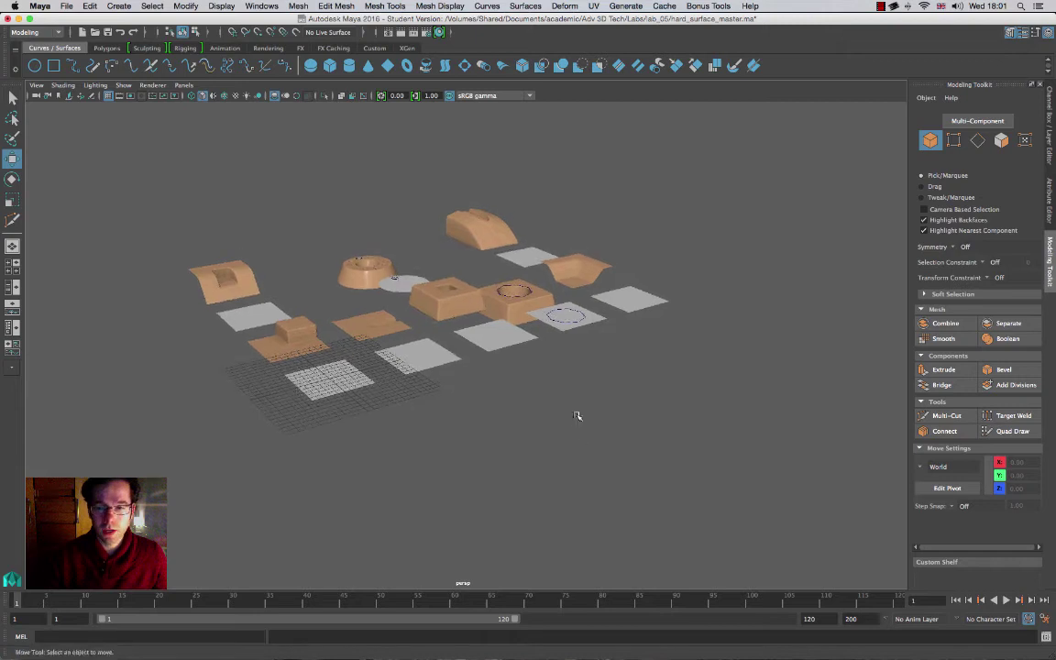
Step: Turn off smooth preview for the curved panel with the square recess, the ring with small holes, and the curved grooved block
alt+drag(488, 407, 491, 410)
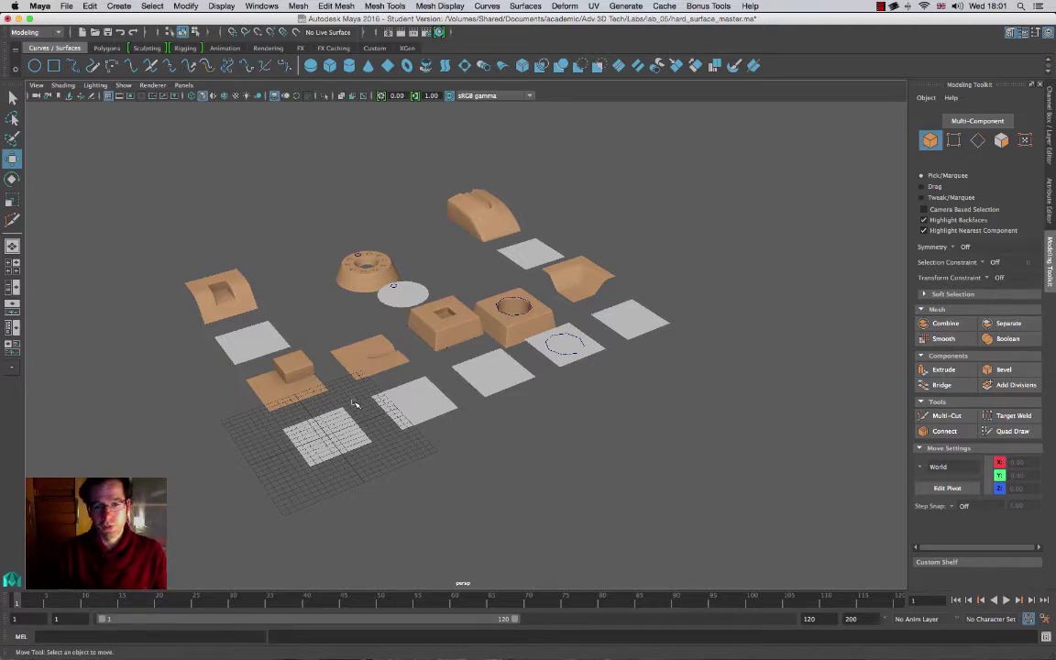
alt+drag(453, 376, 454, 390)
alt+right_drag(455, 389, 537, 419)
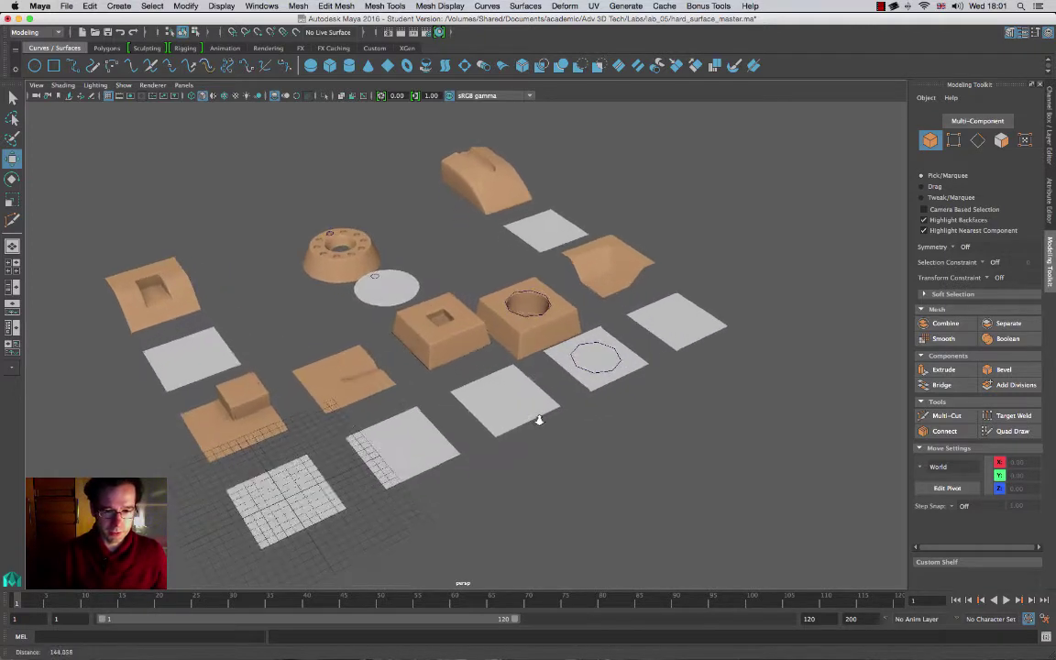
alt+middle_drag(550, 382, 591, 405)
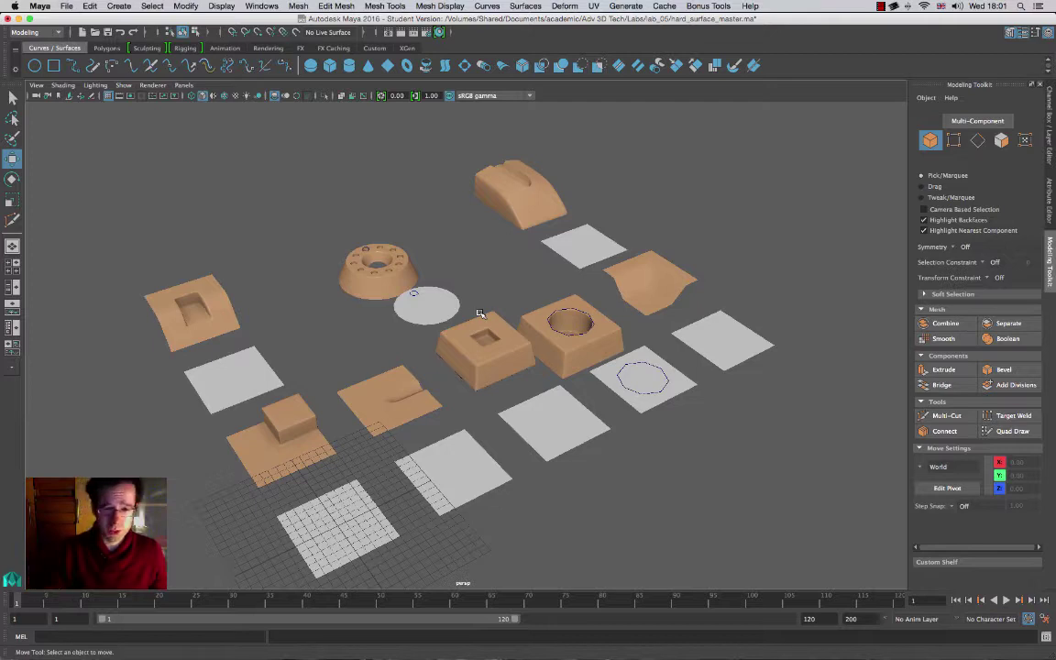
click(213, 321)
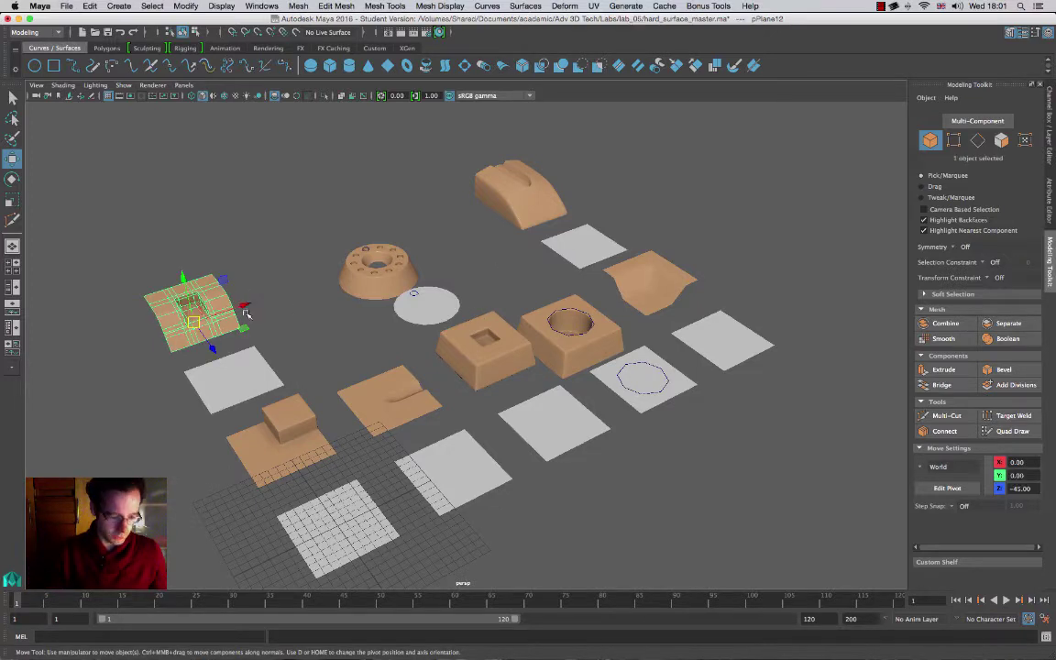
key(3)
key(1)
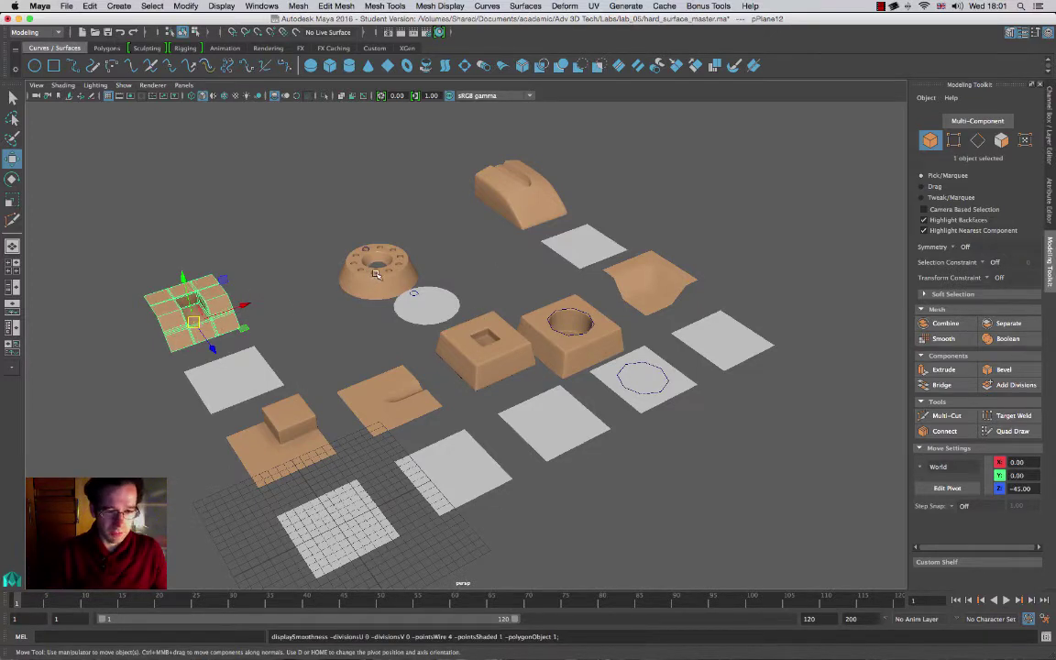
click(341, 248)
click(540, 210)
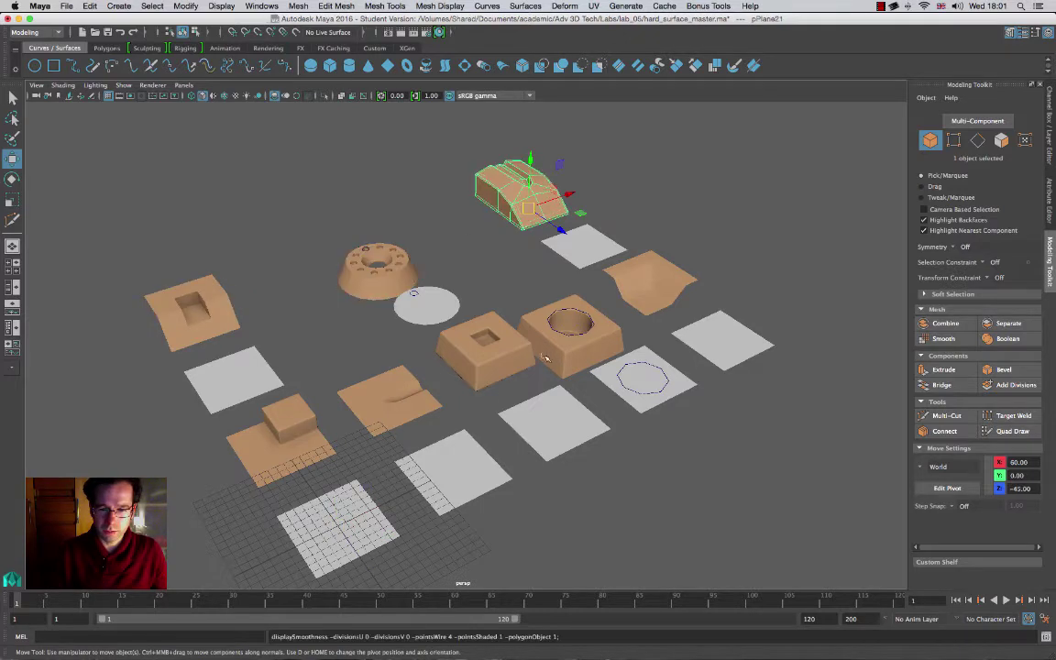
Step: Turn off smooth preview for the trough-shaped panel, the round-hole and square-recess blocks, the grooved plane and the raised-box plane
click(631, 287)
click(578, 344)
key(1)
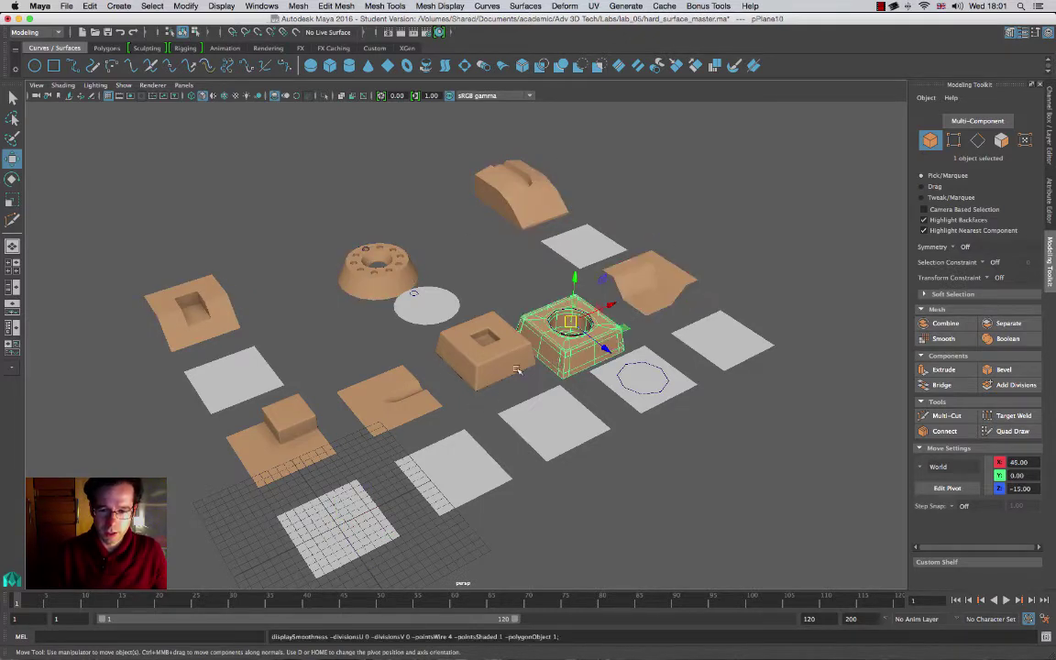
click(502, 359)
key(1)
click(393, 415)
key(1)
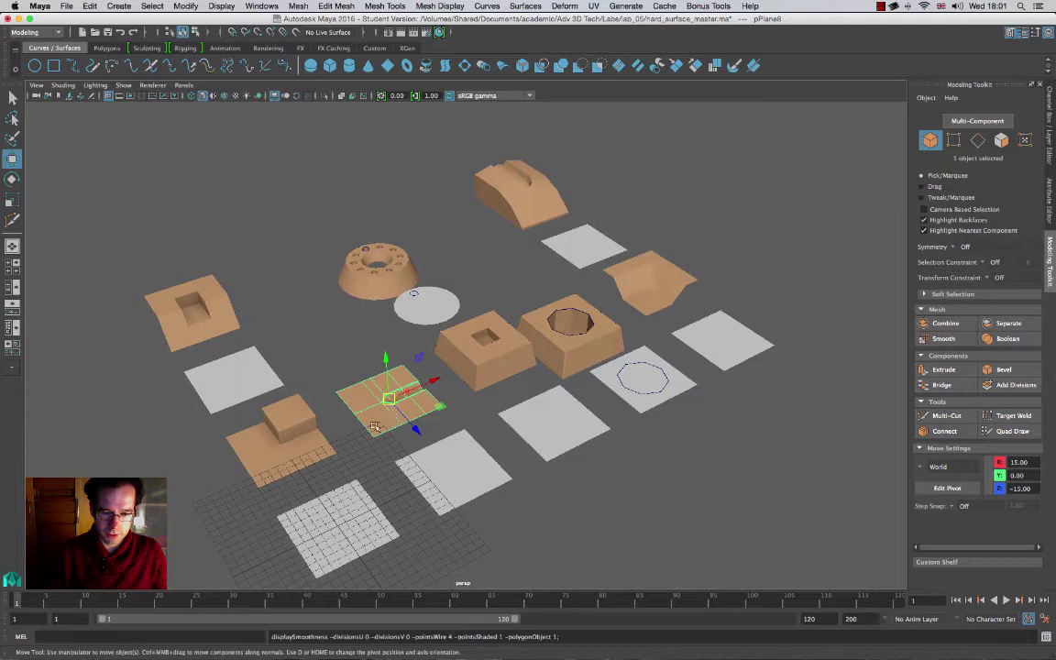
click(291, 431)
Step: Compare the raised-box model with smooth preview off and on, leaving the smooth preview on
alt+right_drag(396, 430, 472, 459)
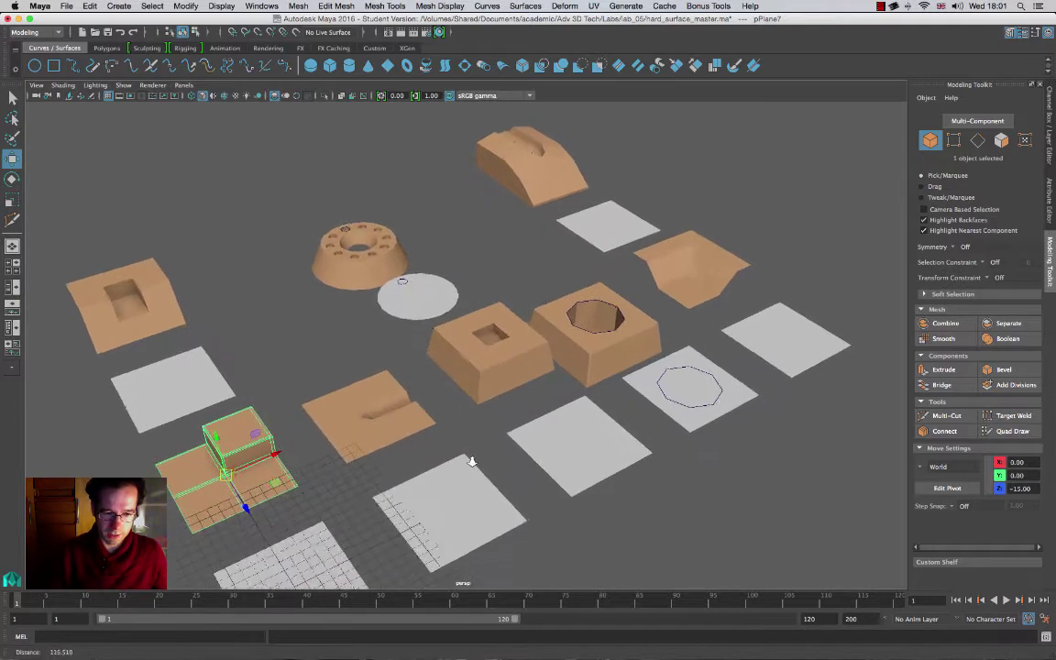
alt+middle_drag(245, 458, 383, 306)
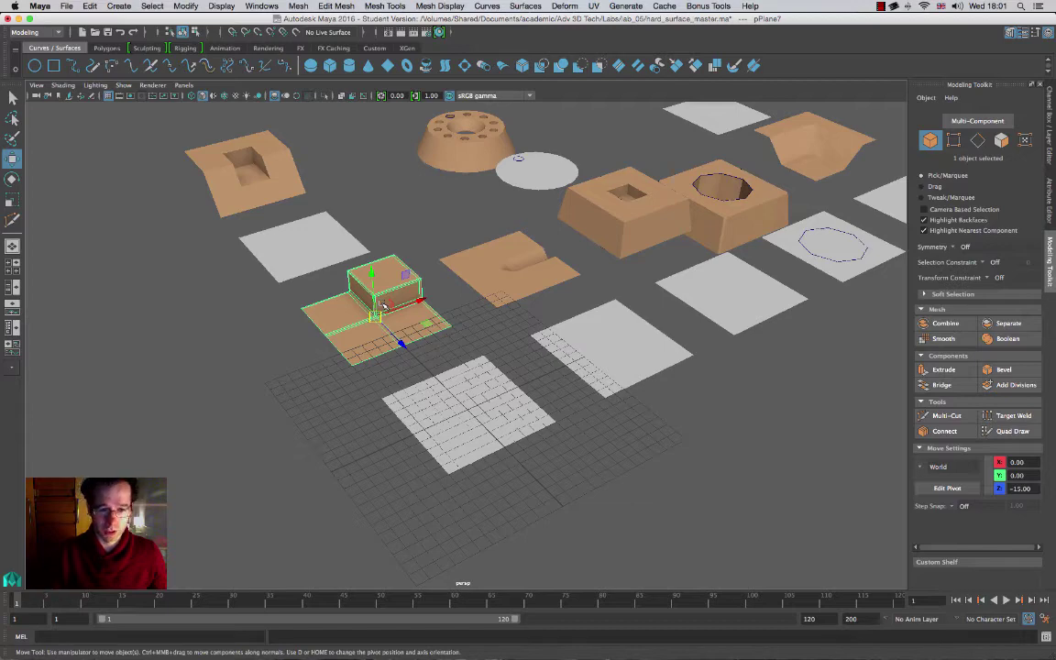
alt+drag(471, 379, 507, 370)
alt+middle_drag(507, 370, 473, 401)
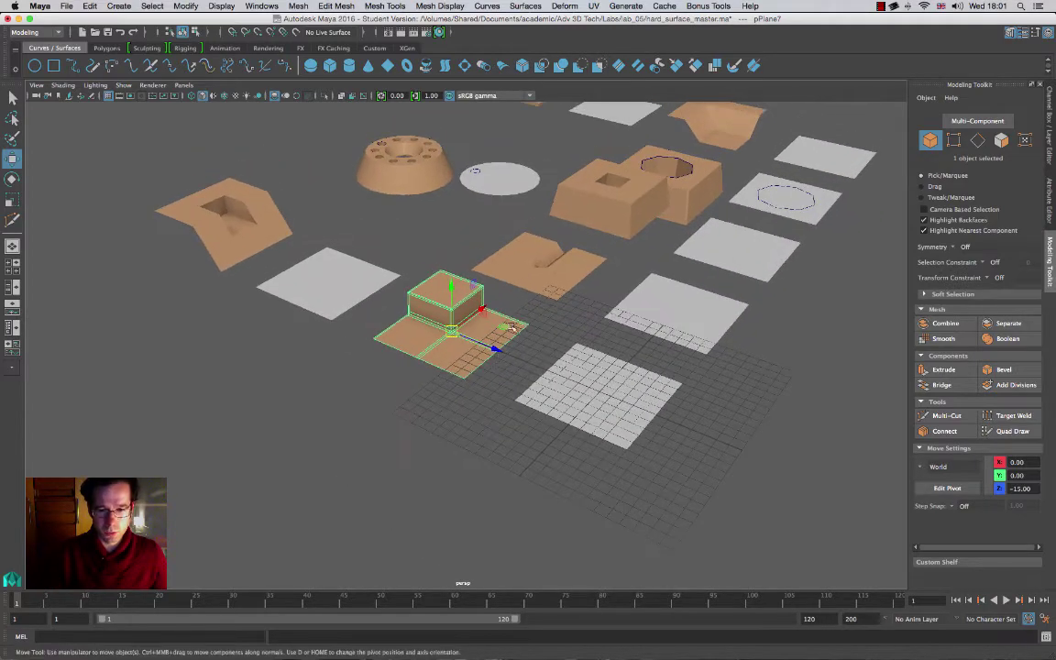
alt+right_drag(472, 400, 554, 345)
click(546, 343)
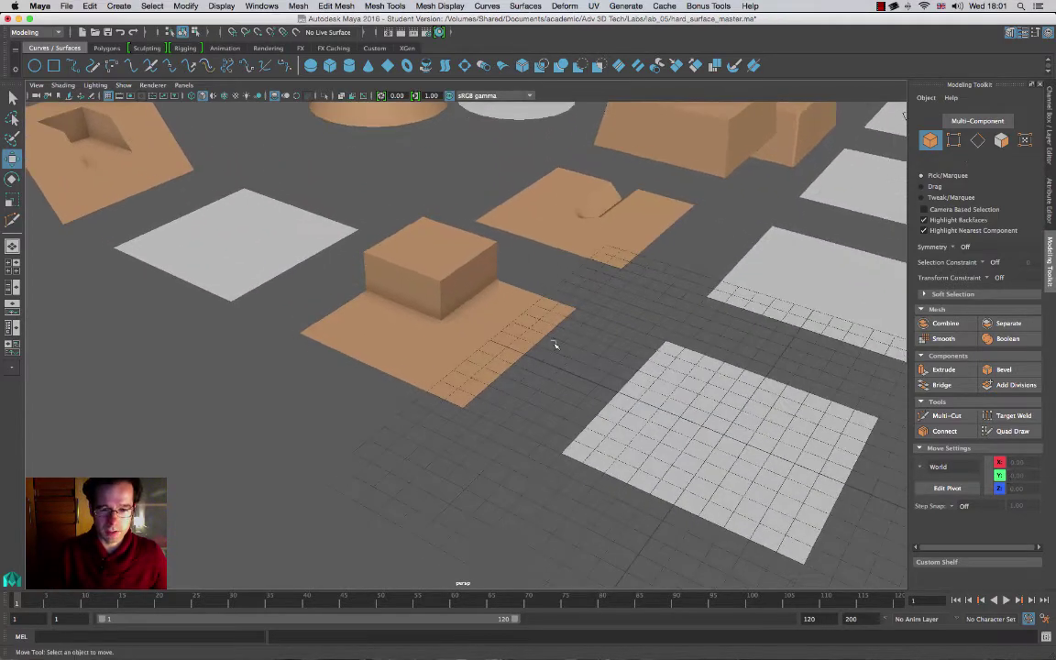
alt+middle_drag(509, 284, 486, 365)
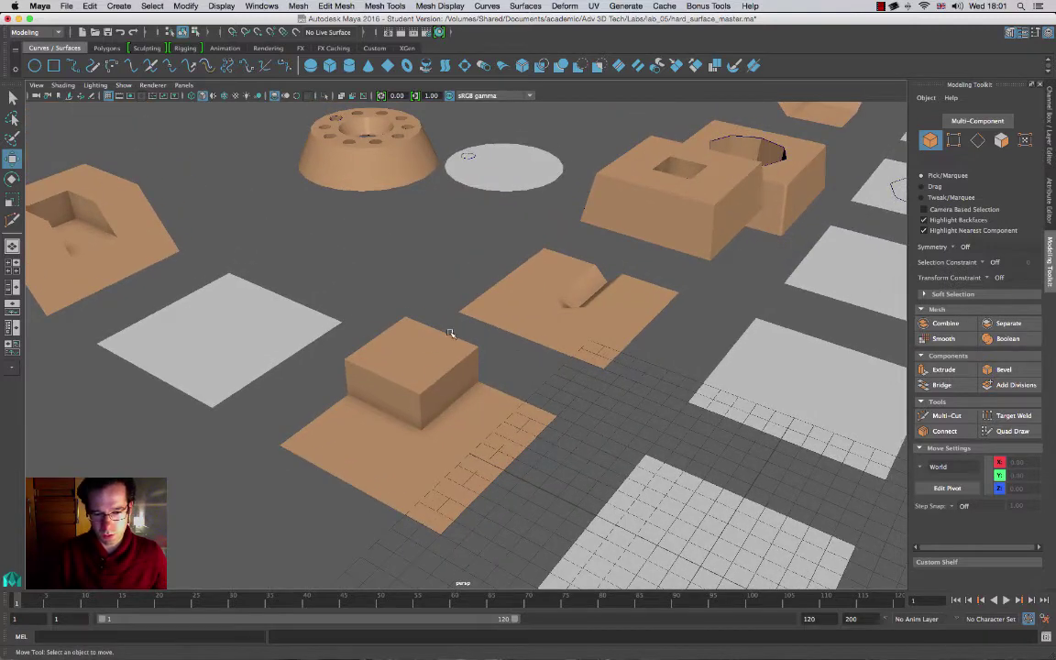
scroll(358, 371, up, 3)
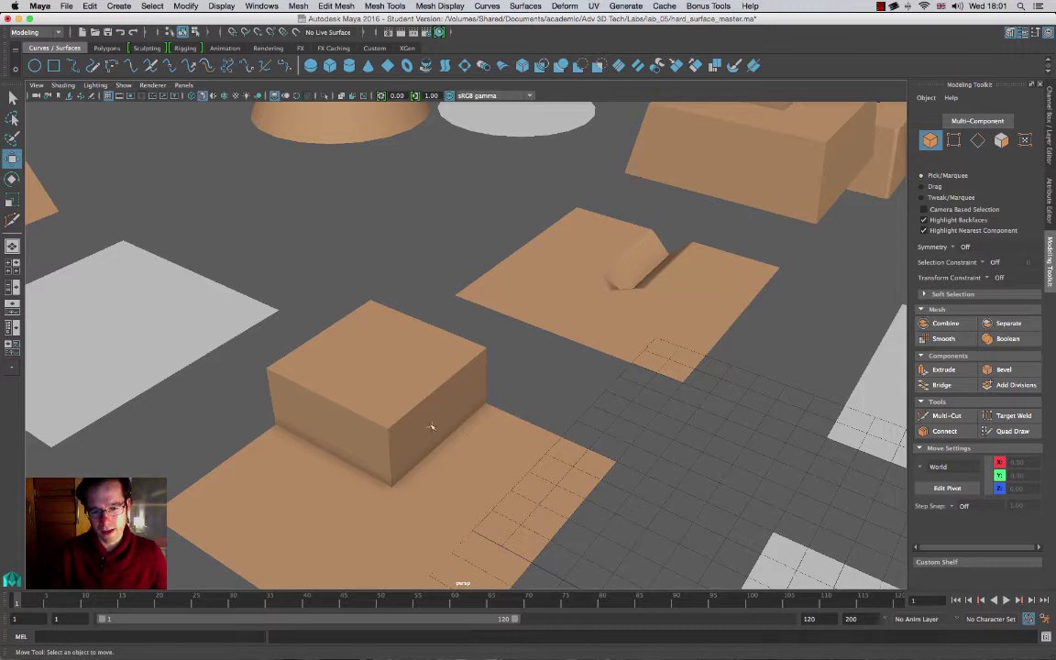
click(435, 386)
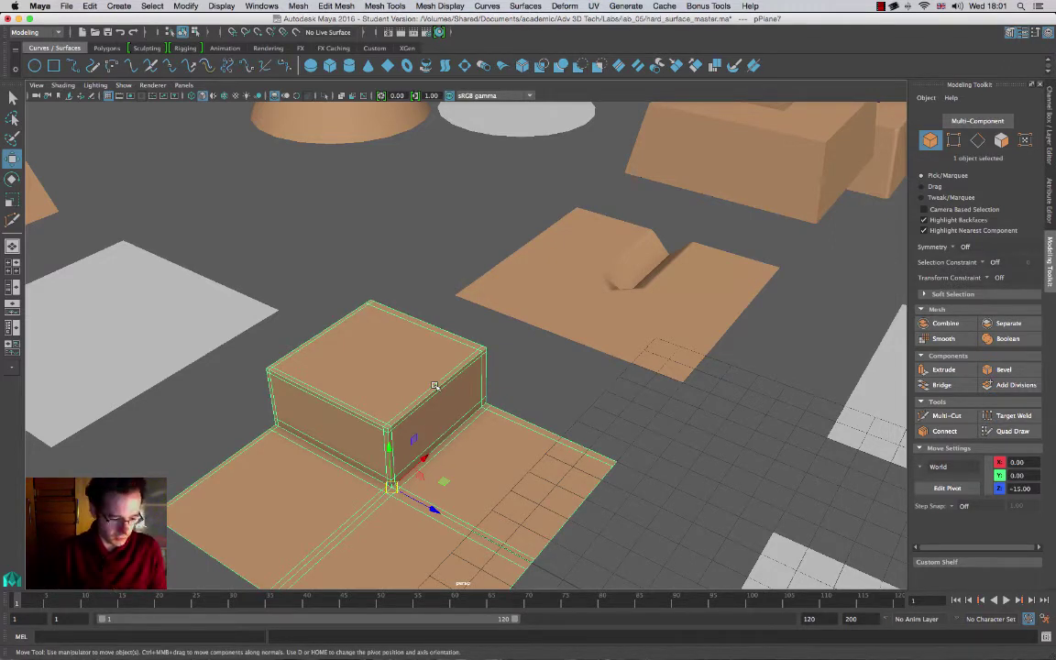
key(3)
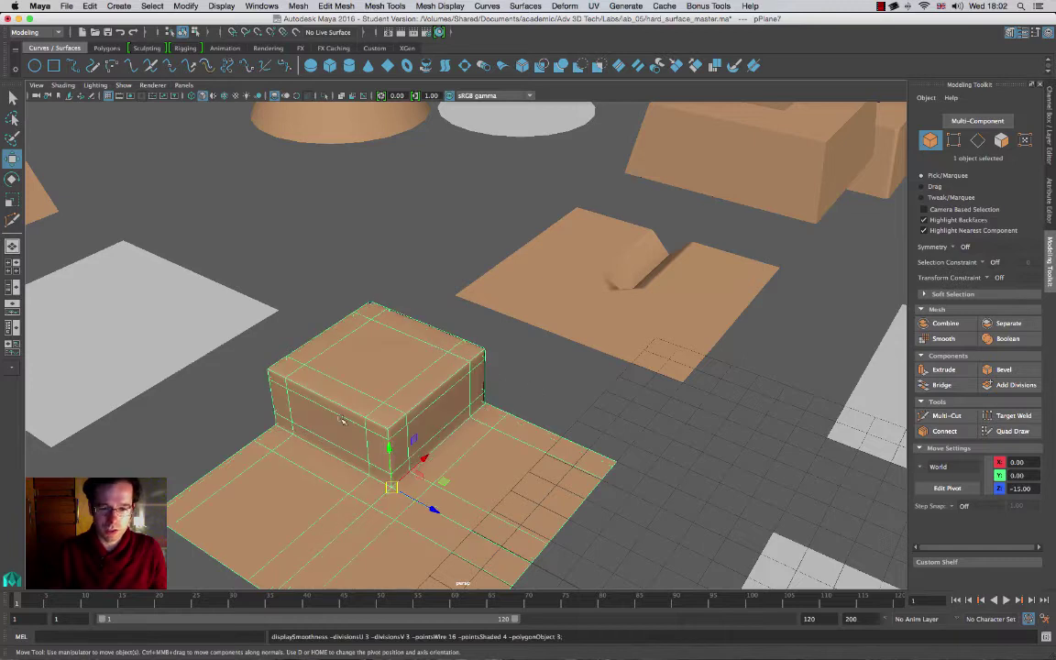
key(1)
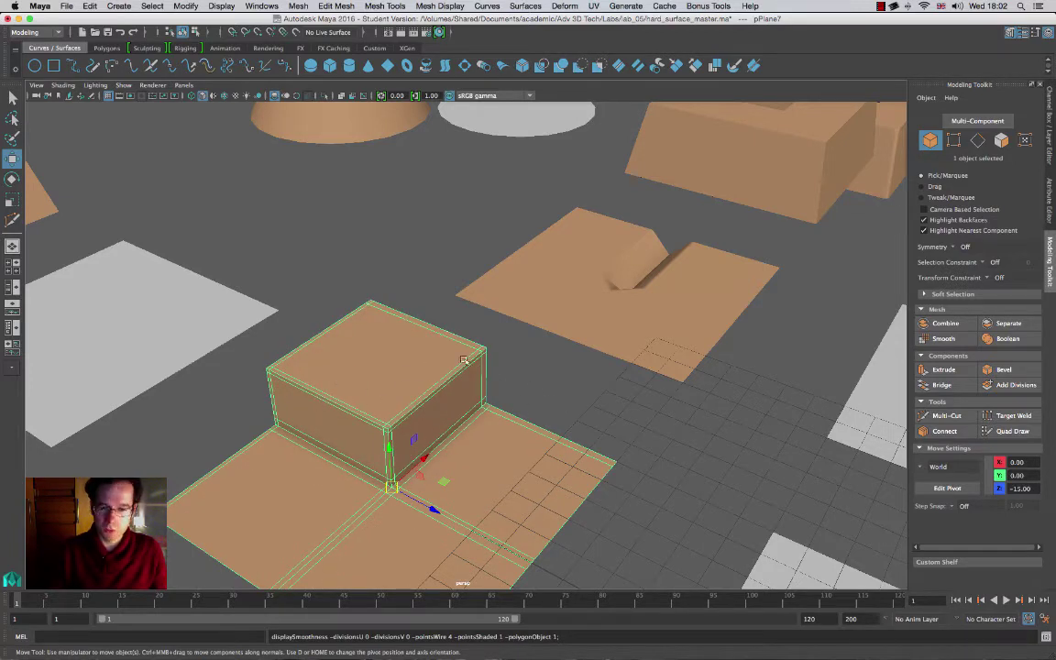
key(3)
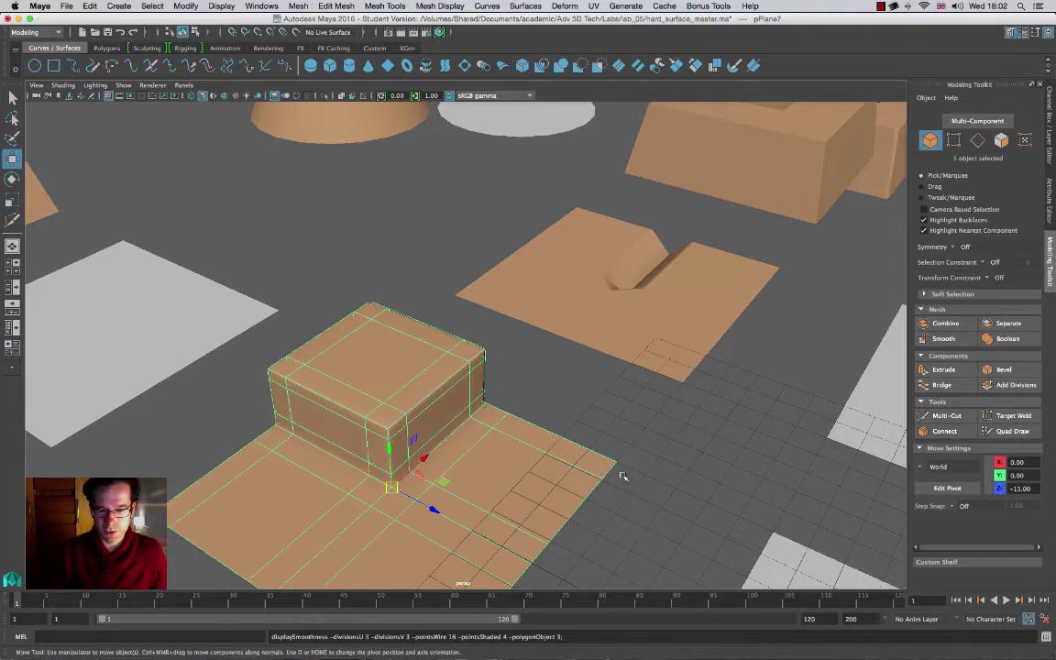
Step: Examine the smoothed edges of the raised box and its corner where it meets the plane up close
alt+drag(622, 476, 507, 474)
click(504, 467)
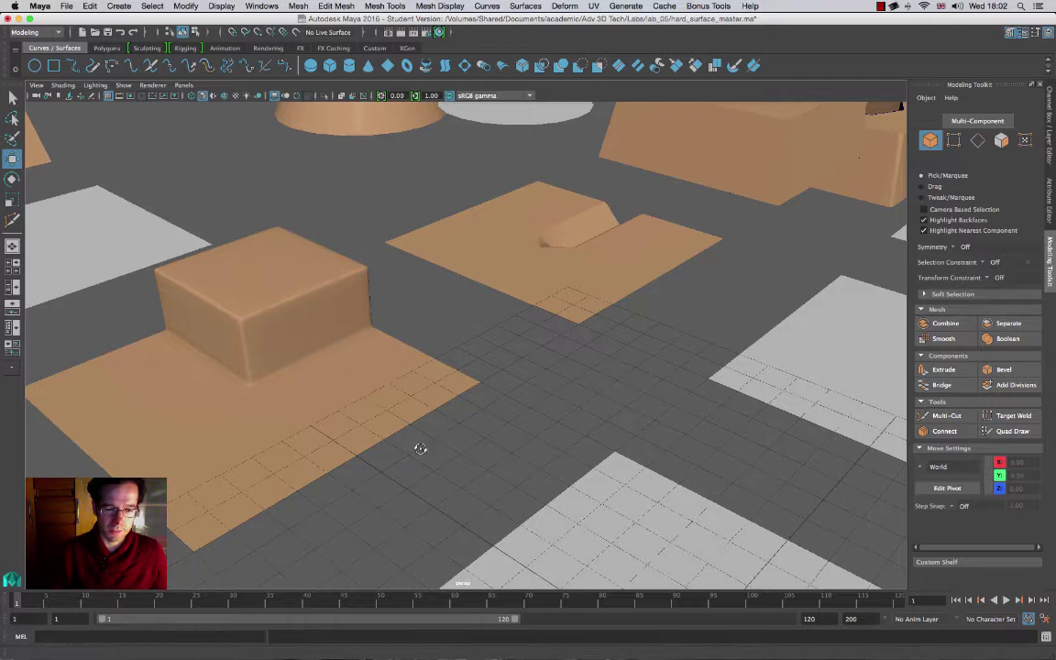
alt+drag(420, 448, 412, 450)
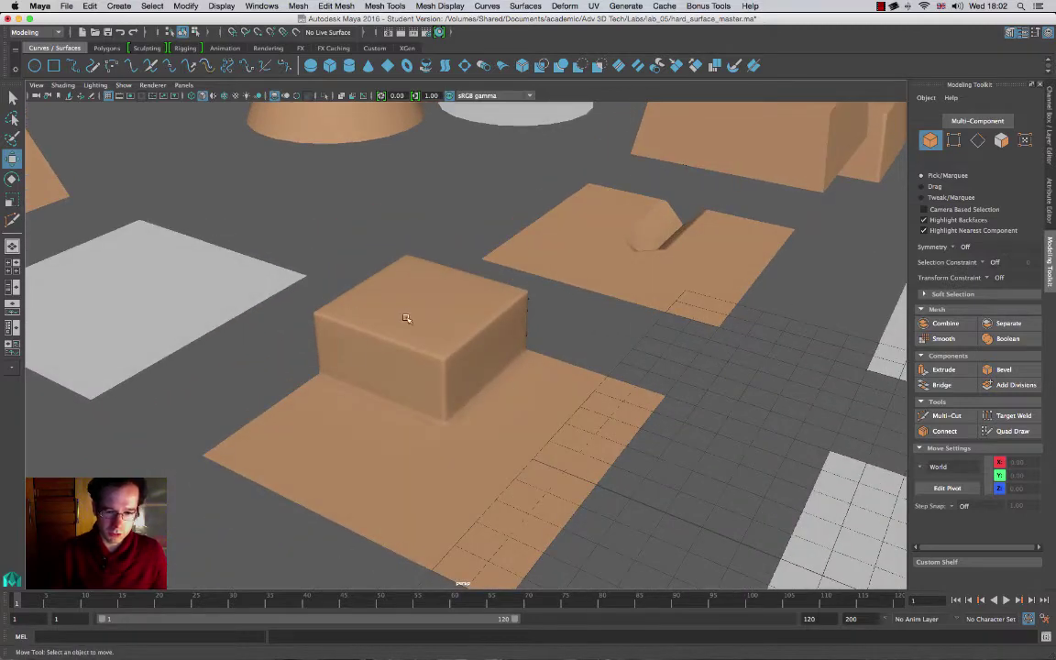
alt+right_drag(356, 332, 454, 393)
alt+drag(359, 344, 486, 410)
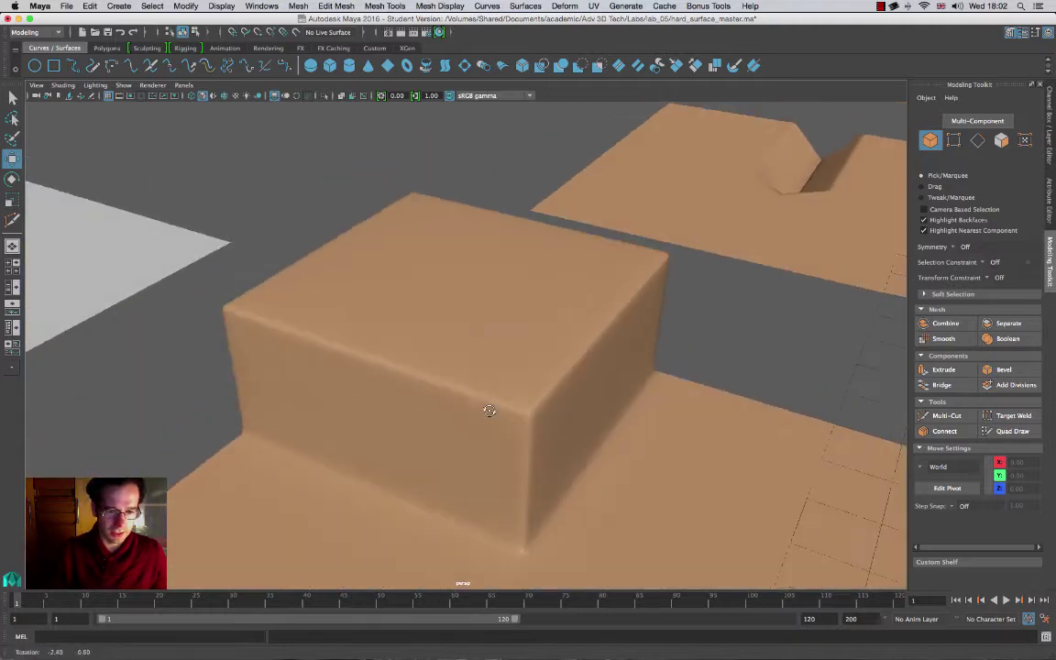
alt+middle_drag(536, 438, 536, 240)
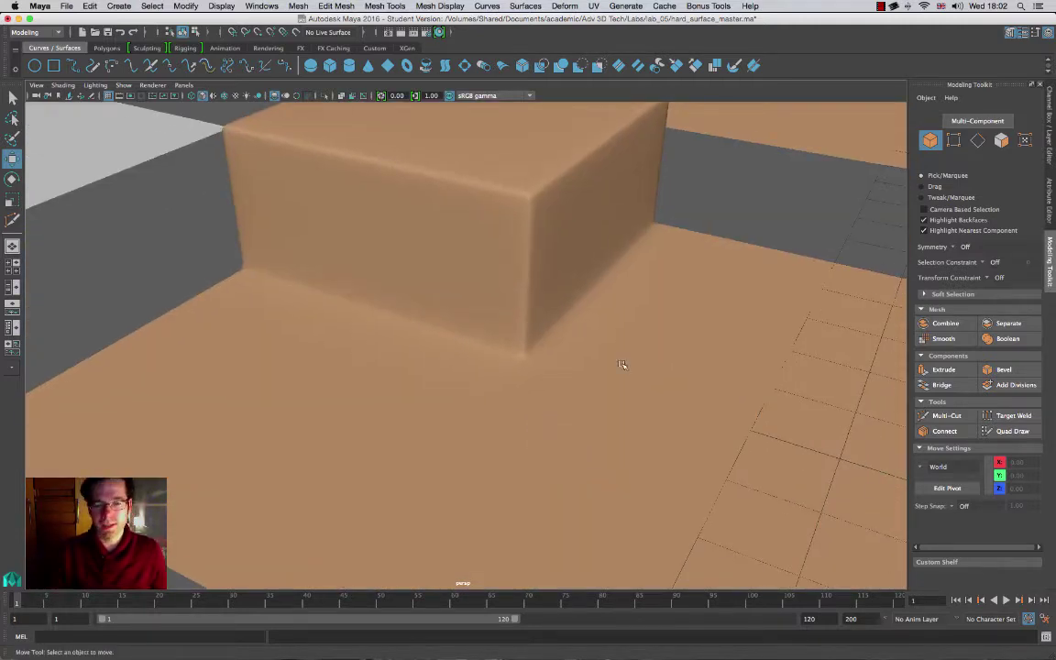
alt+right_drag(560, 329, 542, 336)
Step: Turn off smooth preview on the raised-box model and inspect its unsmoothed base corner up close
key(bracketleft)
click(494, 302)
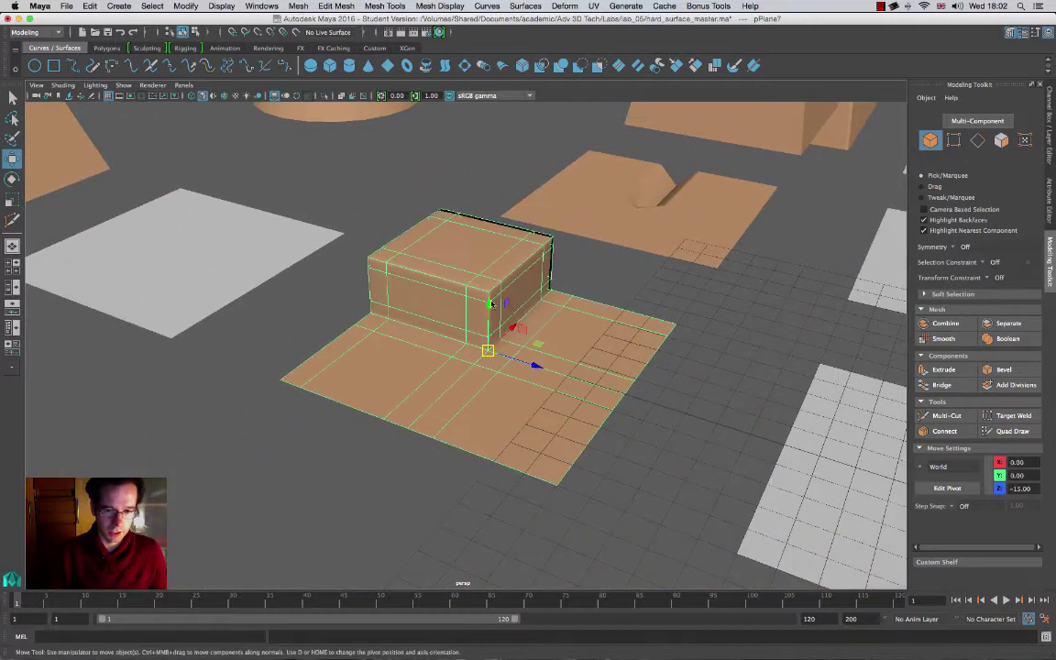
key(1)
click(698, 305)
alt+right_drag(661, 318, 729, 390)
scroll(555, 261, up, 6)
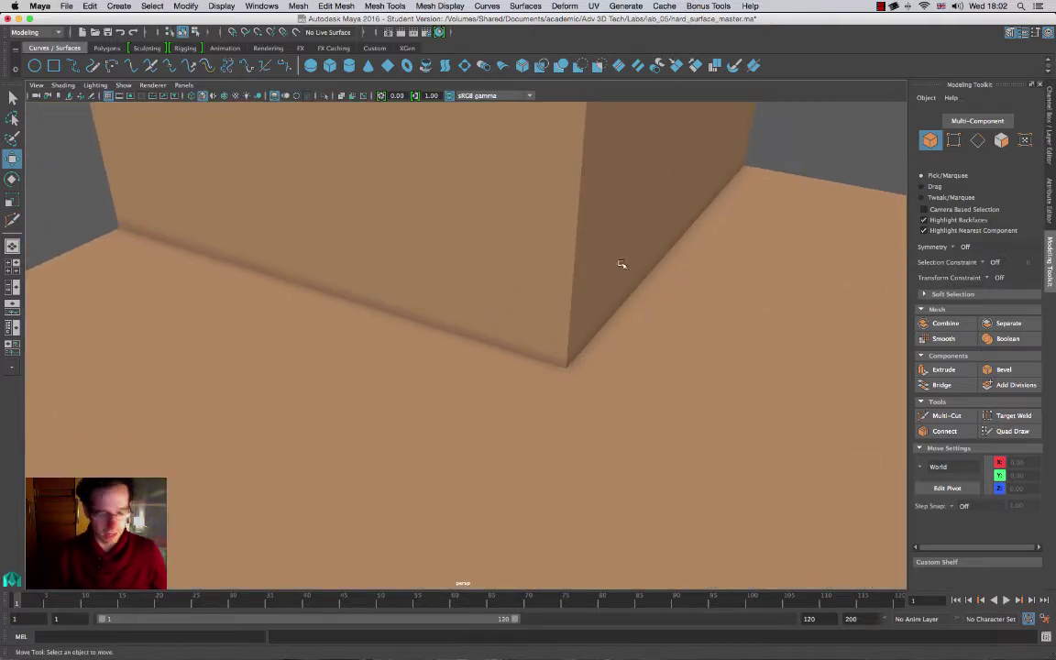
Step: Inspect the supporting edge loops at the raised box's base corner and turn the model's smooth preview on
click(585, 320)
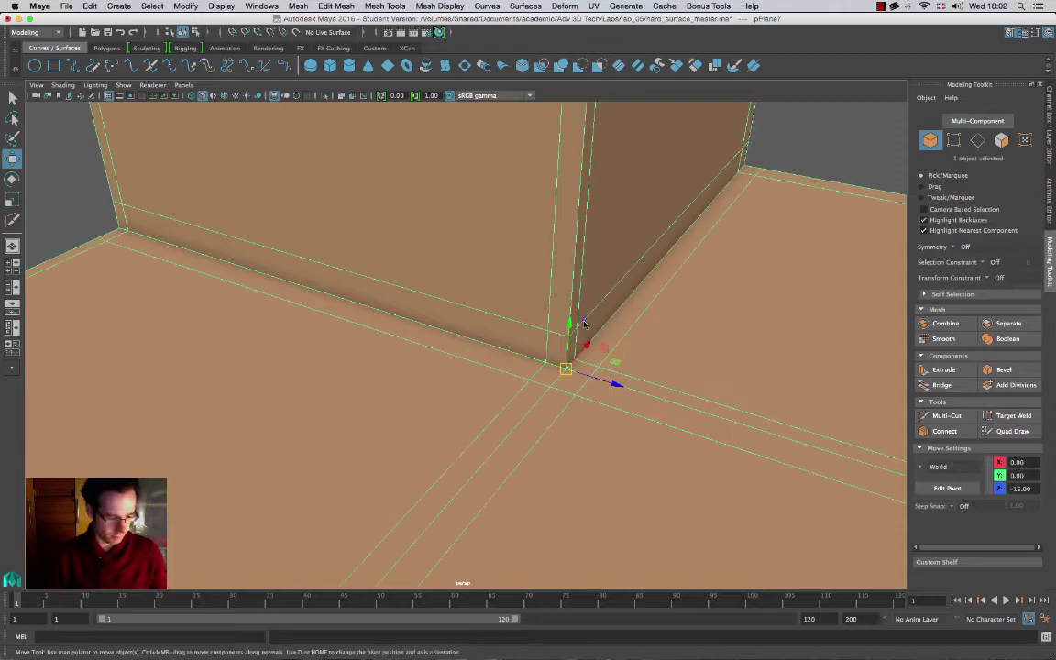
scroll(509, 254, down, 8)
alt+drag(754, 258, 558, 339)
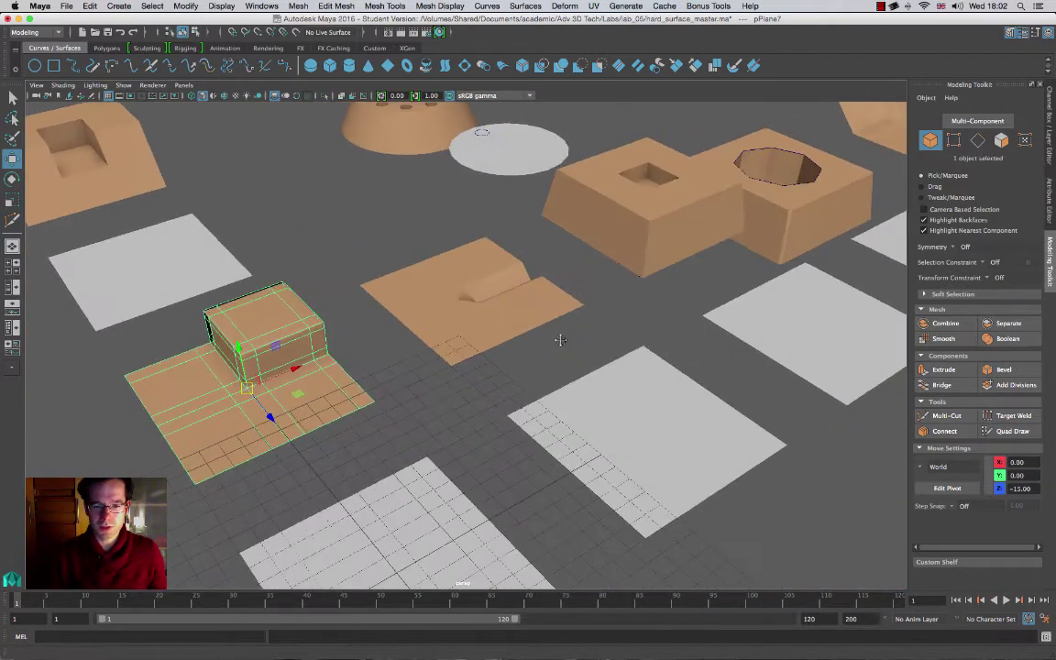
Step: Turn on smooth preview for the plane with the rounded groove and deselect it
alt+middle_drag(613, 344, 544, 346)
alt+right_drag(544, 346, 584, 350)
alt+drag(584, 351, 578, 358)
alt+drag(412, 365, 424, 395)
alt+middle_drag(443, 393, 461, 332)
click(434, 460)
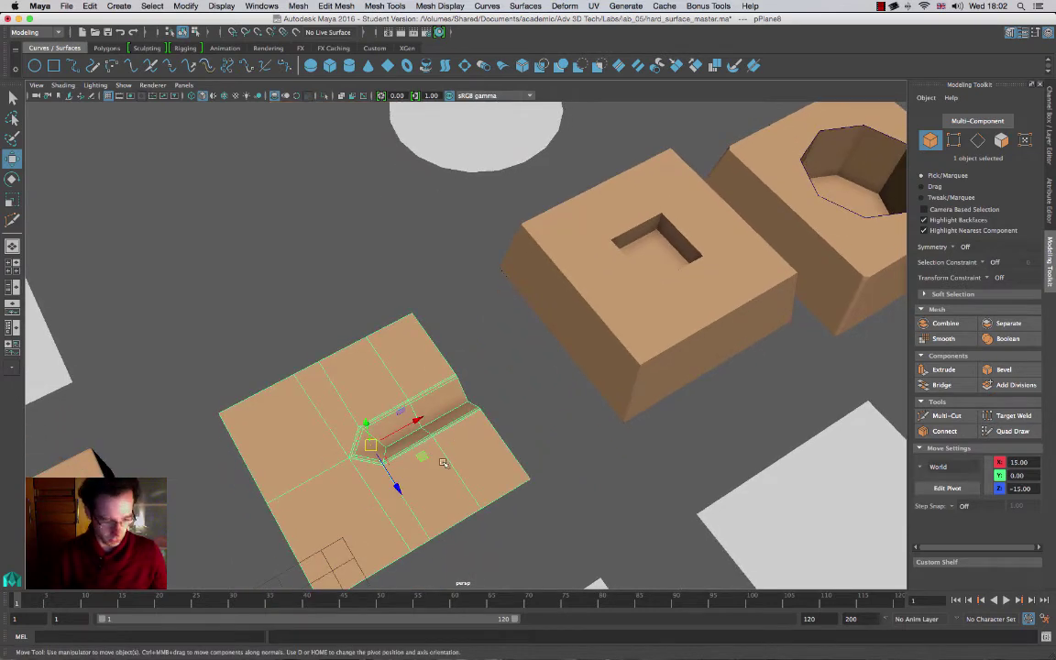
alt+drag(444, 461, 542, 361)
click(541, 361)
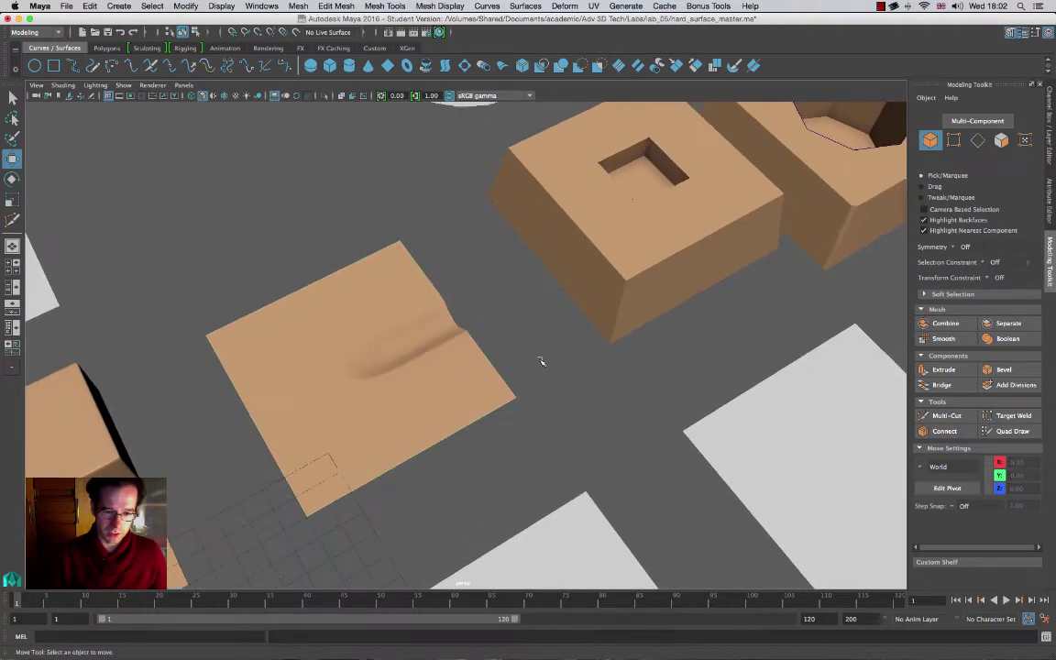
Step: Examine the smoothed groove from several angles, including its closed end and the open end at the plane's border
alt+middle_drag(446, 349, 536, 318)
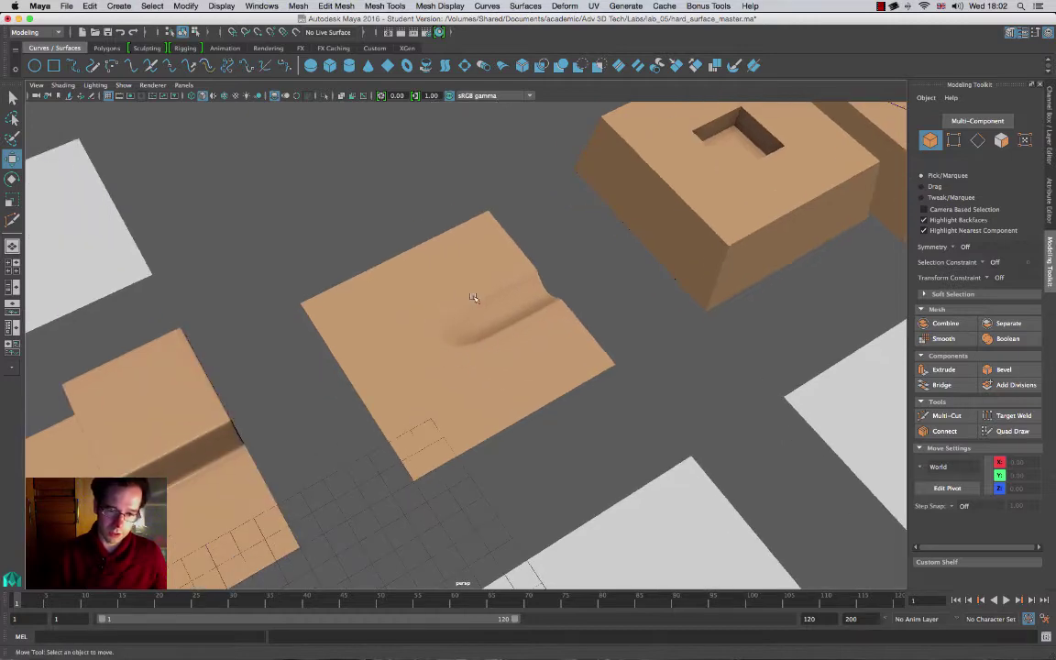
alt+drag(532, 373, 465, 415)
alt+right_drag(465, 415, 492, 392)
scroll(377, 271, up, 3)
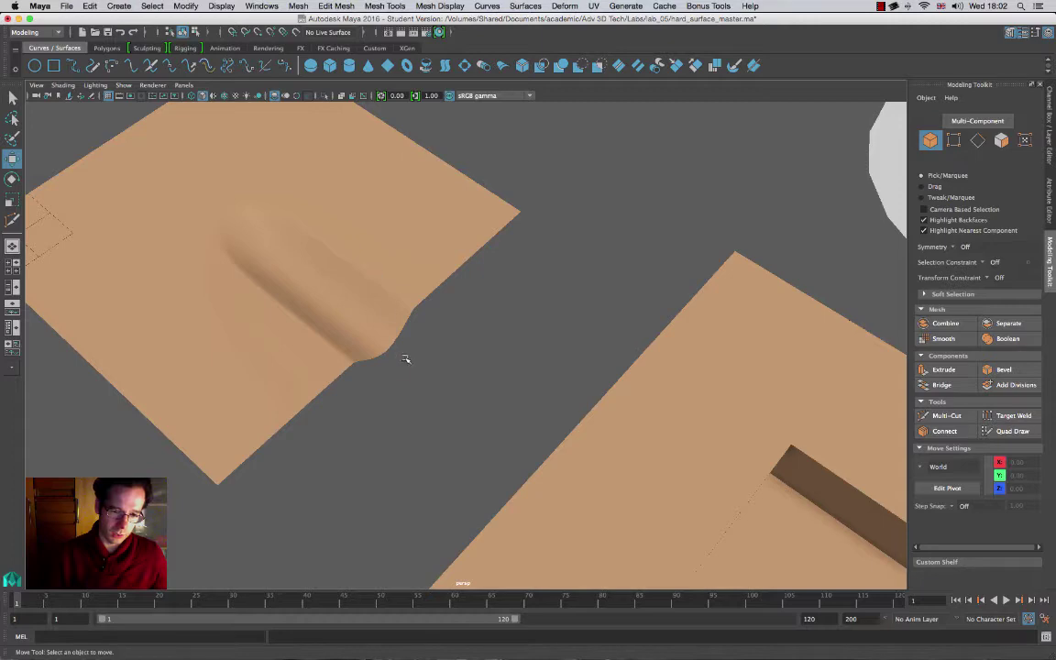
alt+drag(405, 358, 243, 296)
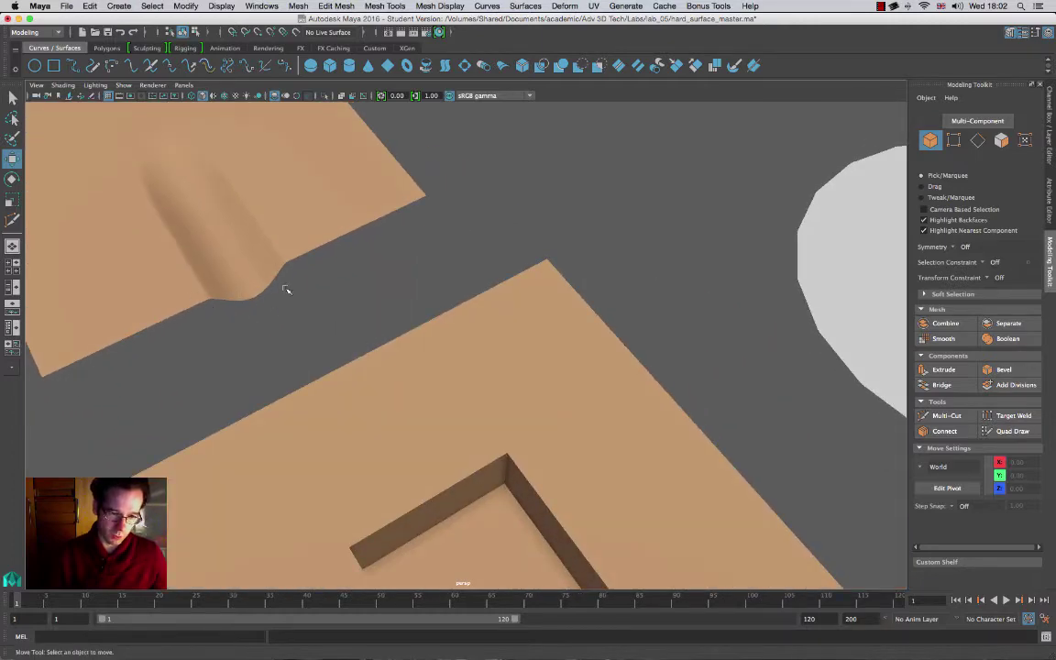
Step: Turn on smooth preview for the tapered block with the square recess
alt+drag(353, 421, 589, 368)
alt+right_drag(590, 368, 542, 383)
click(628, 403)
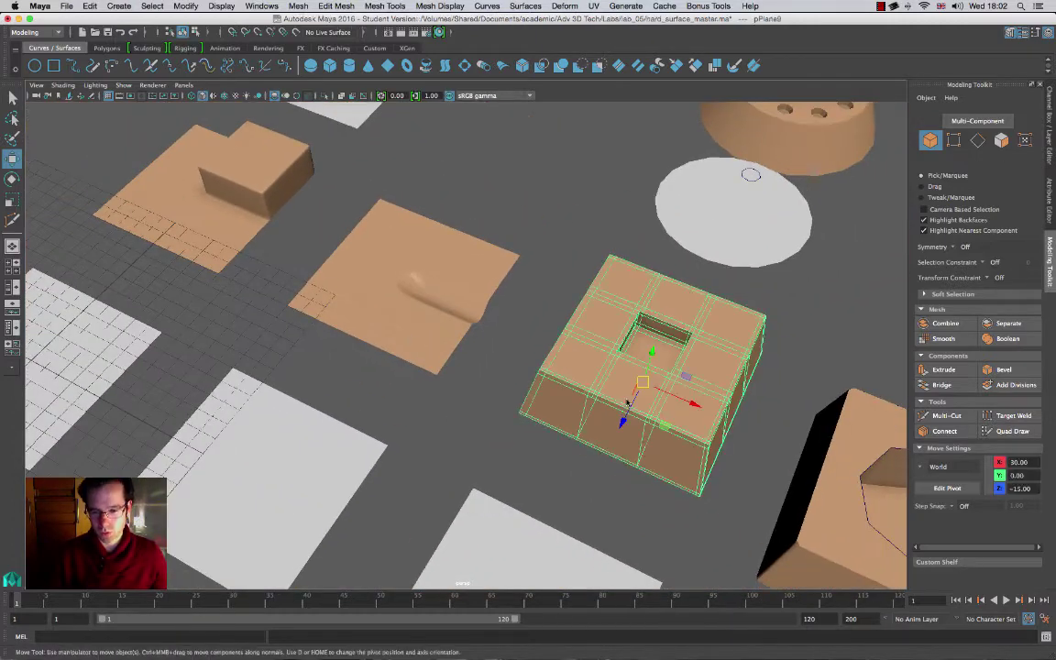
alt+drag(628, 401, 441, 314)
Step: Turn on smooth preview for the tapered block with the round hole and view it from above
click(695, 455)
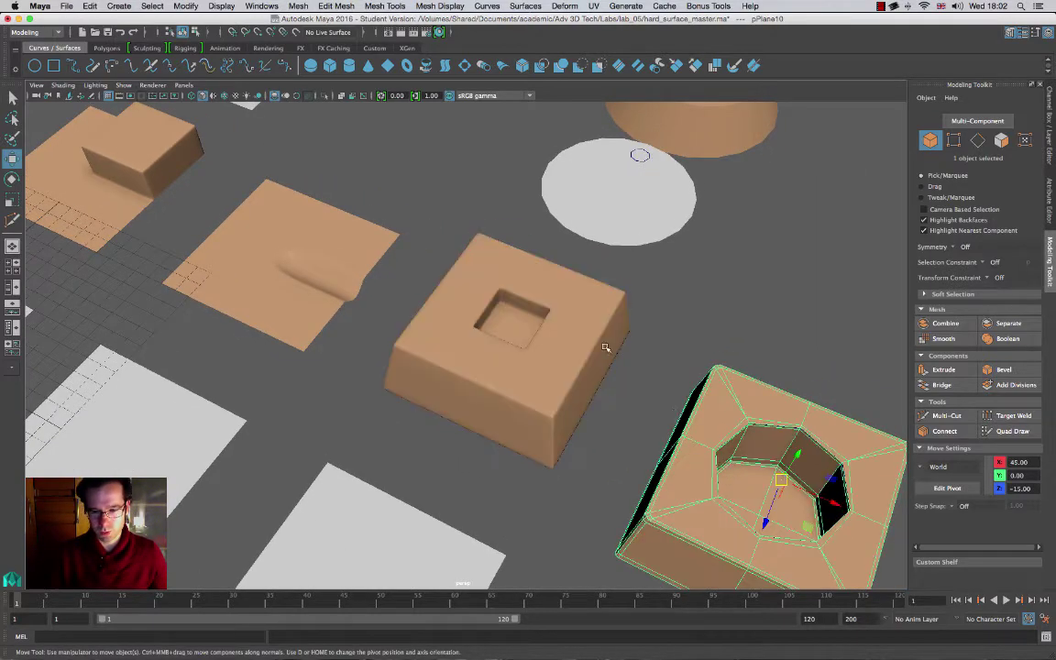
key(3)
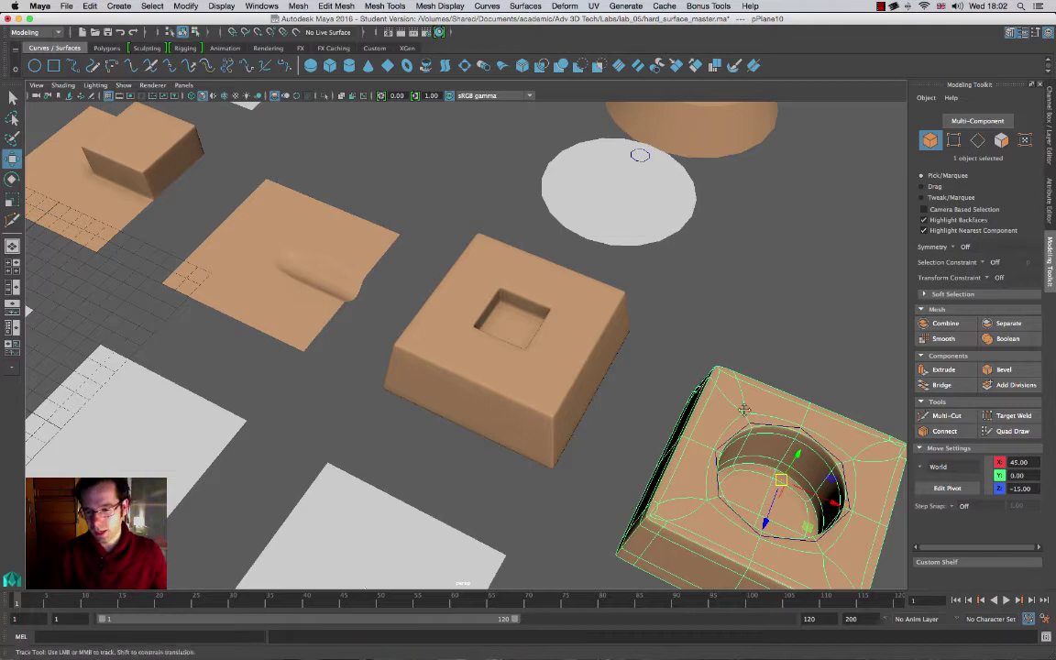
key(f)
alt+drag(337, 420, 396, 434)
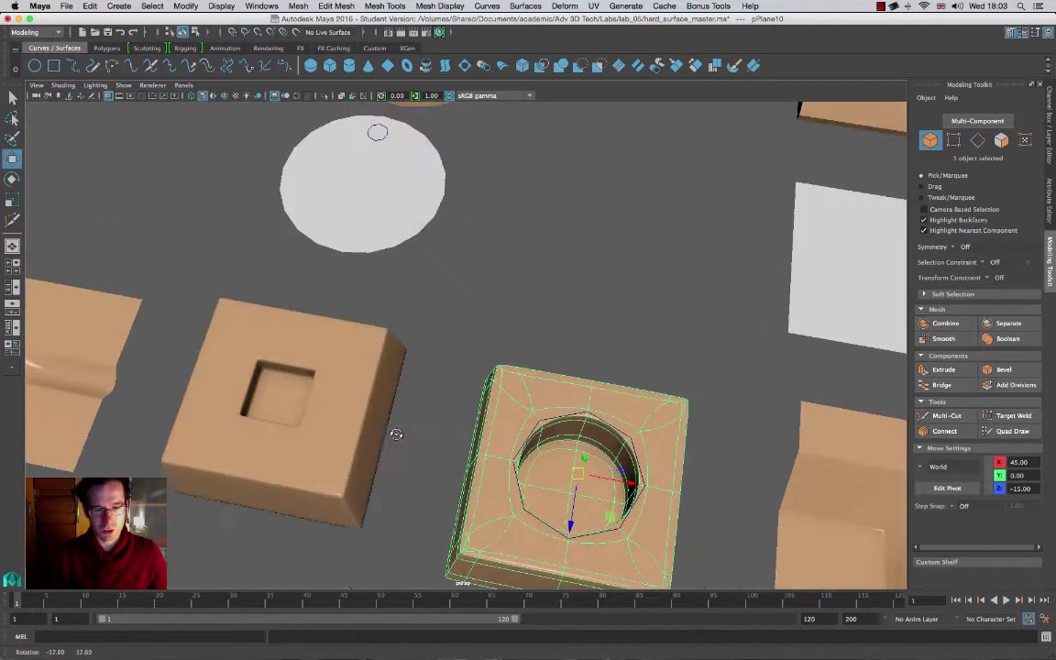
Step: Turn on smooth preview for the plane with the corner-turning channel and bring the whole set of examples into view
alt+middle_drag(790, 521, 508, 392)
click(589, 387)
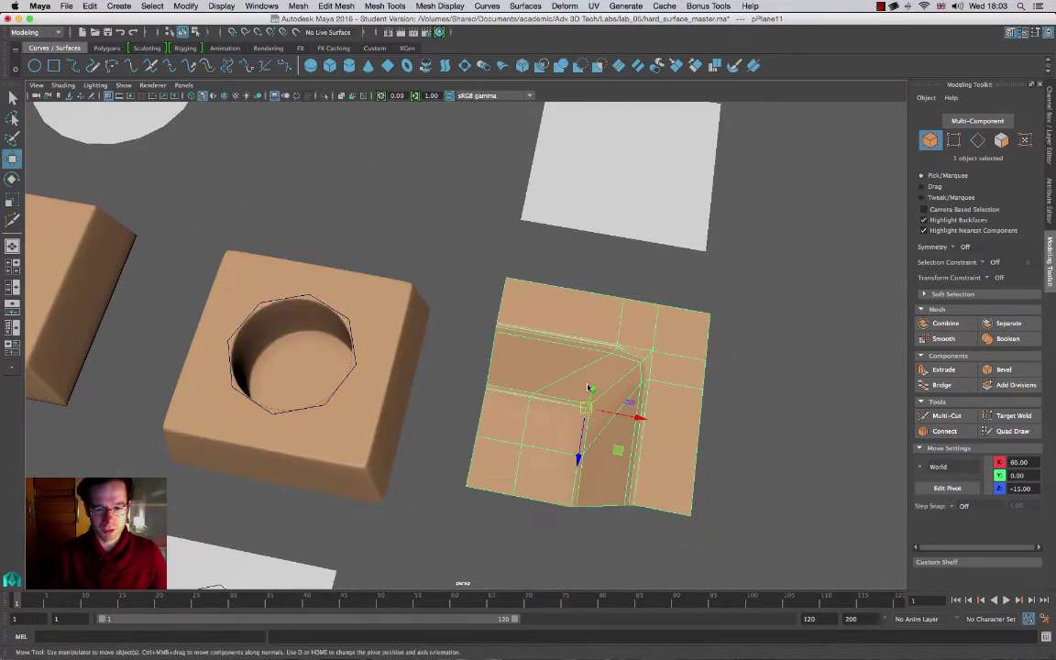
key(3)
alt+right_drag(554, 388, 344, 358)
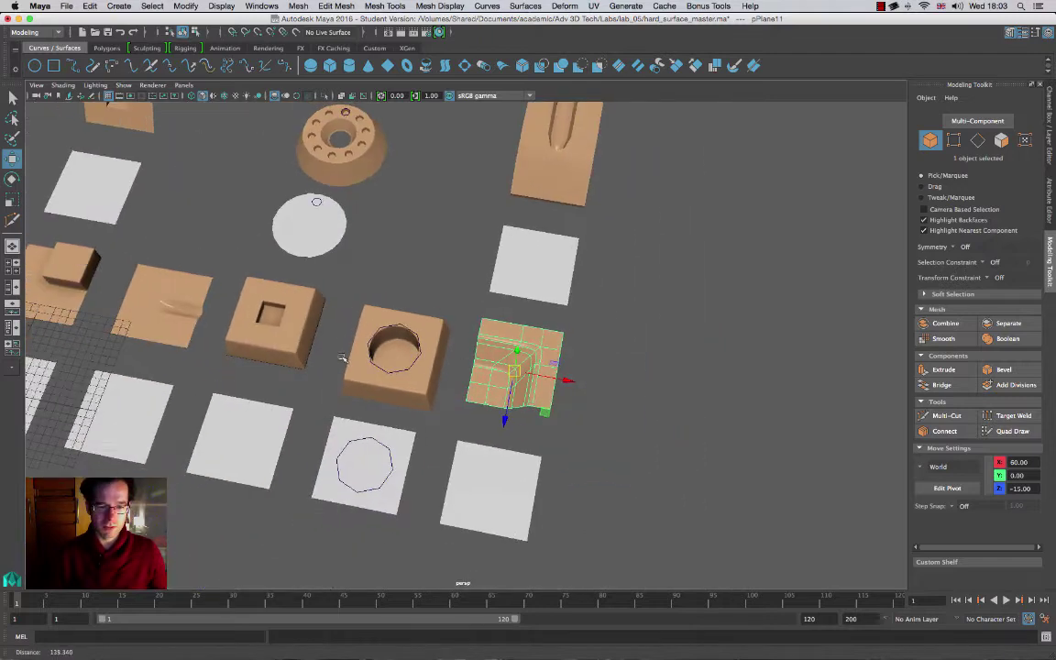
alt+drag(344, 358, 454, 362)
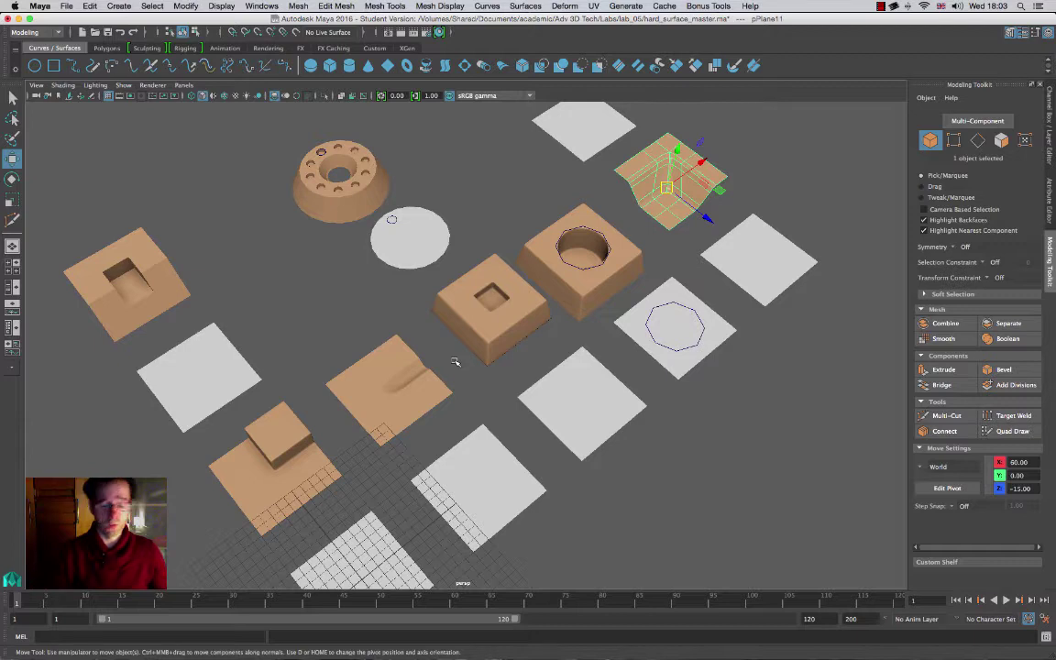
alt+middle_drag(511, 479, 521, 371)
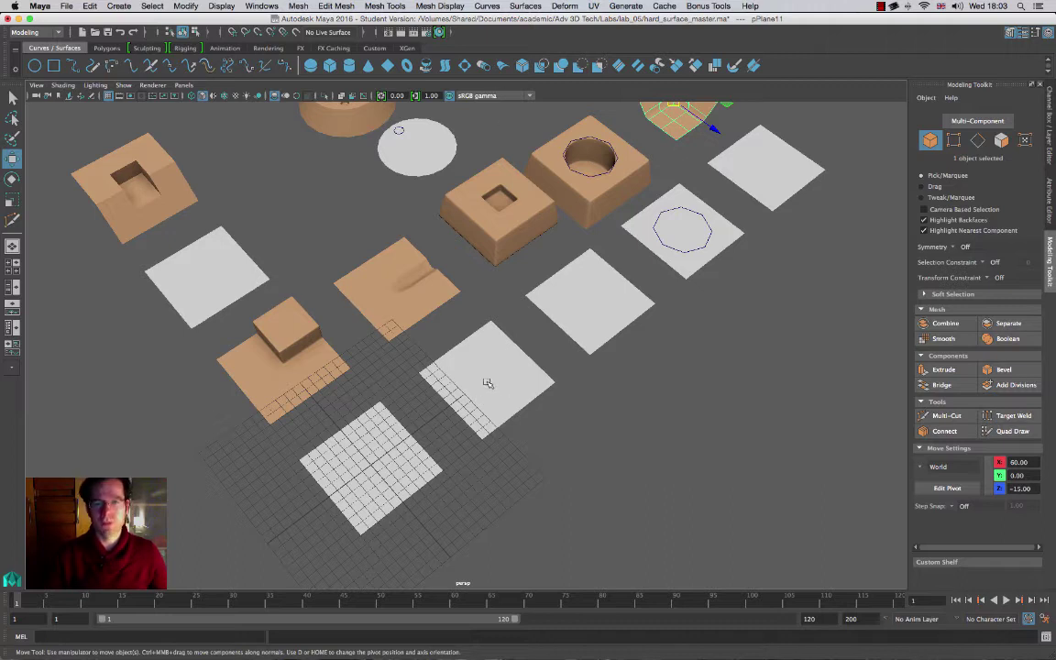
Step: Select the blank plane at the grid origin and compare it with the finished raised-block example behind it
click(408, 463)
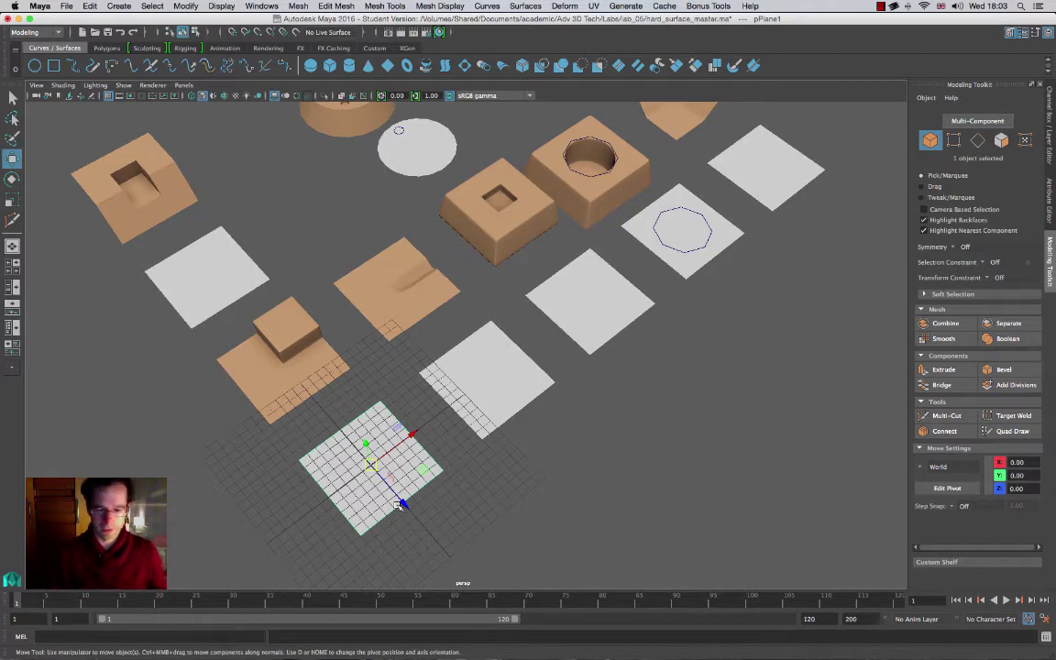
alt+drag(401, 500, 421, 491)
alt+right_drag(420, 490, 545, 411)
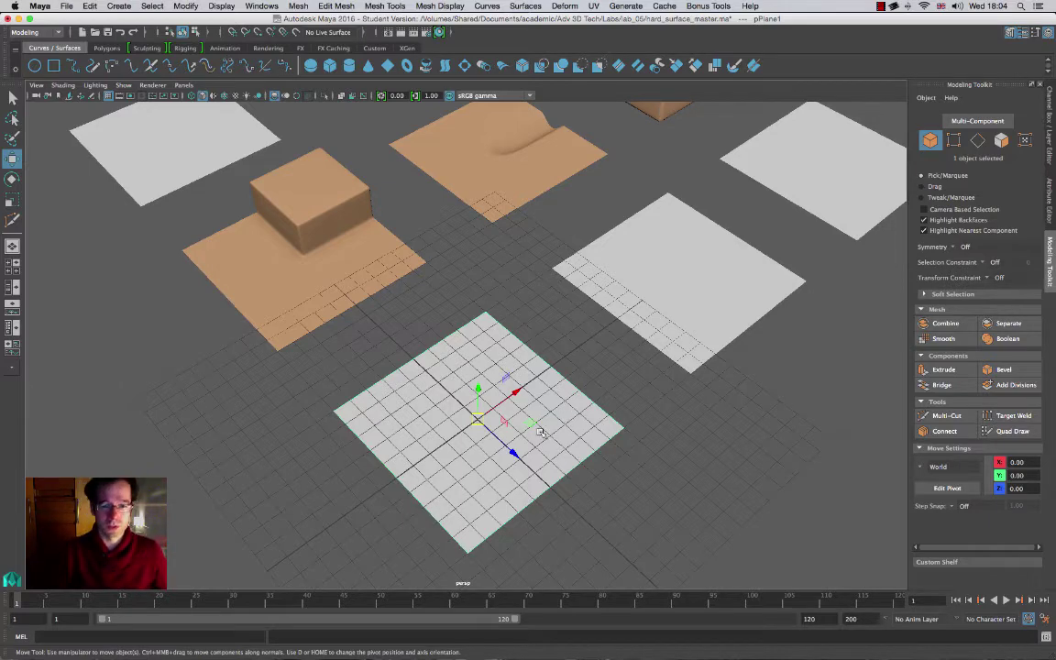
alt+right_drag(540, 431, 486, 385)
alt+middle_drag(561, 403, 444, 531)
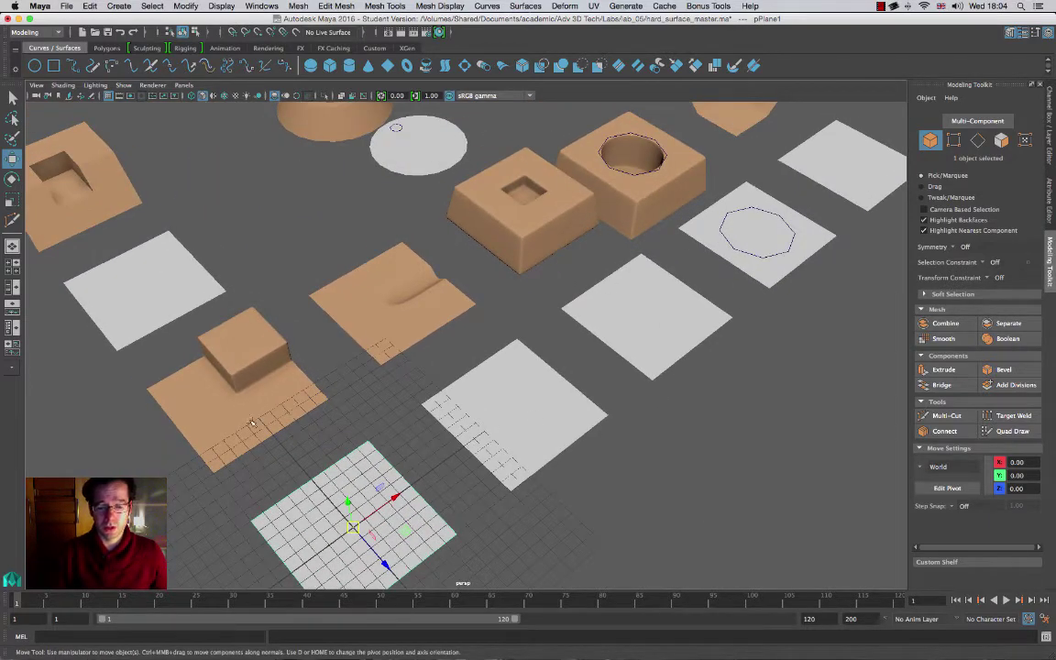
scroll(500, 462, up, 5)
alt+middle_drag(538, 395, 525, 377)
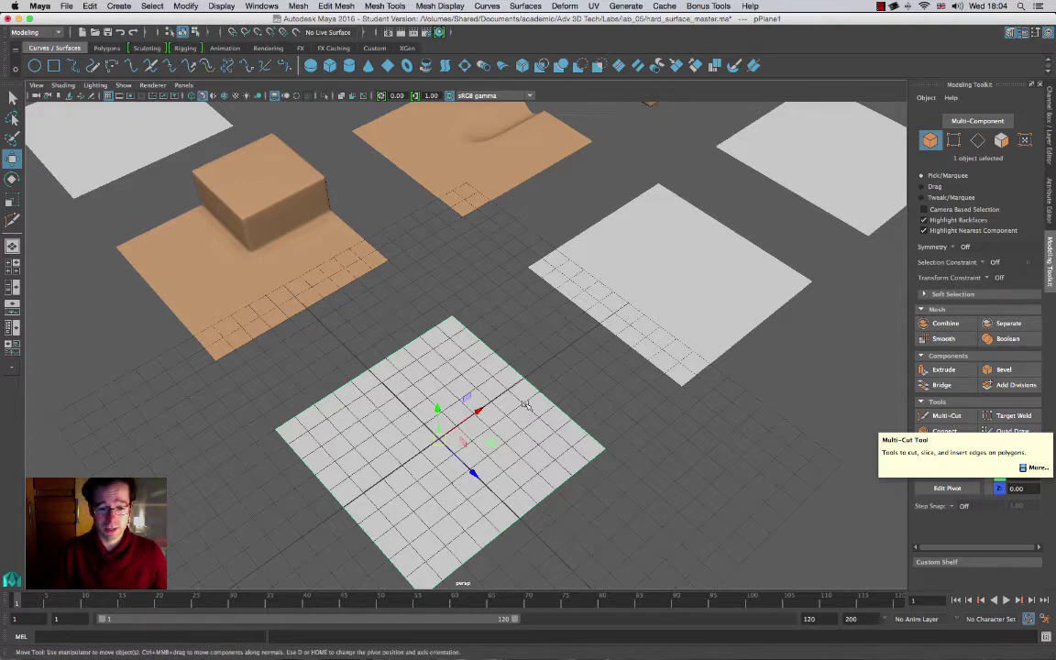
alt+middle_drag(526, 404, 561, 394)
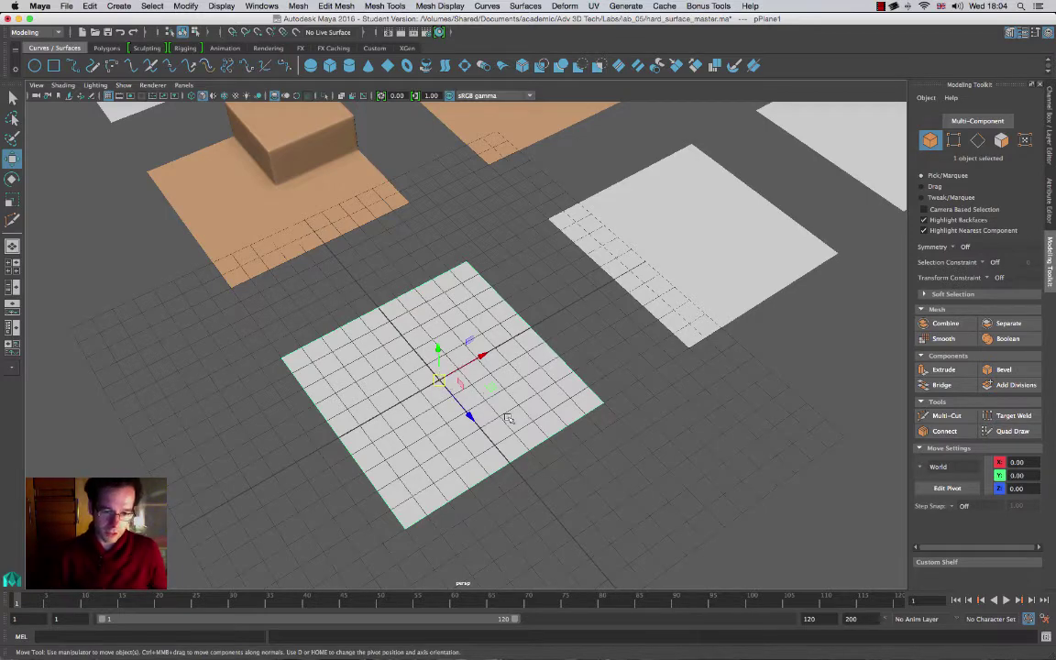
alt+drag(464, 395, 533, 343)
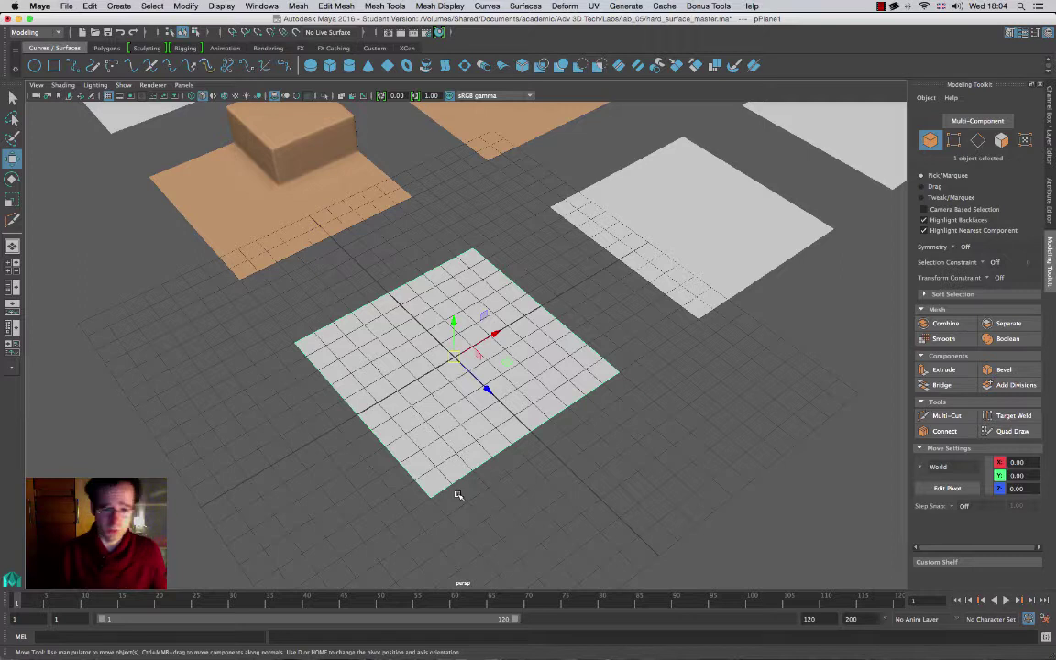
Step: Connect two opposite border edges of the blank plane with 1 segment to add an edge through its middle
right_drag(384, 295, 384, 266)
click(387, 291)
shift+click(532, 429)
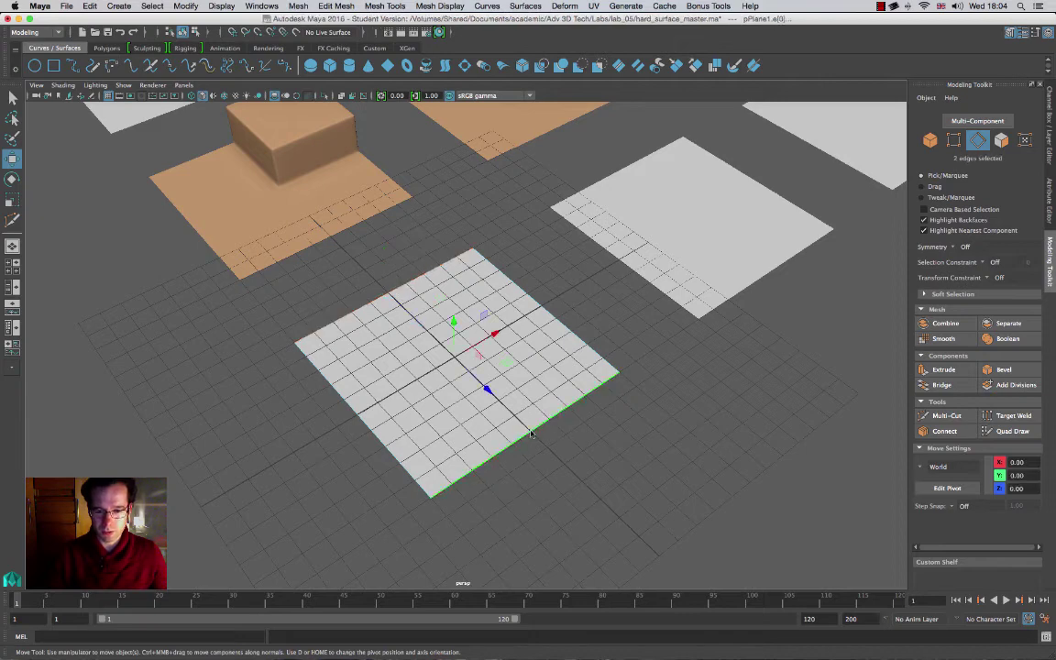
click(944, 430)
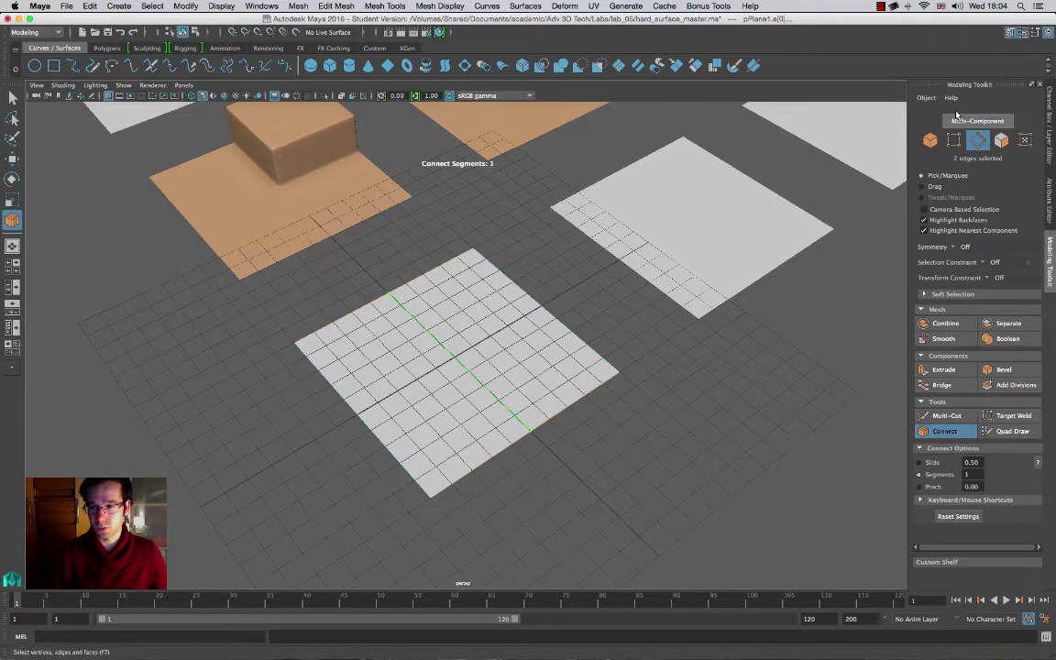
click(1013, 33)
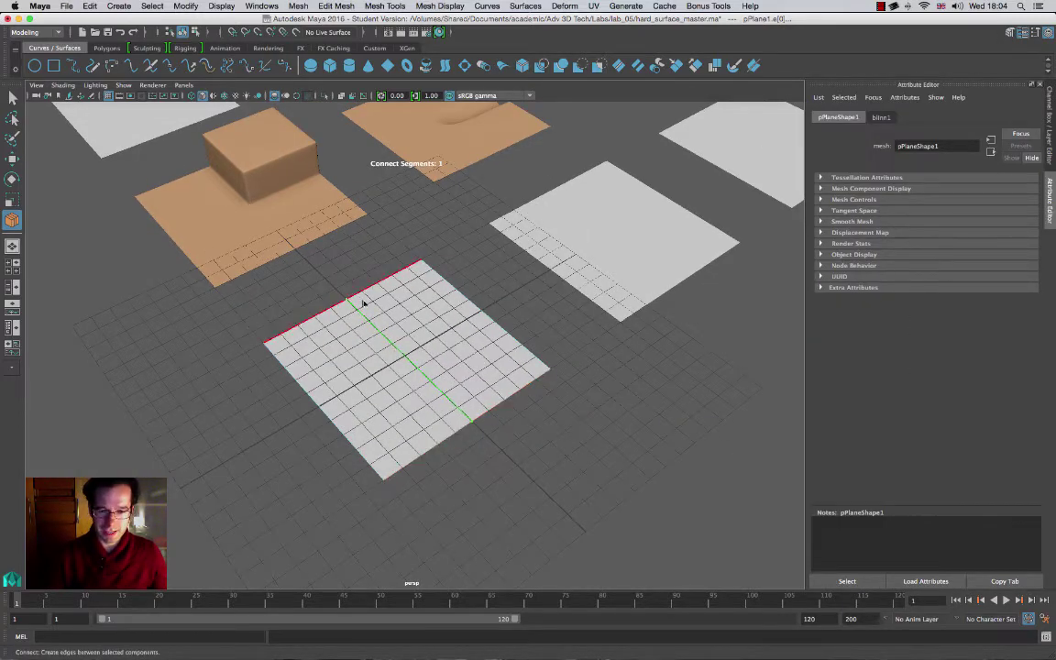
click(411, 466)
key(w)
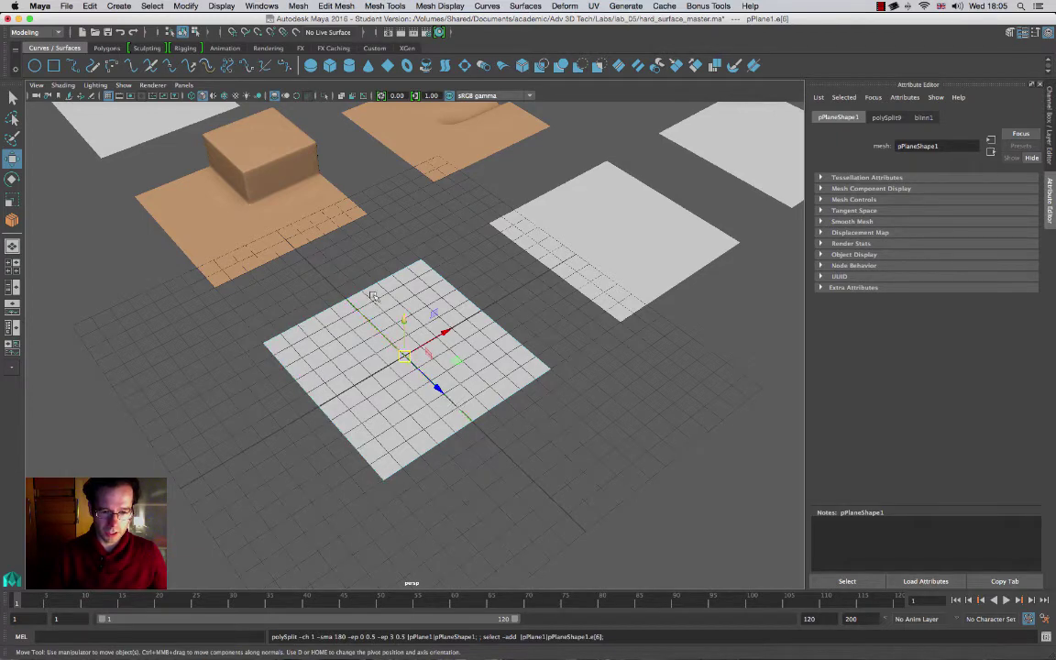
Step: Try selecting the plane's middle edge and its two parallel border edges one after another
alt+drag(484, 457, 478, 455)
alt+middle_drag(379, 374, 479, 370)
alt+right_drag(479, 370, 492, 347)
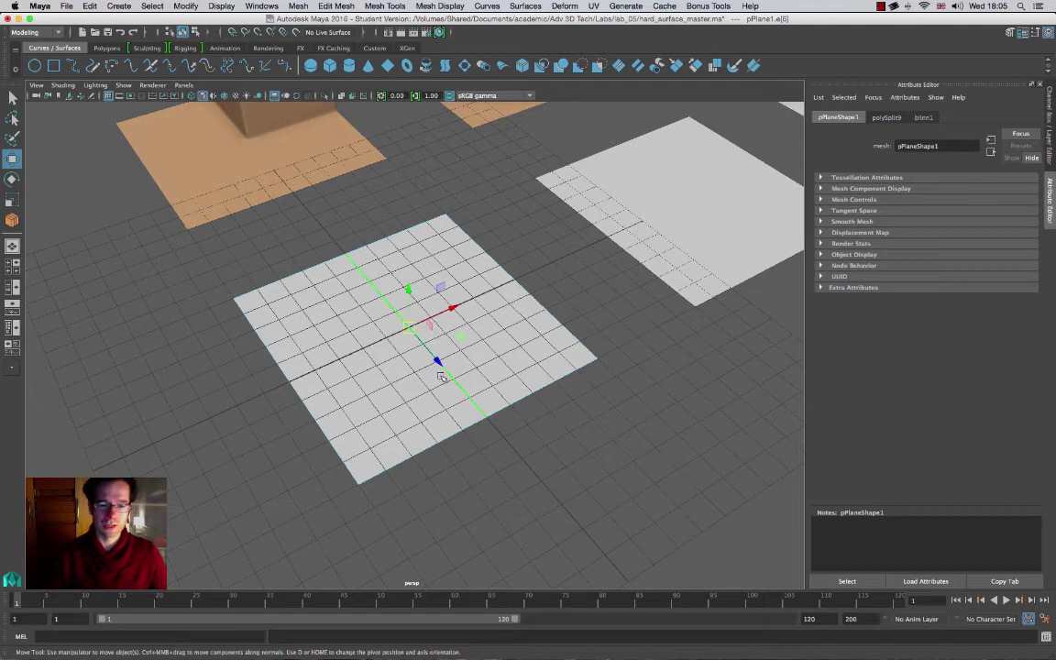
double_click(280, 367)
click(310, 415)
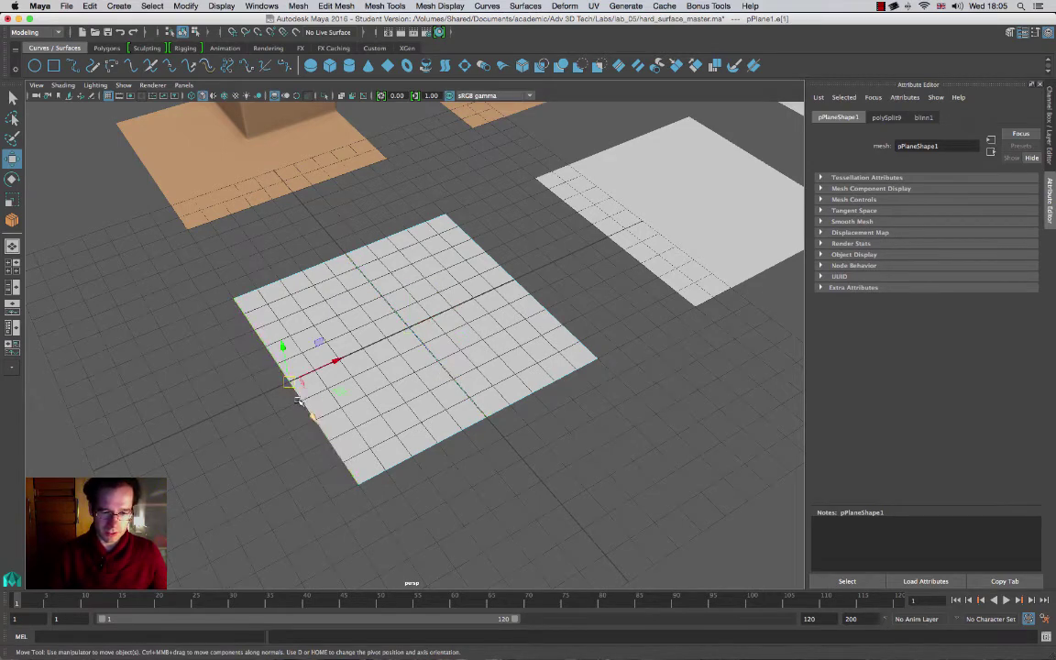
shift+double_click(442, 366)
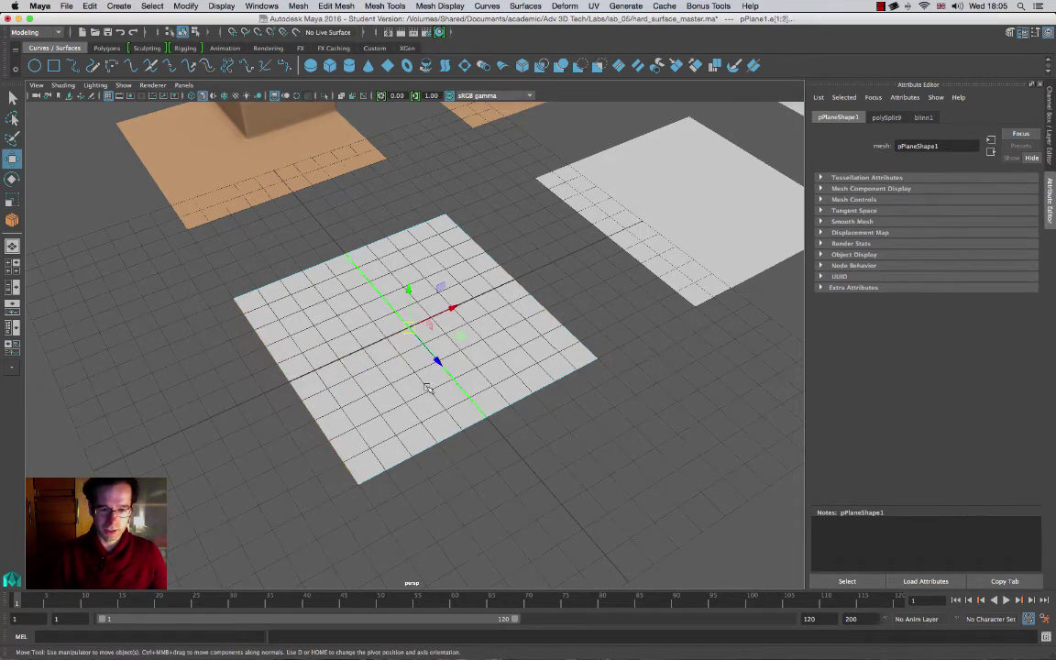
alt+drag(494, 338, 471, 360)
alt+middle_drag(471, 360, 454, 346)
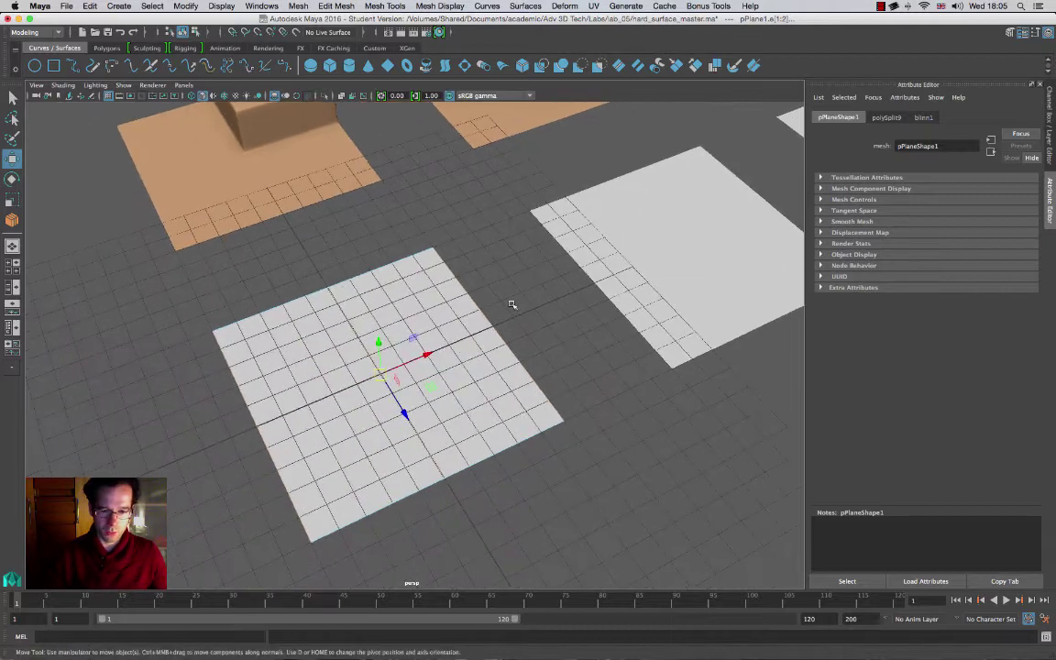
Step: Hide the grid and connect the plane's three parallel edges with 1 segment, dividing it into four quarters
click(108, 96)
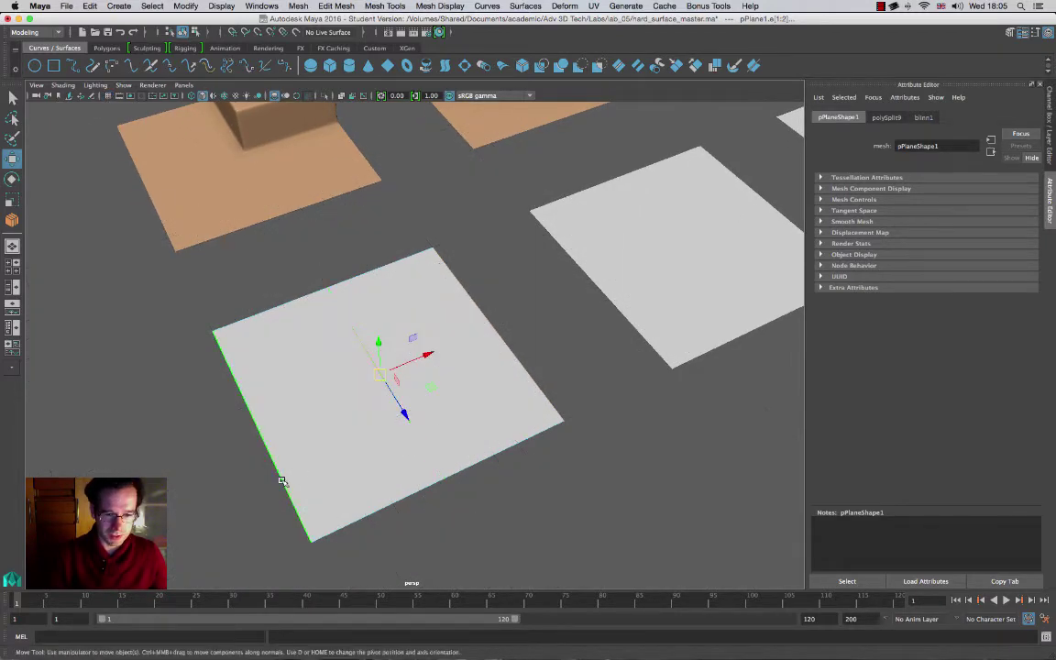
drag(540, 313, 407, 361)
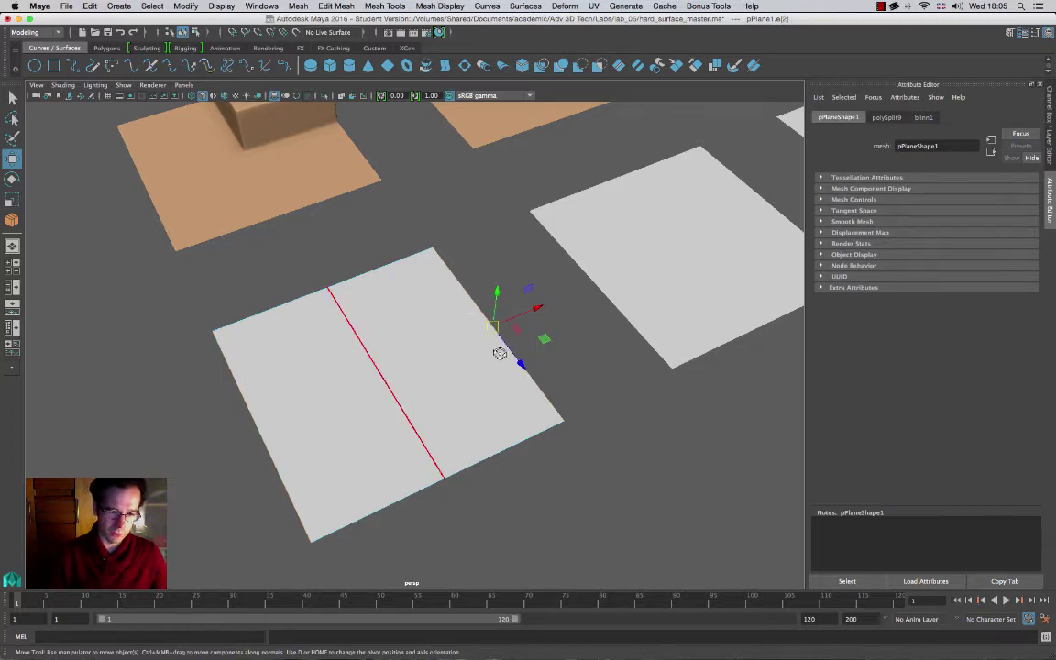
alt+drag(500, 354, 464, 379)
alt+middle_drag(370, 472, 479, 288)
drag(492, 288, 167, 346)
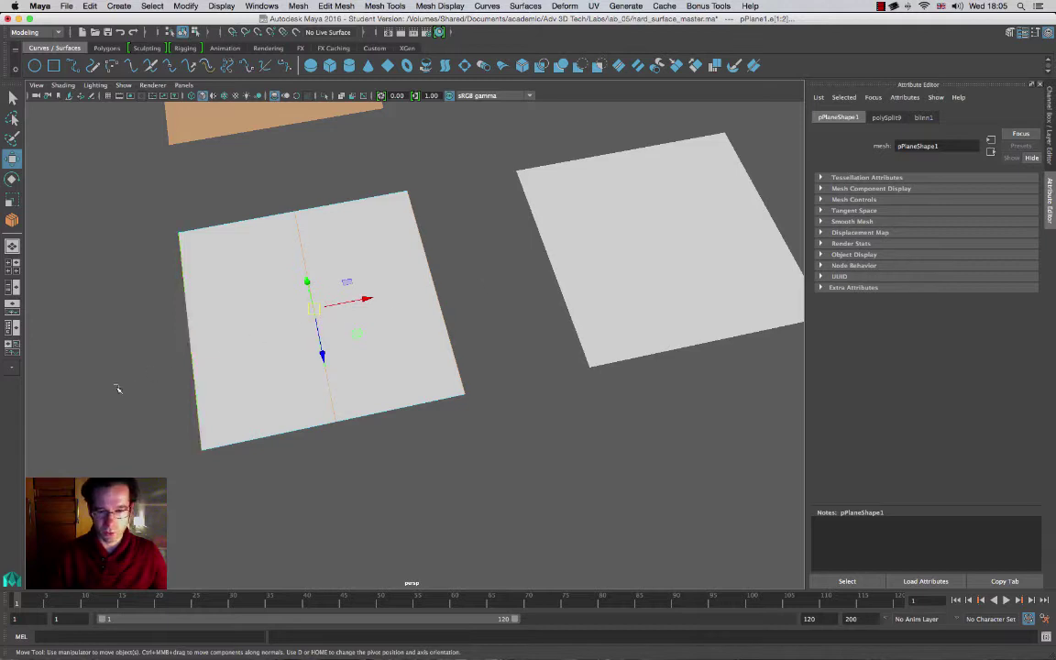
click(1010, 32)
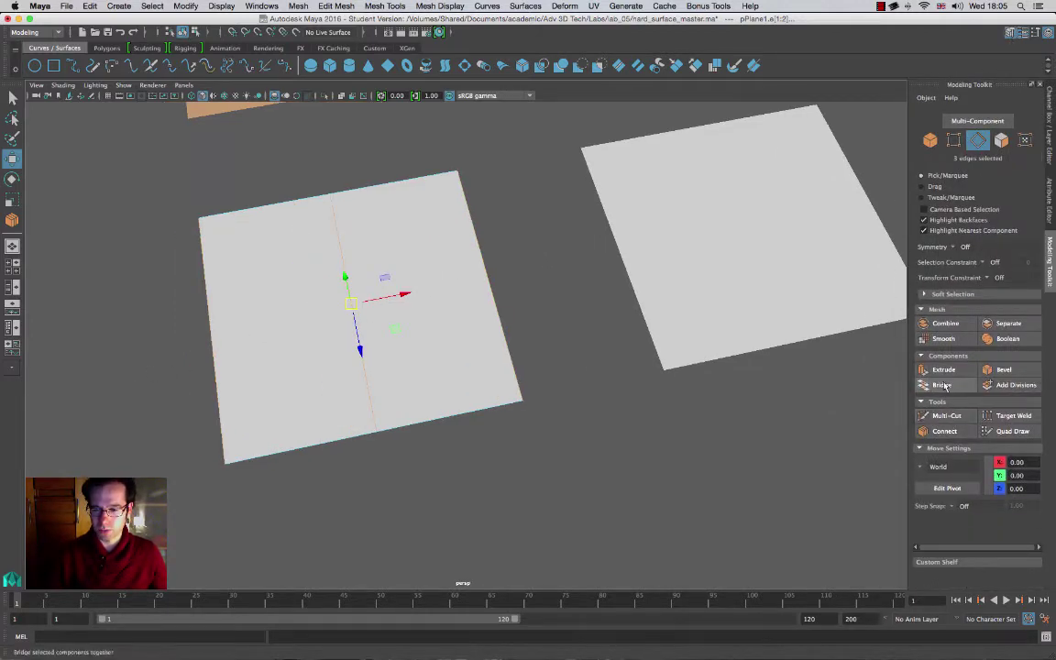
click(945, 432)
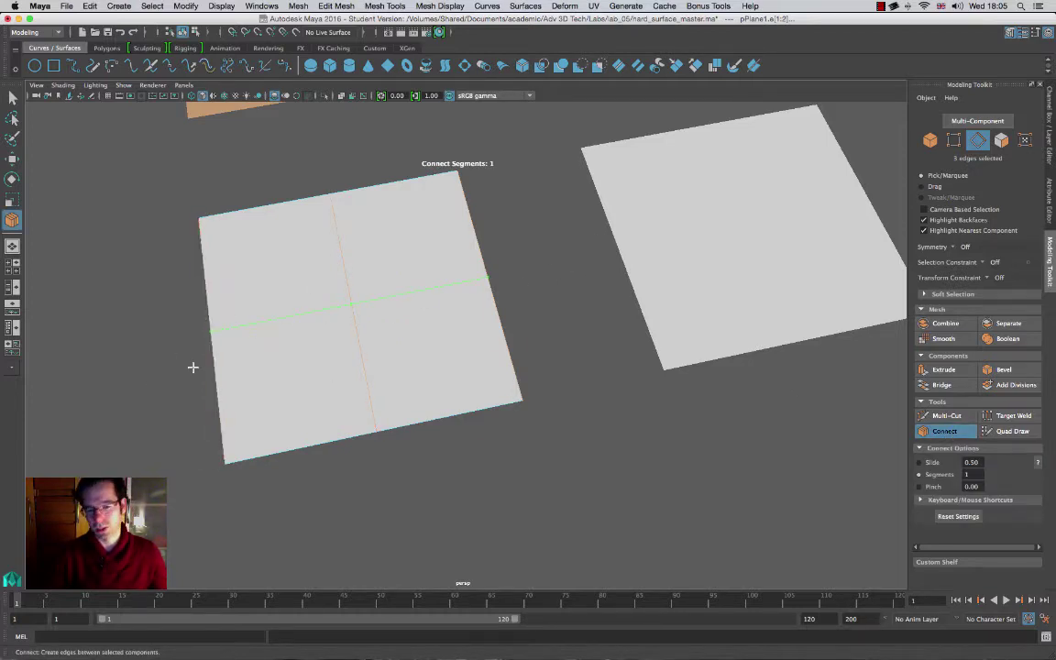
key(w)
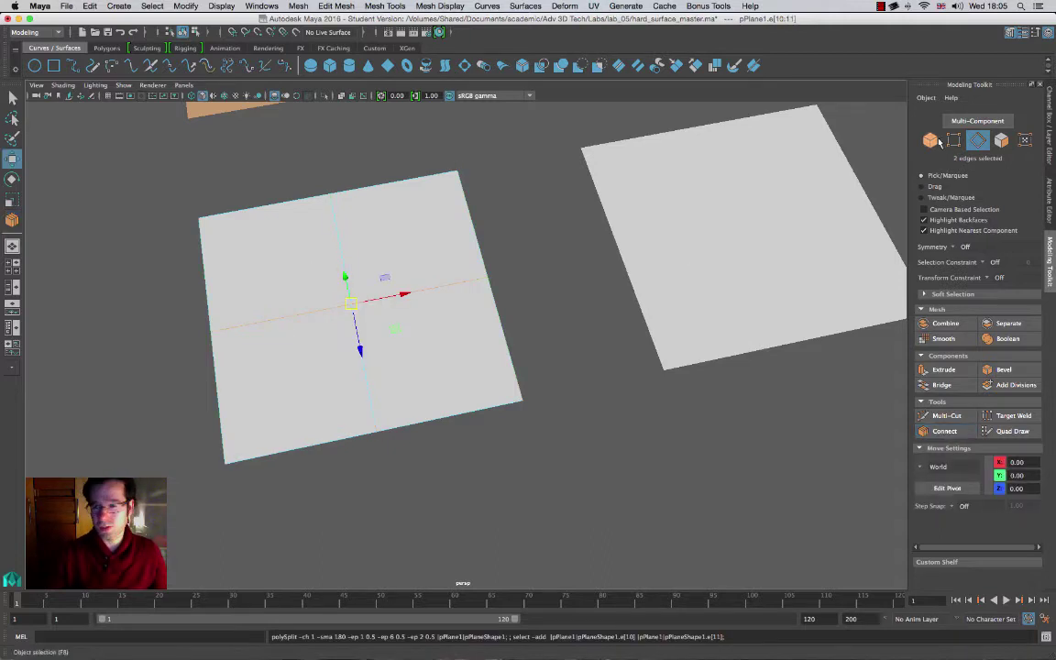
Step: Extrude the plane's quarter face on the positive X, negative Z corner upward by about 2.45 units
click(1002, 140)
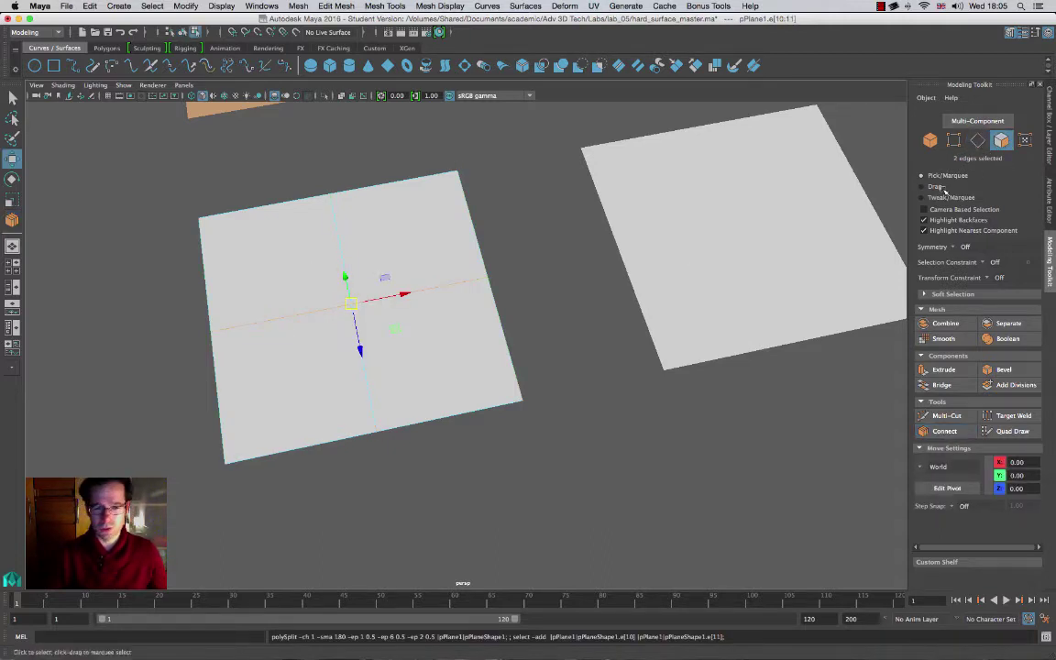
click(413, 271)
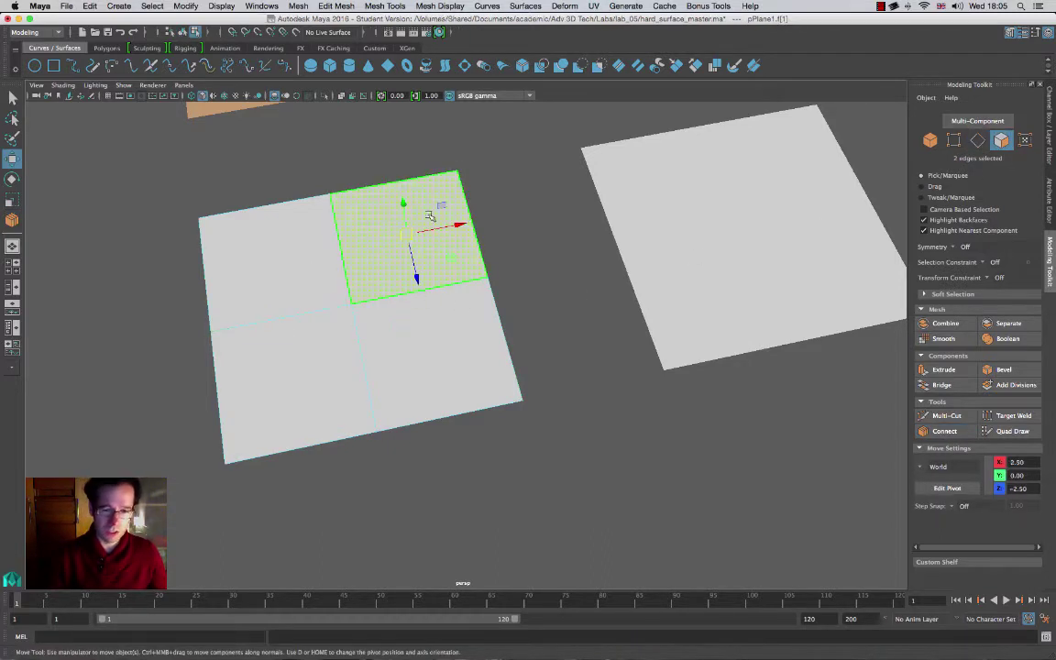
click(943, 369)
alt+drag(455, 266, 495, 332)
alt+middle_drag(613, 187, 600, 310)
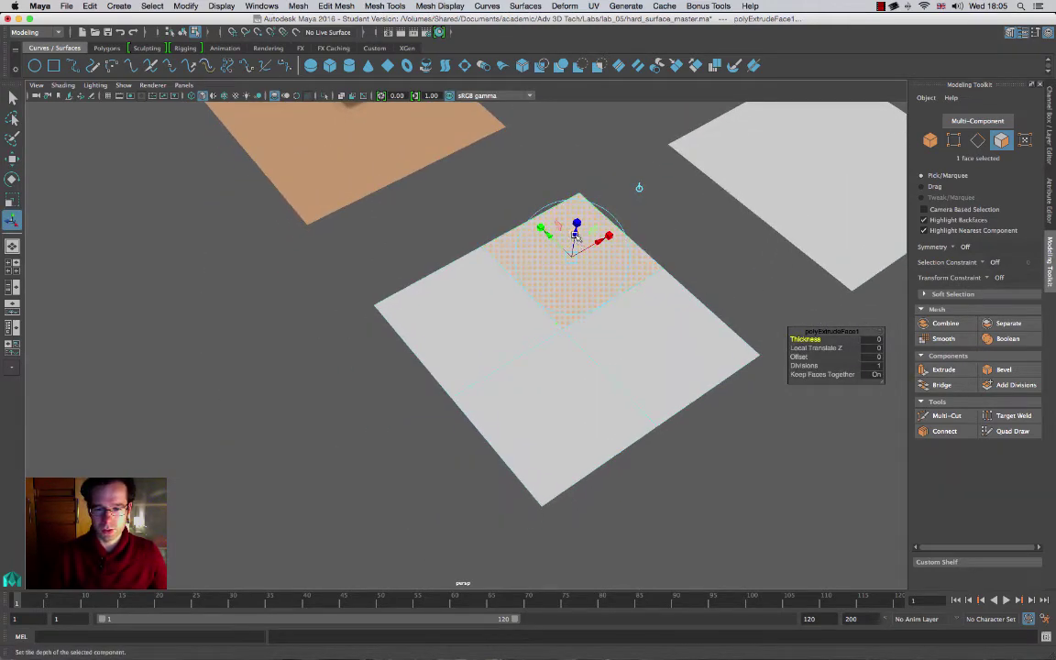
drag(573, 236, 575, 226)
key(z)
alt+drag(612, 288, 652, 243)
alt+middle_drag(689, 246, 612, 440)
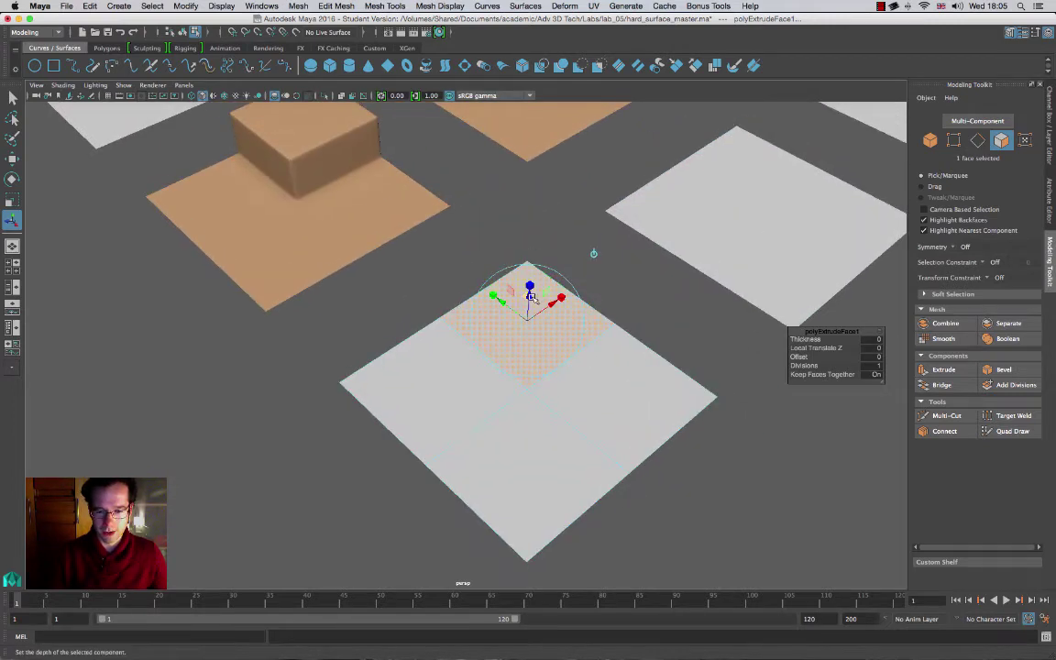
drag(529, 296, 532, 236)
key(w)
Step: Compare the extruded block's smooth preview with its low-poly cage, viewing it beside the finished example
alt+drag(594, 377, 587, 356)
key(f)
alt+right_drag(535, 313, 441, 265)
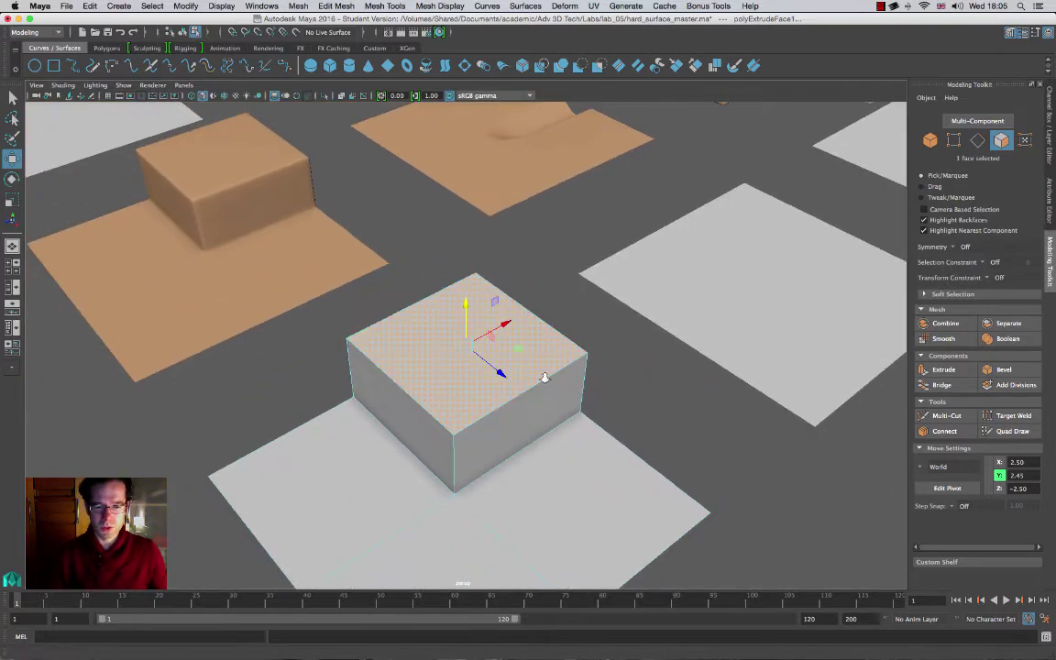
alt+right_drag(545, 376, 545, 306)
alt+middle_drag(536, 420, 554, 365)
mouse_move(554, 364)
alt+mouse_down()
mouse_move(564, 350)
mouse_move(545, 342)
mouse_move(566, 353)
alt+mouse_up()
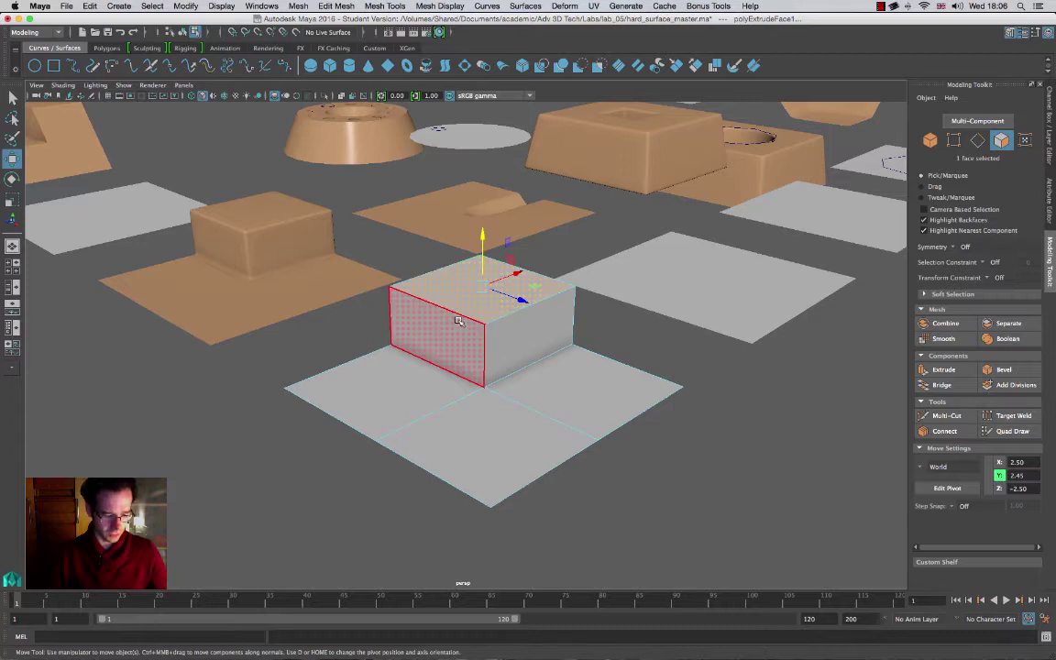
key(3)
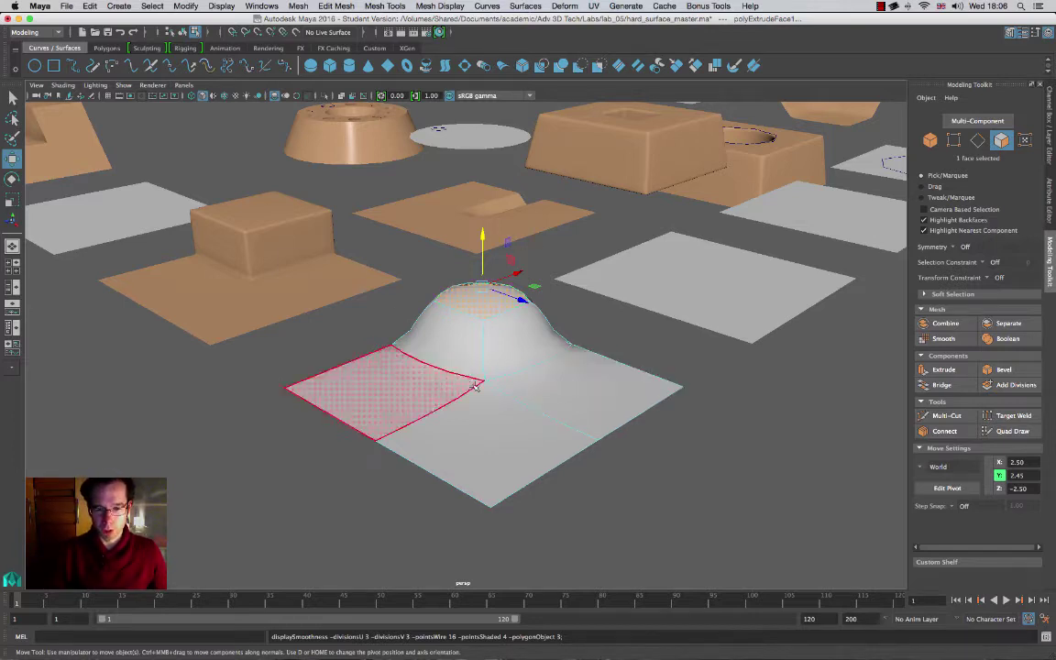
key(1)
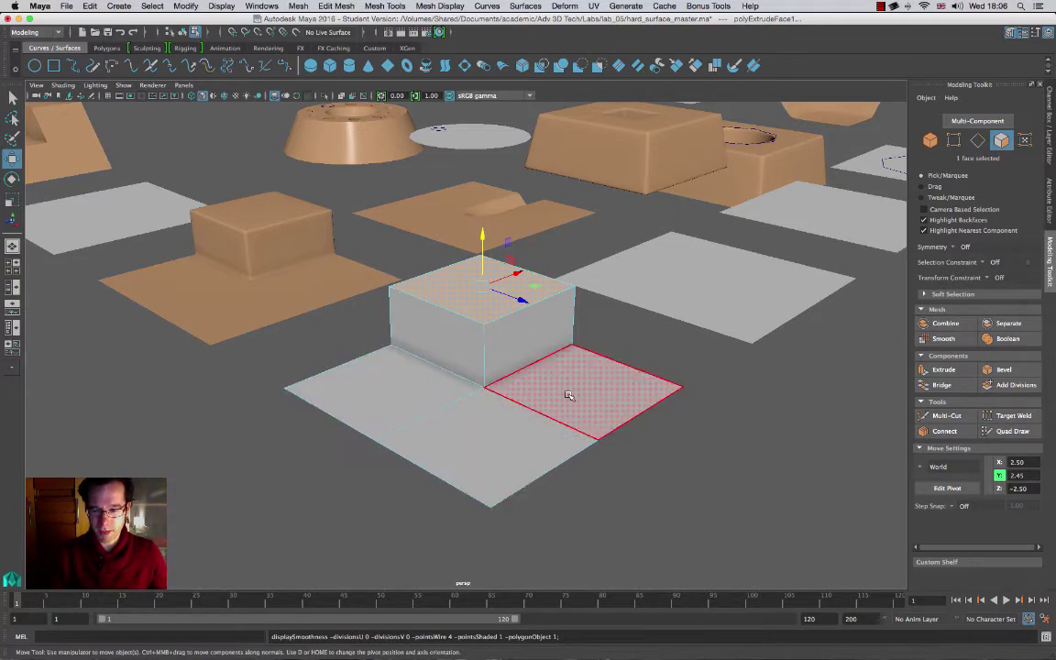
Step: Detach the Mesh Tools commands into a floating window and place it over the viewport
click(440, 7)
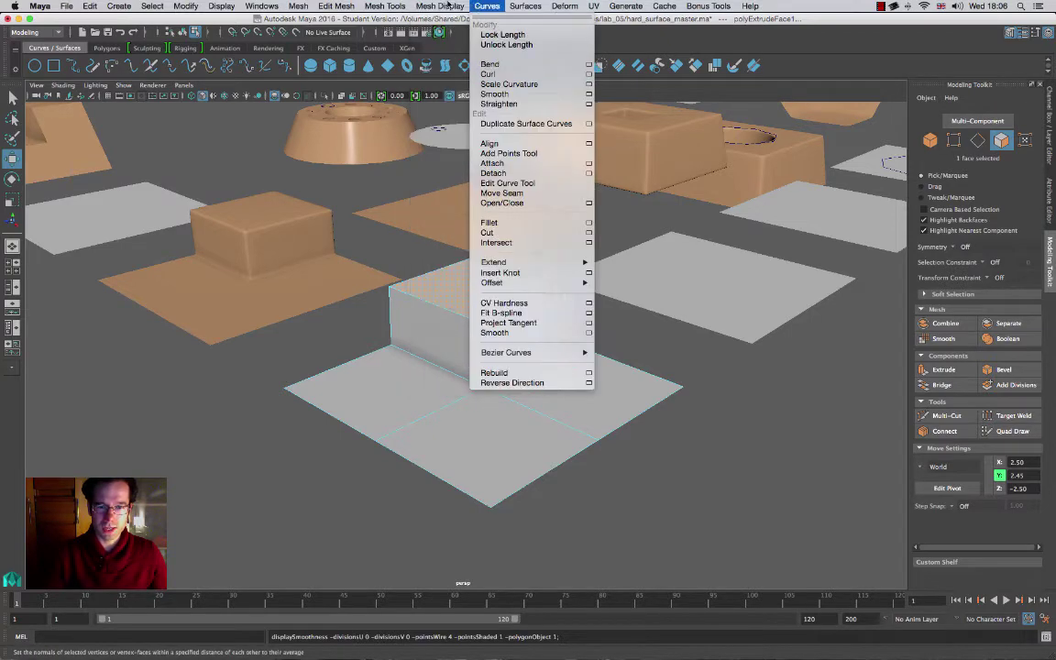
mouse_move(395, 10)
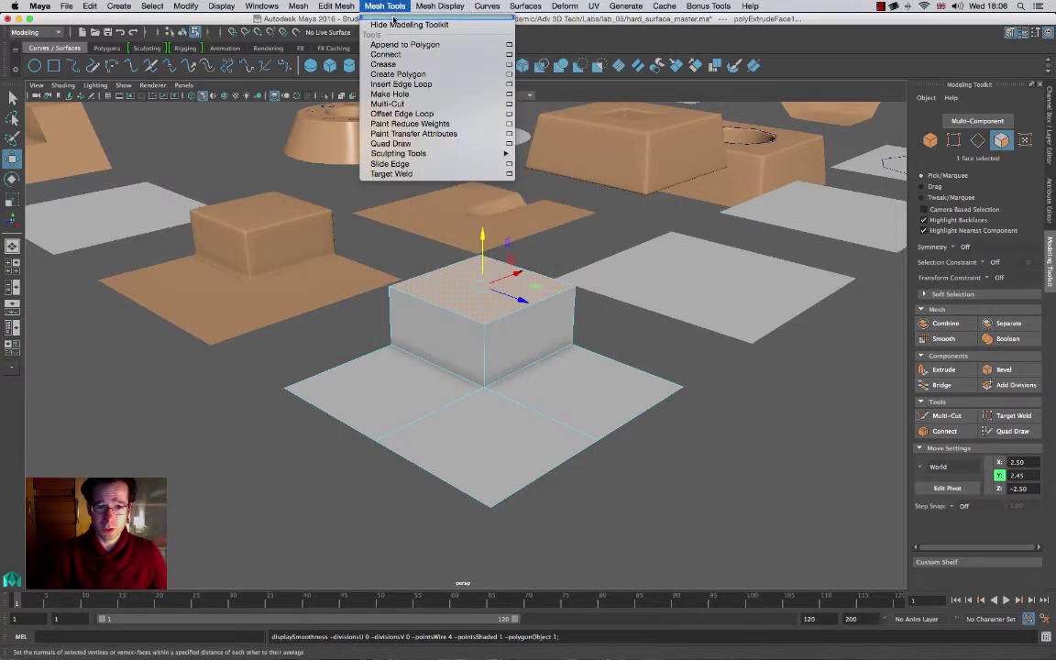
click(403, 16)
drag(251, 125, 238, 104)
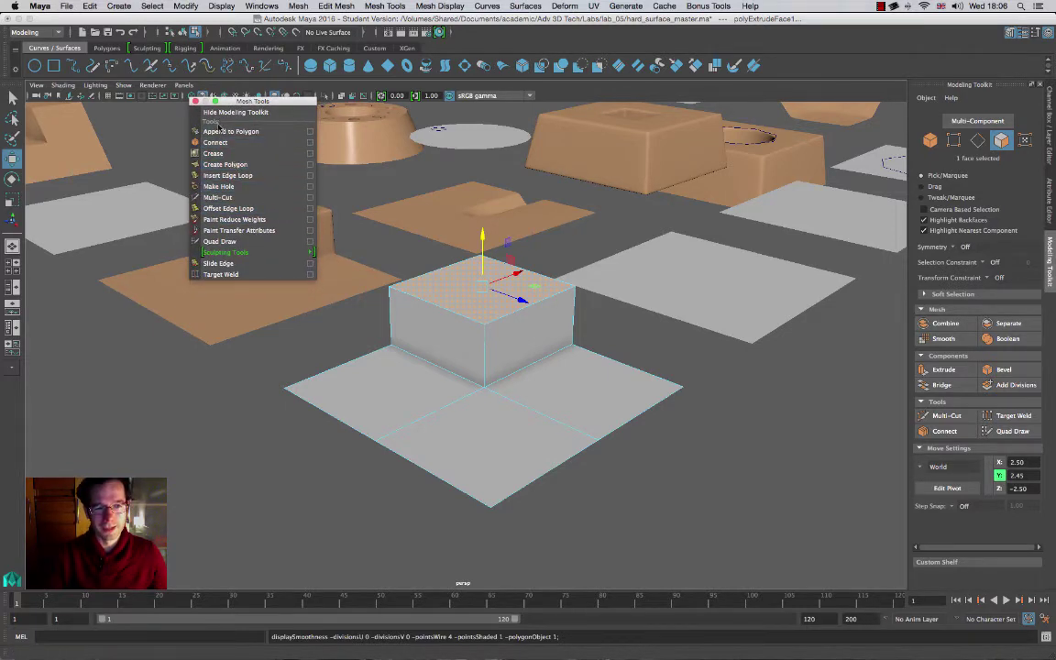
Step: Try edge loops around the block's walls near the top and bottom edges, and check them in smooth preview
click(243, 176)
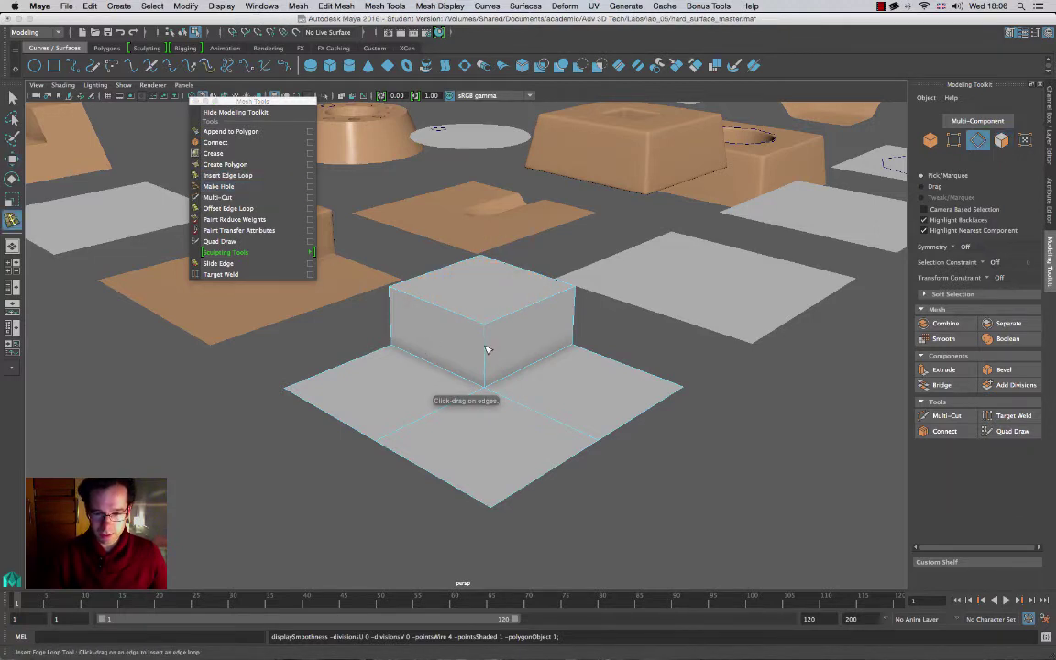
mouse_move(486, 346)
mouse_down()
mouse_move(484, 365)
mouse_move(484, 328)
mouse_move(485, 374)
mouse_move(493, 349)
mouse_up()
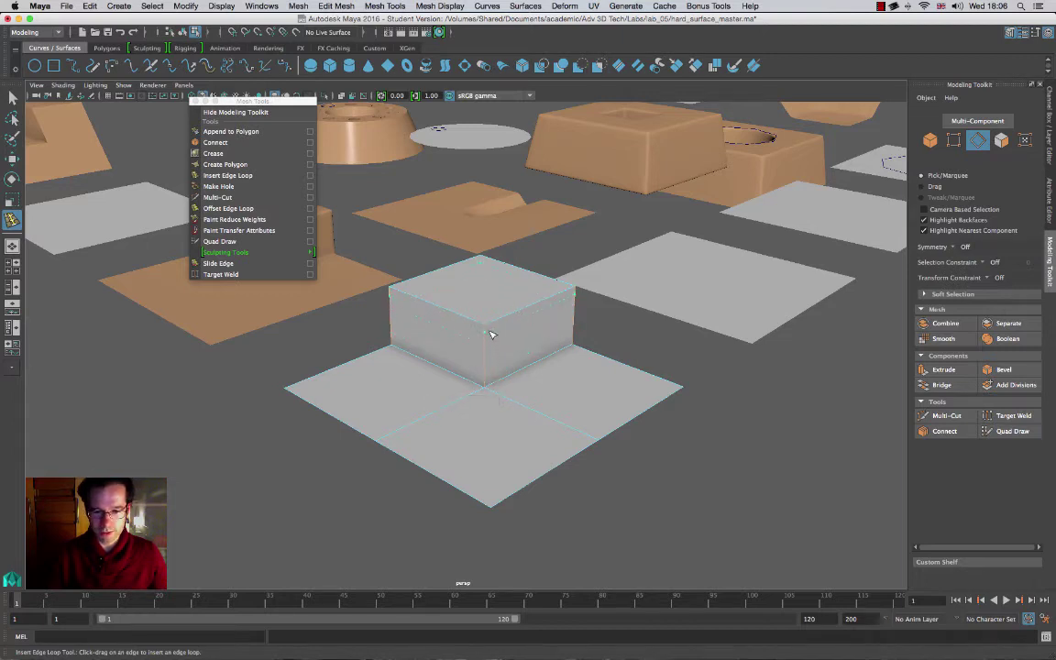
drag(491, 331, 484, 331)
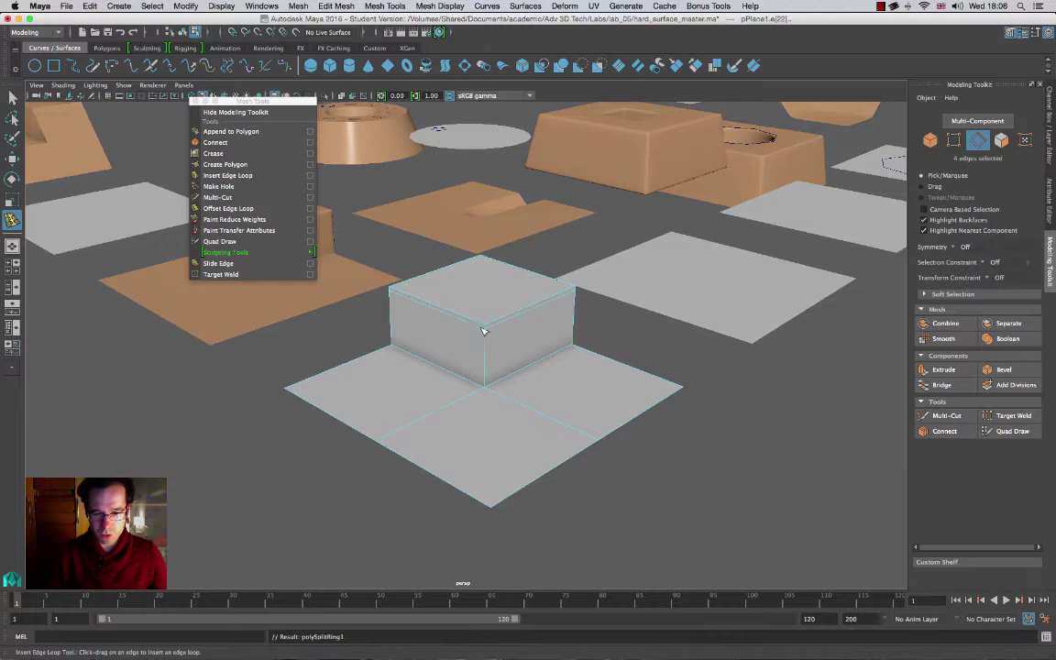
drag(487, 380, 472, 391)
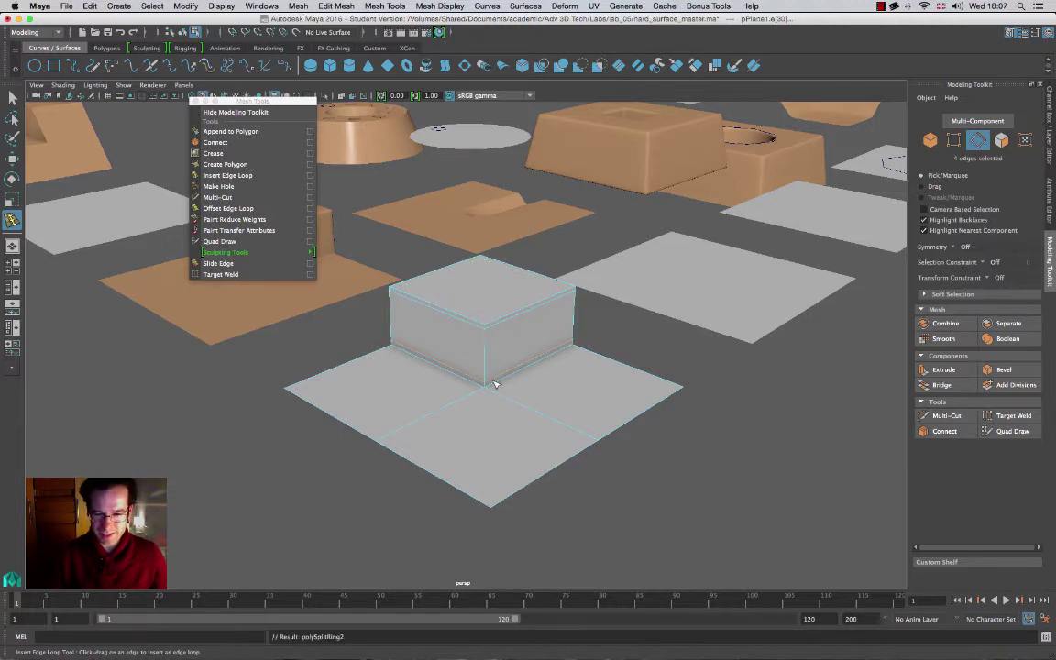
key(3)
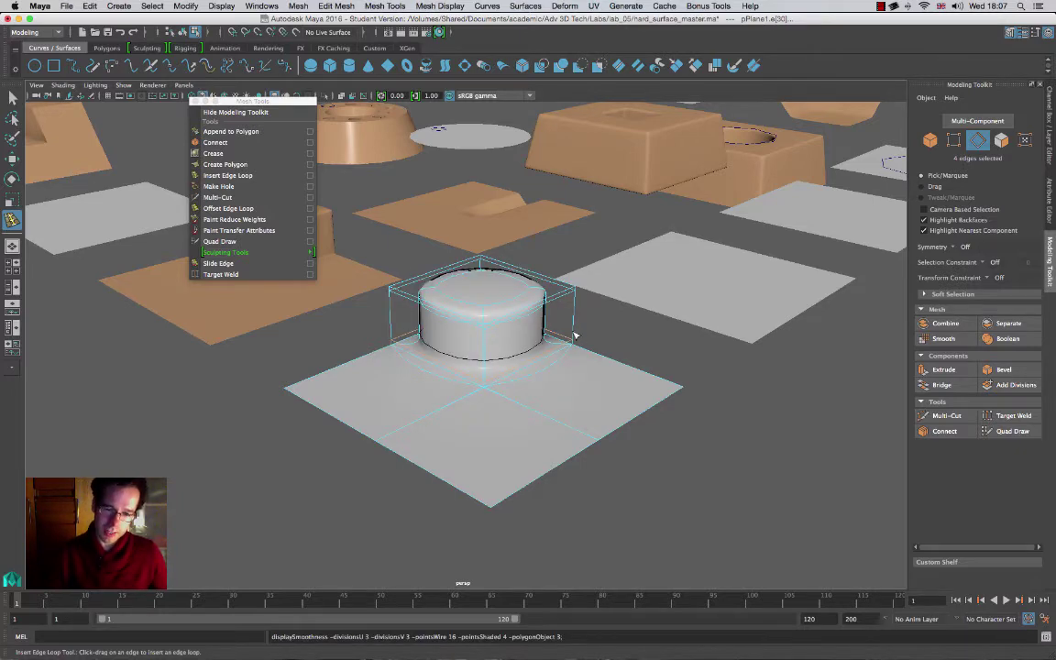
alt+drag(565, 419, 612, 389)
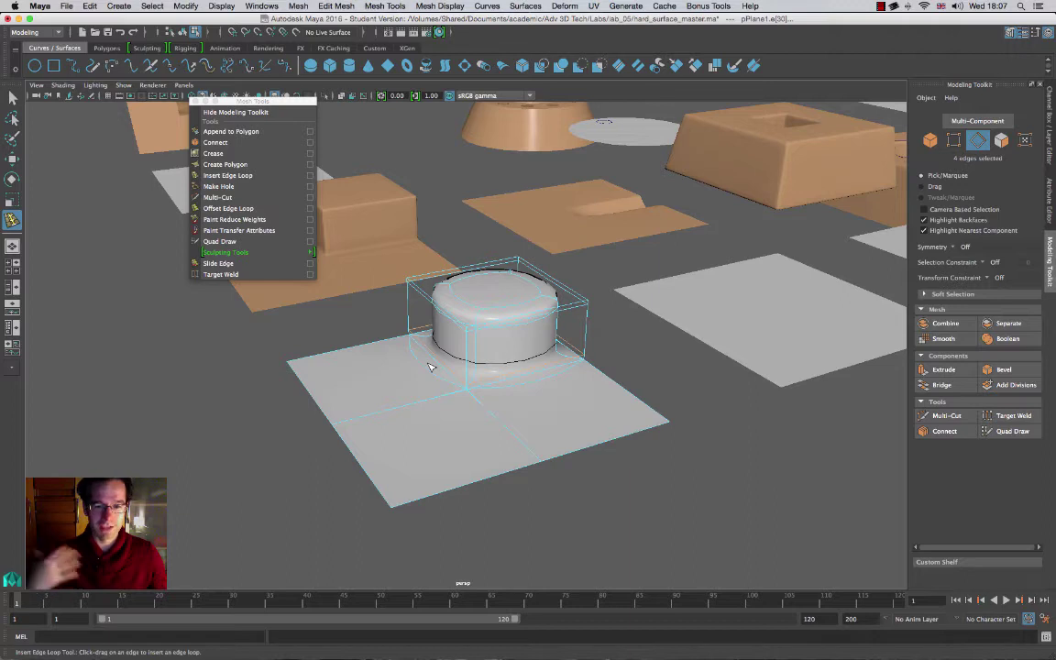
Step: Undo both edge loops inserted around the block's walls
key(ctrl+z)
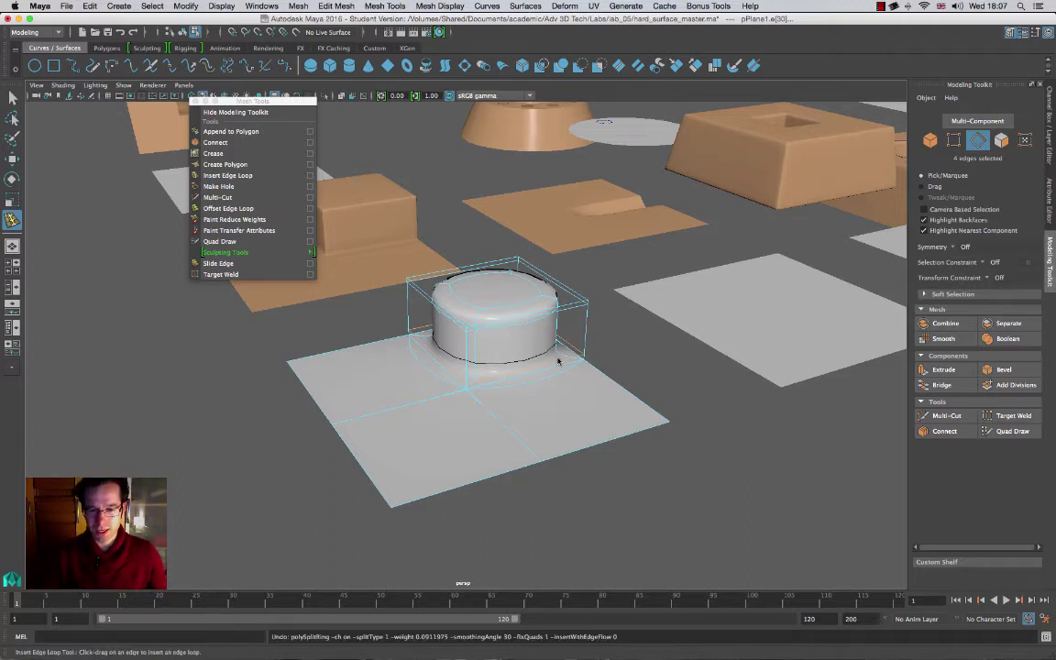
key(ctrl+z)
key(ctrl+z)
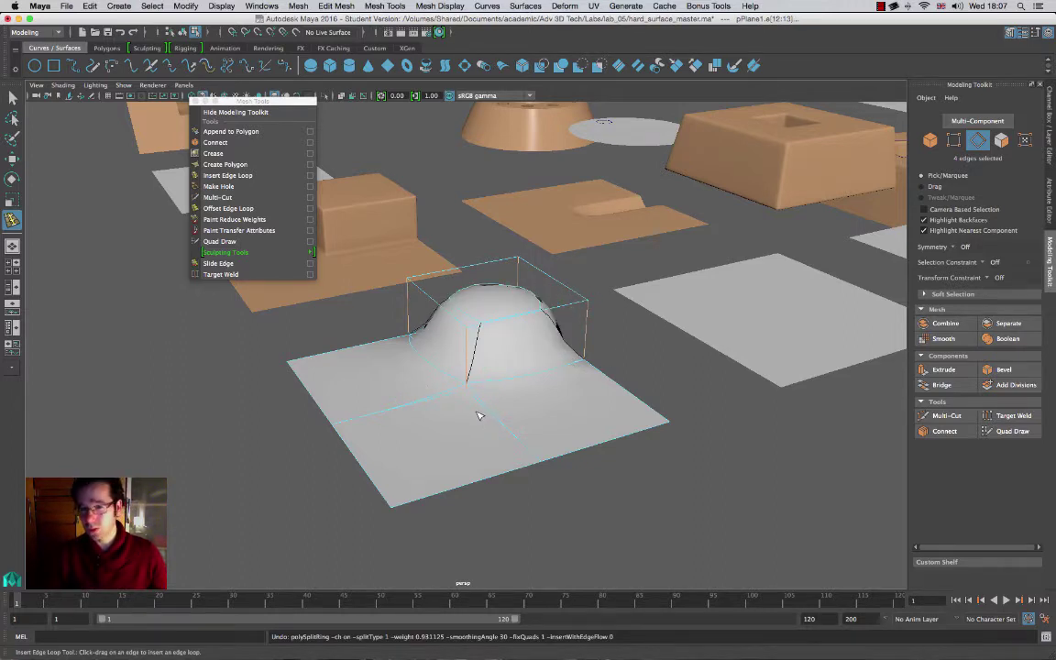
Step: Compare the block's low-poly cage with its smooth preview, with and without the cage overlay
key(1)
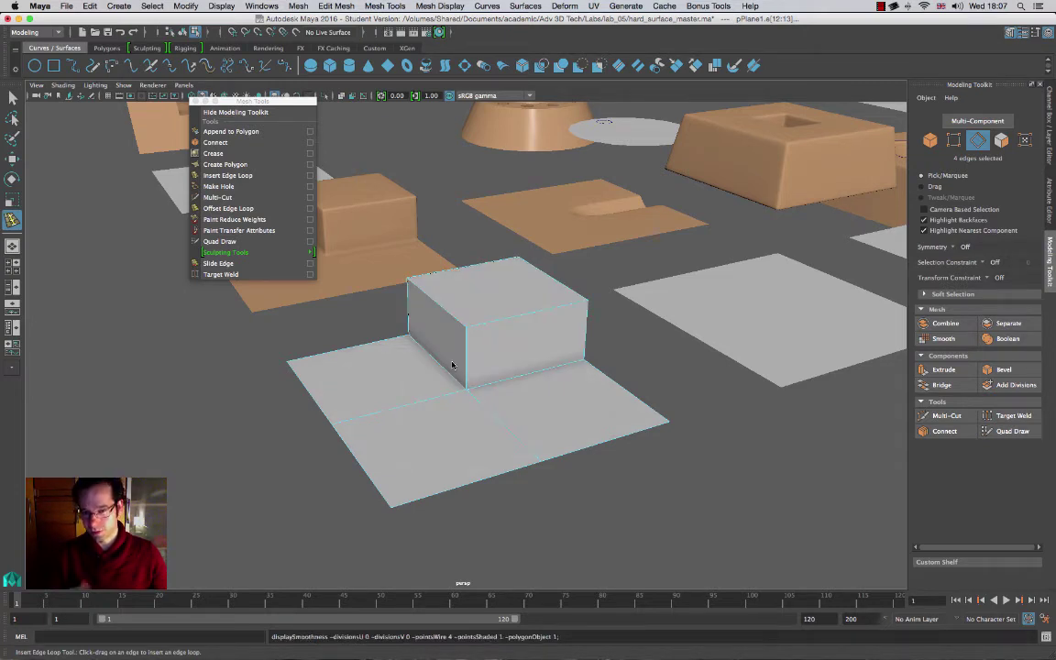
key(2)
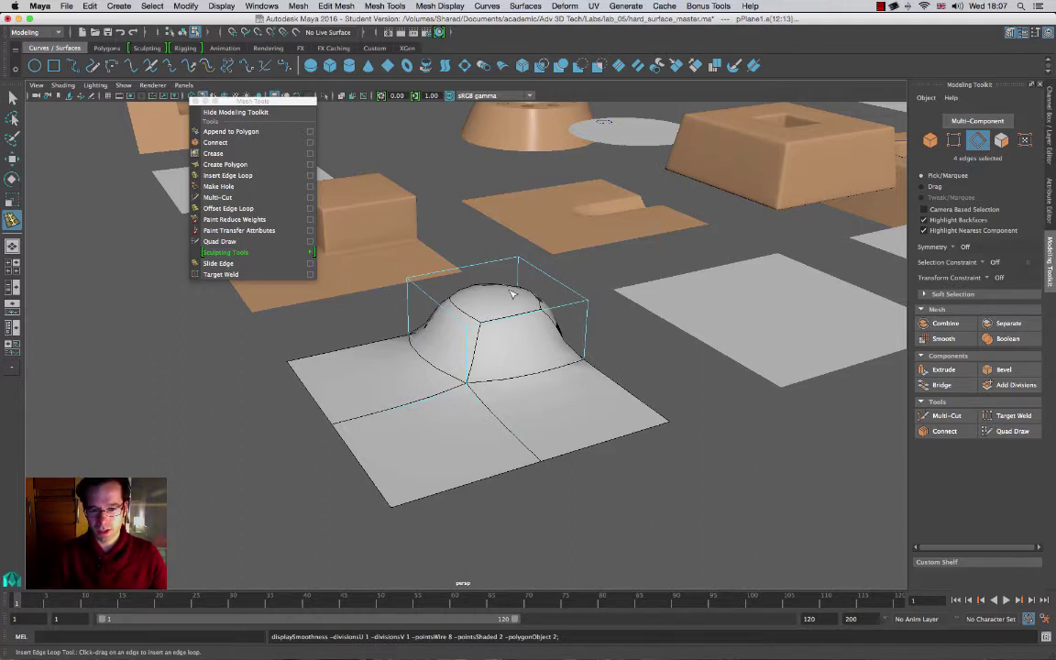
key(3)
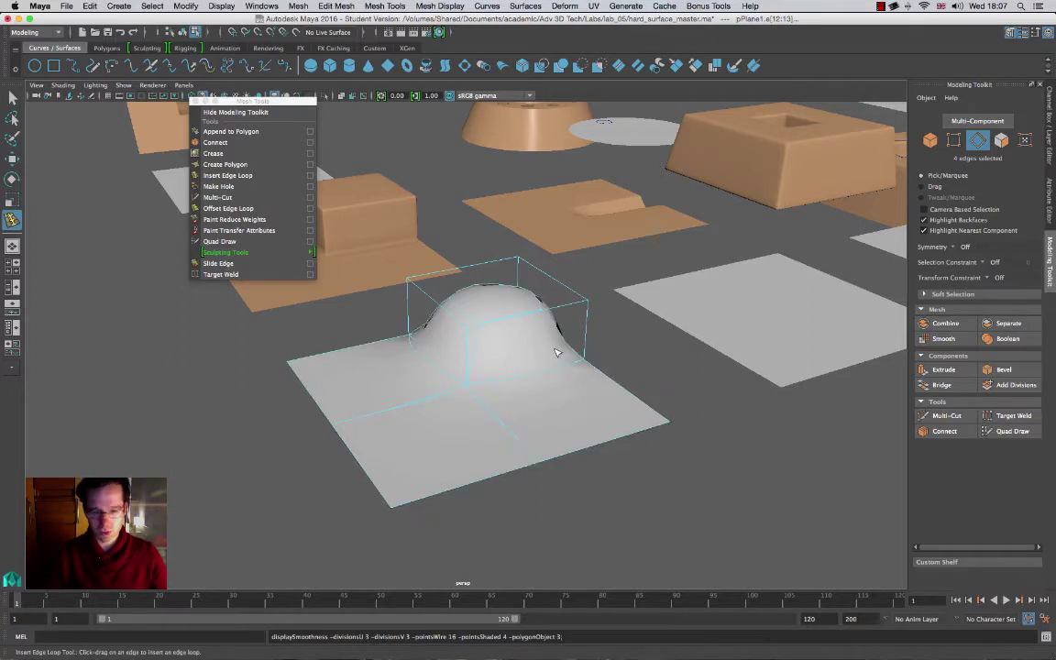
key(1)
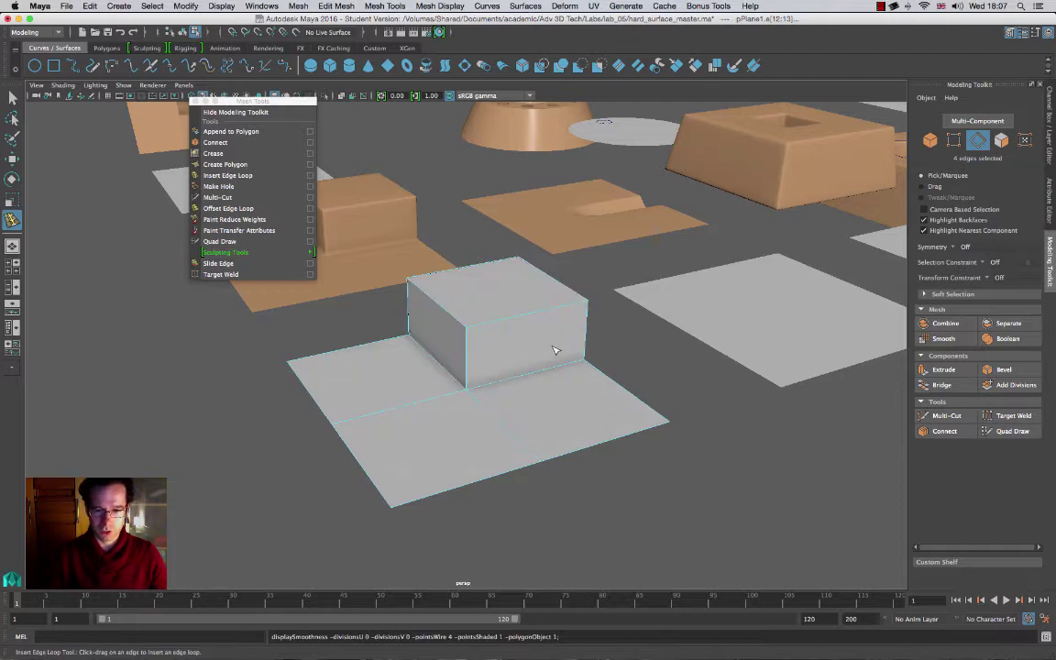
key(2)
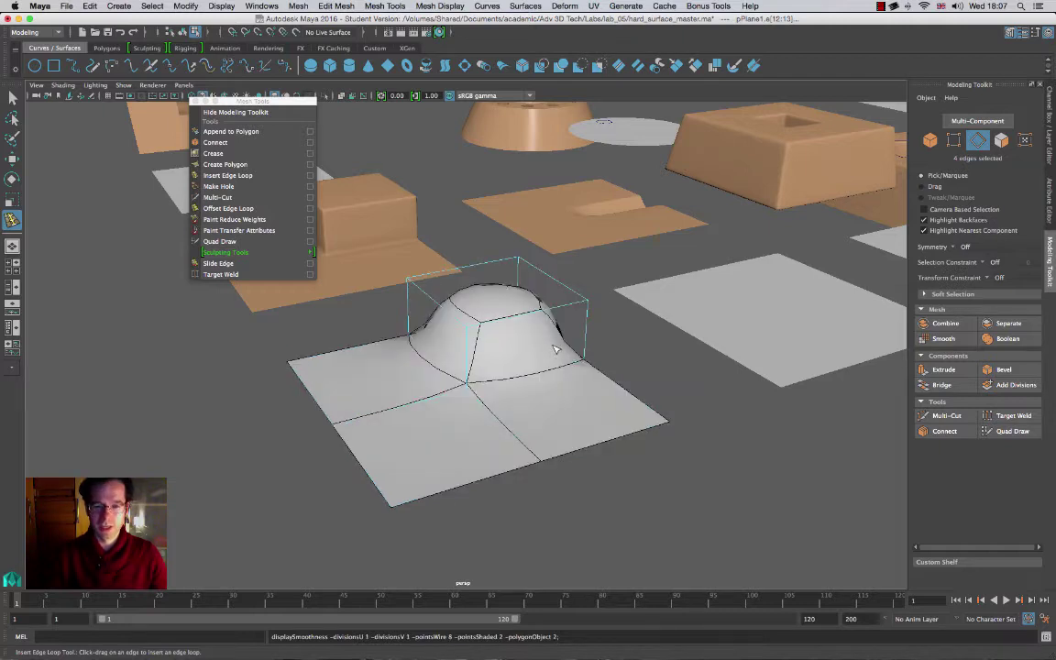
Step: Insert an edge loop around the block's walls and move it down near the base, to about Y 0.26
click(471, 337)
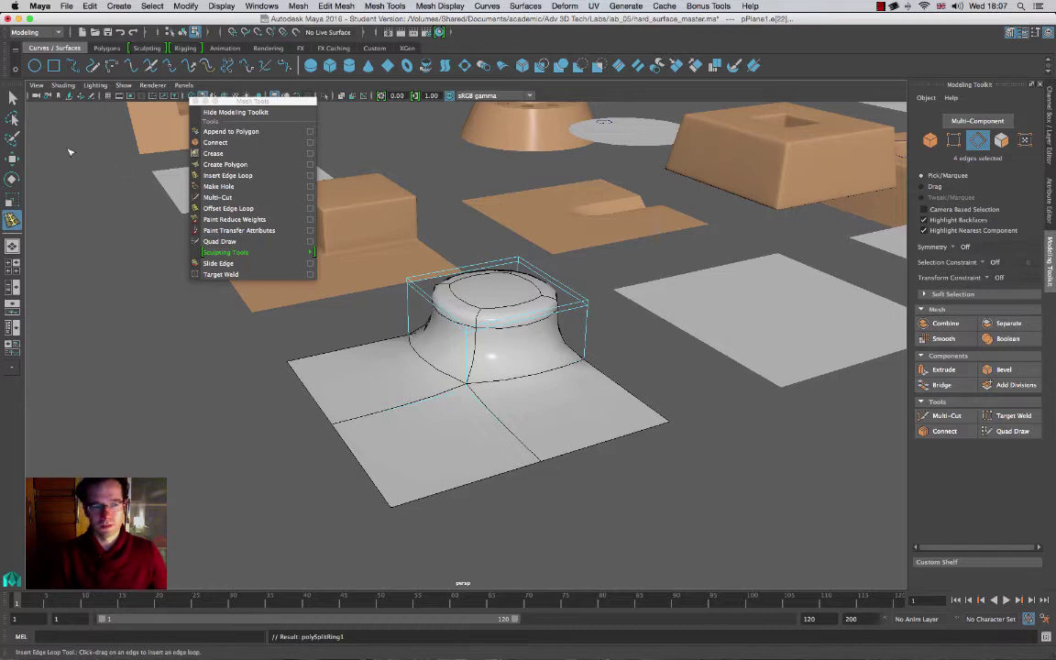
click(13, 98)
click(13, 158)
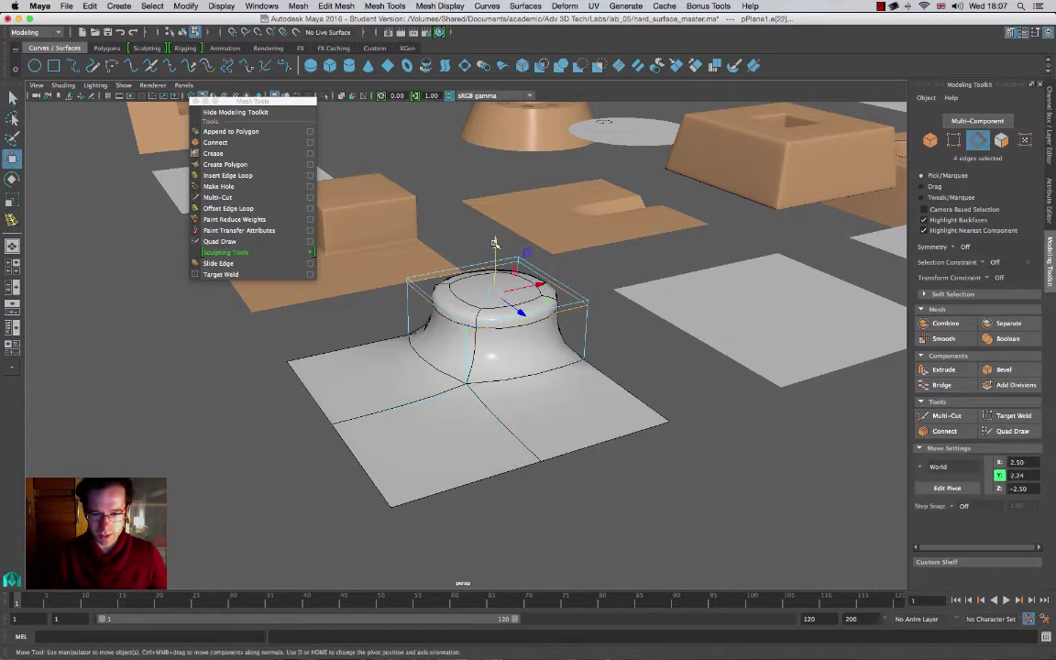
mouse_move(494, 242)
mouse_down()
mouse_move(493, 280)
mouse_move(494, 241)
mouse_up()
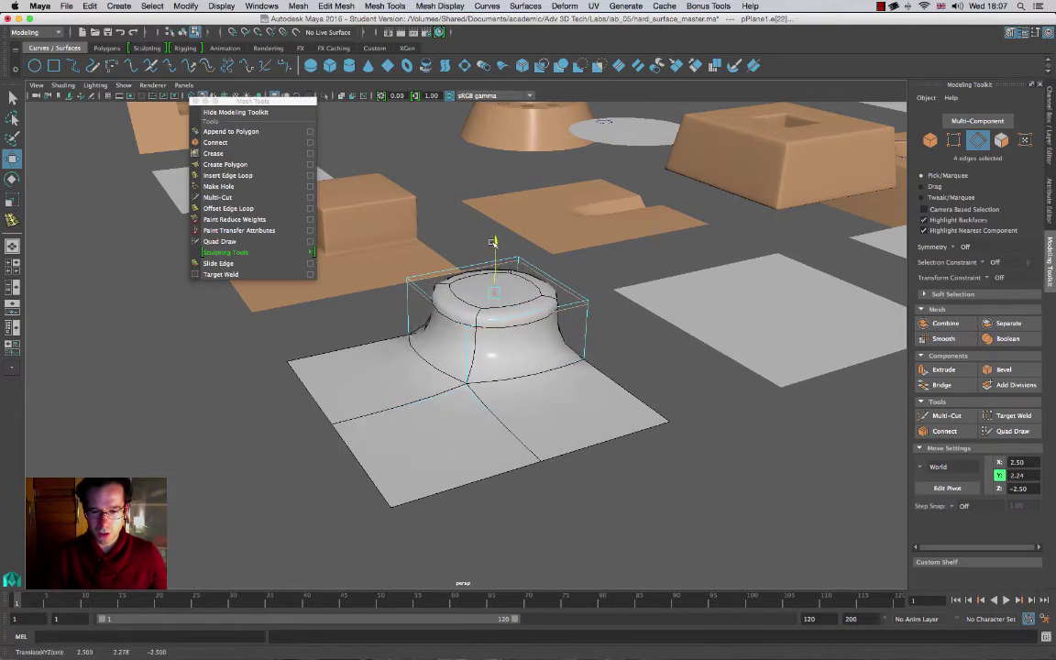
alt+drag(560, 351, 503, 332)
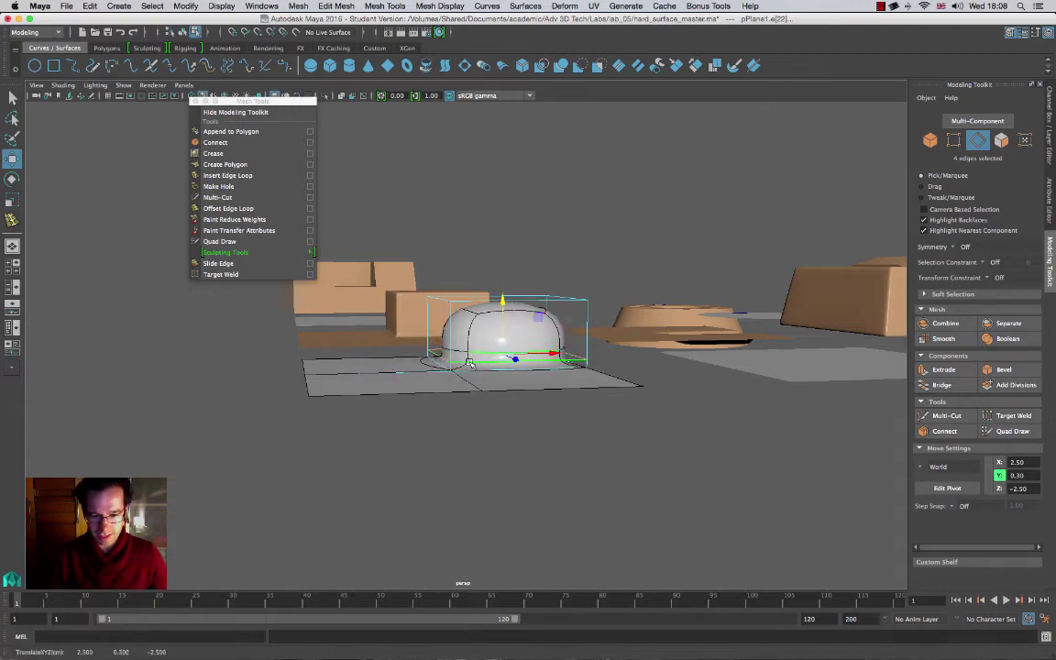
drag(502, 300, 502, 296)
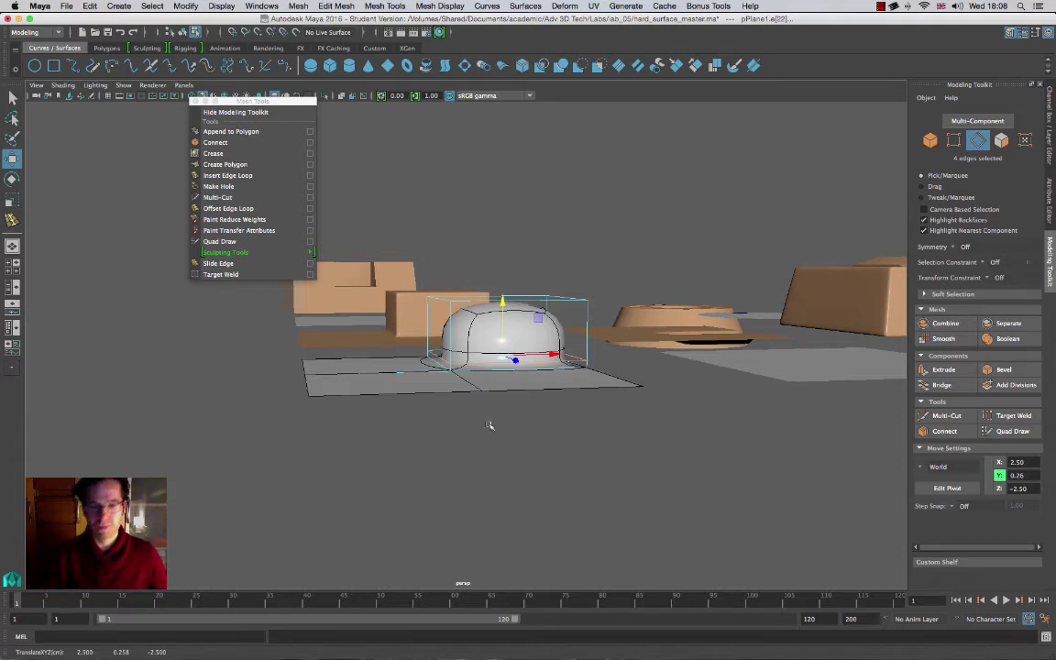
Step: Insert a second edge loop around the block's walls just below its top edge and check the smooth preview
click(227, 175)
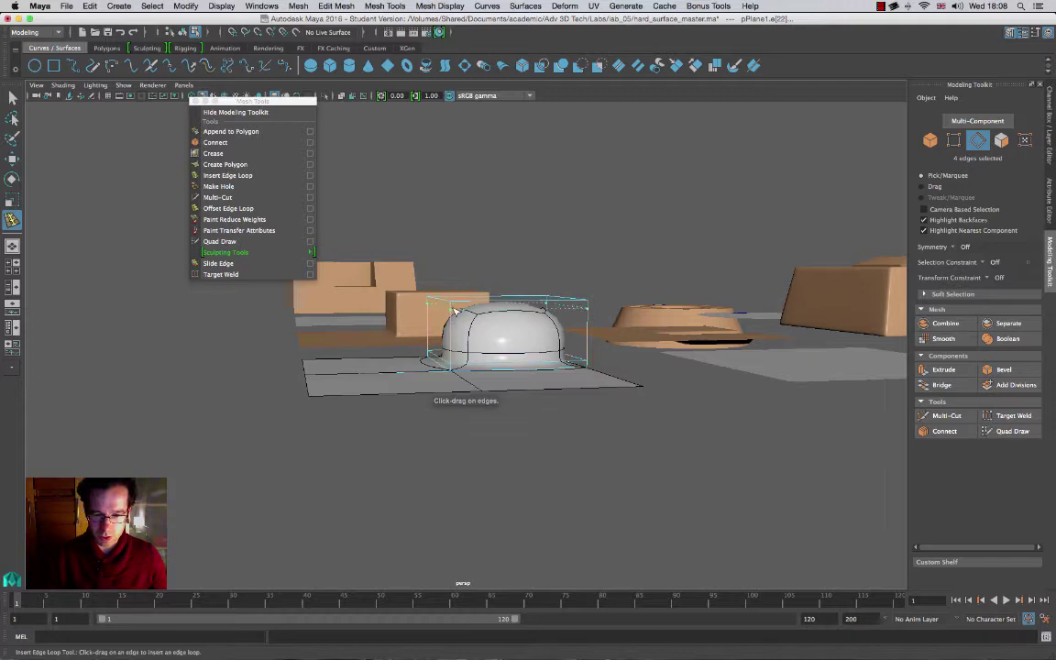
click(458, 309)
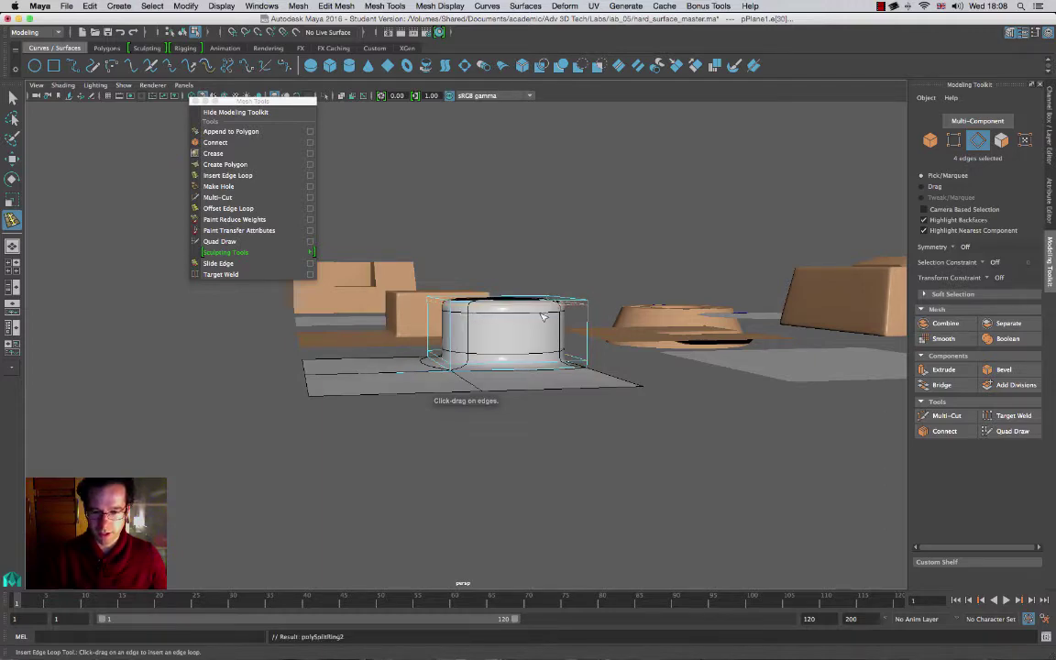
alt+drag(508, 360, 572, 385)
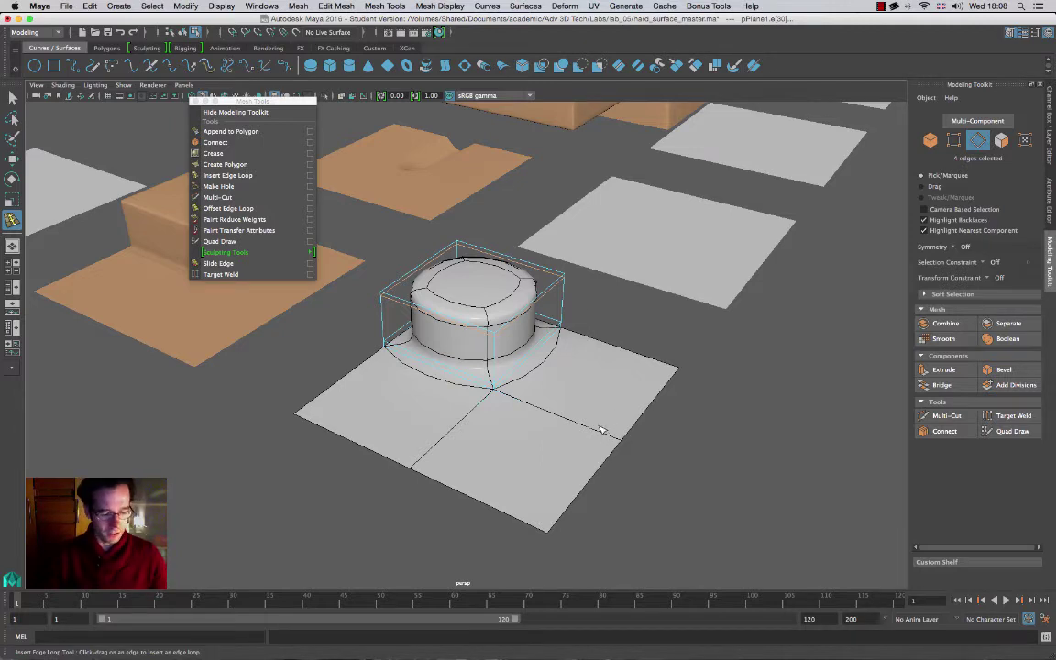
key(1)
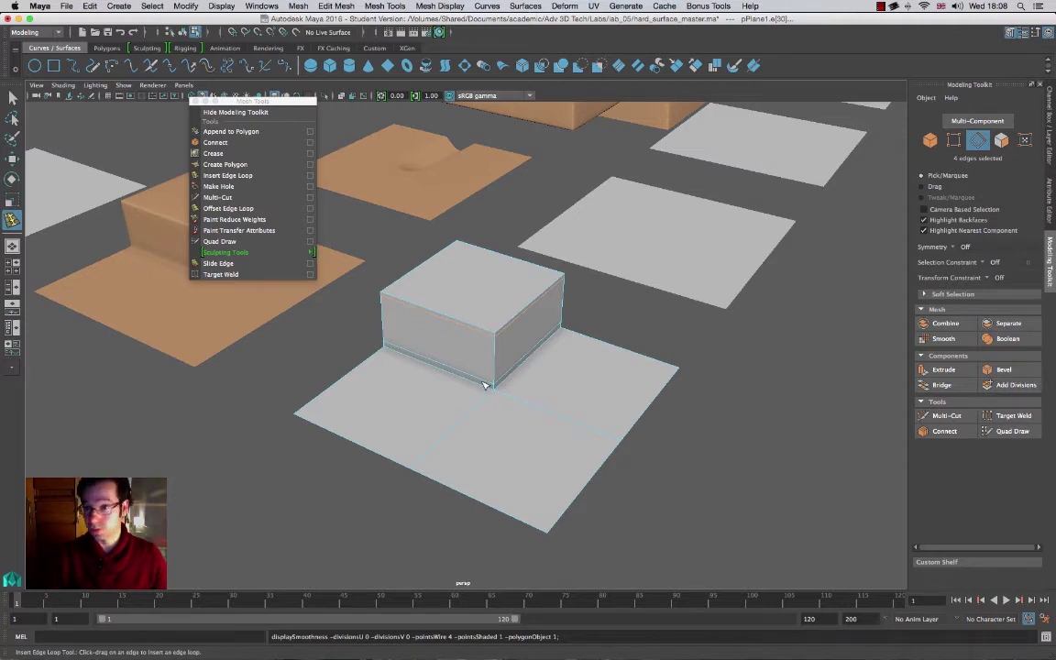
key(3)
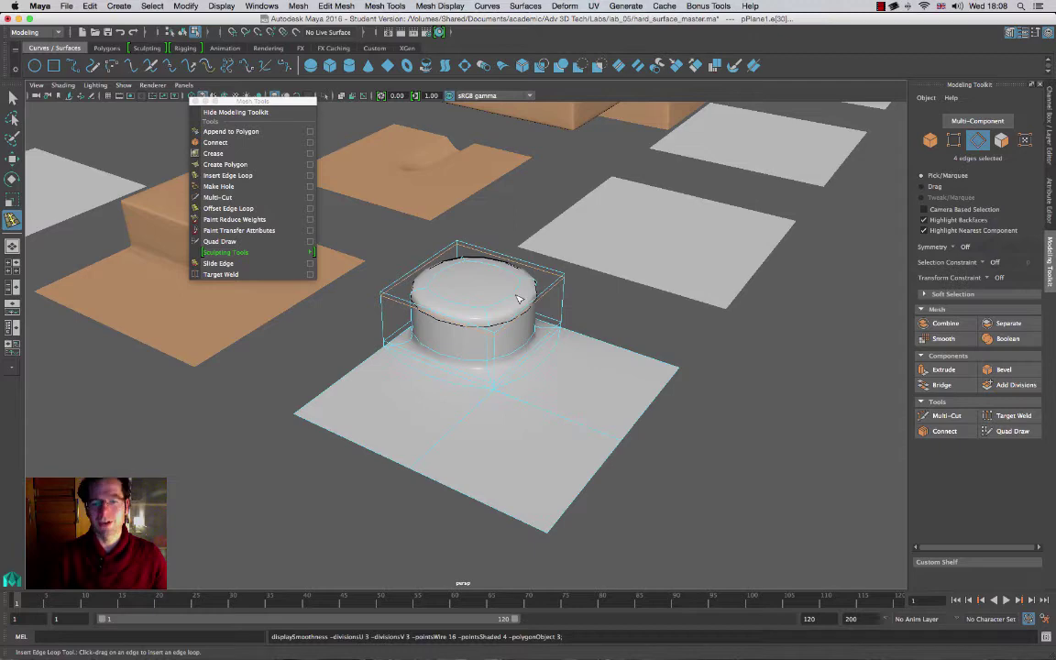
alt+drag(513, 344, 511, 384)
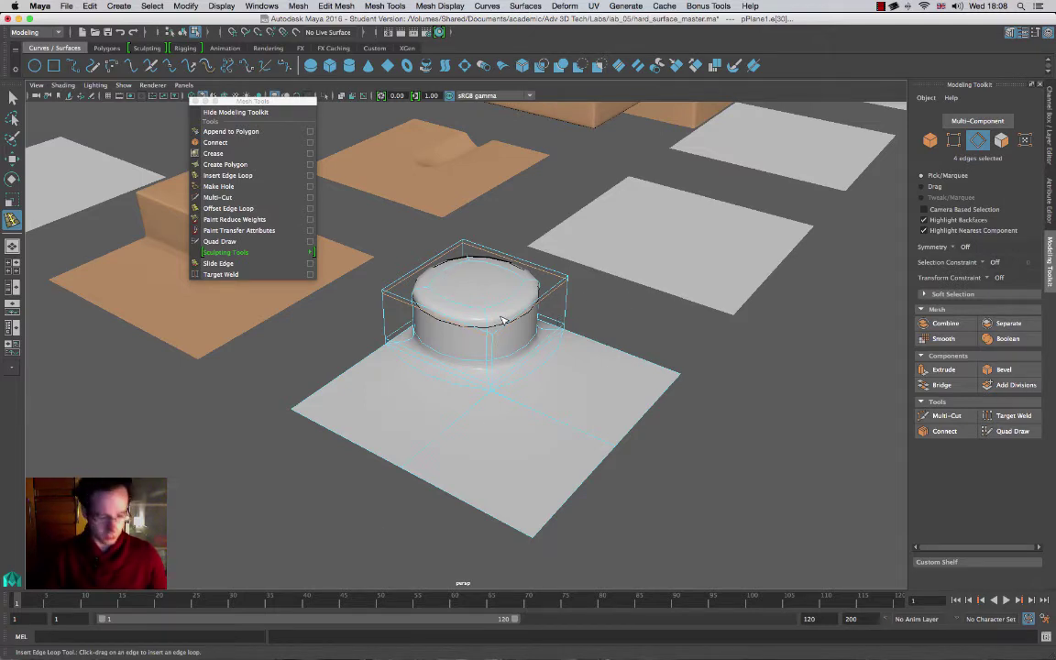
Step: Apply Connect with 2 segments to the ring of X-direction edges running over the block and the adjoining plane quarter
key(w)
right_drag(503, 330, 504, 299)
key(3)
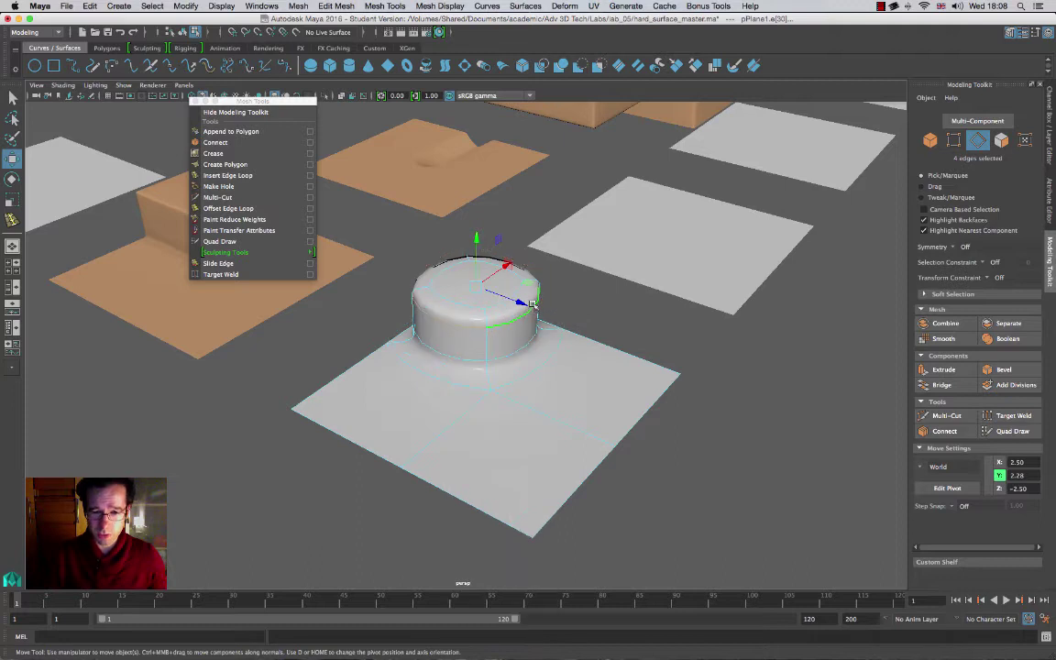
key(1)
click(434, 261)
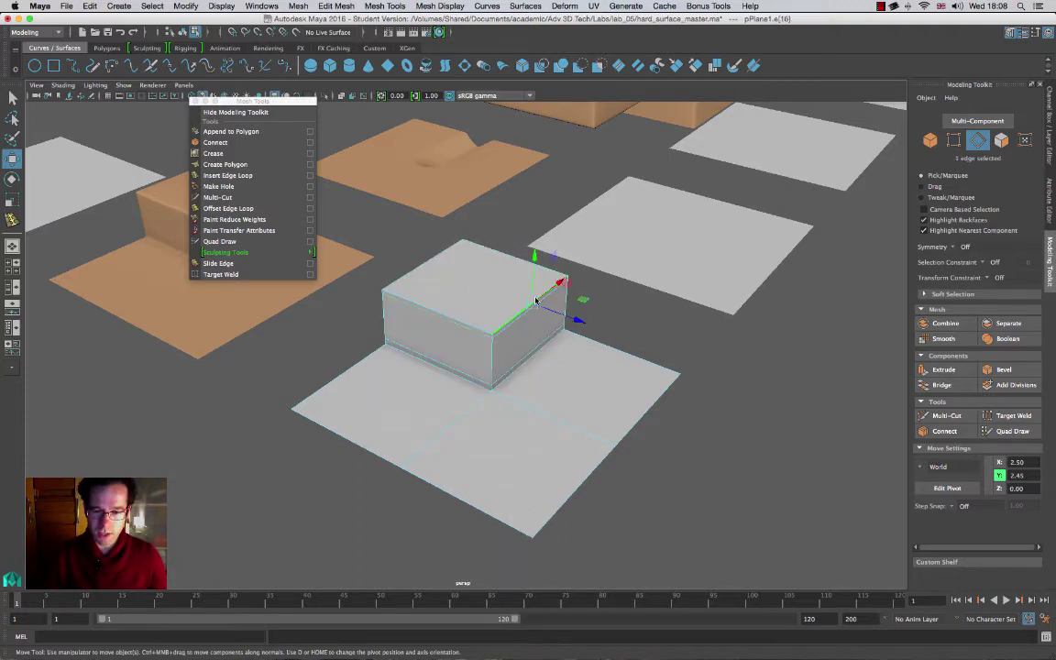
shift+double_click(426, 263)
alt+drag(573, 346, 481, 285)
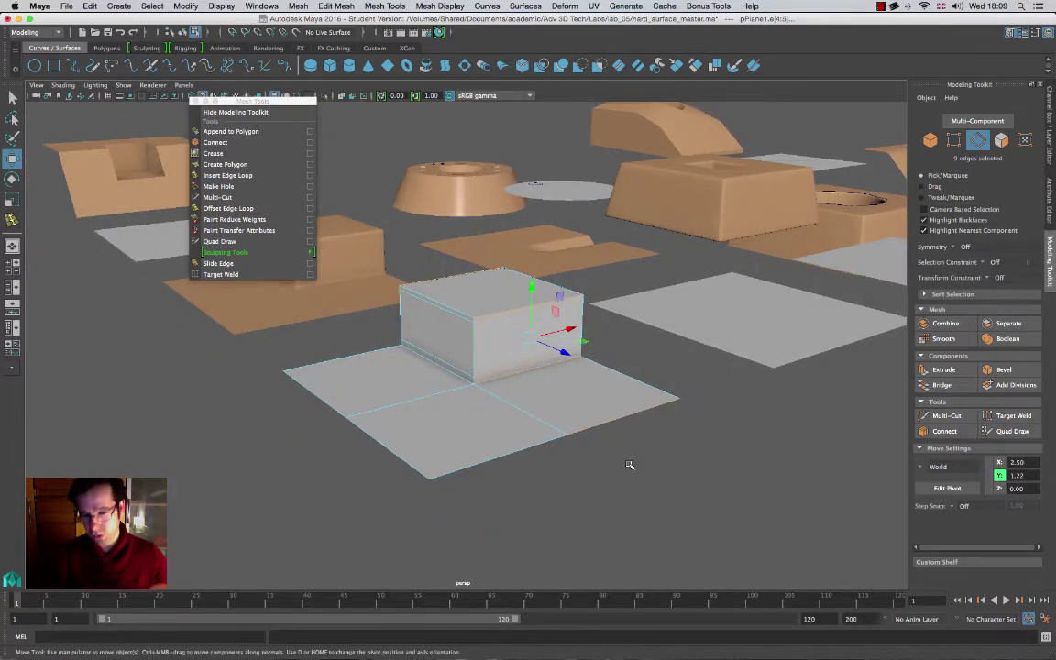
click(958, 433)
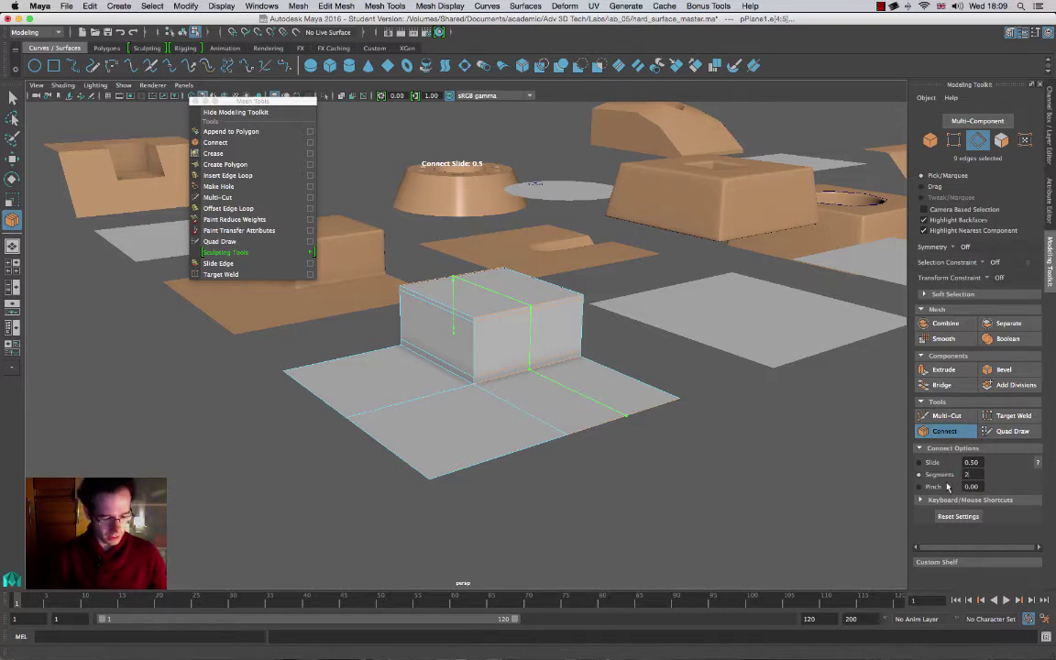
key(Return)
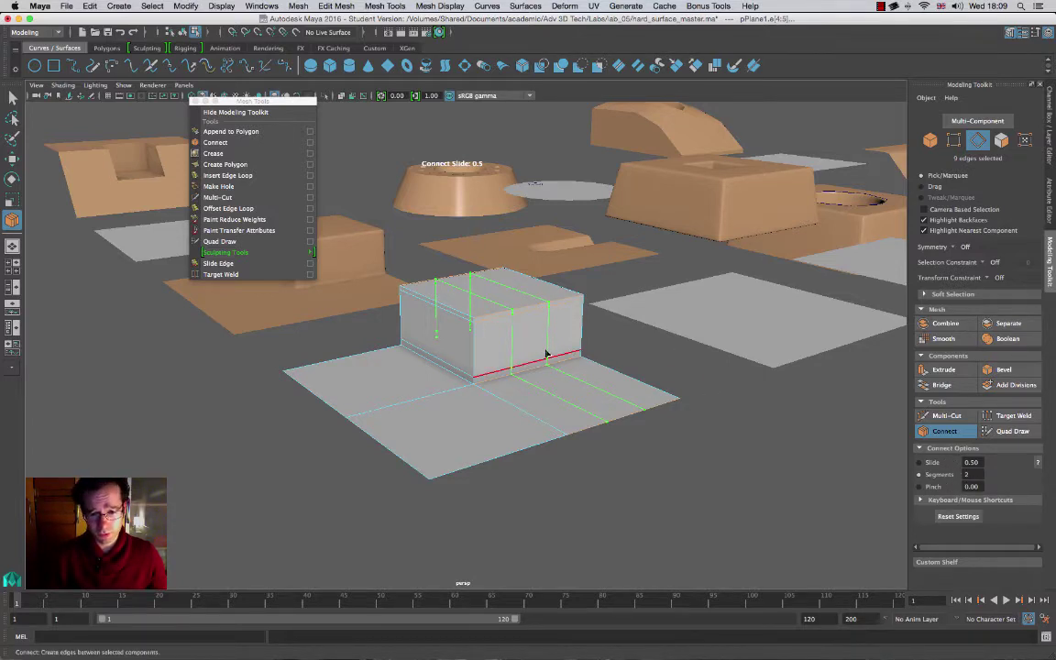
Step: Set the Connect pinch to about 1.34 to spread the two new loops towards the block's corners, and commit them
mouse_move(545, 352)
middle_down()
mouse_move(581, 342)
mouse_move(518, 364)
mouse_move(582, 348)
mouse_move(540, 365)
middle_up()
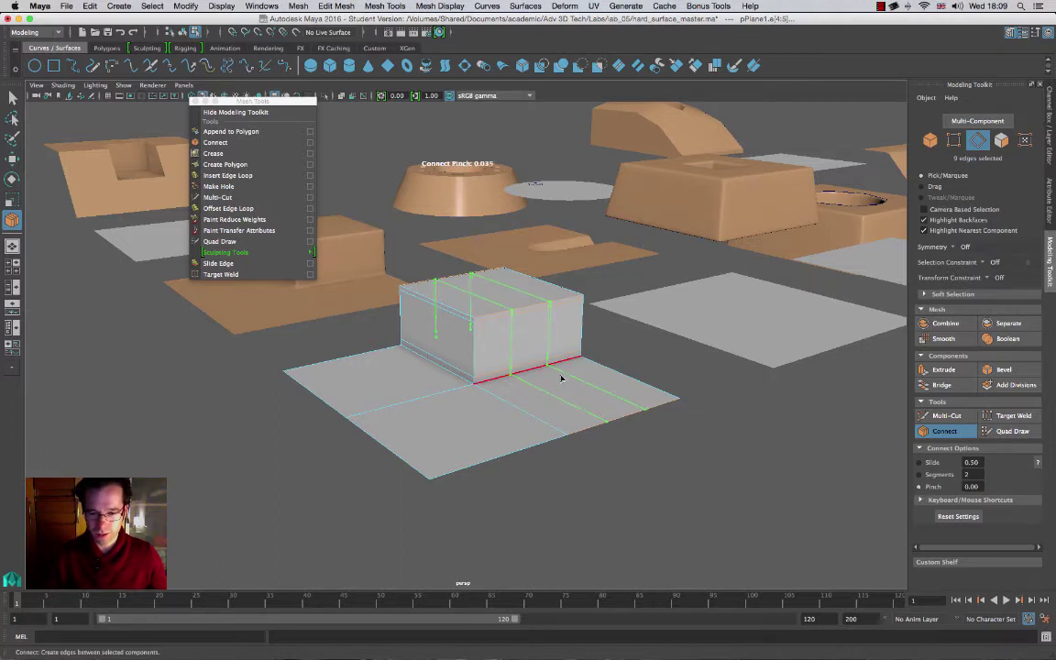
ctrl+middle_drag(561, 377, 593, 394)
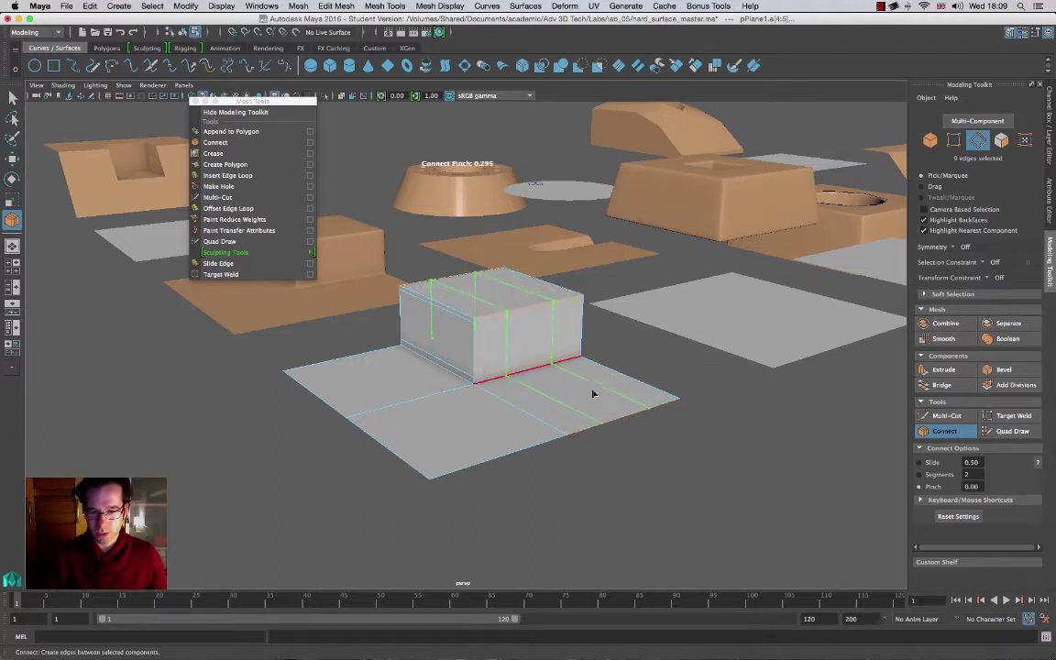
ctrl+middle_drag(679, 400, 708, 404)
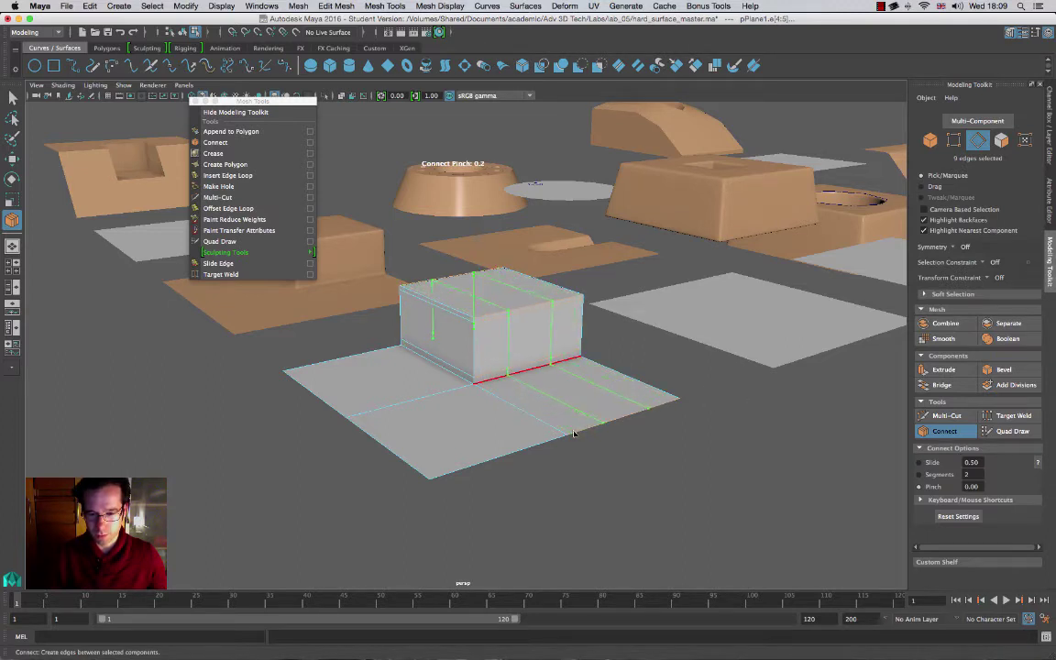
ctrl+middle_drag(574, 432, 545, 376)
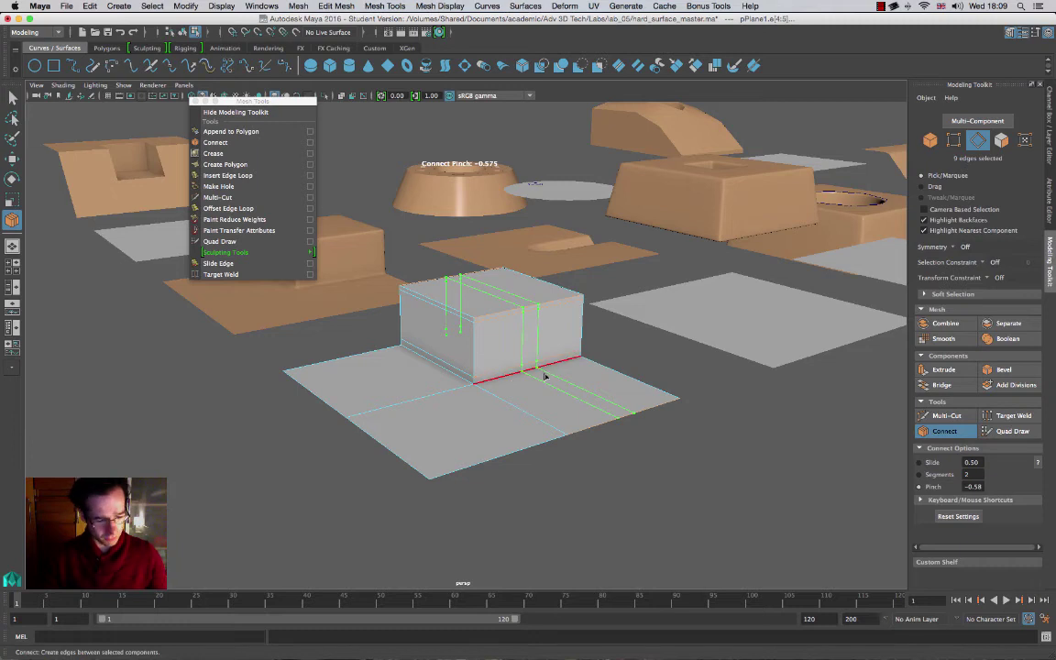
key(2)
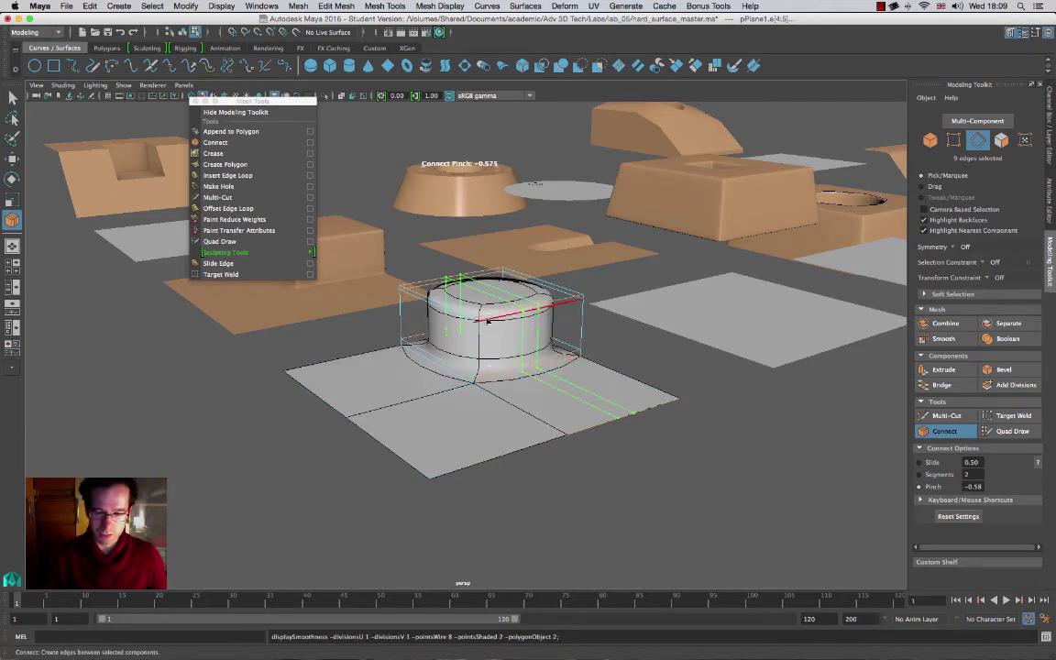
ctrl+middle_drag(488, 328, 741, 350)
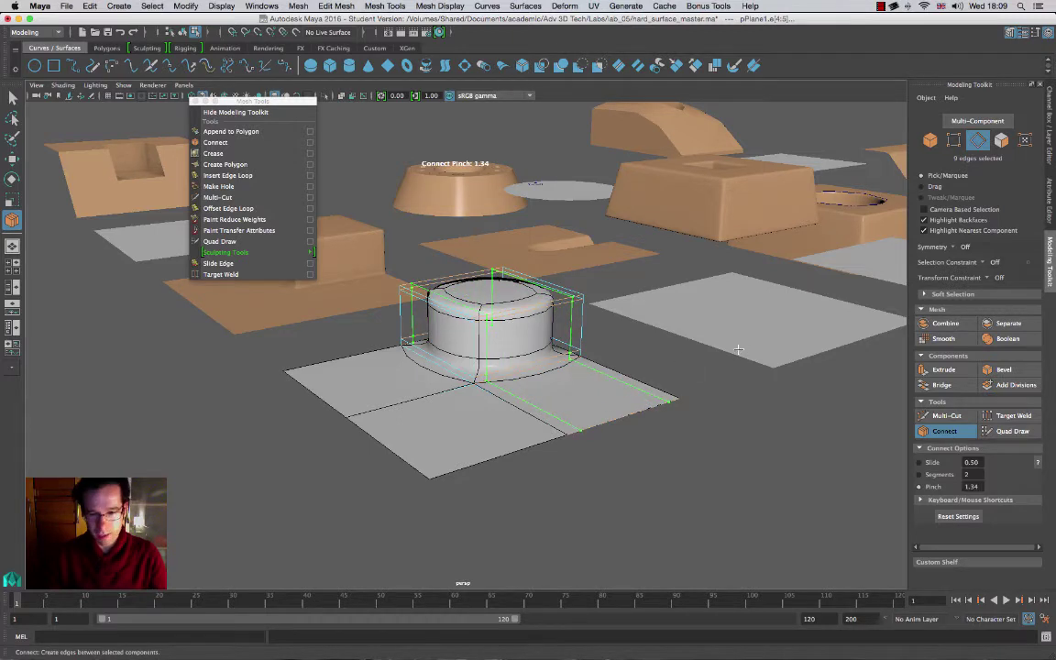
key(w)
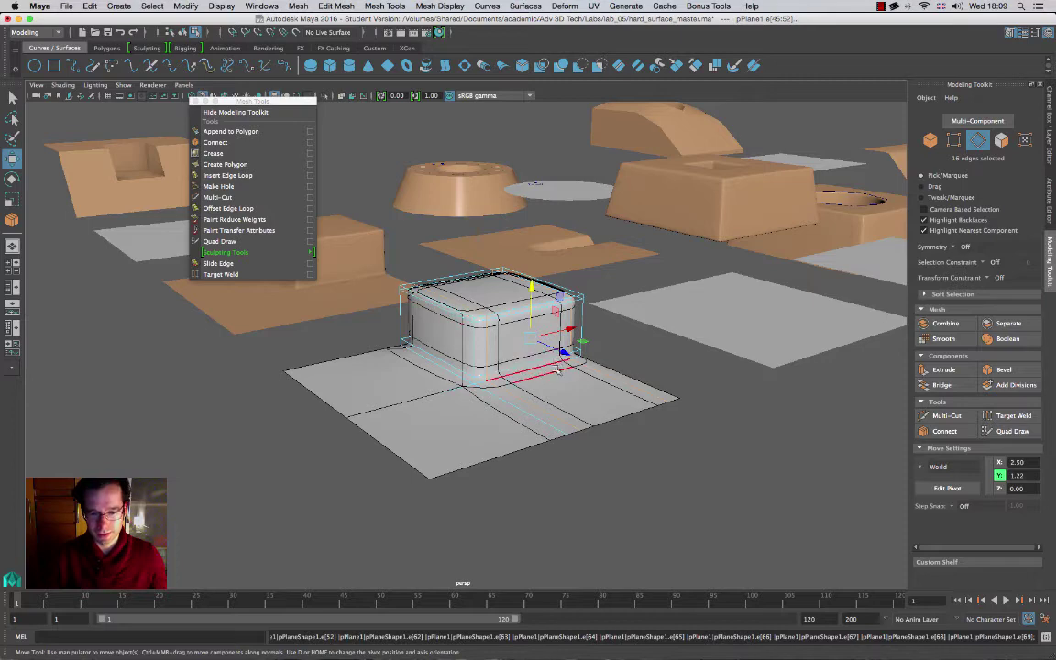
Step: Display the low-poly cage and scale the two new loops slightly outward along X towards the block's corners
alt+drag(557, 369, 516, 374)
key(1)
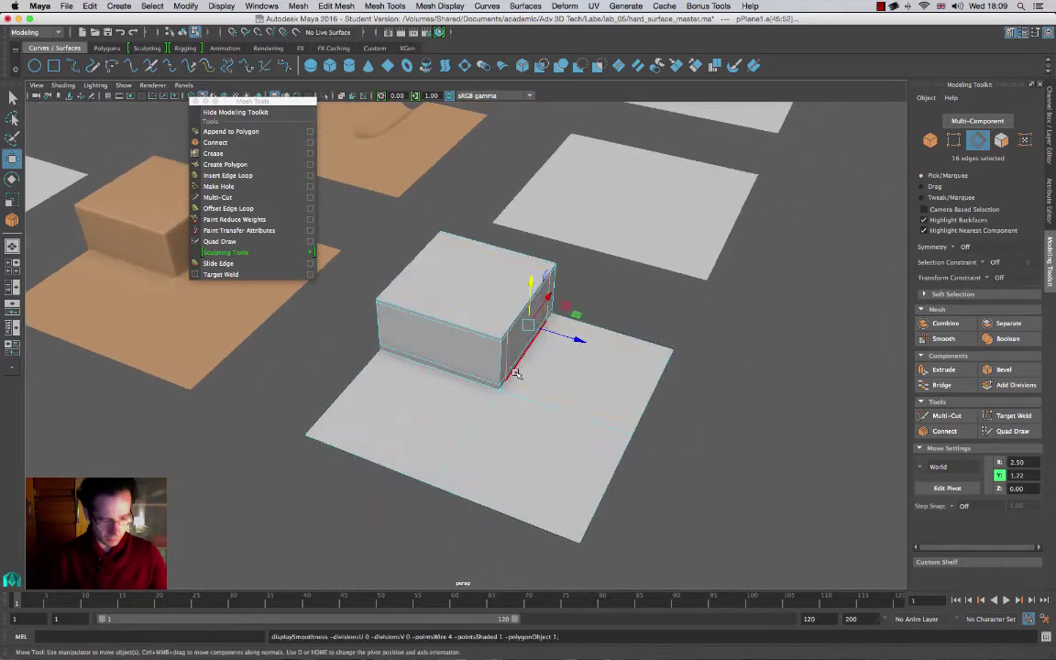
alt+drag(571, 349, 568, 360)
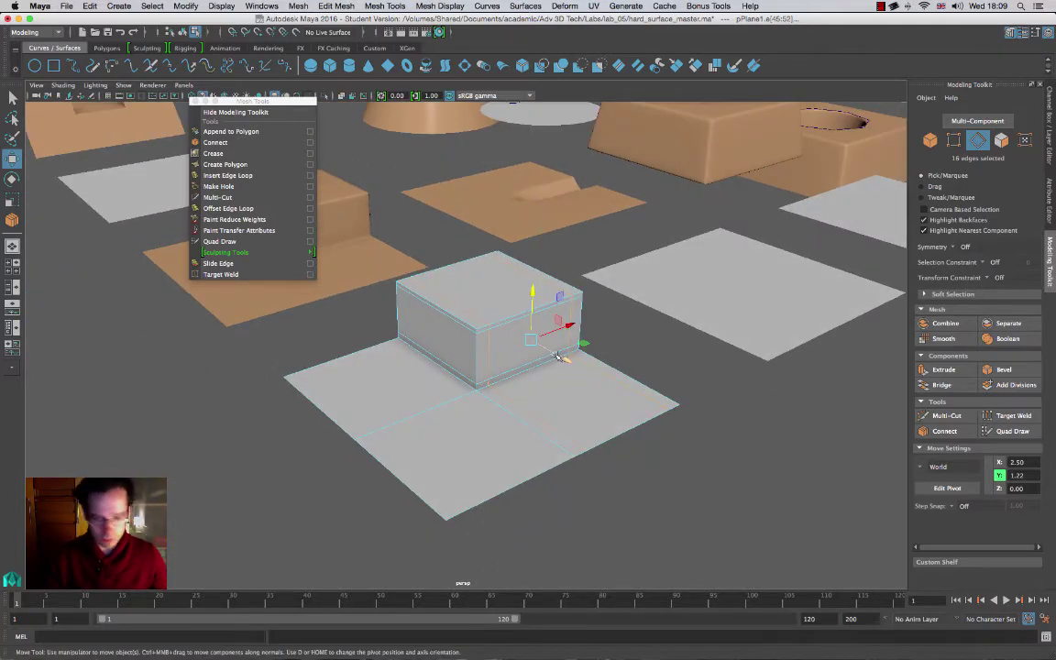
key(r)
click(567, 327)
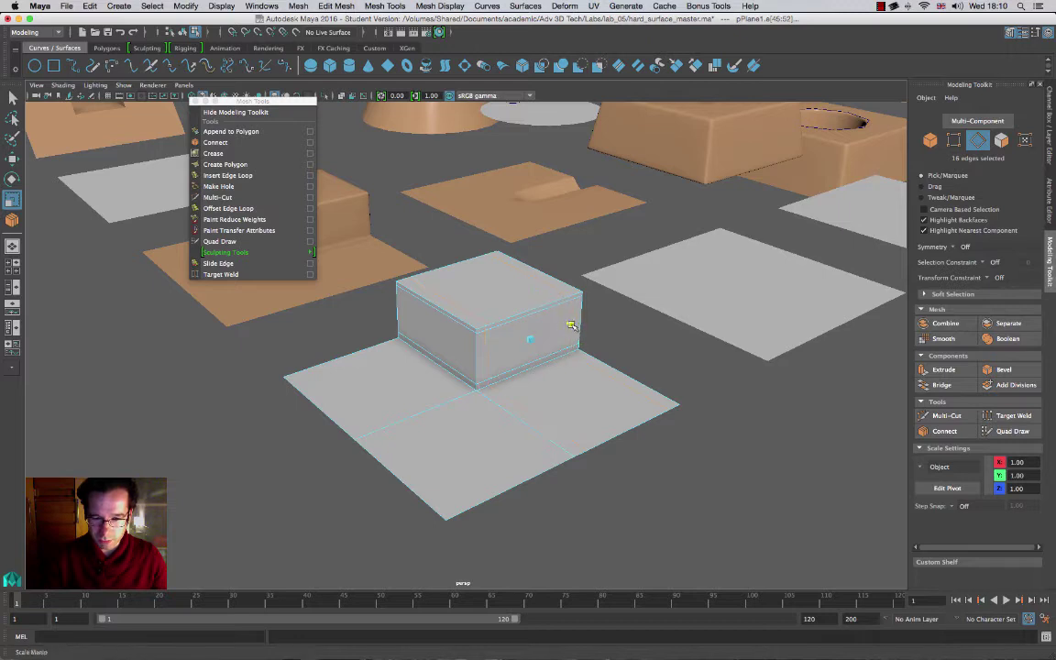
Step: Apply Connect with 2 segments and a pinch of about 1.53 to the ring of Z-direction edges over the block and adjoining plane
click(443, 300)
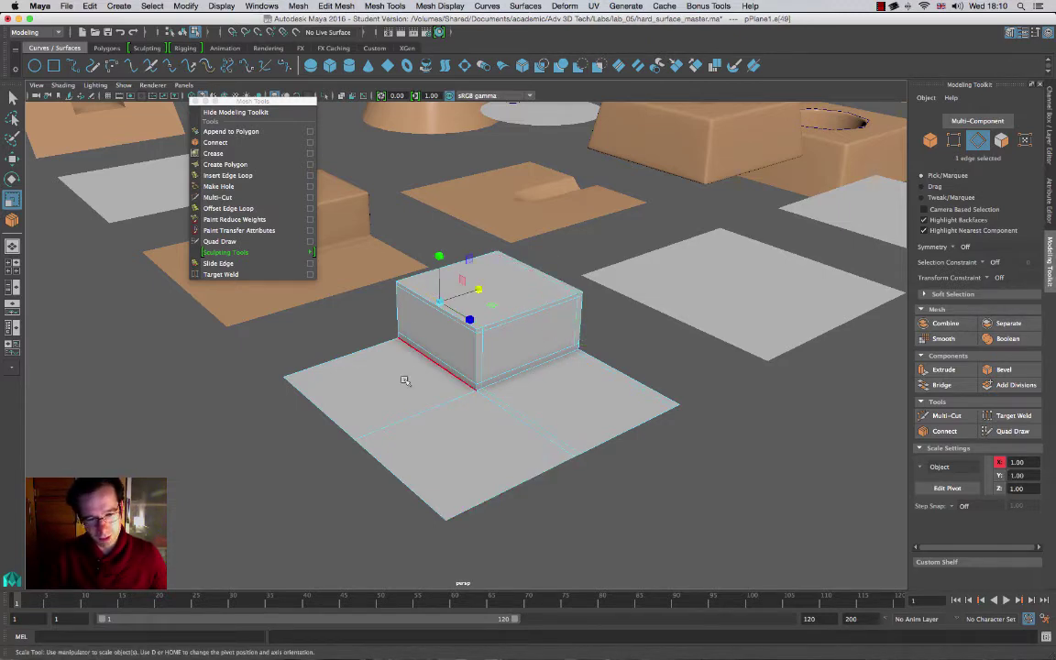
click(518, 266)
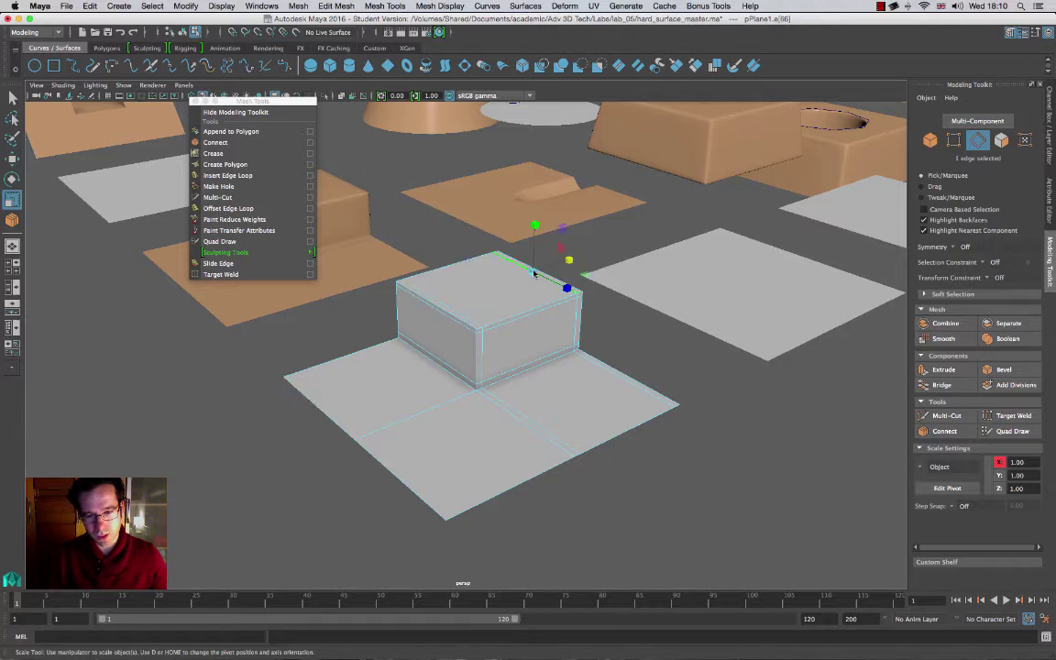
double_click(449, 304)
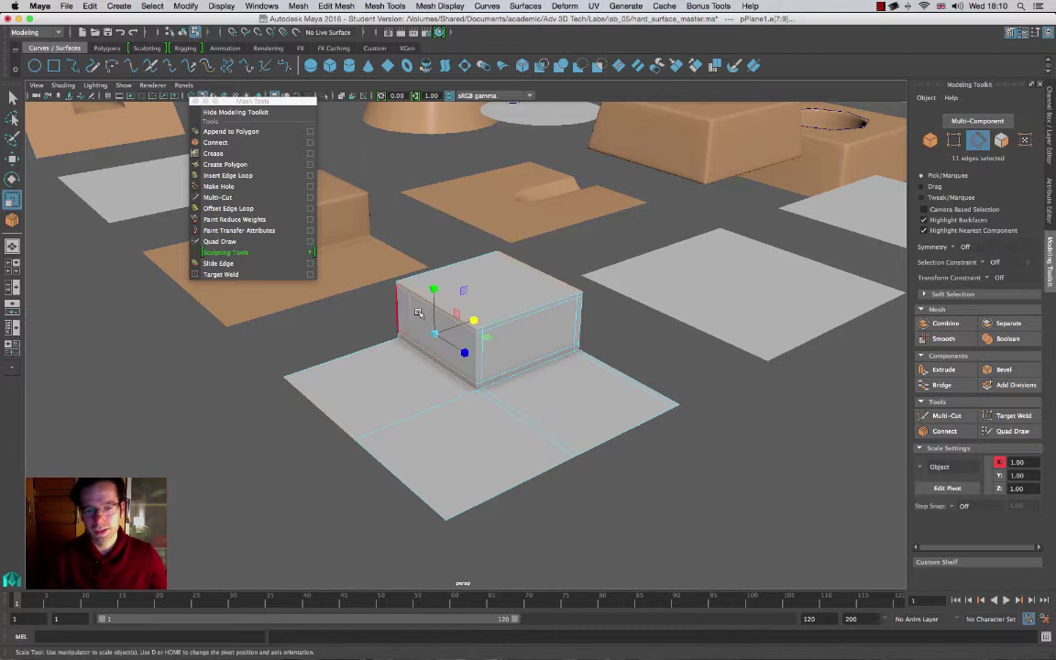
click(945, 432)
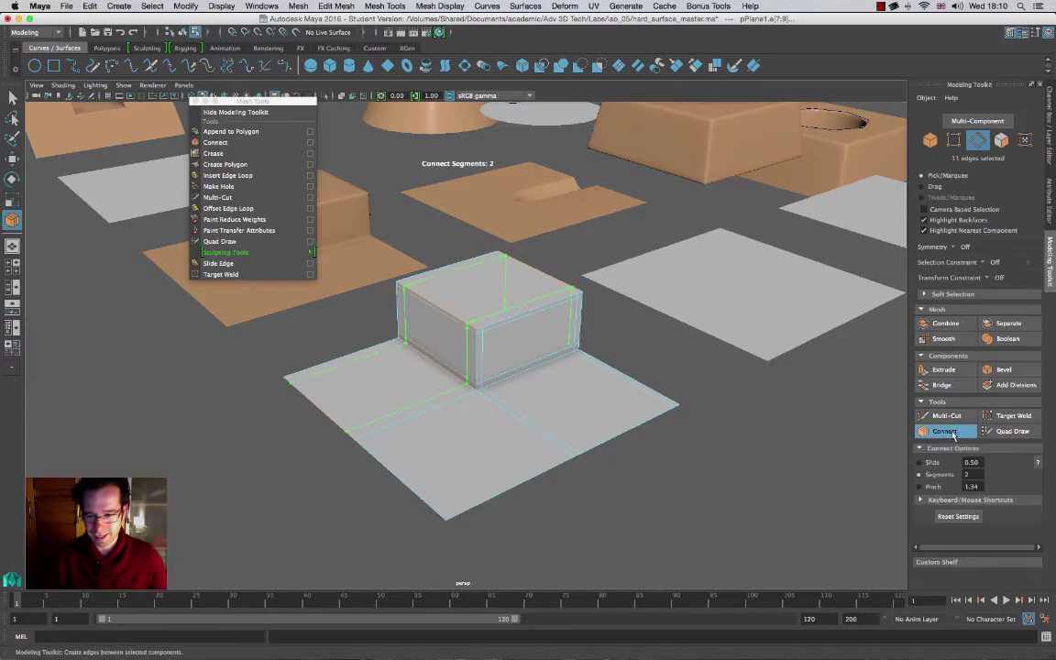
click(933, 487)
drag(483, 390, 531, 409)
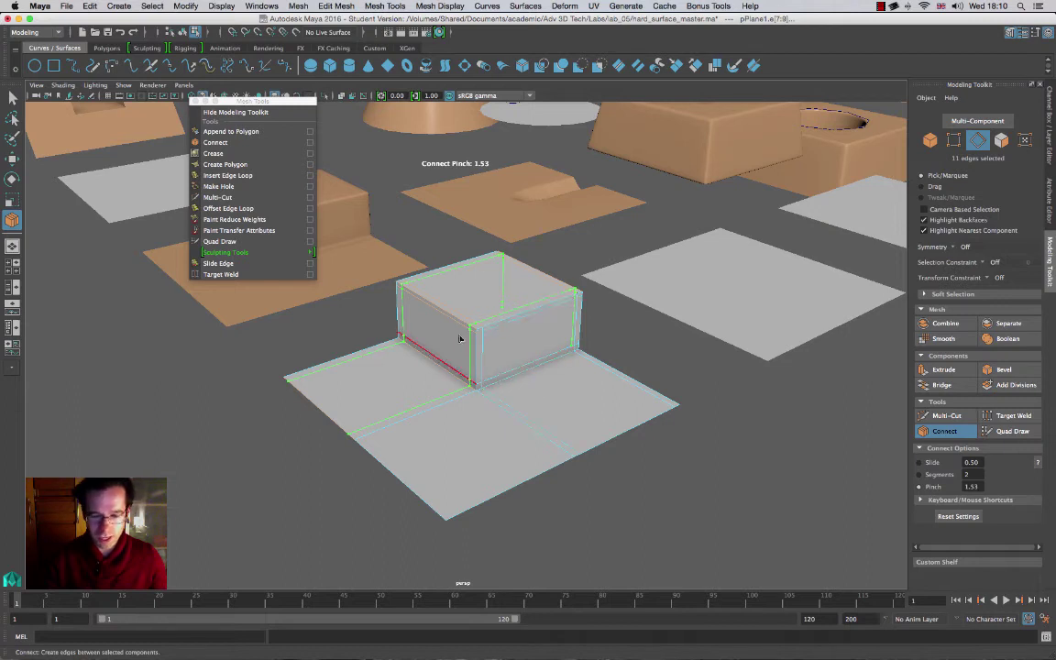
Step: Commit the second pair of connected loops and inspect the block's smooth preview around its corners and base from several angles
alt+right_drag(427, 350, 697, 495)
alt+drag(486, 351, 575, 441)
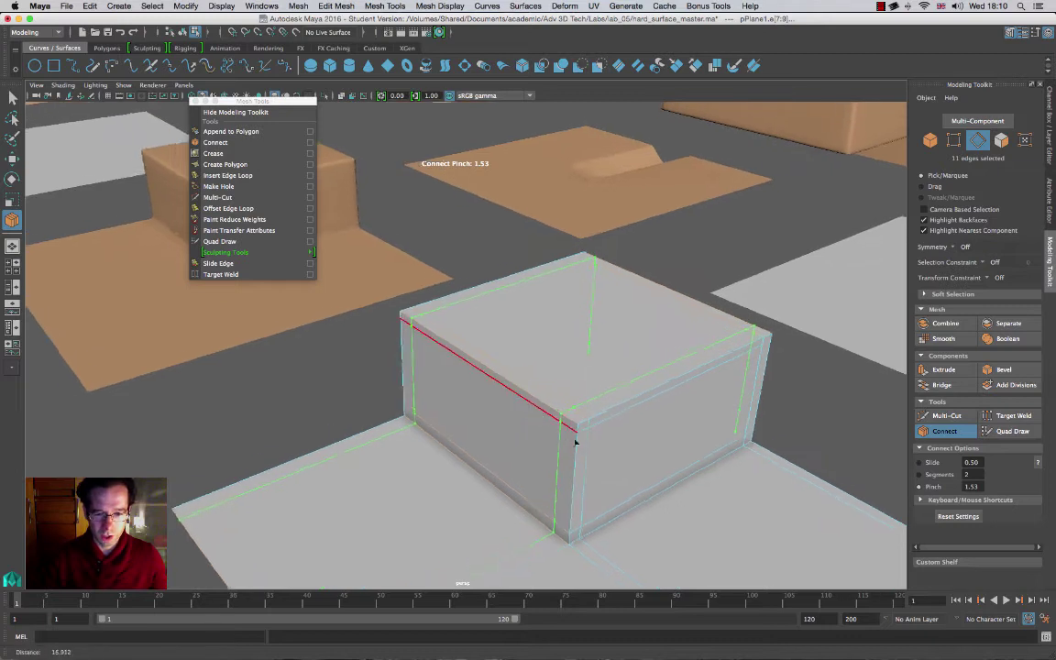
scroll(576, 441, up, 1)
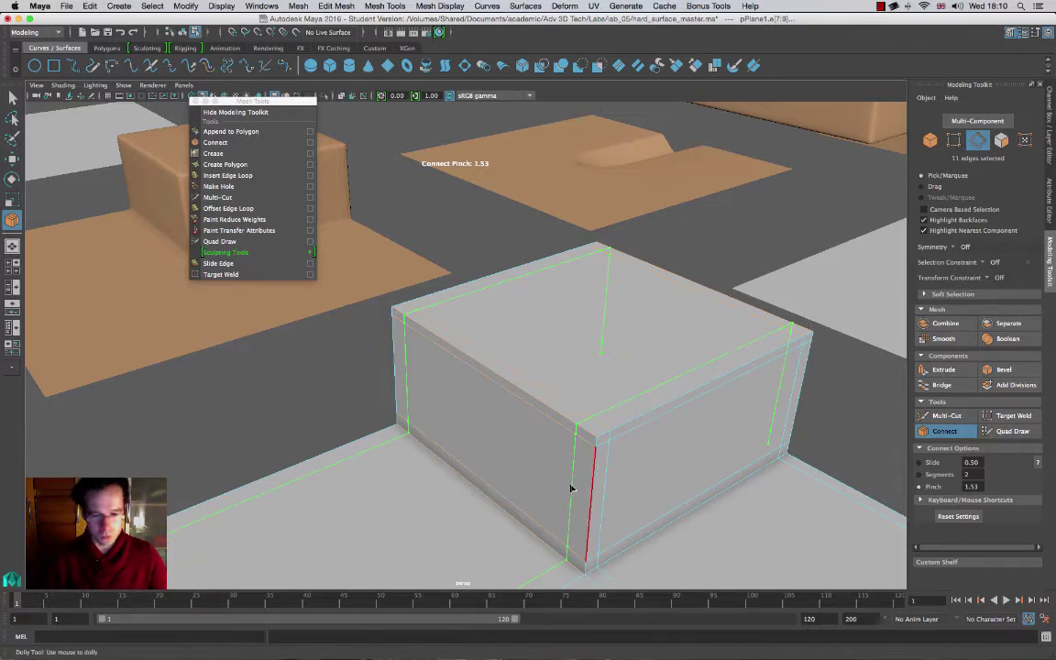
key(r)
key(3)
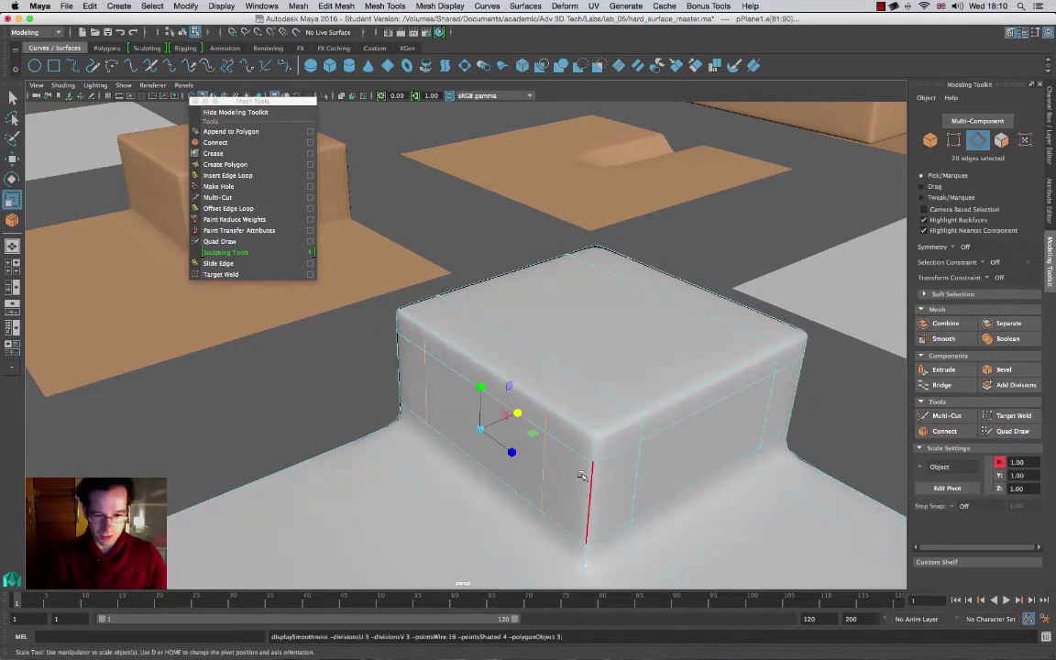
alt+right_drag(639, 448, 558, 417)
alt+drag(558, 417, 583, 416)
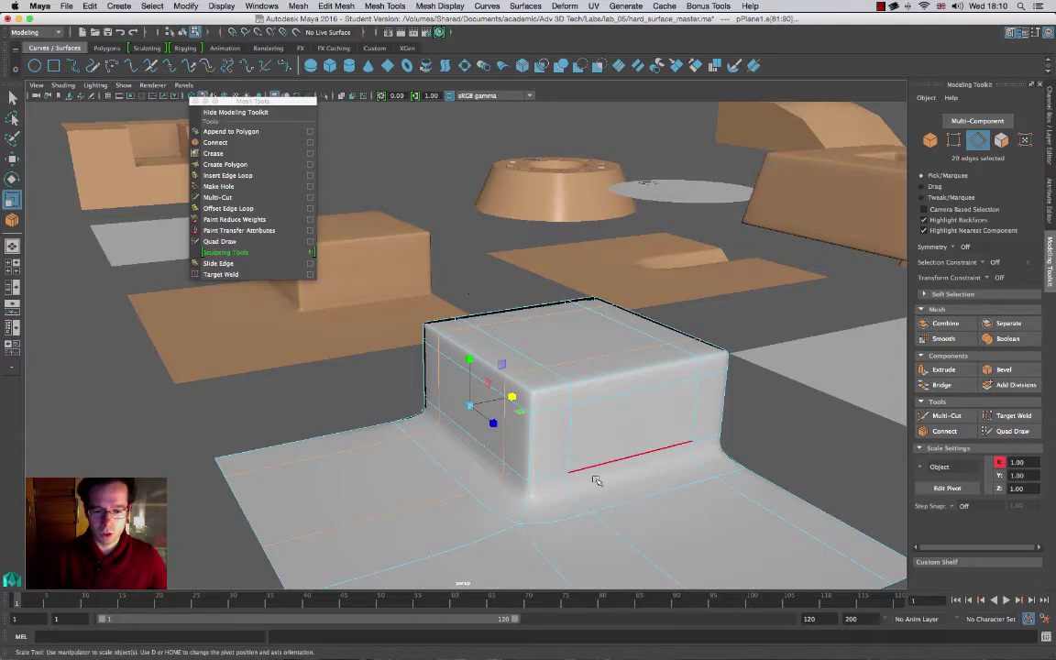
alt+drag(596, 480, 567, 396)
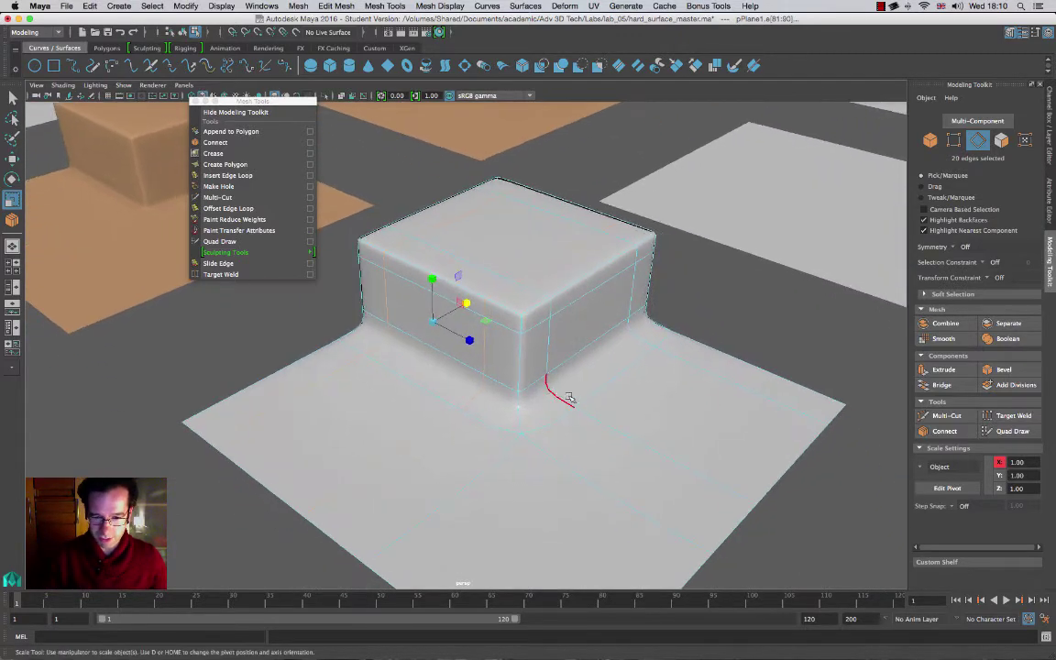
alt+drag(594, 412, 560, 352)
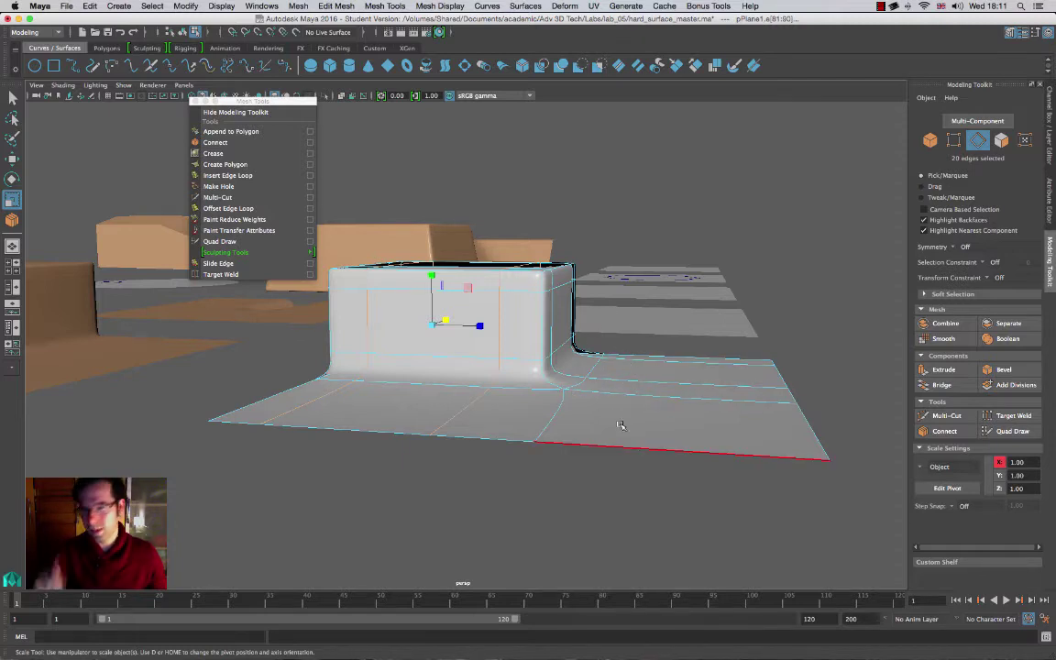
Step: Display the low-poly cage and connect the X-direction edges of the flat plane area in front of the block with 2 segments
key(1)
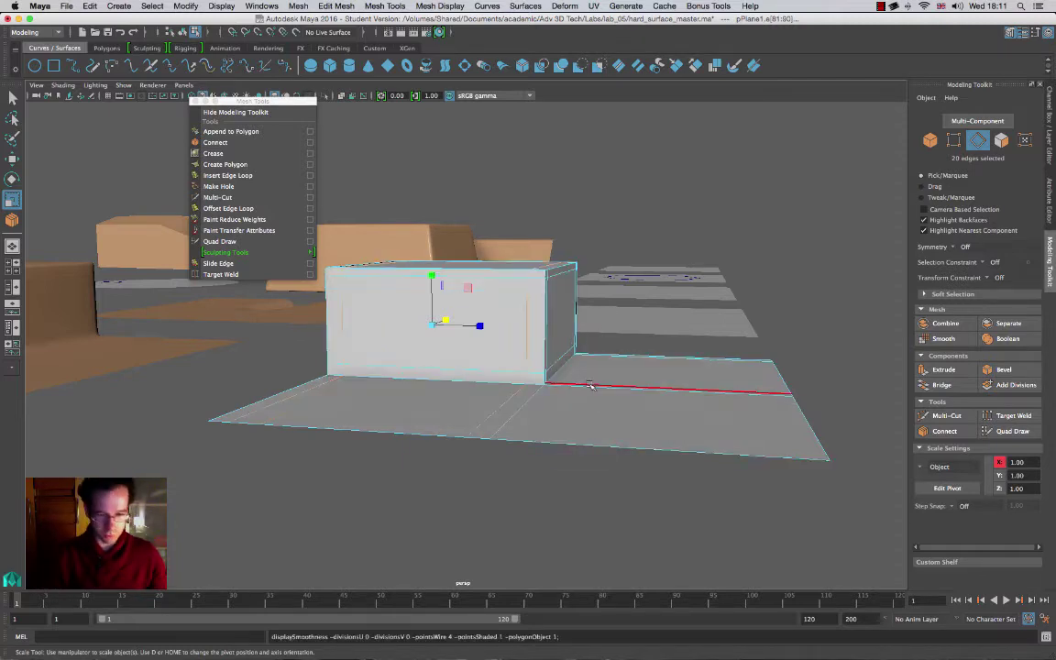
alt+drag(641, 404, 672, 424)
key(r)
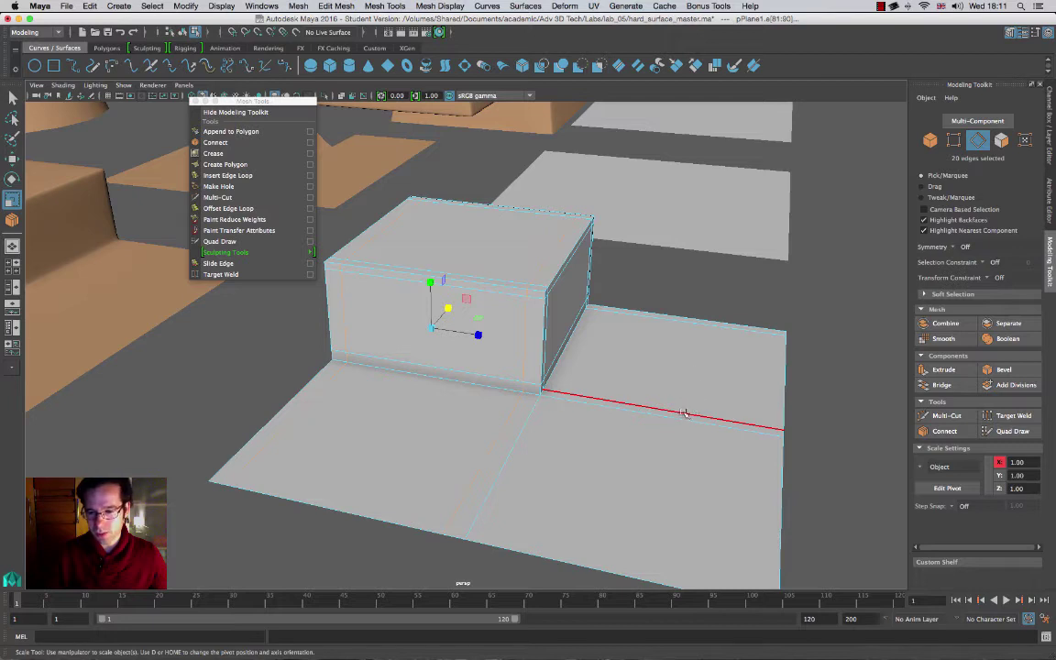
click(690, 414)
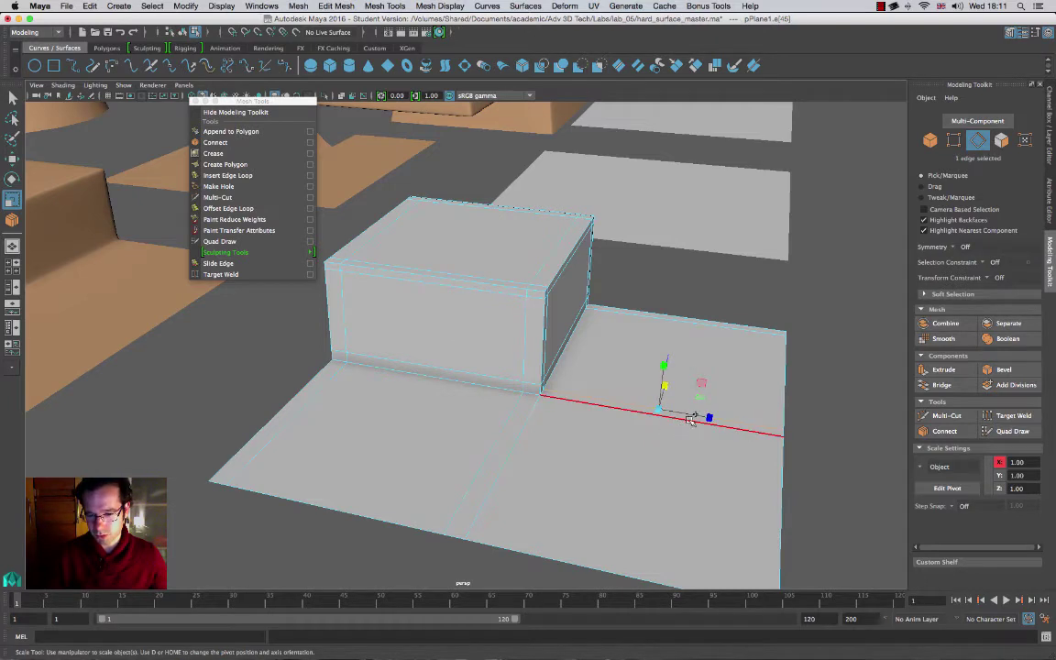
double_click(689, 416)
click(943, 431)
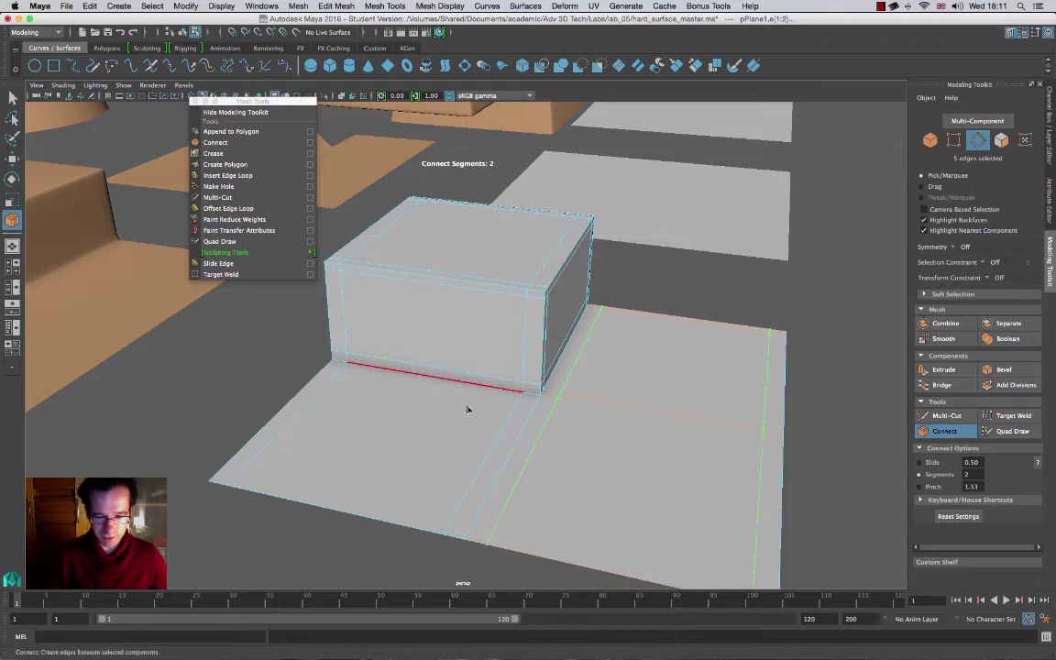
click(515, 437)
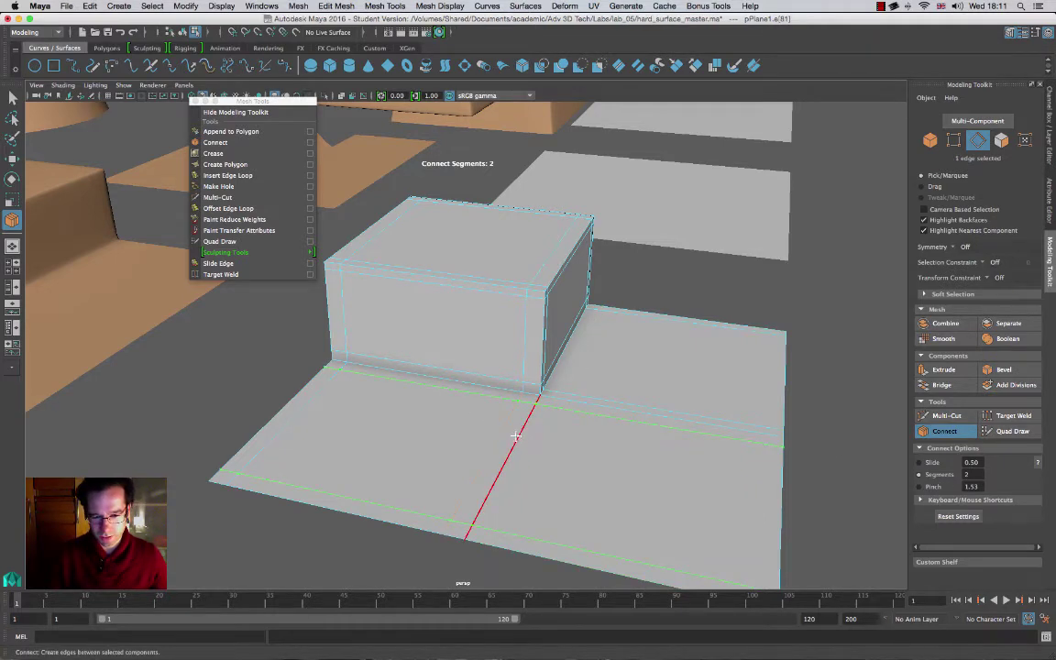
key(Return)
key(r)
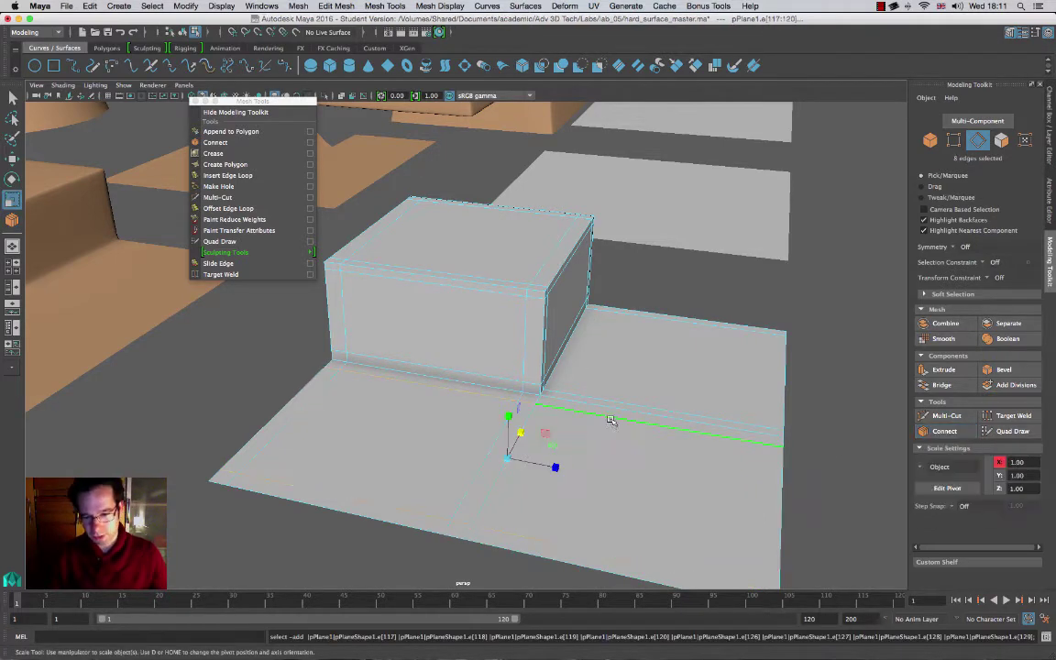
Step: Connect the ring of Z-direction edges on the plane beside the block with 2 segments and check the smooth preview
click(621, 416)
double_click(714, 432)
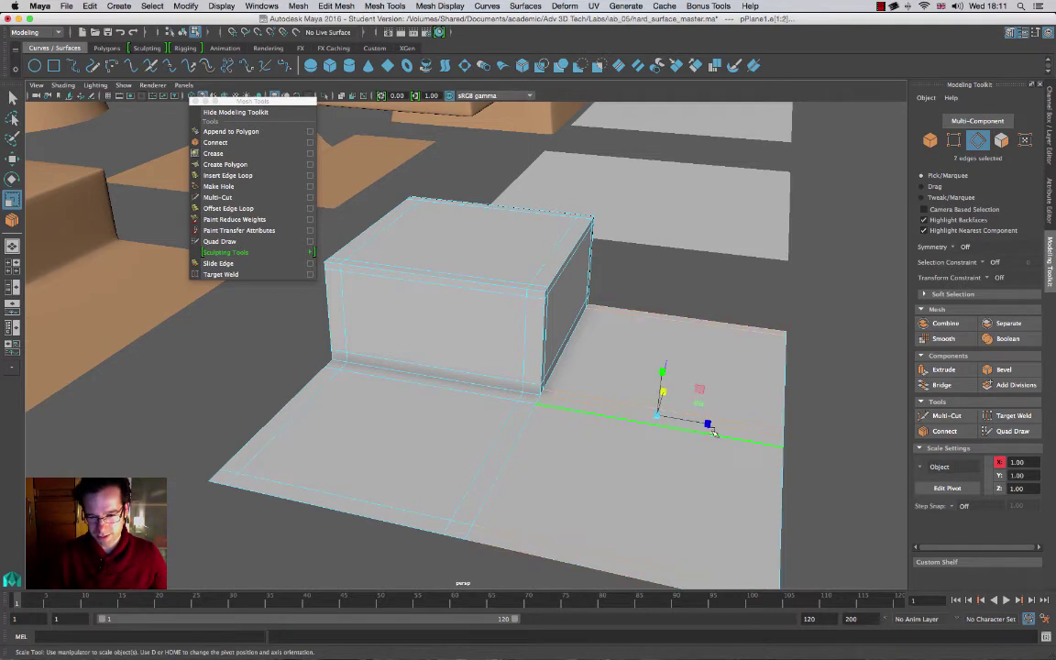
click(944, 431)
key(r)
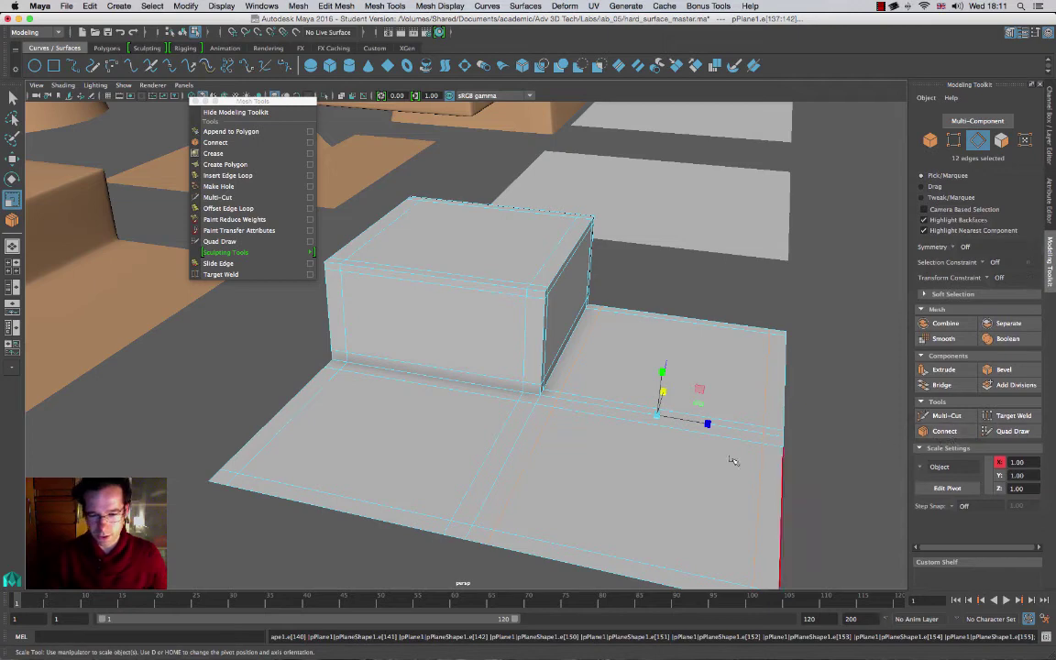
key(3)
mouse_move(555, 376)
alt+mouse_down()
mouse_move(570, 361)
mouse_move(596, 368)
mouse_move(554, 380)
alt+mouse_up()
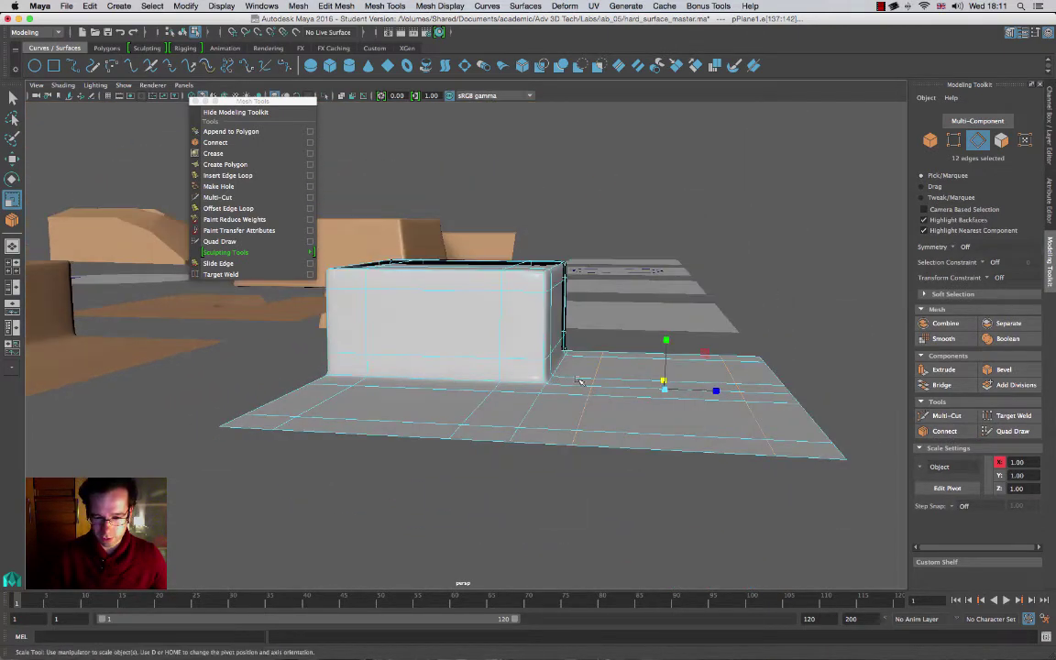
Step: Move the X-direction plane loop nearest the block closer to its base, to about Z 0.13, and compare cage with smooth preview
double_click(583, 419)
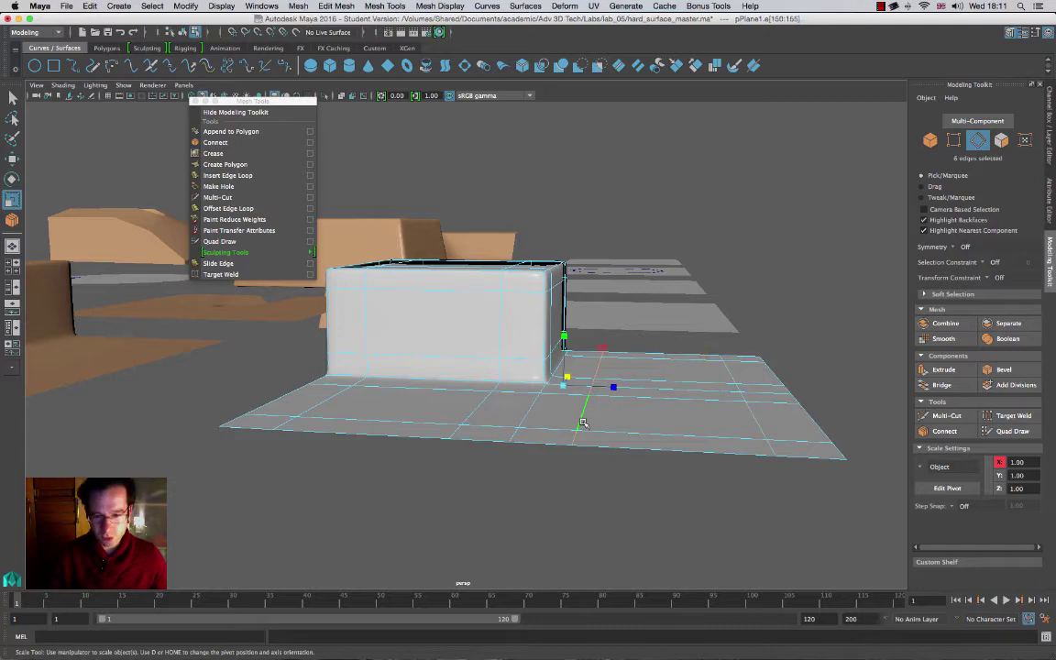
key(w)
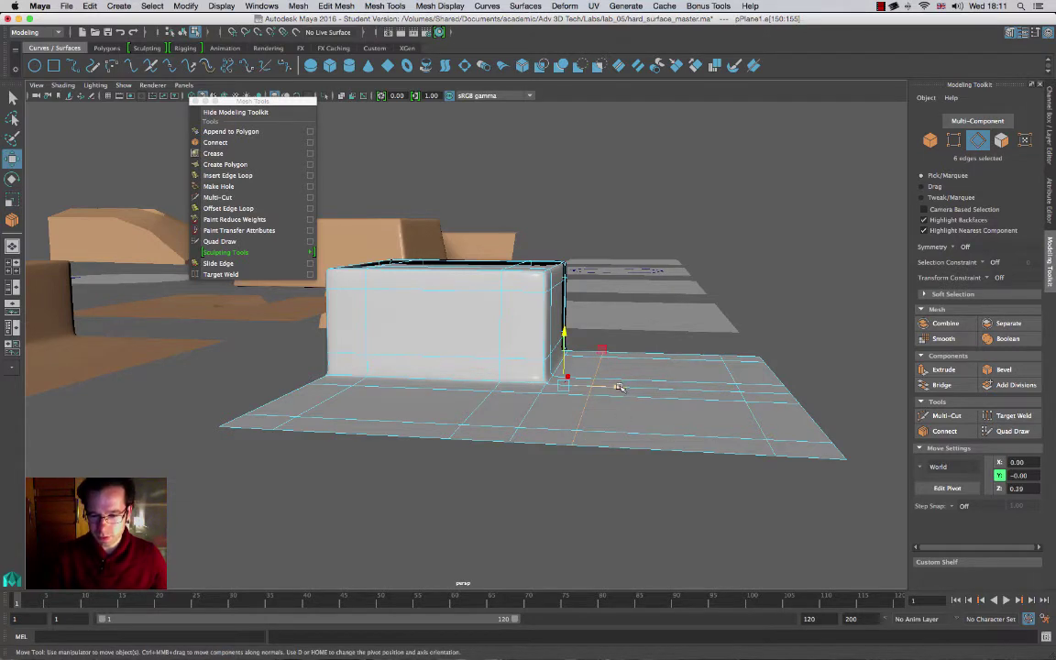
mouse_move(620, 388)
mouse_down()
mouse_move(590, 385)
mouse_move(624, 387)
mouse_move(604, 388)
mouse_up()
key(1)
key(3)
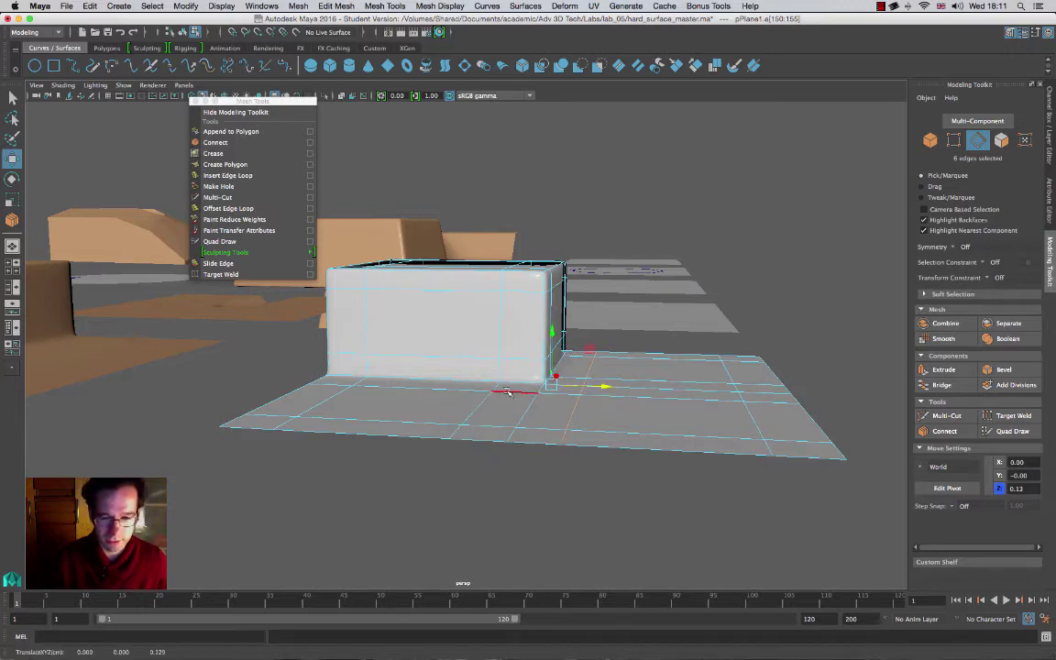
Step: Move the other base-side plane loop closer to the block's wall, to about X -0.11, and display the low-poly cage
alt+drag(507, 393, 439, 353)
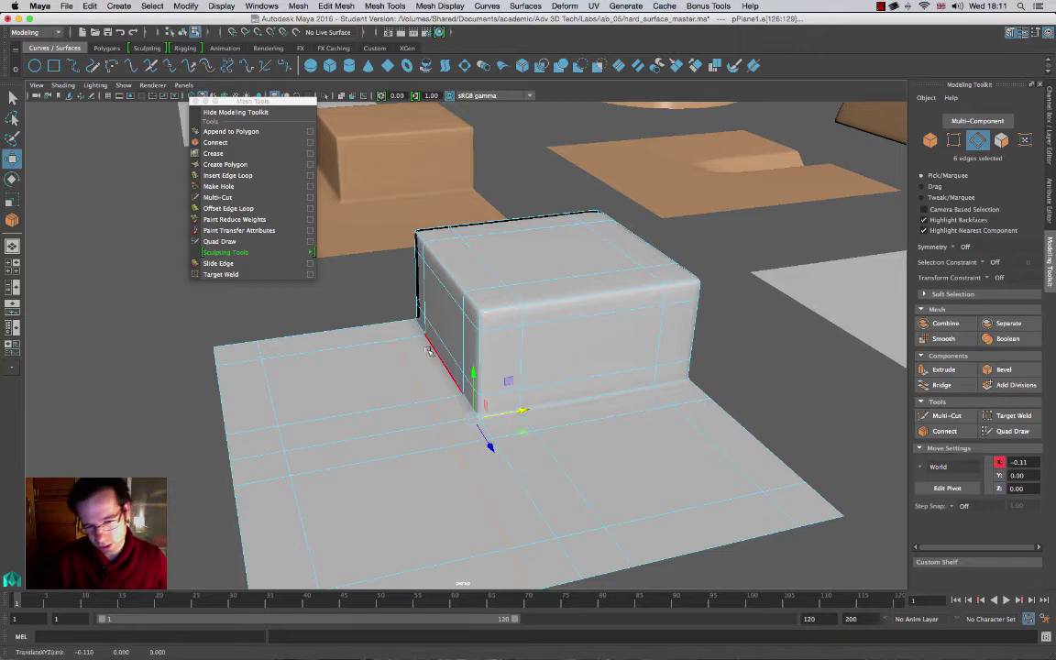
alt+drag(577, 478, 657, 425)
key(1)
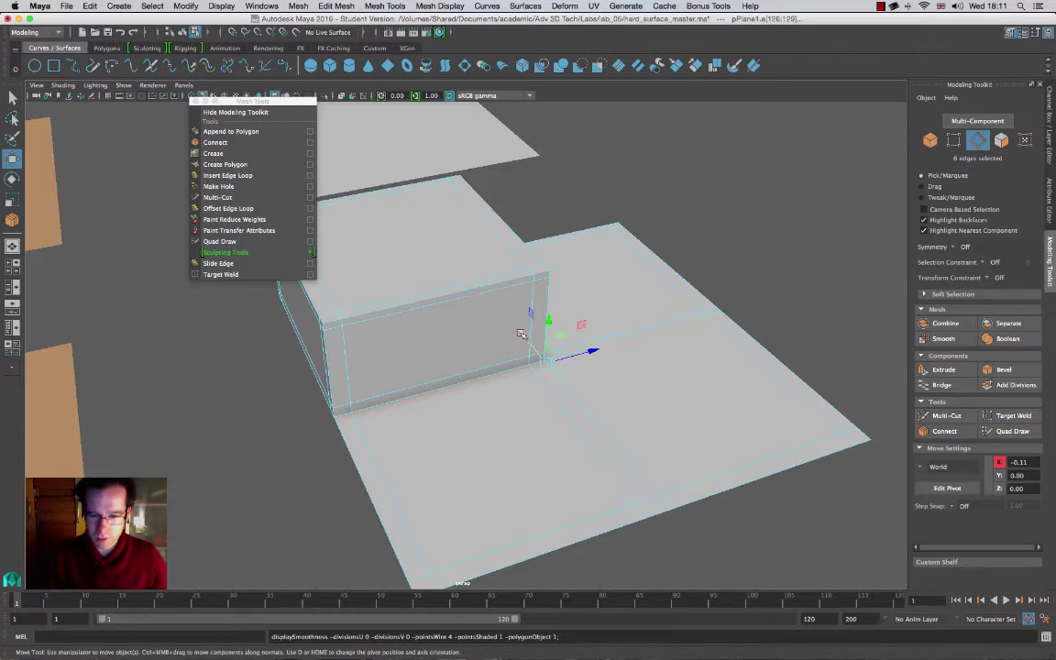
Step: Move the selected base-side plane loop to X -0.20 and inspect the block's base corner in the low-poly cage
drag(521, 334, 528, 339)
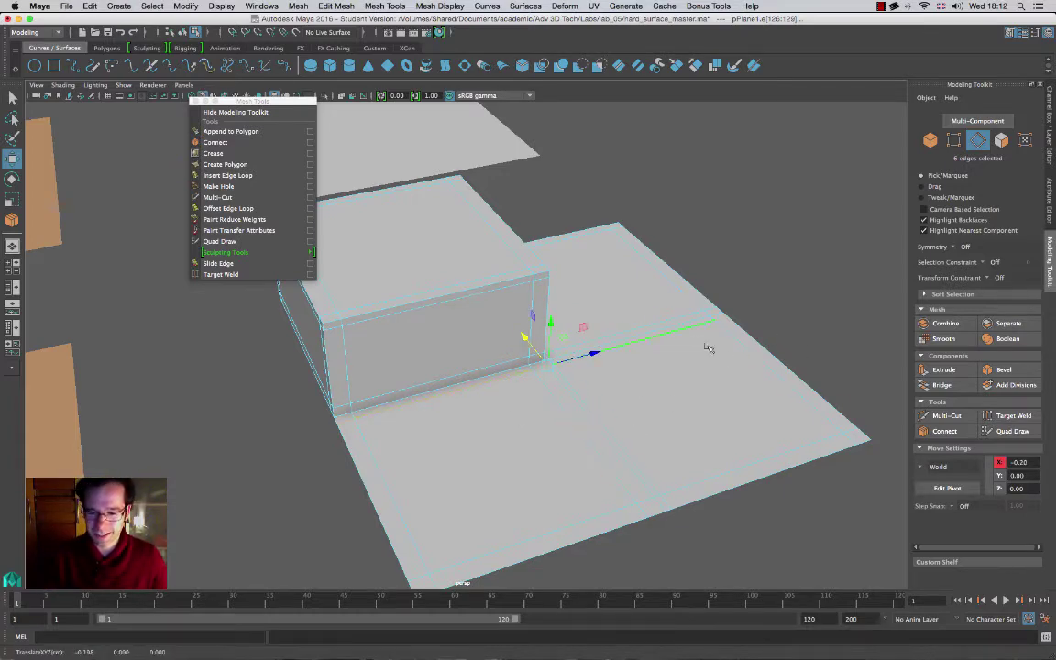
alt+drag(707, 348, 587, 449)
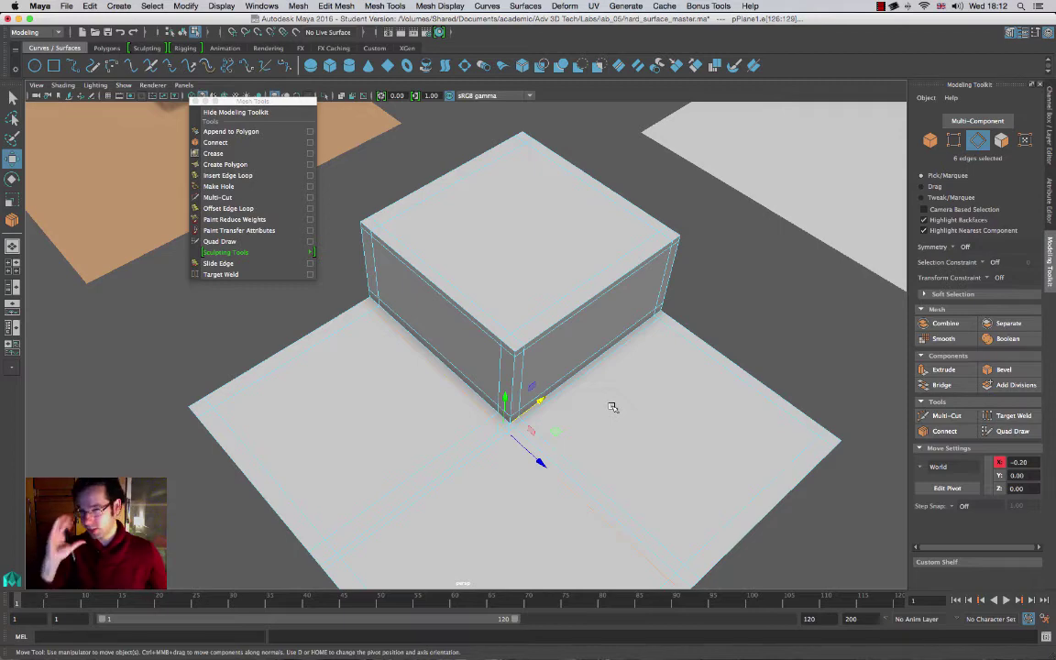
alt+drag(651, 505, 683, 321)
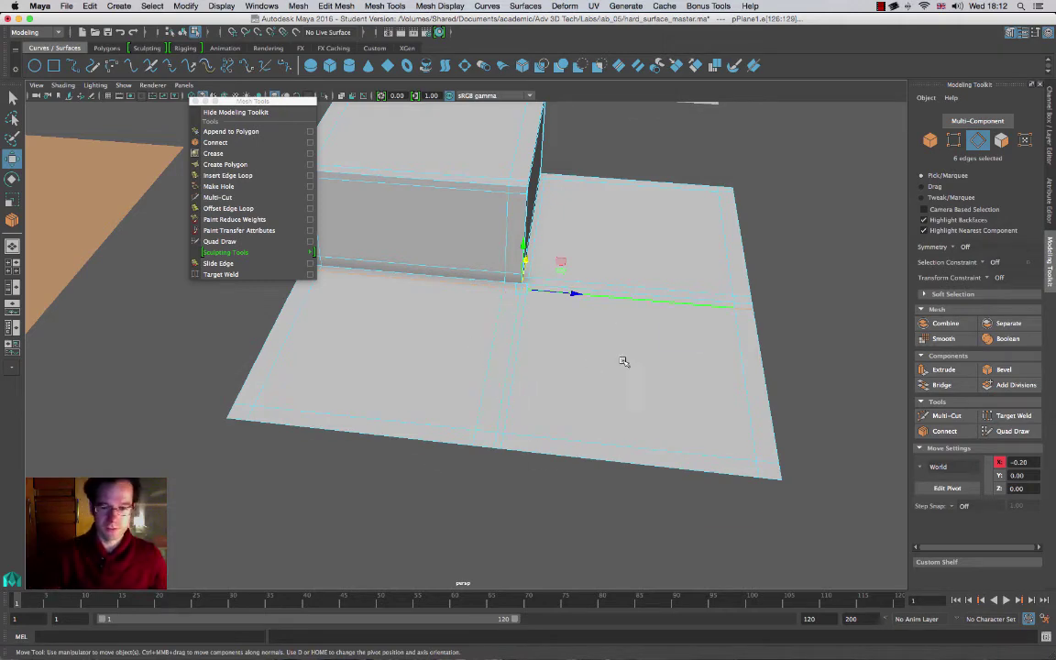
alt+drag(617, 373, 537, 348)
key(1)
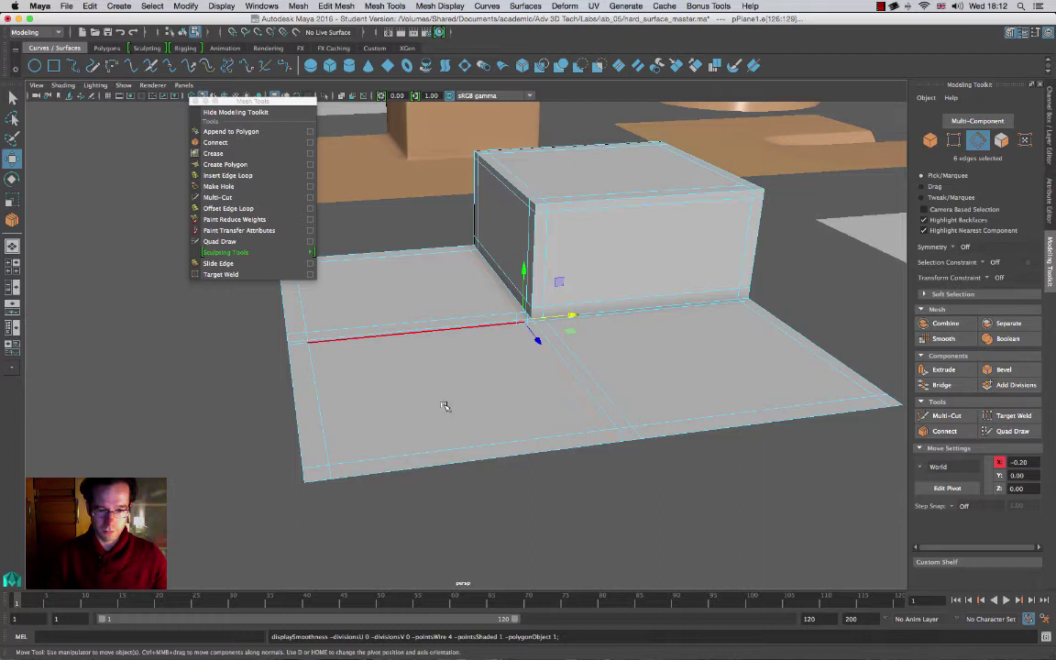
Step: Delete the edge loop along the plane's outer border at X -4.61 while showing the smooth preview
double_click(323, 419)
alt+drag(323, 337, 354, 374)
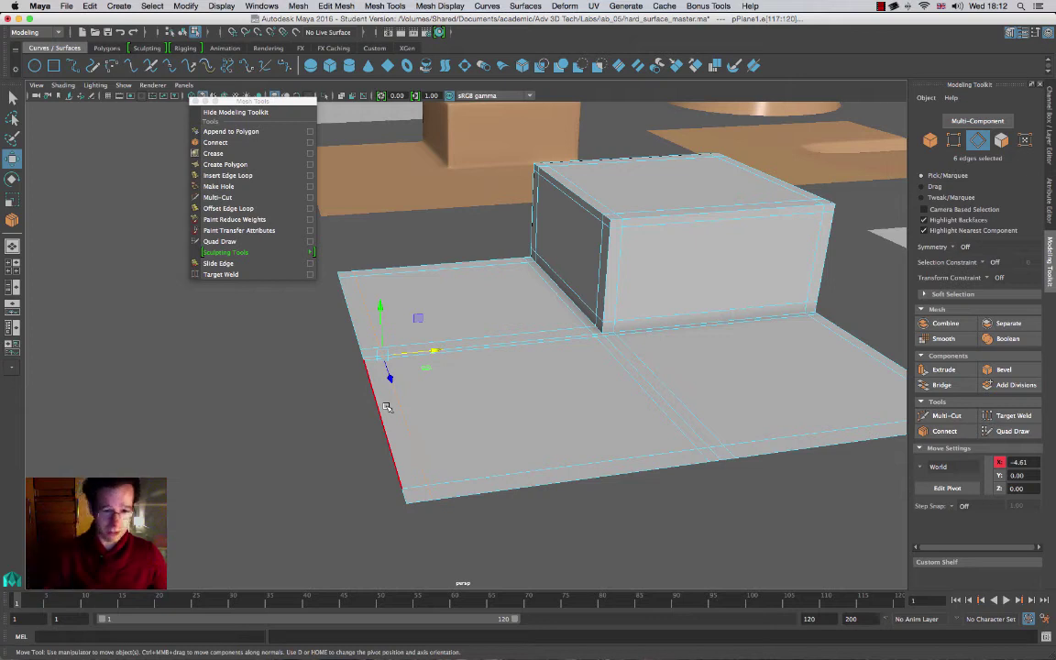
key(3)
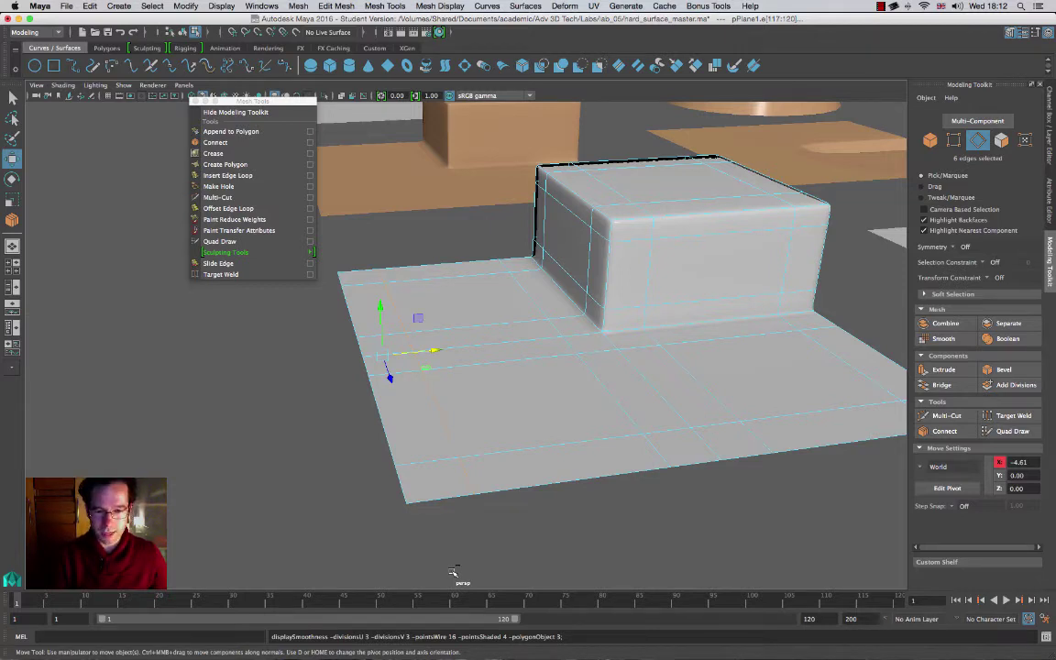
key(Delete)
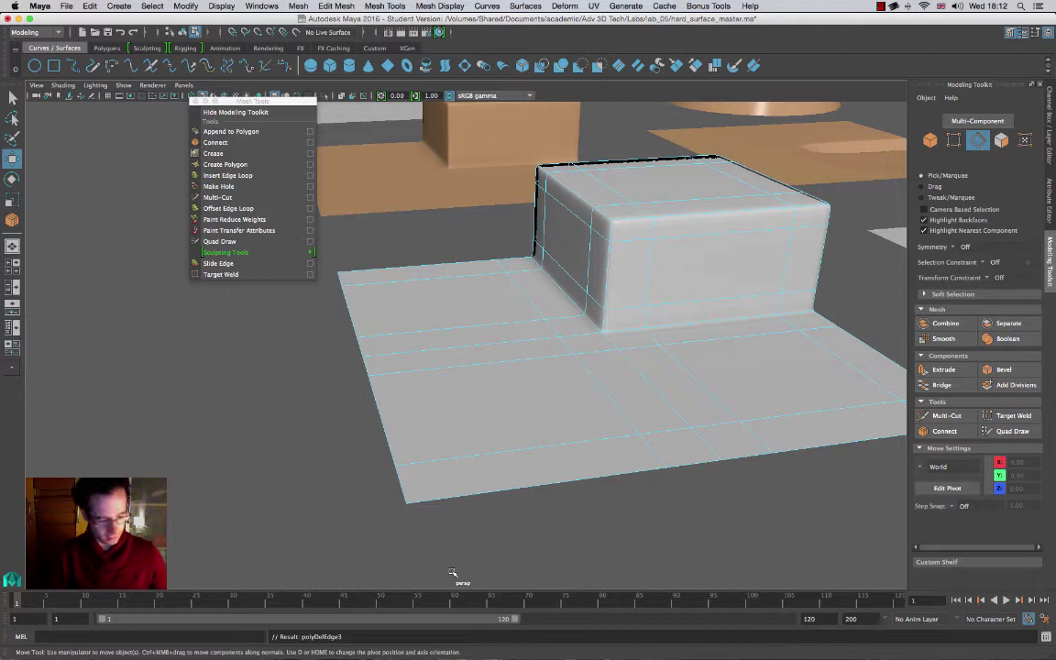
key(ctrl+z)
key(Delete)
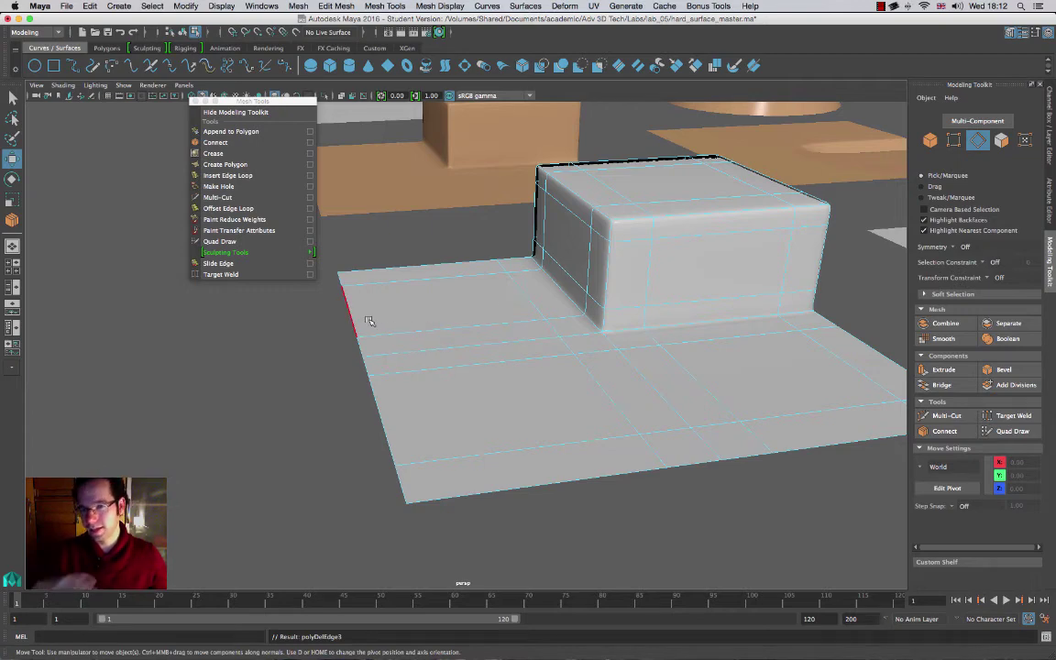
Step: Delete the edge loop along the plane's front border at Z 4.61, comparing the cage with the smooth preview
double_click(512, 449)
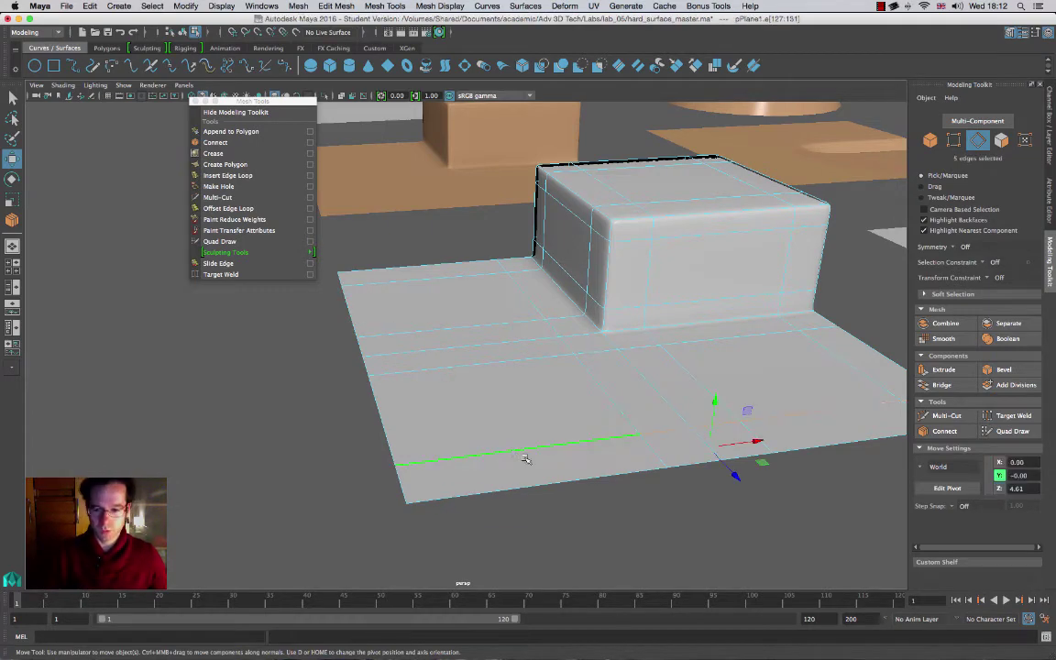
alt+drag(523, 459, 594, 483)
key(1)
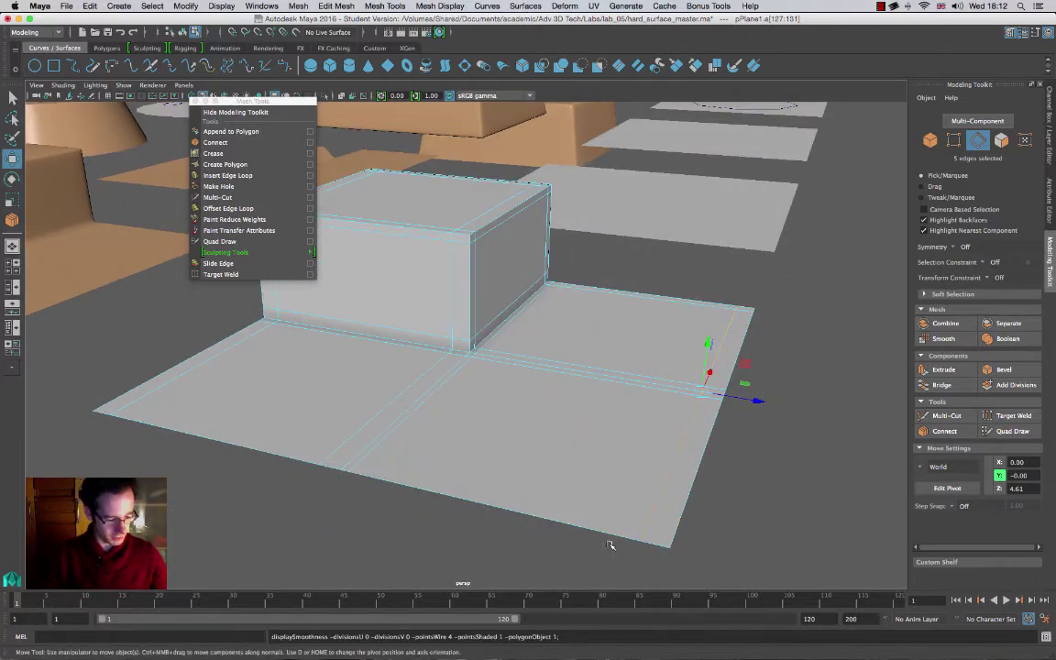
key(3)
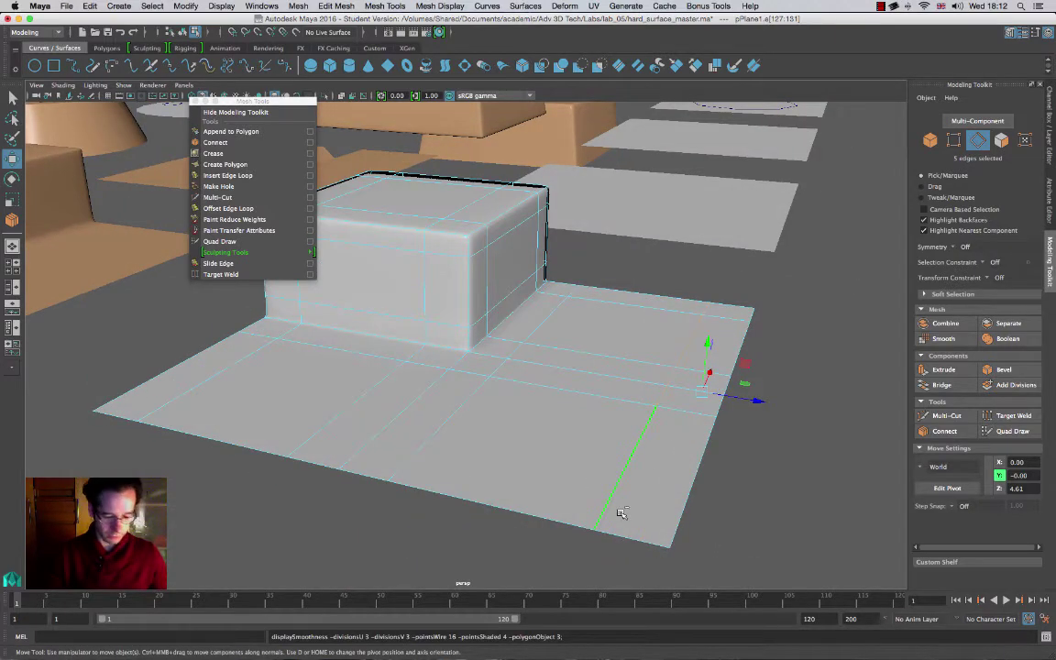
key(Delete)
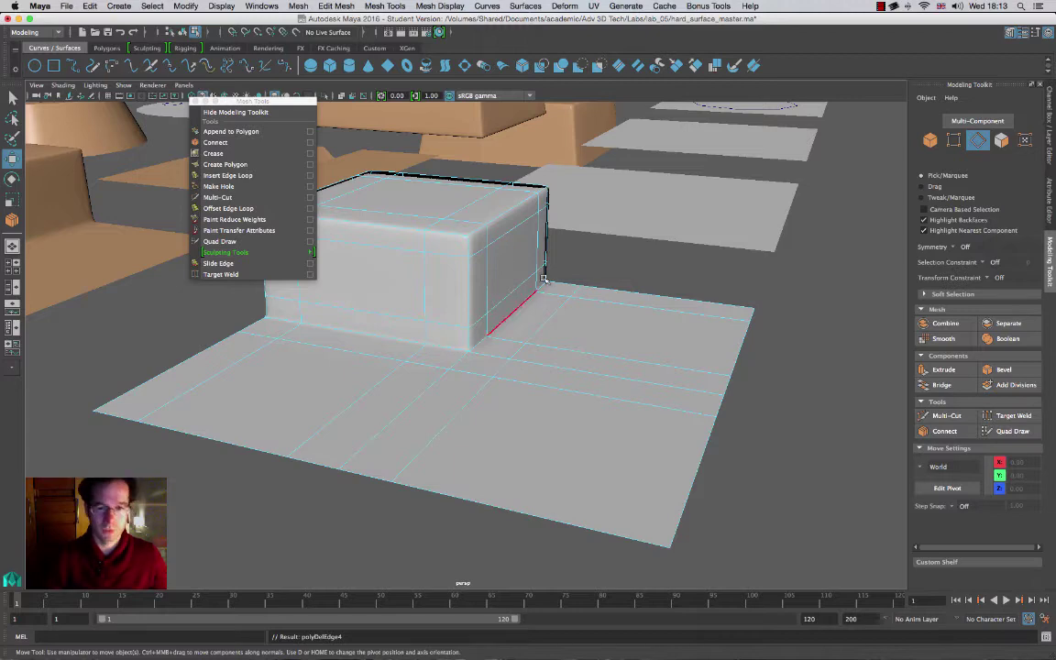
Step: Try deleting the support loop around the upper part of the block's walls to compare the smoothing, and undo the deletion
alt+drag(472, 292, 591, 360)
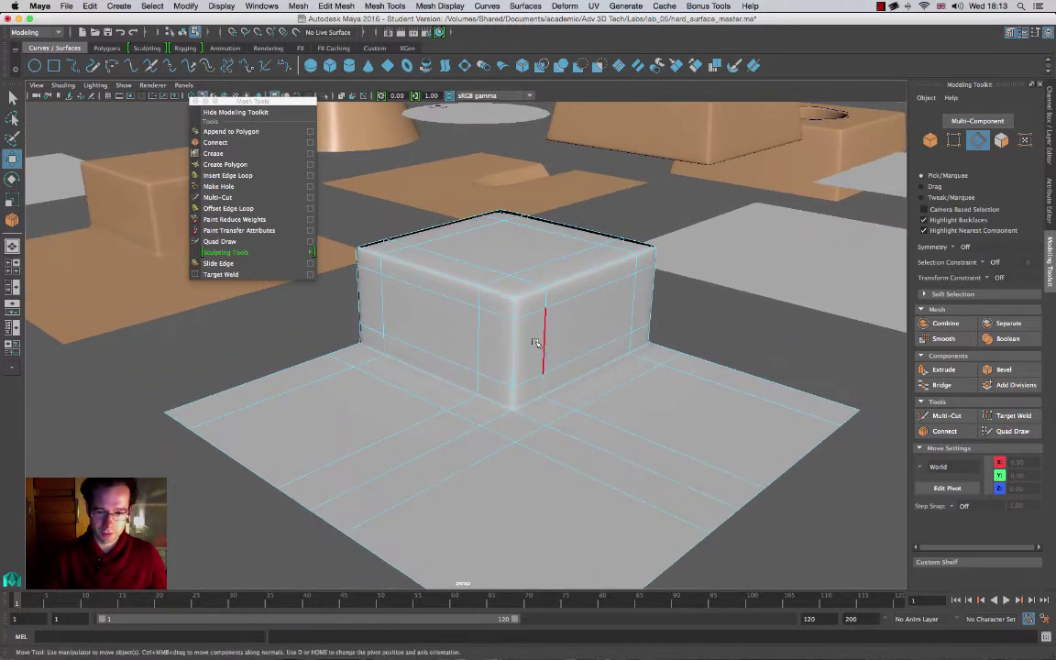
double_click(583, 297)
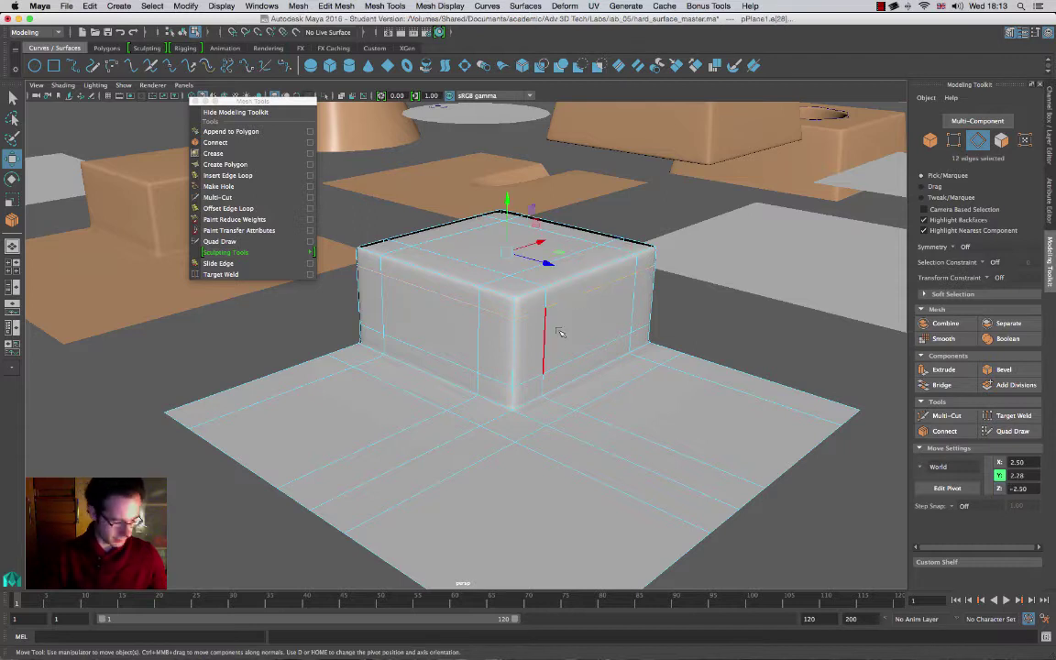
key(ctrl+b)
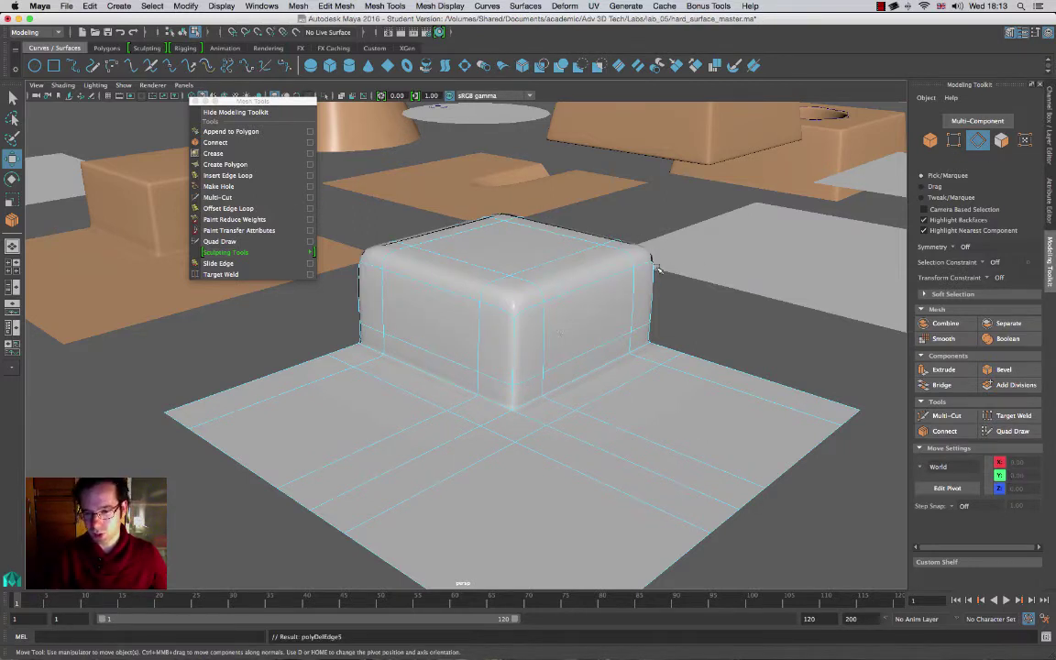
key(ctrl+z)
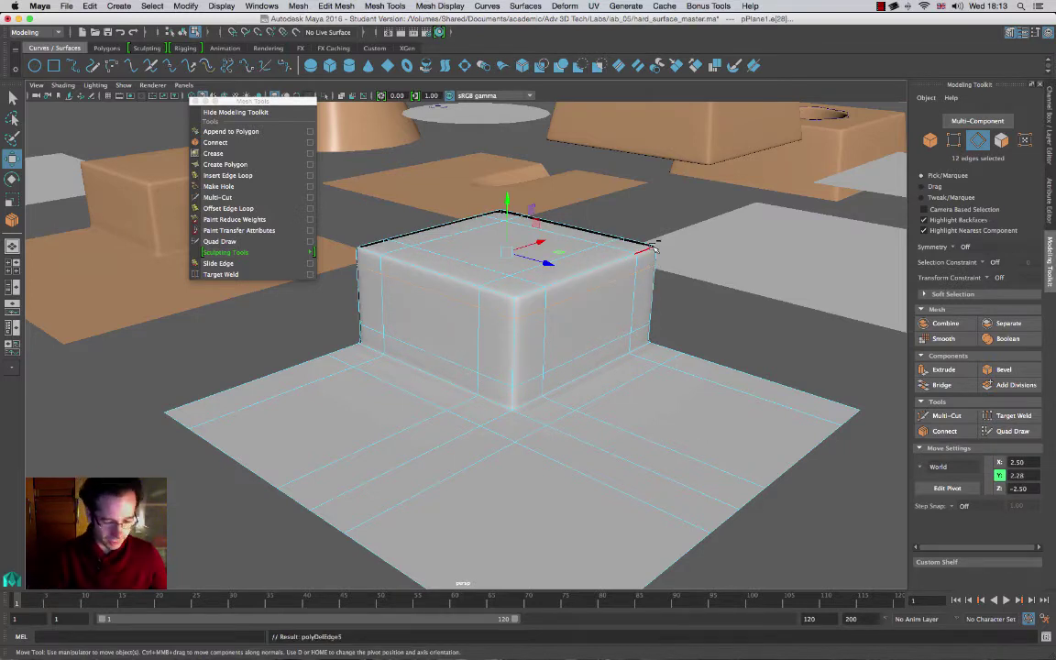
key(3)
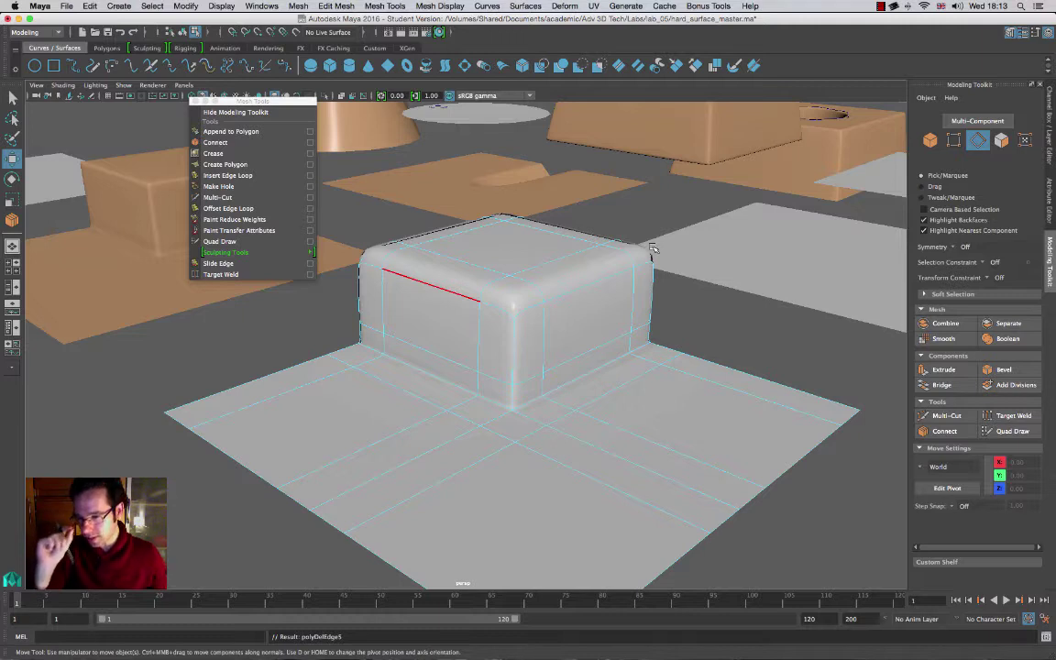
key(1)
key(ctrl+z)
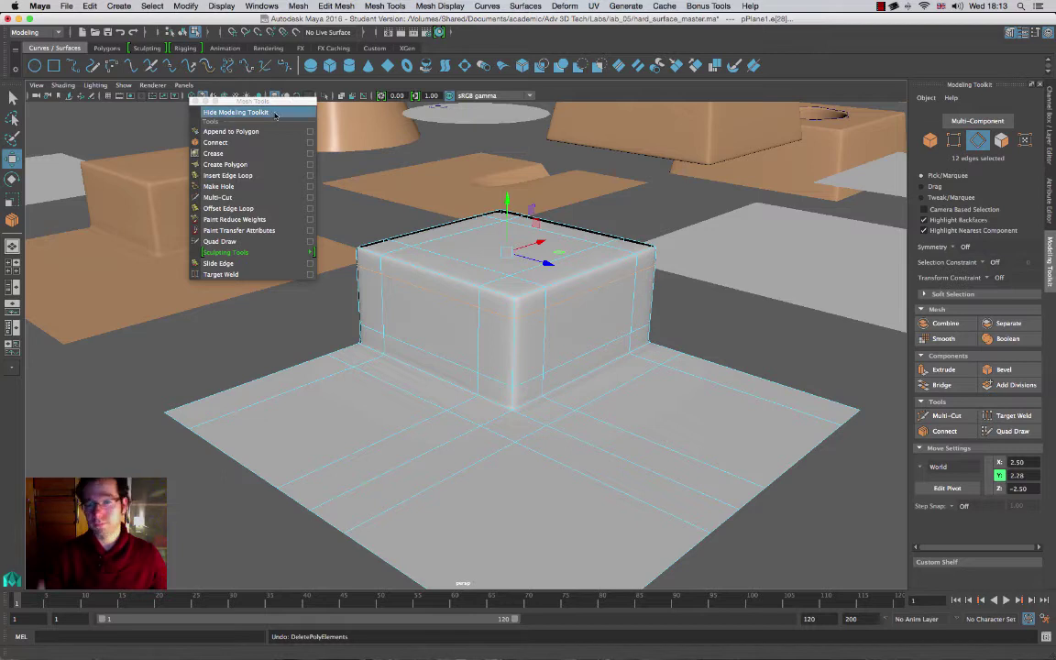
Step: Return to object mode, select the blank plane beside the finished block, and move the floating Mesh Tools palette clear of the model
right_drag(590, 348, 660, 325)
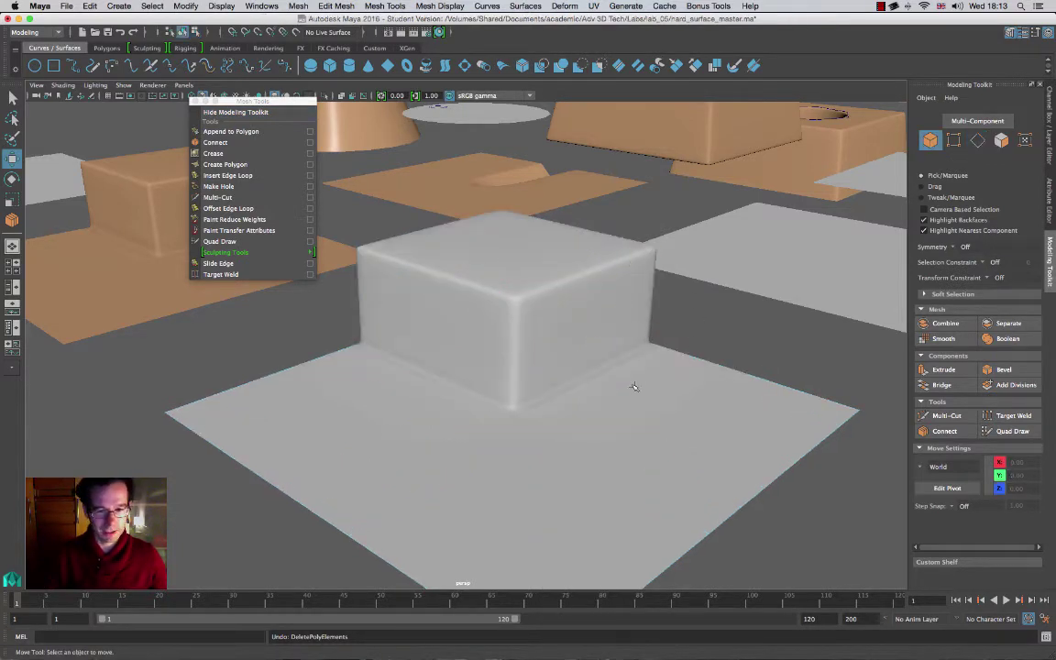
alt+drag(786, 379, 704, 365)
alt+middle_drag(797, 349, 509, 340)
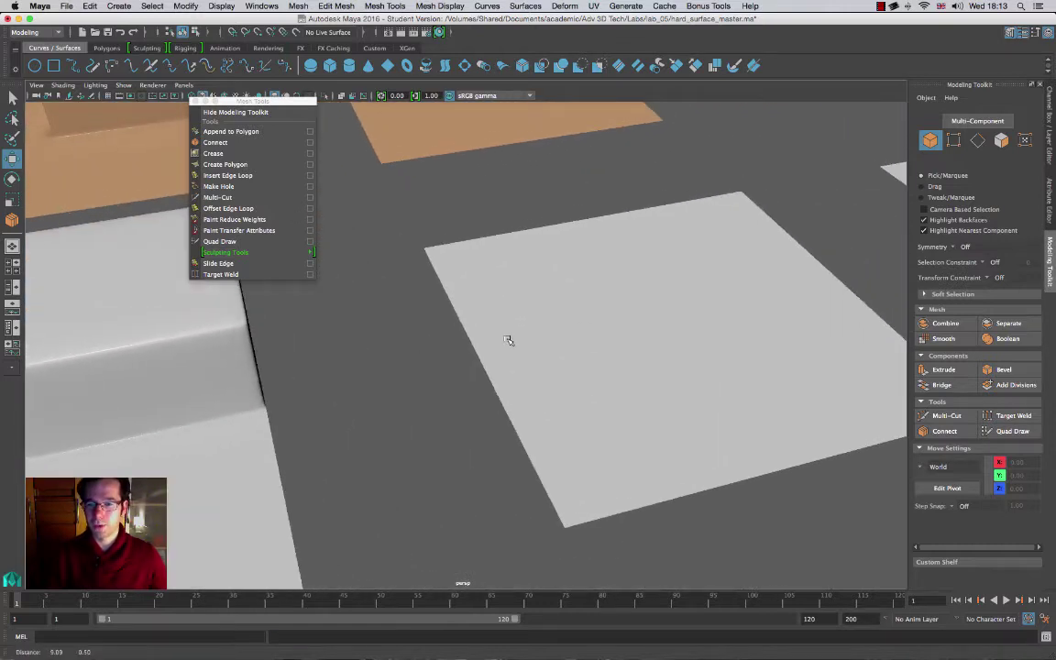
click(598, 328)
alt+middle_drag(740, 331, 575, 392)
alt+right_drag(514, 353, 357, 275)
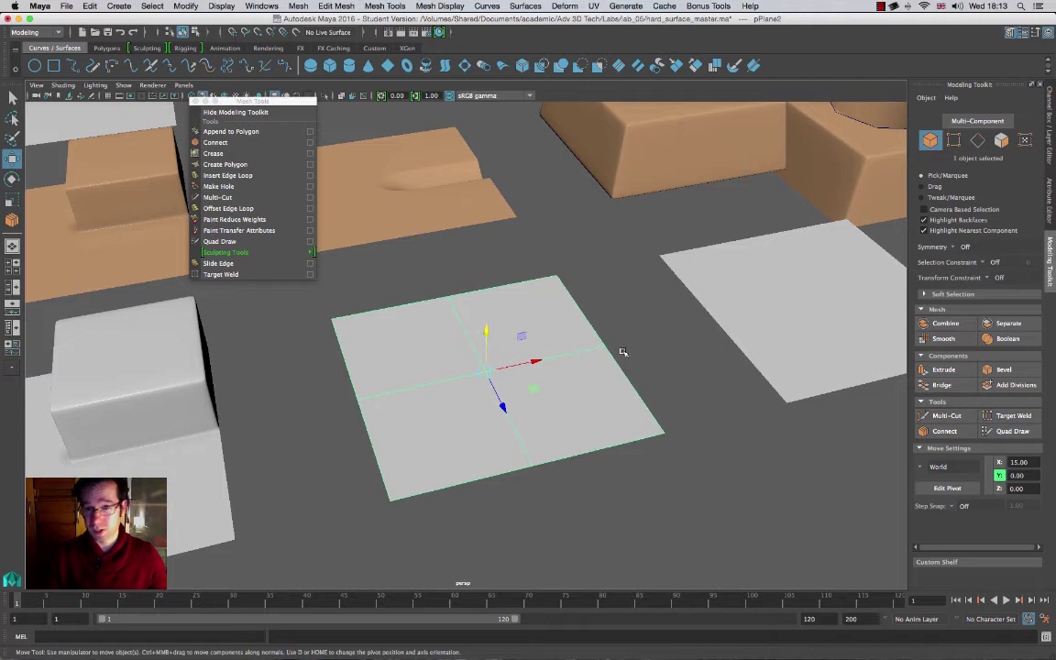
alt+drag(422, 197, 461, 248)
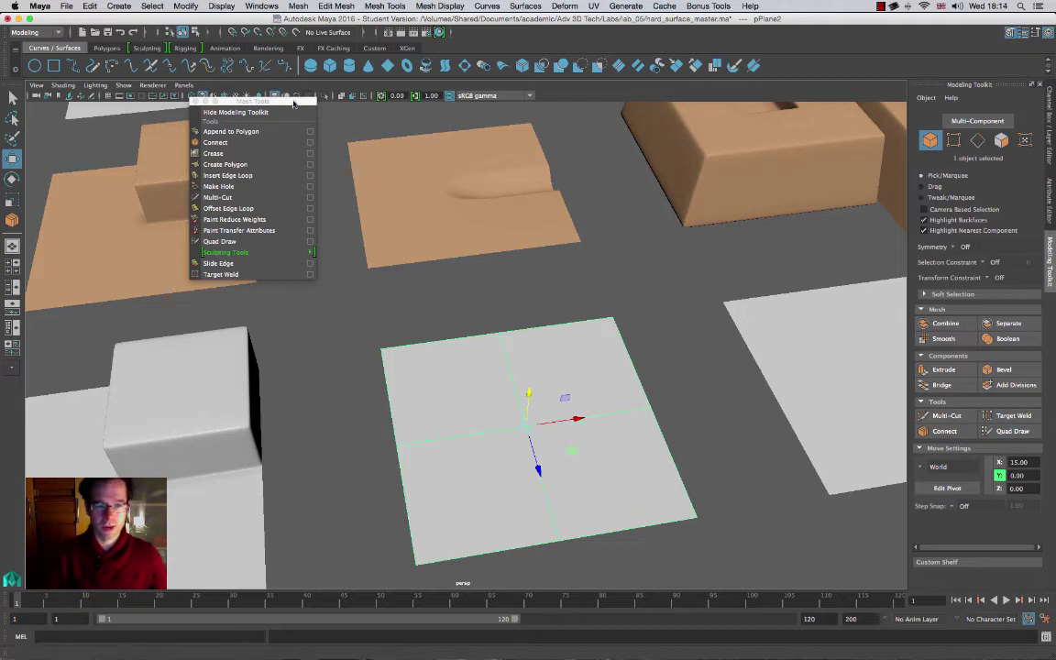
drag(295, 101, 135, 105)
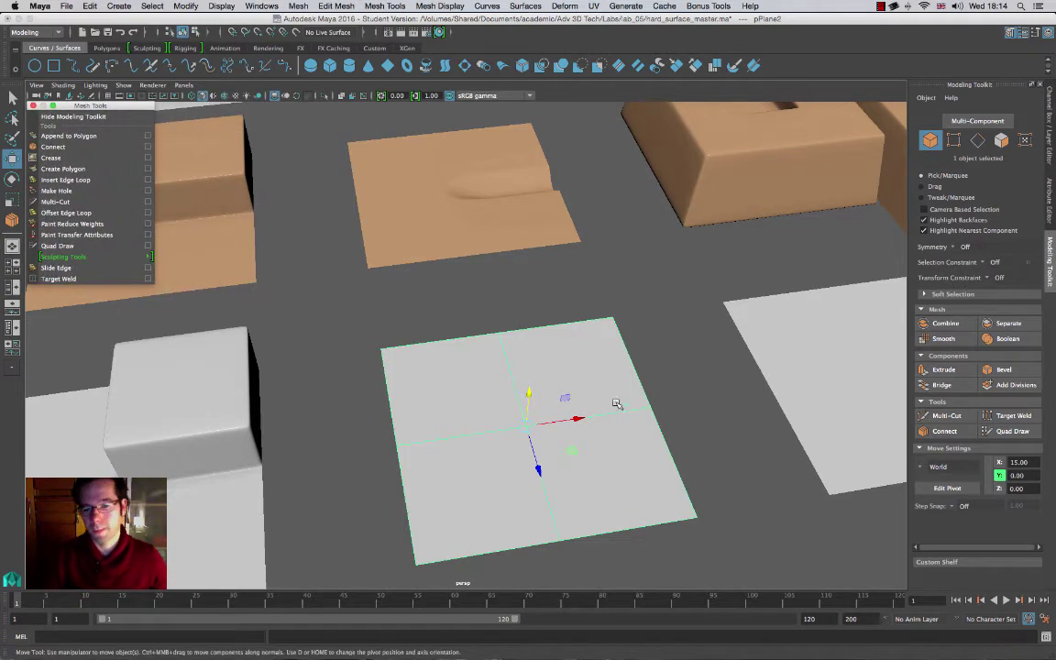
Step: Bevel the blank plane's inner edge running from the centre to the +X side with a fraction of 0.3
right_drag(583, 396, 580, 314)
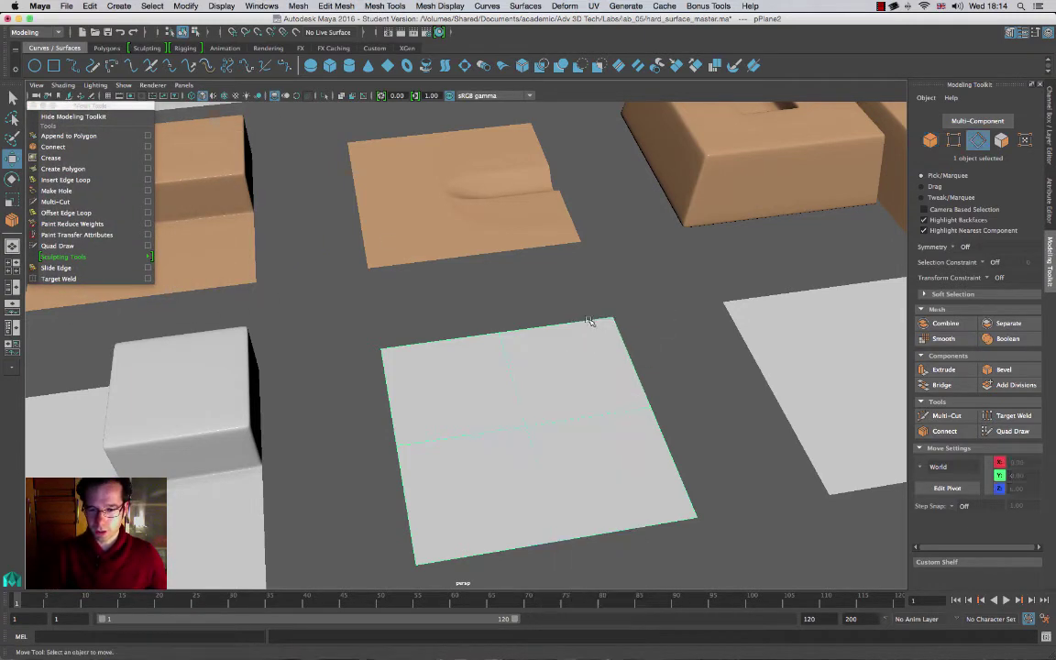
click(609, 414)
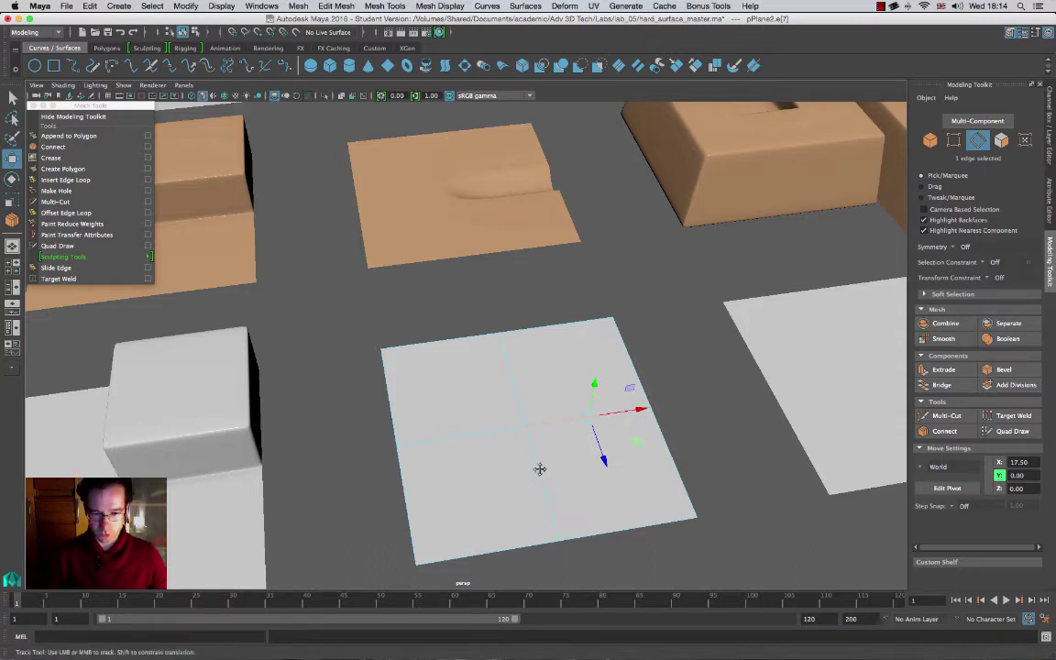
alt+middle_drag(540, 470, 493, 431)
alt+right_drag(547, 403, 656, 431)
alt+middle_drag(633, 360, 639, 291)
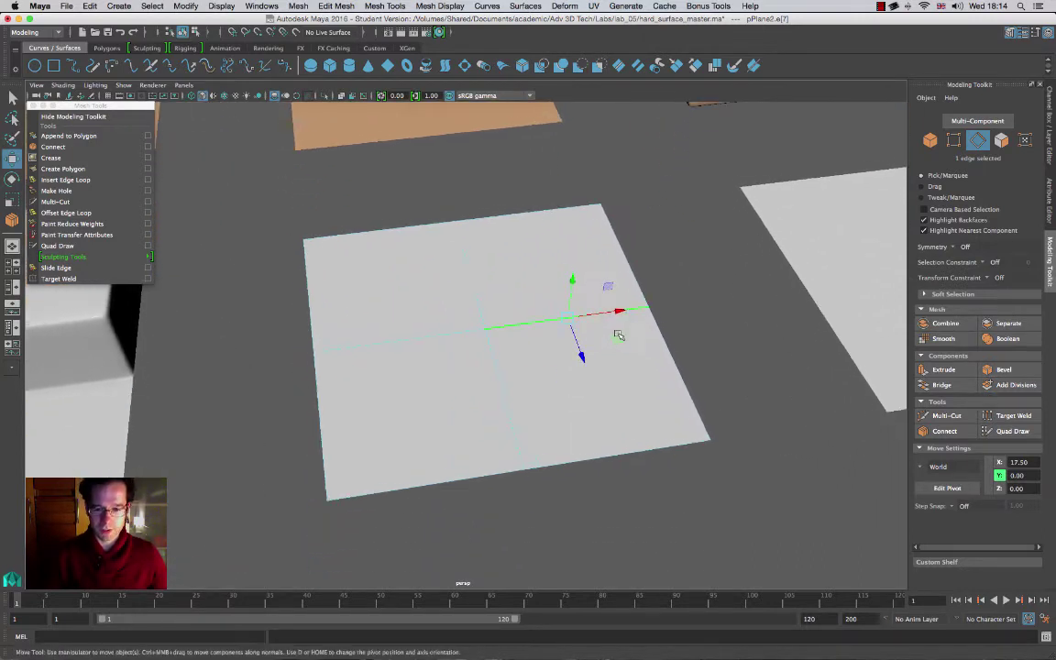
key(f)
alt+right_drag(513, 312, 385, 275)
alt+middle_drag(548, 405, 648, 356)
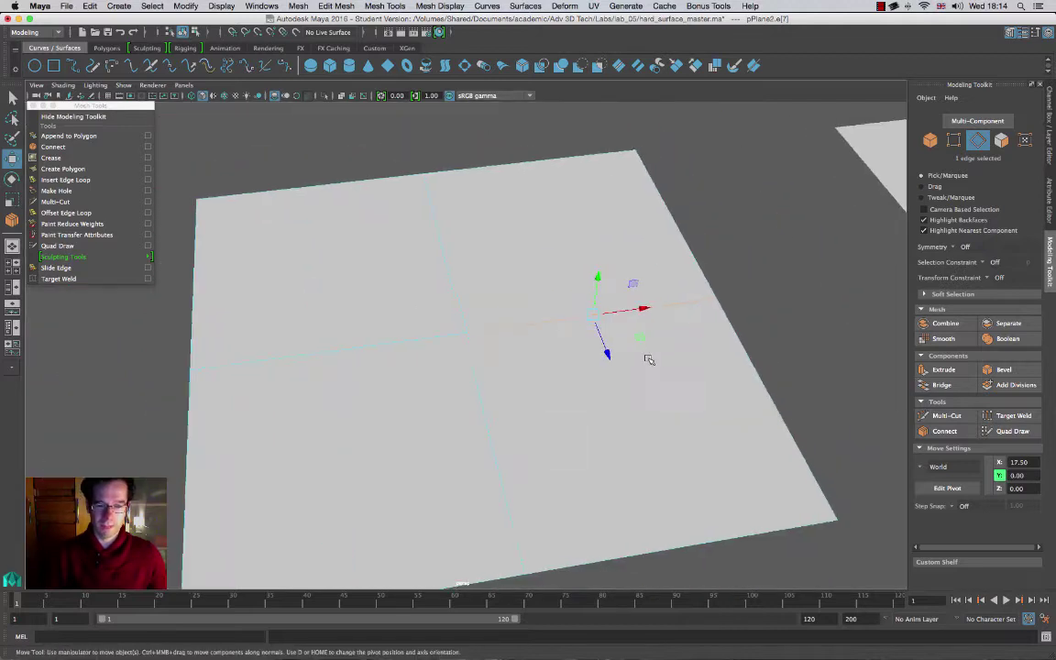
alt+right_drag(625, 323, 586, 296)
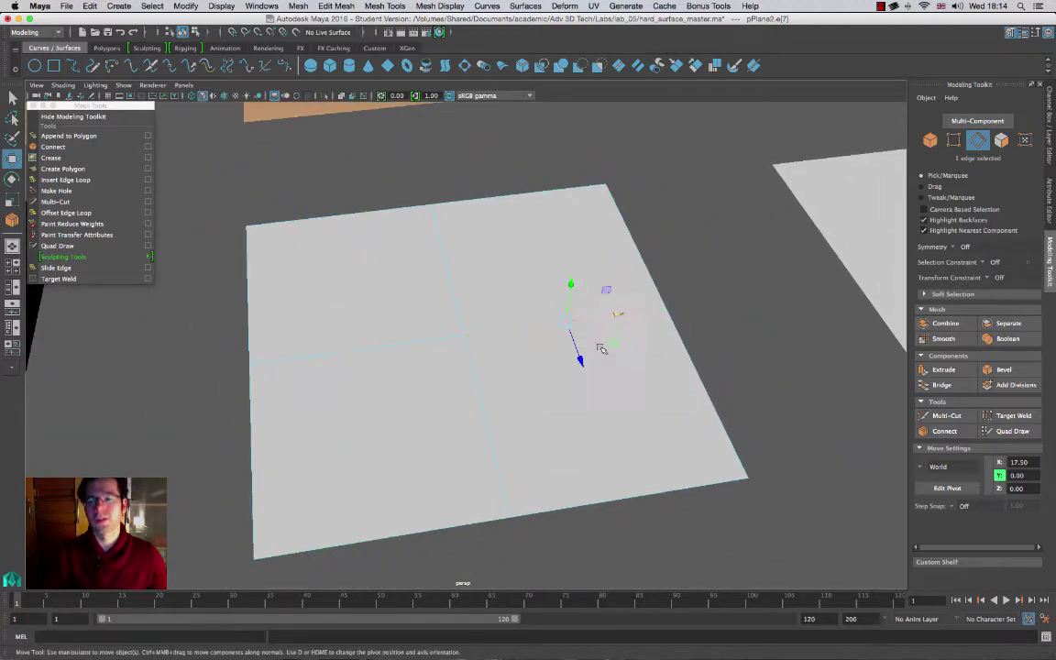
click(1007, 373)
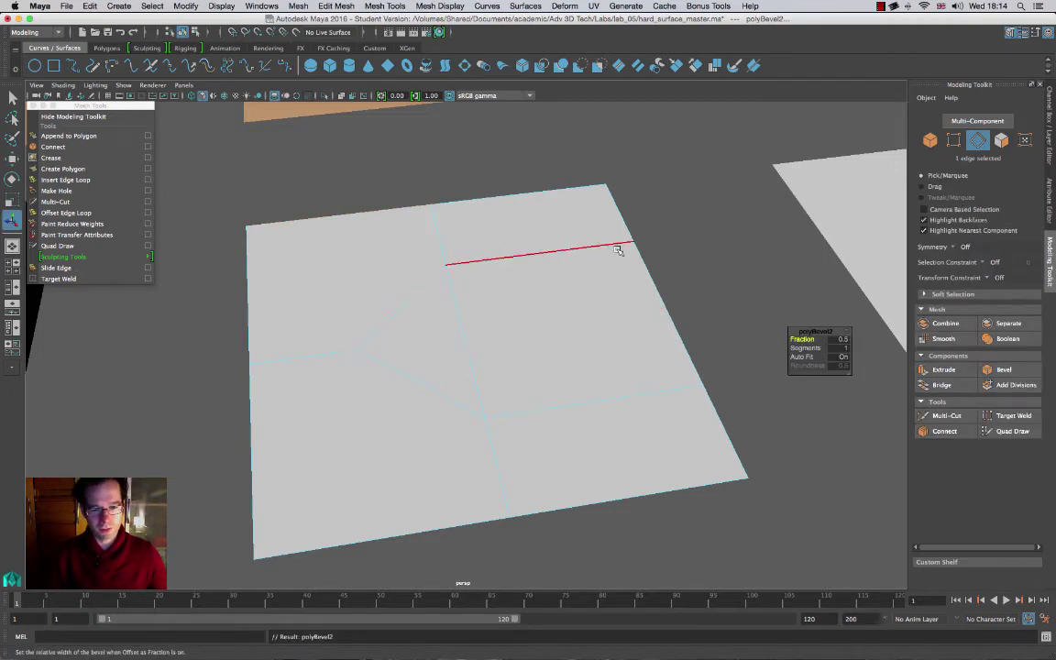
drag(807, 339, 788, 339)
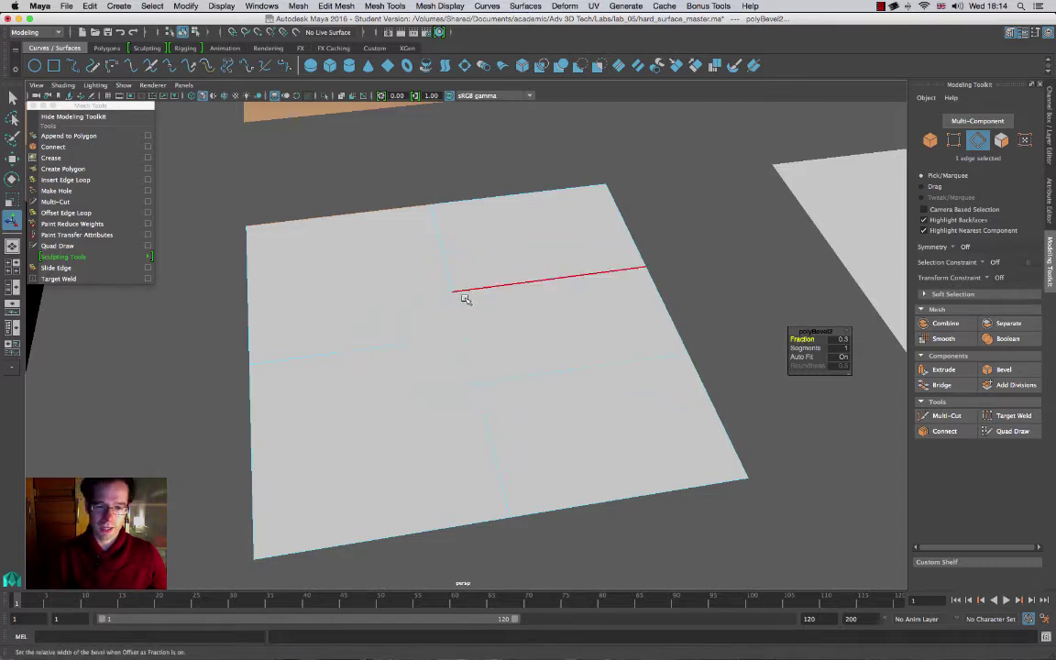
drag(587, 273, 529, 385)
drag(661, 335, 580, 287)
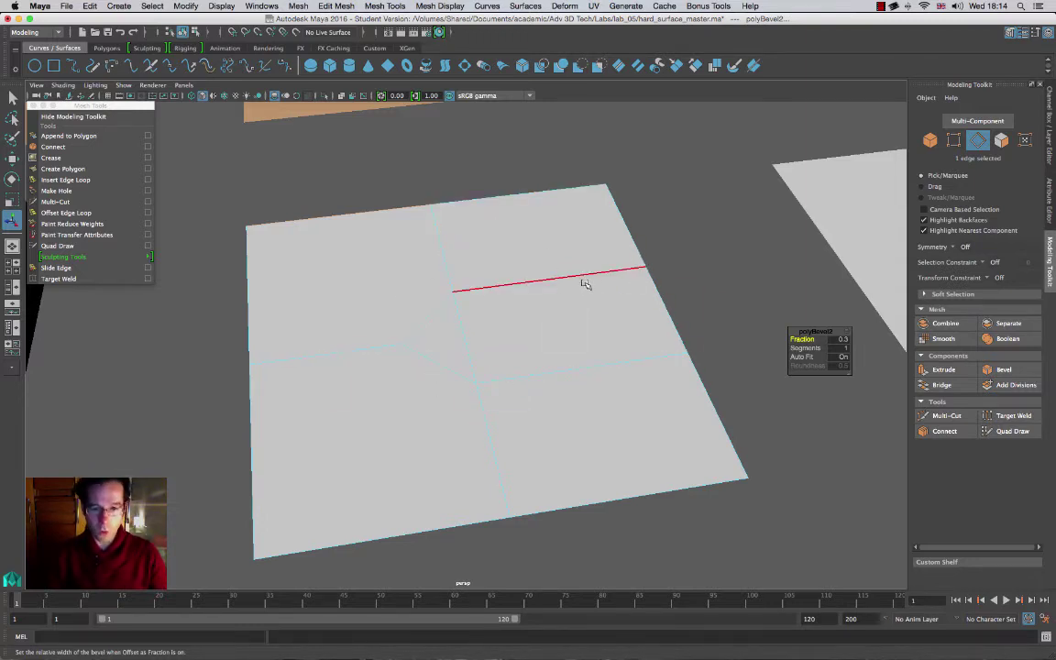
Step: Connect the short inner and outer end edges of the beveled strip with 1 segment, adding a centre edge along it
alt+middle_drag(530, 230, 573, 477)
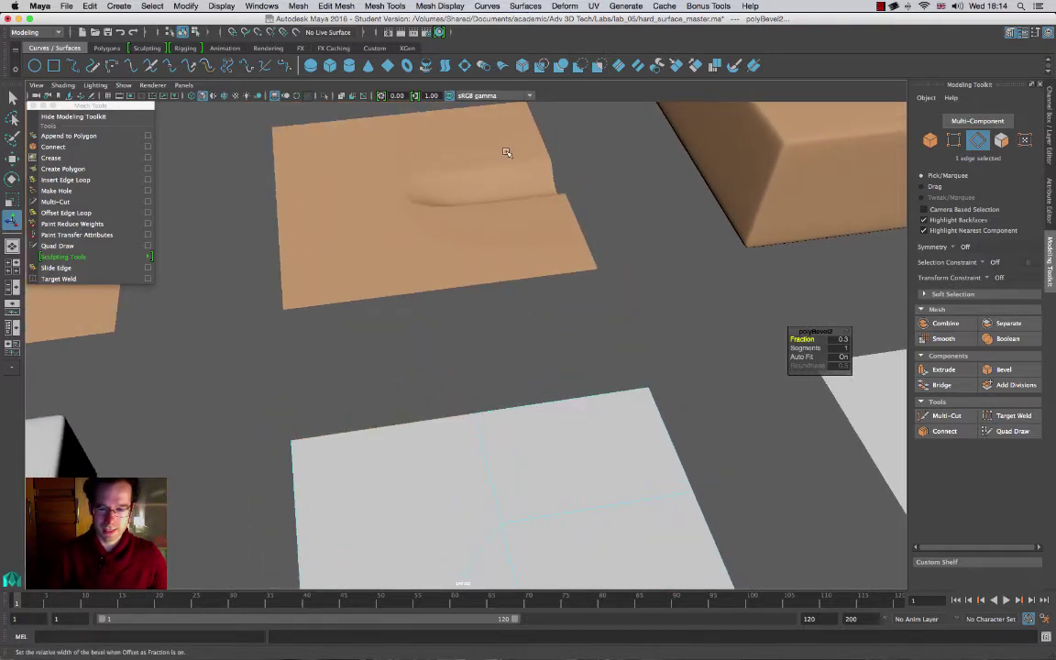
alt+middle_drag(566, 546, 526, 348)
alt+right_drag(550, 374, 542, 398)
alt+drag(543, 399, 527, 380)
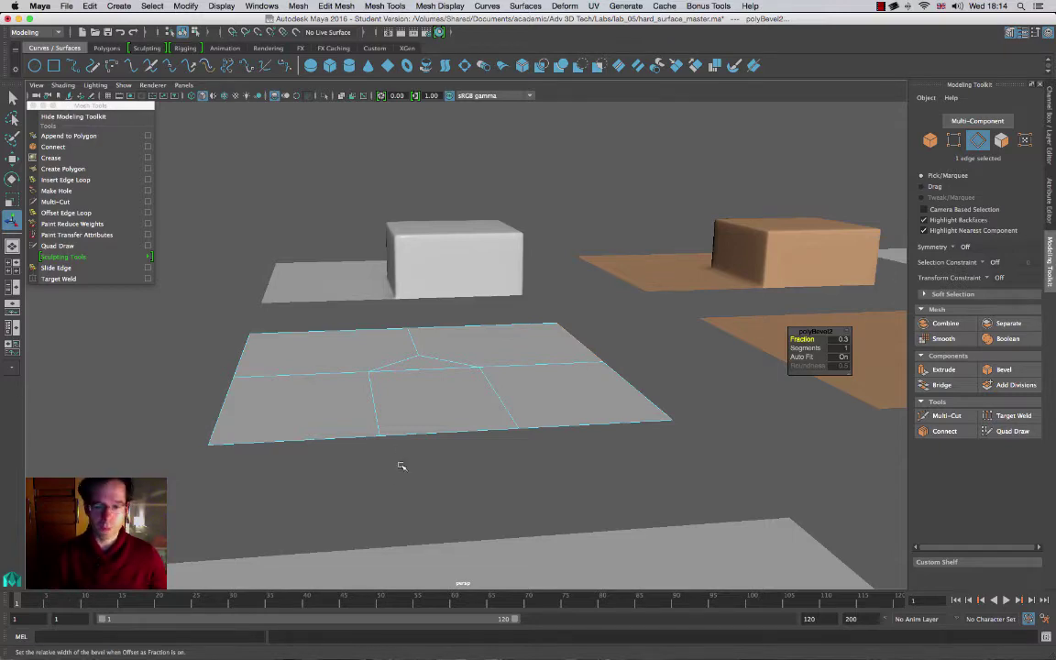
alt+drag(442, 416, 590, 424)
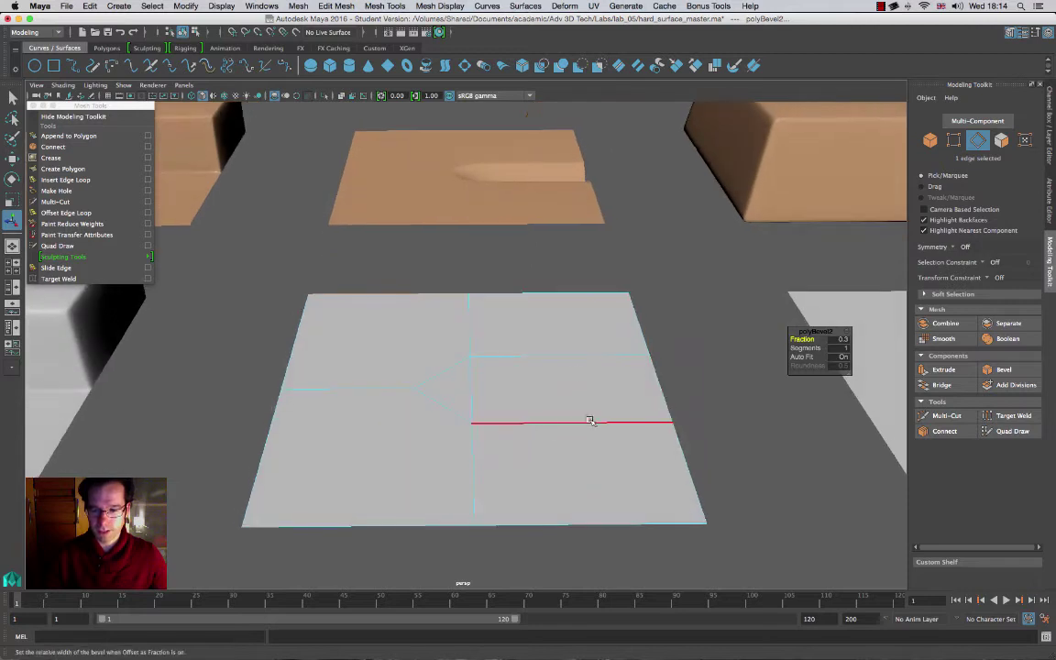
click(471, 391)
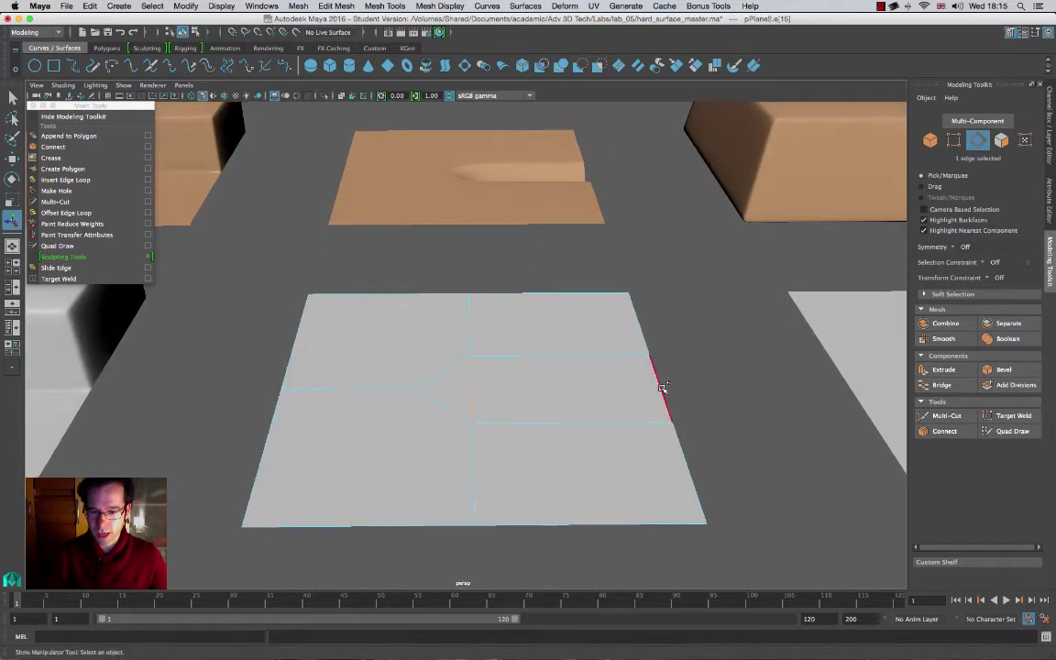
shift+click(661, 388)
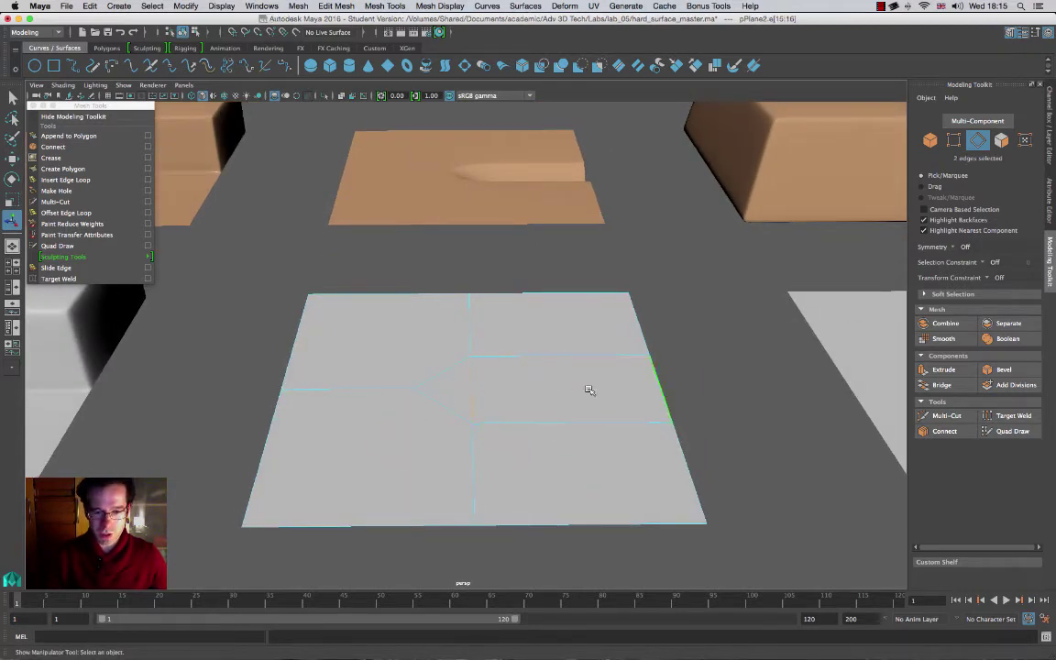
click(944, 431)
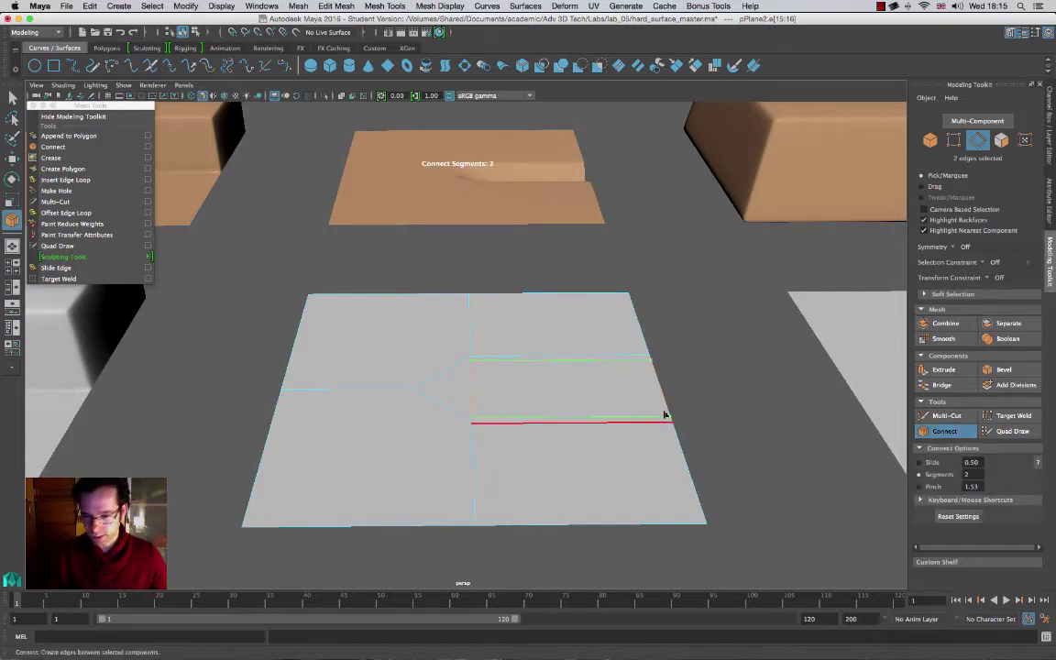
middle_drag(672, 424, 557, 415)
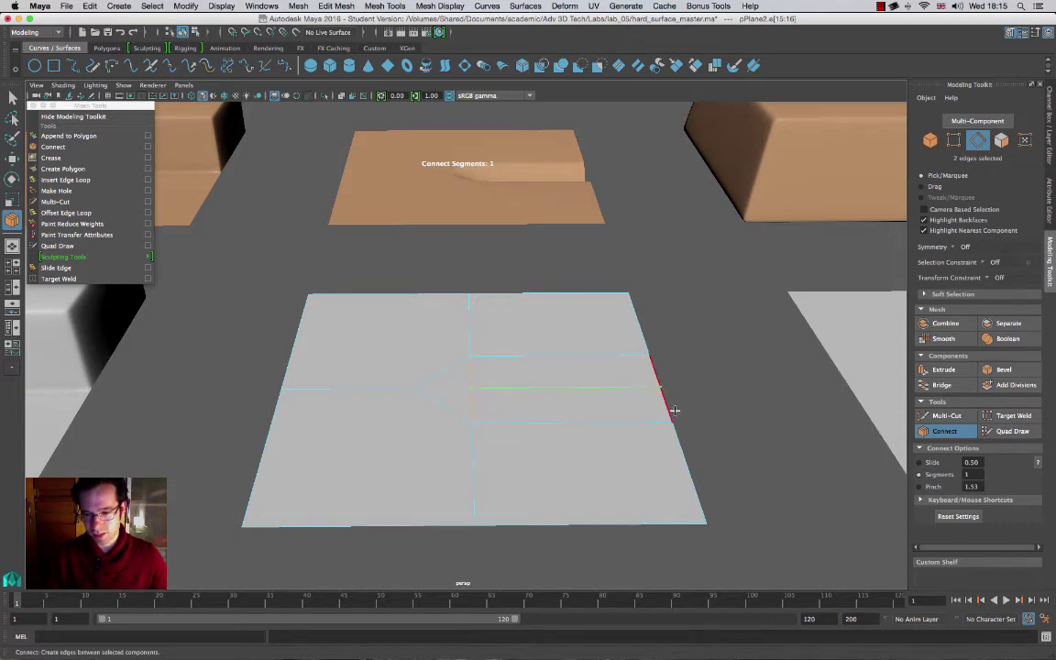
alt+drag(667, 410, 539, 415)
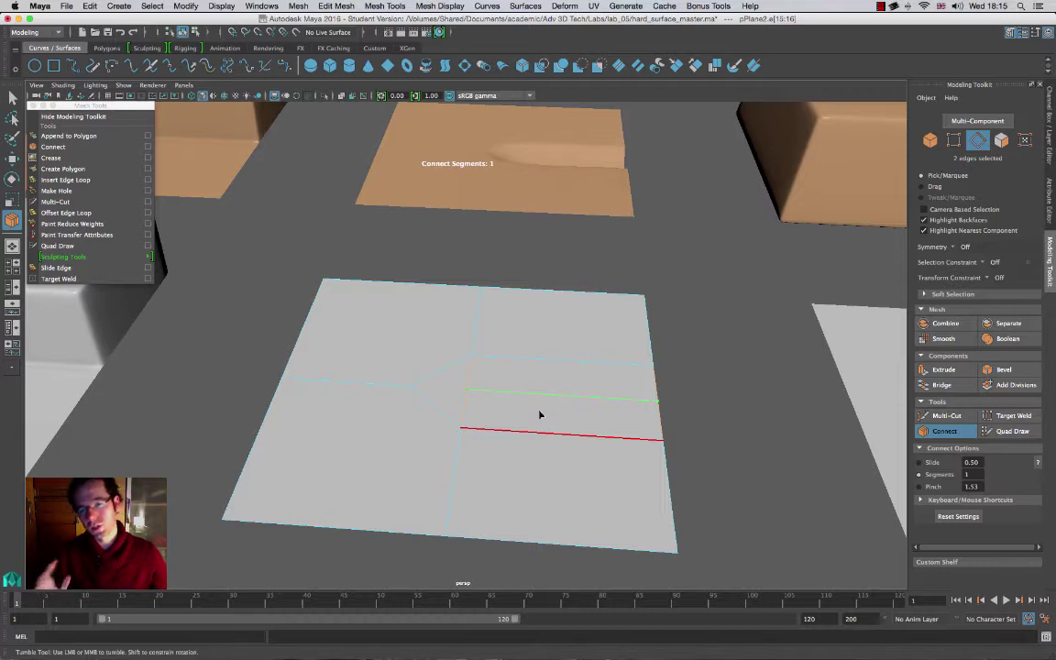
key(w)
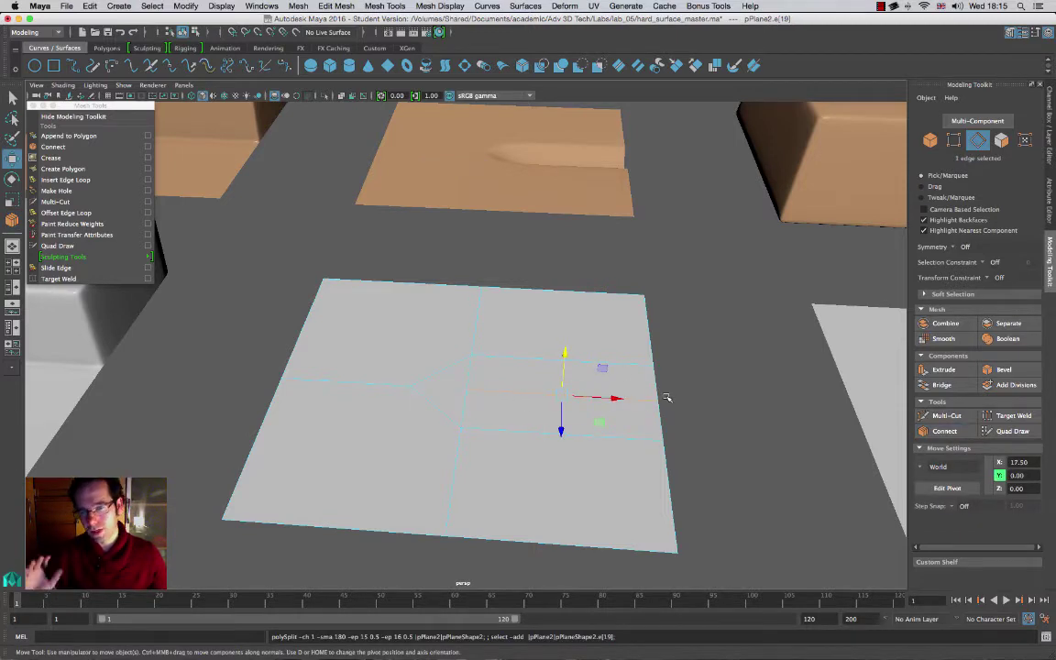
Step: Lower the strip's new centre edge to Y -1.21 to form a V-shaped groove
drag(582, 264, 535, 584)
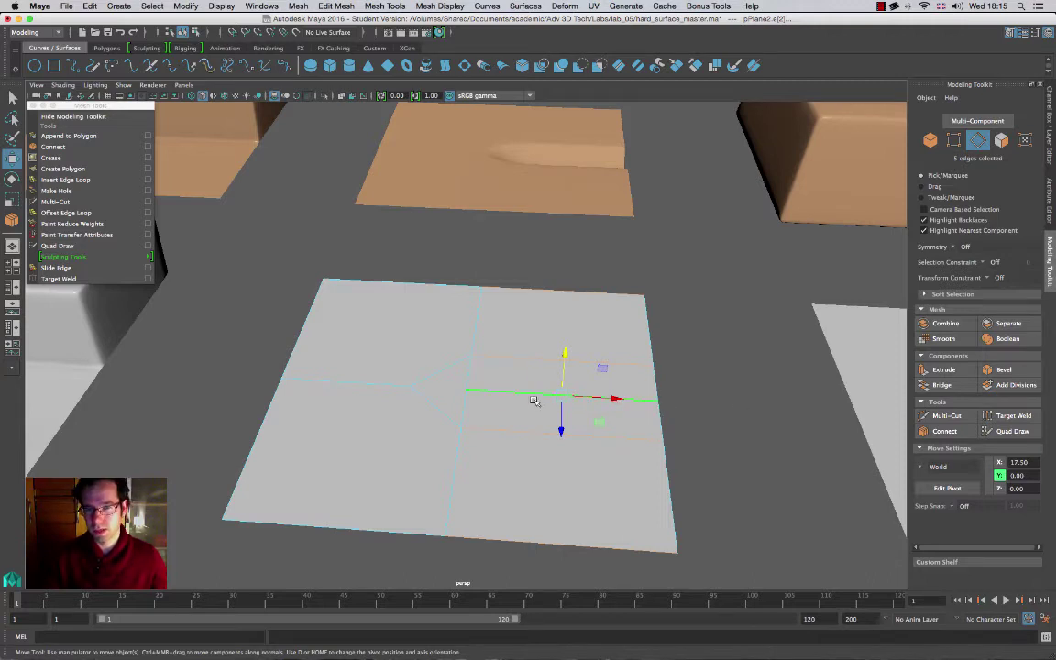
click(639, 400)
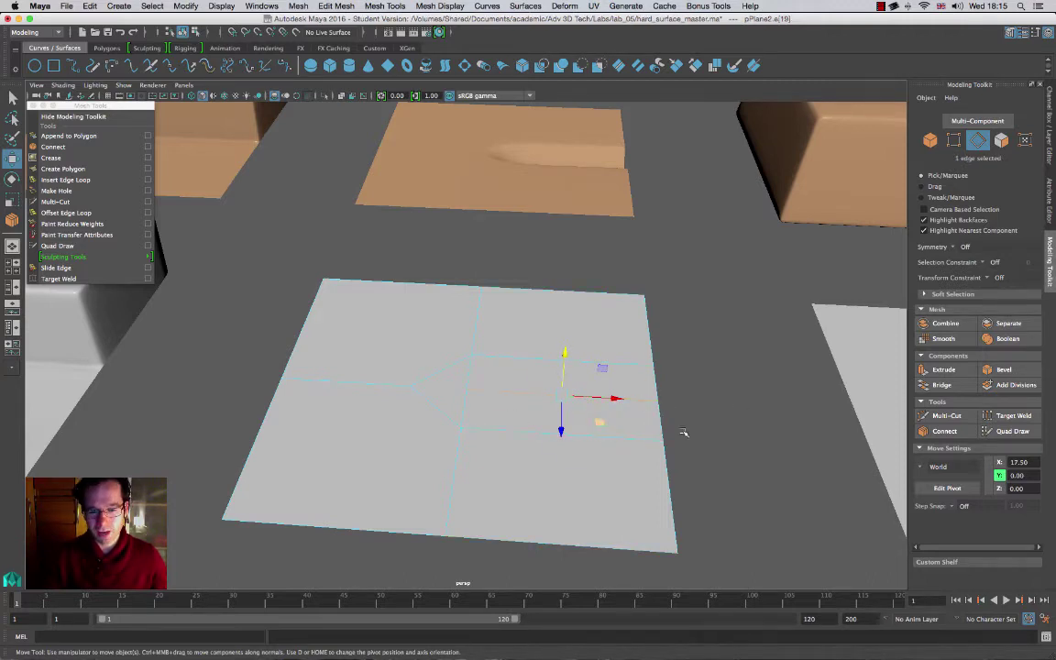
alt+drag(639, 400, 727, 295)
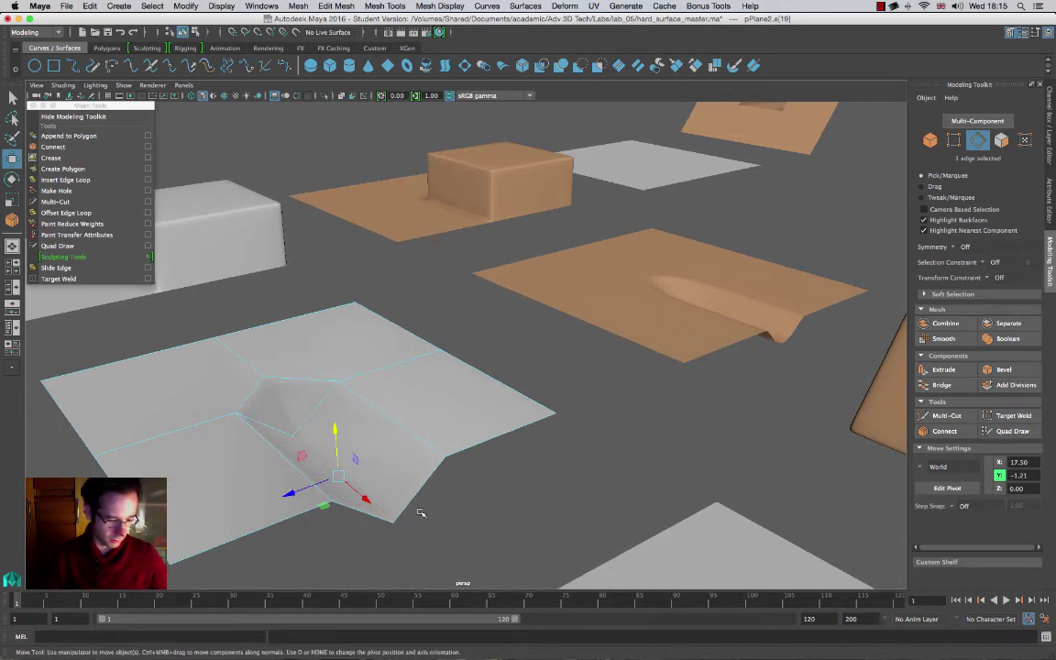
Step: Try lowering the groove's centre edge to about Y -2.00 in smooth preview, undo the move, and return to the unsmoothed cage
key(3)
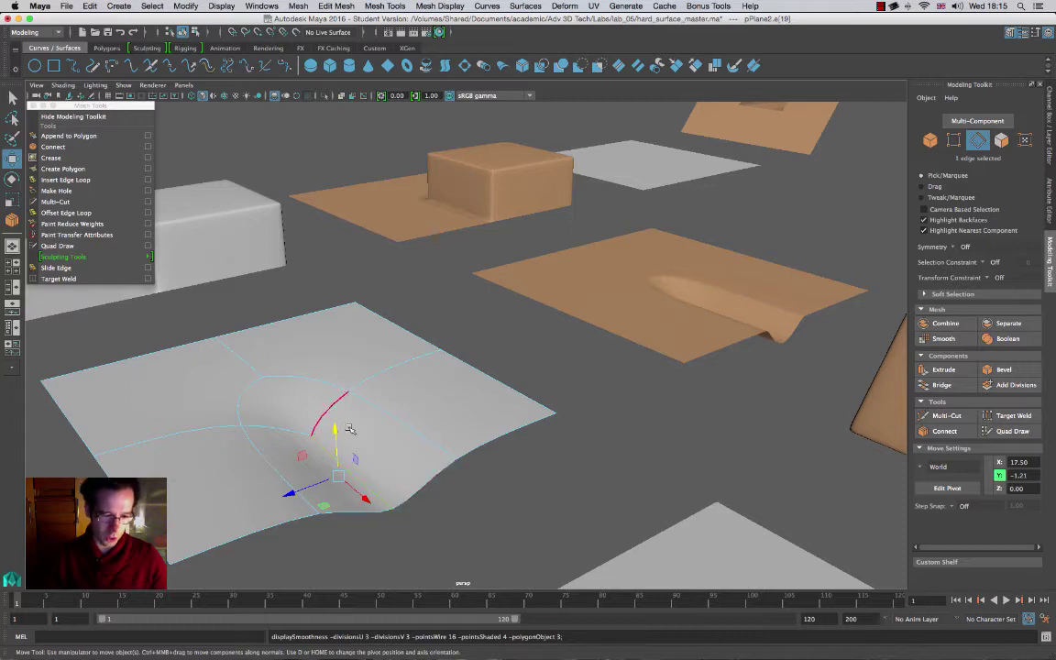
alt+drag(336, 437, 278, 427)
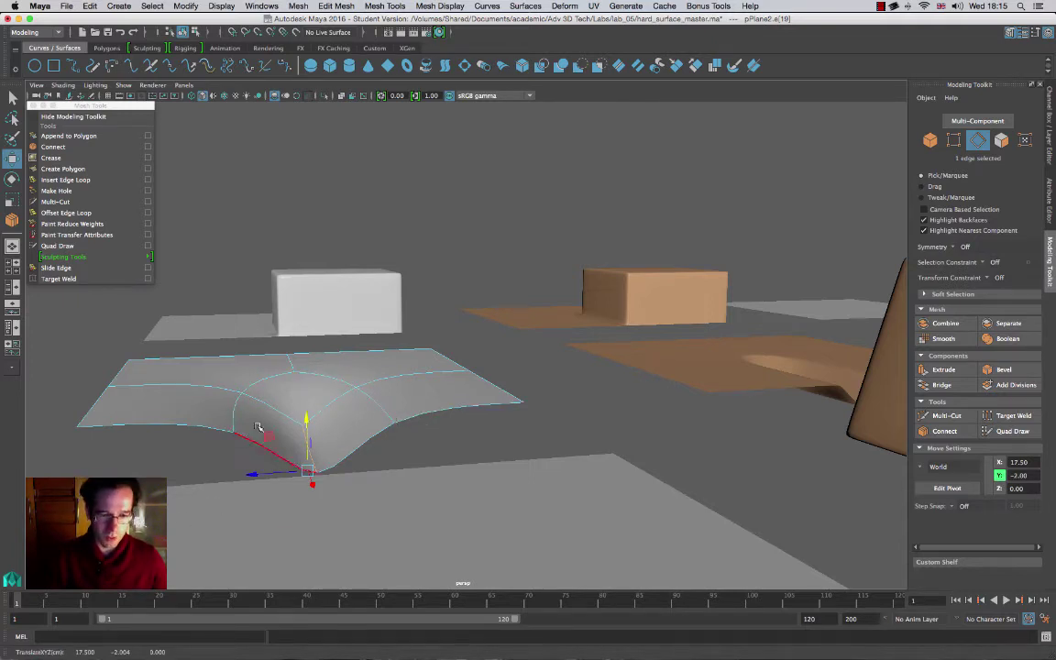
key(z)
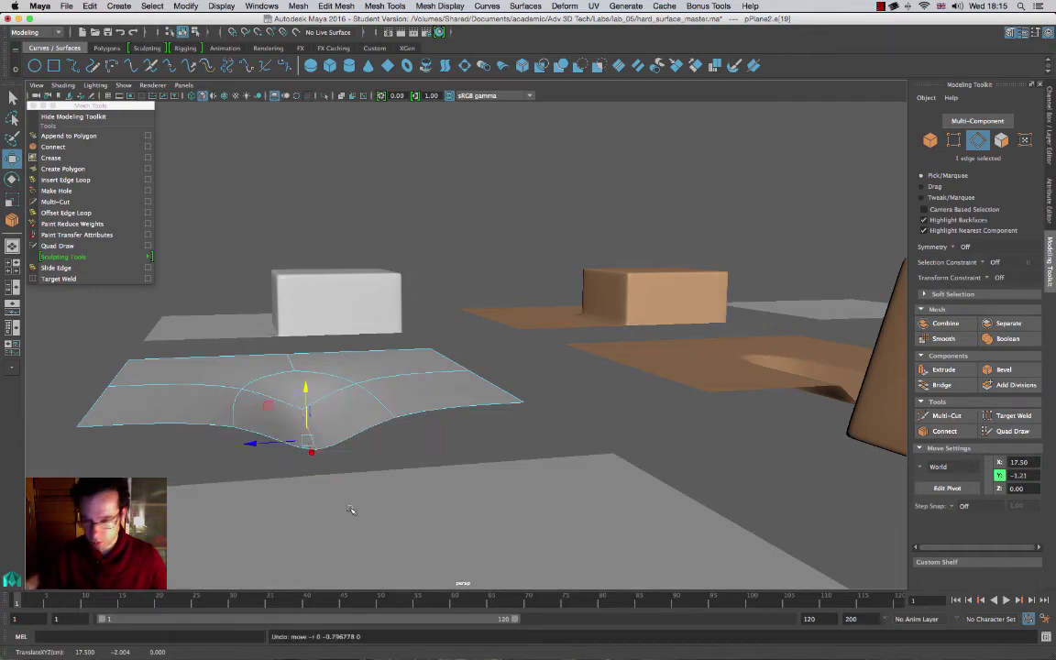
alt+drag(332, 422, 531, 438)
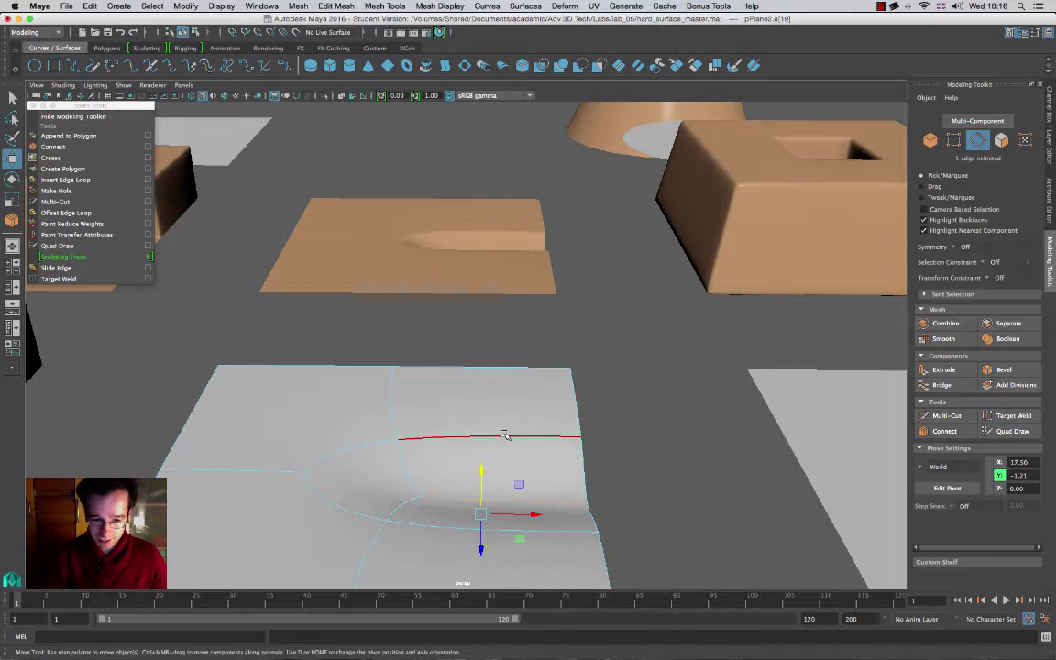
key(1)
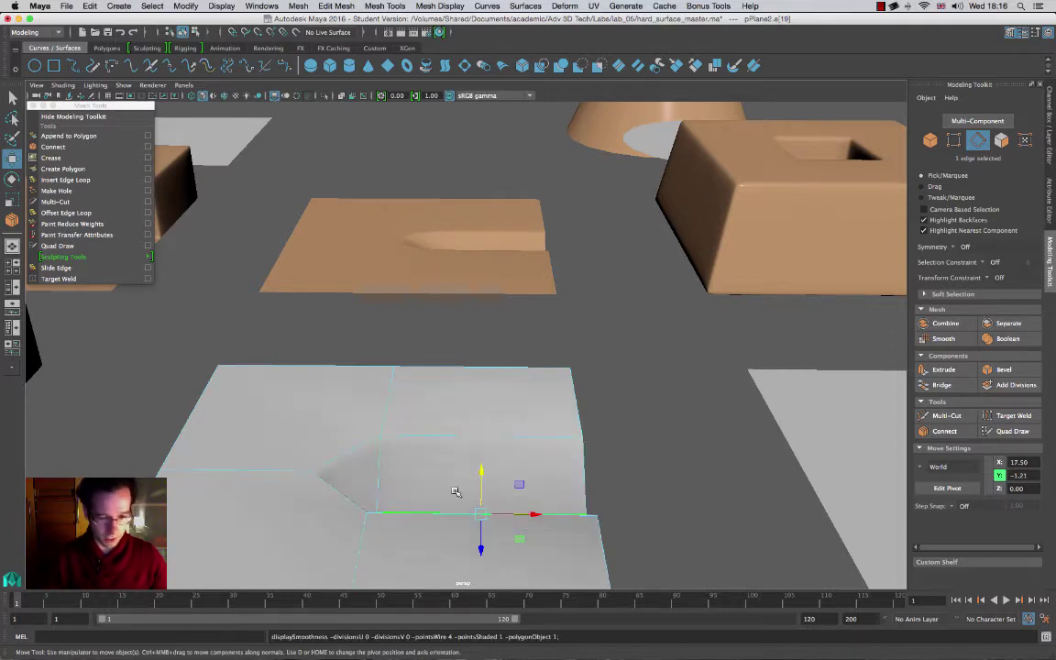
Step: Bevel the four rim edges, two along the groove's sides and two around its pointed end, with a fraction of 0.1
alt+drag(478, 478, 310, 437)
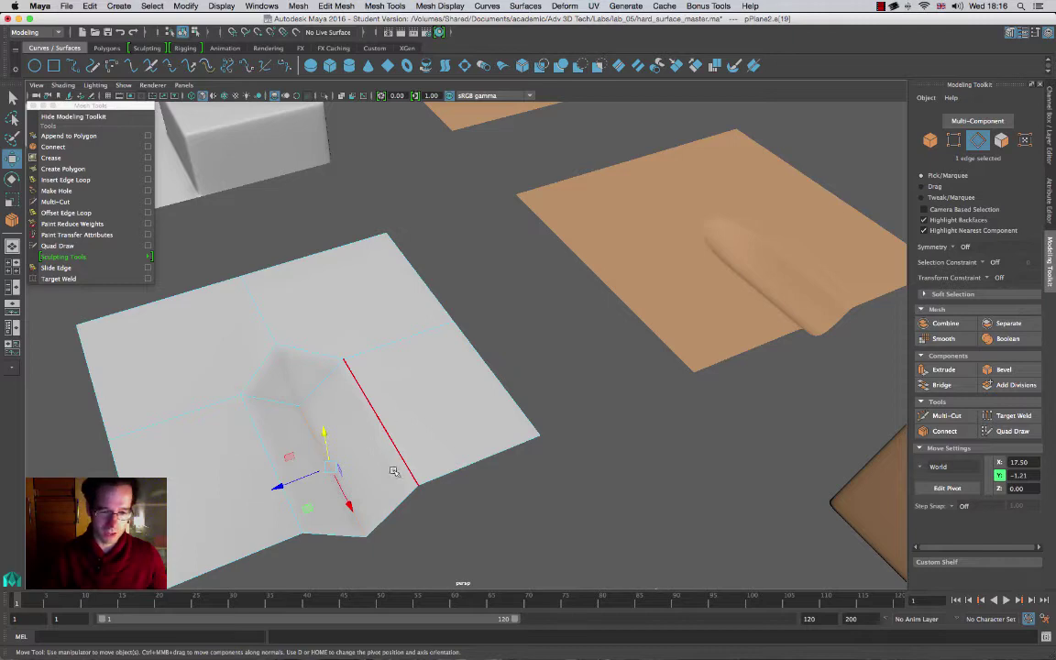
alt+drag(398, 447, 488, 425)
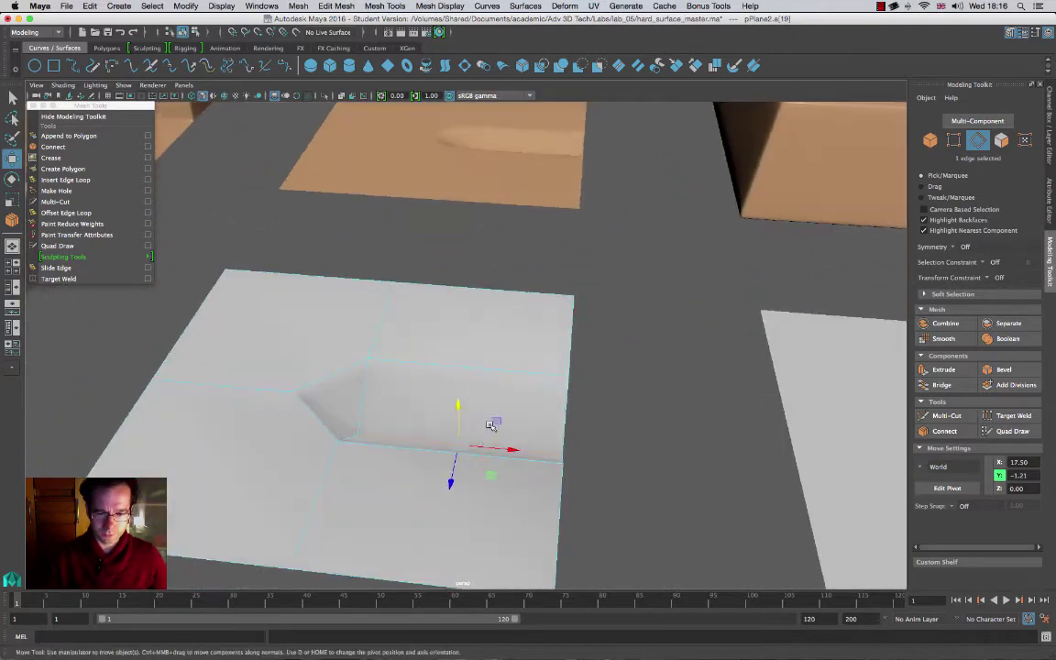
alt+drag(555, 423, 673, 299)
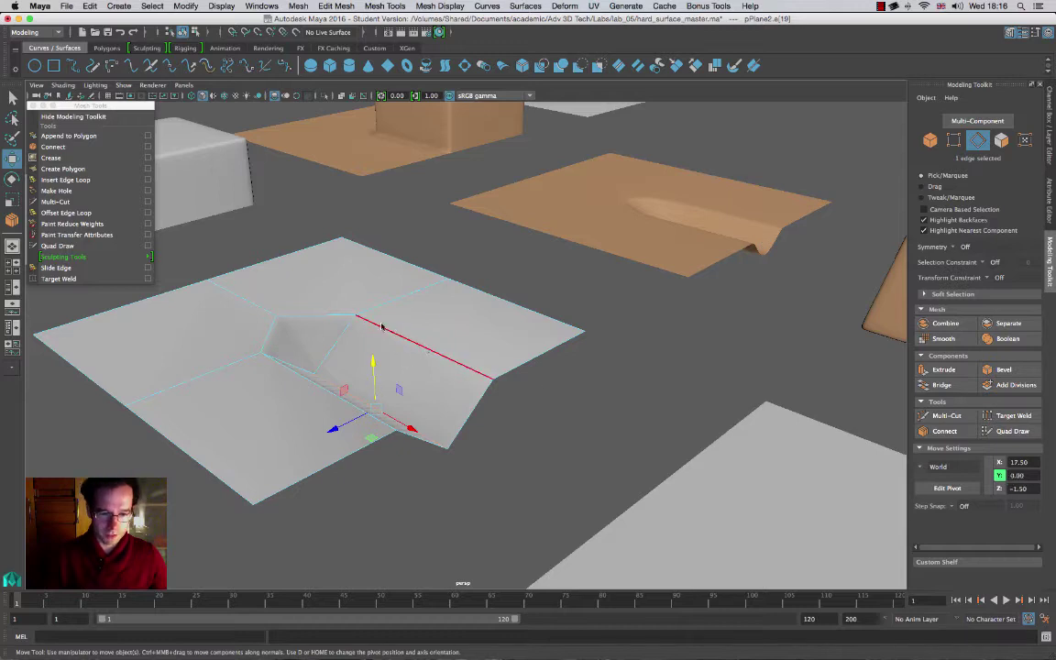
shift+click(279, 337)
shift+click(310, 387)
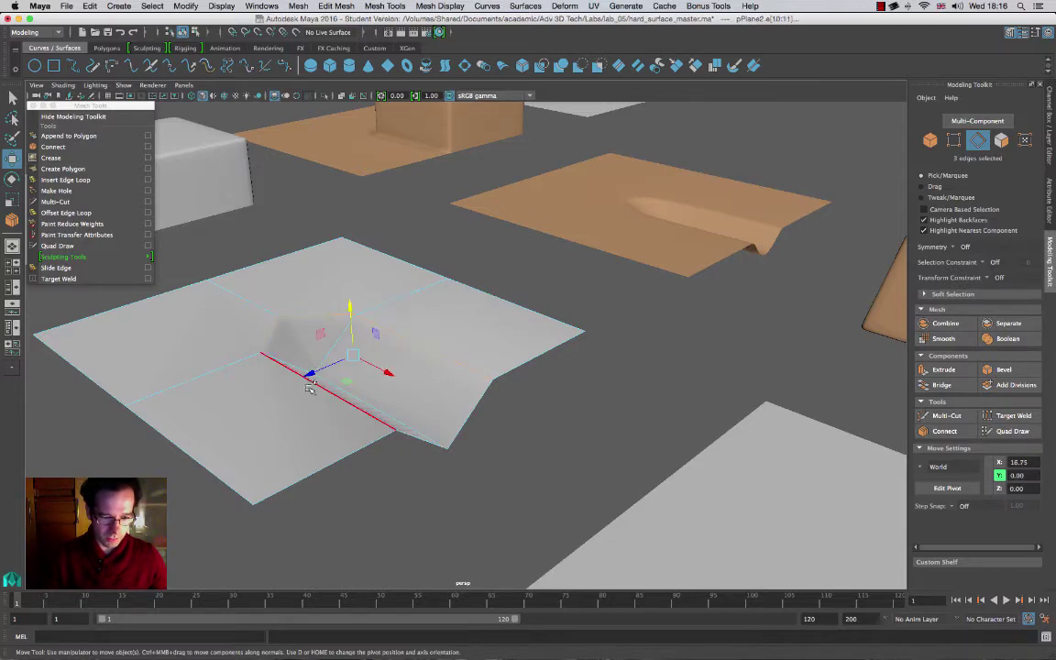
shift+click(322, 385)
alt+drag(322, 385, 322, 292)
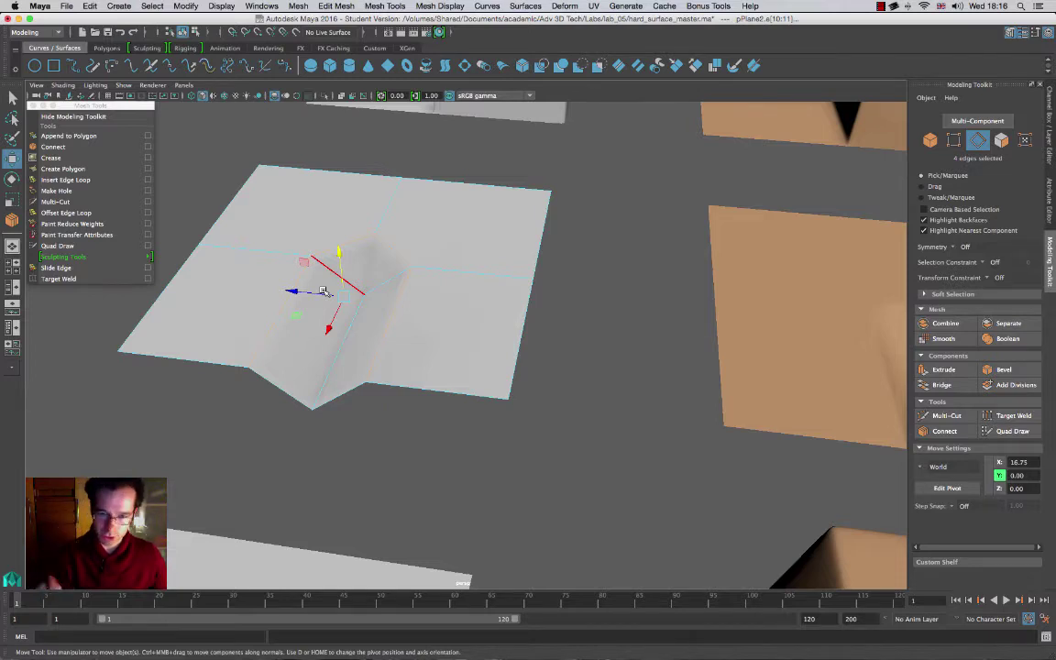
alt+drag(367, 351, 307, 431)
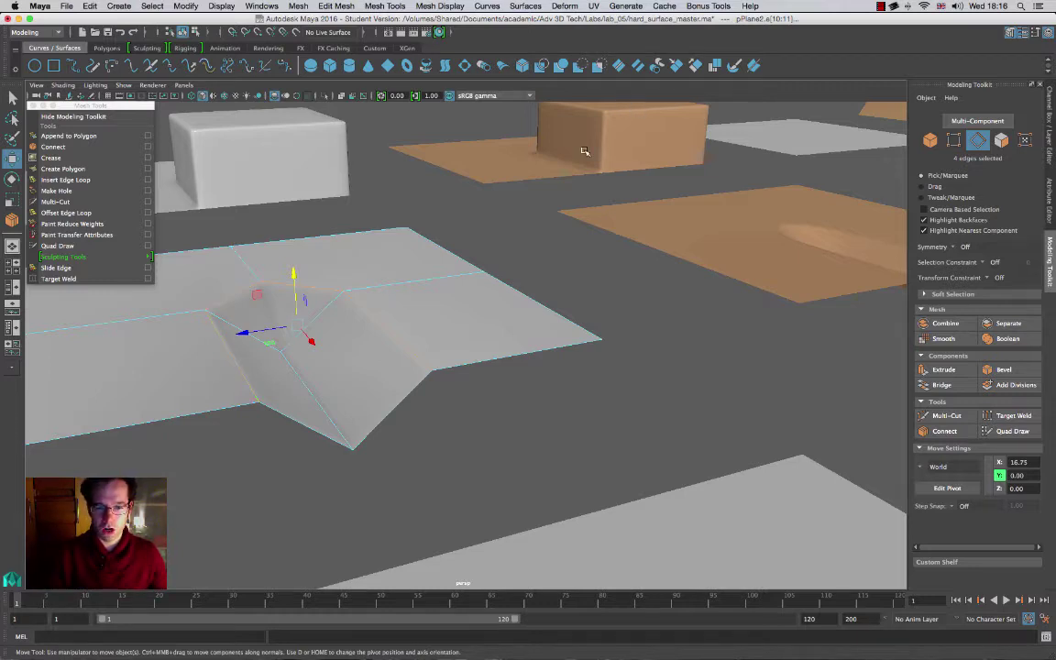
alt+drag(384, 381, 415, 401)
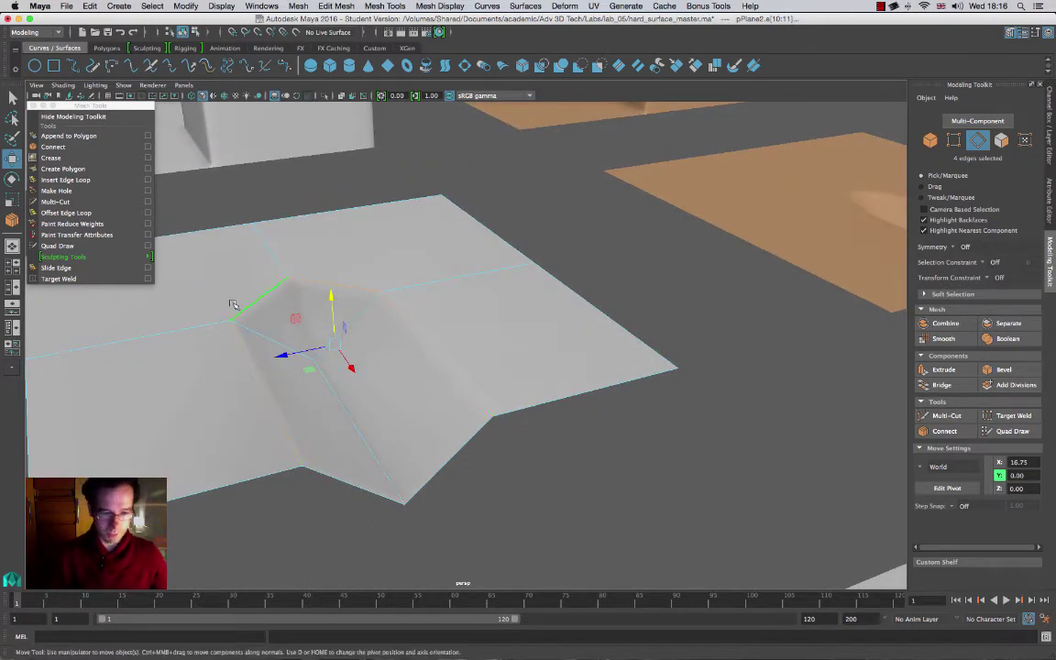
click(1001, 369)
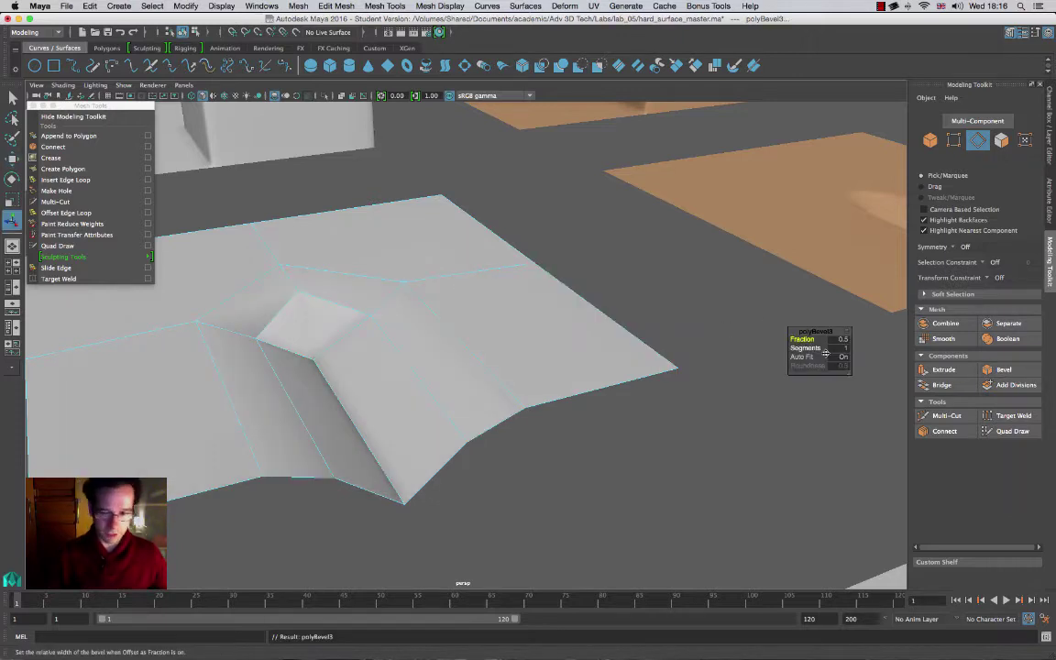
drag(813, 340, 715, 308)
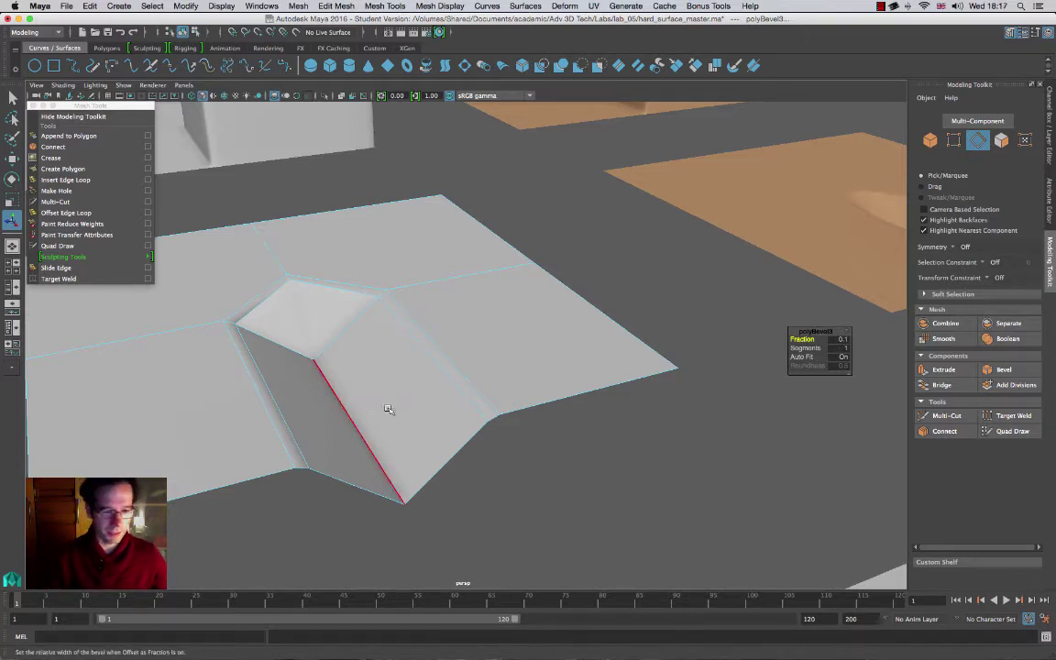
Step: Examine the beveled groove rim up close and in smooth preview, and return to the unsmoothed cage
alt+drag(387, 413, 410, 376)
alt+middle_drag(410, 376, 532, 415)
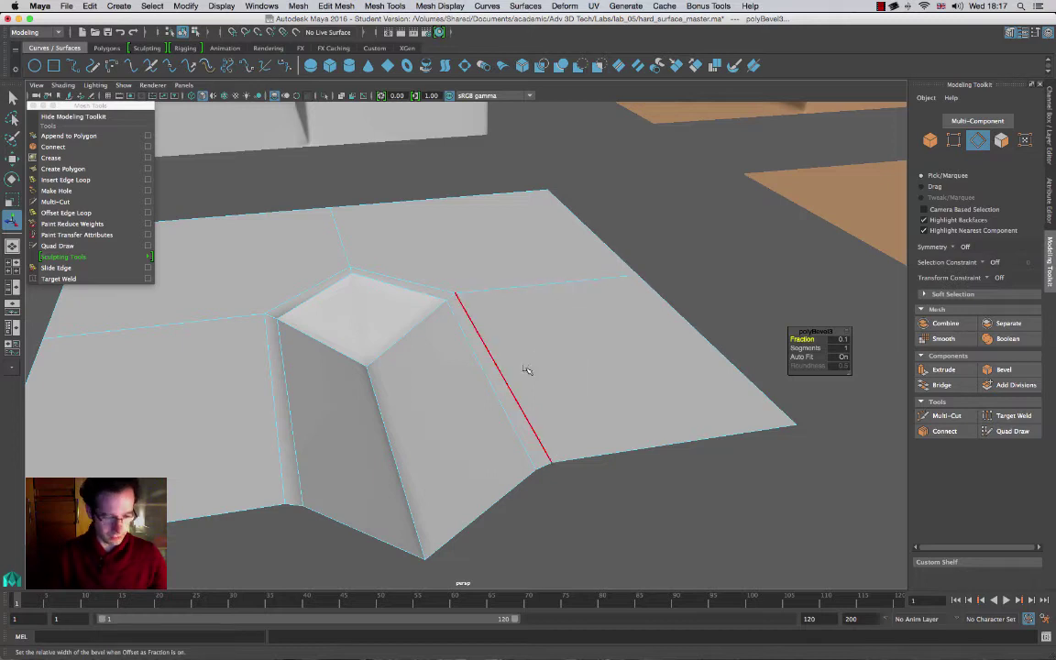
key(3)
alt+drag(536, 404, 381, 313)
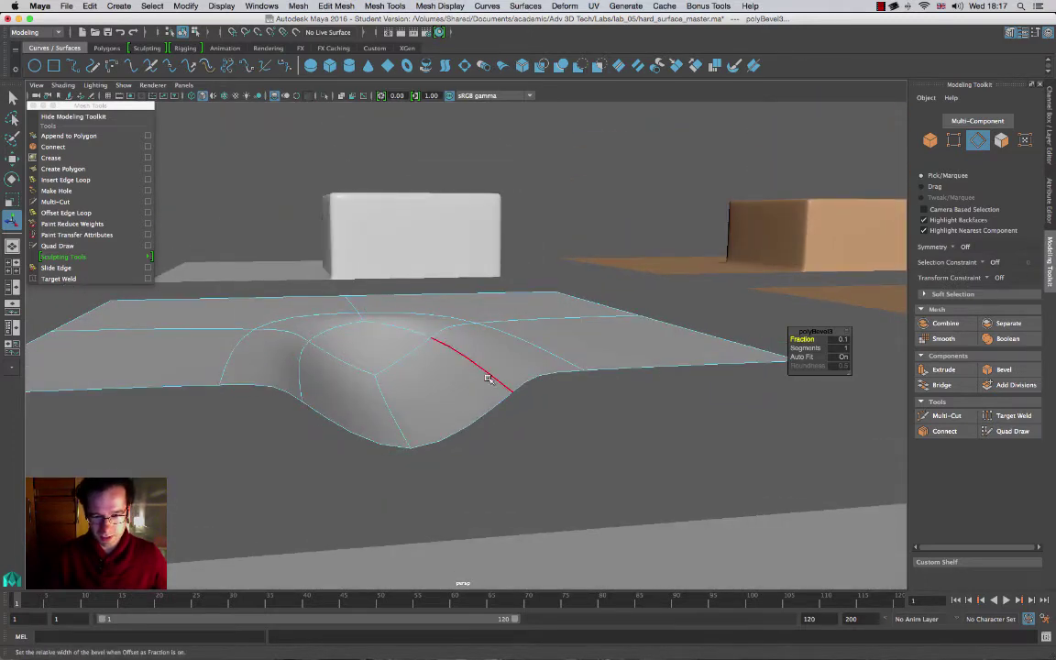
key(1)
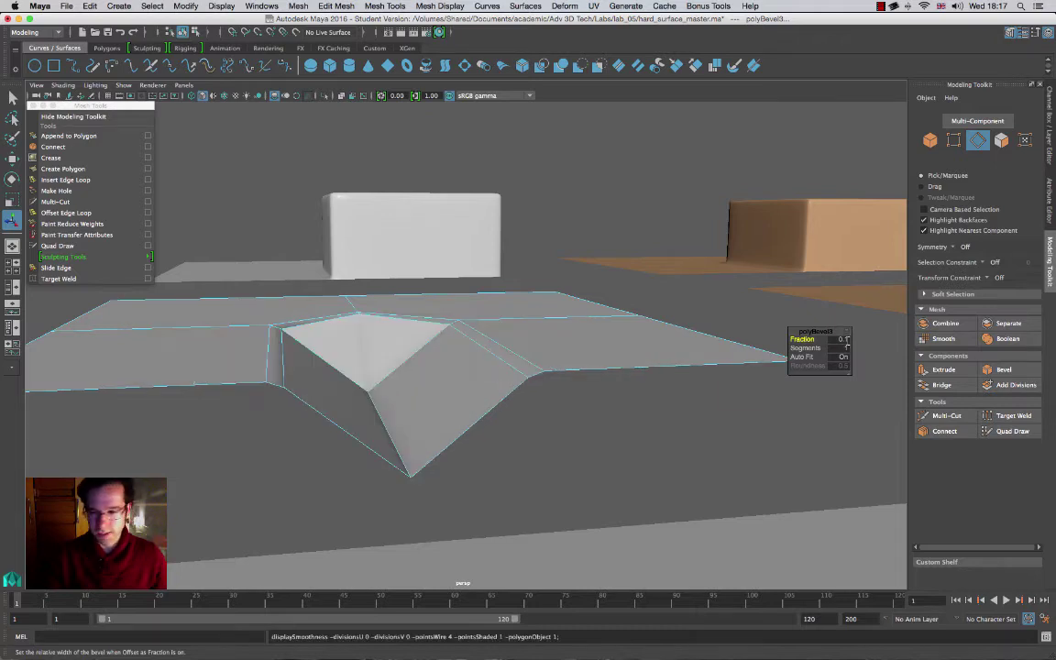
Step: Set the groove rim bevel to 2 segments and switch the plane to smooth preview
drag(806, 349, 816, 349)
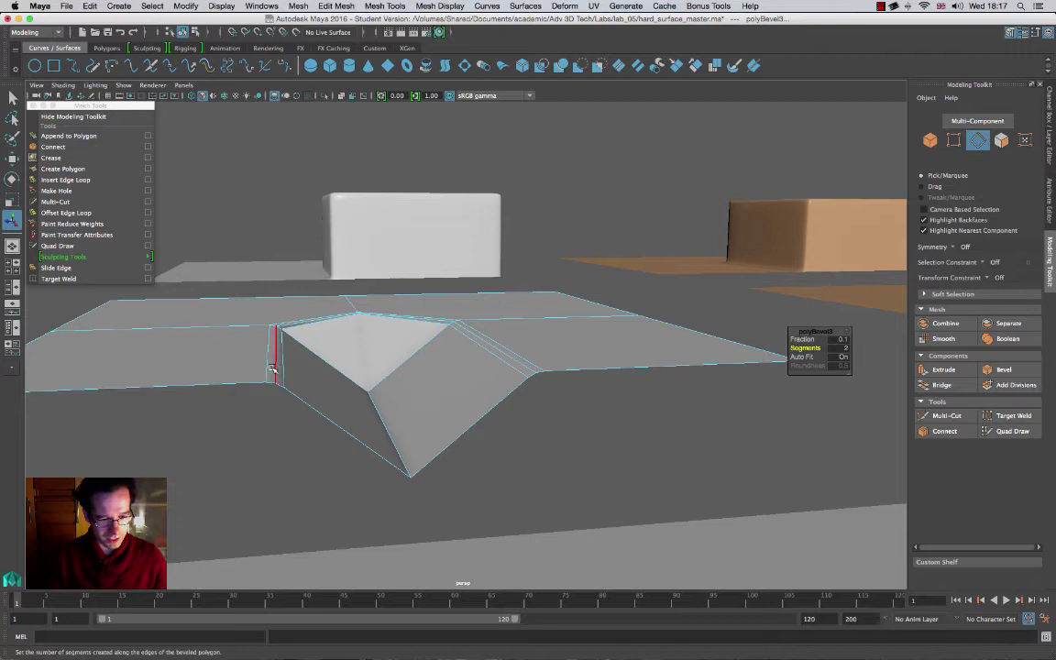
alt+drag(346, 363, 301, 408)
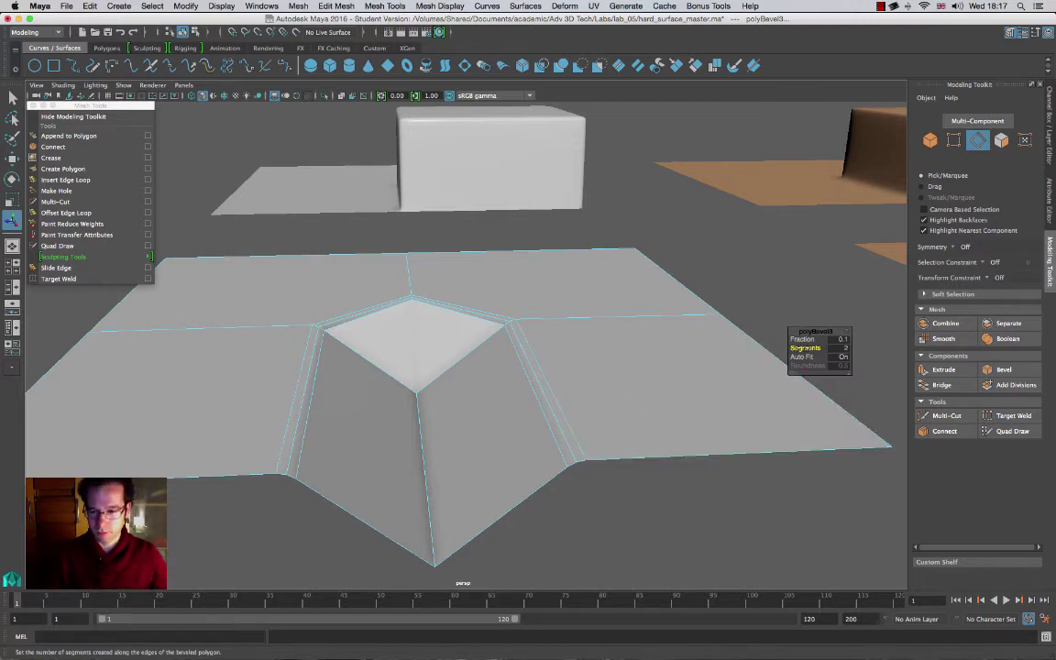
drag(808, 347, 792, 348)
middle_drag(493, 447, 613, 388)
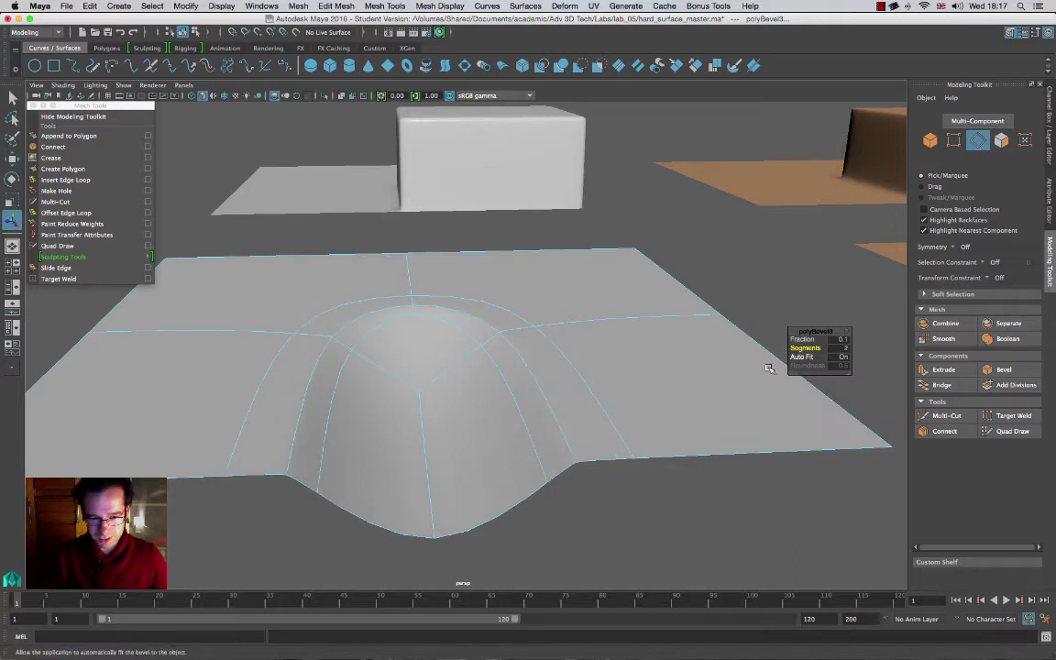
Step: Return to object mode and examine the smoothed groove's rim and end profile from several angles
alt+drag(424, 449, 190, 393)
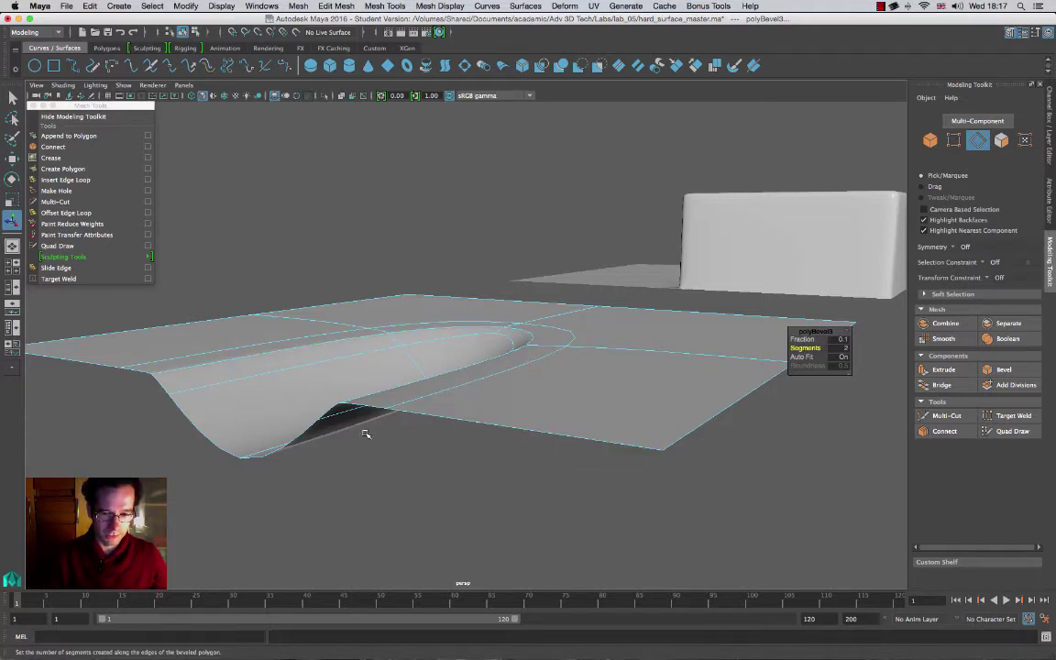
alt+drag(460, 340, 533, 407)
right_drag(516, 343, 586, 329)
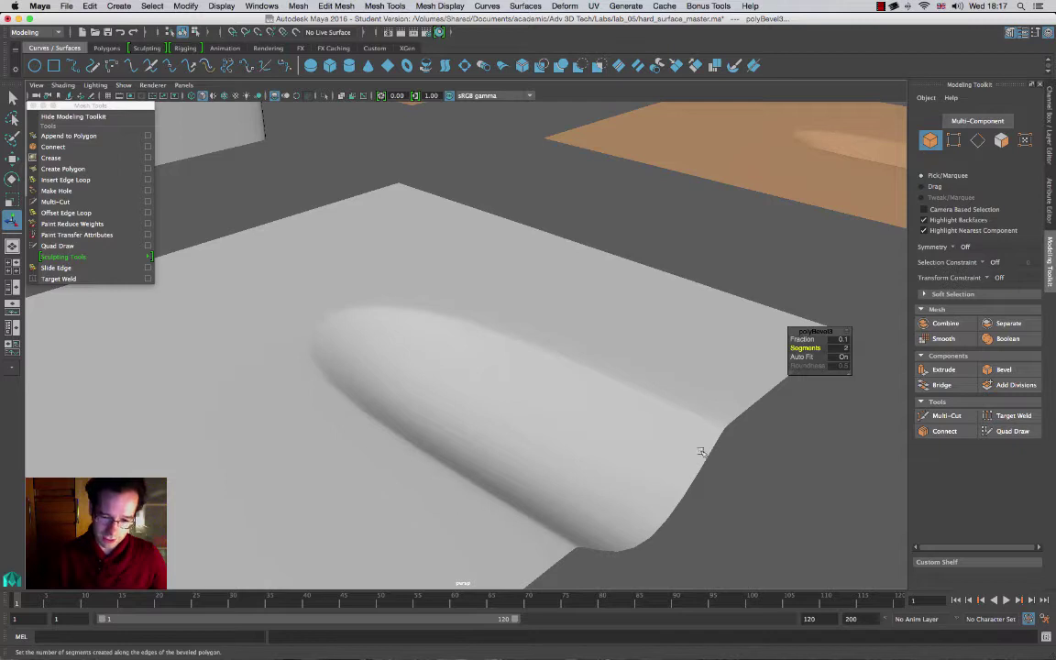
alt+drag(700, 452, 441, 471)
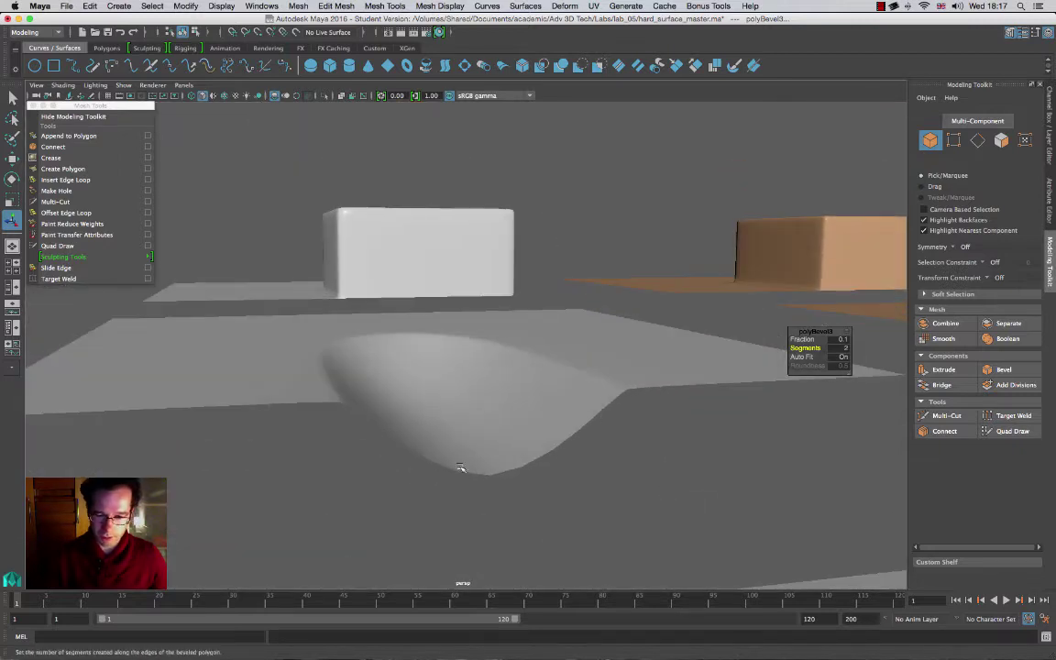
Step: Lower the edge along the groove's floor to a height of about Y -2.61 with smooth preview on
key(1)
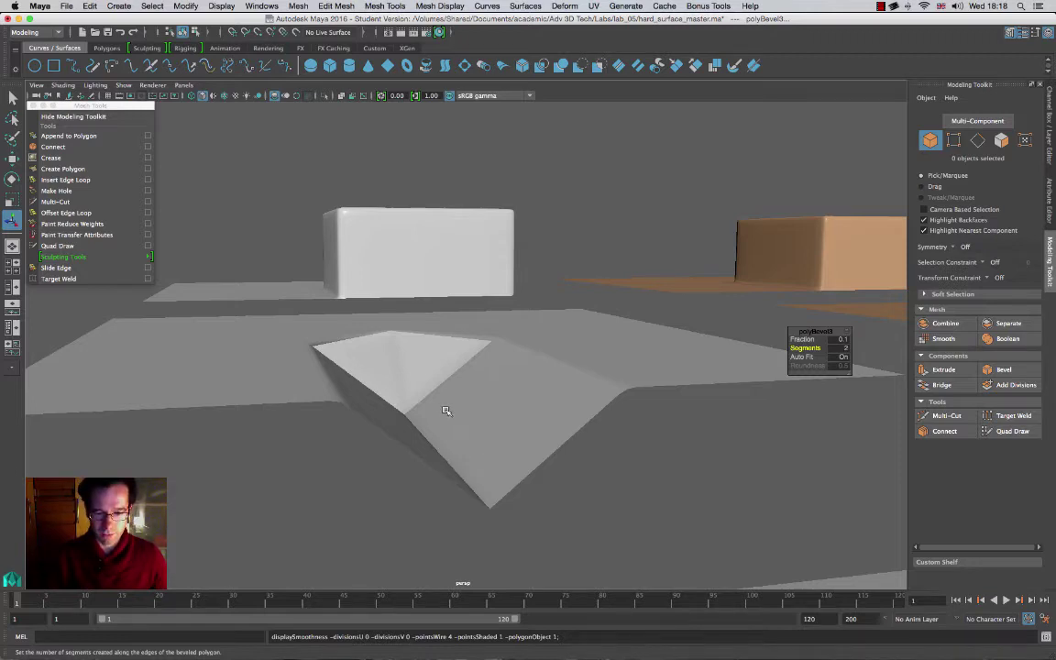
right_drag(438, 344, 438, 310)
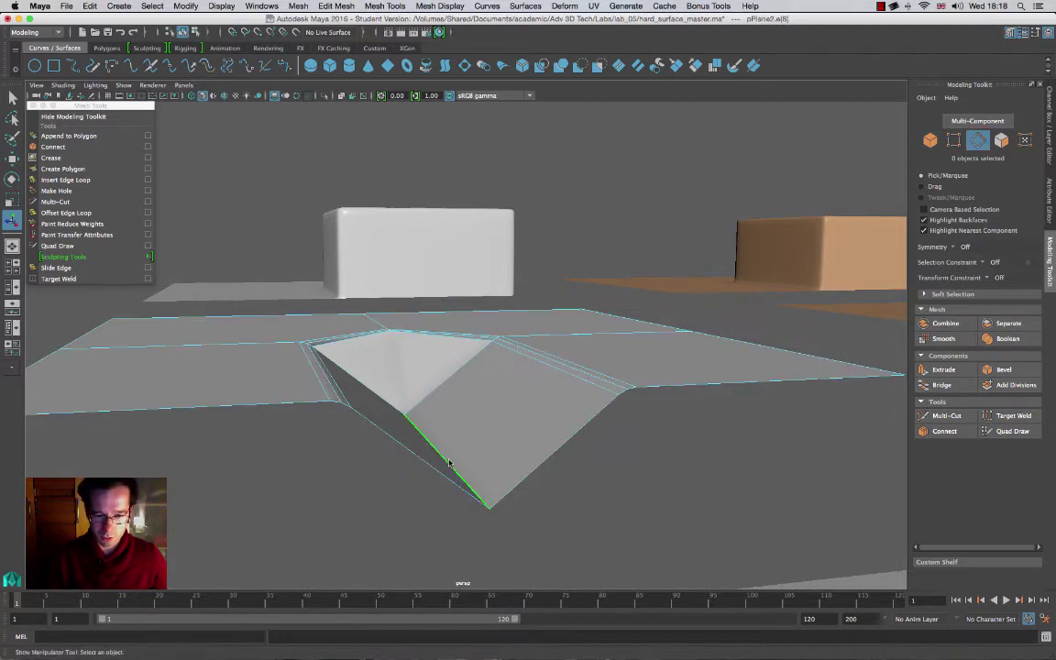
key(3)
click(449, 463)
key(w)
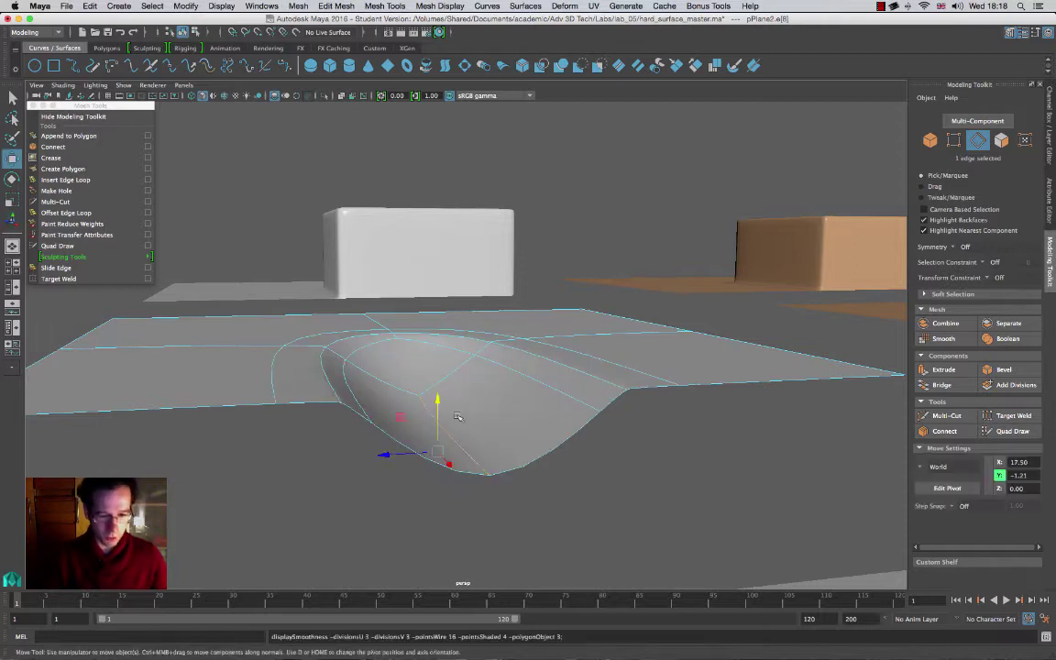
drag(438, 401, 446, 555)
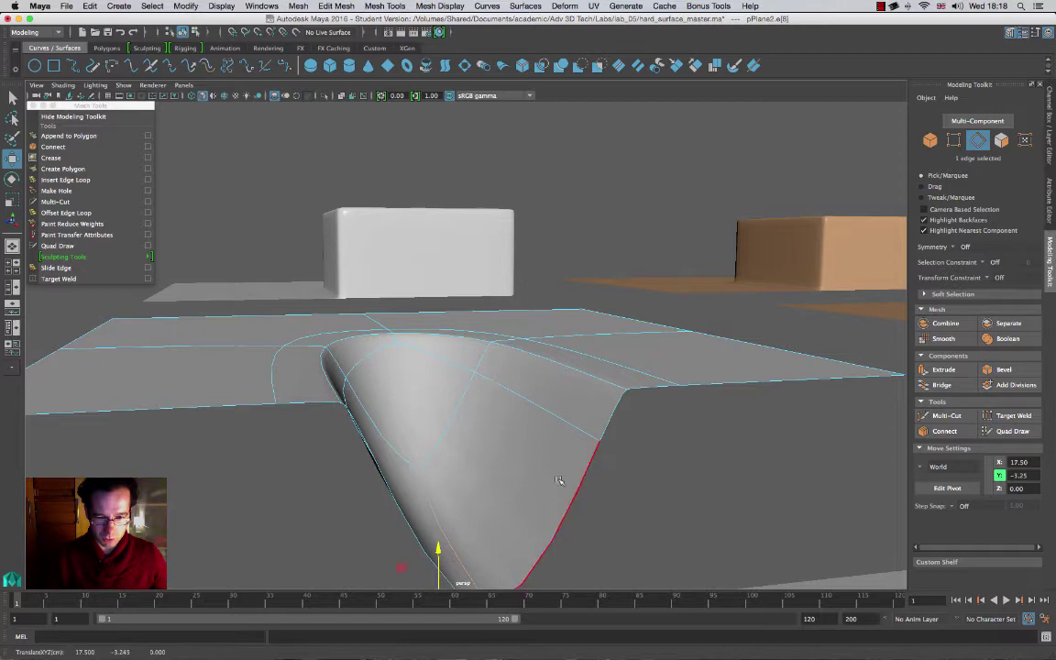
alt+right_drag(559, 479, 514, 430)
alt+drag(515, 431, 364, 410)
drag(432, 503, 550, 403)
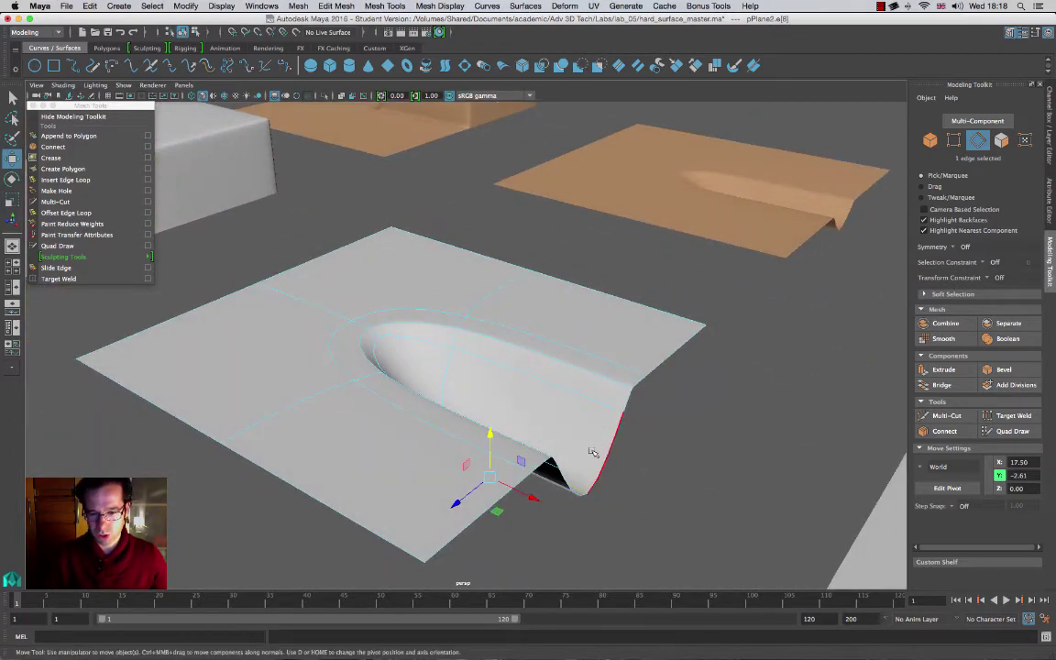
alt+drag(607, 420, 367, 404)
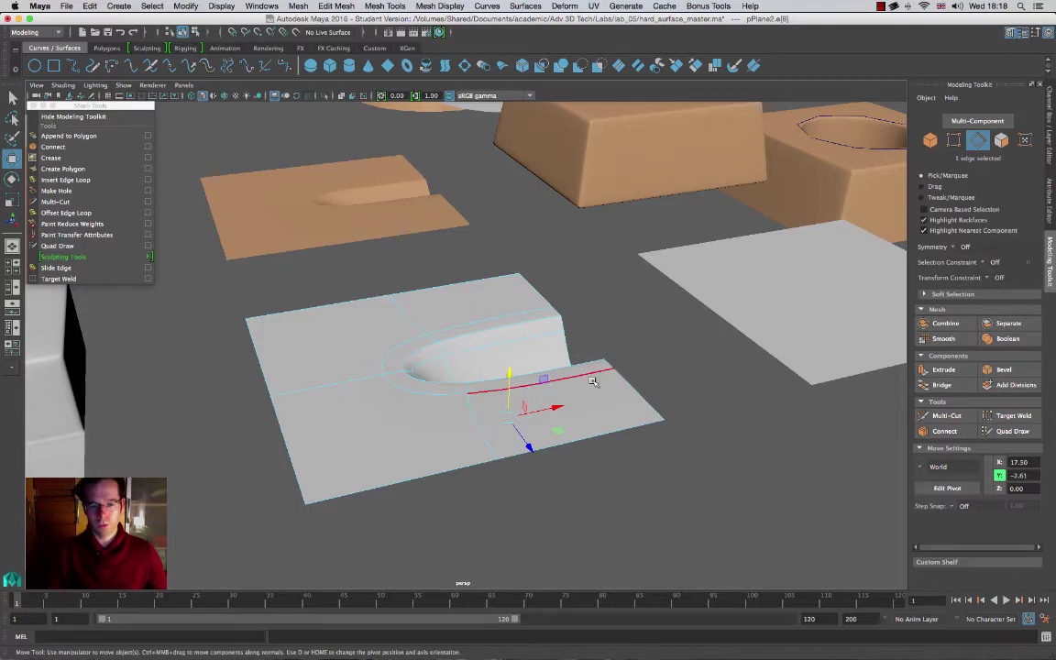
Step: Examine the two large plane faces bordering the groove's pointed end, both in the unsmoothed cage and in smooth preview
right_drag(403, 342, 406, 314)
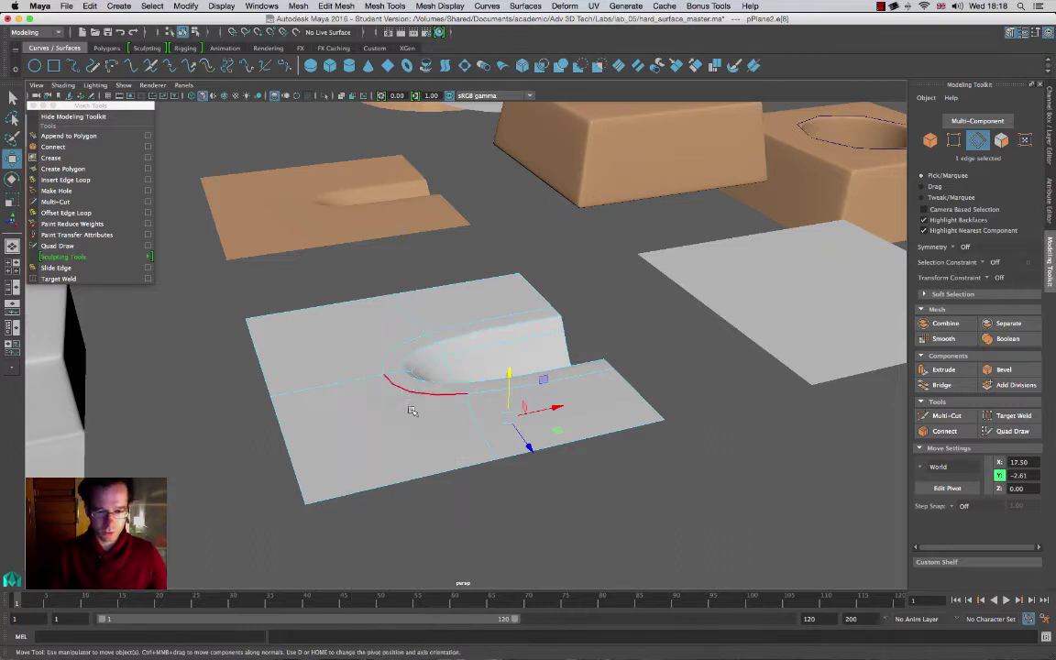
alt+drag(412, 411, 438, 318)
key(1)
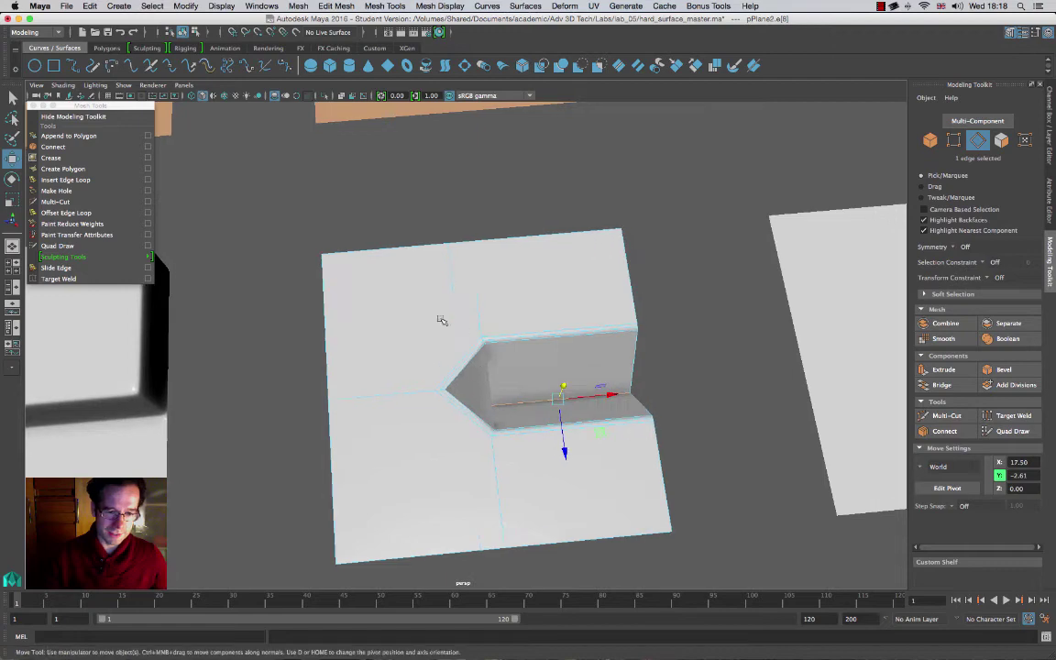
click(1001, 141)
click(403, 353)
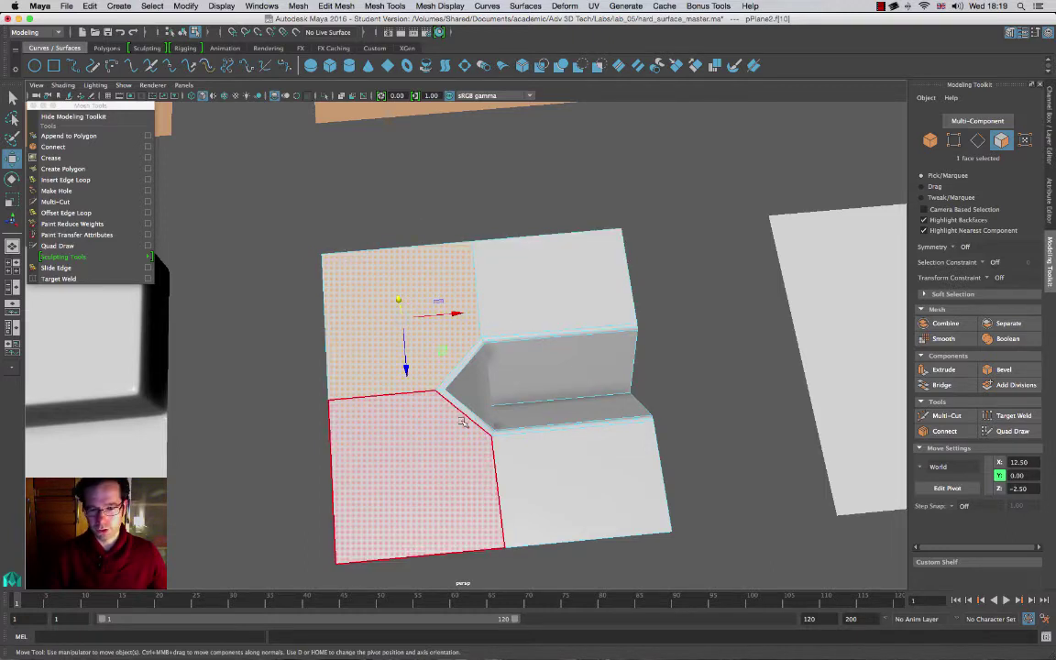
key(3)
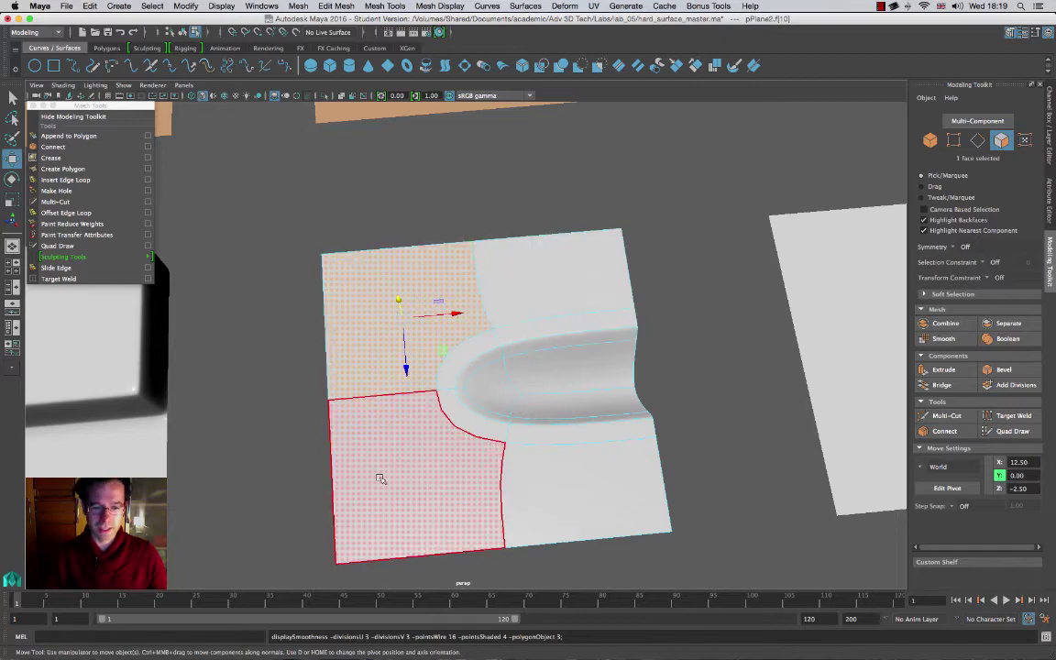
key(1)
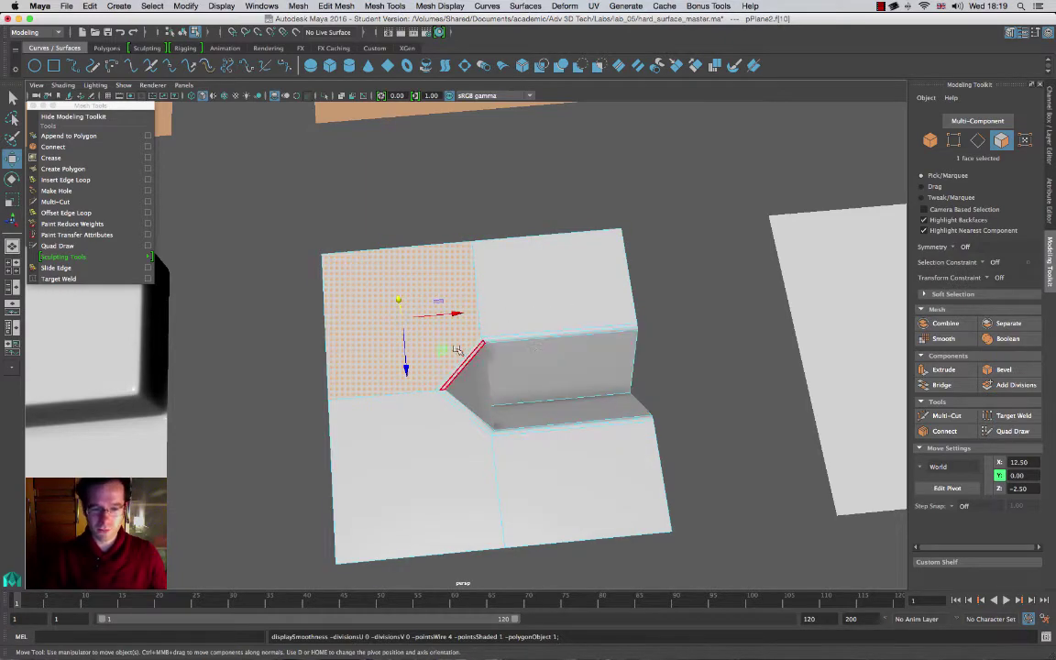
alt+middle_drag(548, 396, 618, 338)
alt+right_drag(619, 338, 635, 338)
alt+drag(535, 342, 513, 371)
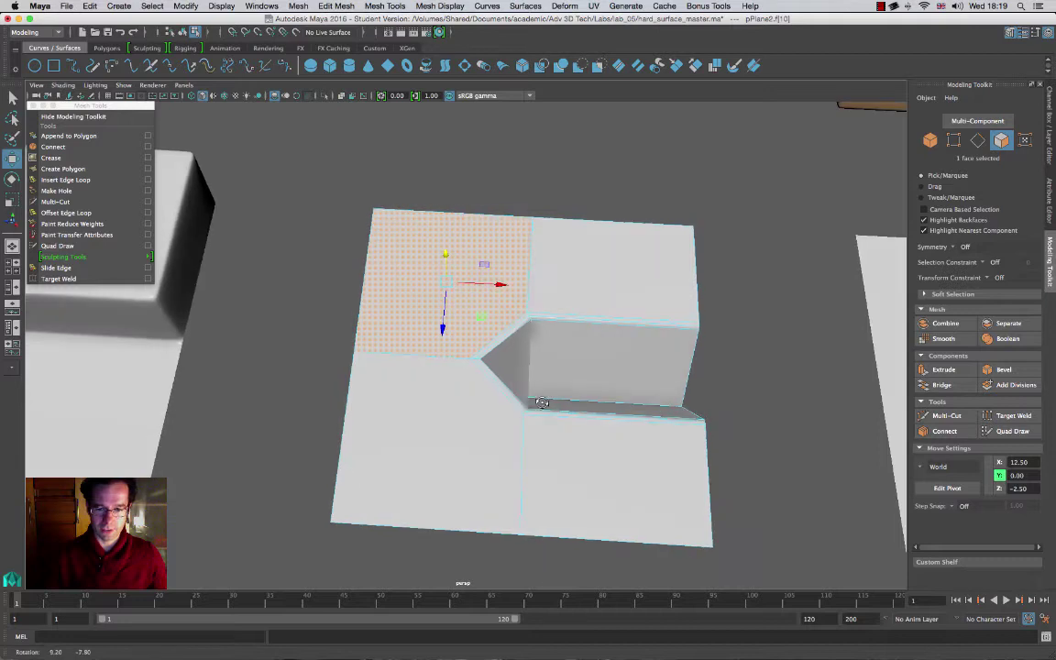
click(947, 417)
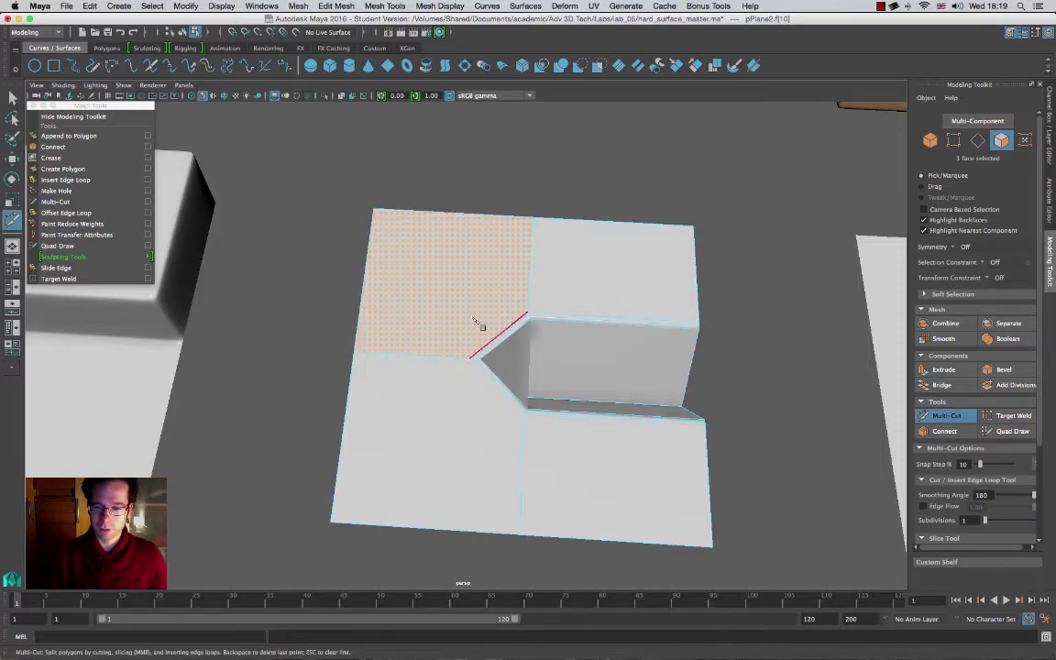
click(412, 268)
click(405, 355)
click(418, 424)
click(445, 435)
click(499, 418)
click(527, 343)
click(584, 315)
click(633, 267)
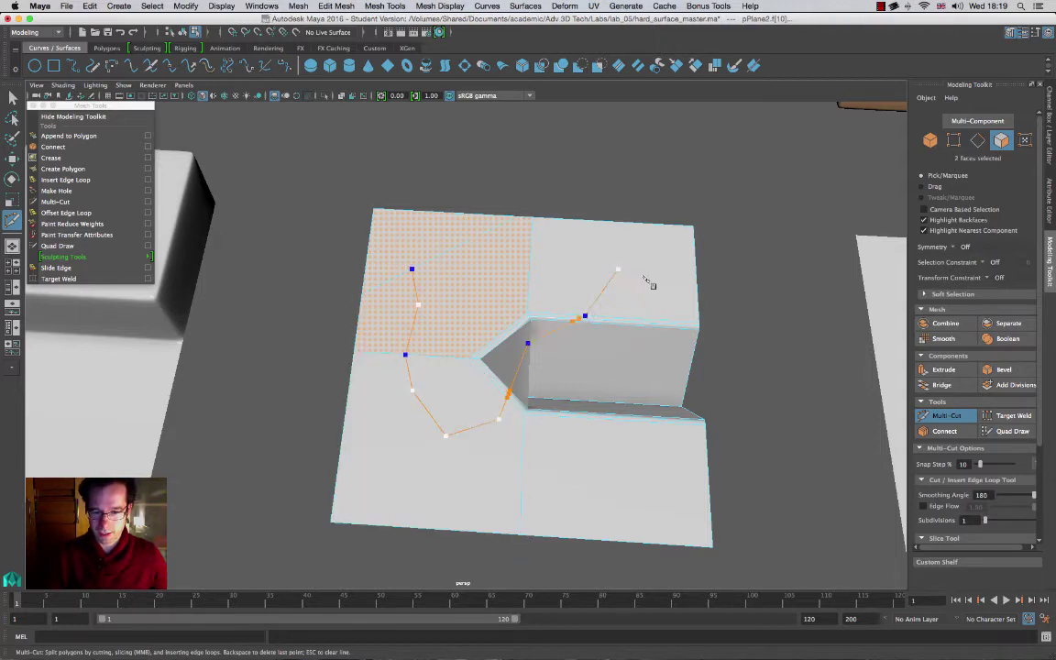
click(658, 360)
click(628, 403)
click(565, 488)
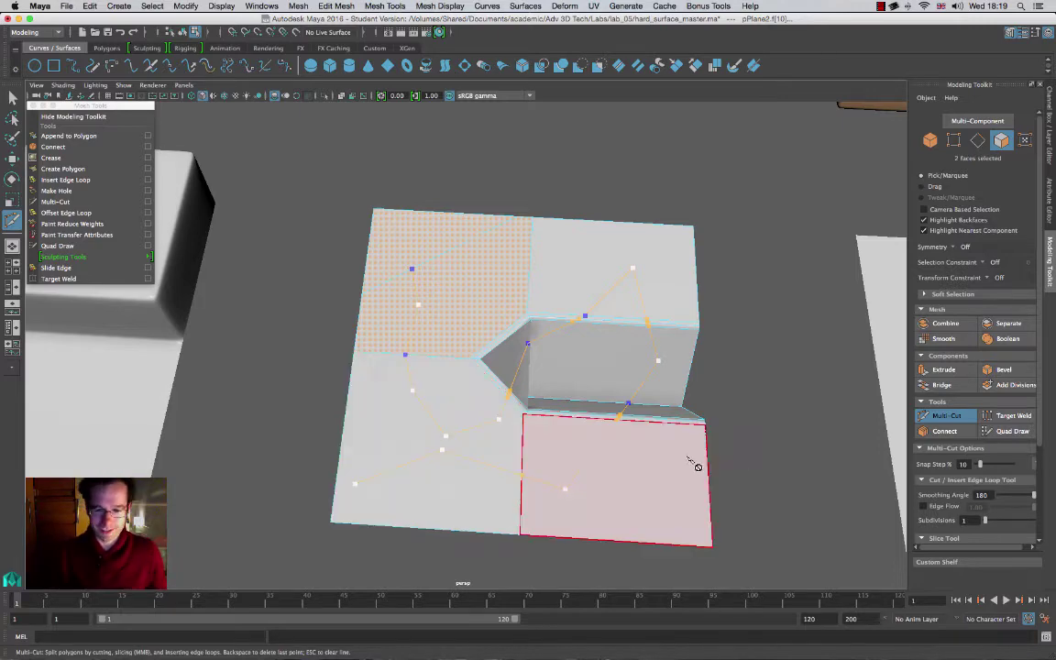
alt+drag(694, 462, 679, 440)
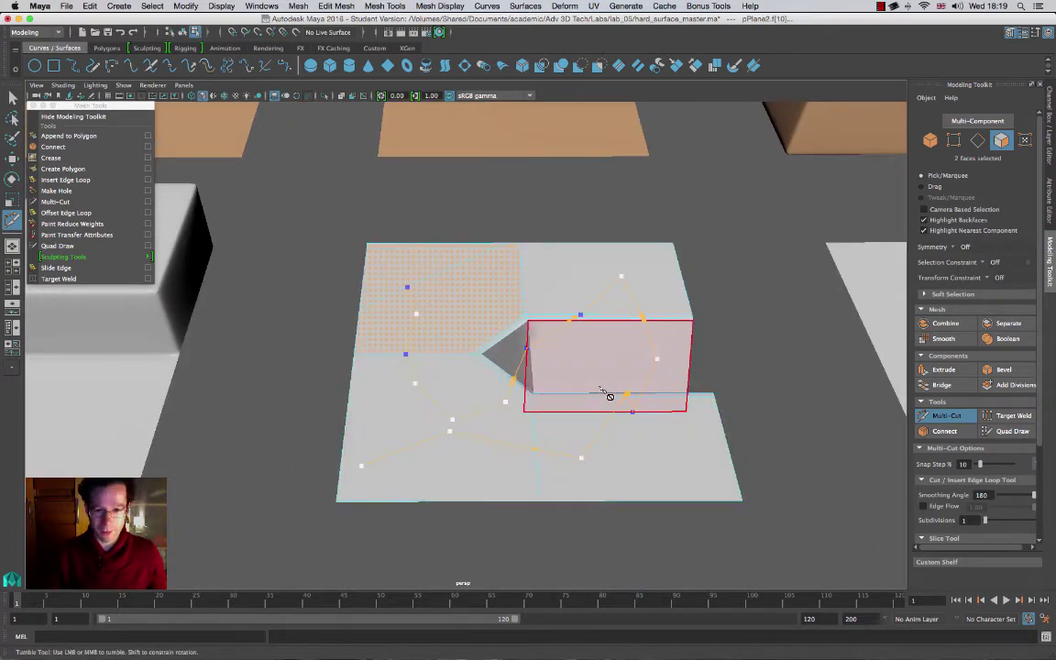
key(ctrl+z)
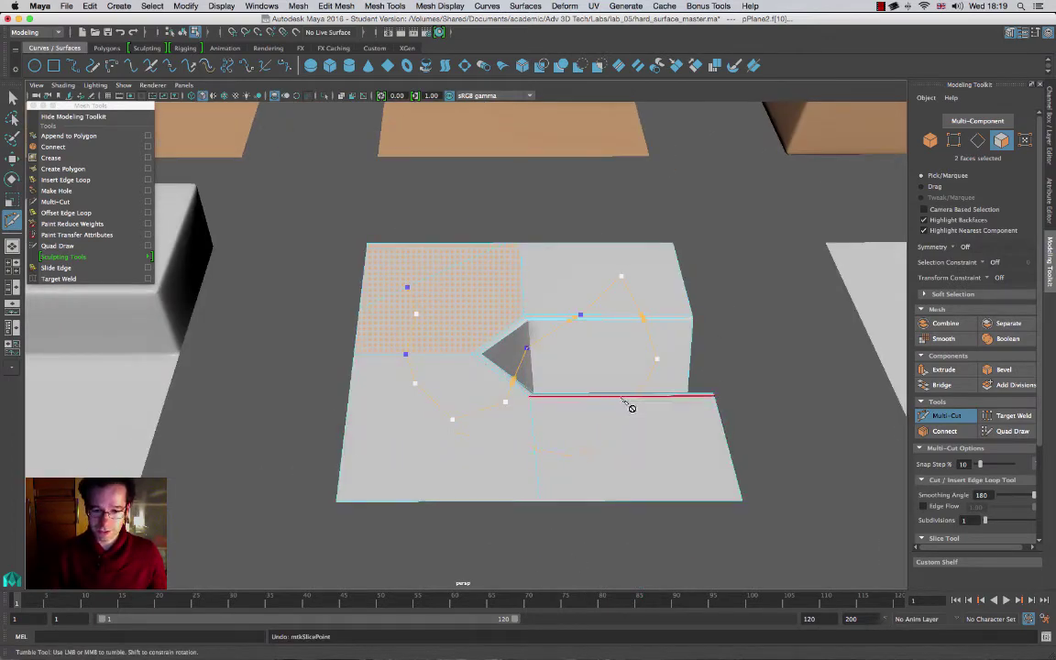
key(Escape)
key(ctrl+z)
key(ctrl+z)
key(ctrl+z)
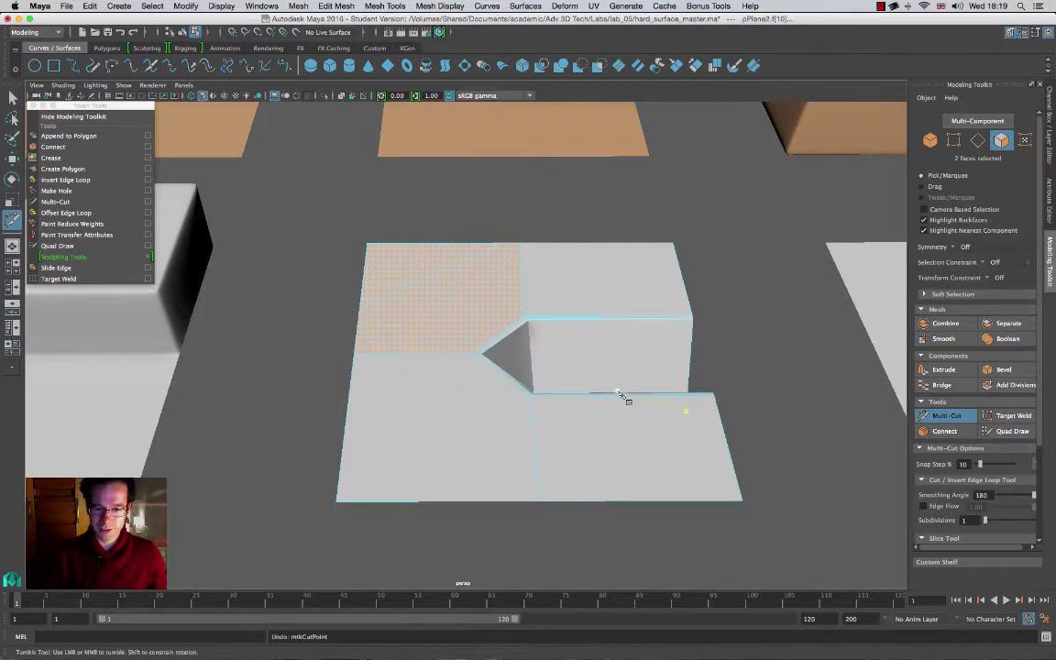
Step: Multi-Cut the far face beside the groove's pointed end, from the plane's outer border to the rim's tip vertex, and check both resulting faces
alt+drag(535, 358, 415, 228)
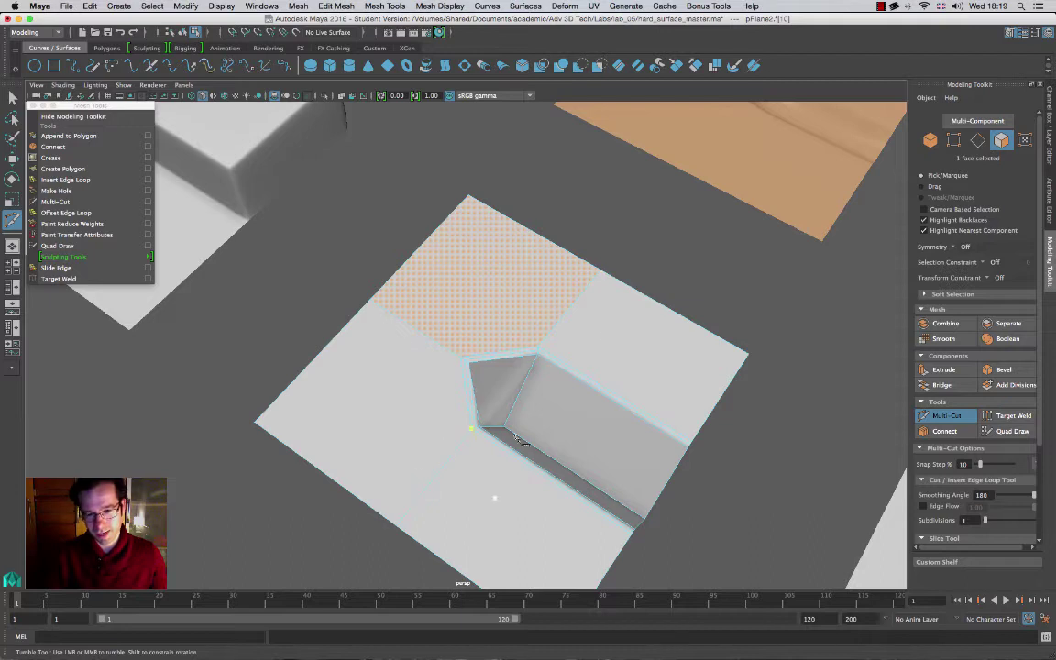
alt+drag(474, 380, 556, 378)
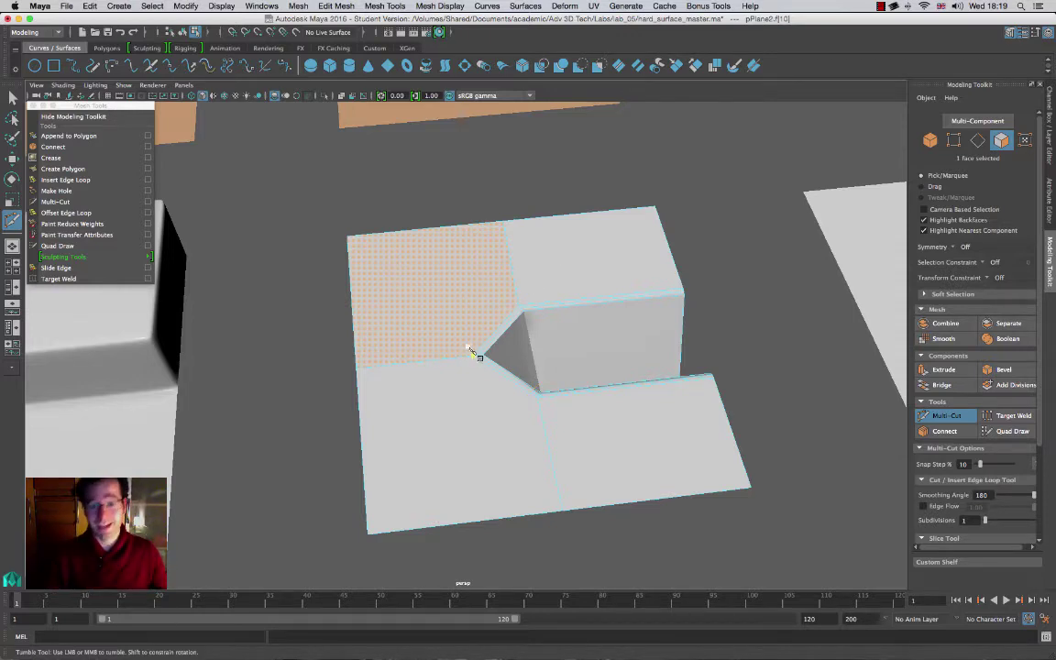
alt+right_drag(473, 360, 664, 433)
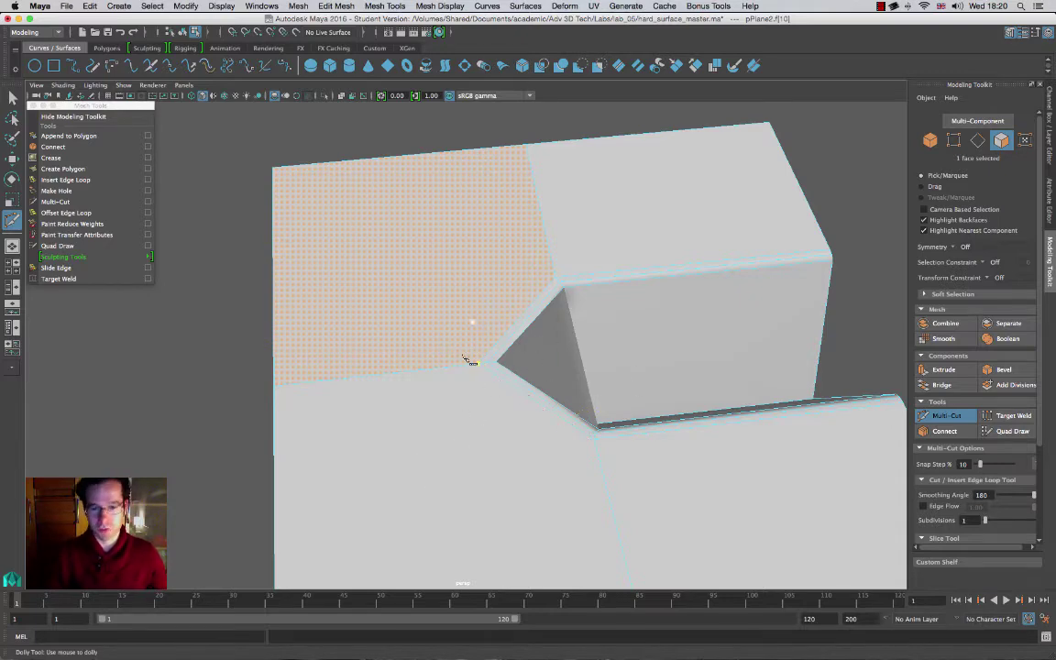
alt+right_drag(479, 286, 535, 321)
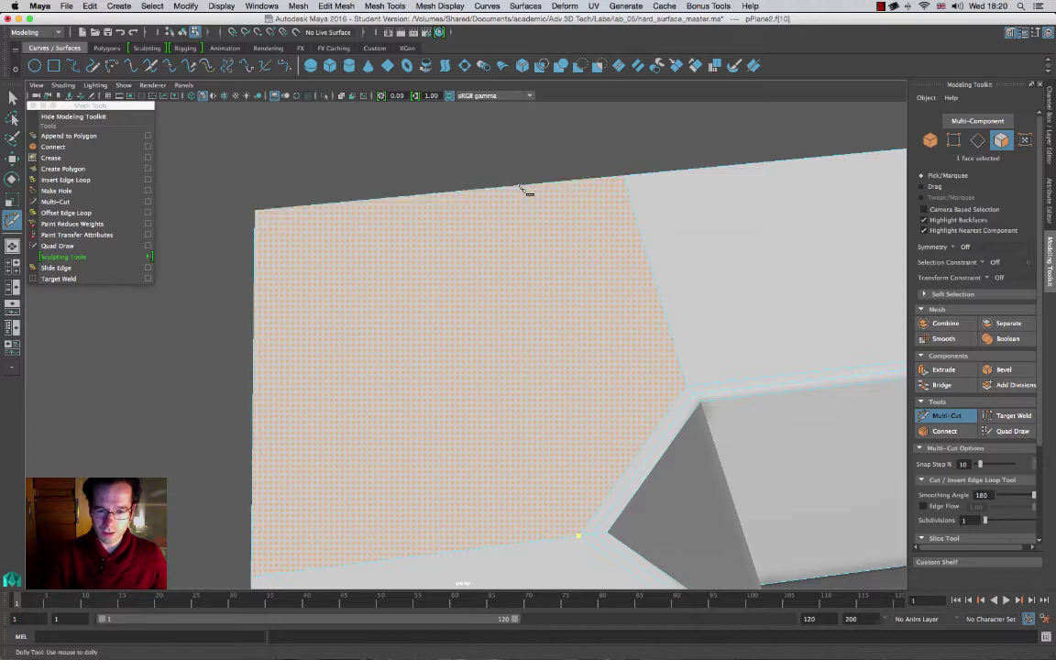
mouse_move(524, 190)
mouse_down()
mouse_move(537, 181)
mouse_move(455, 203)
mouse_move(447, 195)
mouse_move(454, 205)
mouse_move(545, 200)
mouse_move(527, 206)
mouse_up()
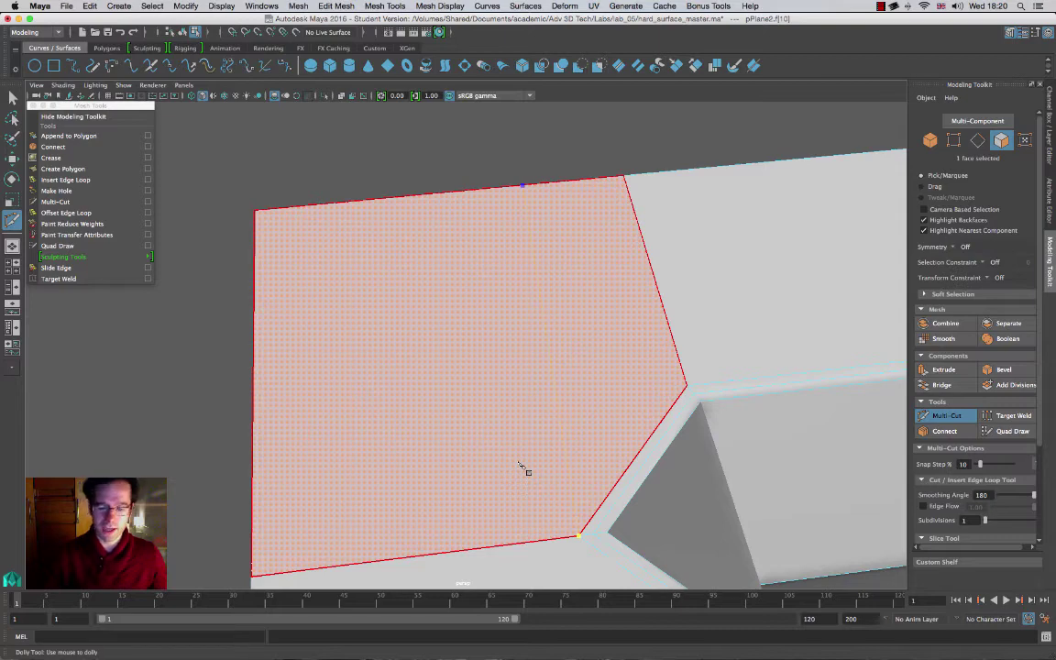
key(Return)
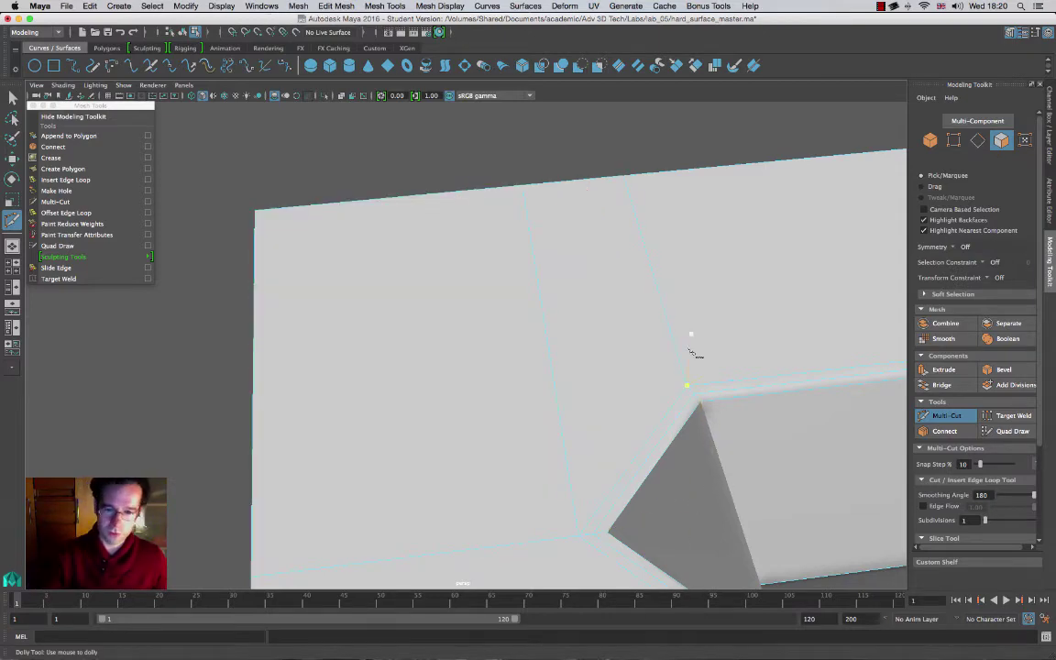
right_drag(547, 311, 552, 292)
key(w)
click(495, 333)
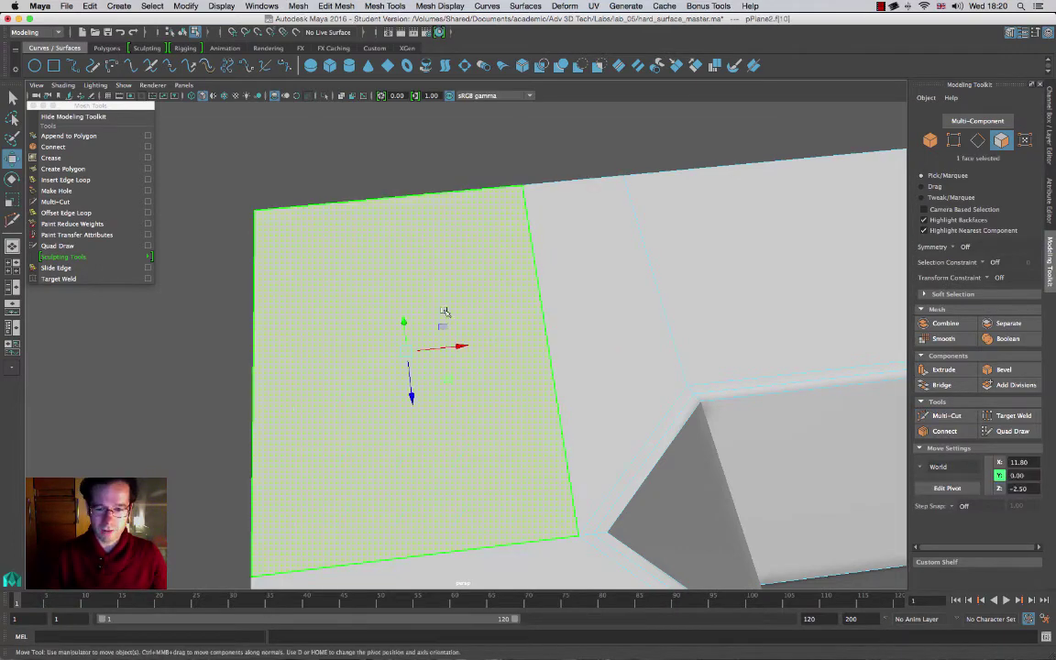
click(657, 344)
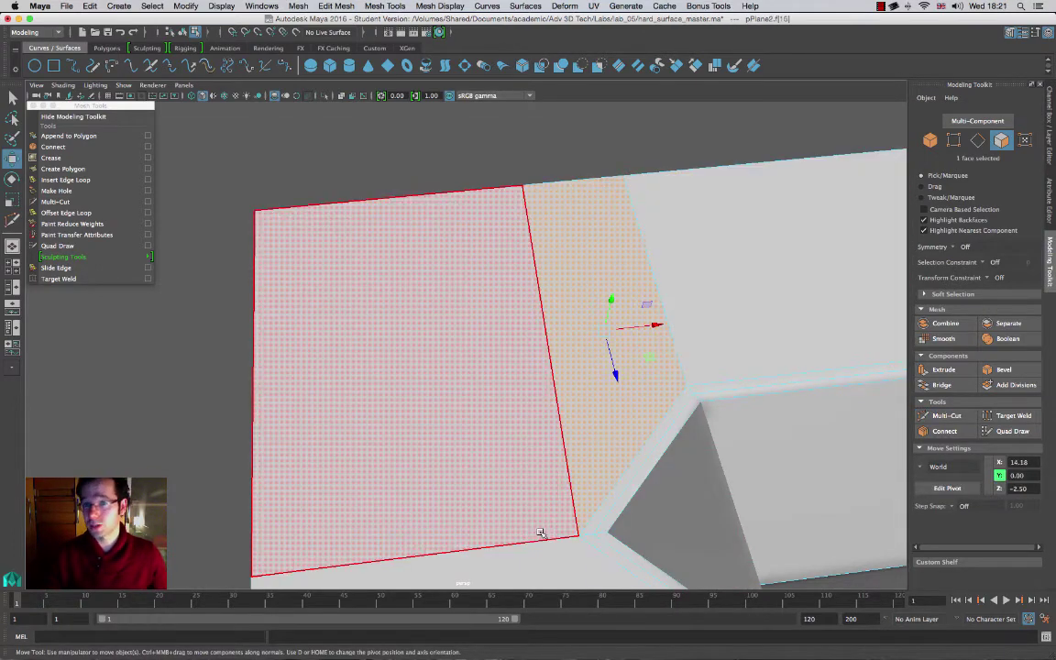
Step: Multi-Cut the matching face on the near side, from the rim's tip vertex to the plane's near border
alt+right_drag(660, 412, 513, 321)
alt+middle_drag(605, 399, 551, 257)
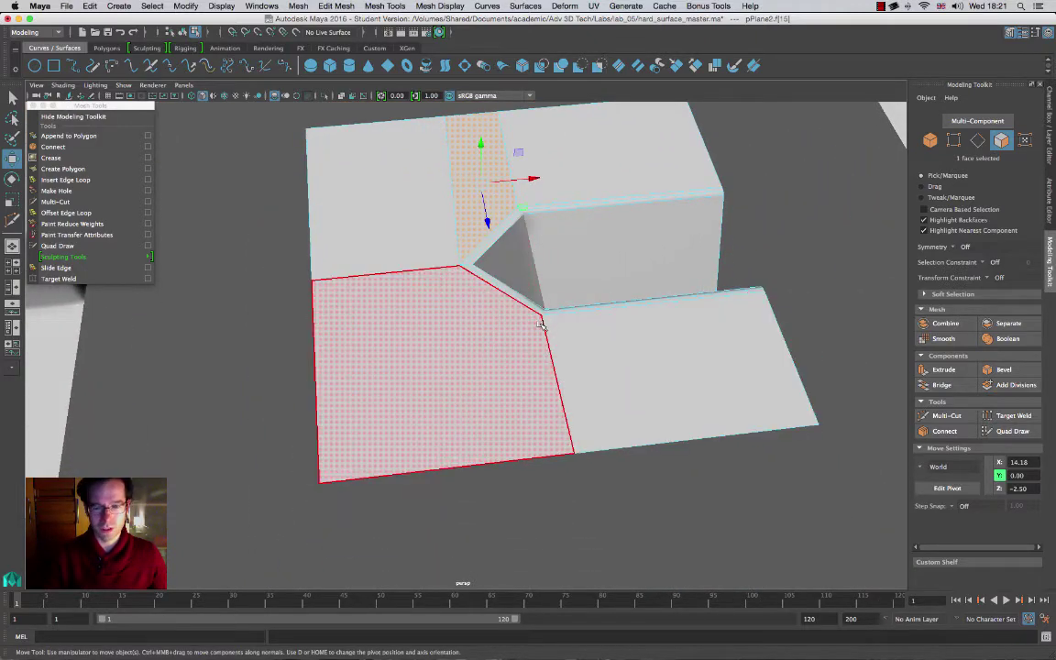
click(959, 418)
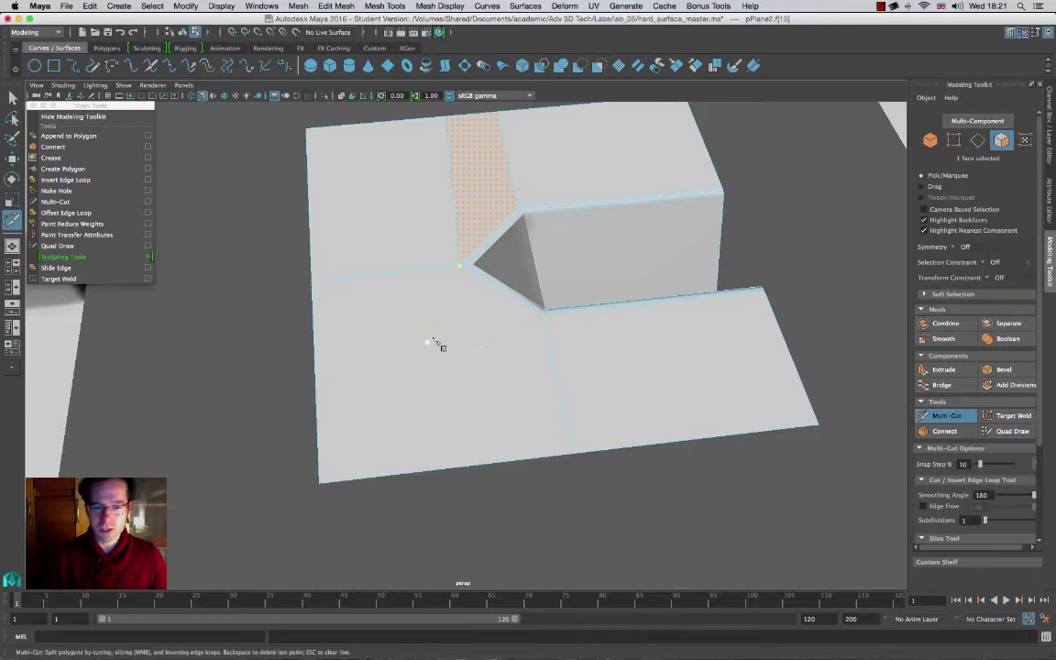
click(459, 267)
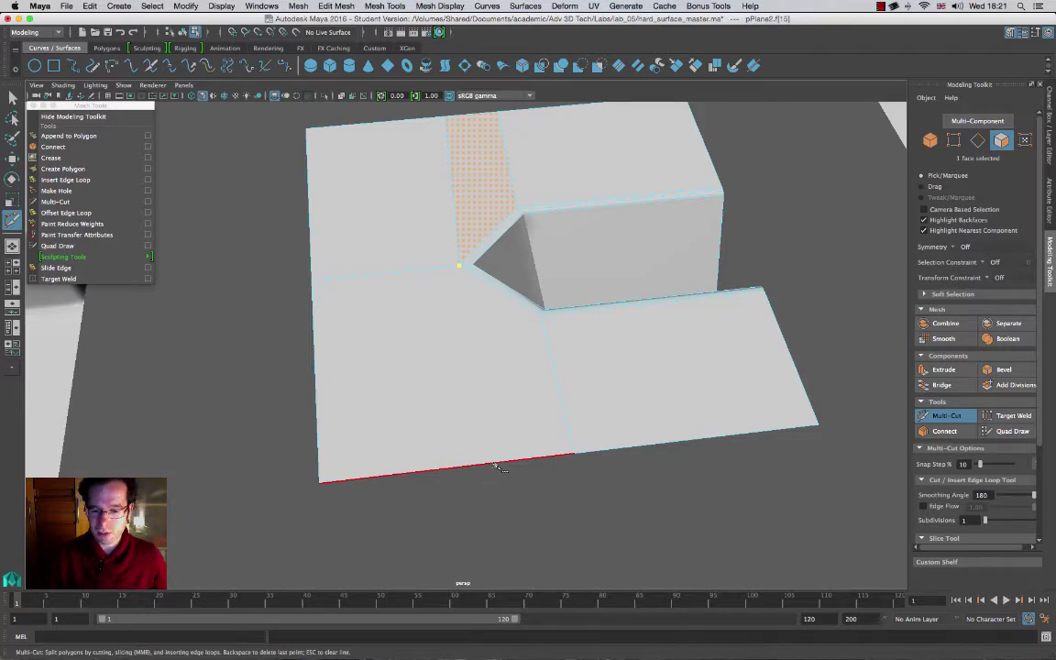
mouse_move(495, 465)
mouse_down()
mouse_move(379, 475)
mouse_move(483, 465)
mouse_up()
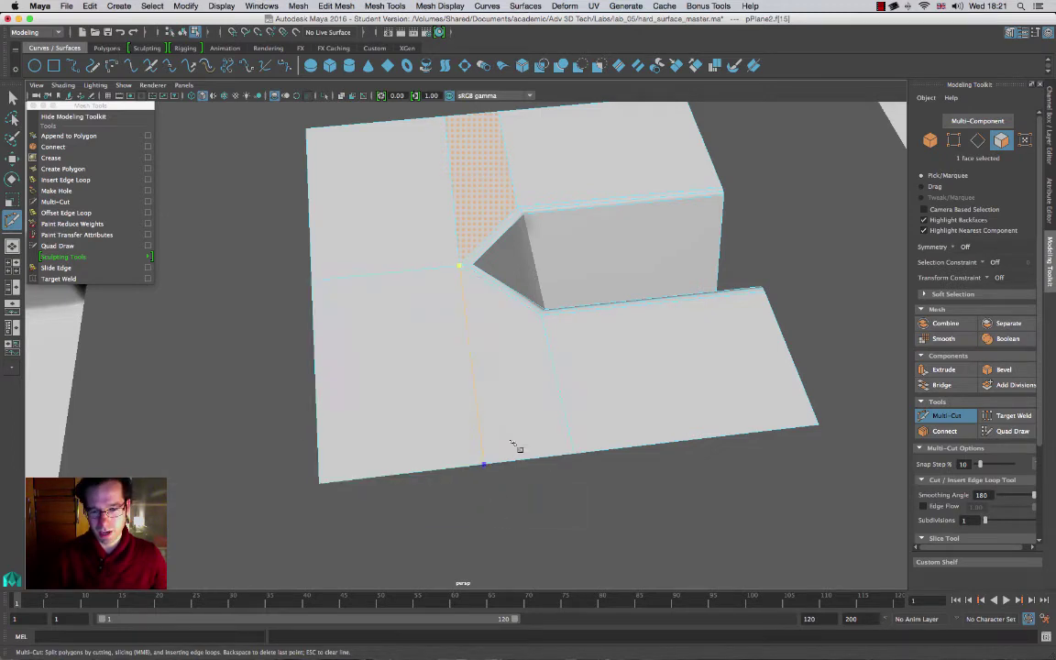
key(Return)
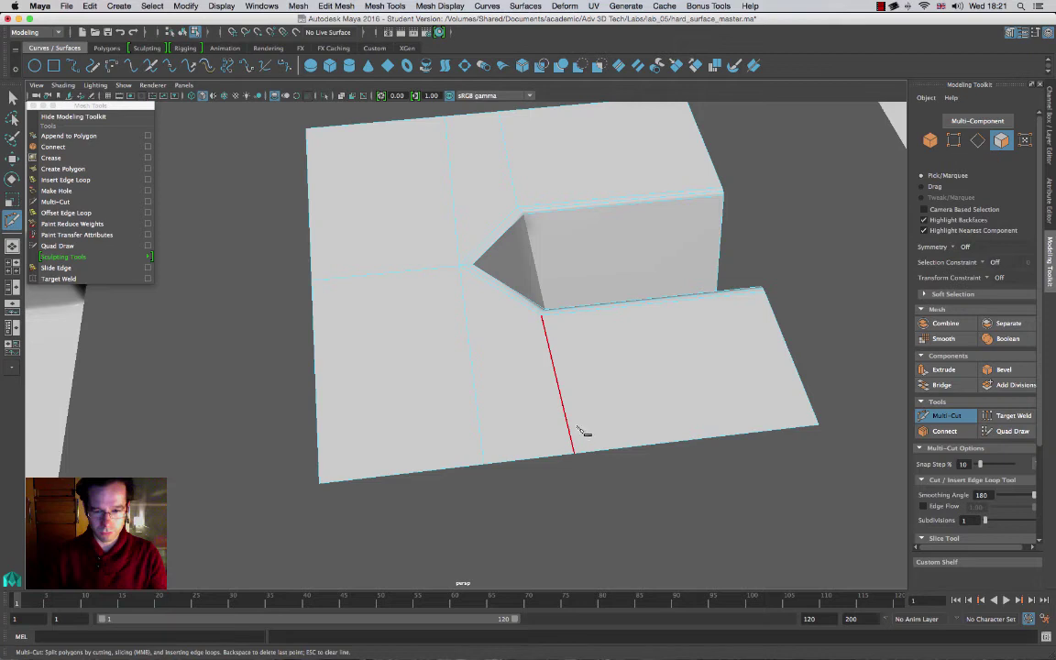
Step: Switch the grooved plane to smooth preview and isolate it as an object in the view
key(3)
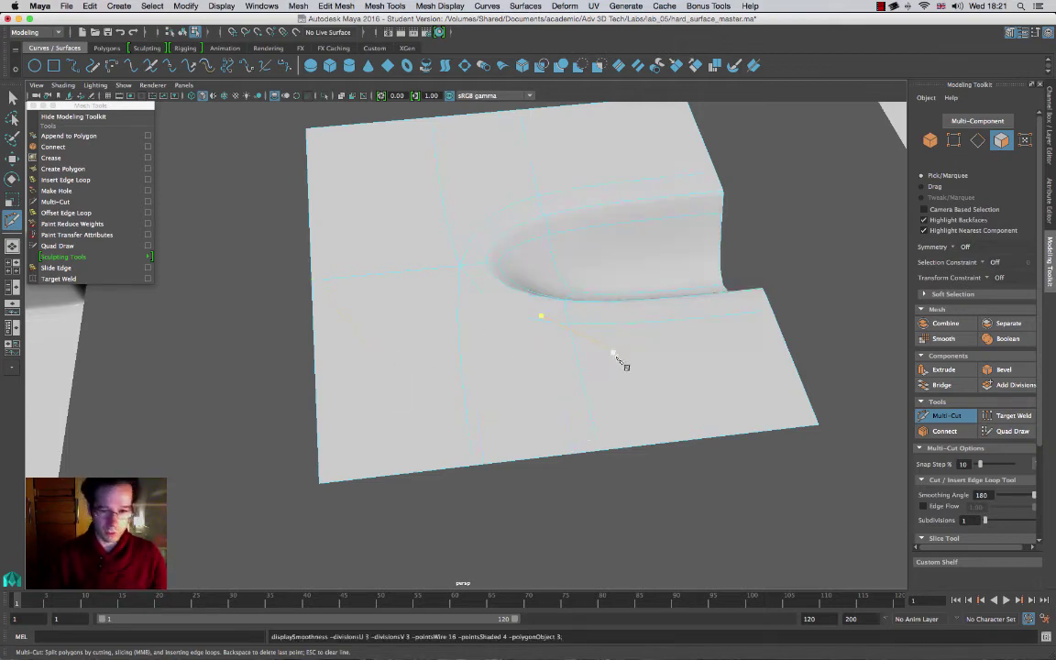
alt+right_drag(672, 370, 531, 316)
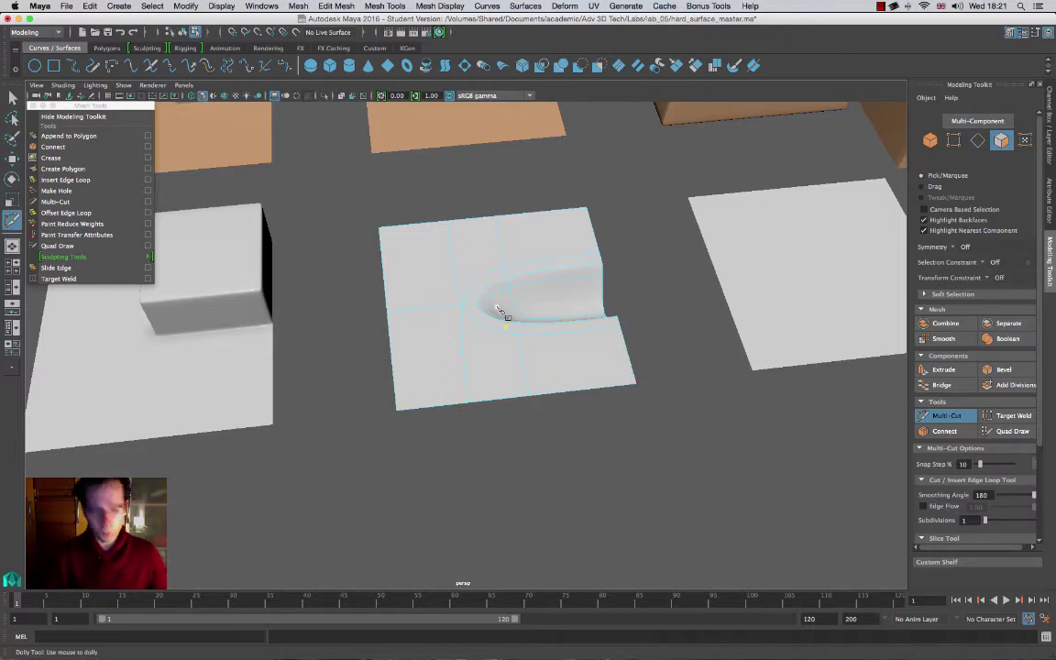
key(w)
right_drag(524, 301, 541, 278)
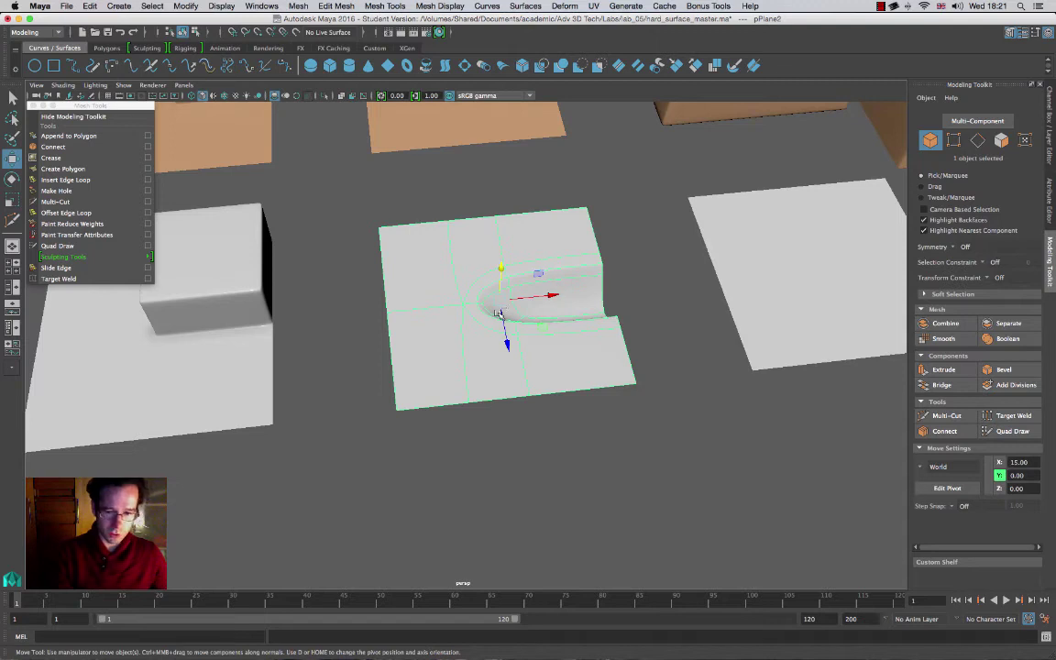
key(ctrl+1)
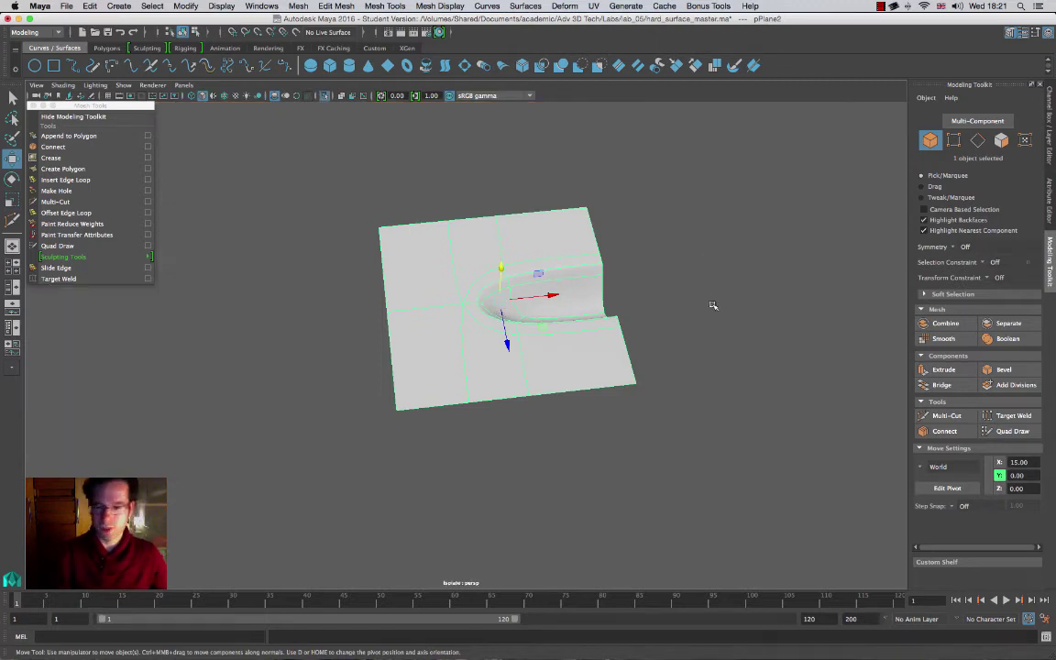
Step: Extrude the grooved plane's border edges at the groove's open end outward to lengthen the groove
alt+middle_drag(681, 329, 556, 356)
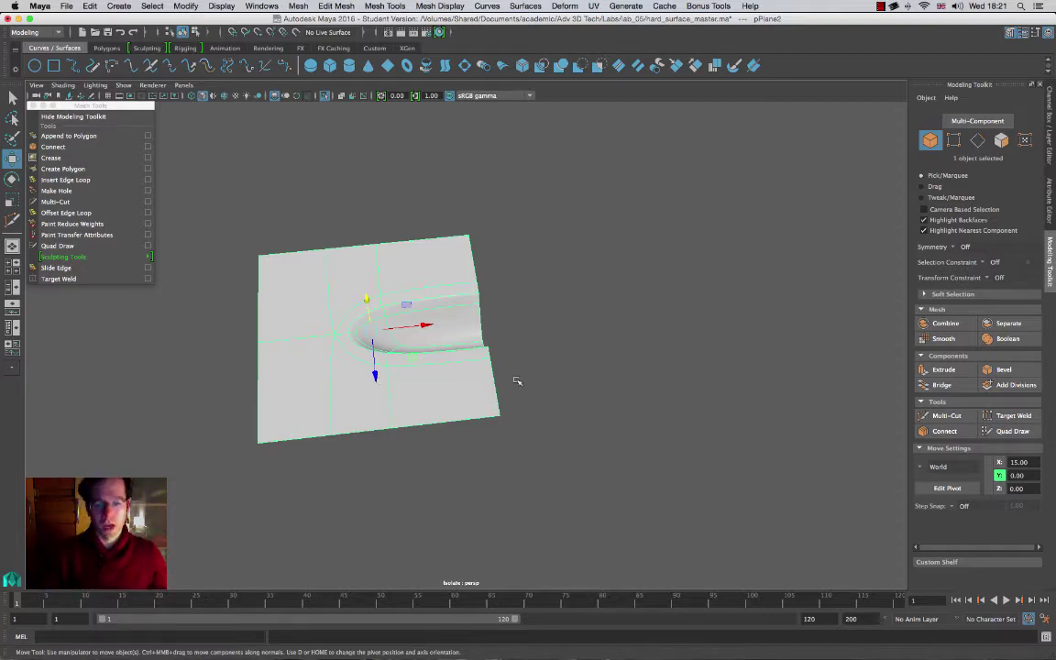
right_drag(449, 346, 452, 313)
double_click(481, 324)
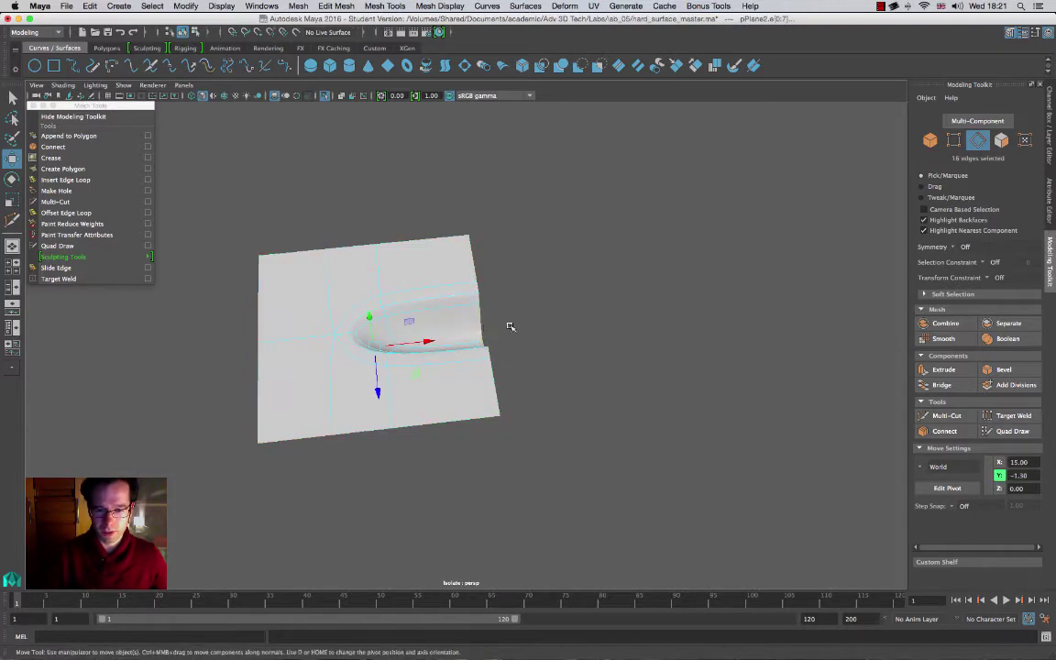
click(488, 334)
alt+drag(488, 334, 444, 403)
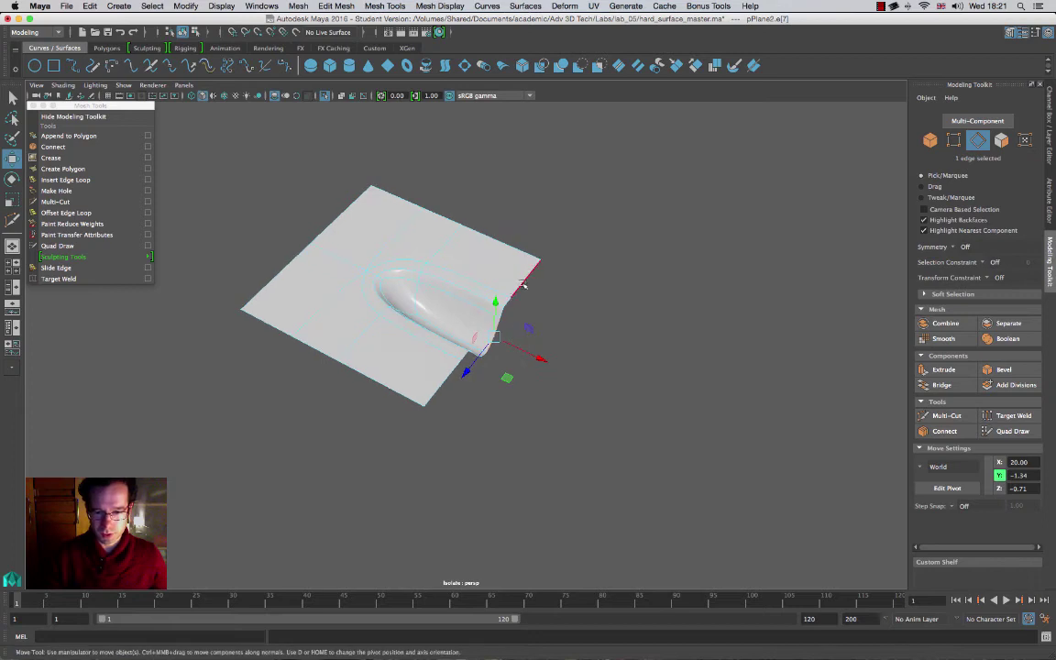
double_click(440, 389)
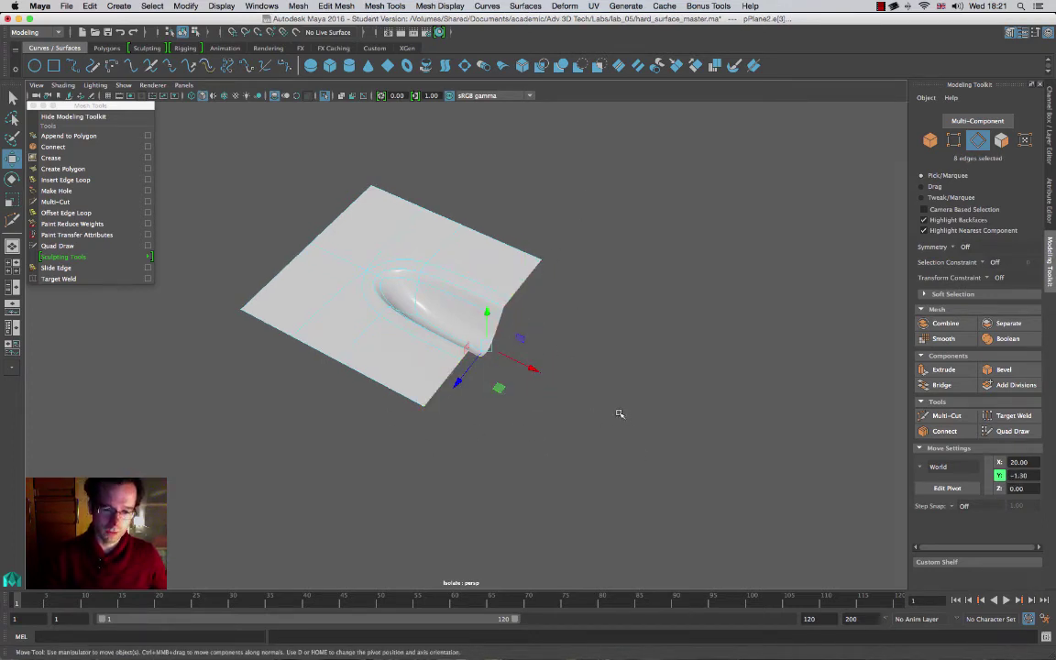
click(944, 369)
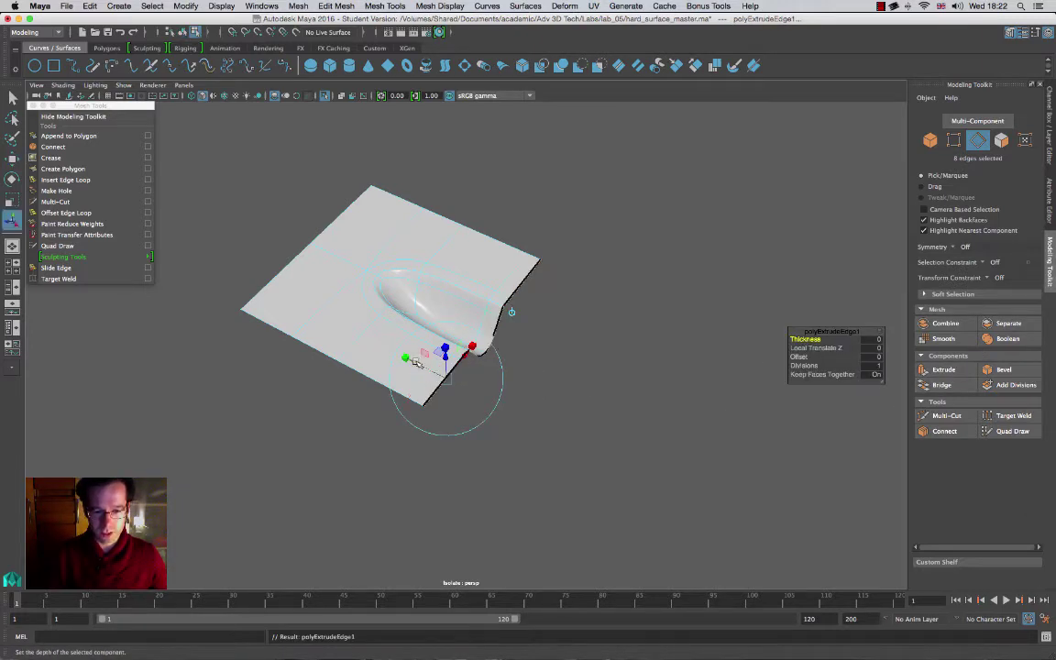
drag(417, 362, 705, 483)
Step: Repeat the border-edge extrusion twice more, continuing the groove into a long straight channel
key(g)
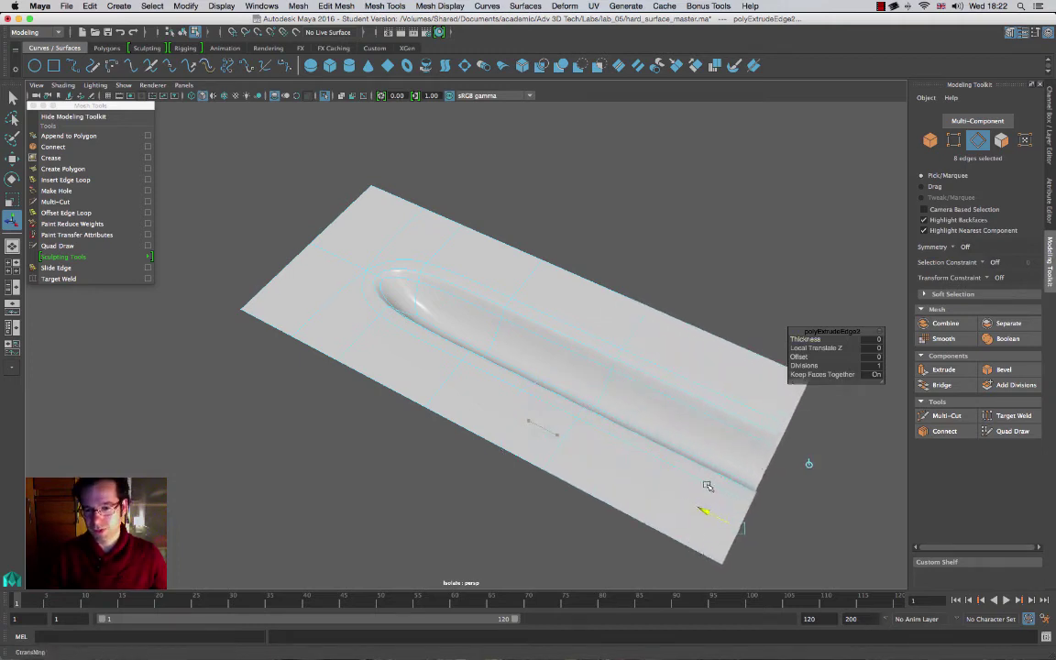
alt+right_drag(705, 483, 545, 303)
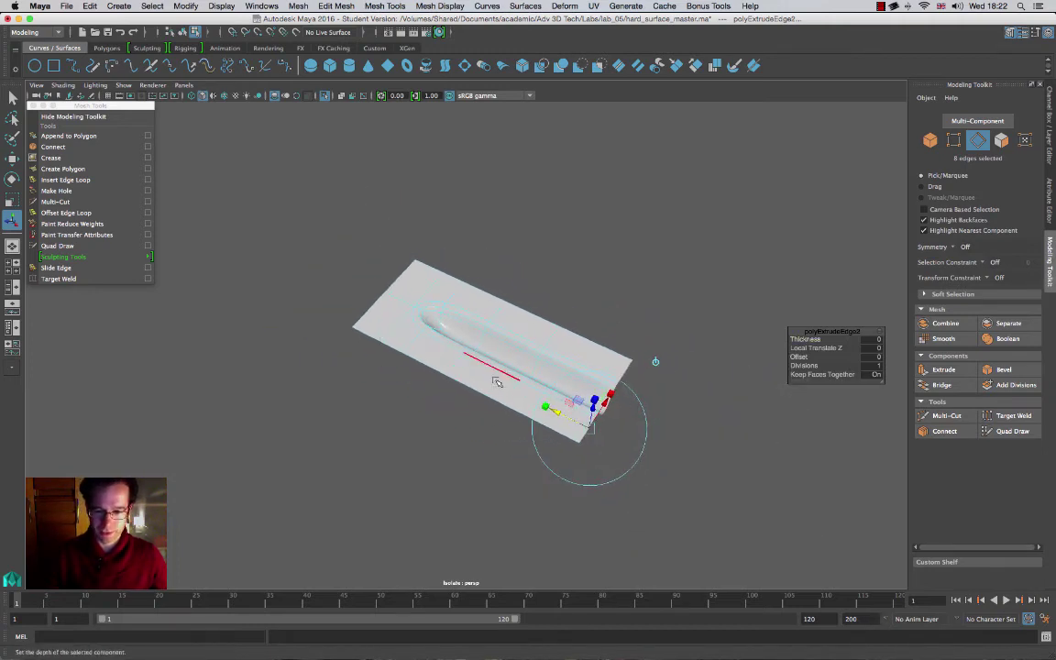
alt+drag(496, 382, 507, 345)
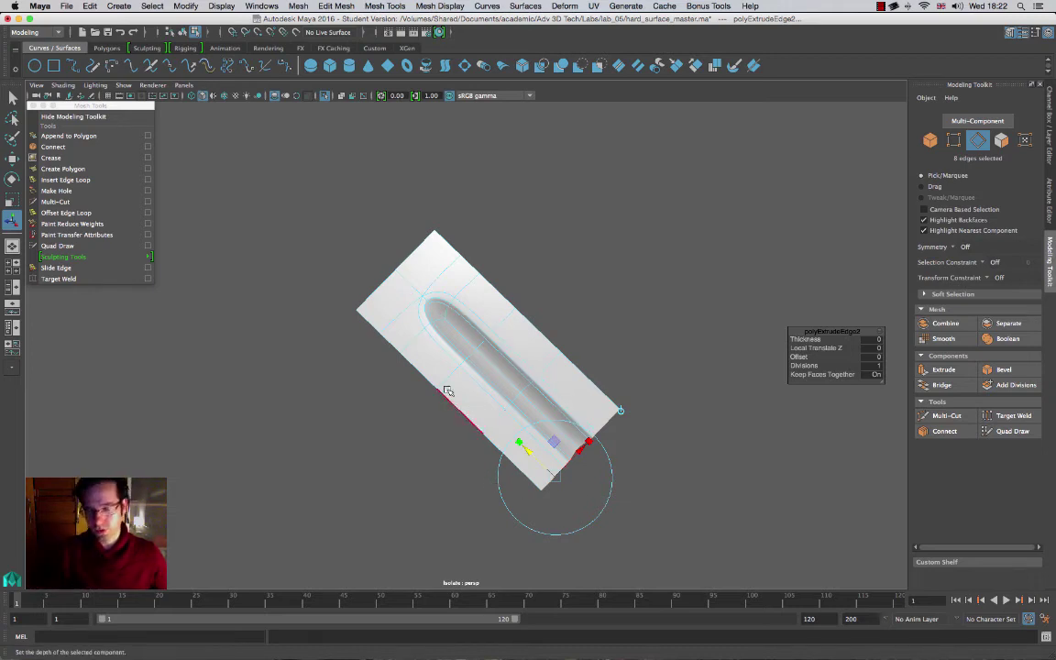
key(ctrl+e)
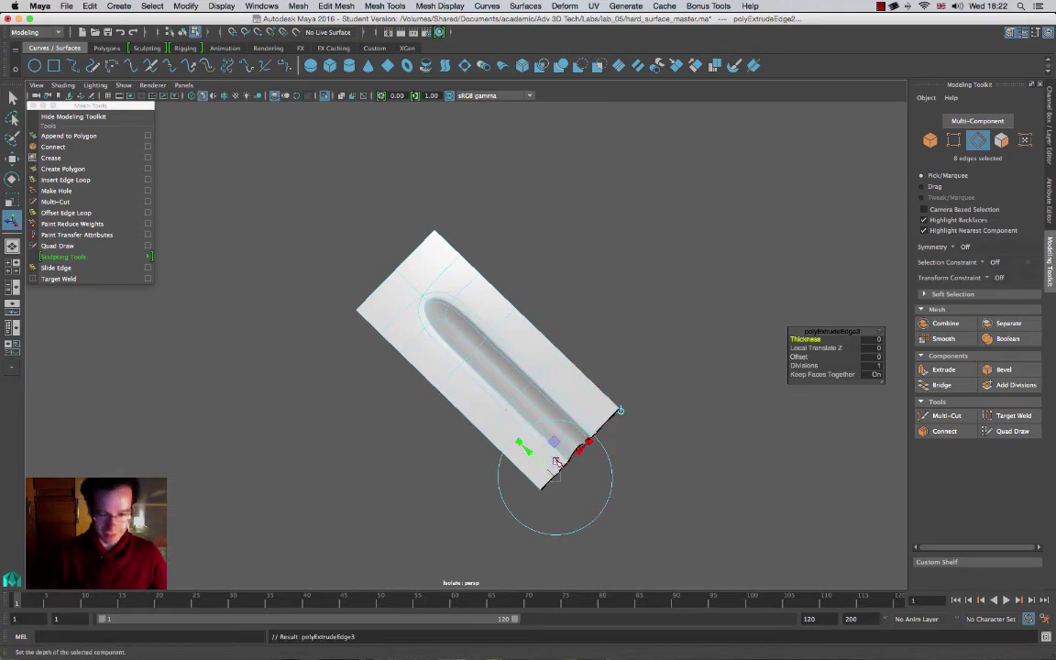
drag(556, 461, 603, 517)
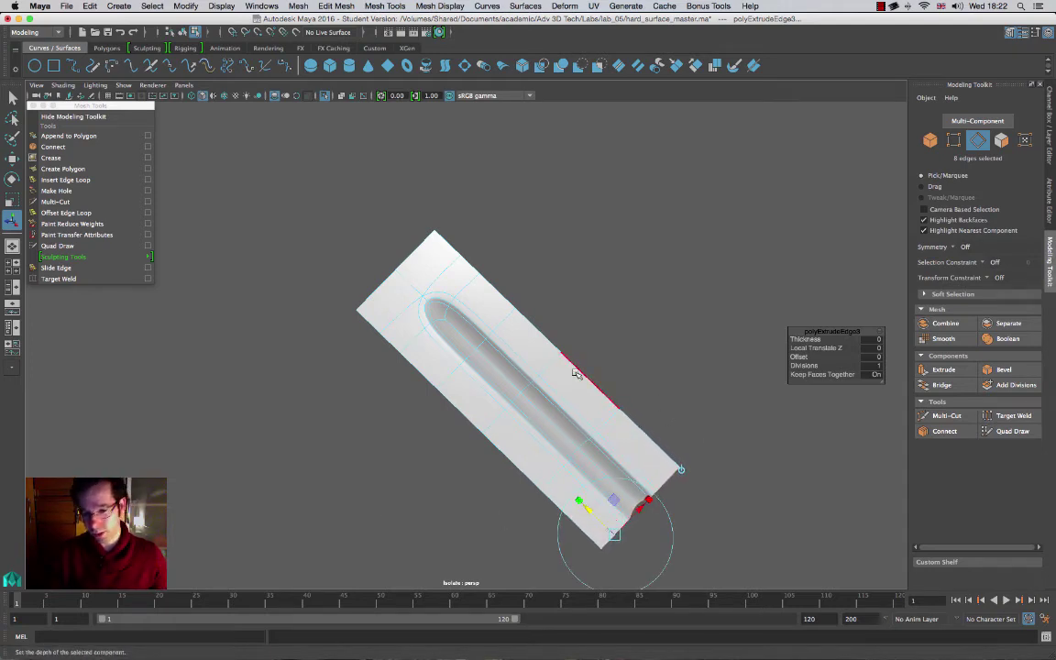
Step: Duplicate the lengthened grooved plane twice along negative Z, about 10.04 units apart, making three channels side by side
click(930, 139)
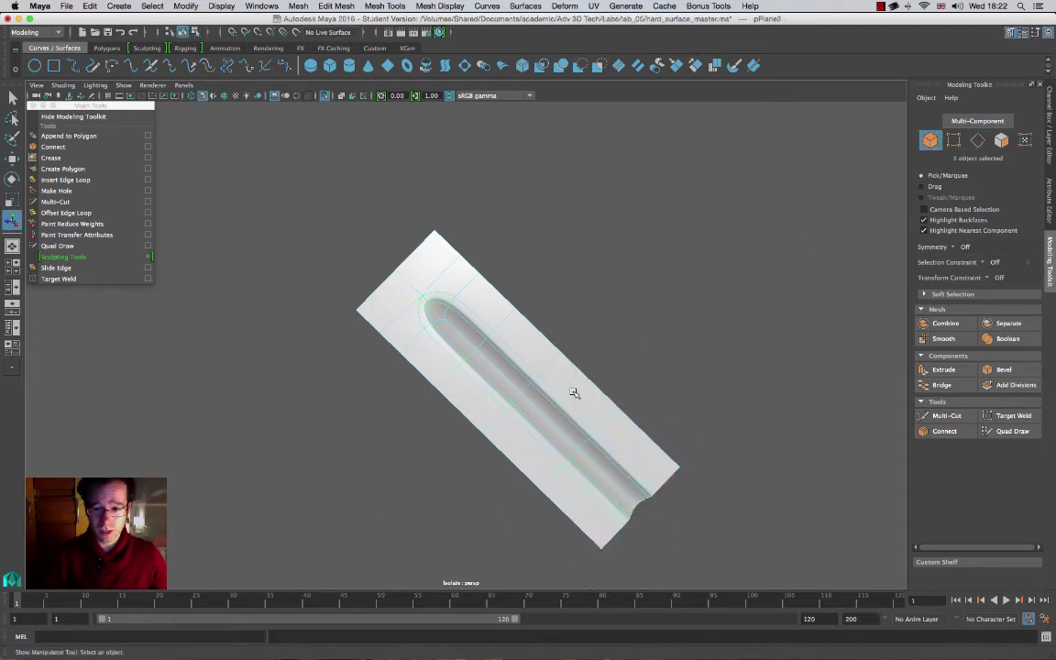
click(573, 393)
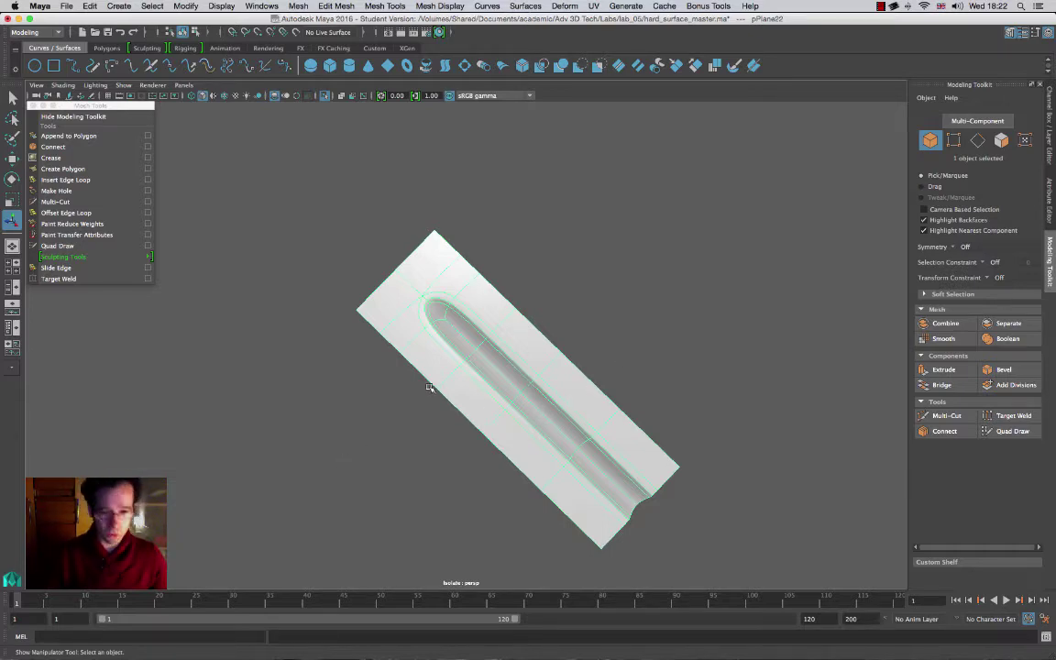
key(w)
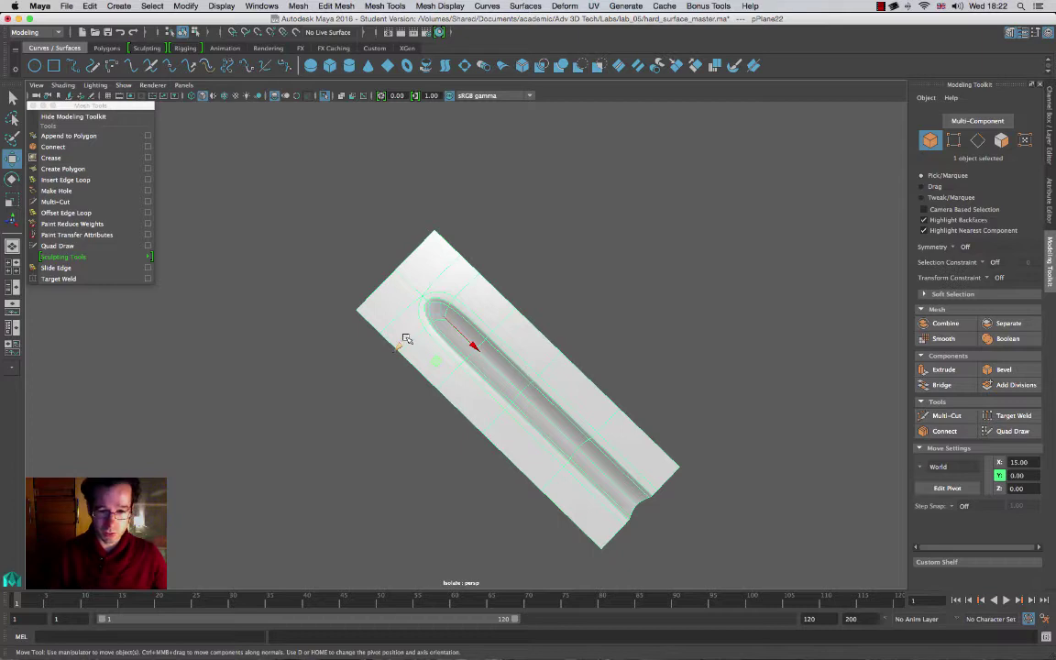
shift+drag(407, 339, 492, 270)
key(shift+d)
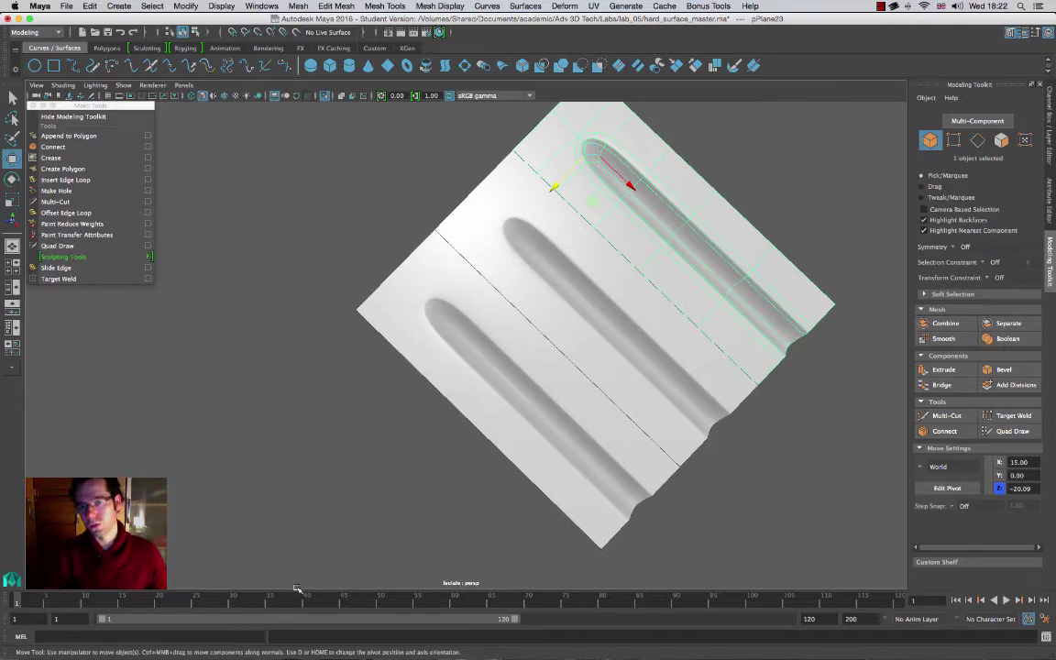
Step: Undo the duplicated planes and the edge extrusions that lengthened the groove
key(ctrl+z)
key(ctrl+z)
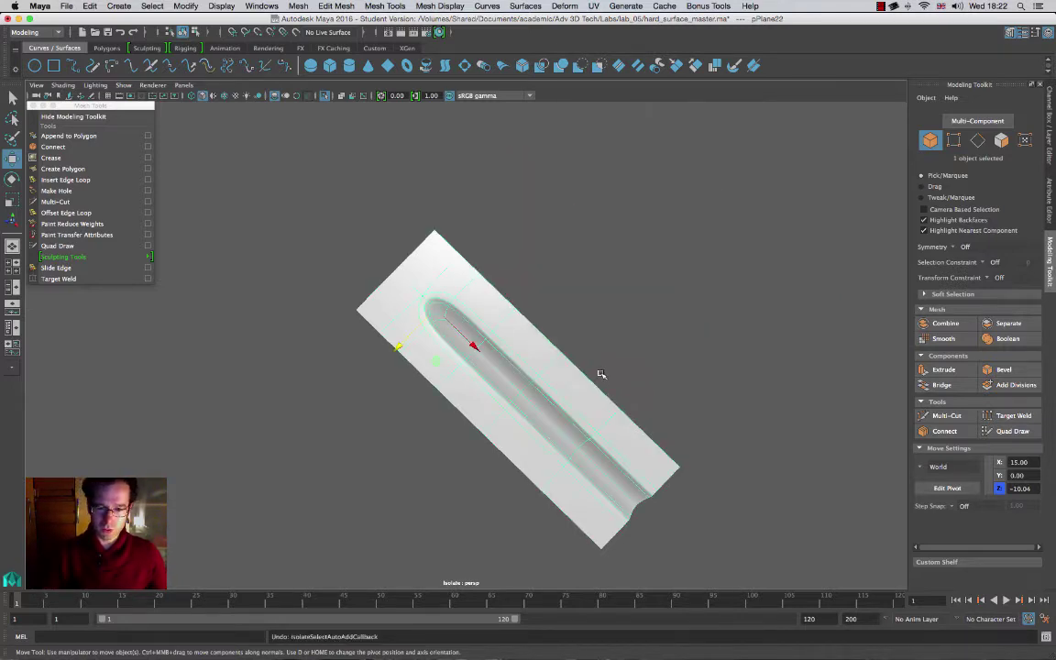
key(ctrl+z)
key(ctrl+z)
key(ctrl+z)
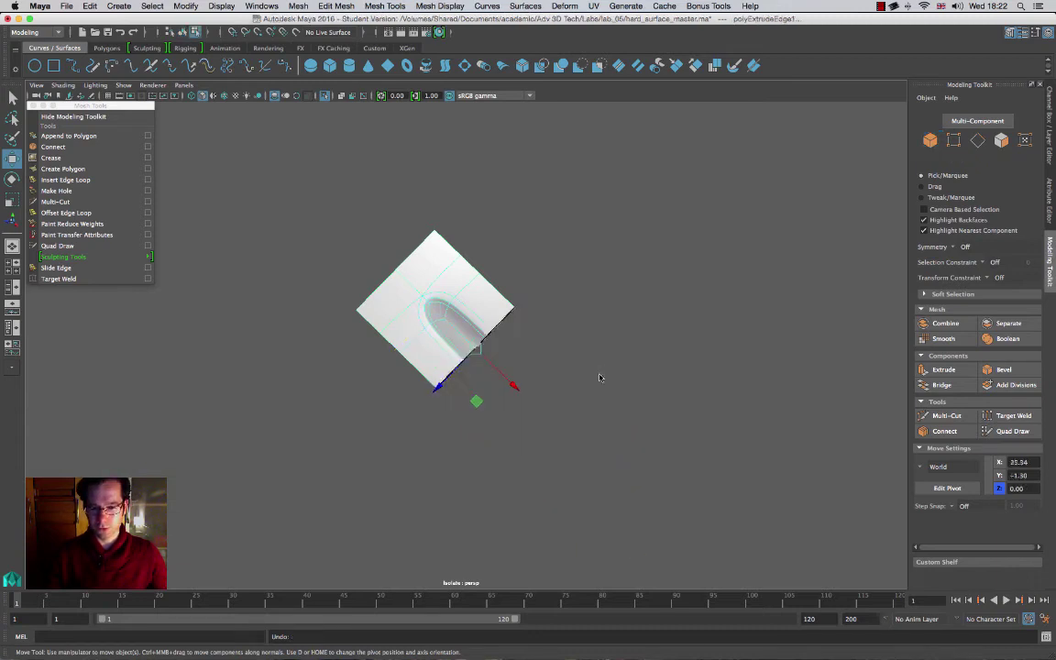
key(ctrl+z)
key(ctrl+z)
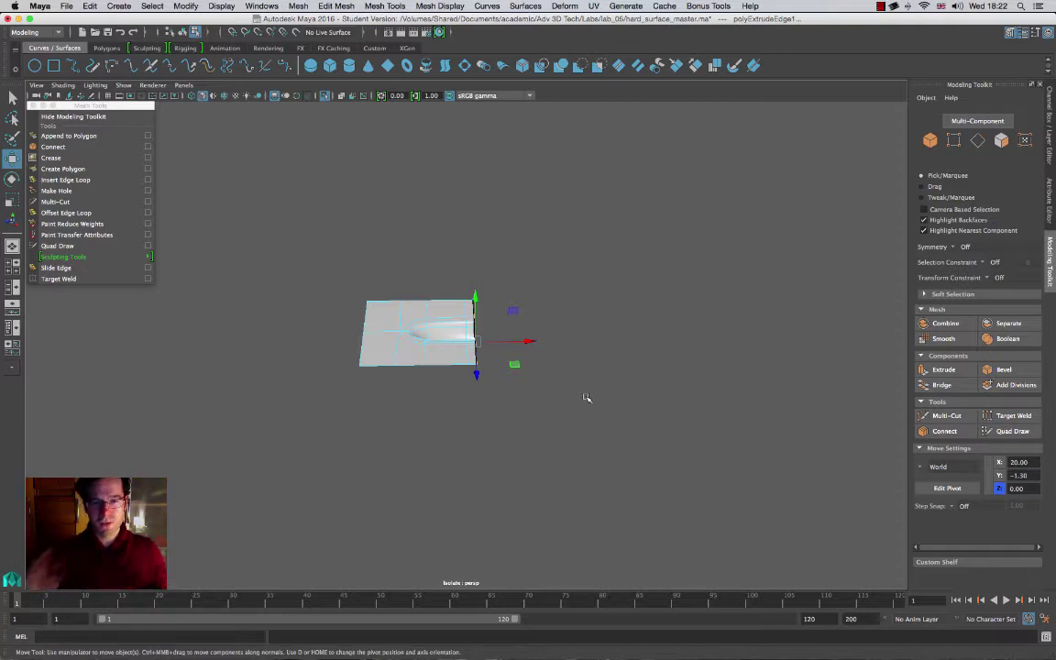
Step: Turn off the isolated view to show the whole scene, and return the grooved plane to object selection mode
click(123, 89)
mouse_move(143, 106)
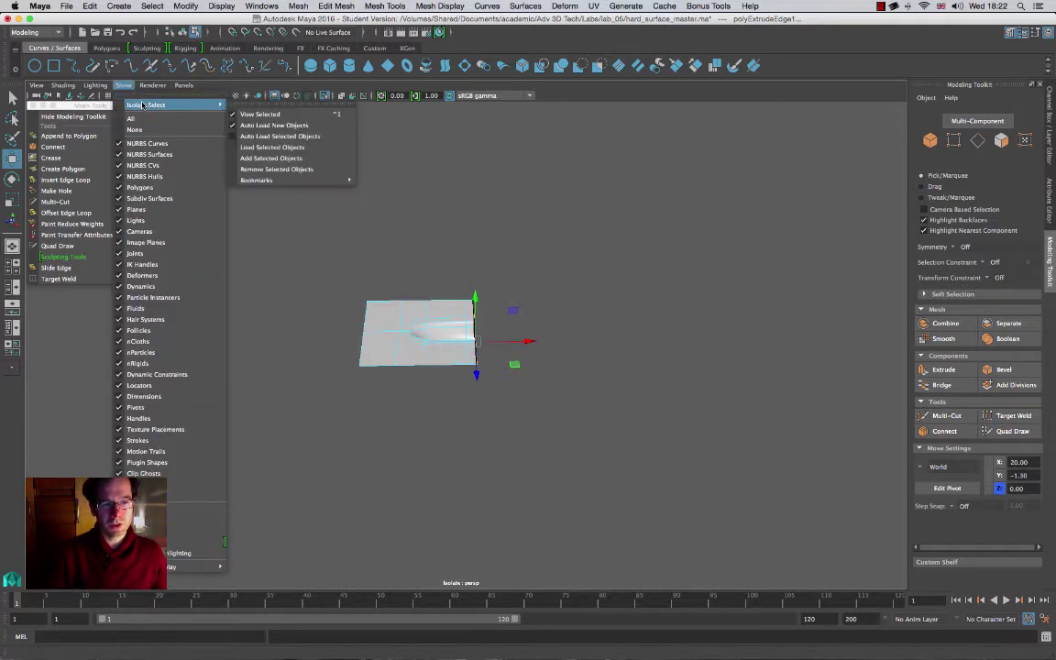
click(272, 115)
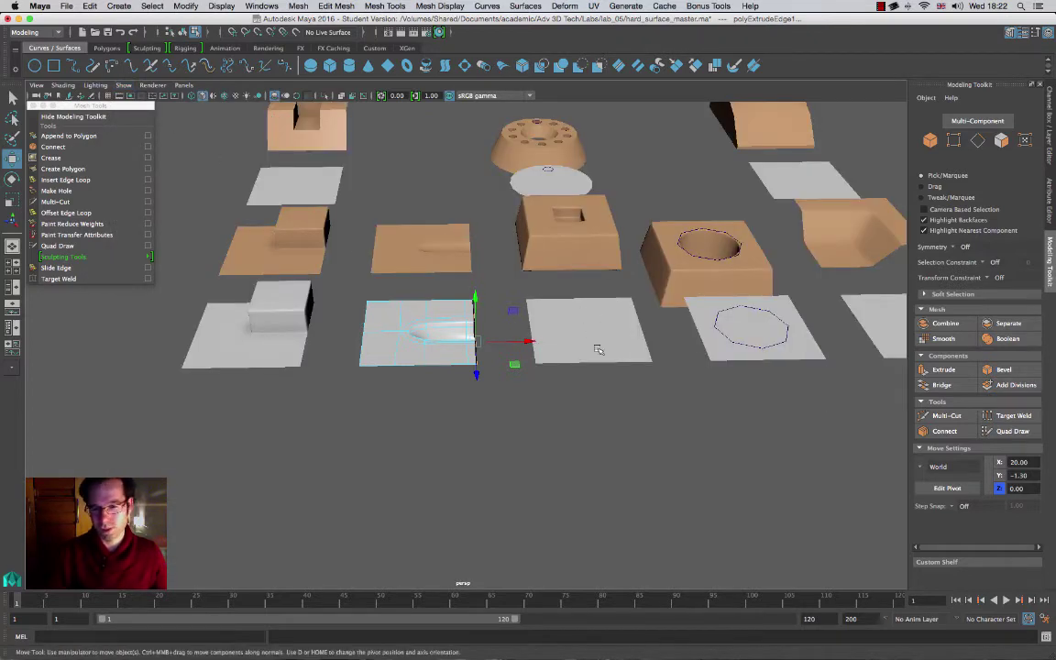
alt+drag(595, 400, 599, 403)
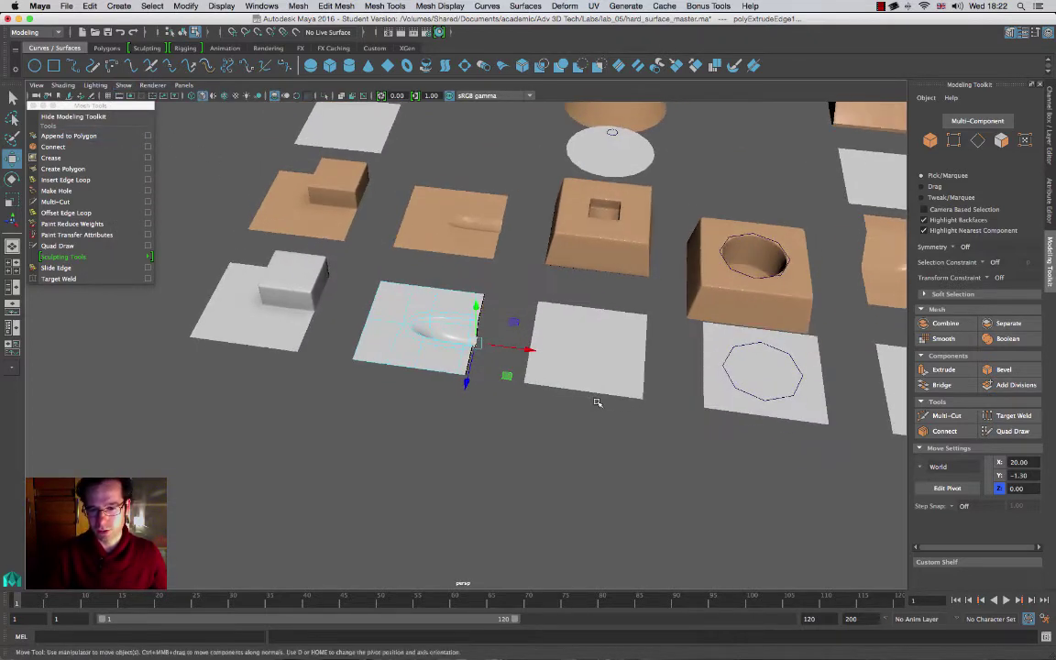
alt+right_drag(599, 404, 693, 474)
alt+middle_drag(530, 387, 440, 364)
scroll(439, 364, up, 3)
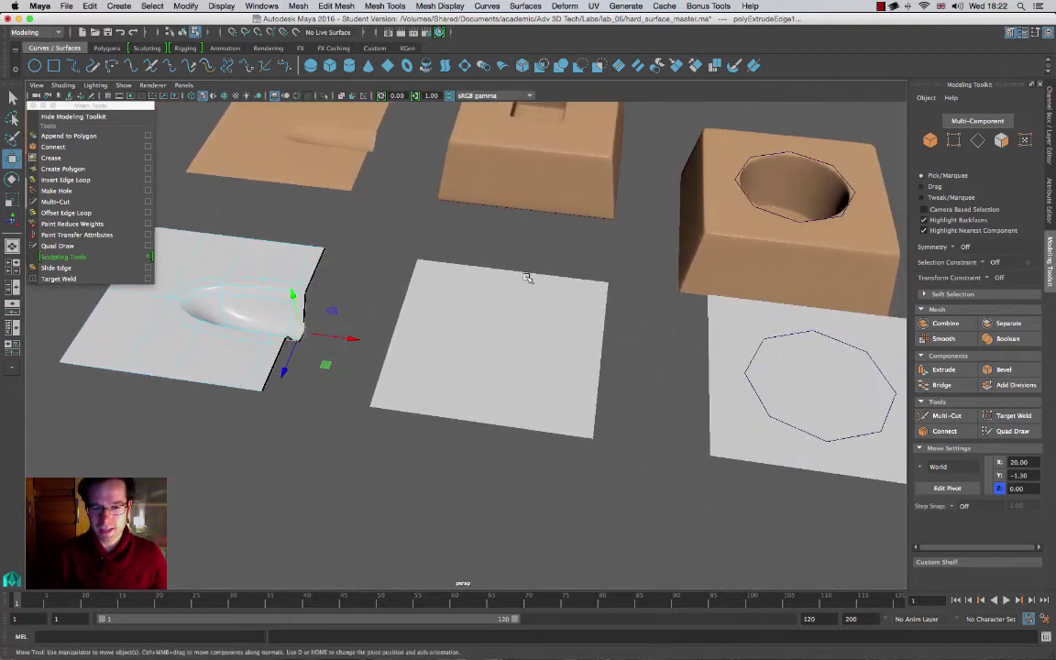
right_drag(231, 335, 275, 321)
Step: Extrude all nine faces of the blank plane by the square-recess reference upward about 3.43, and scale the top faces inward
click(514, 365)
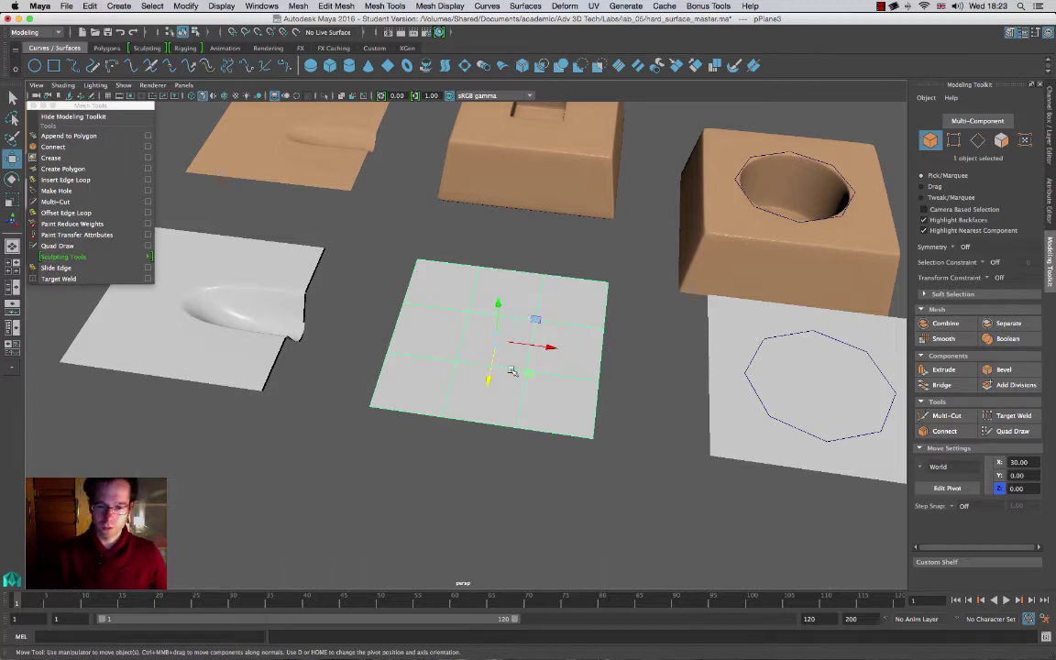
alt+drag(557, 389, 507, 138)
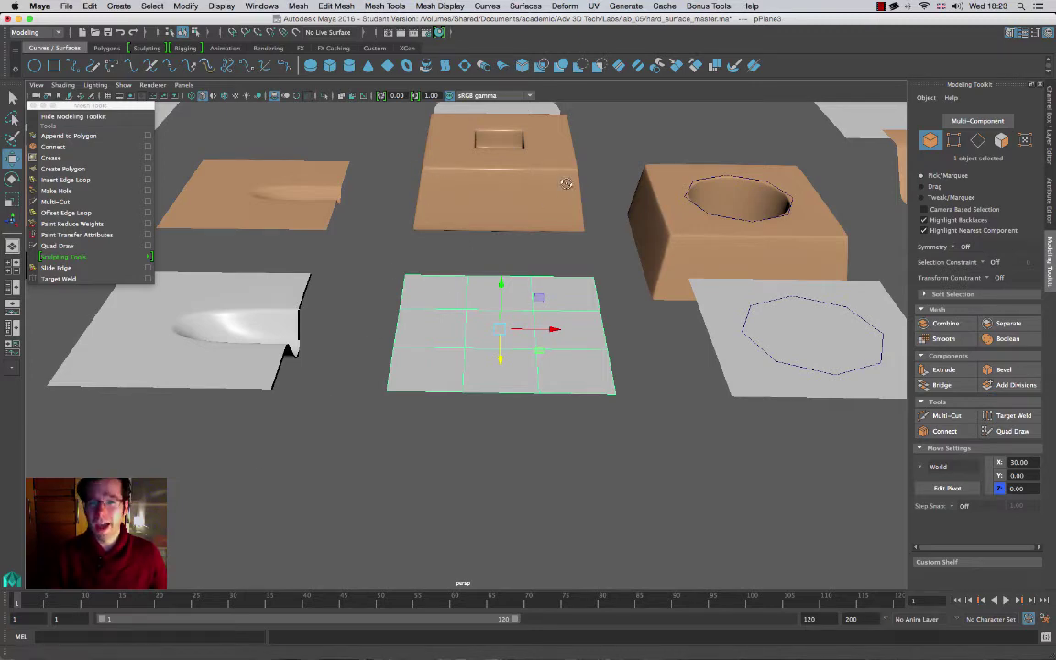
alt+drag(566, 182, 559, 303)
alt+middle_drag(559, 186, 526, 298)
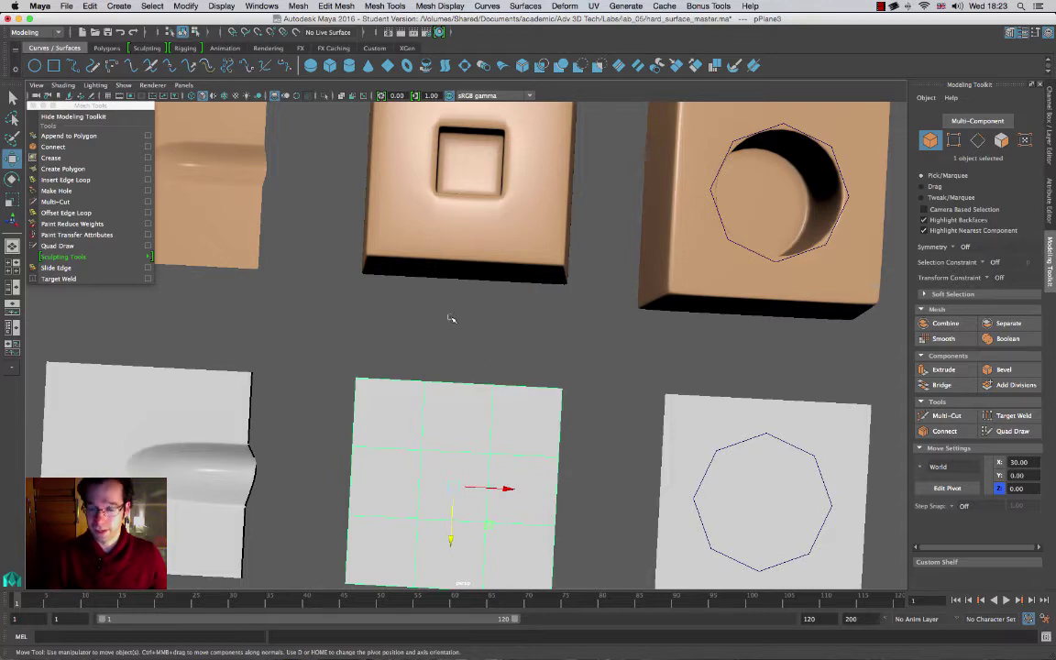
alt+drag(524, 472, 502, 321)
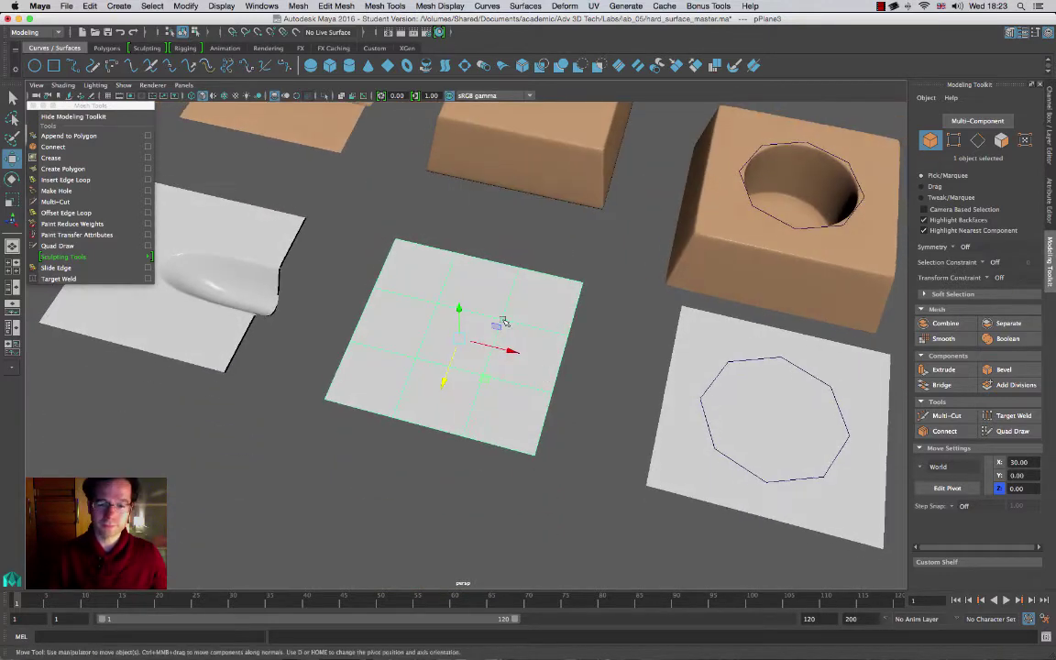
alt+drag(393, 370, 528, 304)
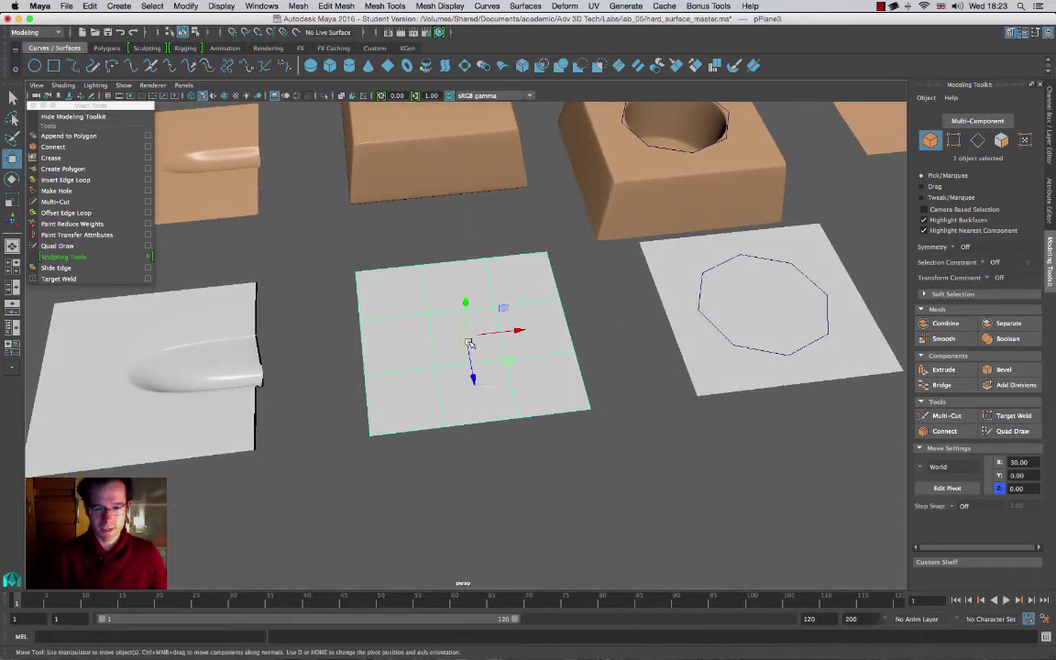
right_drag(468, 343, 468, 372)
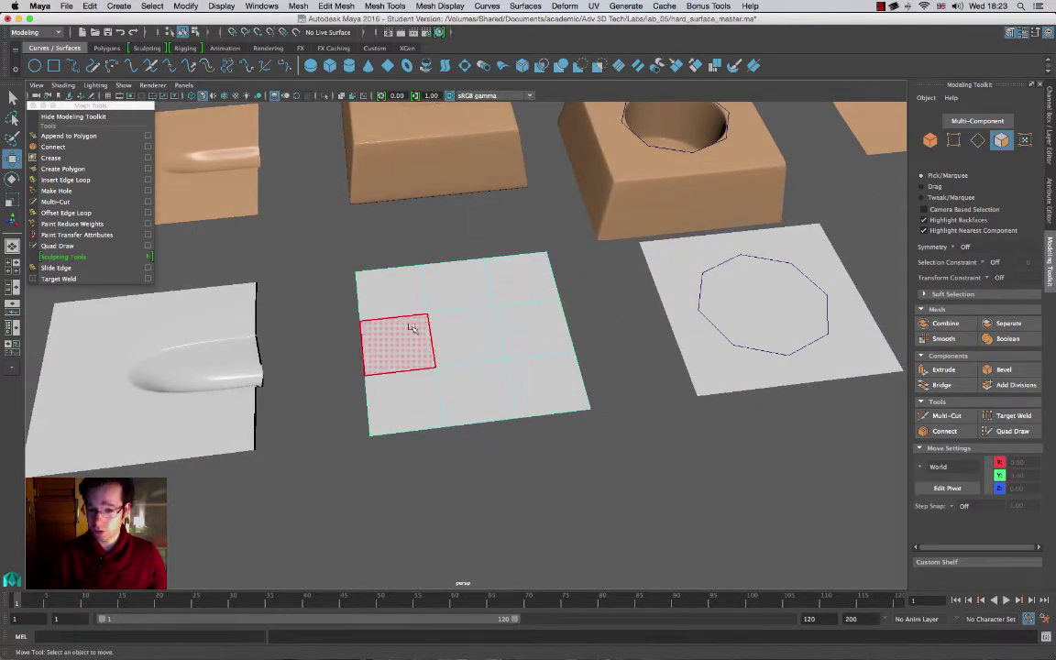
double_click(470, 333)
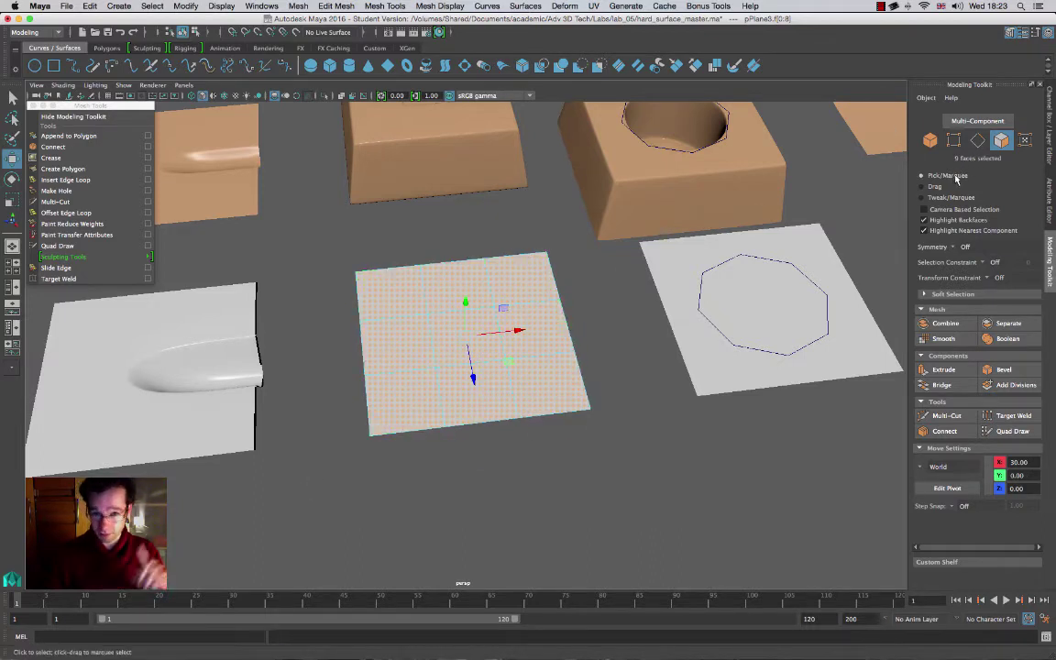
click(945, 369)
alt+drag(507, 348, 511, 327)
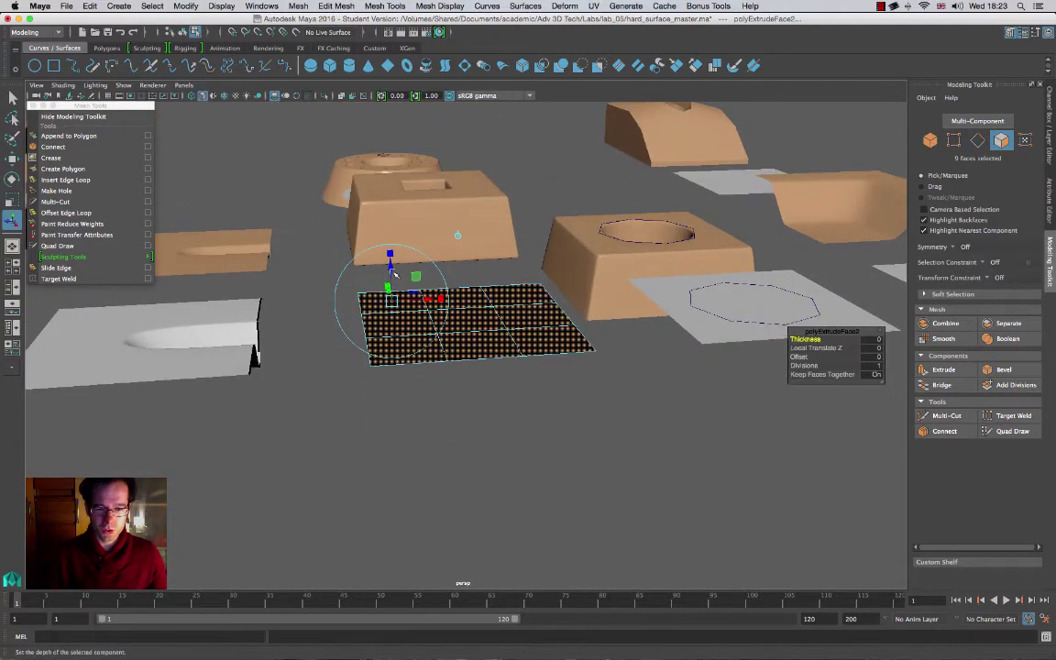
drag(392, 275, 375, 205)
key(r)
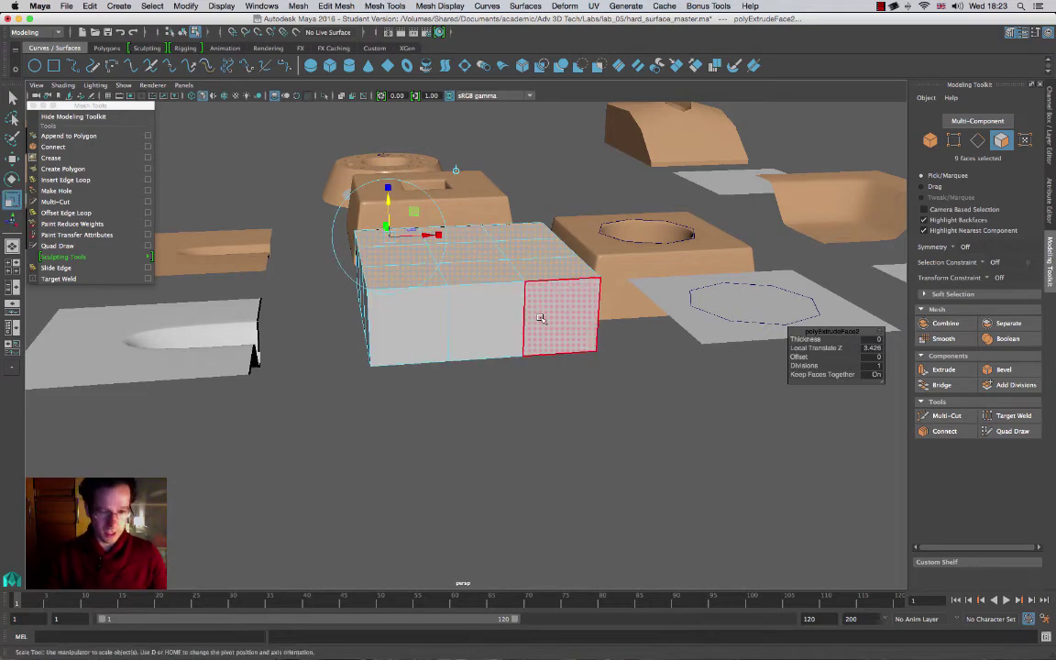
alt+drag(498, 263, 446, 291)
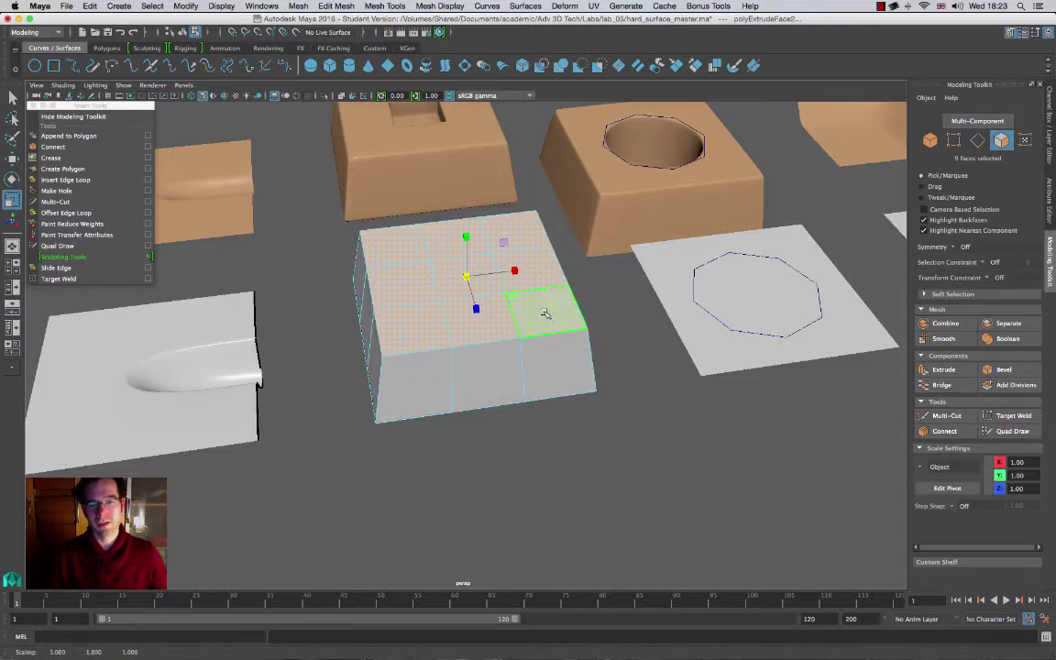
Step: Extrude the centre face of the block's top downward about 1.474 to form the square recess
click(477, 279)
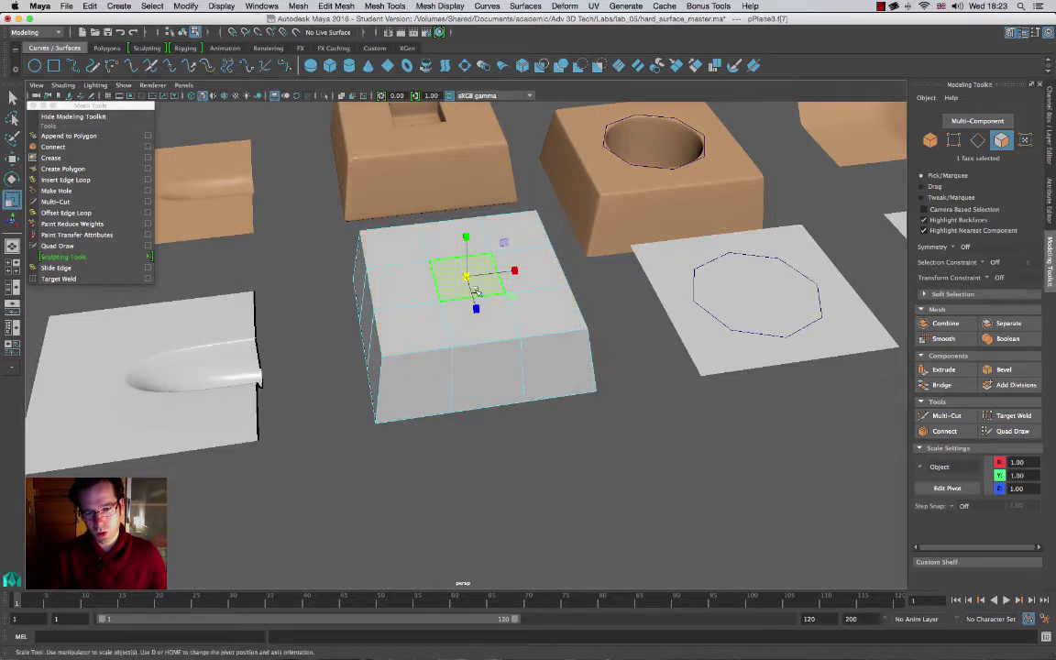
alt+drag(549, 359, 516, 359)
click(942, 370)
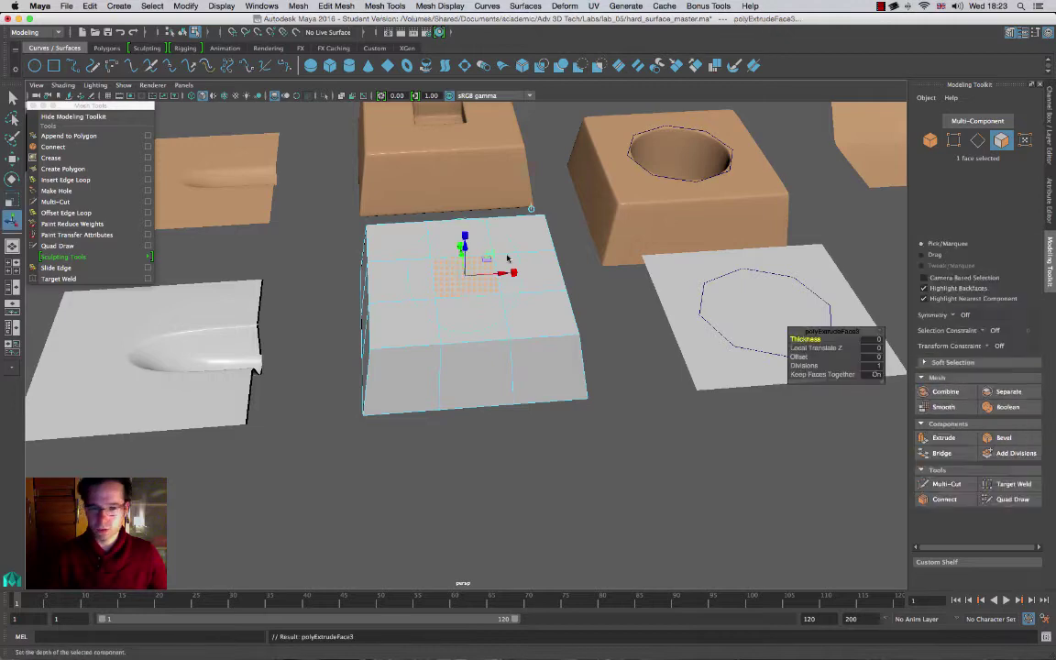
drag(465, 250, 468, 245)
key(super+z)
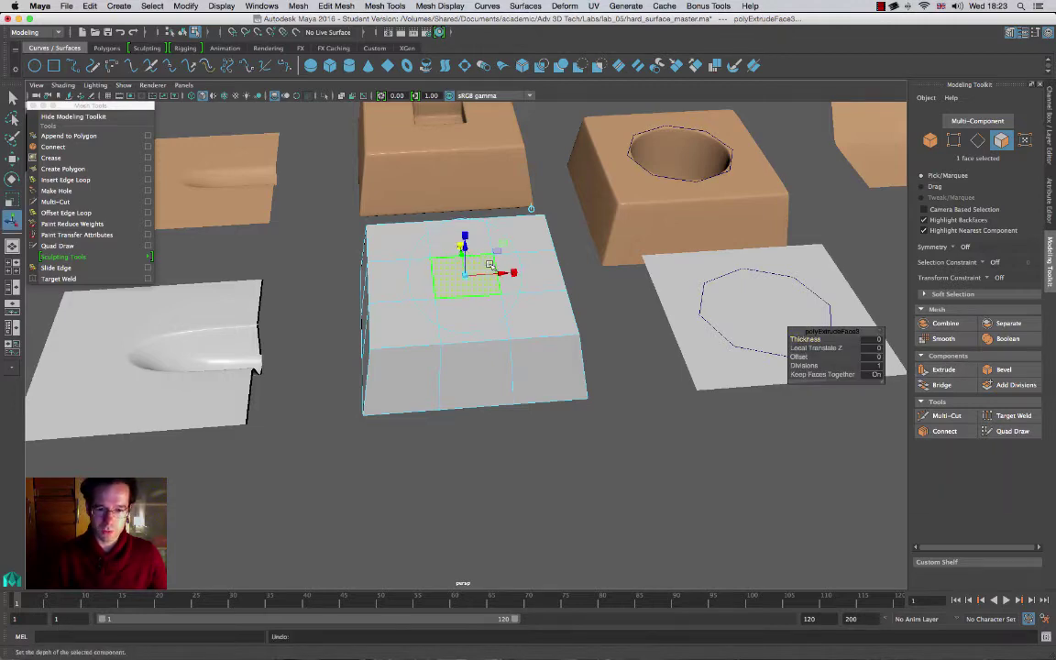
alt+drag(511, 285, 544, 267)
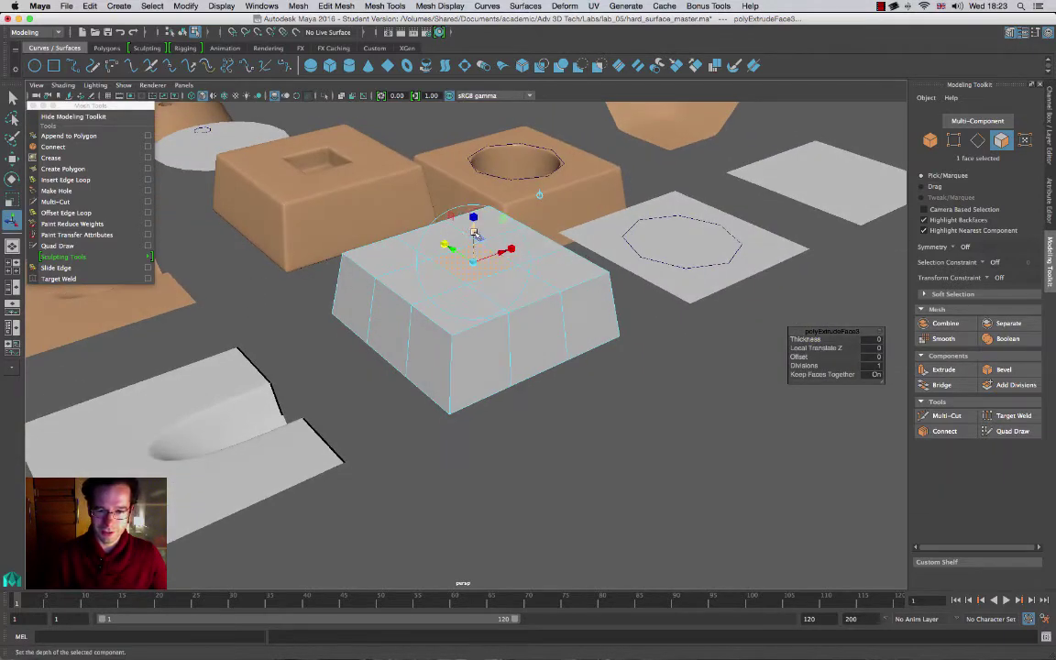
mouse_move(476, 233)
mouse_down()
mouse_move(472, 252)
mouse_move(537, 323)
mouse_move(477, 248)
mouse_up()
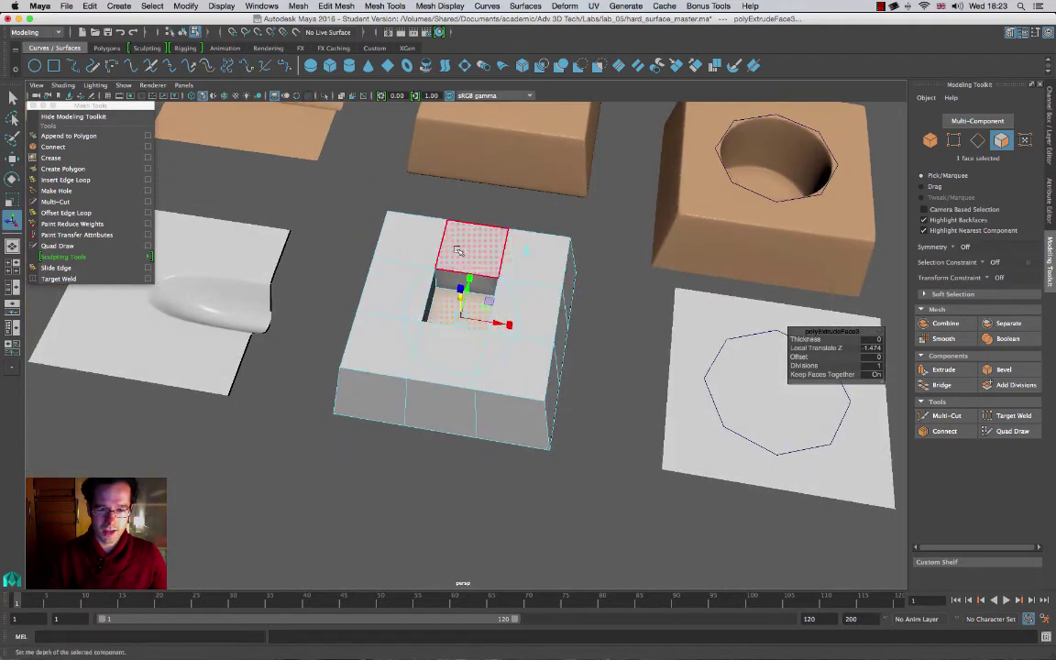
alt+drag(564, 424, 611, 429)
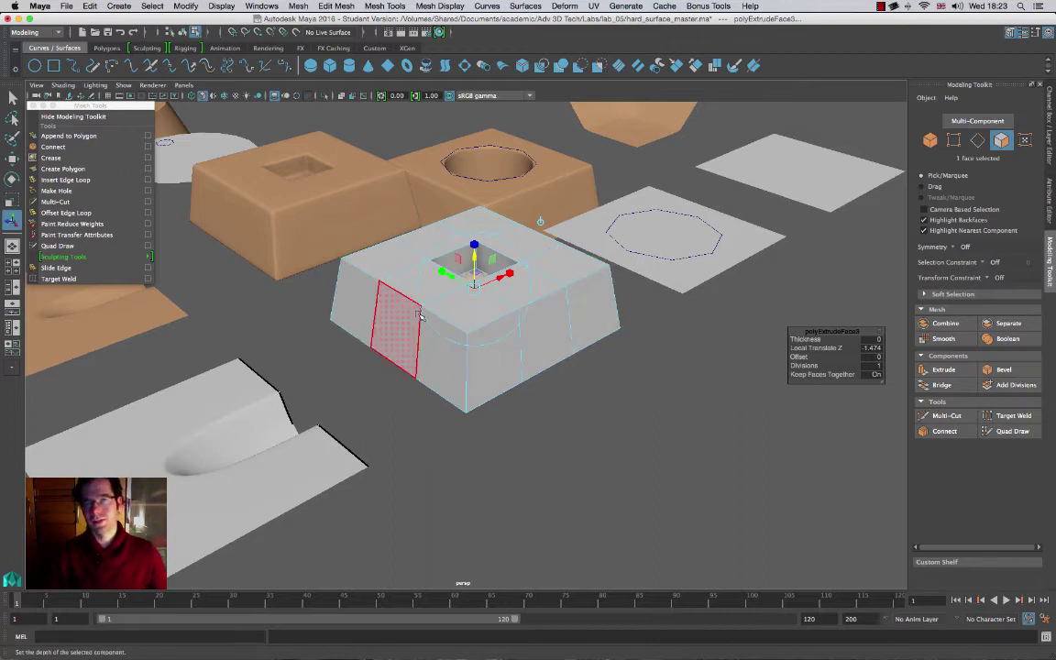
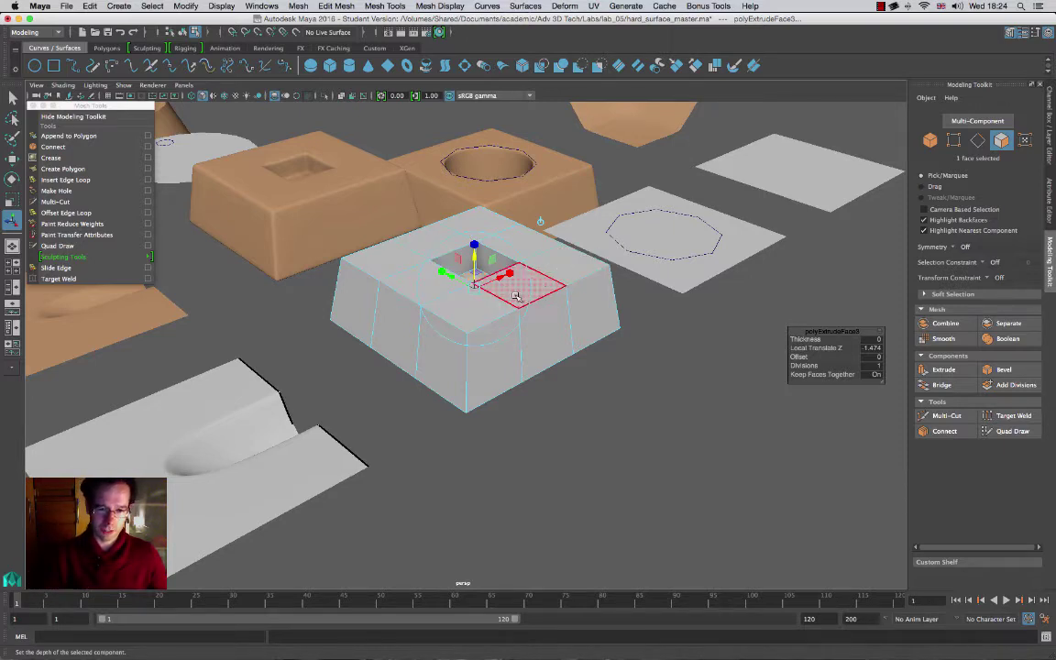
Step: Preview the recessed block with smoothing, inspect its rounded shape, and return to the unsmoothed display
key(w)
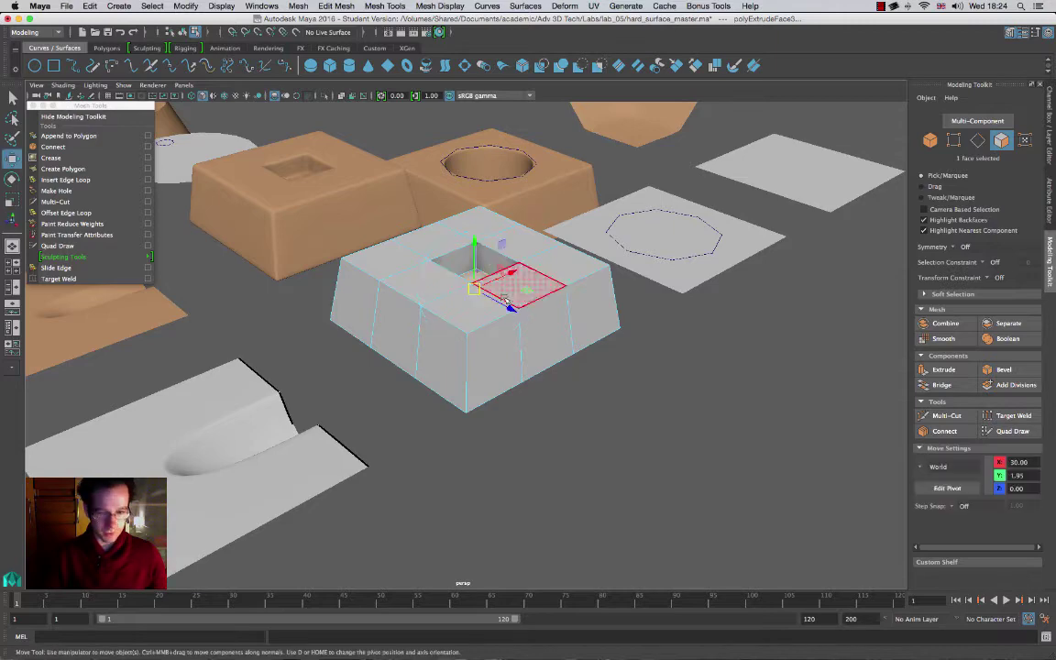
key(3)
alt+drag(511, 293, 521, 229)
alt+drag(533, 323, 495, 295)
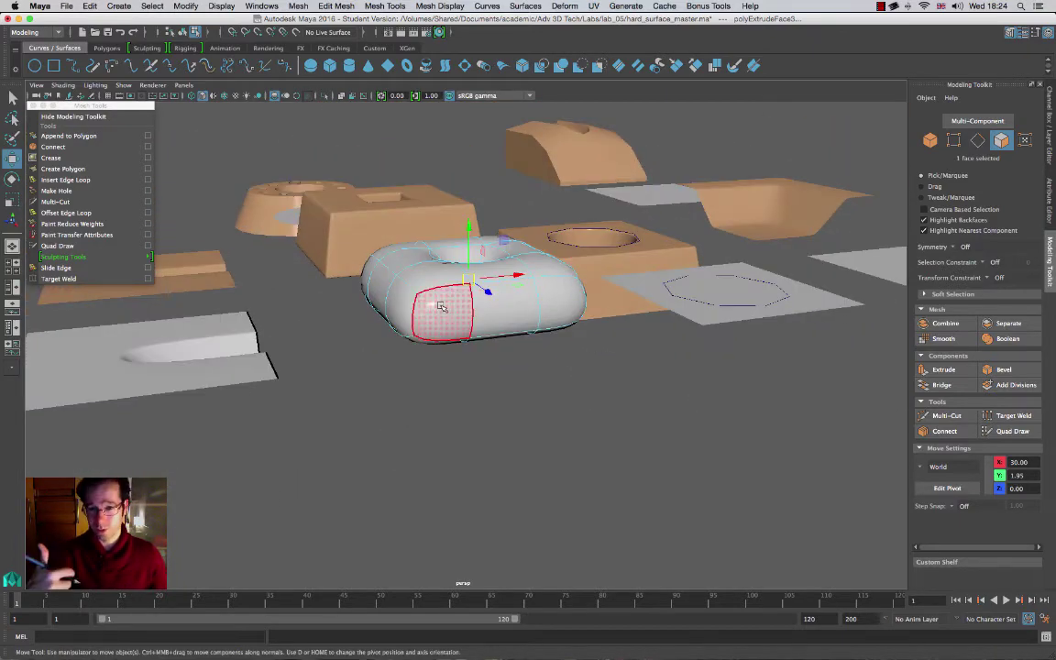
key(1)
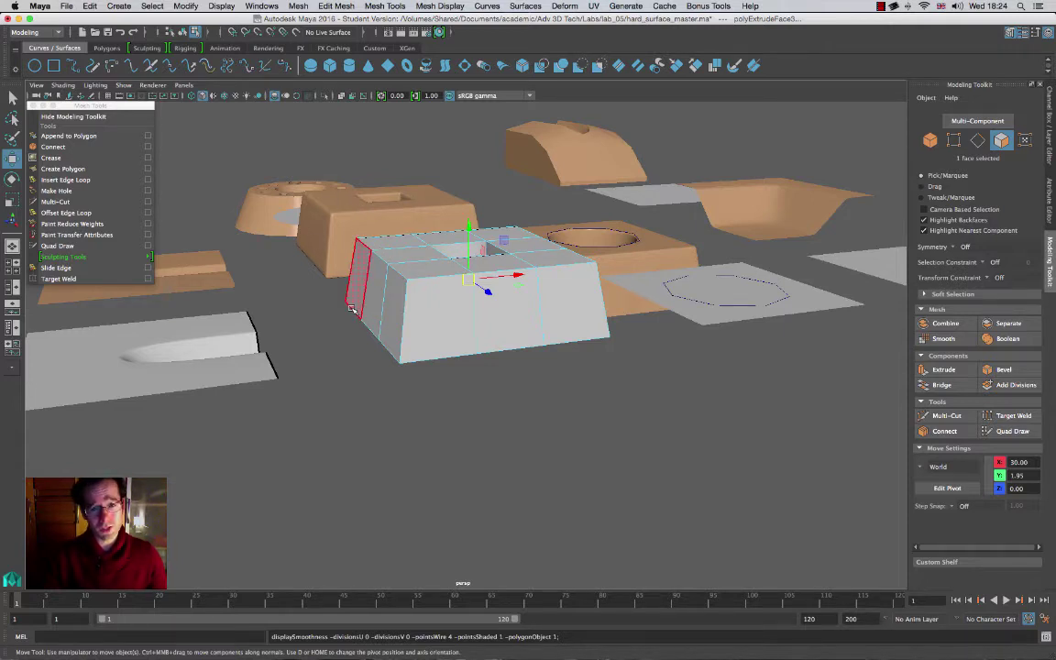
alt+drag(530, 286, 518, 353)
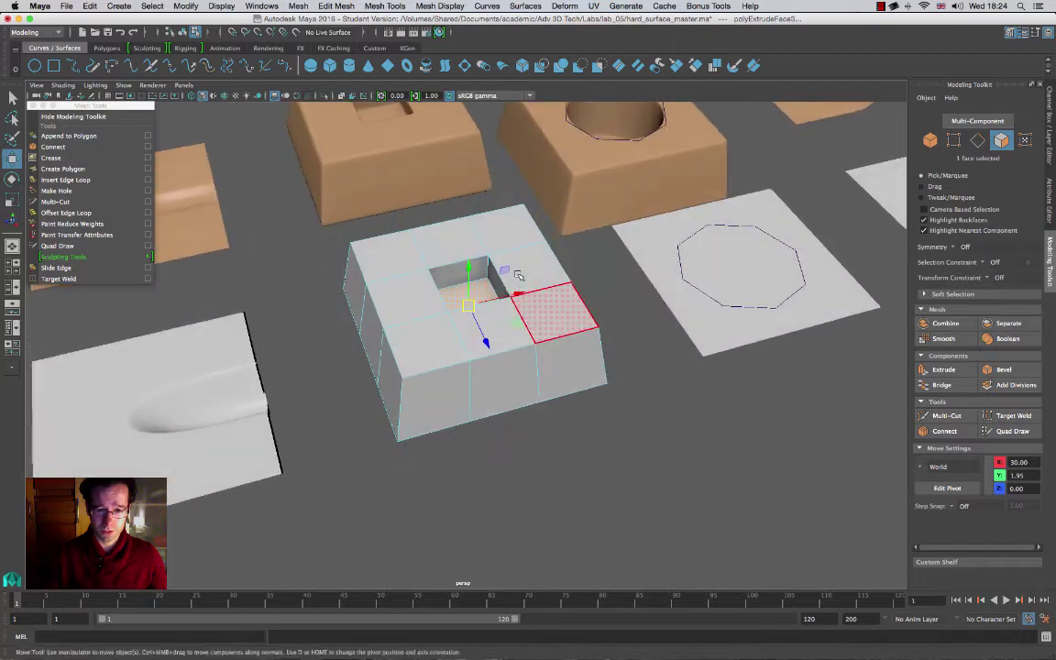
Step: Examine the block's top, sides and recess from several angles, and compare the unsmoothed mesh with its smoothed preview
alt+right_drag(532, 302, 557, 302)
alt+drag(556, 300, 513, 233)
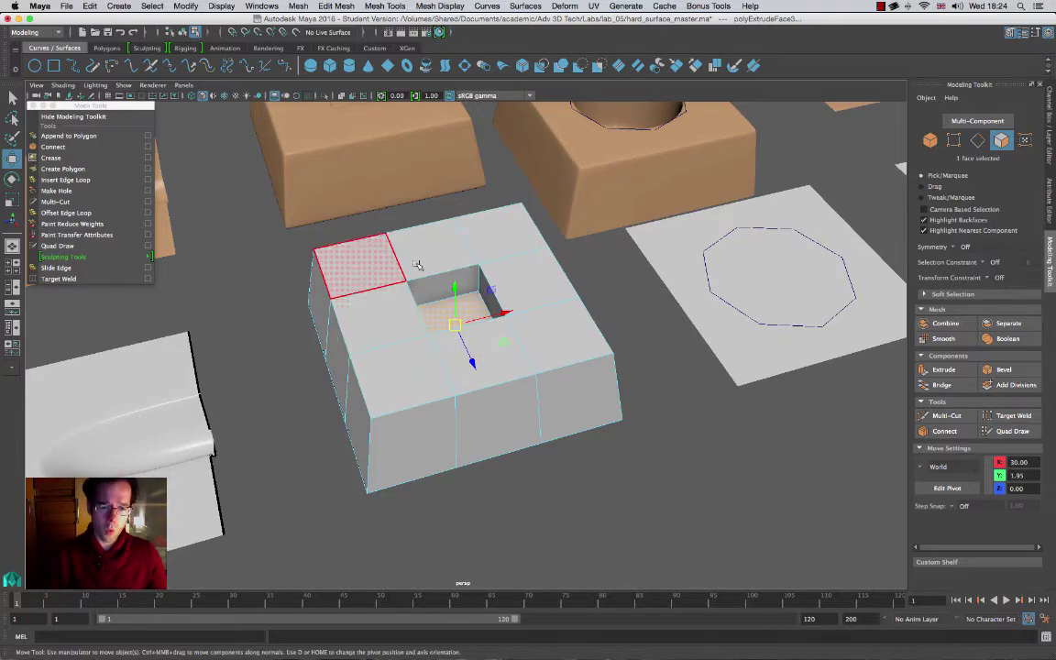
alt+drag(575, 337, 528, 349)
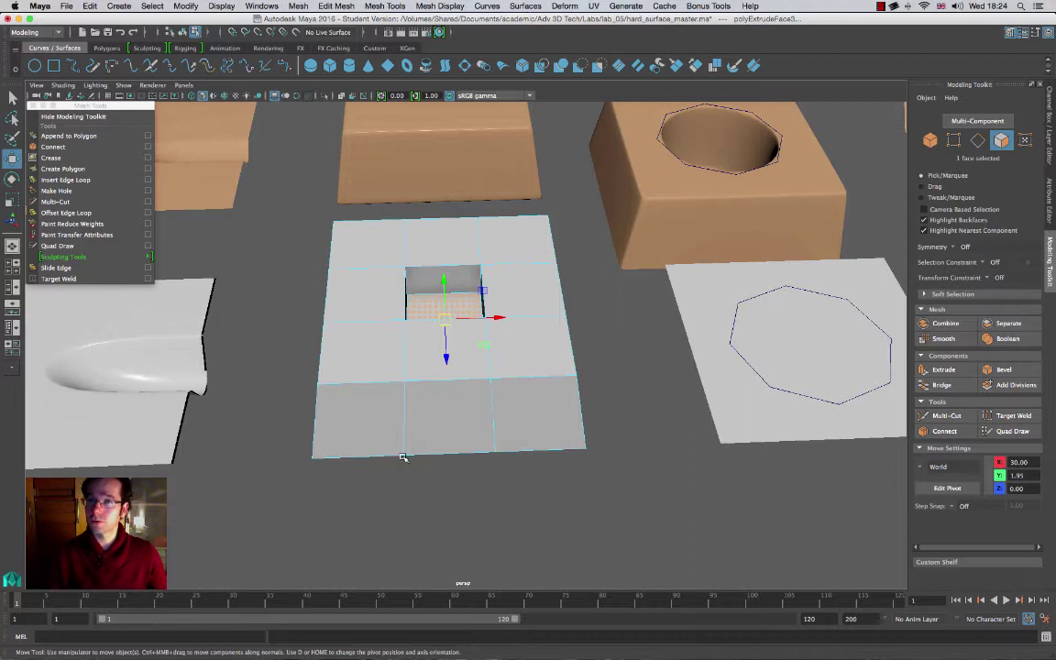
alt+drag(403, 457, 438, 390)
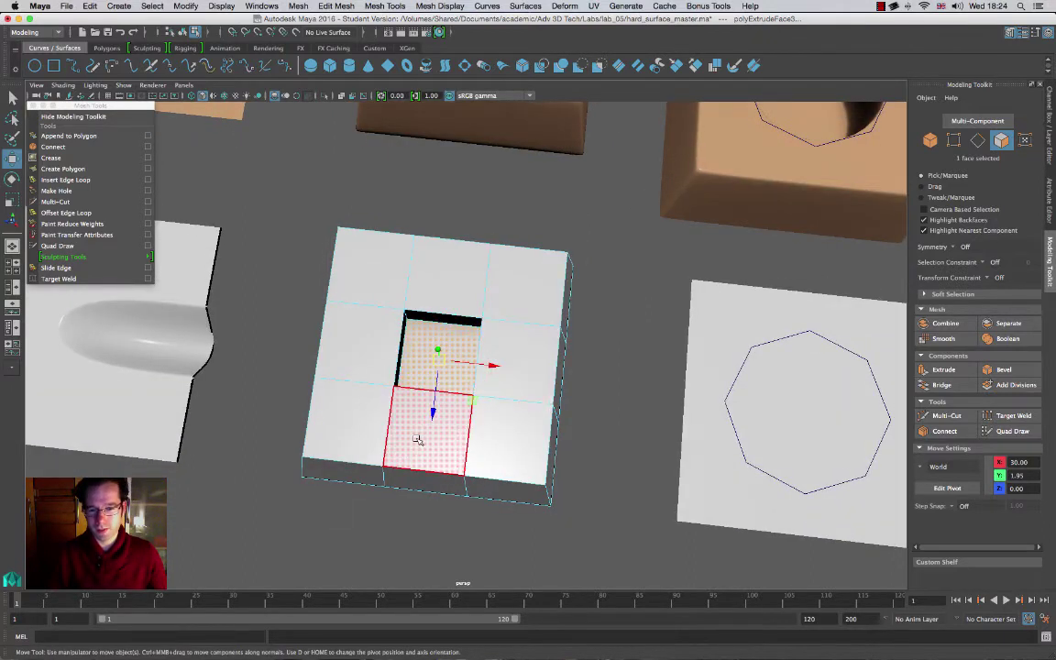
alt+drag(507, 400, 388, 327)
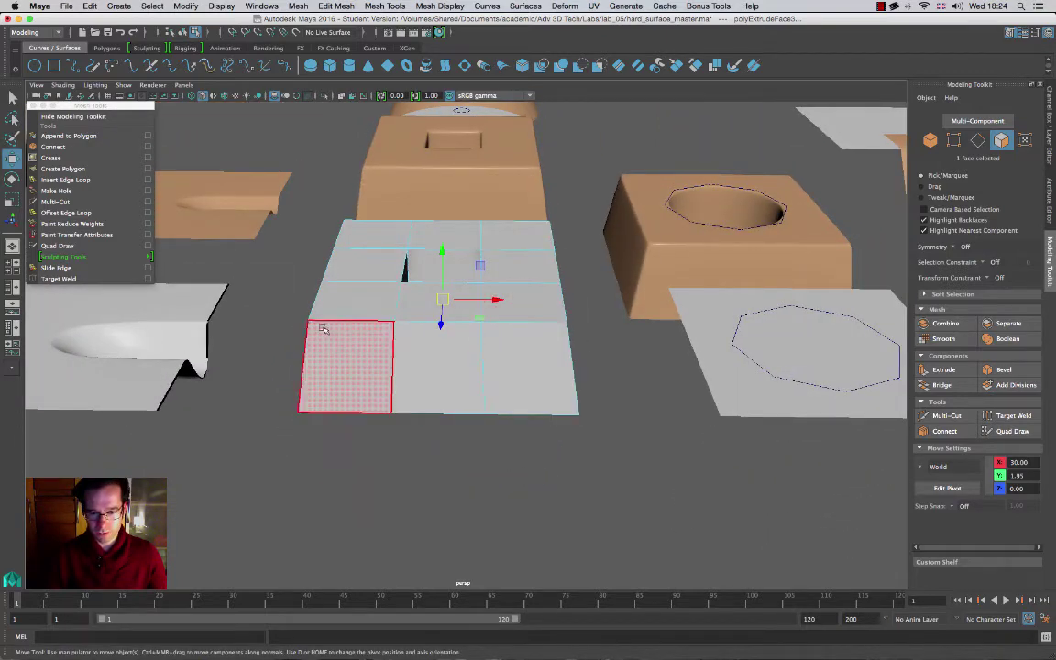
mouse_move(560, 365)
alt+mouse_down()
mouse_move(452, 367)
mouse_move(568, 363)
alt+mouse_up()
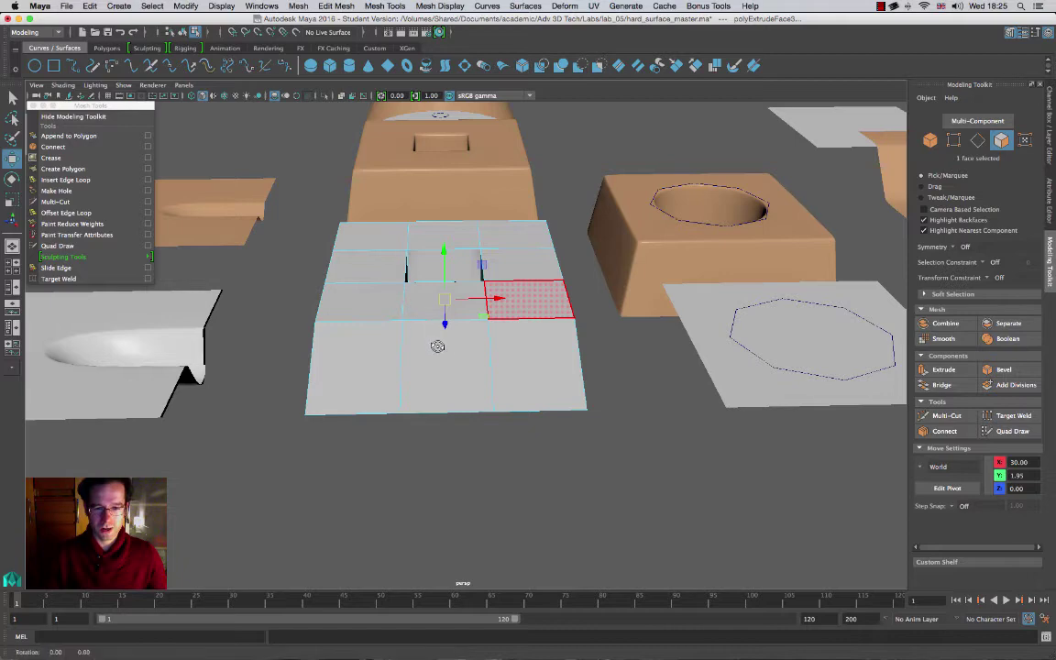
alt+drag(438, 346, 548, 333)
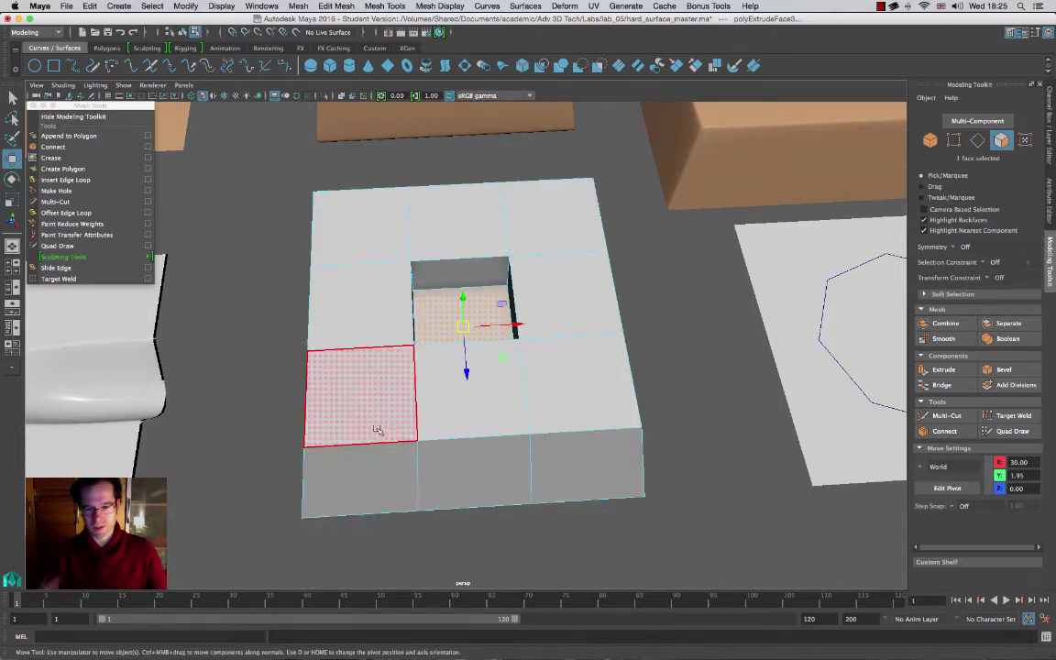
alt+drag(377, 430, 409, 214)
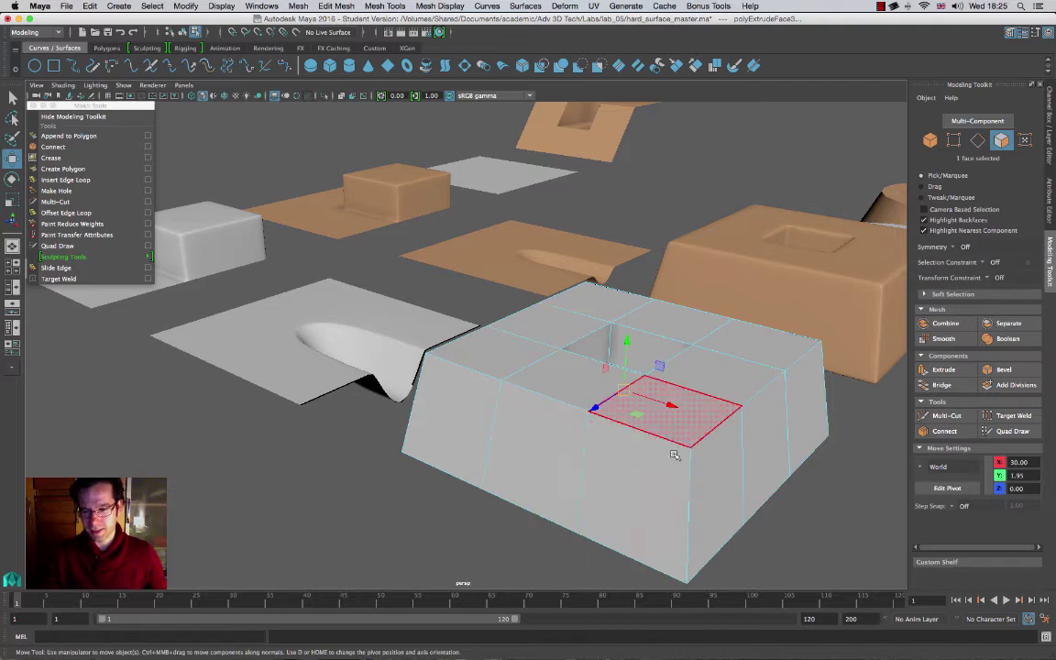
alt+drag(674, 454, 625, 365)
key(3)
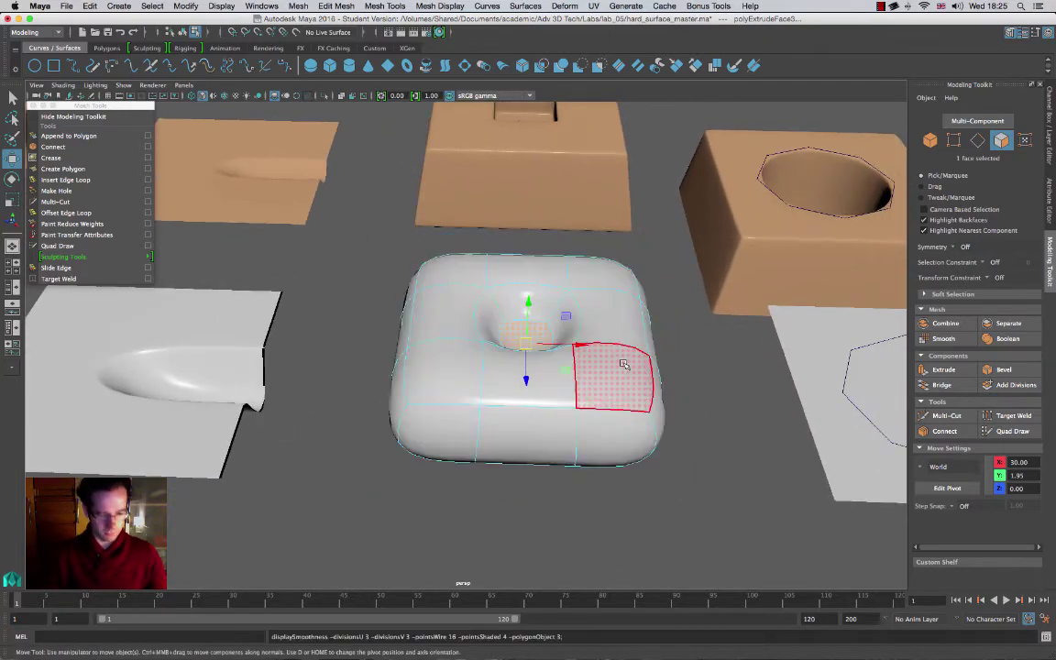
key(1)
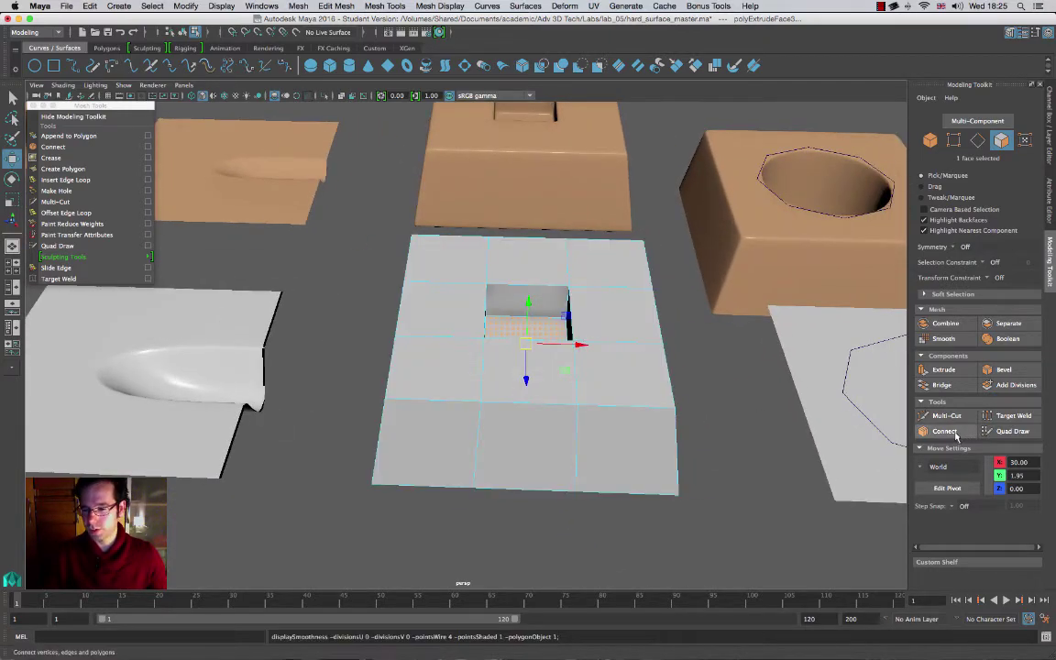
Step: Connect the edge ring across the block's middle column with 2 segments and a pinch of 1.64, adding support loops beside the recess
right_drag(538, 284, 539, 254)
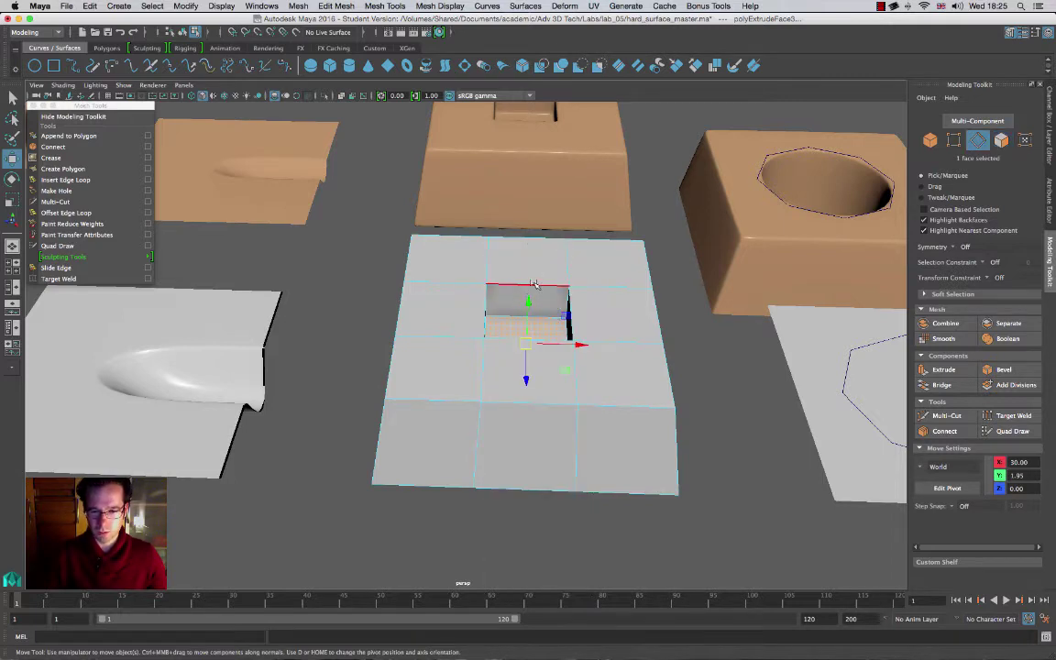
click(542, 239)
double_click(542, 239)
alt+drag(551, 279, 519, 211)
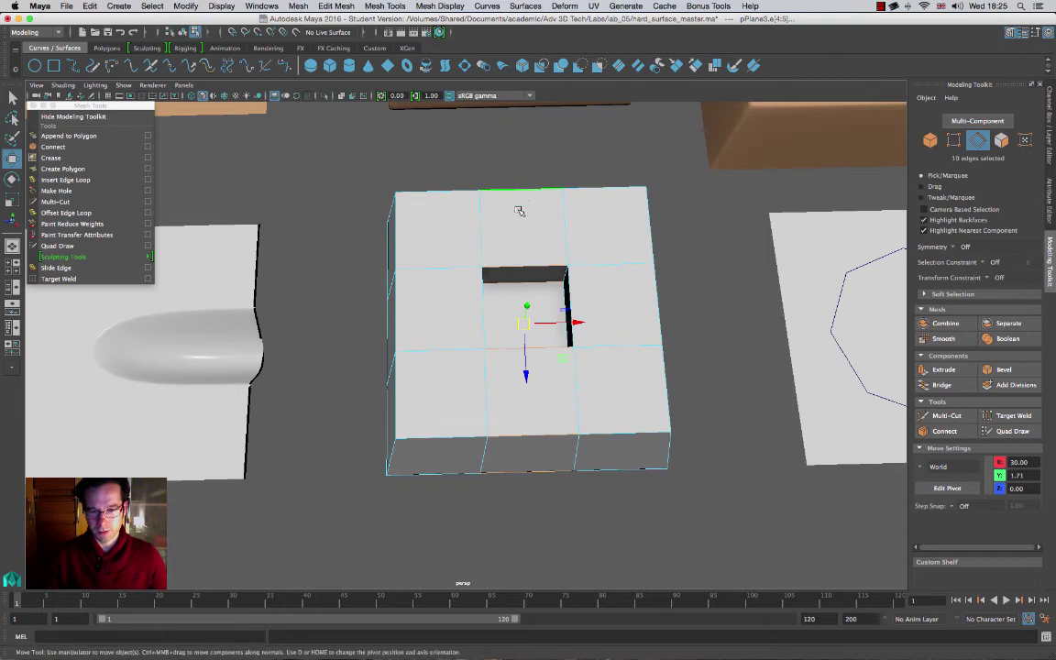
click(942, 431)
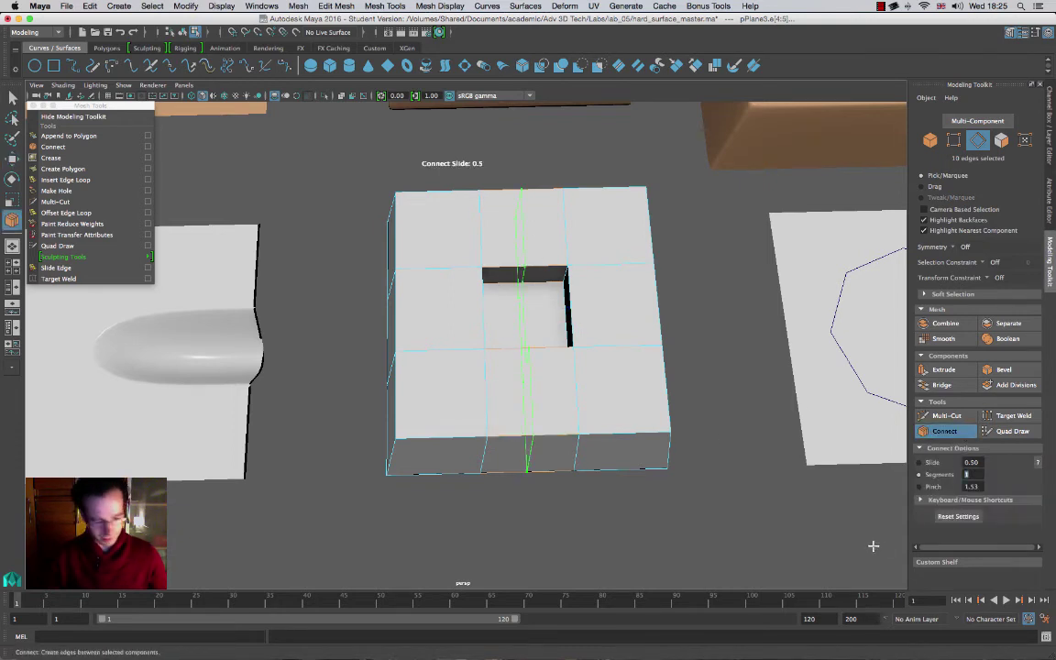
key(Return)
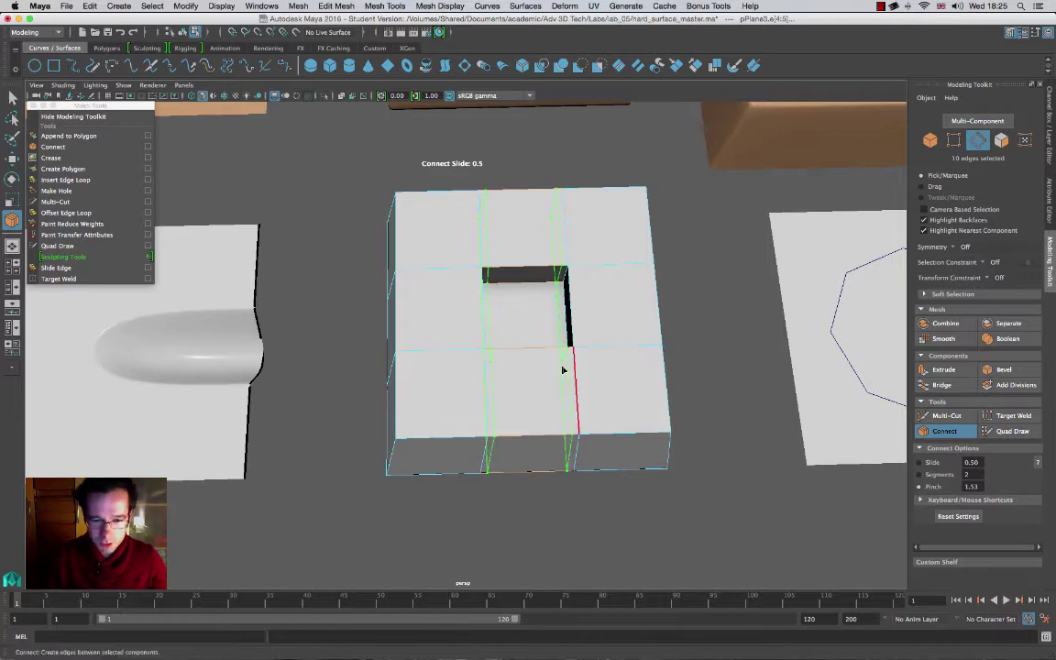
alt+drag(610, 381, 536, 295)
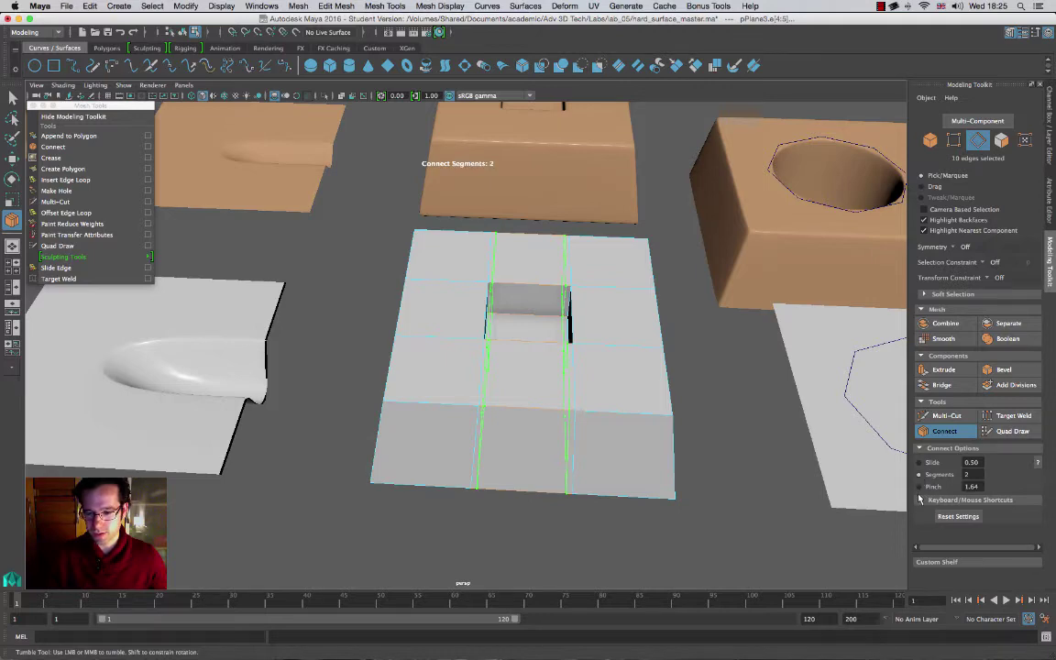
alt+drag(576, 384, 586, 384)
alt+middle_drag(567, 332, 535, 382)
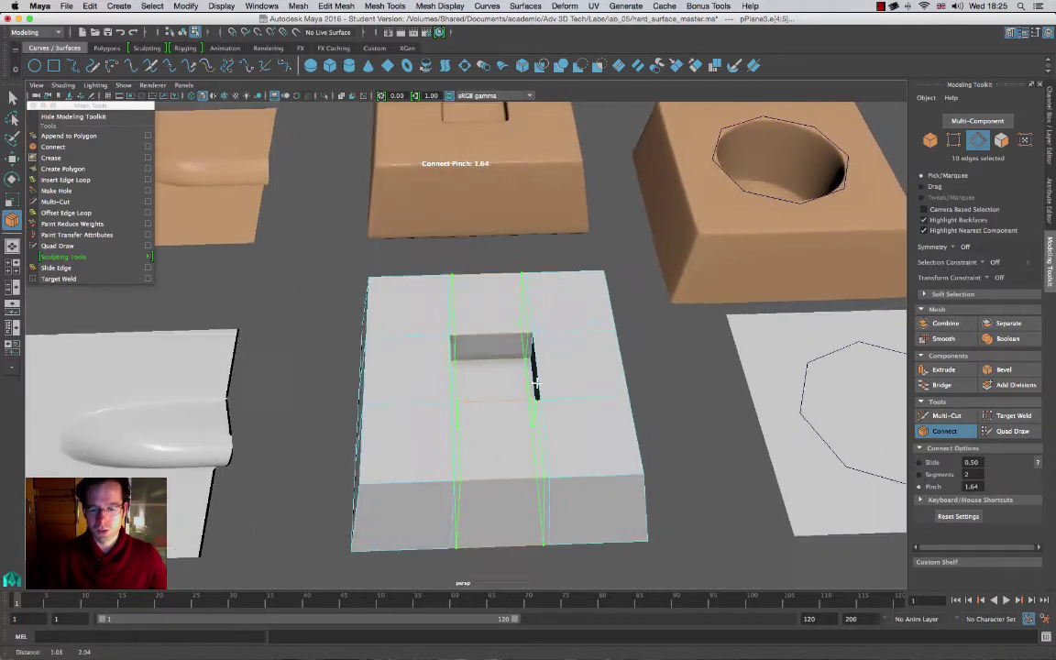
alt+right_drag(536, 382, 596, 430)
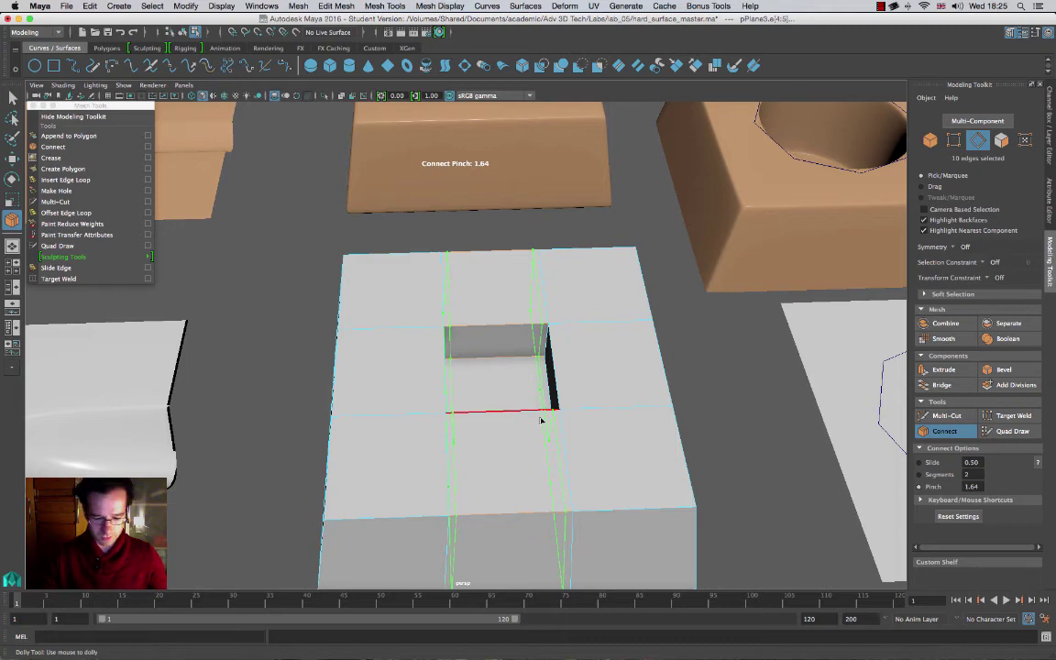
key(w)
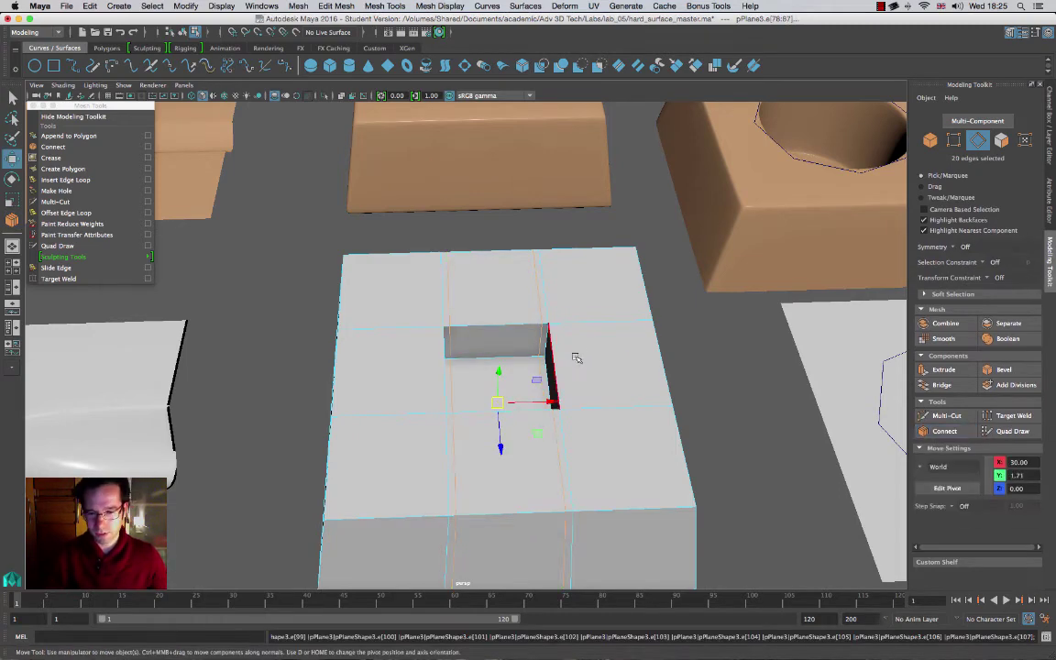
Step: Connect the perpendicular edge ring through the recess with the same settings, adding support loops along its other two sides
alt+drag(596, 389, 540, 362)
click(520, 347)
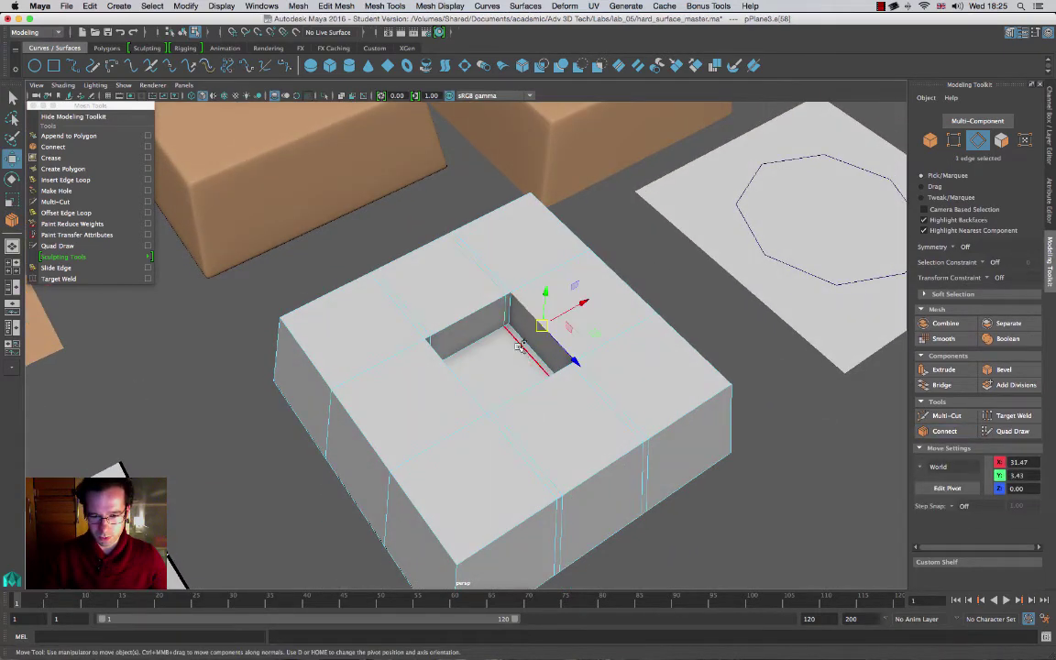
click(530, 341)
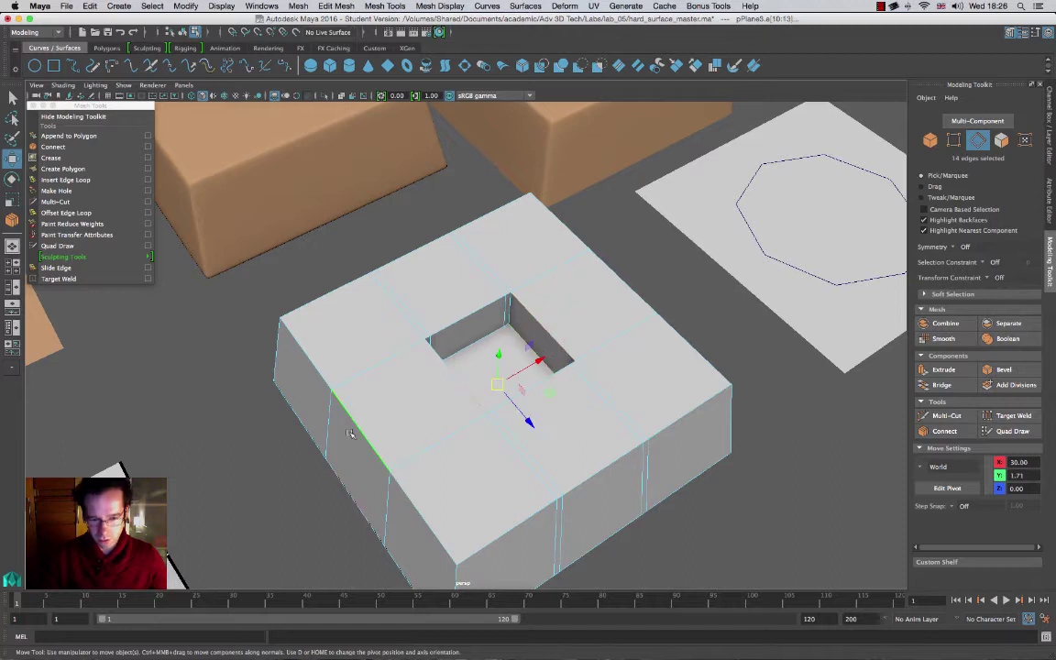
click(957, 435)
key(w)
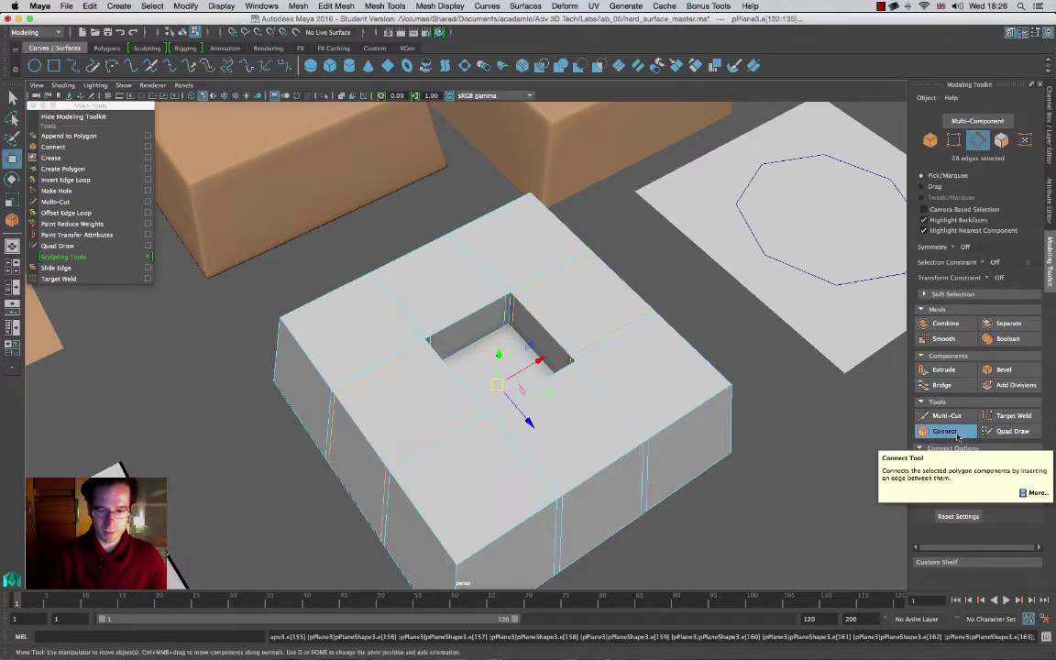
Step: Connect the vertical edge ring around the recess walls with 2 segments, adding support loops near the rim and floor
alt+drag(561, 305, 513, 363)
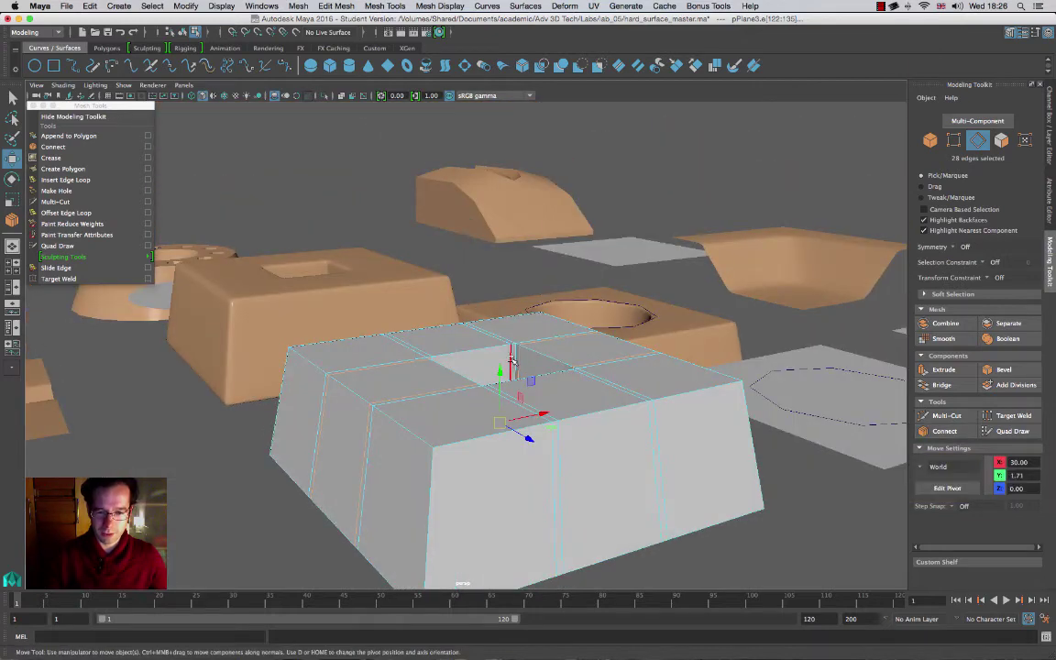
click(512, 361)
alt+drag(590, 344, 477, 356)
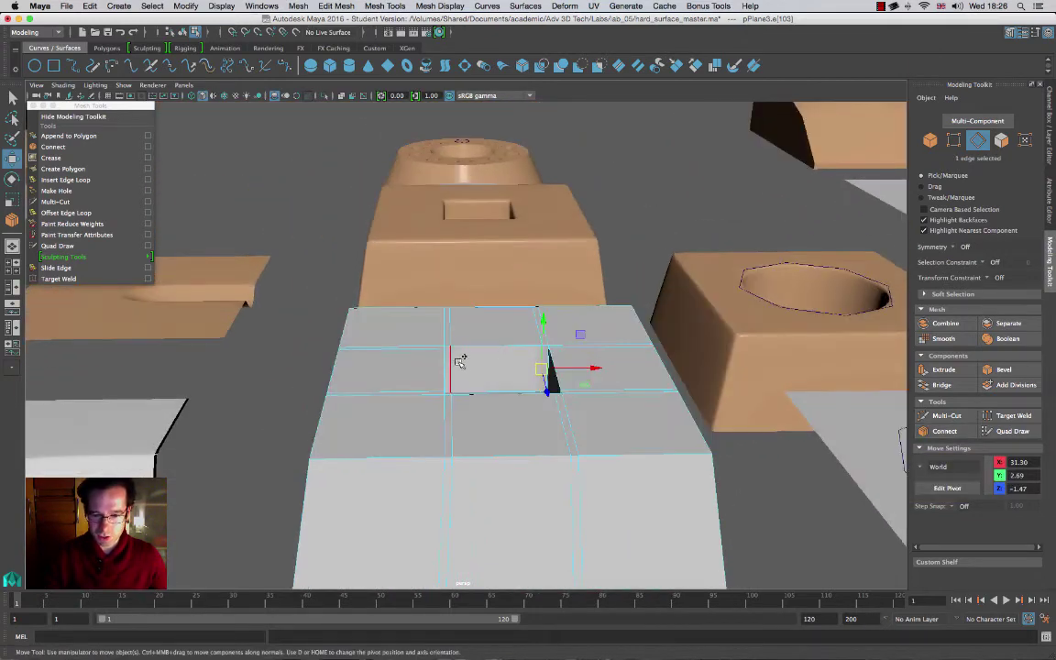
double_click(454, 364)
shift+double_click(538, 361)
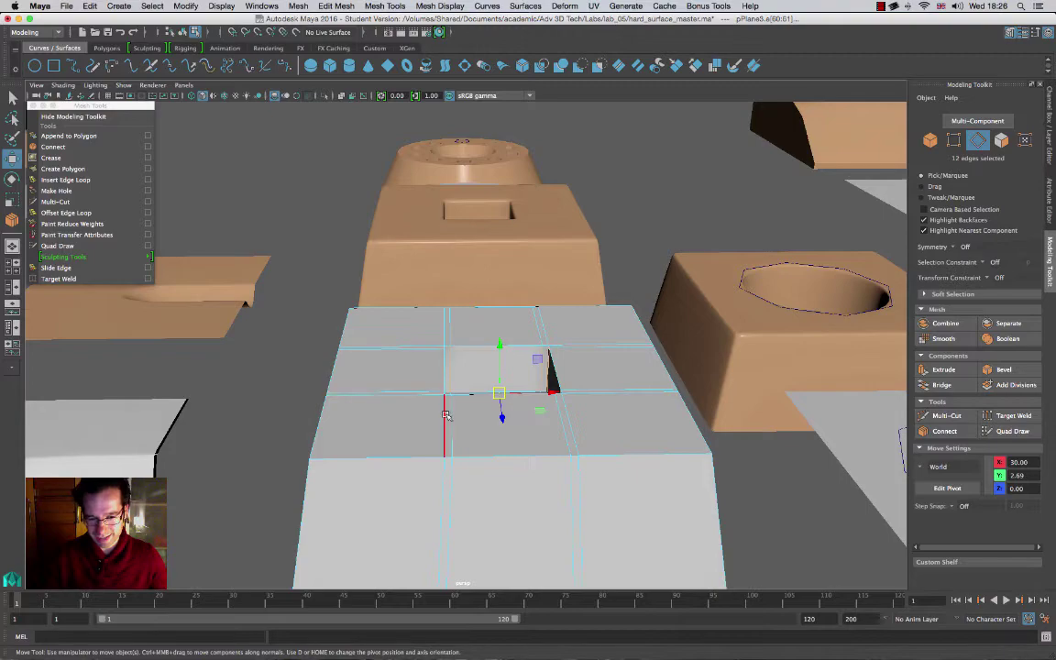
alt+drag(445, 415, 688, 413)
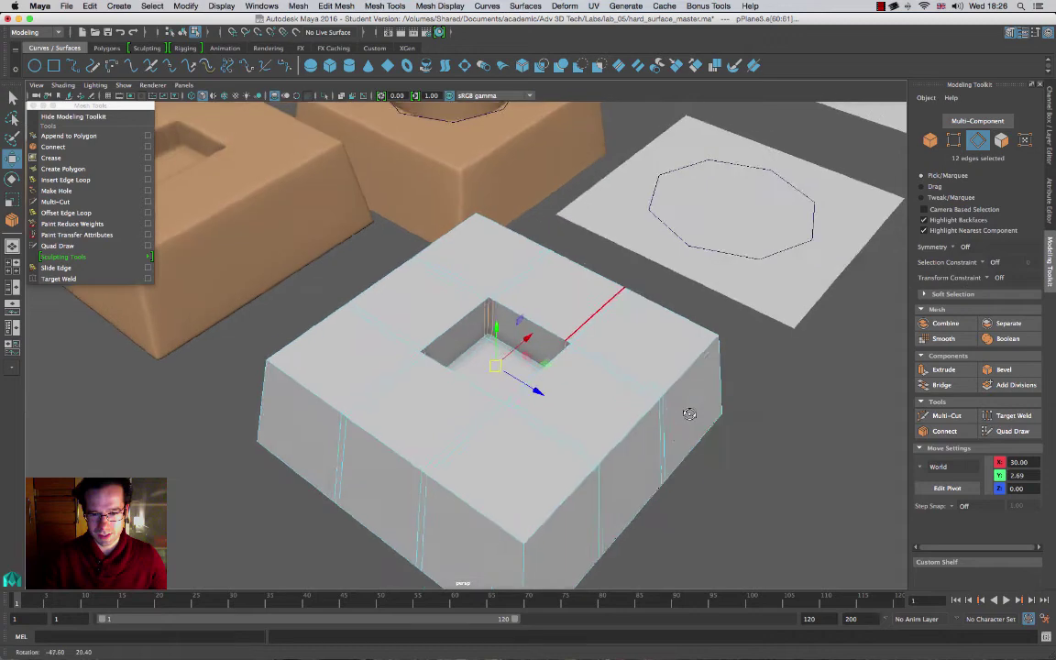
click(937, 432)
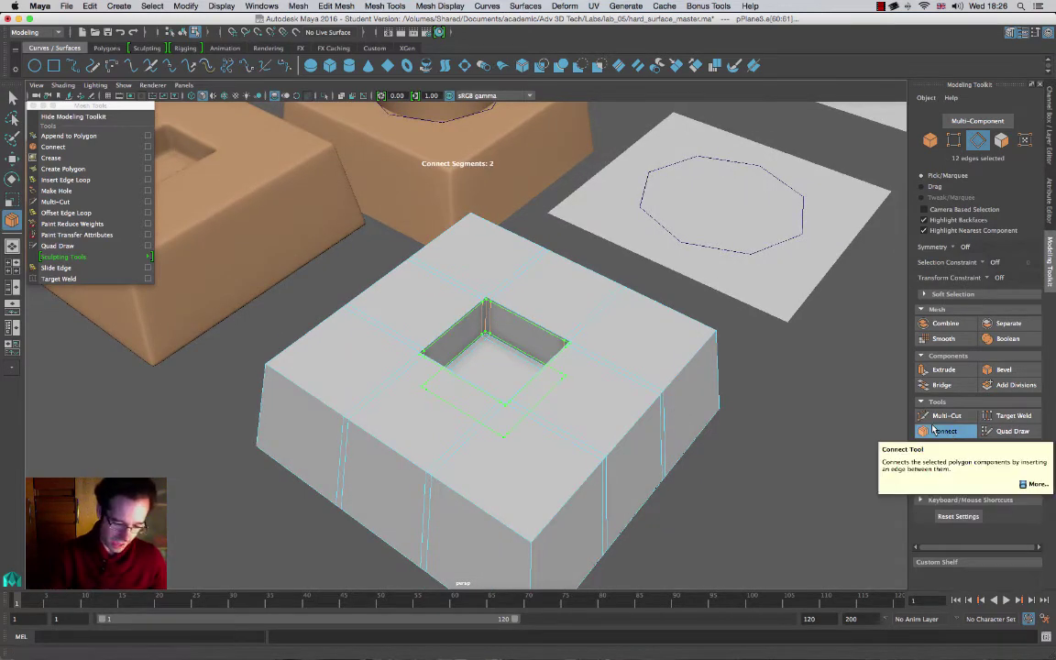
key(w)
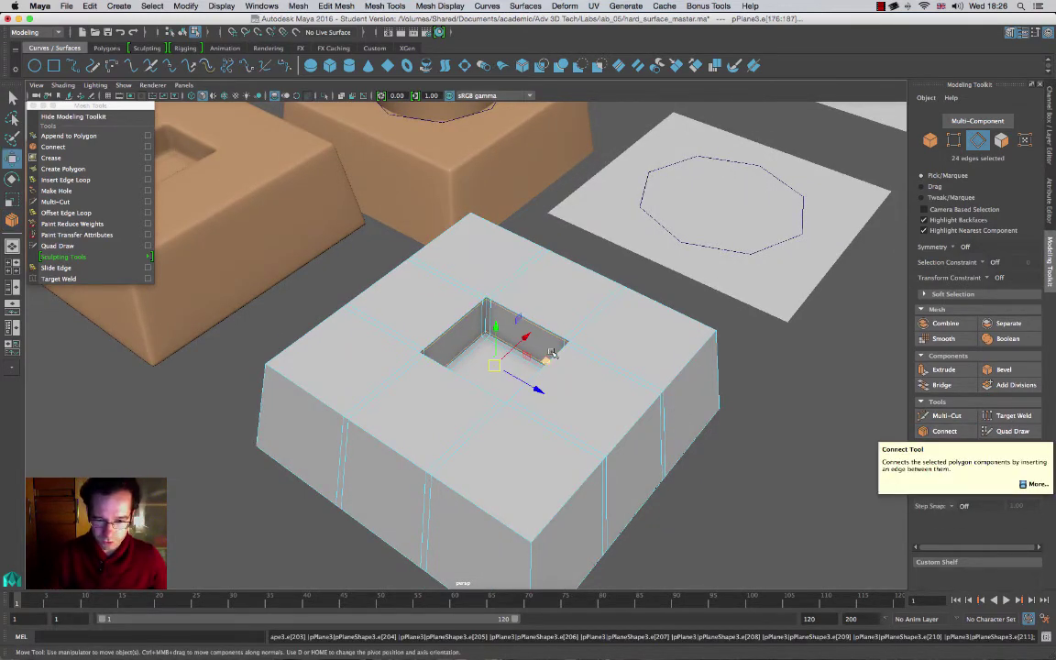
Step: Preview the block with smoothing, inspect the recess from above and at an angle, and return to the unsmoothed display
alt+drag(495, 339, 560, 345)
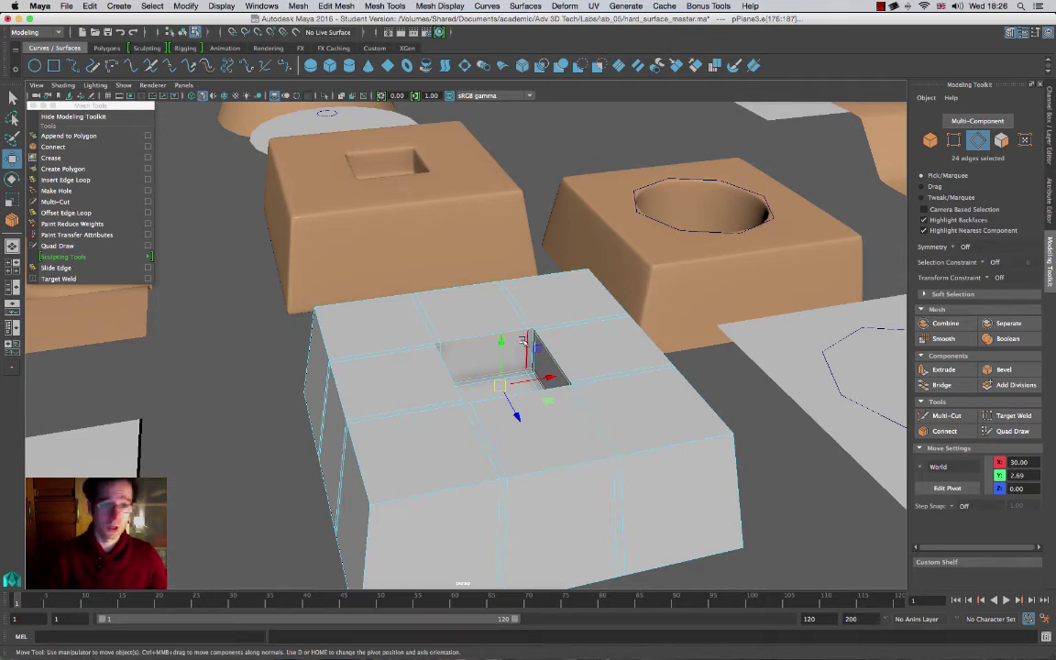
key(3)
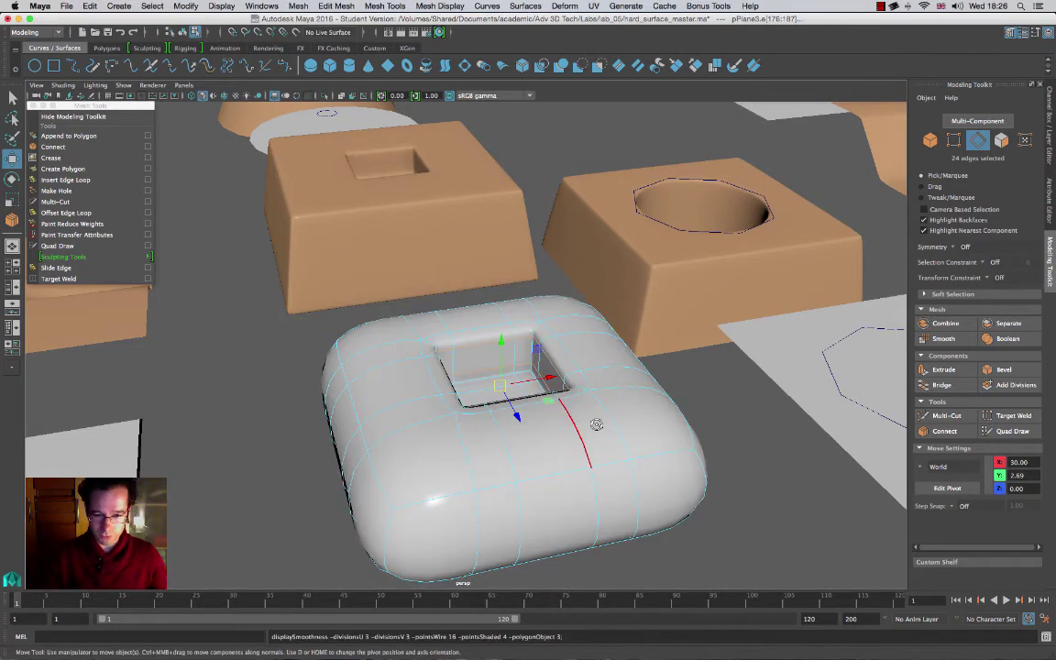
alt+drag(596, 425, 561, 464)
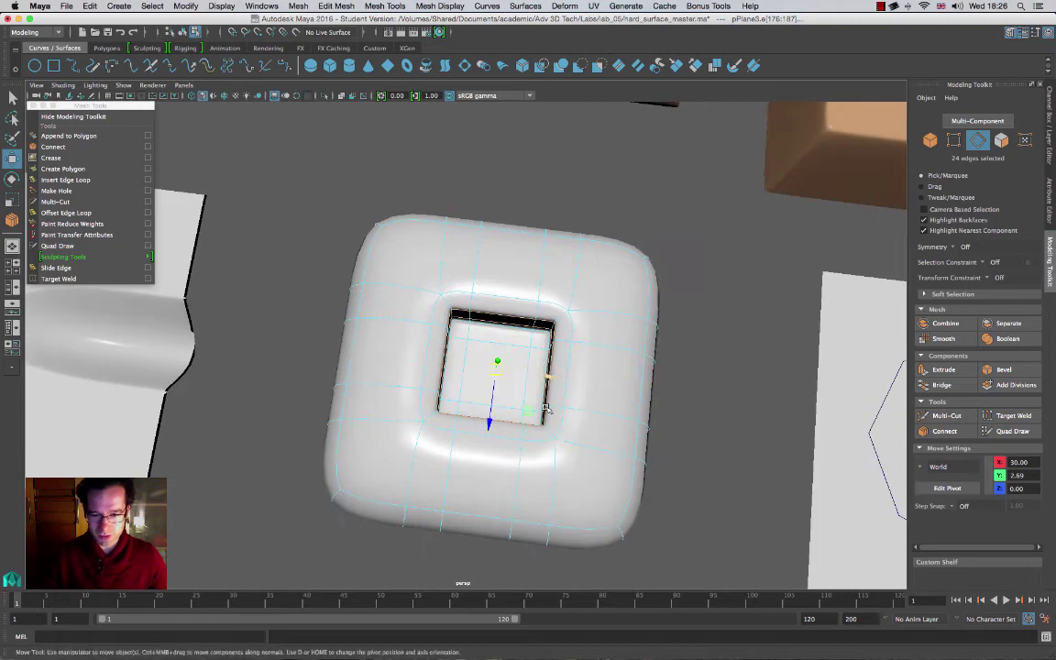
mouse_move(565, 375)
alt+mouse_down()
mouse_move(619, 441)
mouse_move(696, 425)
mouse_move(619, 443)
mouse_move(550, 364)
alt+mouse_up()
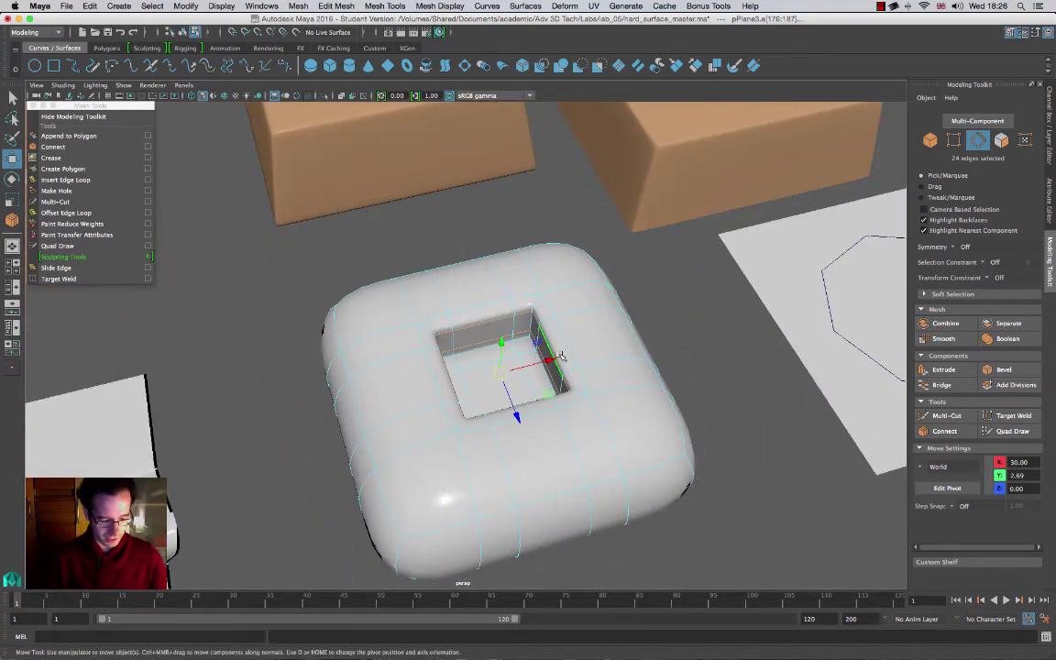
key(1)
Step: Examine the recess up close, checking the edges along its floor and rim and the loops across the block's top
scroll(627, 431, up, 6)
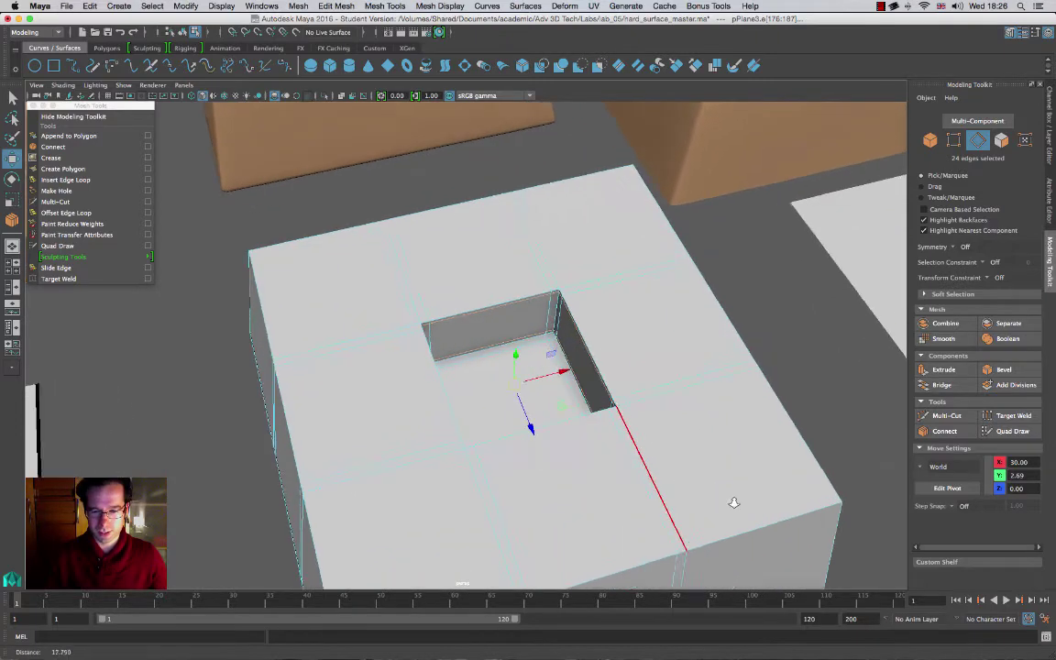
scroll(620, 394, up, 5)
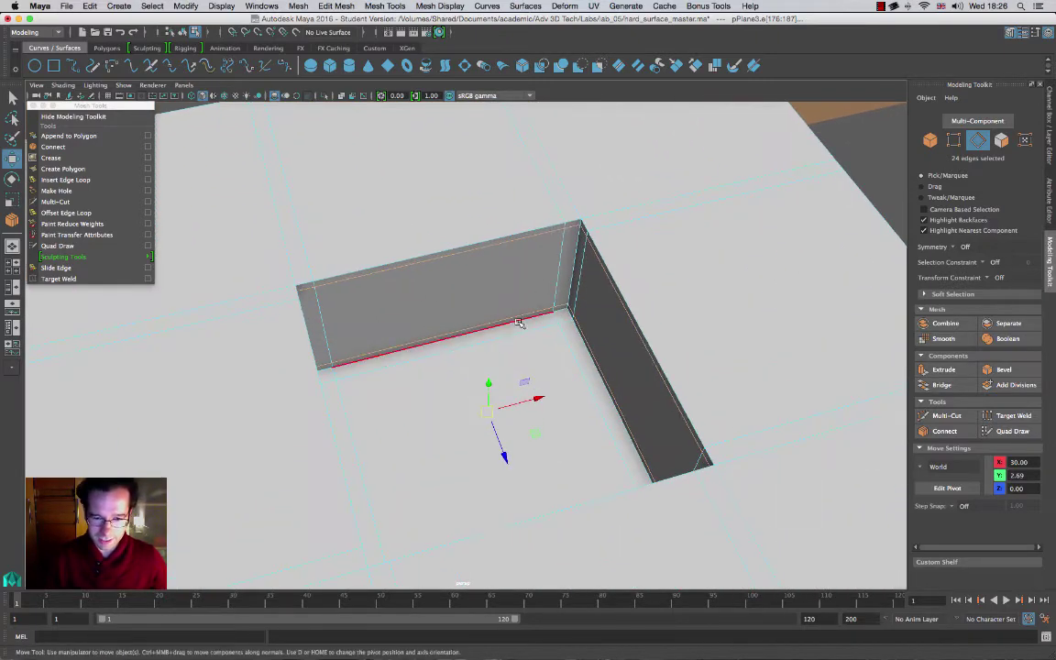
click(519, 323)
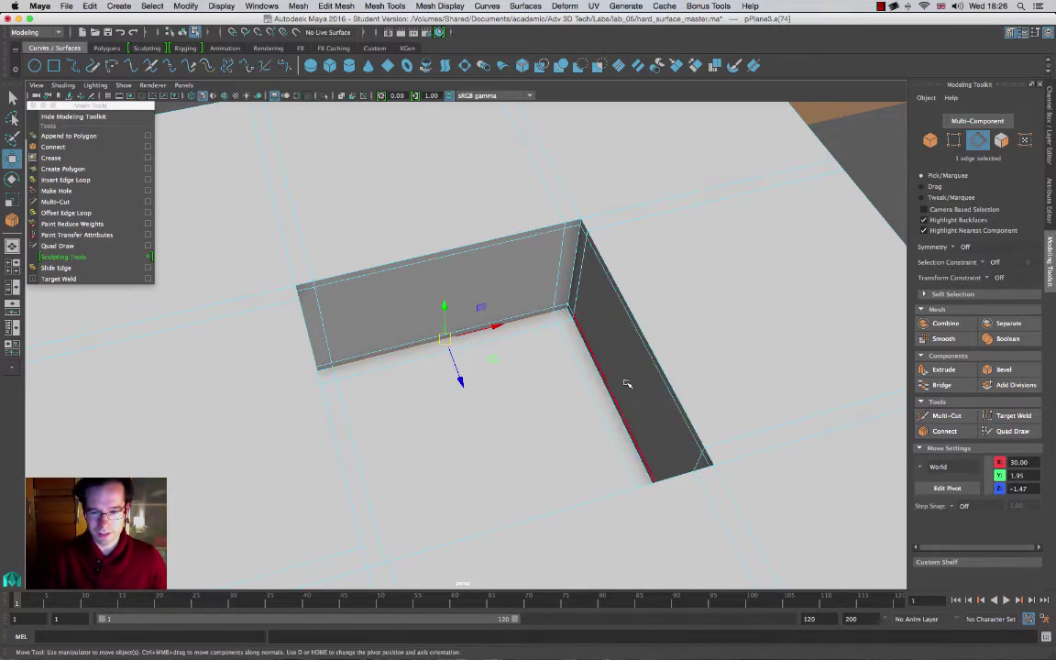
alt+drag(627, 380, 561, 291)
click(616, 287)
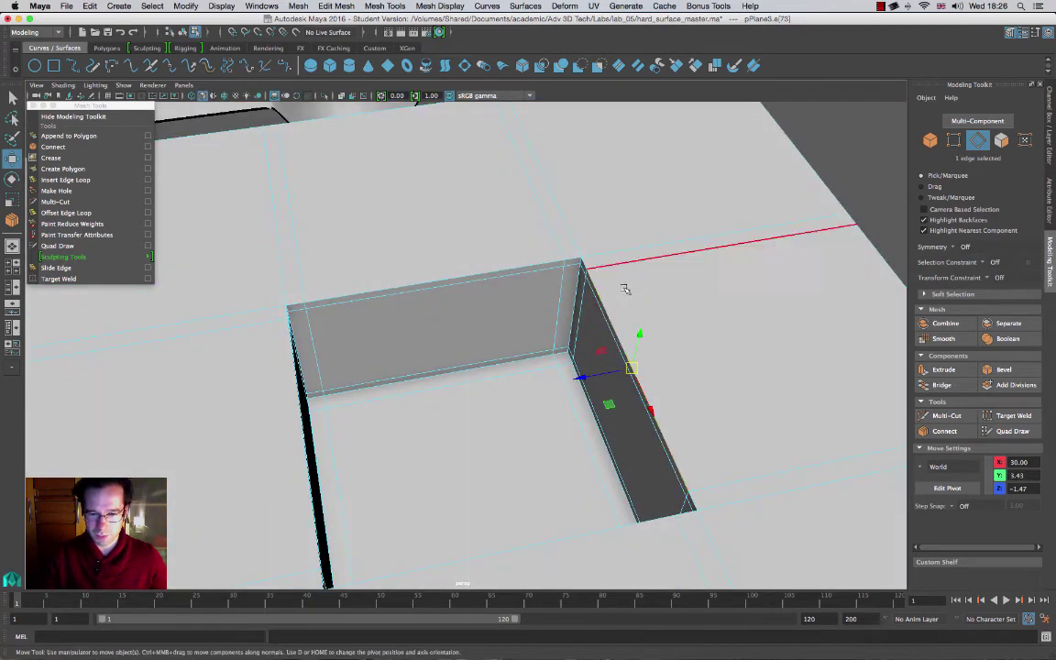
alt+drag(463, 431, 485, 438)
alt+right_drag(486, 438, 371, 420)
alt+middle_drag(370, 420, 397, 369)
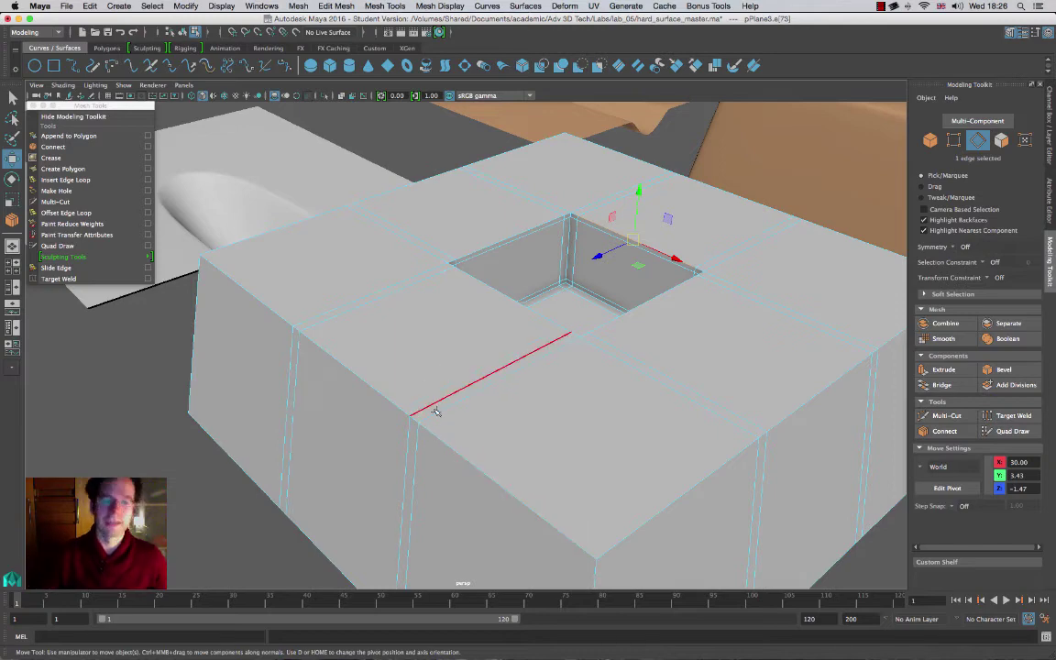
alt+drag(431, 408, 384, 469)
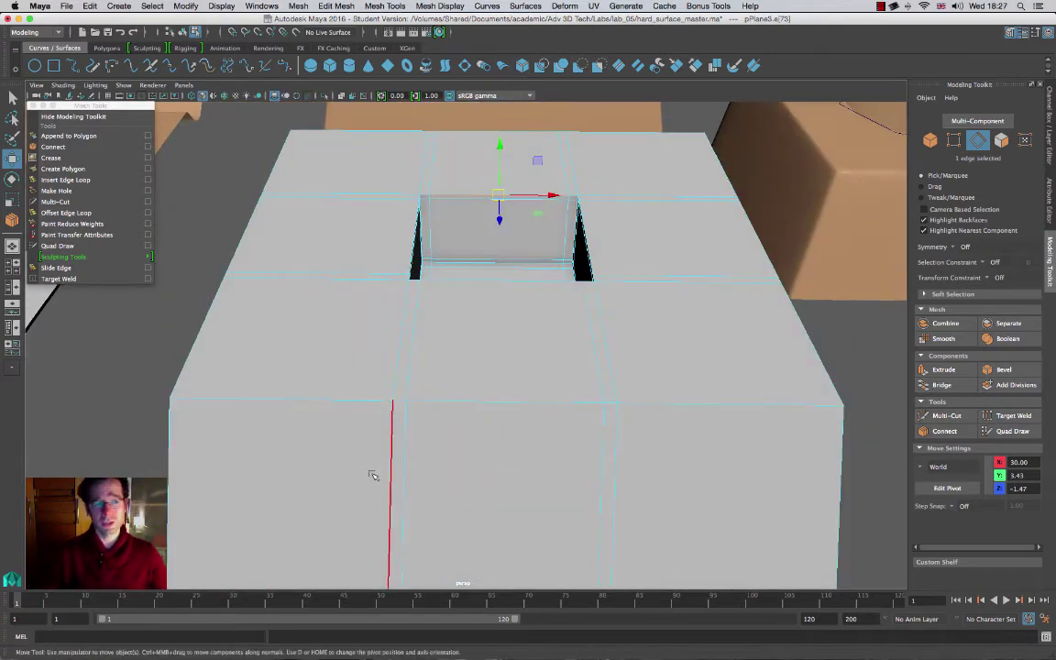
Step: Insert edge loops just outside two opposite sides of the recess, working with the smoothed preview and its cage displayed
click(82, 183)
alt+drag(700, 325, 487, 289)
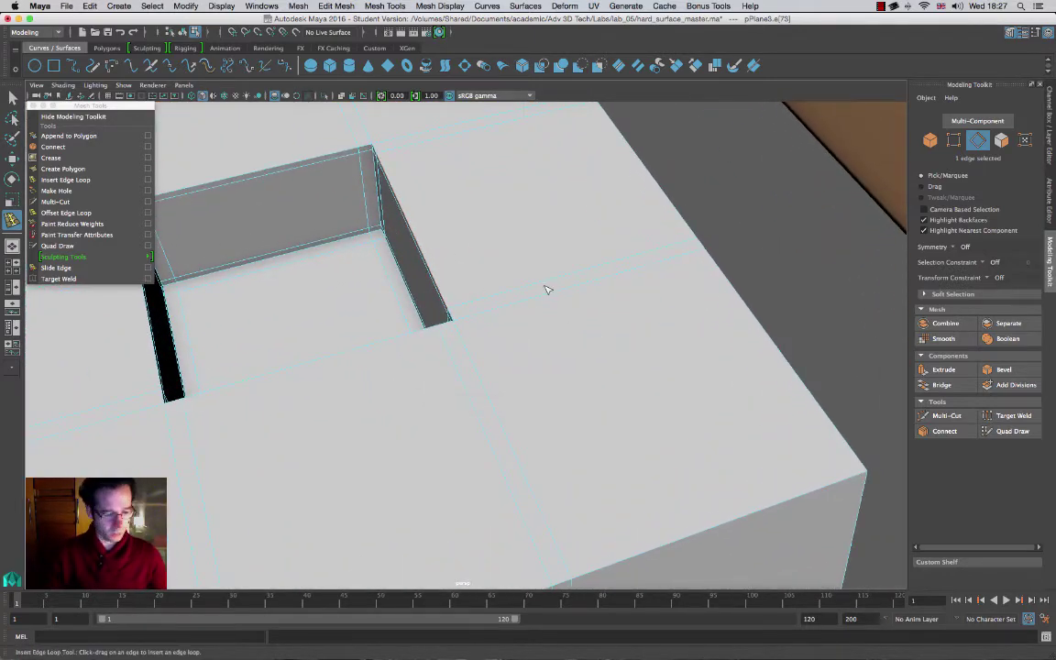
key(2)
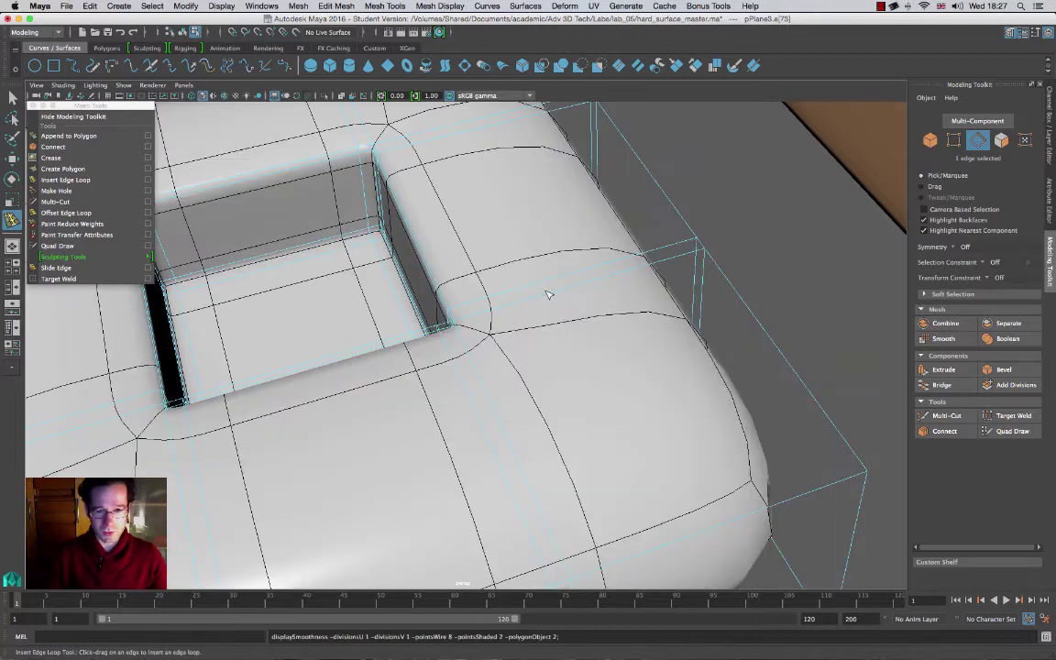
click(463, 317)
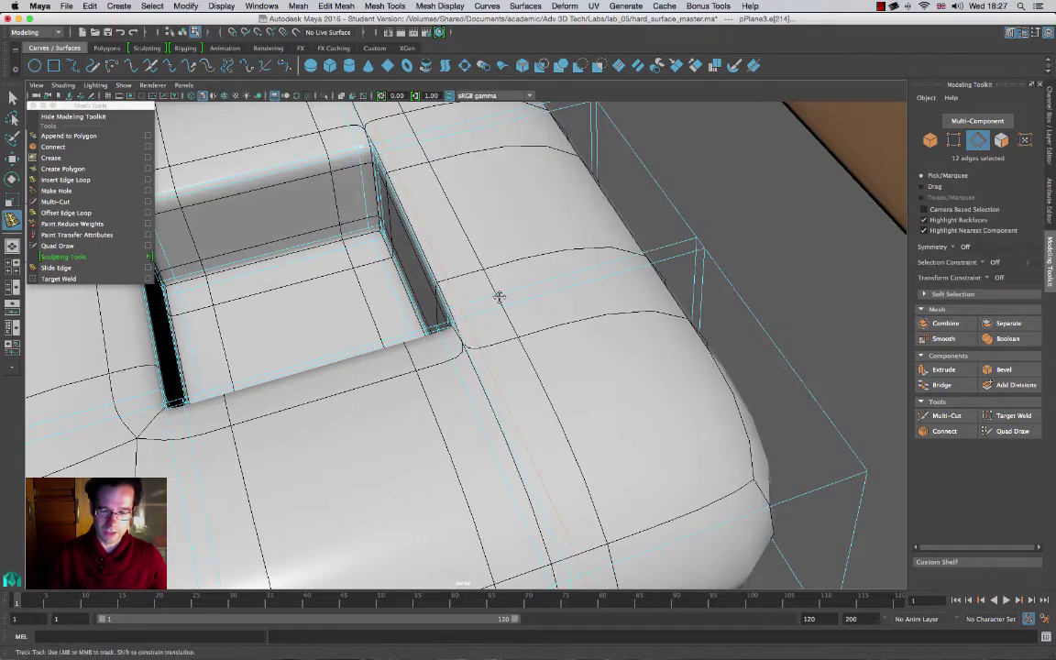
alt+drag(496, 294, 492, 156)
alt+drag(484, 201, 335, 353)
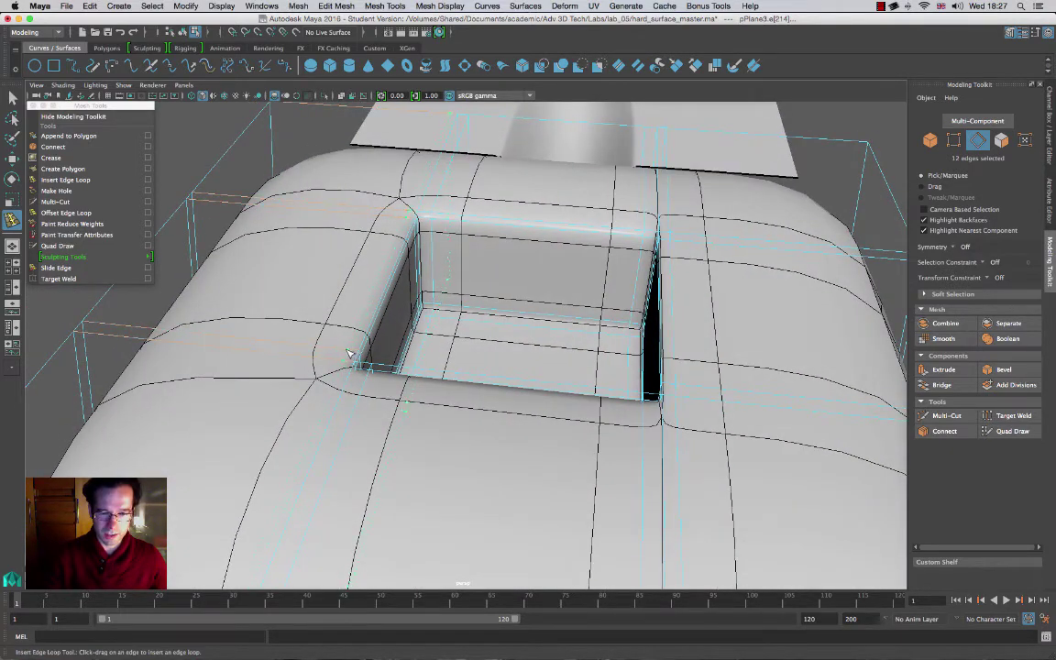
drag(354, 364, 359, 371)
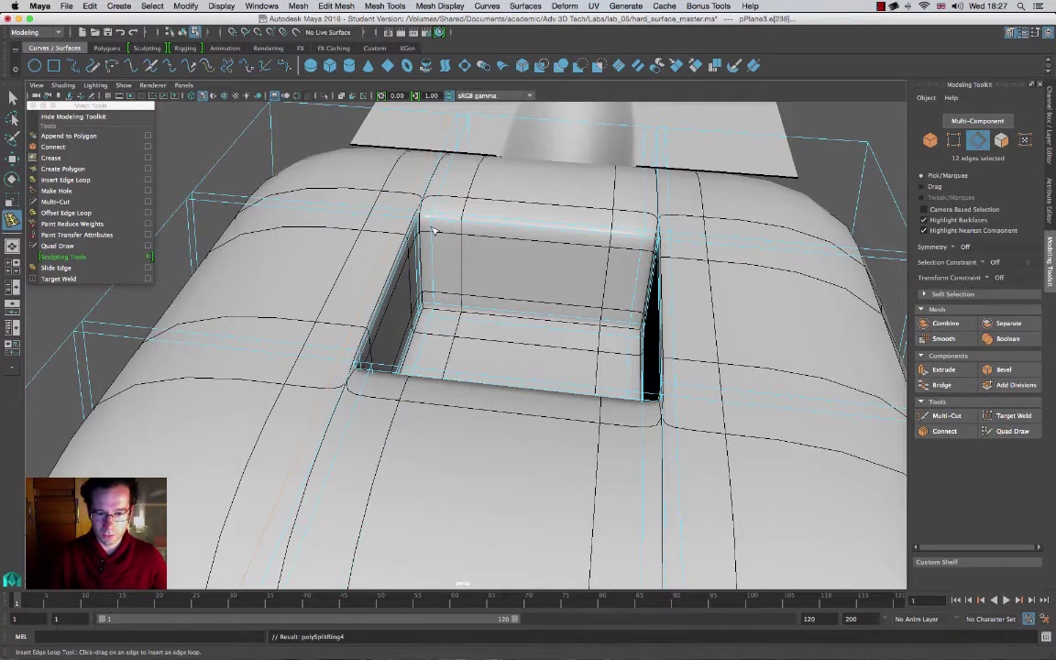
Step: Insert edge loops just outside the recess's other two sides, so all four rim edges have outer support
alt+drag(583, 321, 302, 294)
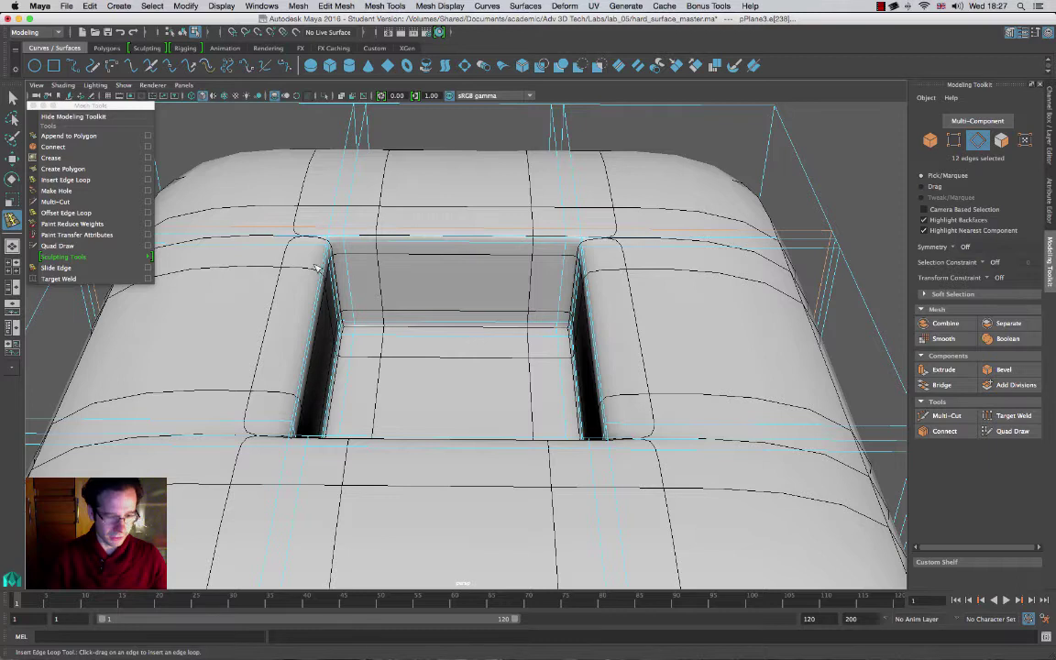
key(1)
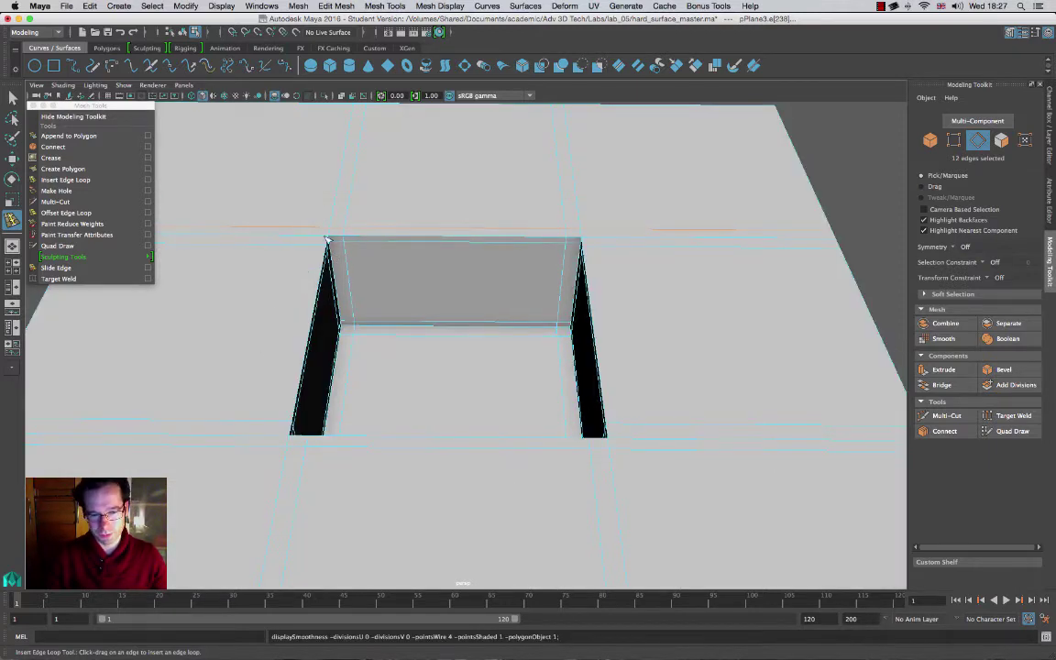
alt+drag(350, 380, 307, 287)
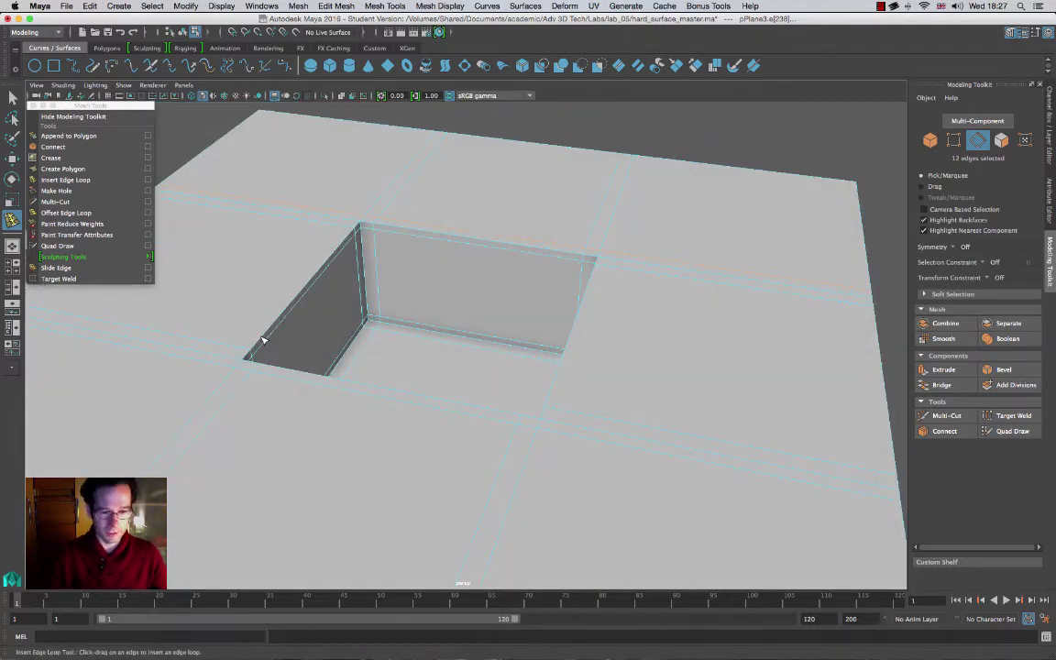
key(2)
drag(223, 349, 238, 354)
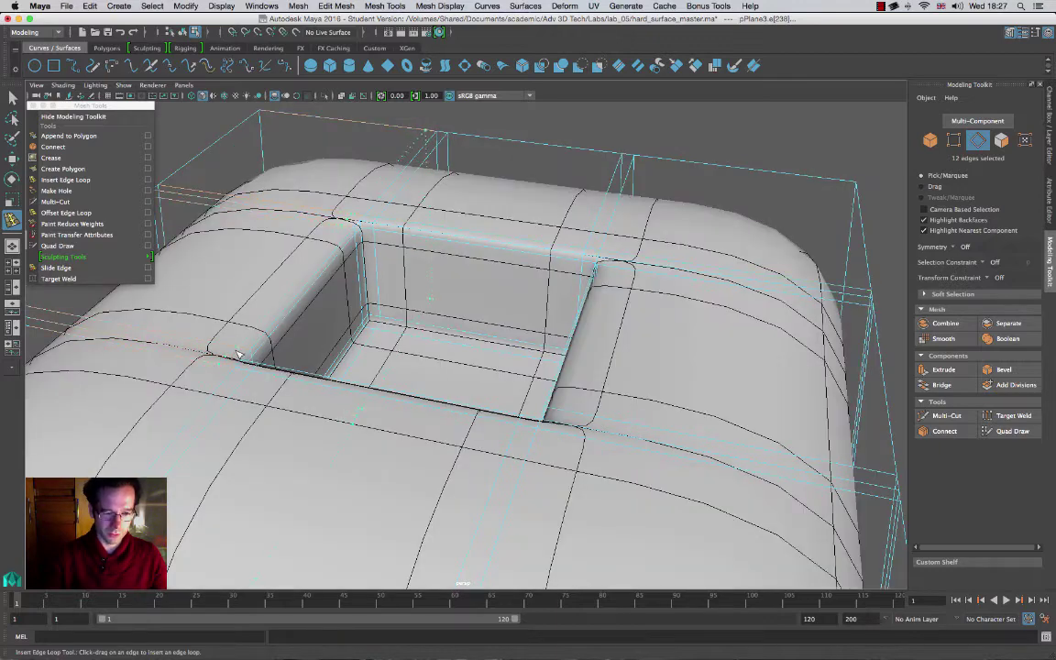
click(237, 351)
key(1)
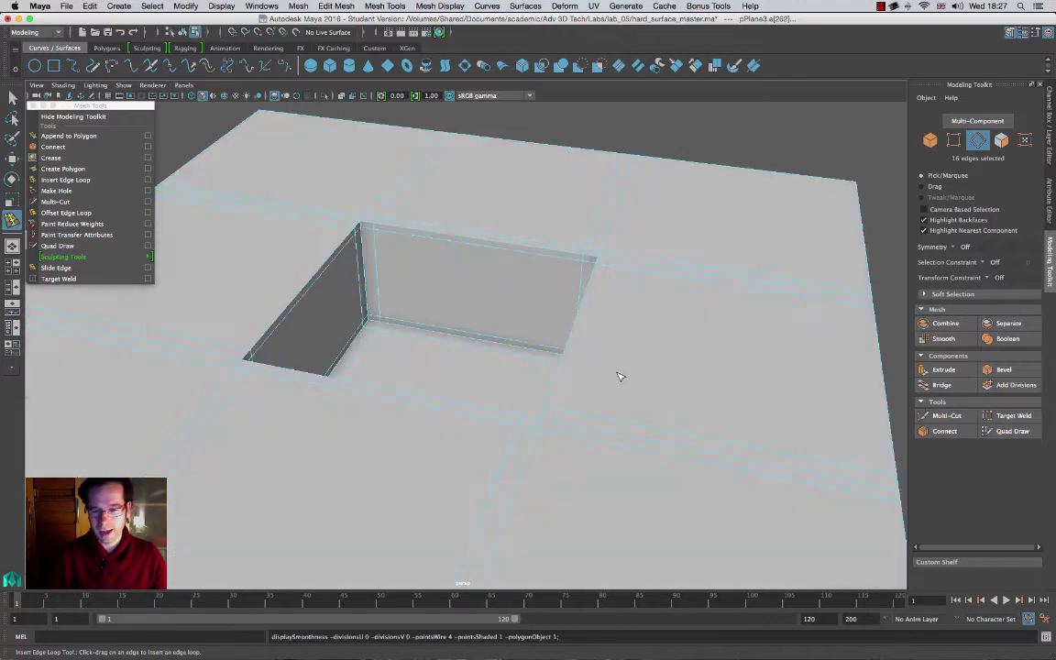
click(563, 414)
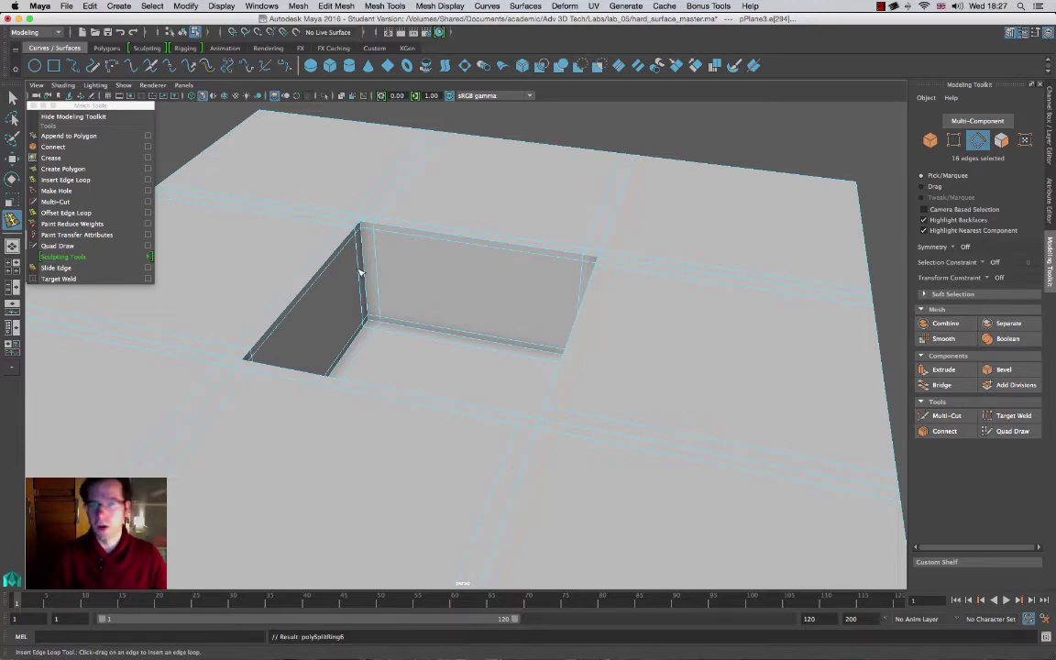
Step: Preview the smoothed block with its cage, inspect the recess corners and outer shape, and return to the unsmoothed display
key(2)
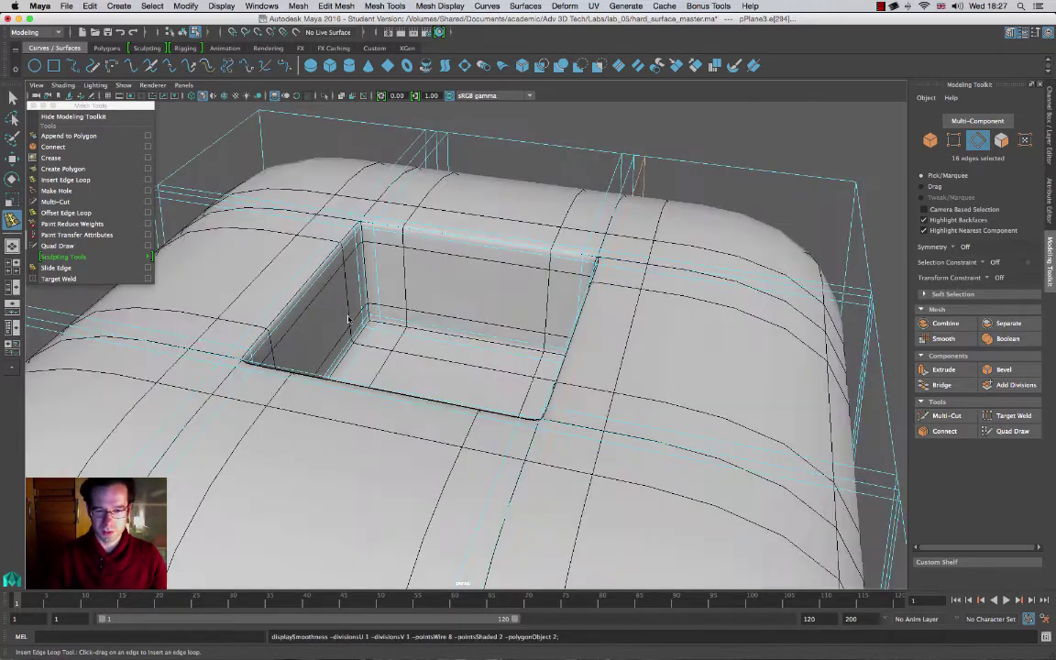
alt+drag(555, 304, 629, 346)
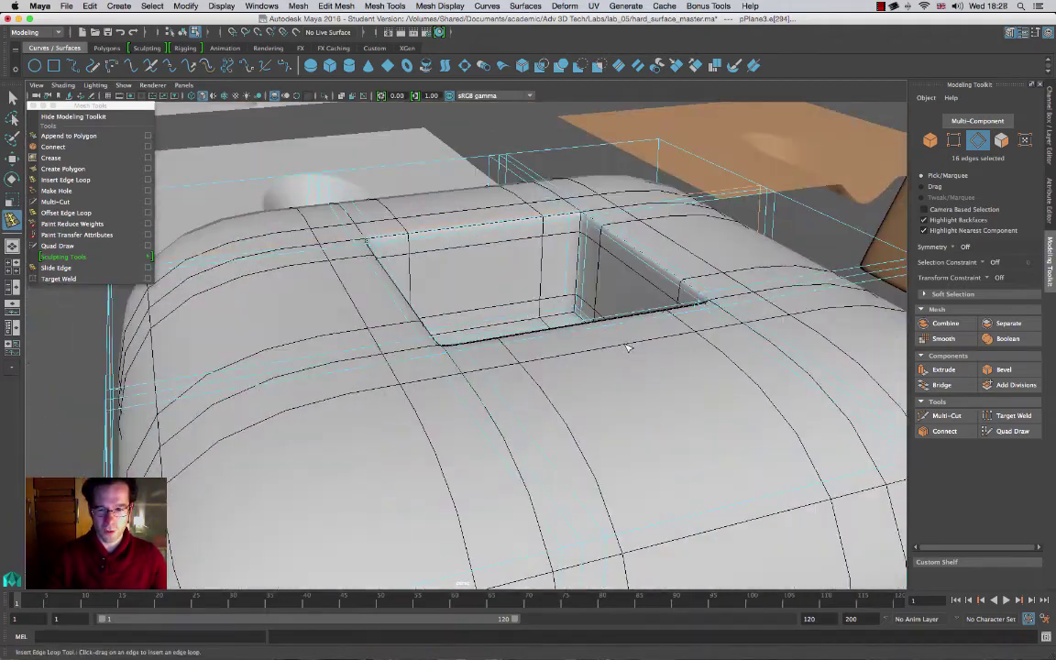
alt+right_drag(630, 346, 390, 276)
alt+drag(389, 276, 486, 395)
key(1)
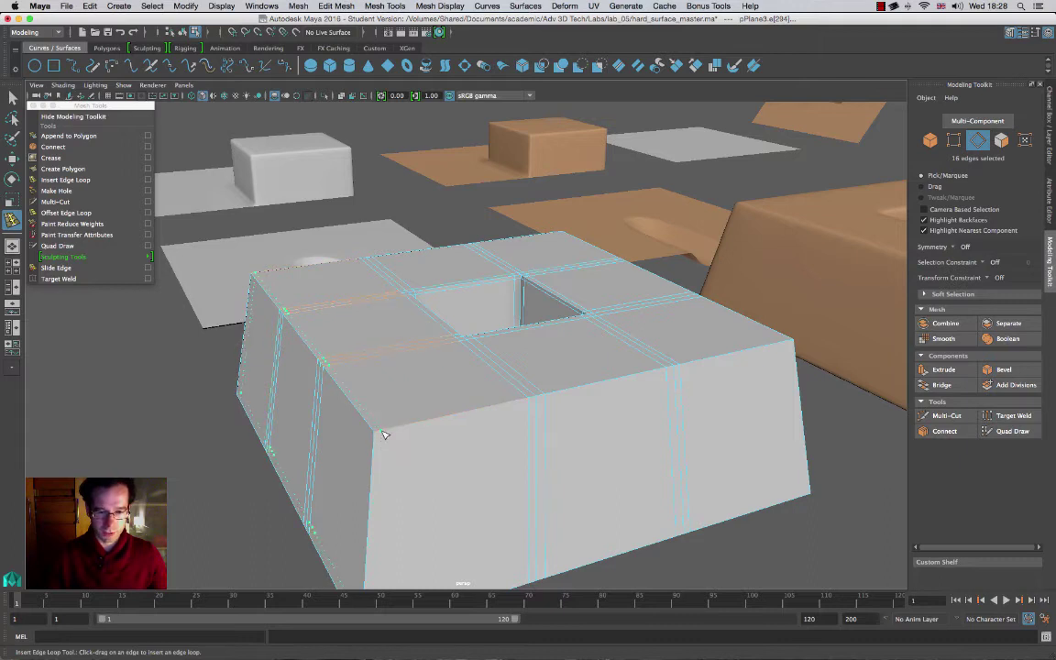
Step: Insert four edge loops across the block, one close to each outer edge of its top face
drag(385, 435, 388, 434)
drag(787, 346, 783, 345)
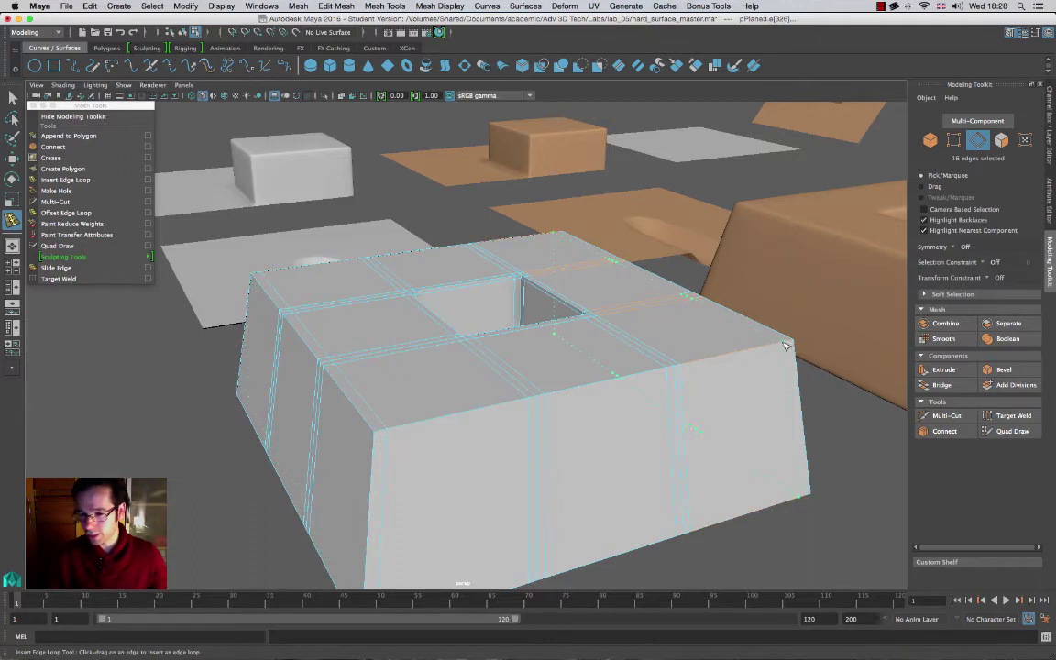
click(786, 345)
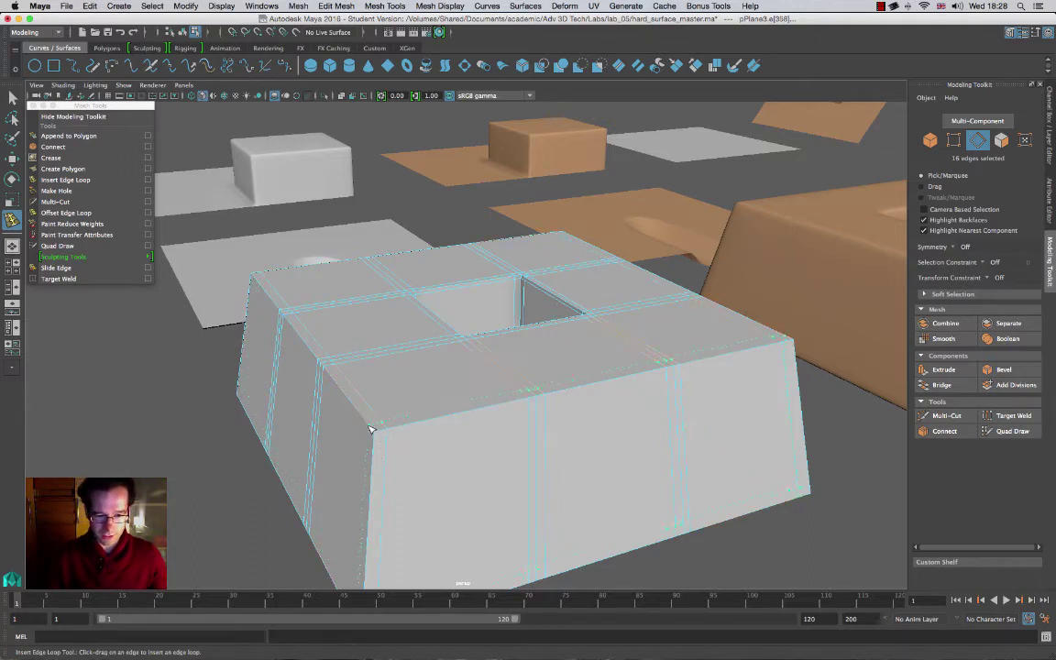
click(371, 429)
click(260, 283)
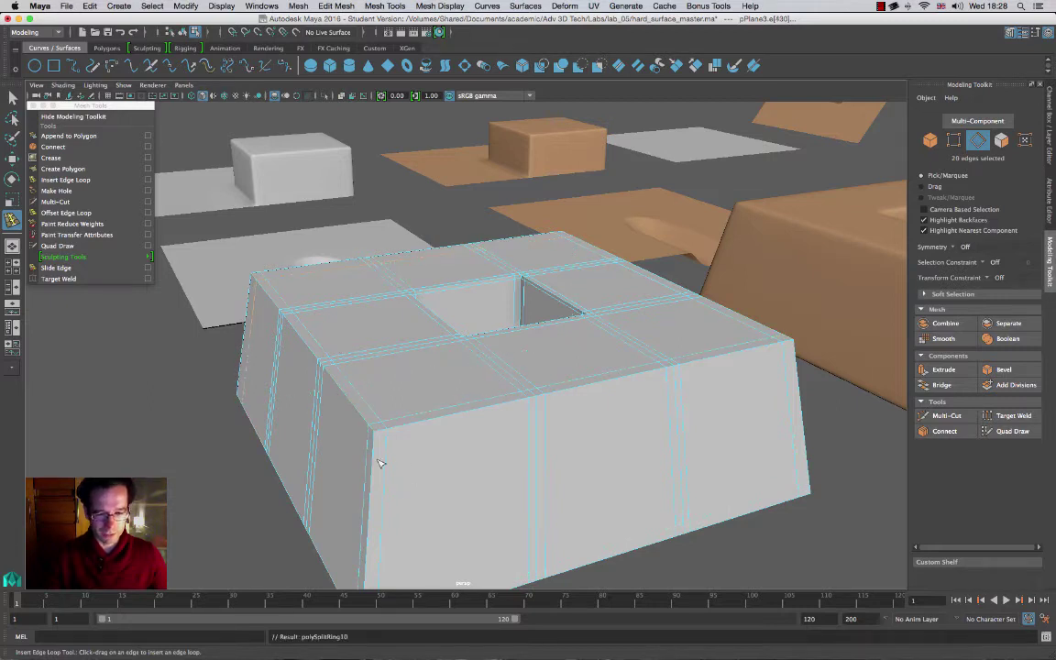
Step: Insert two horizontal edge loops around the block's sides, one just below the top edge and one just above the base
drag(374, 443, 375, 441)
alt+middle_drag(457, 486, 479, 204)
click(381, 389)
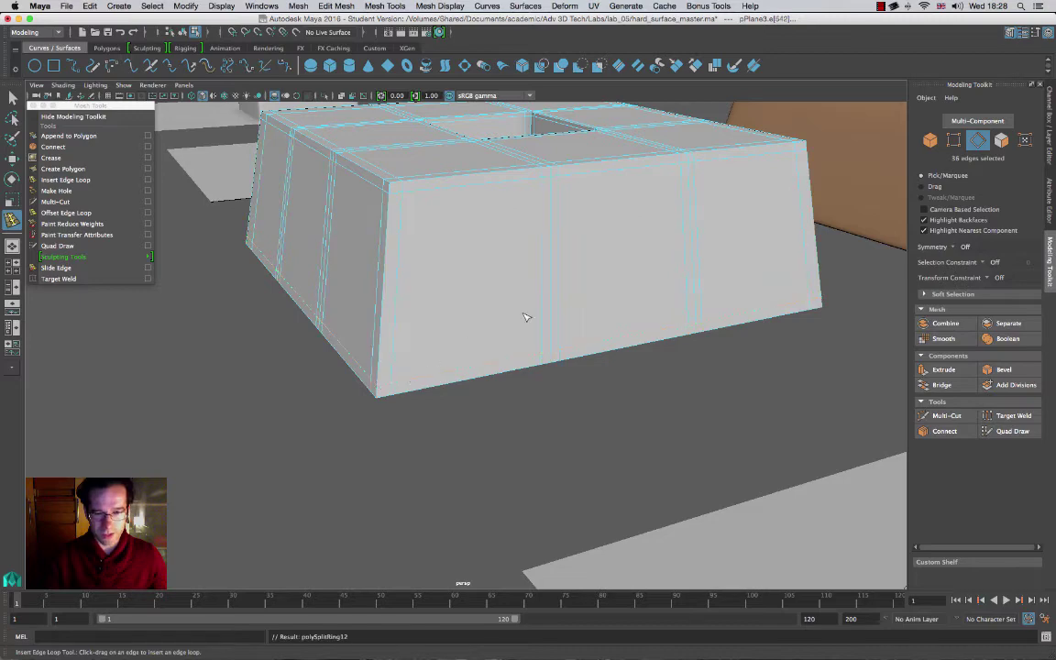
alt+drag(474, 286, 644, 301)
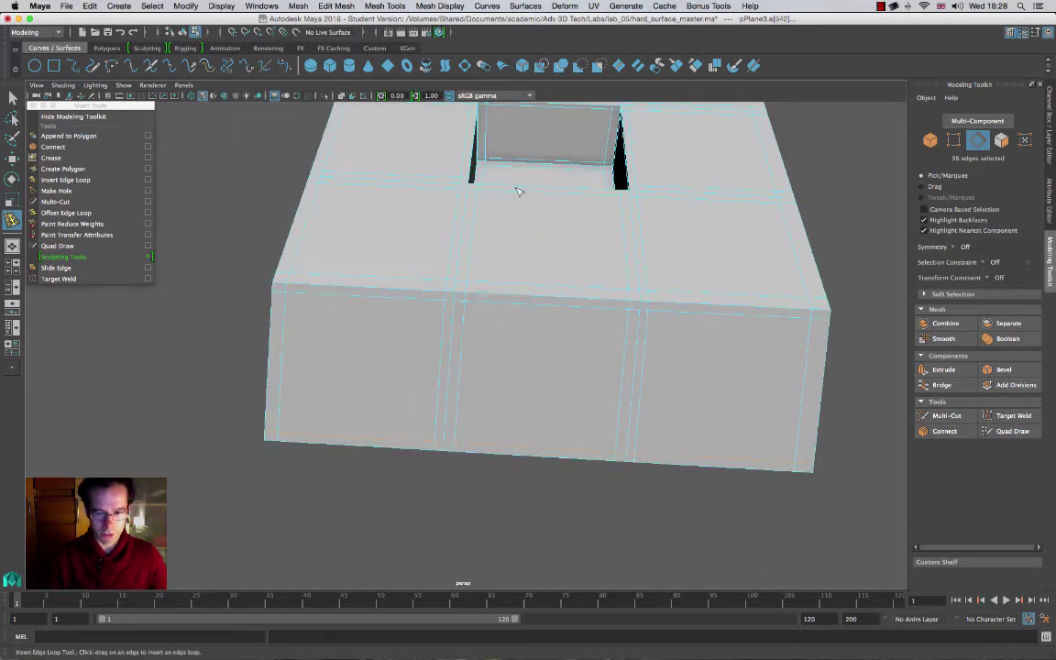
Step: Display the block smoothed in object mode and examine its outer edges, corners and recess from several angles
key(3)
alt+drag(505, 388, 540, 228)
right_drag(540, 228, 597, 210)
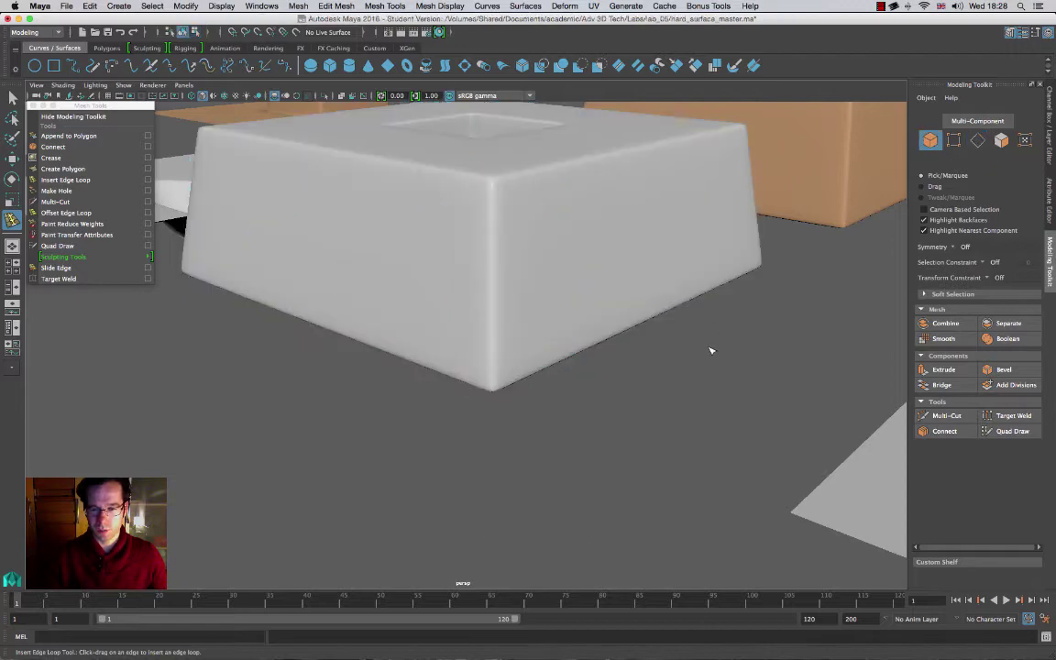
alt+drag(712, 351, 648, 321)
alt+right_drag(648, 321, 505, 345)
alt+drag(505, 345, 507, 294)
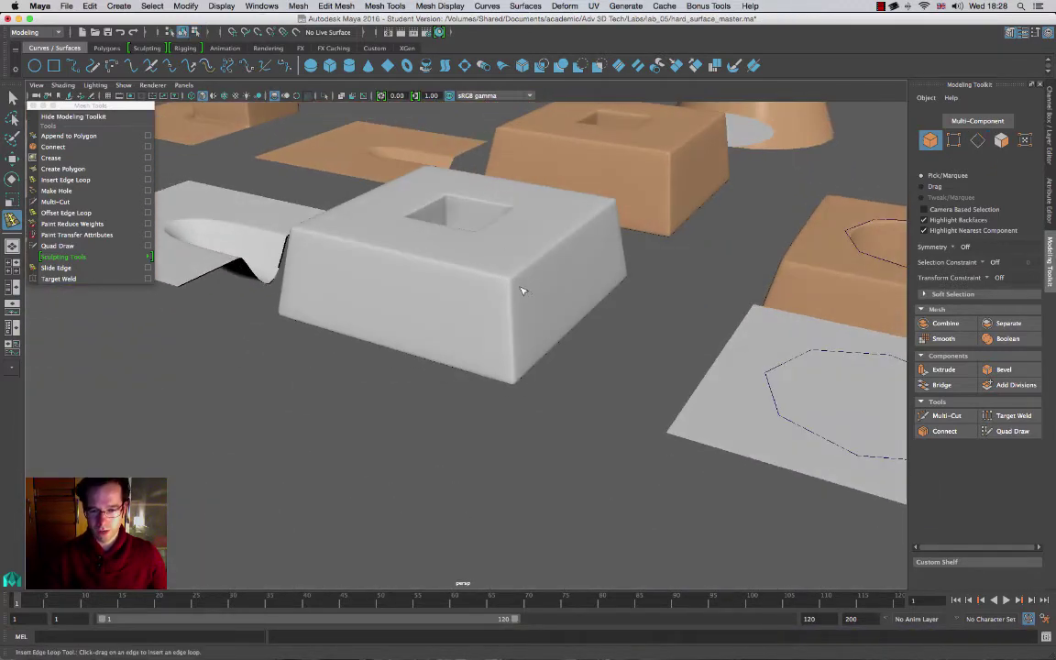
alt+drag(580, 219, 472, 220)
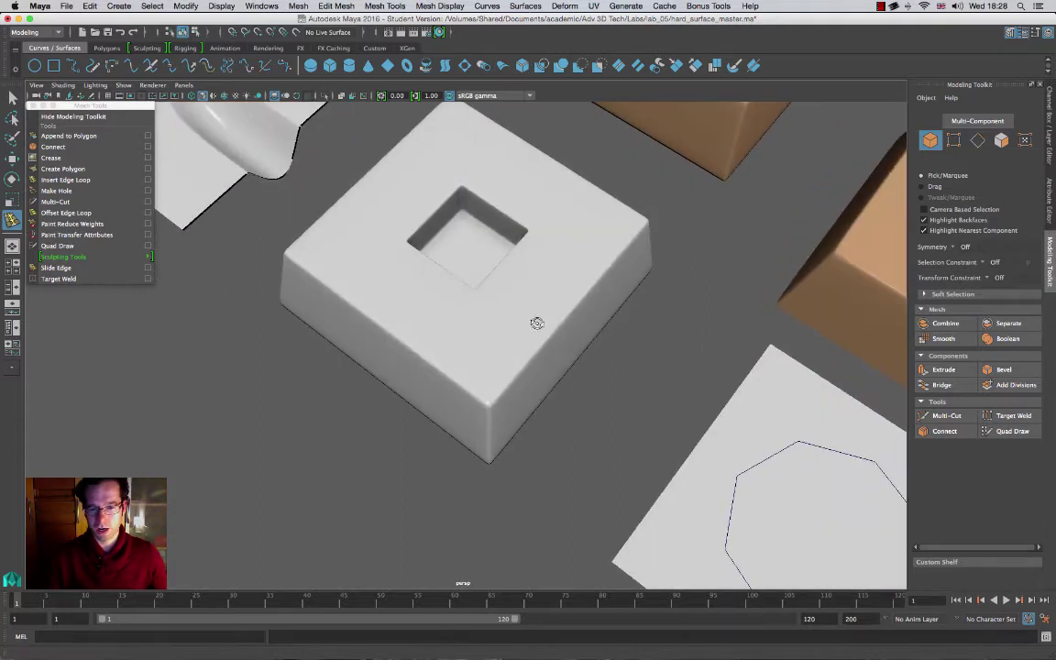
alt+drag(542, 322, 435, 224)
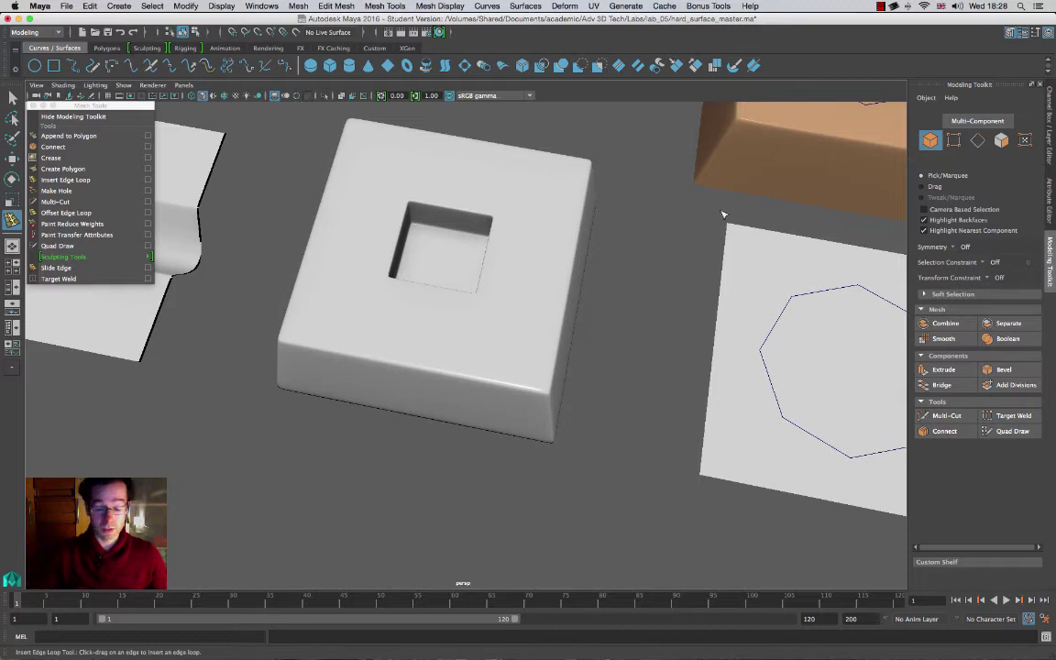
alt+drag(481, 280, 503, 202)
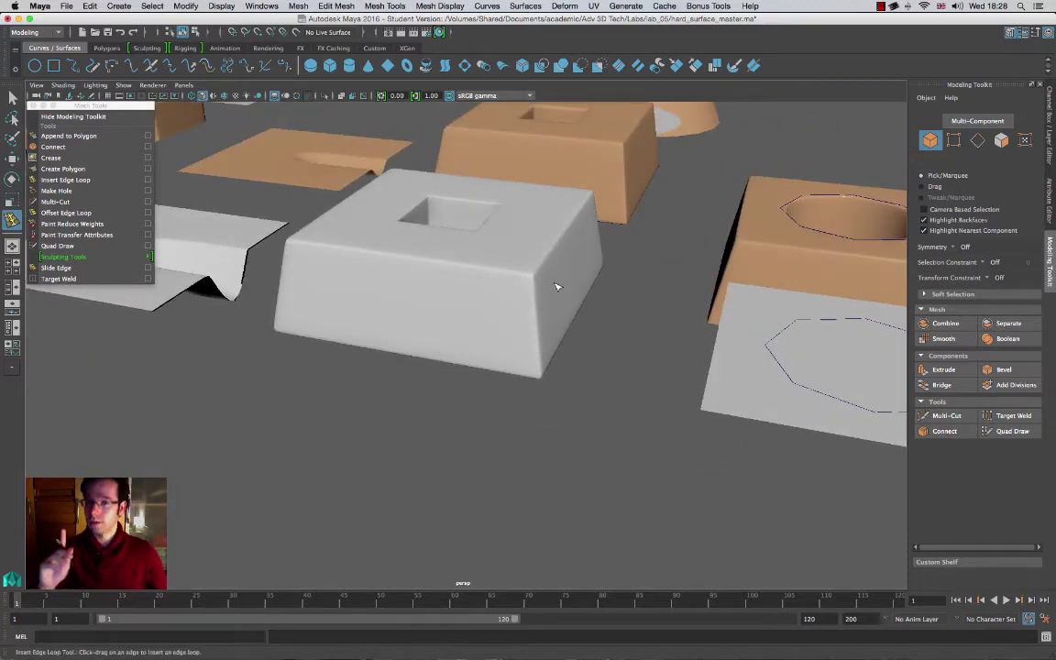
Step: Select the whole smoothed recessed block with the Move tool
key(w)
click(492, 304)
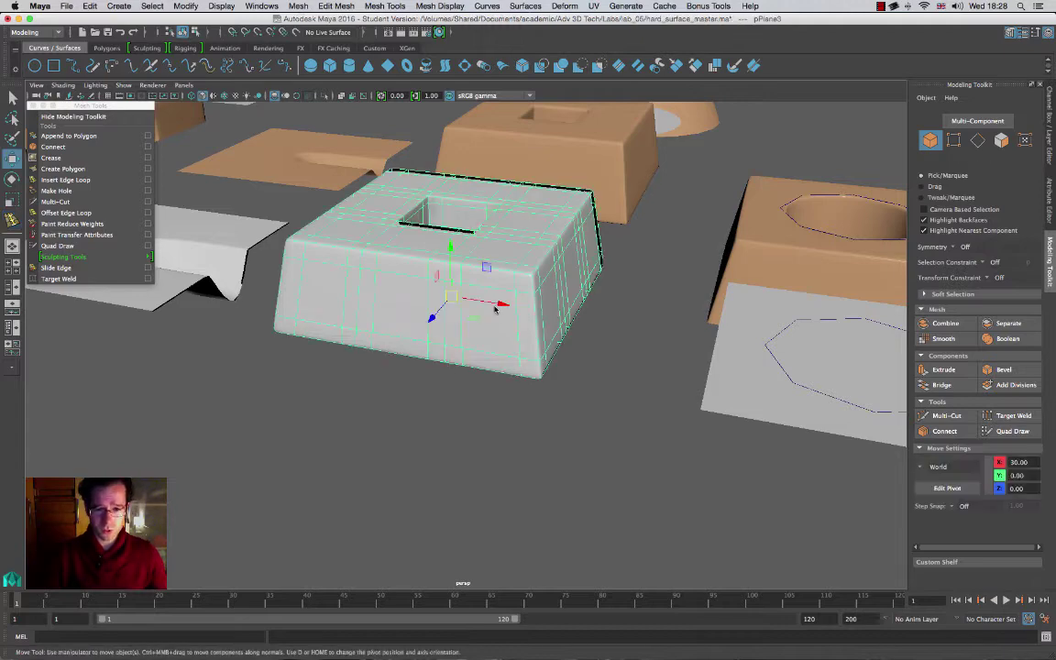
Step: Turn off the smooth mesh preview on the grey box and switch it to vertex selection
alt+drag(492, 305, 523, 326)
mouse_move(479, 326)
alt+middle_down()
mouse_move(484, 361)
mouse_move(479, 349)
alt+middle_up()
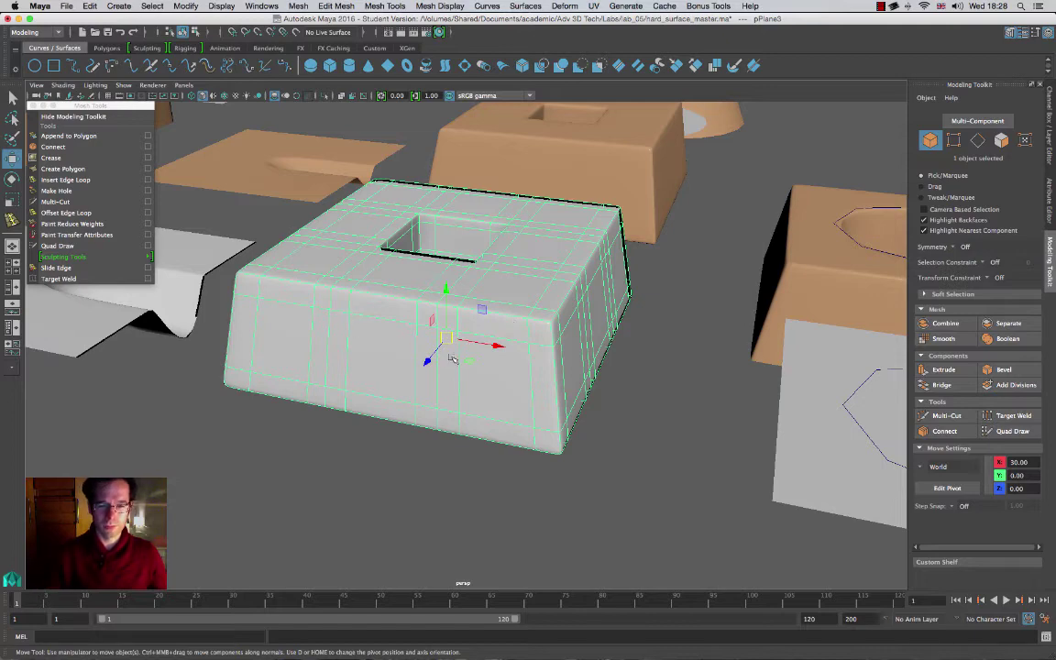
alt+drag(451, 359, 486, 354)
alt+right_drag(486, 354, 540, 380)
alt+middle_drag(510, 371, 542, 419)
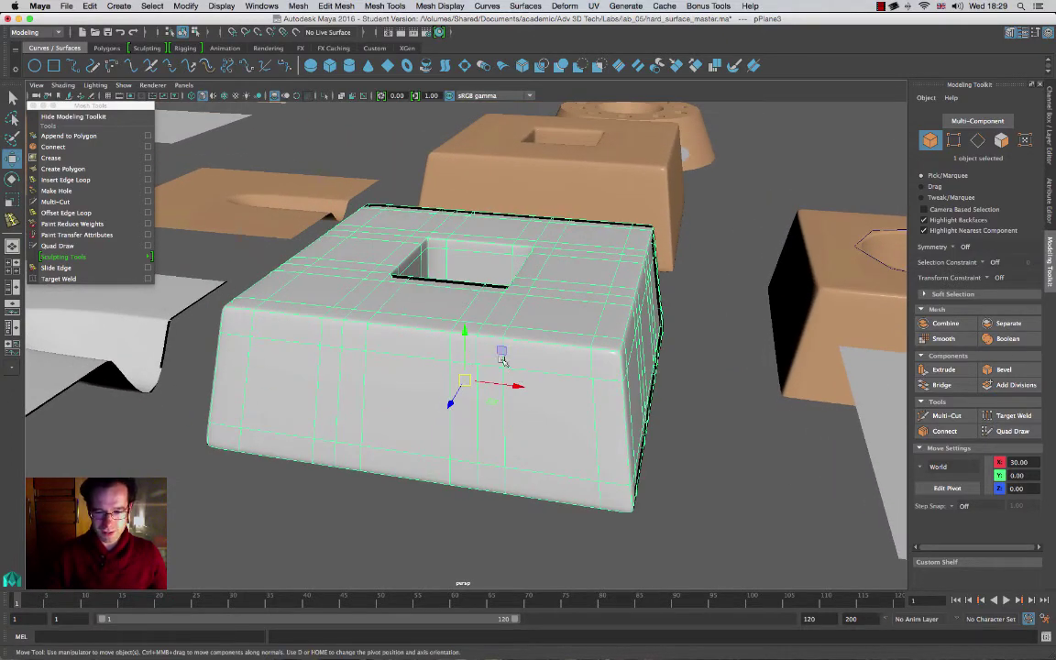
key(1)
alt+drag(476, 358, 503, 365)
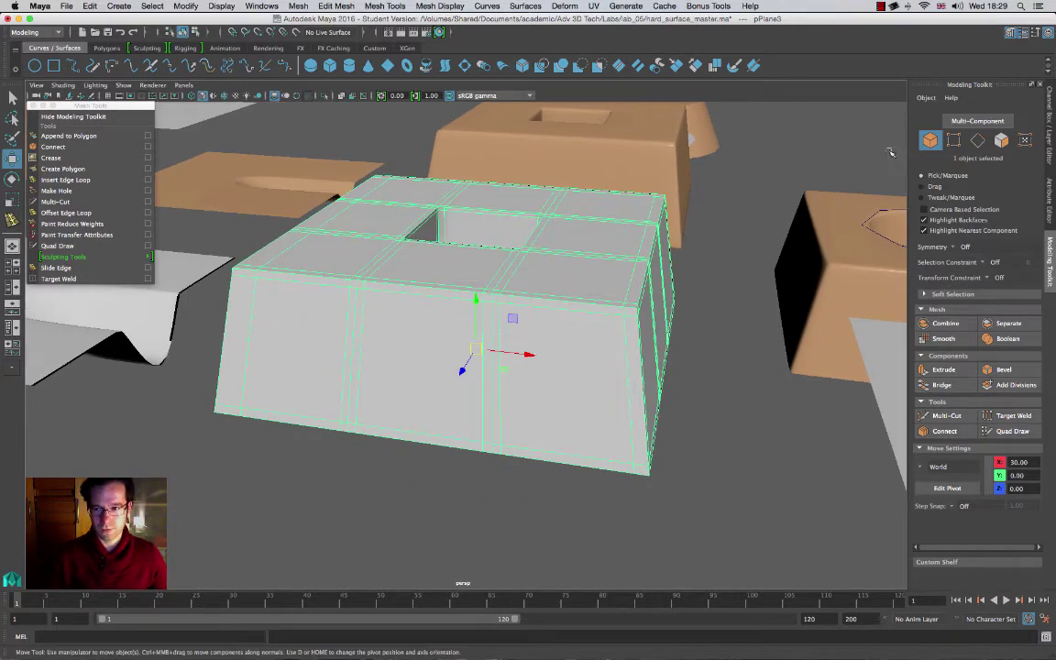
key(F9)
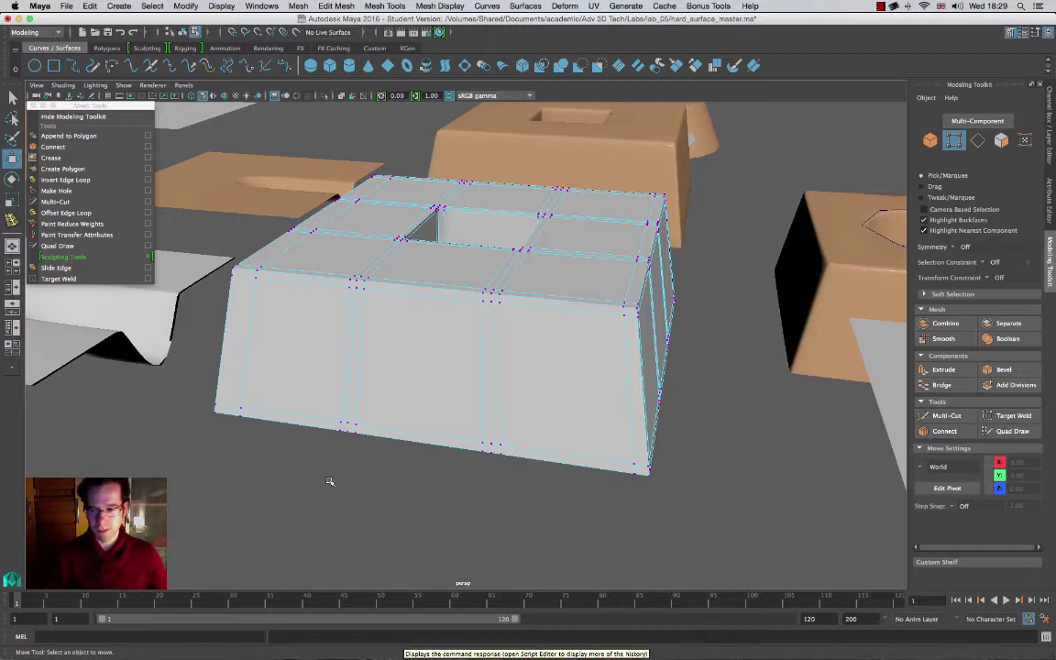
Step: Target Weld the outer vertices of both support-loop trios along the front face's lower border onto their middle vertices
click(999, 421)
scroll(507, 436, up, 6)
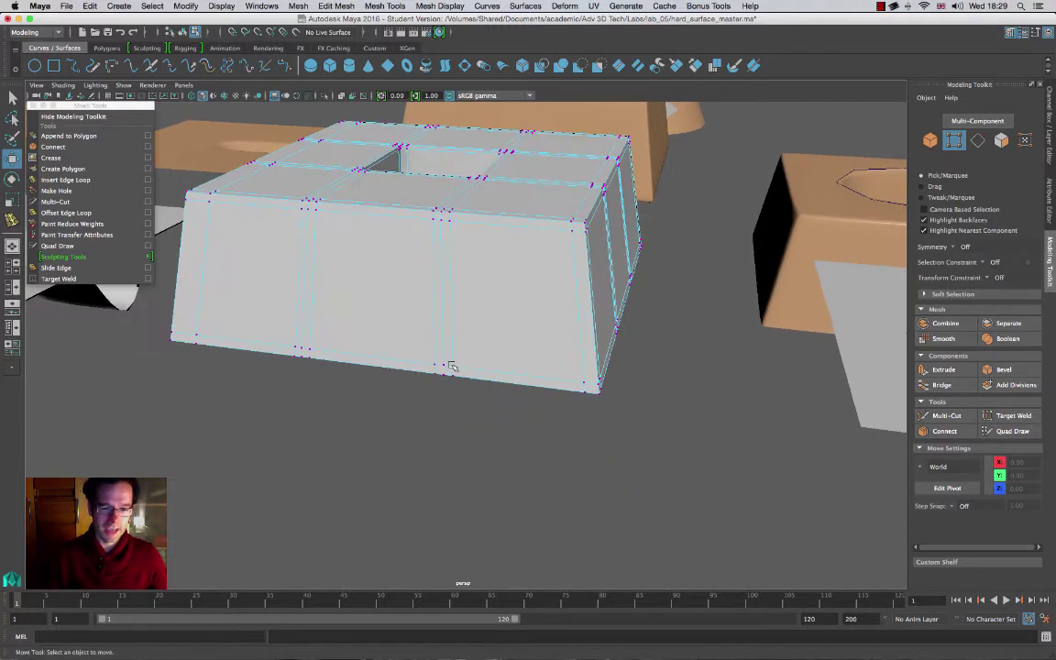
scroll(530, 416, down, 4)
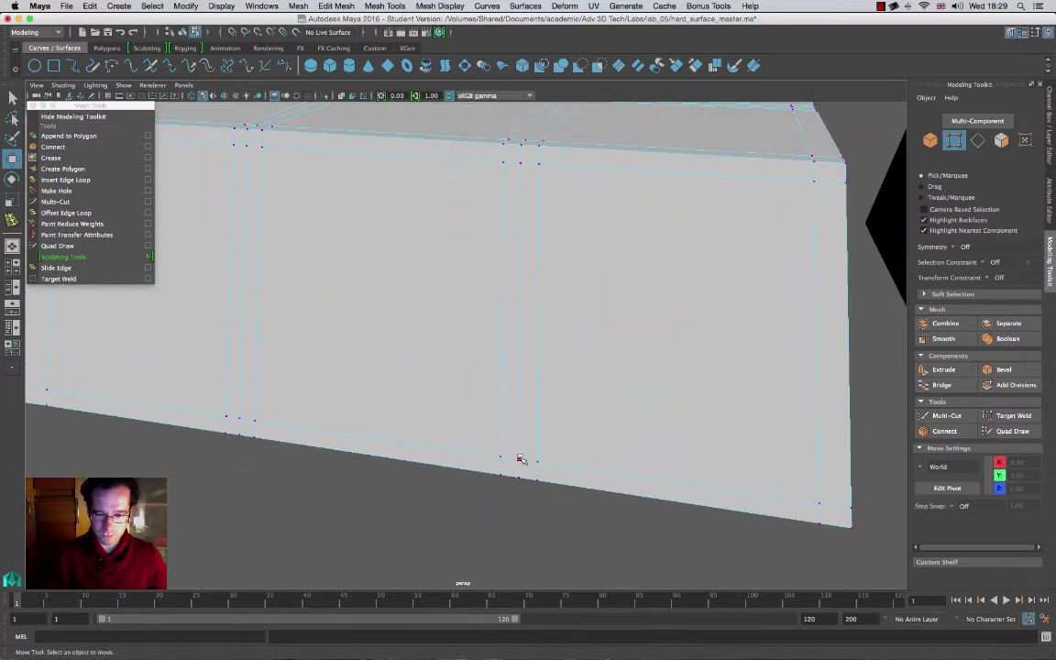
click(1005, 418)
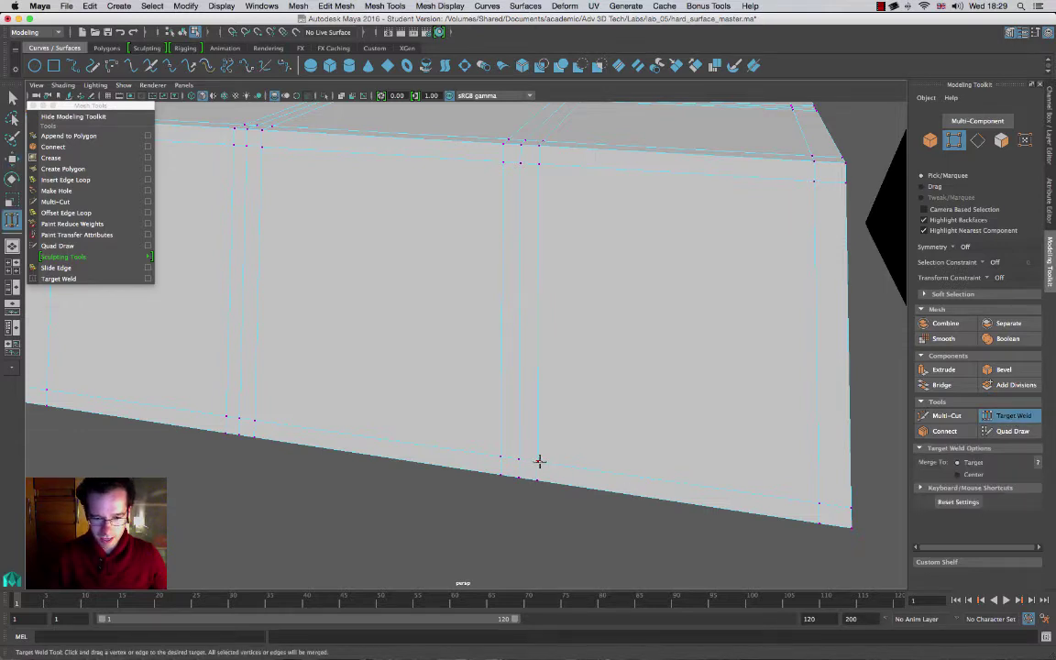
drag(538, 462, 518, 458)
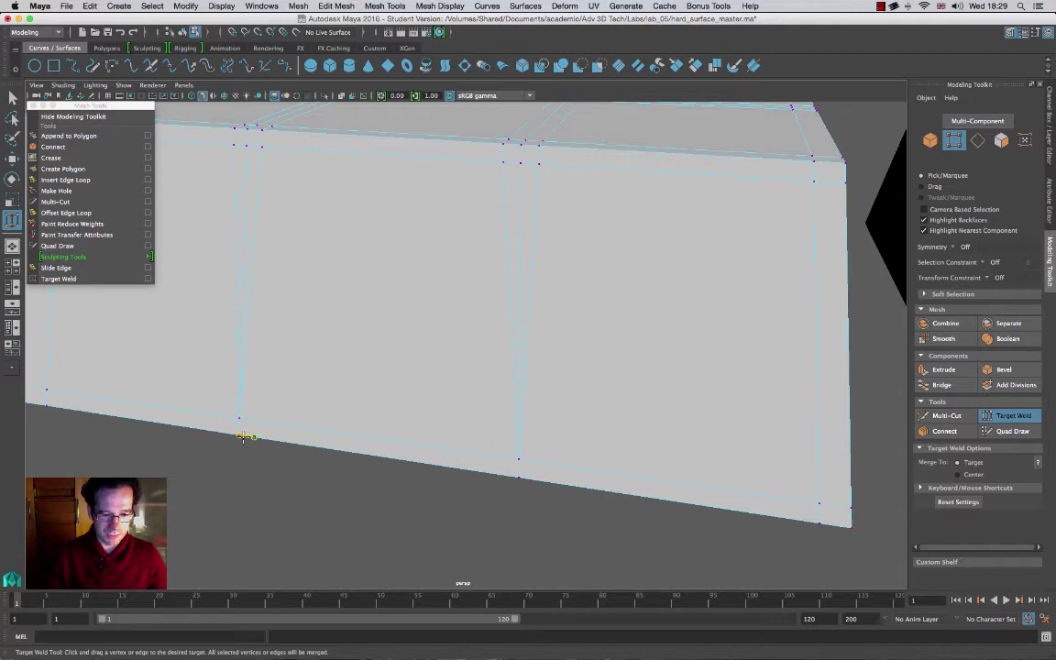
Step: Target Weld the support-loop vertices on the box's underside, just behind the front edge, onto their middle vertices
alt+drag(353, 443, 539, 225)
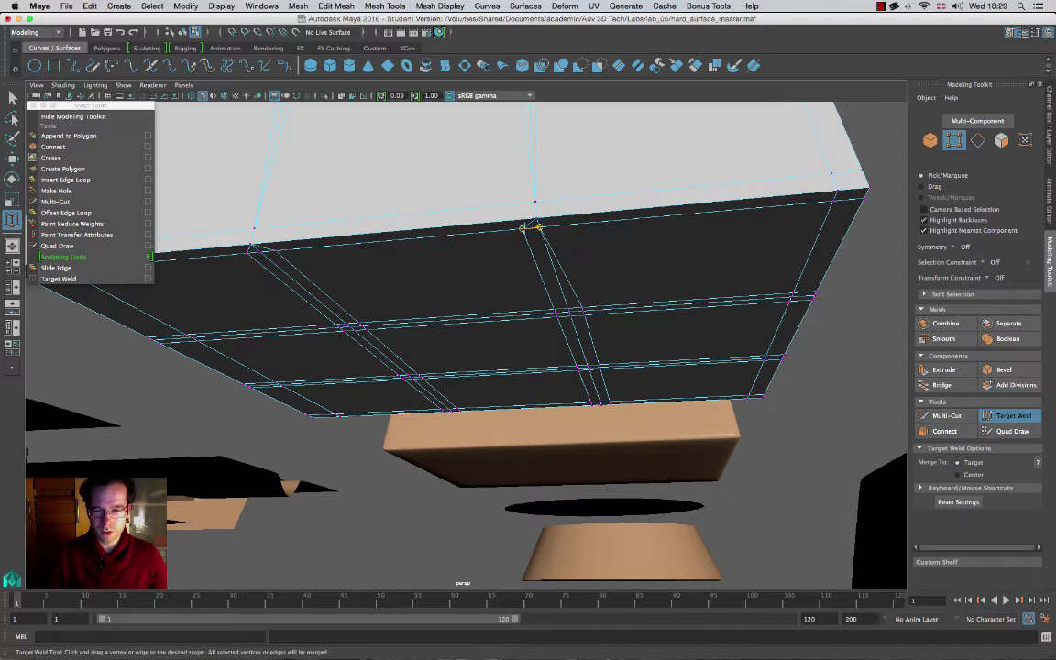
drag(246, 254, 261, 252)
alt+drag(576, 225, 522, 352)
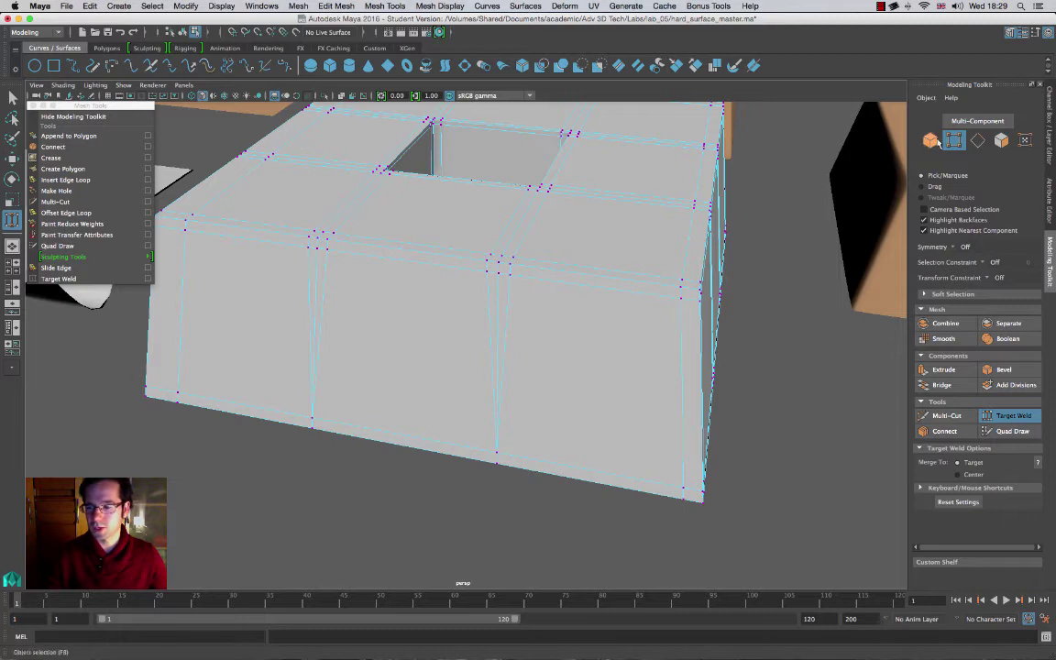
Step: Delete the middle edge of the left group of three converging edges on the grey box's front face
mouse_move(297, 321)
alt+mouse_down()
mouse_move(358, 318)
mouse_move(375, 351)
mouse_move(422, 306)
mouse_move(403, 358)
alt+mouse_up()
drag(385, 399, 394, 195)
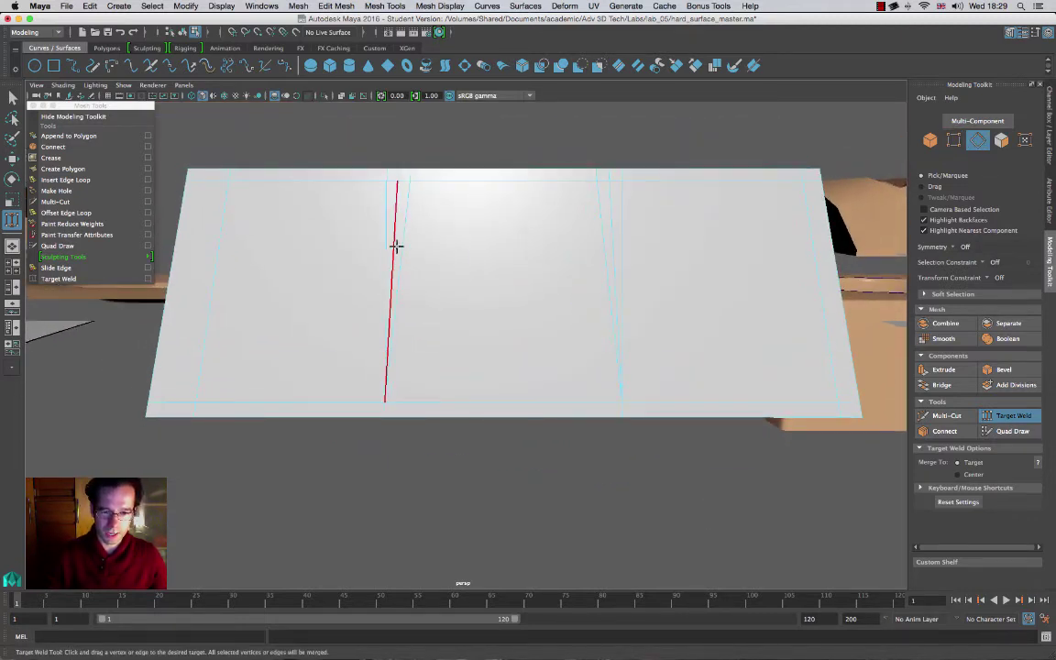
drag(391, 275, 405, 190)
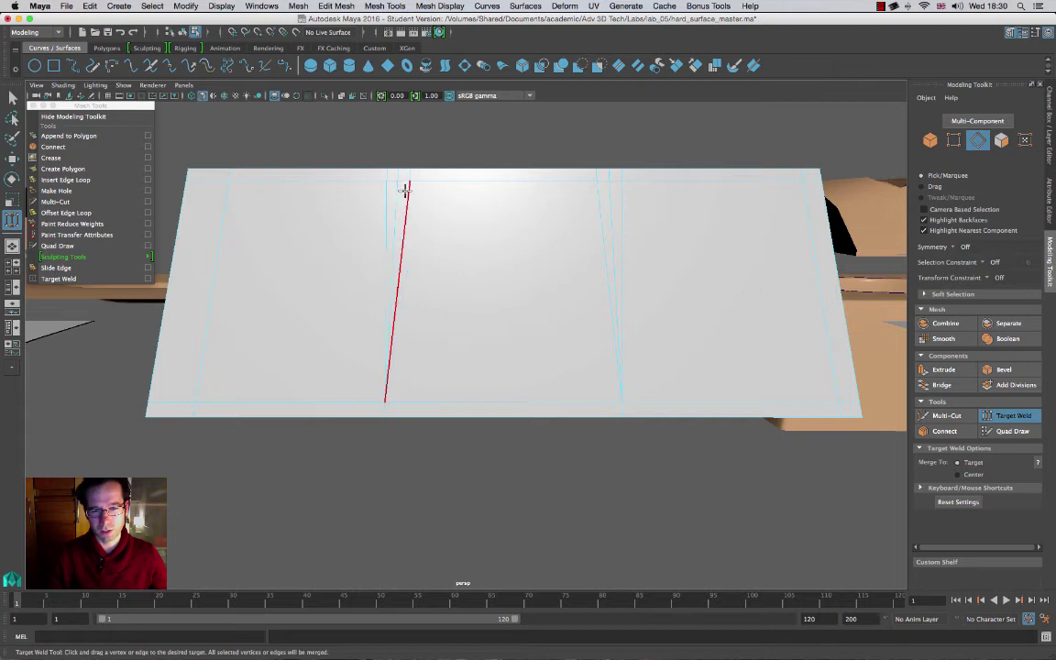
drag(400, 254, 397, 198)
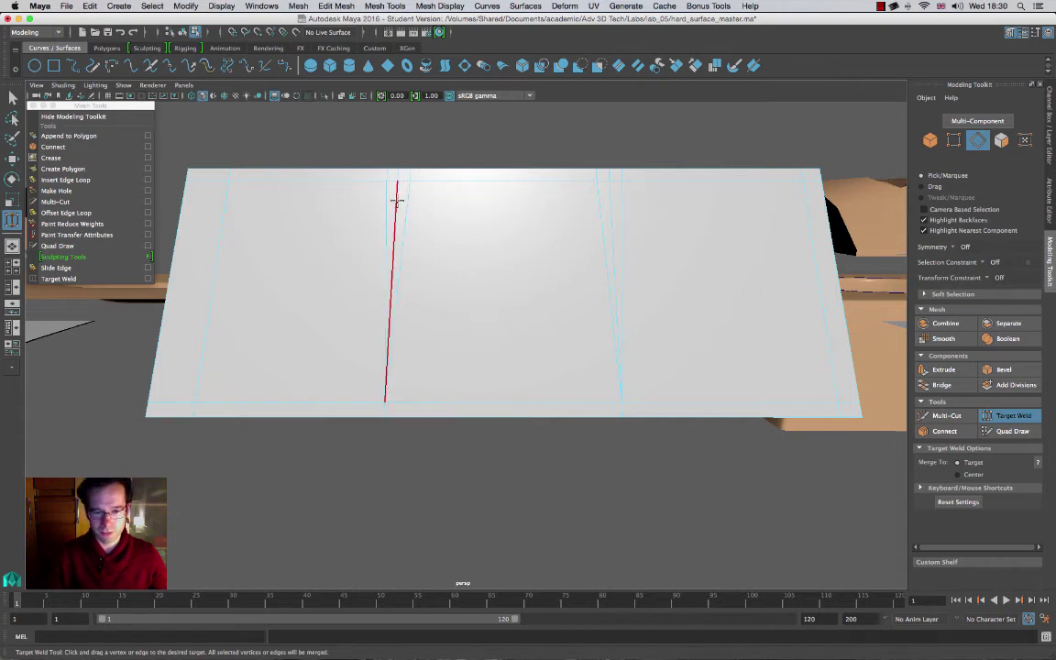
drag(396, 251, 396, 224)
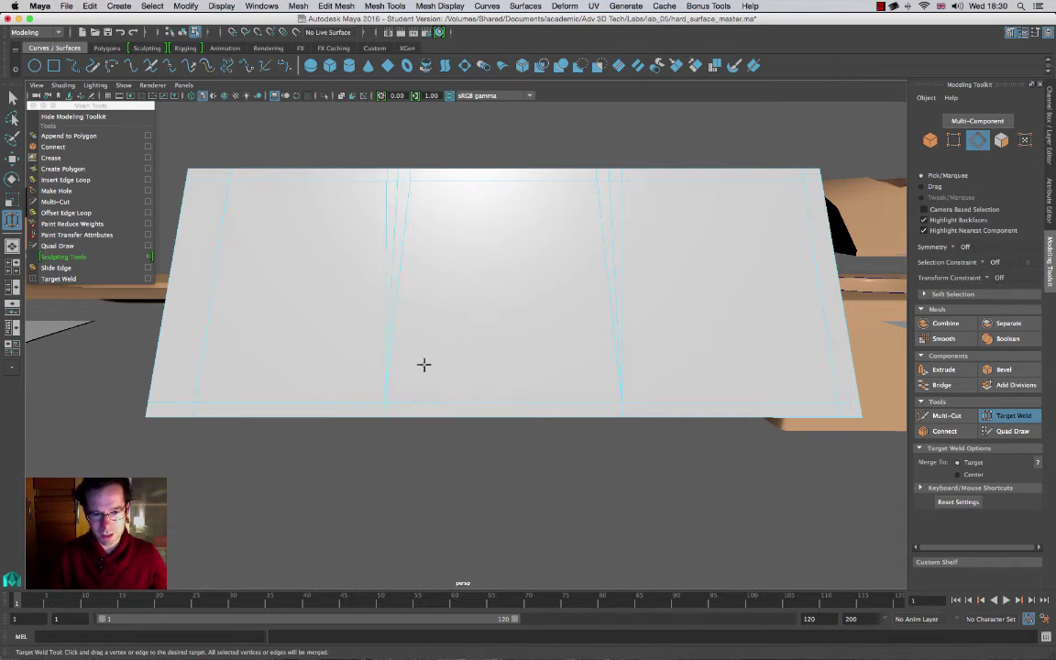
key(w)
click(396, 219)
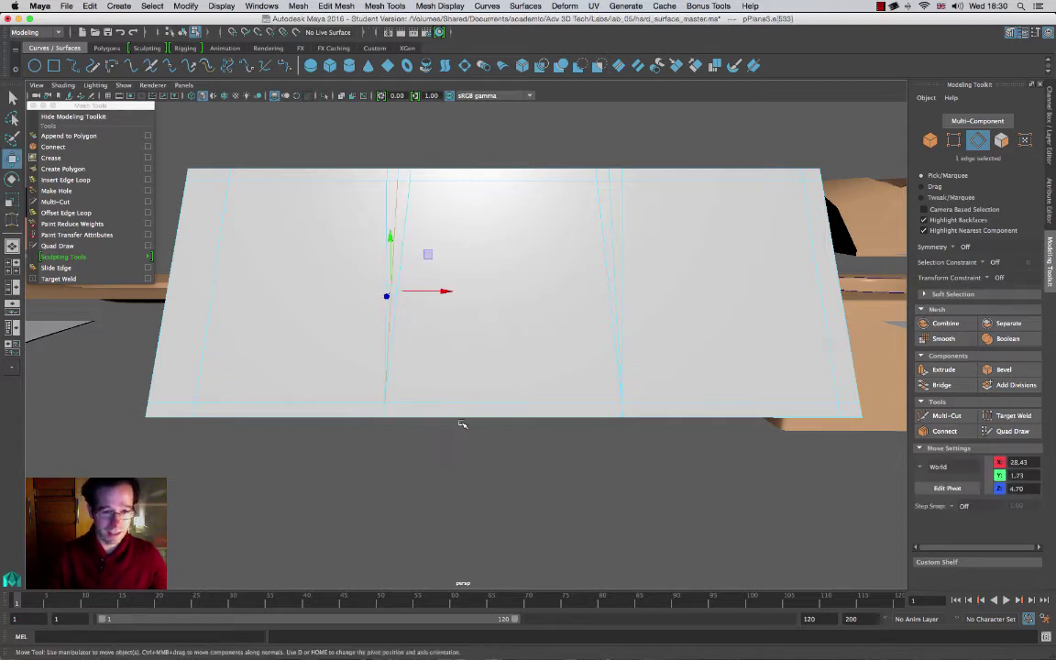
click(462, 425)
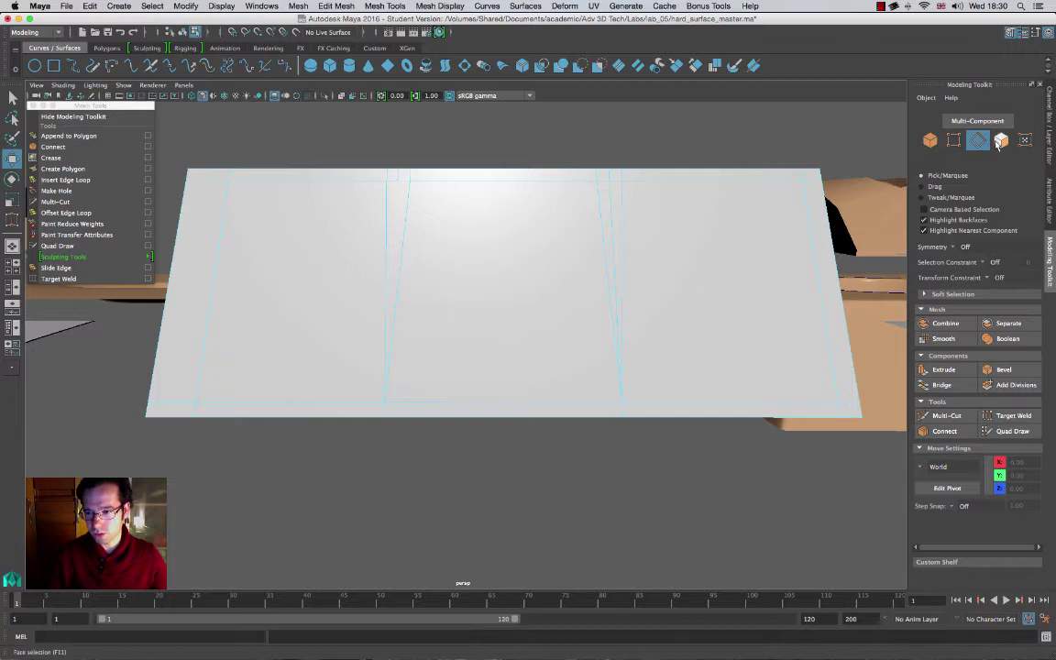
Step: Check the merged tapered face on the left and delete the middle edge of the right converging group on the front face
key(F11)
click(398, 236)
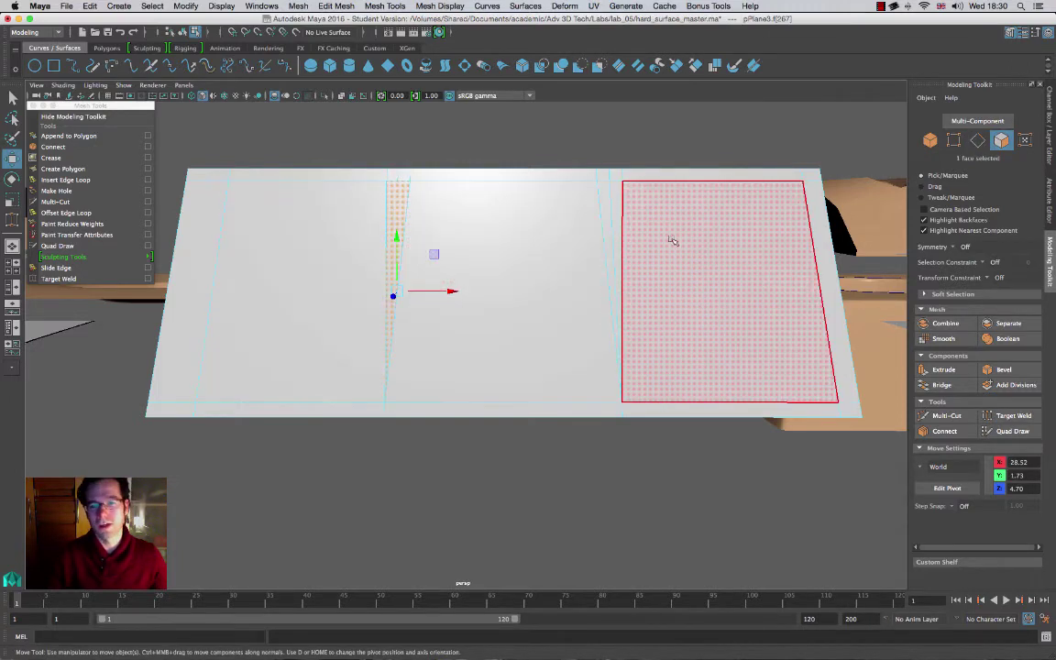
key(F10)
click(611, 248)
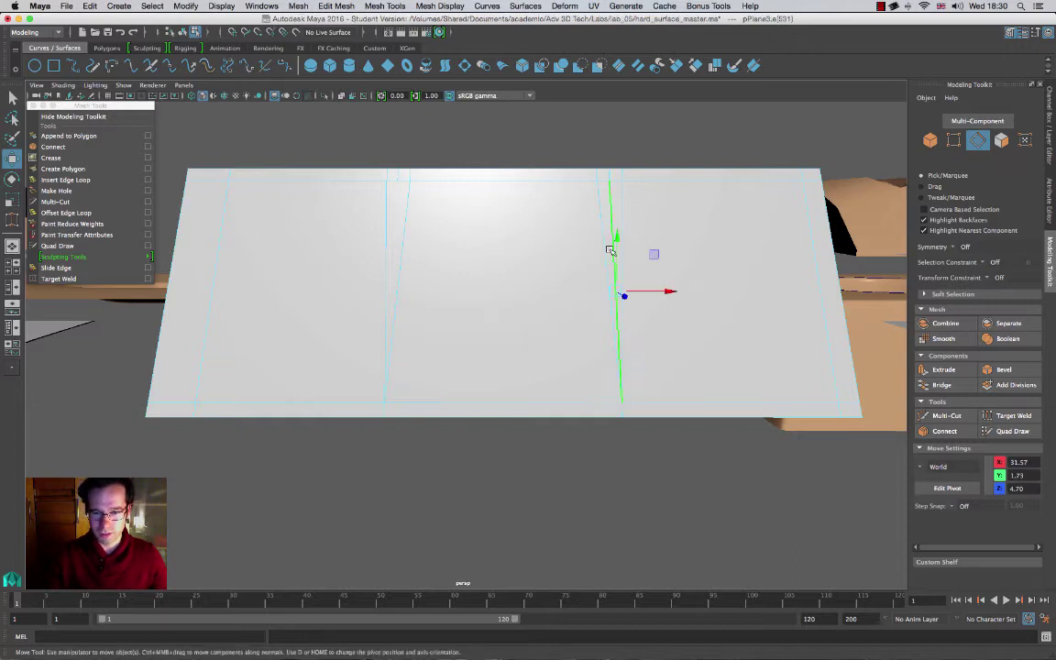
key(Delete)
Step: Select the two narrow tapered faces on the grey box's front side and examine them from several angles
click(1001, 142)
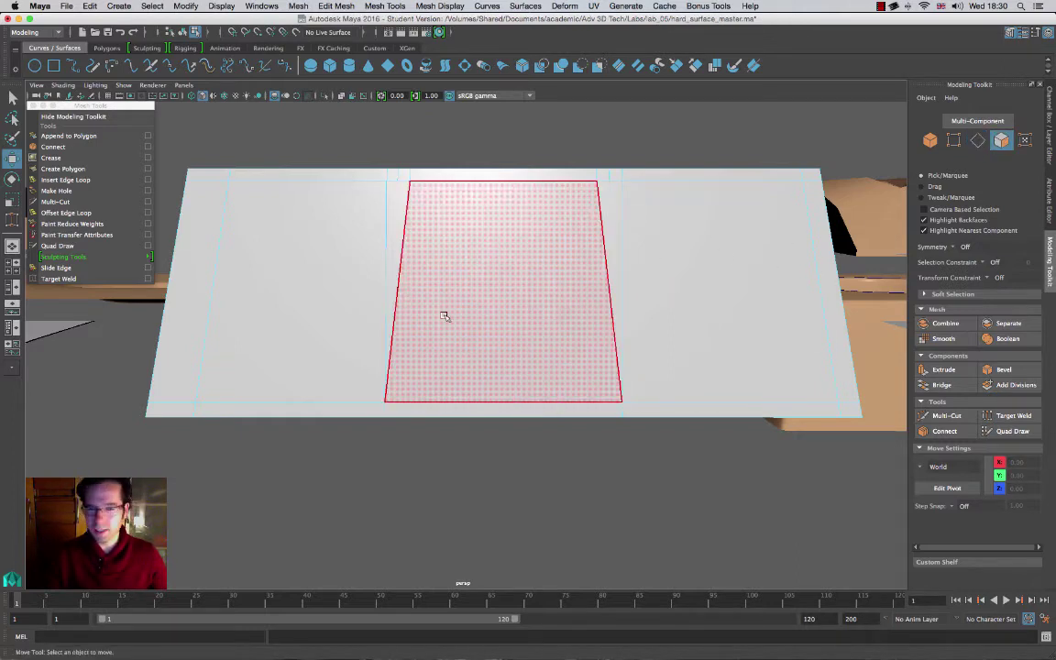
click(399, 240)
shift+click(613, 218)
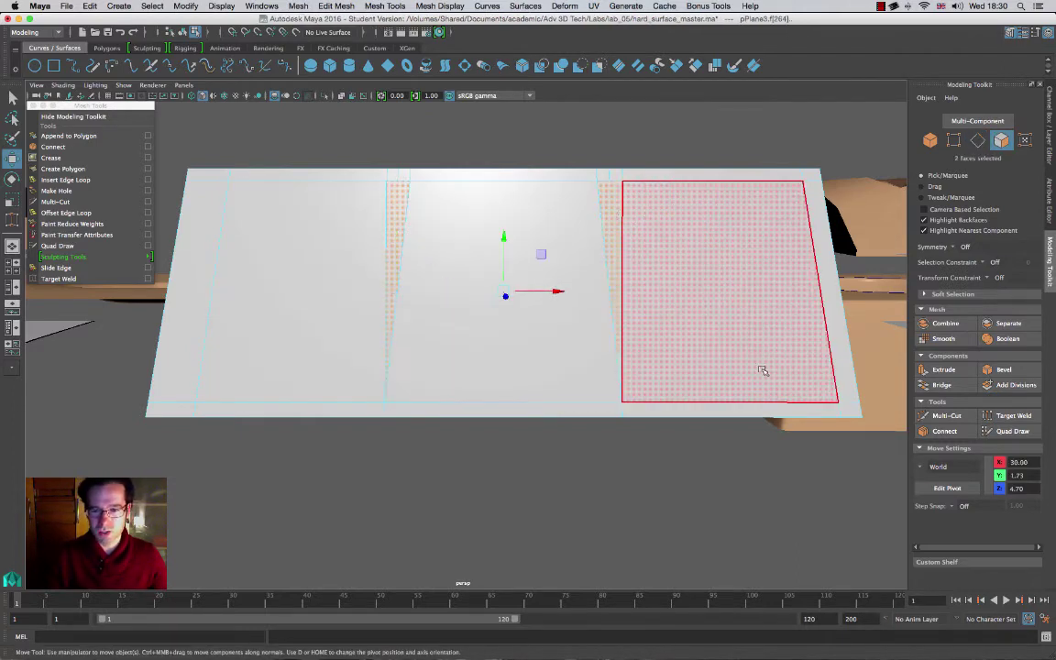
alt+drag(761, 371, 719, 383)
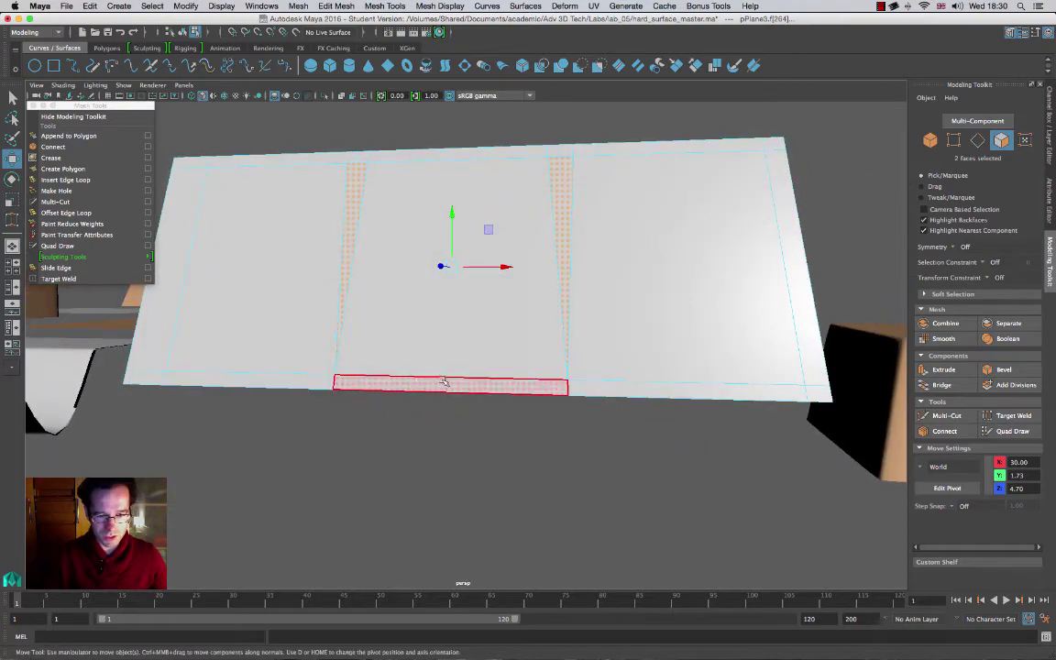
alt+drag(676, 280, 549, 314)
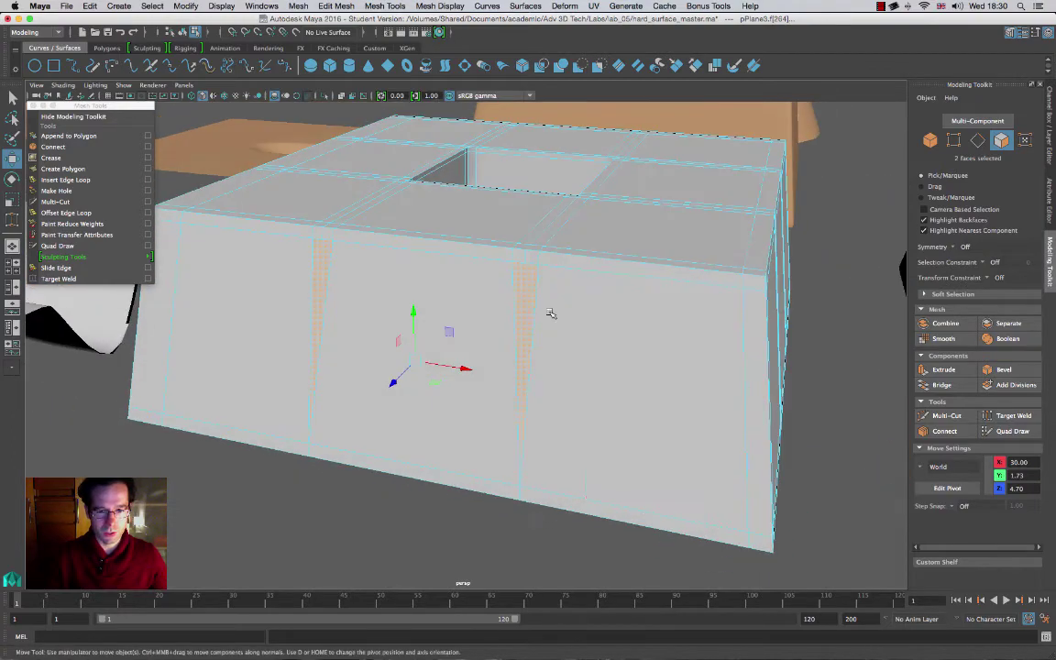
Step: Turn on the smooth mesh preview for the grey box and return to object selection to inspect its surface
key(3)
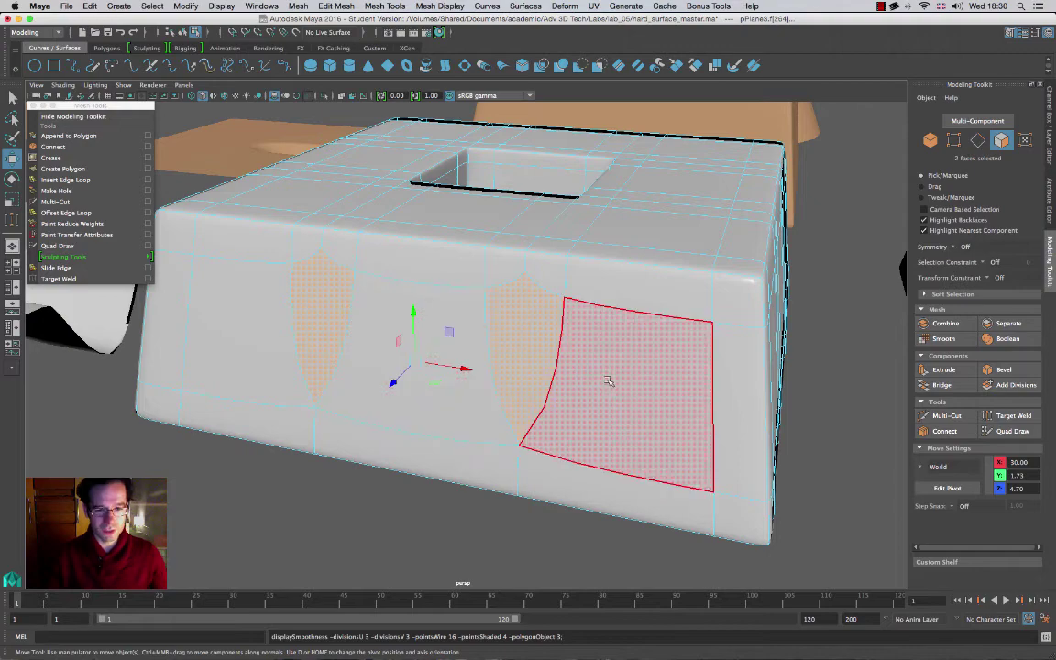
alt+drag(608, 377, 556, 364)
right_drag(391, 287, 434, 274)
alt+drag(351, 445, 513, 415)
alt+right_drag(513, 415, 474, 303)
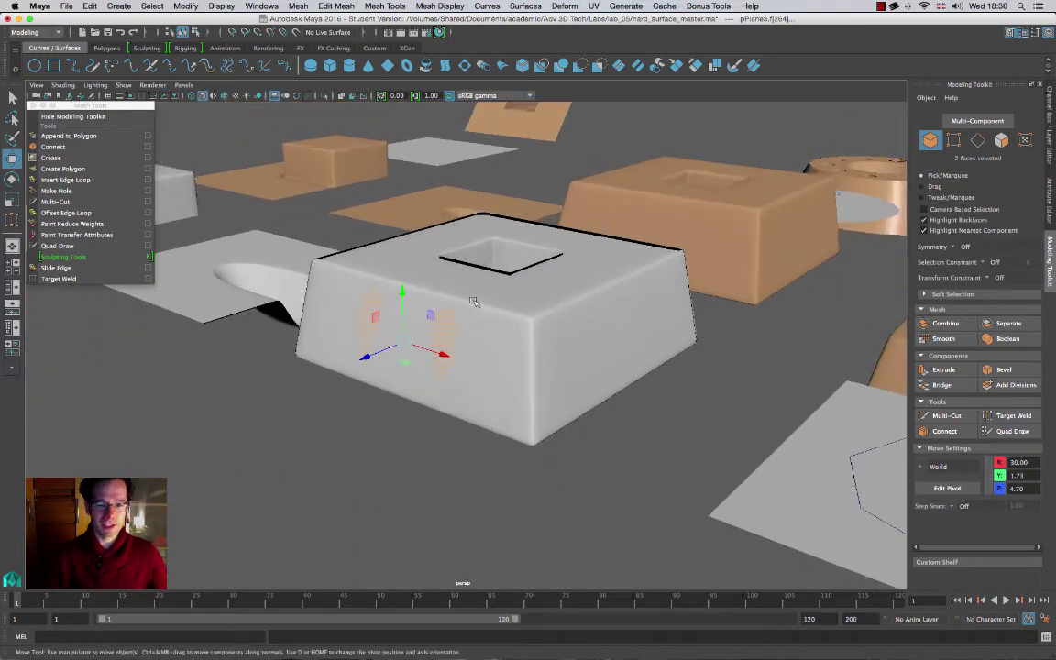
Step: Select the orange reference box together with the grey box and turn off smooth mesh preview on both
click(720, 248)
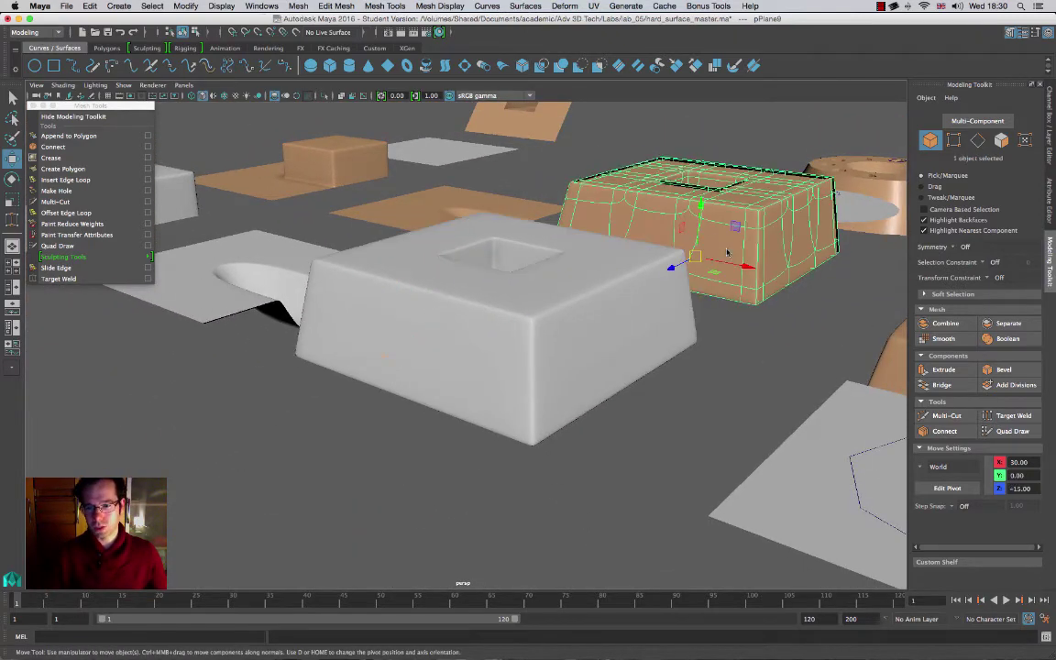
alt+drag(847, 250, 800, 236)
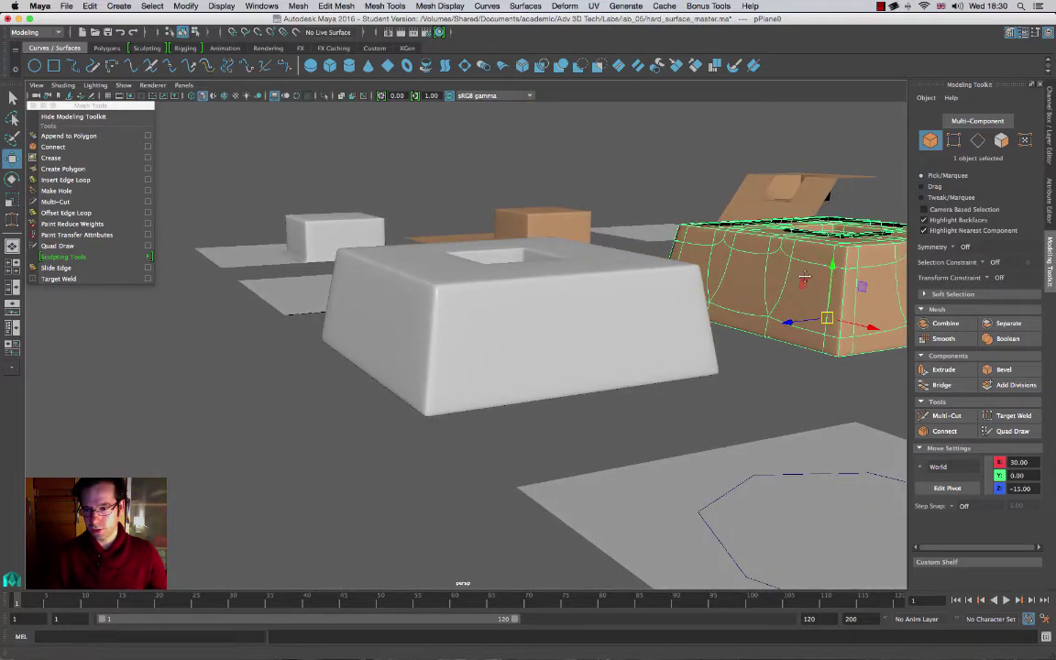
alt+middle_drag(799, 236, 673, 324)
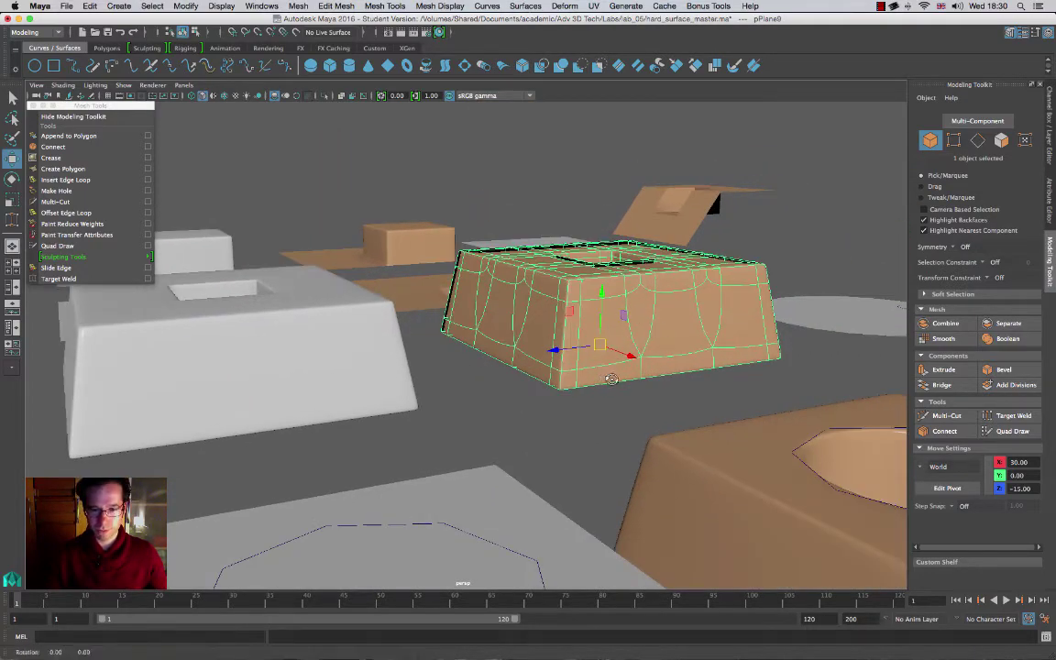
alt+drag(561, 316, 394, 239)
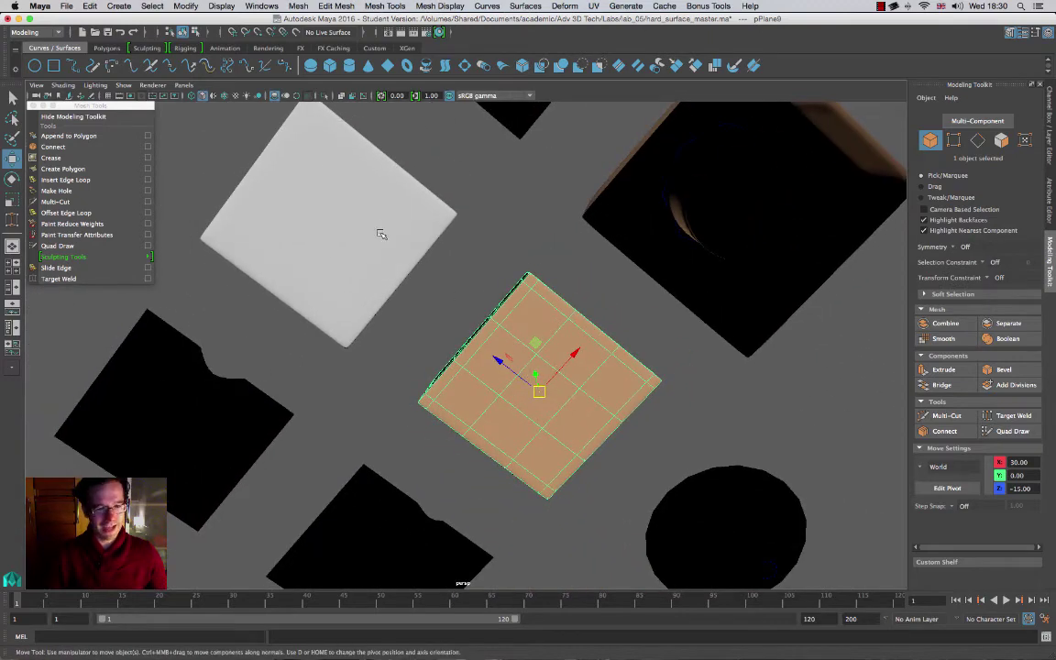
shift+click(381, 235)
key(1)
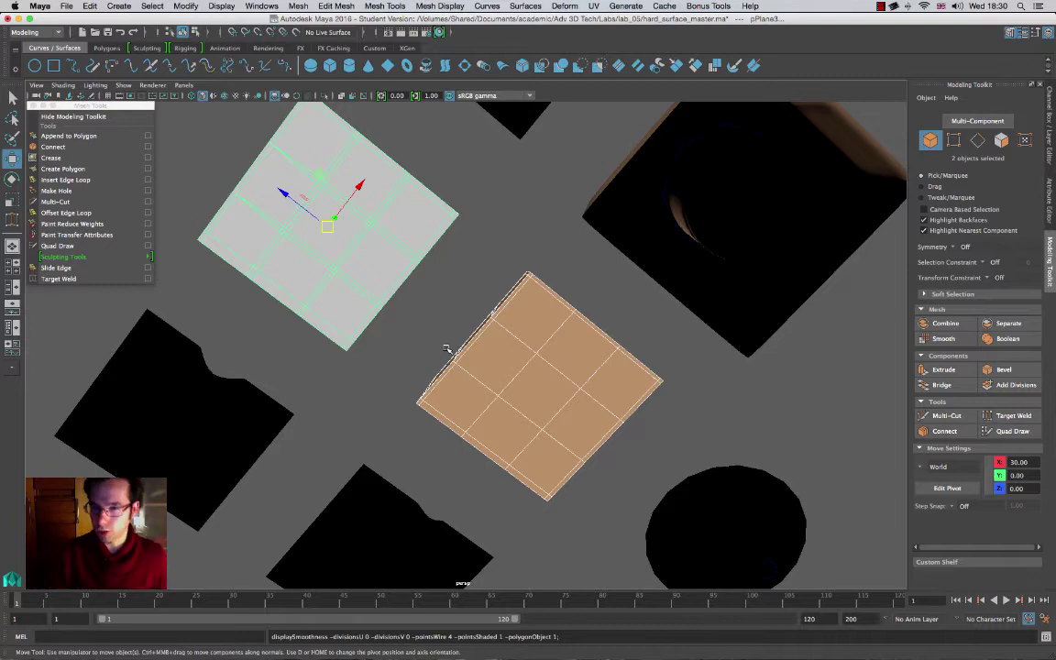
Step: Compare the edge layouts of the unsmoothed grey and orange boxes from several angles and clear the selection
alt+drag(395, 287, 369, 303)
alt+drag(395, 358, 450, 395)
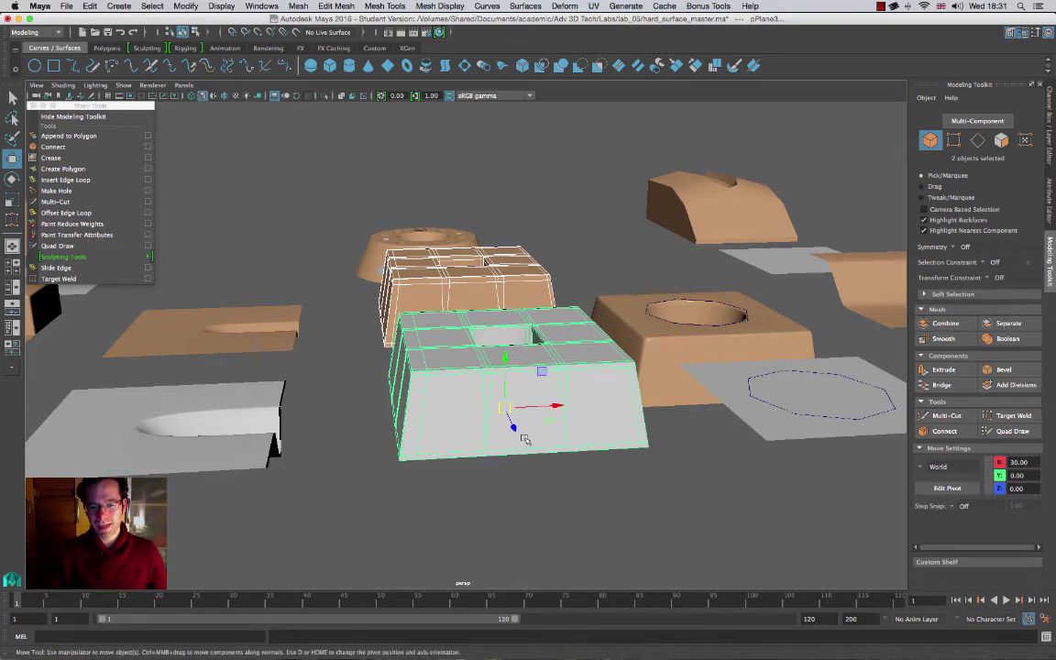
alt+drag(536, 364, 469, 435)
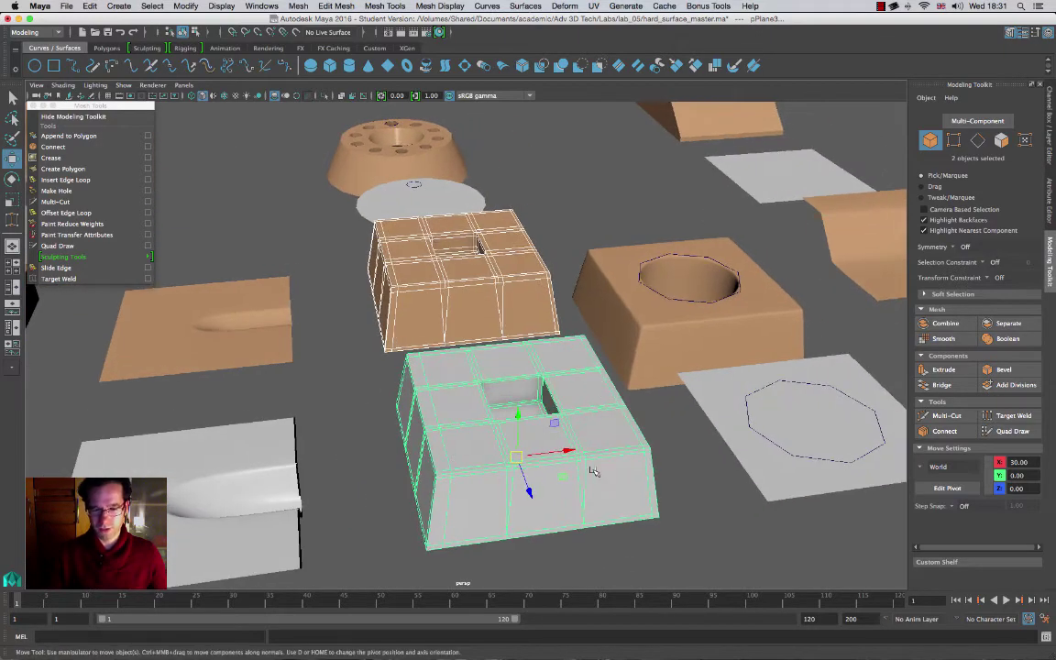
alt+drag(593, 470, 515, 454)
right_drag(436, 446, 488, 333)
click(449, 512)
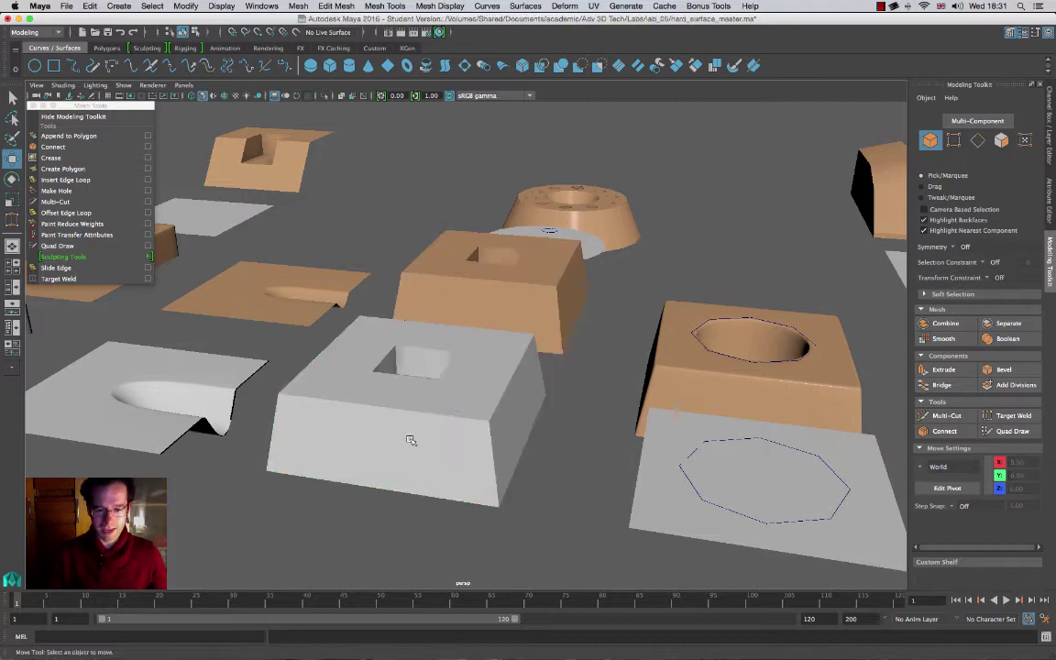
Step: Turn the smooth mesh preview back on for the grey box and for the orange reference box
click(453, 442)
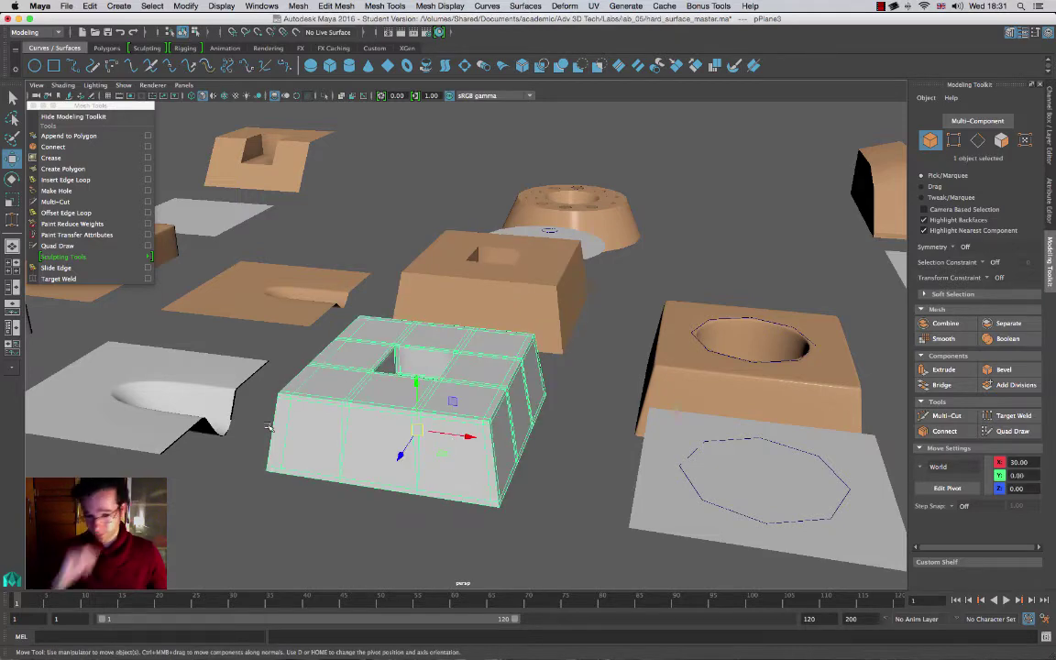
alt+drag(268, 427, 494, 368)
key(3)
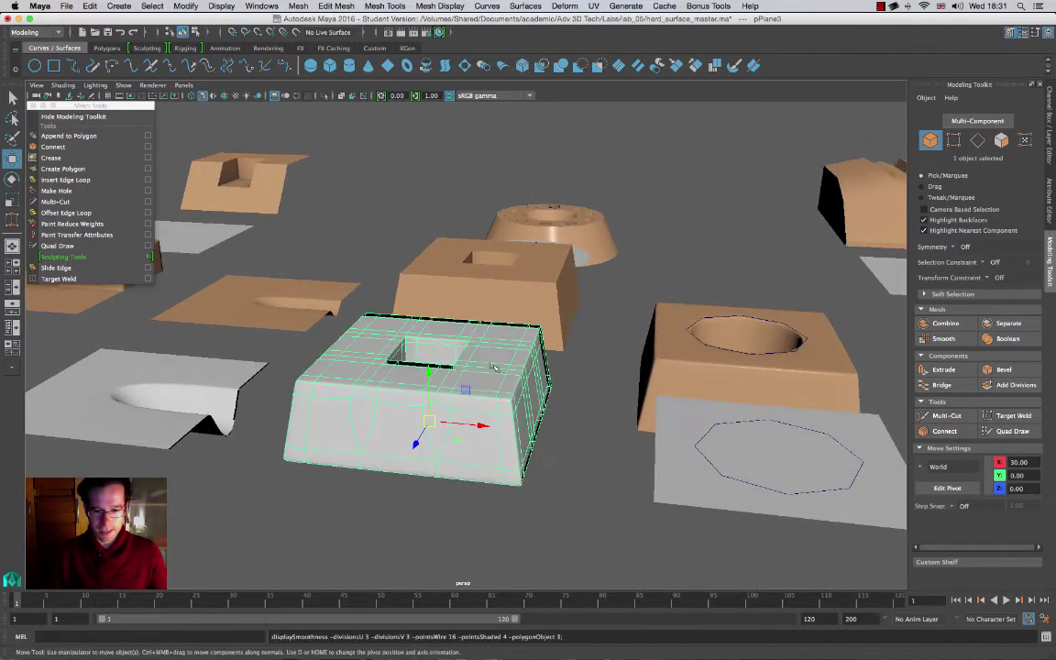
click(547, 306)
key(3)
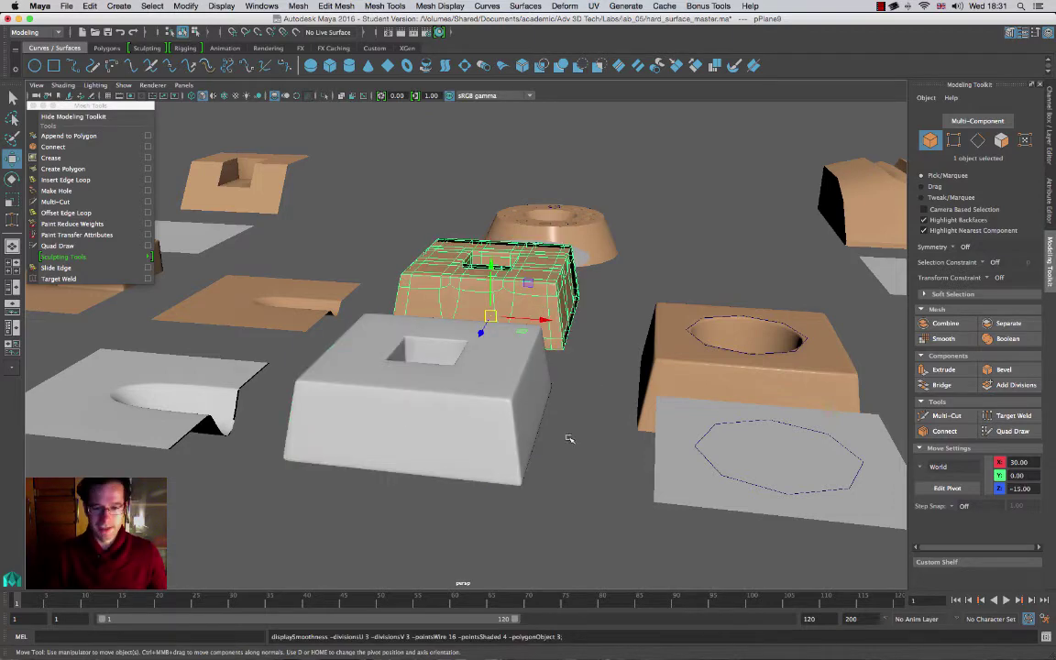
Step: Clear the selection and inspect the smoothed grey box beside its orange reference from several angles
click(569, 439)
alt+drag(569, 439, 383, 391)
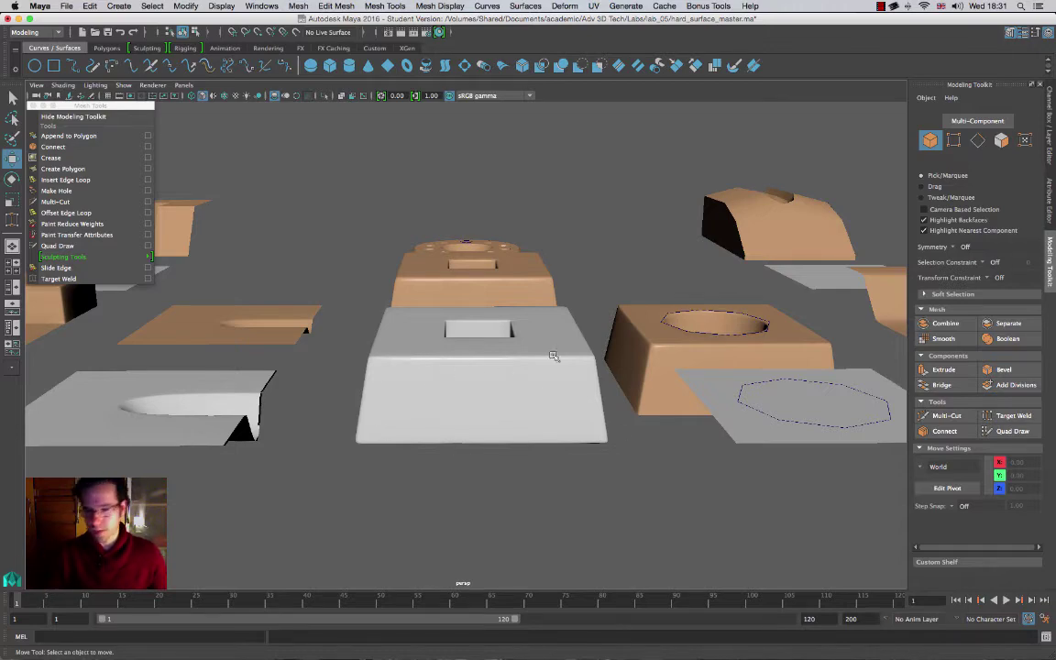
alt+drag(500, 321, 307, 409)
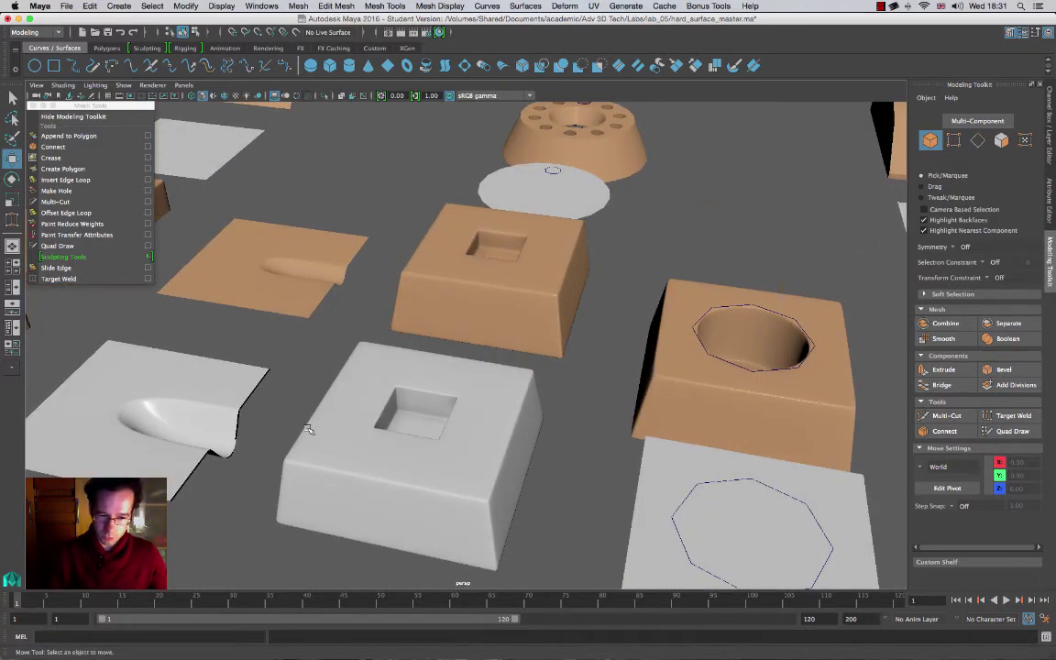
alt+drag(612, 490, 202, 291)
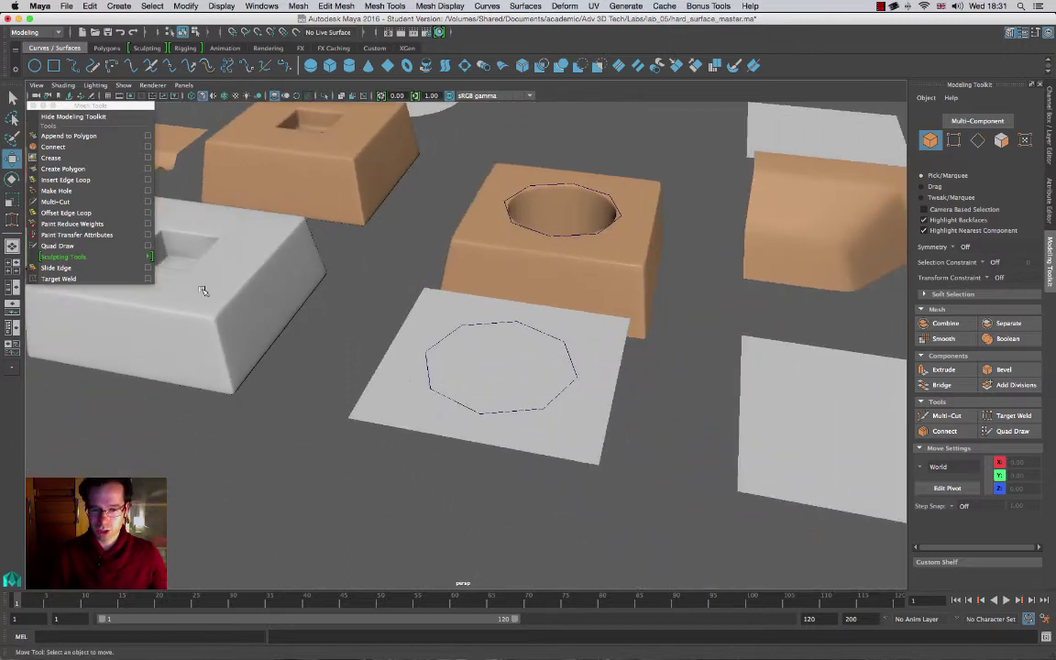
alt+drag(536, 418, 486, 249)
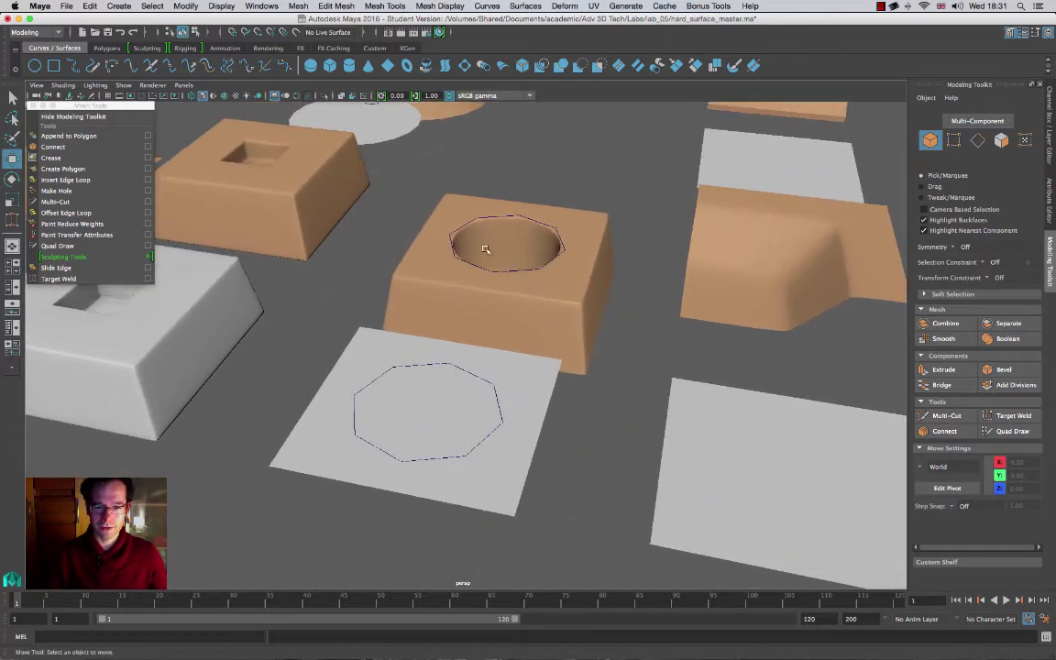
Step: Select the grey plane with the octagonal guide curve and examine the neighbouring orange round-hole box from several angles
click(513, 383)
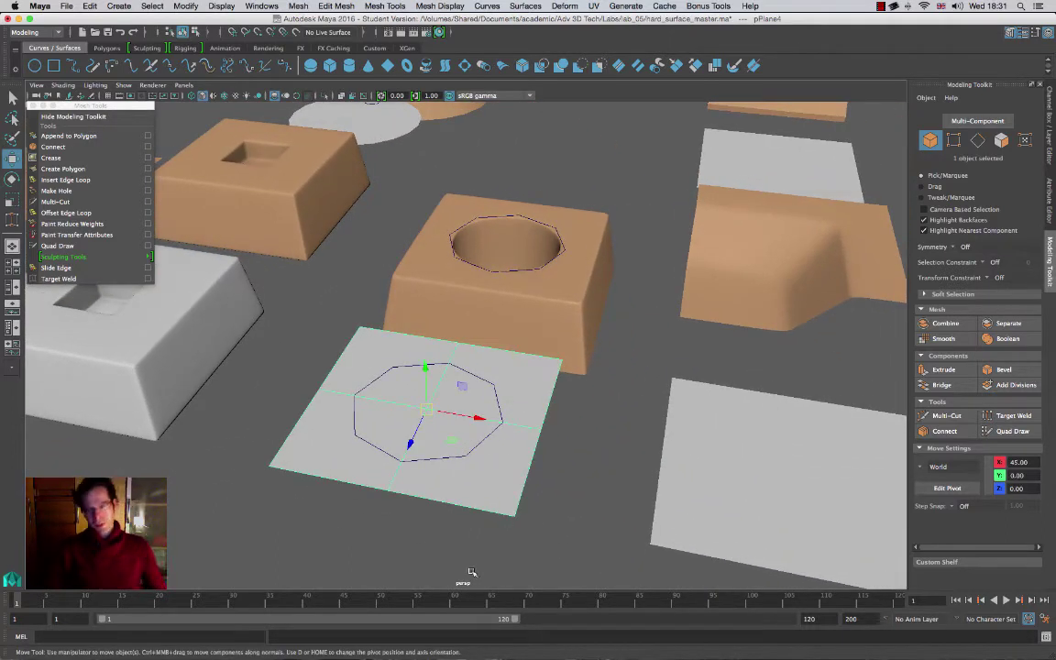
alt+drag(557, 311, 608, 319)
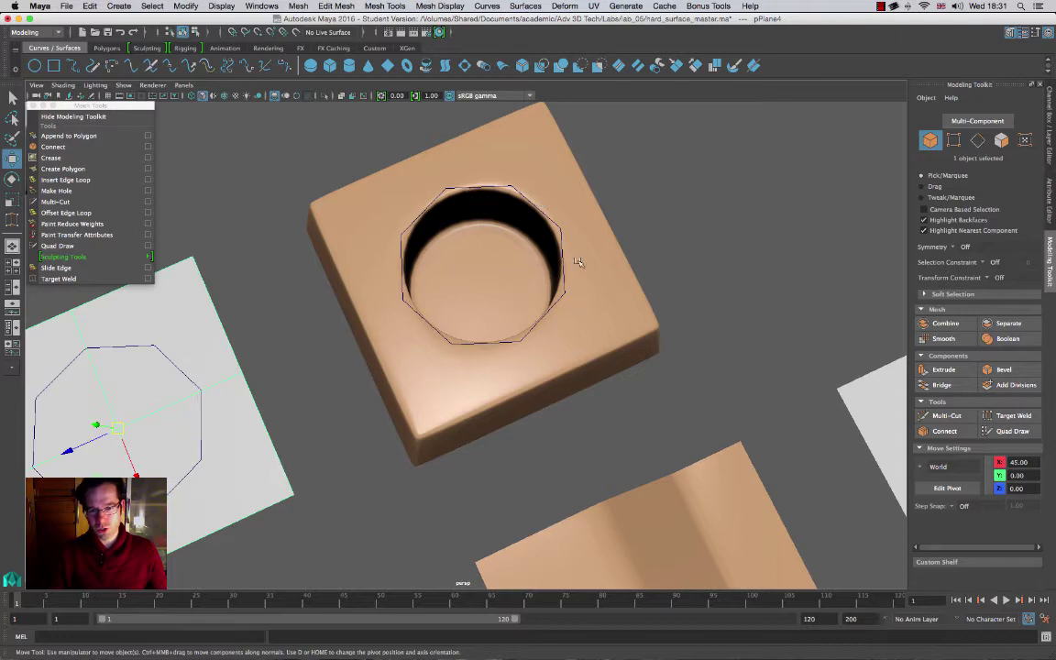
alt+drag(380, 388, 516, 417)
alt+right_drag(516, 417, 290, 333)
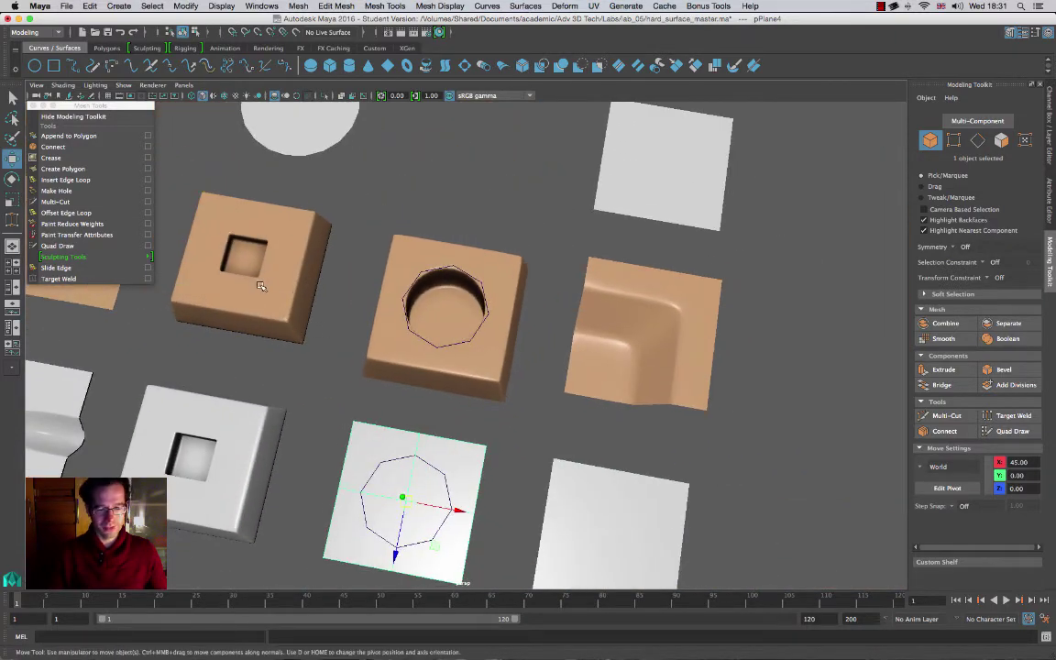
alt+drag(499, 351, 487, 363)
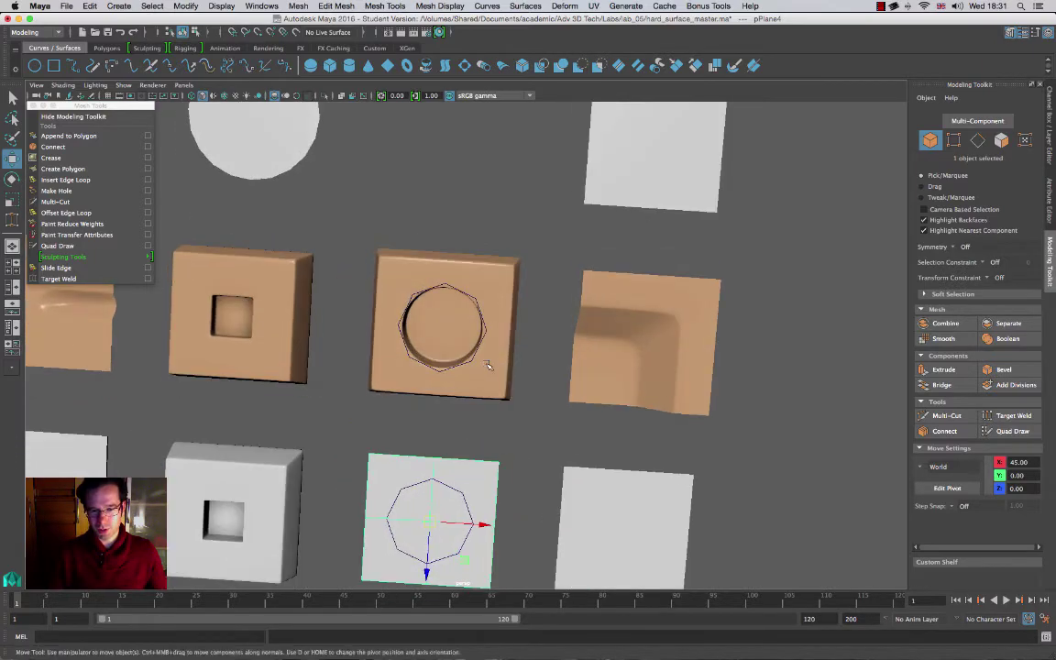
alt+right_drag(487, 363, 562, 417)
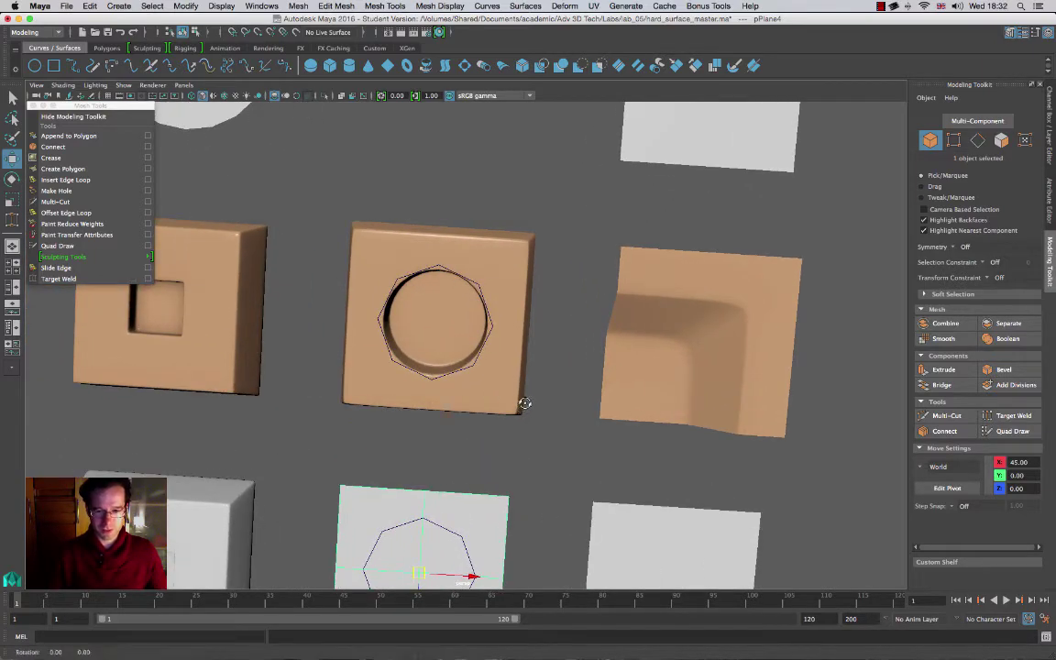
mouse_move(493, 284)
alt+mouse_down()
mouse_move(523, 373)
mouse_move(513, 276)
mouse_move(500, 282)
alt+mouse_up()
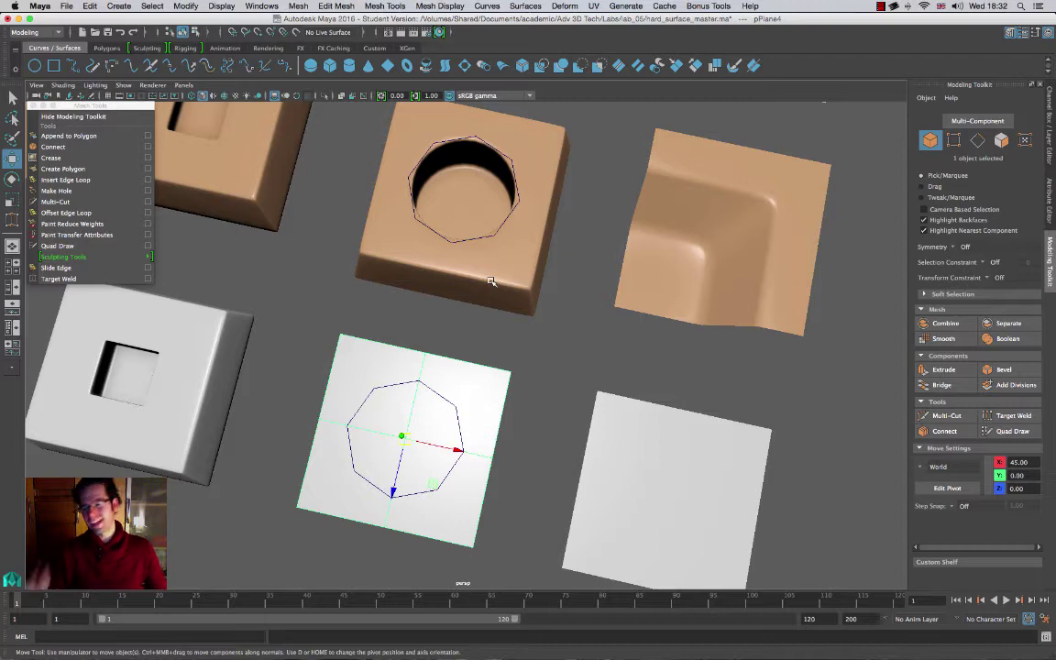
alt+drag(419, 457, 407, 431)
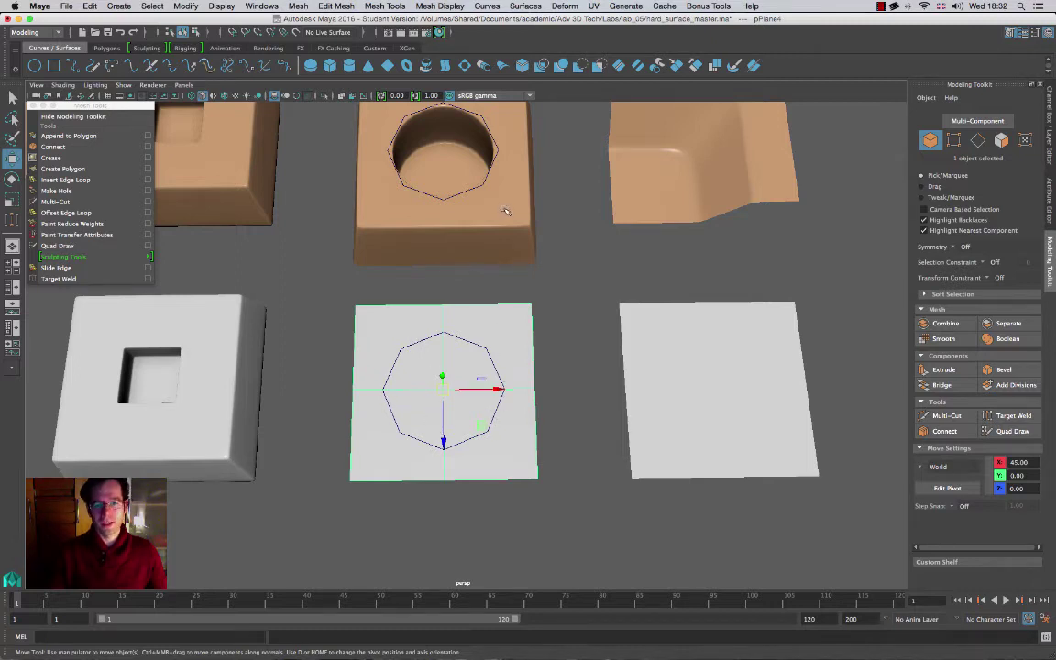
Step: Turn off smooth mesh preview on the orange round-hole box, clear the selection and inspect its unsmoothed hole
click(495, 234)
key(2)
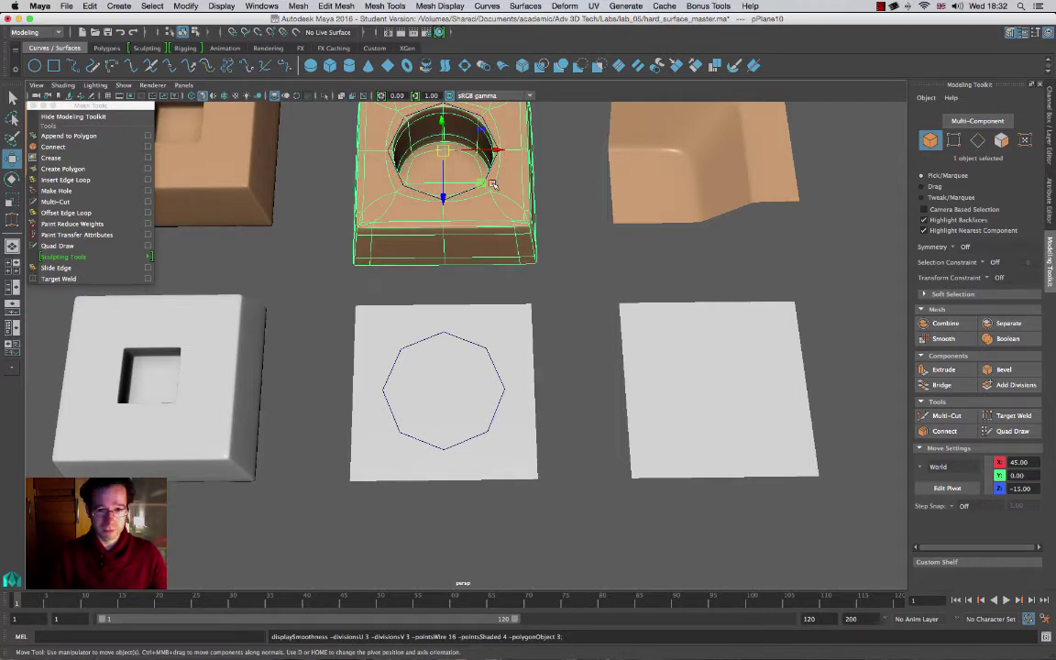
key(1)
alt+drag(495, 188, 516, 233)
click(554, 223)
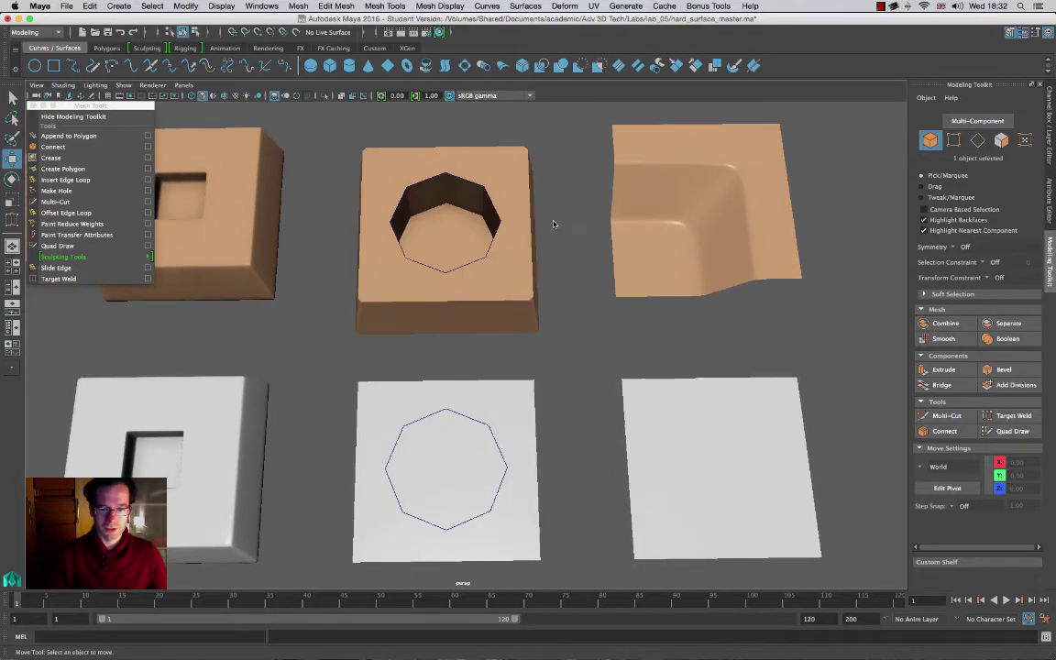
scroll(499, 240, up, 2)
alt+middle_drag(467, 170, 466, 219)
alt+drag(466, 220, 491, 227)
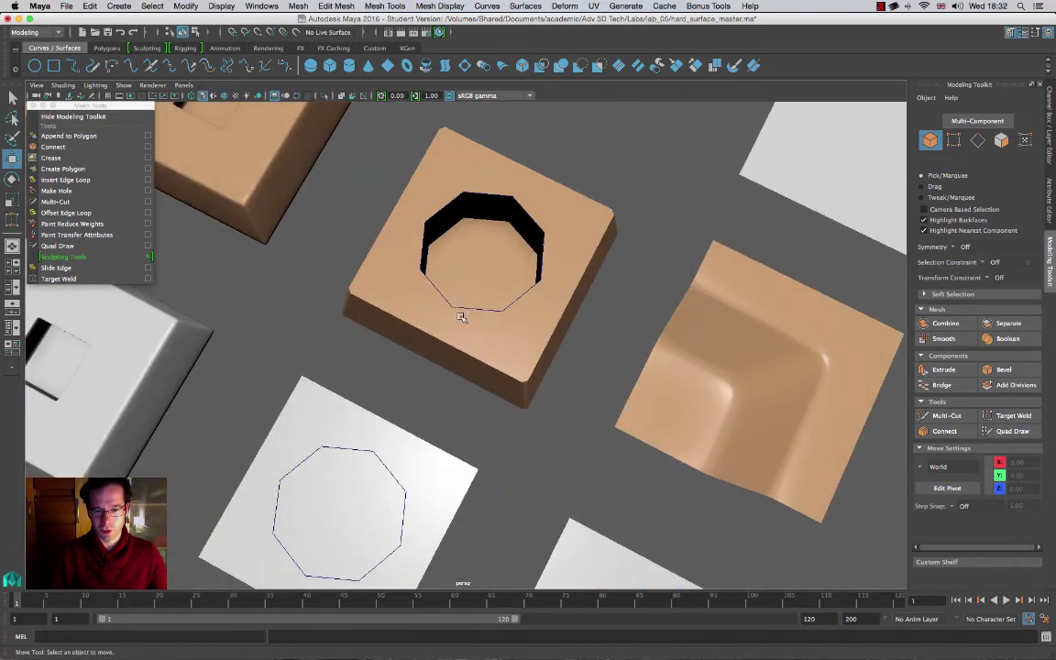
alt+drag(461, 317, 569, 288)
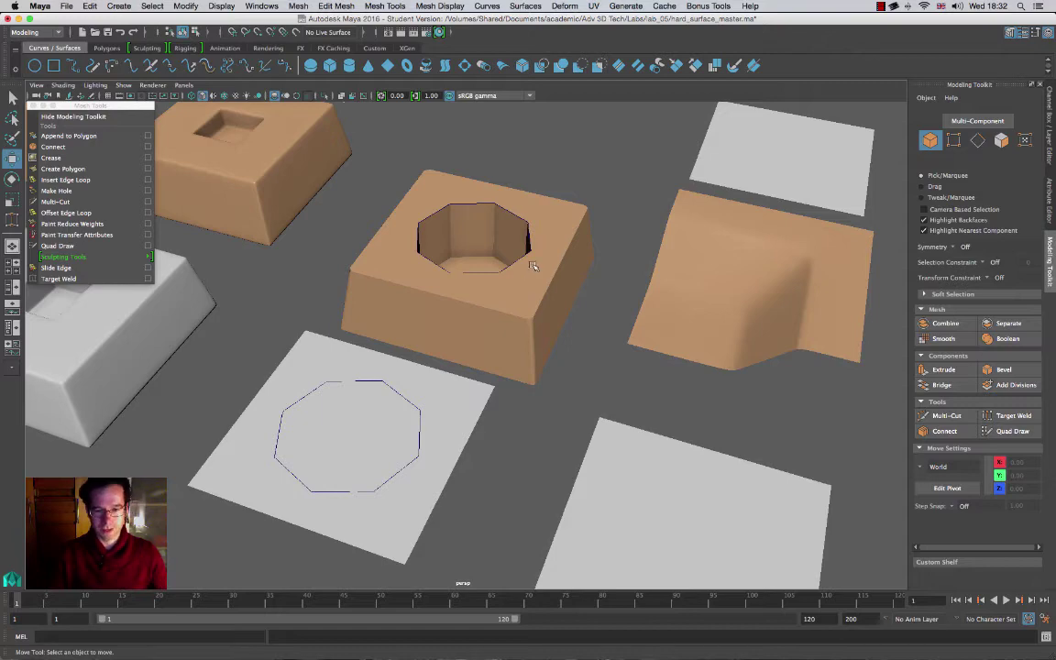
Step: Turn smooth mesh preview back on for the orange round-hole box, clear the selection and view its smoothed hole
click(527, 291)
key(3)
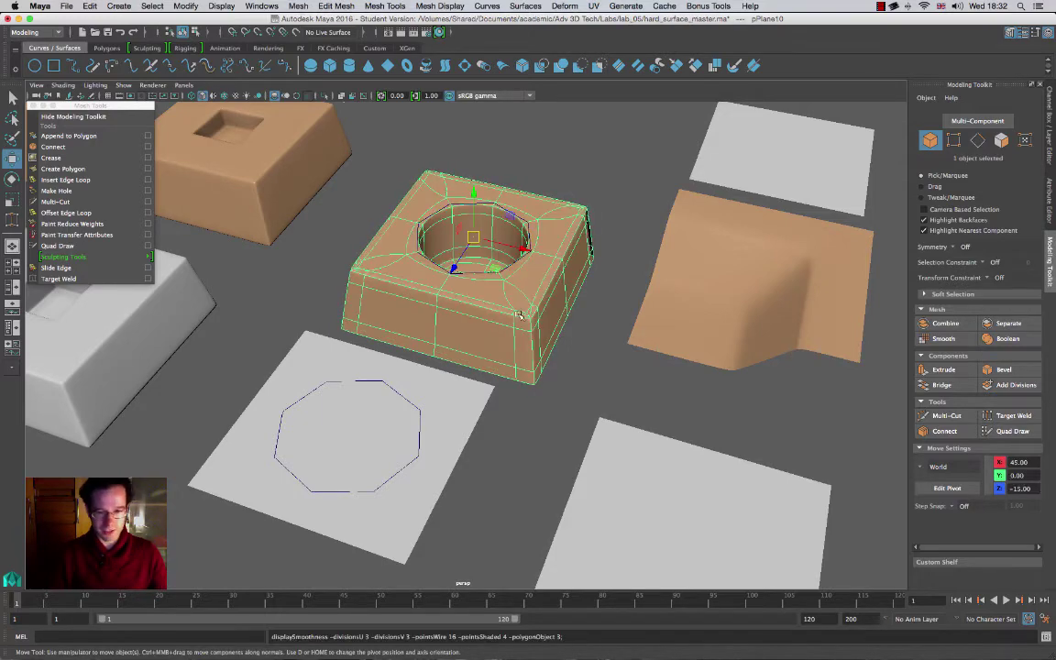
click(546, 396)
alt+drag(547, 396, 498, 209)
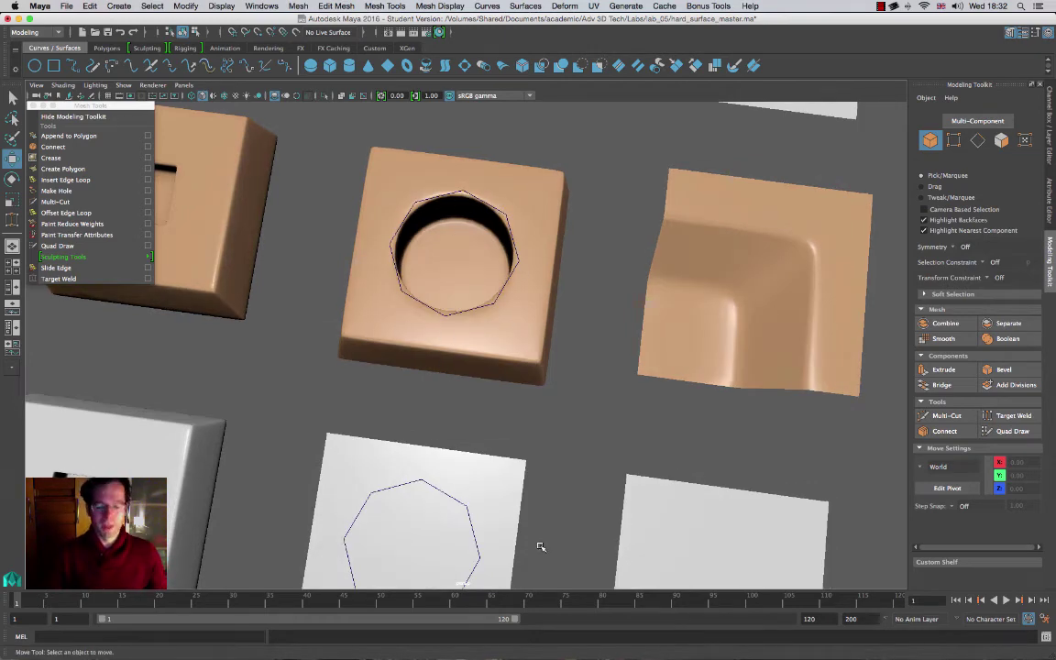
Step: Try raising the octagonal guide curve off the grey plane and undo the move
alt+middle_drag(540, 546, 564, 334)
alt+drag(564, 334, 528, 416)
click(498, 327)
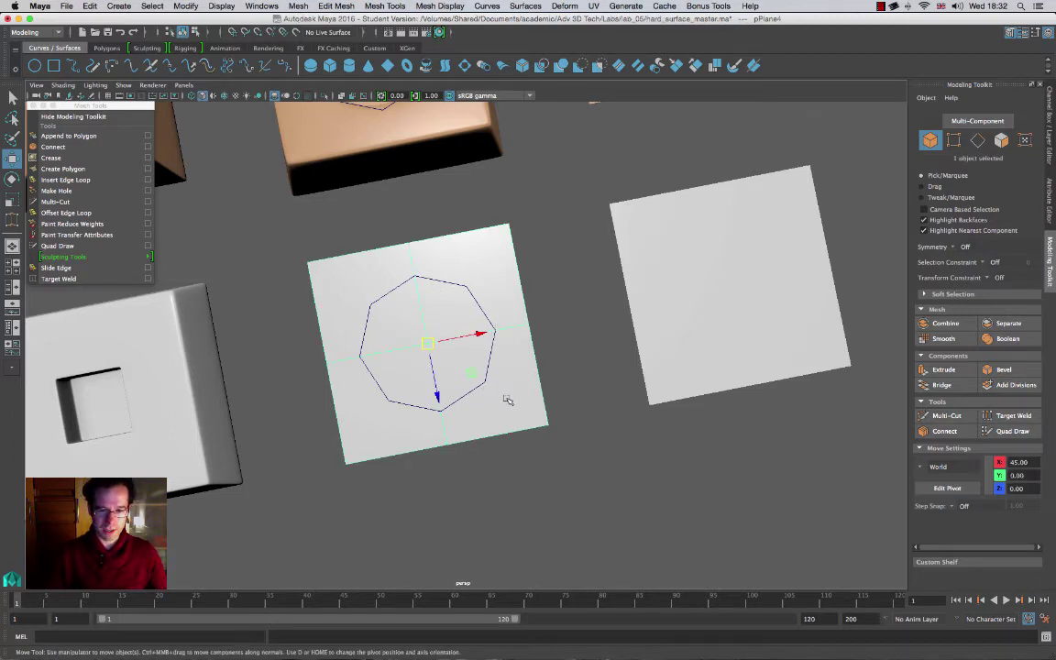
drag(564, 350, 487, 400)
click(463, 343)
drag(425, 274, 409, 221)
key(z)
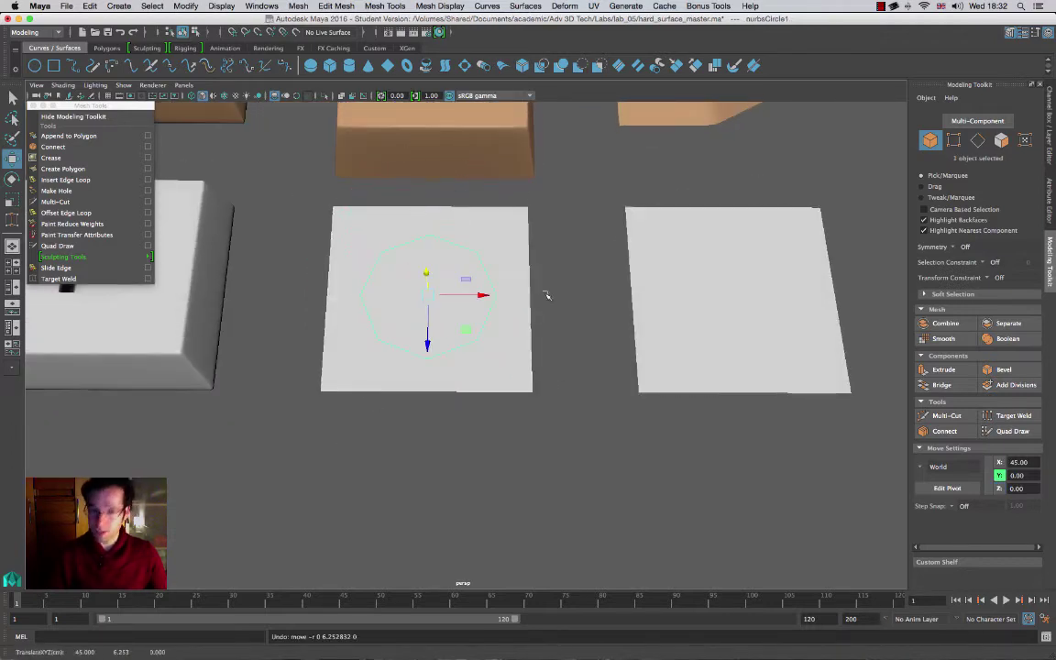
Step: Select the grey plane under the octagonal guide and show it framed in the orthographic top view
click(511, 322)
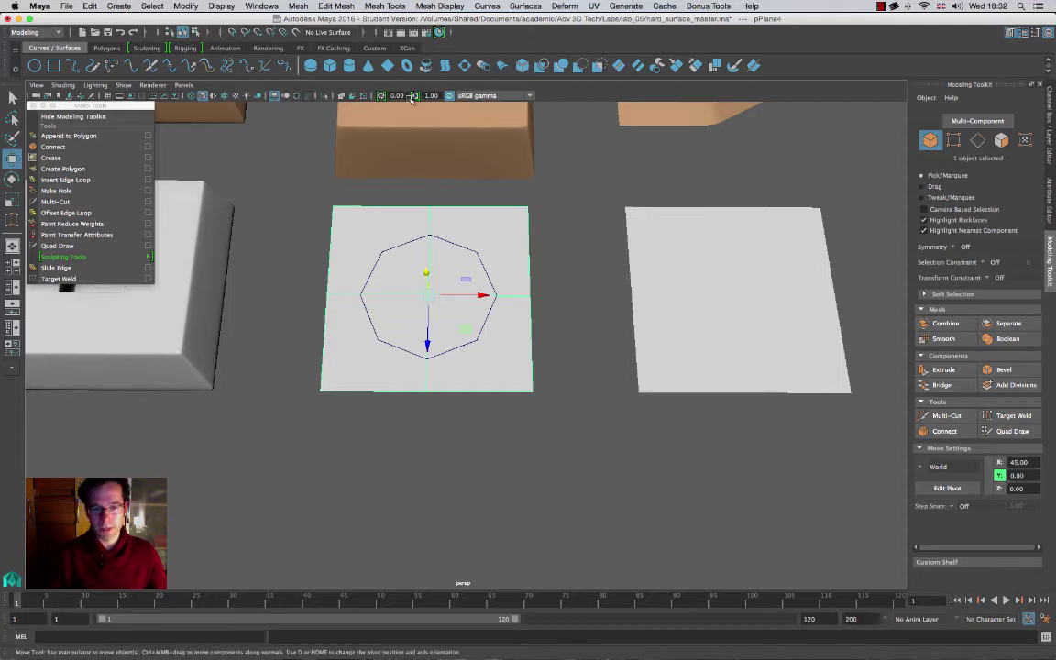
click(183, 85)
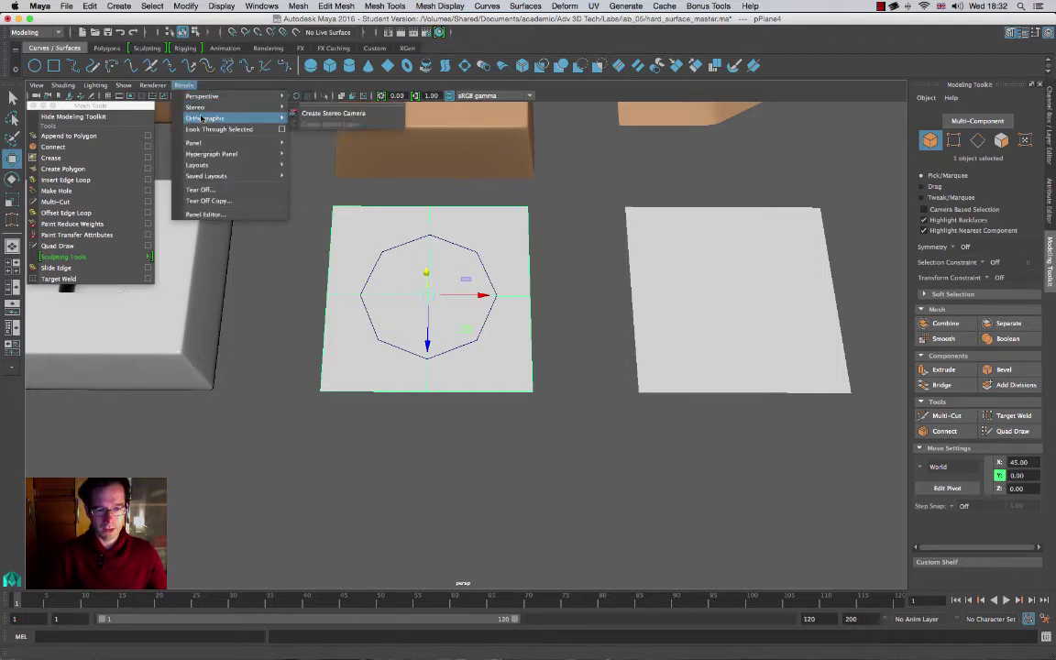
mouse_move(209, 120)
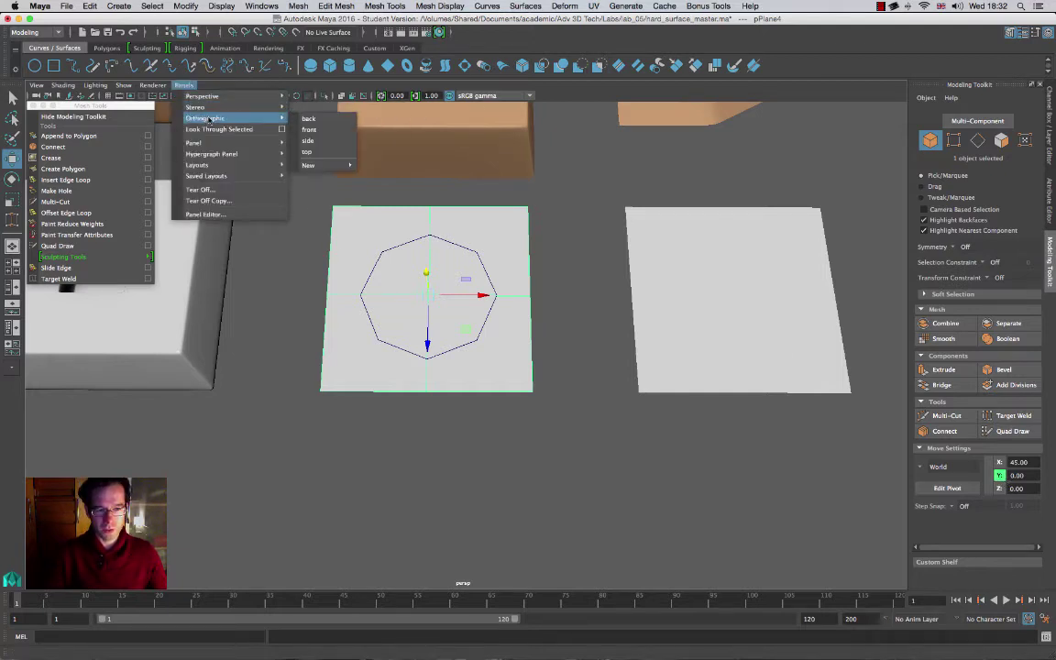
click(309, 151)
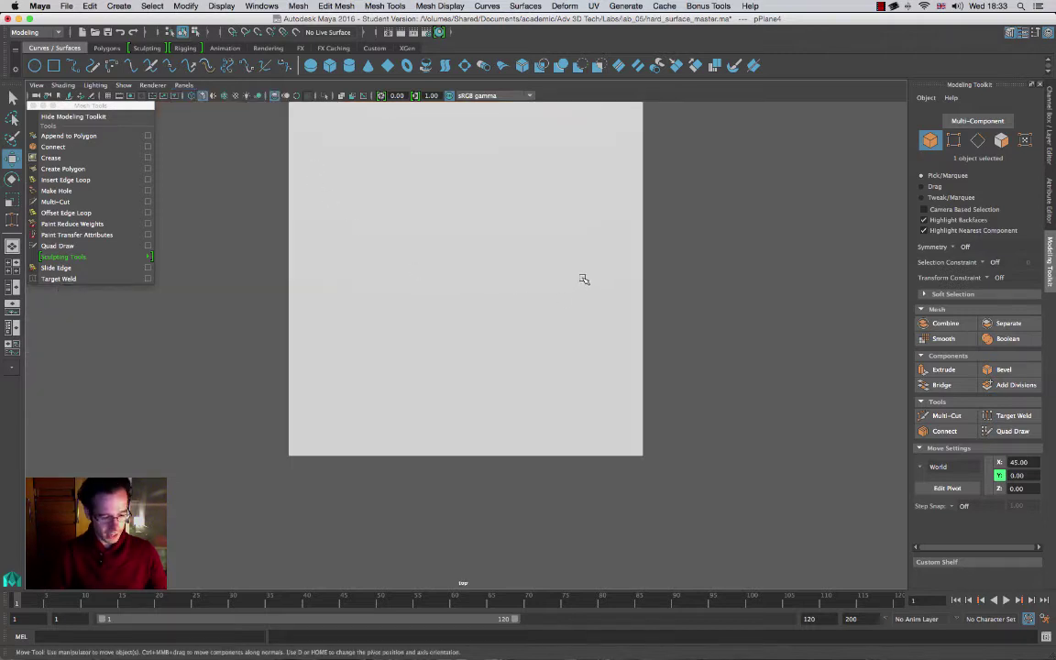
key(f)
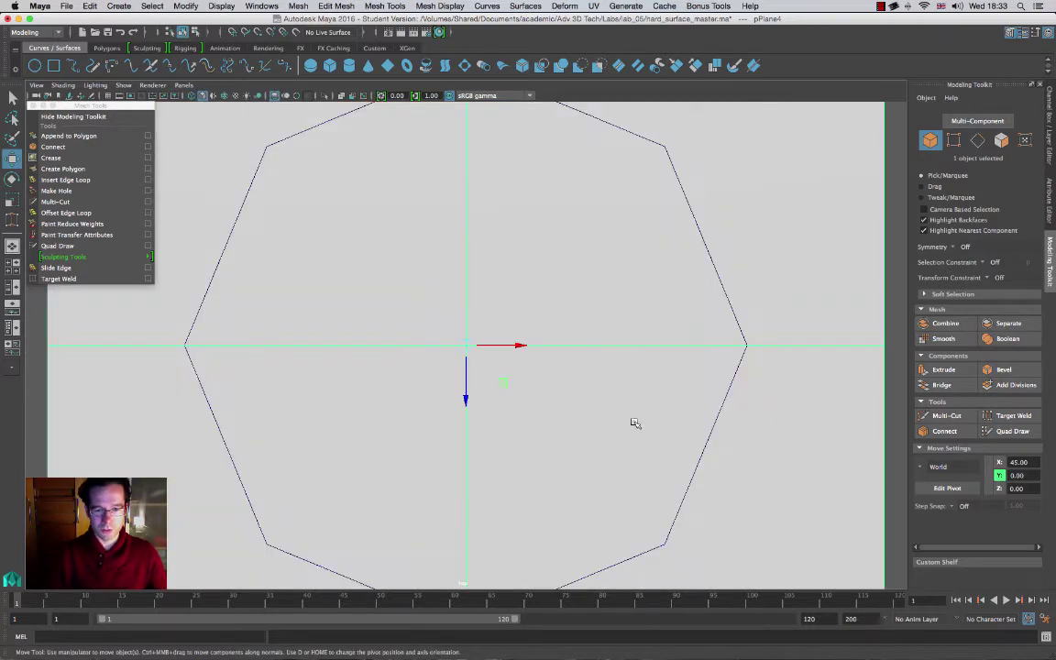
scroll(635, 423, down, 10)
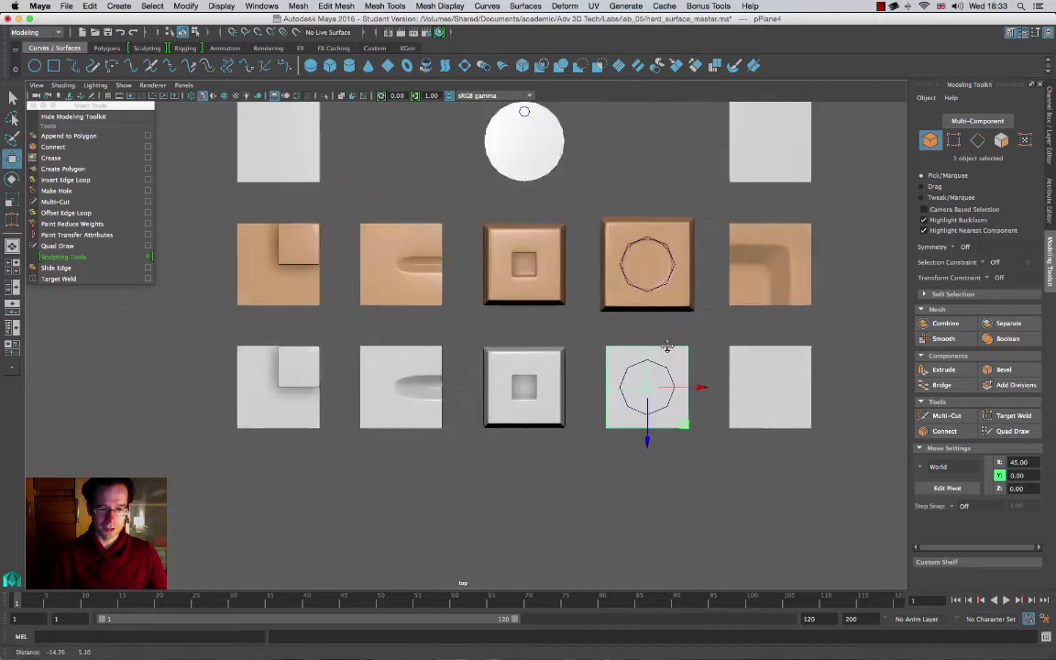
alt+middle_drag(667, 347, 842, 359)
alt+middle_drag(530, 300, 565, 475)
alt+right_drag(530, 305, 869, 440)
alt+middle_drag(789, 413, 369, 437)
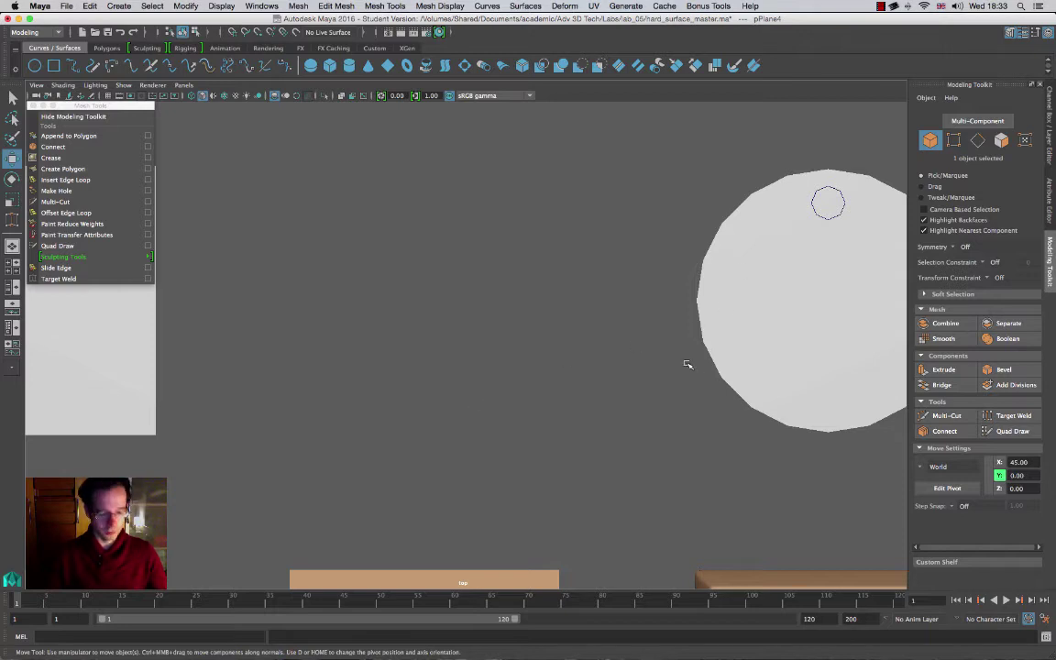
key(f)
scroll(618, 372, down, 5)
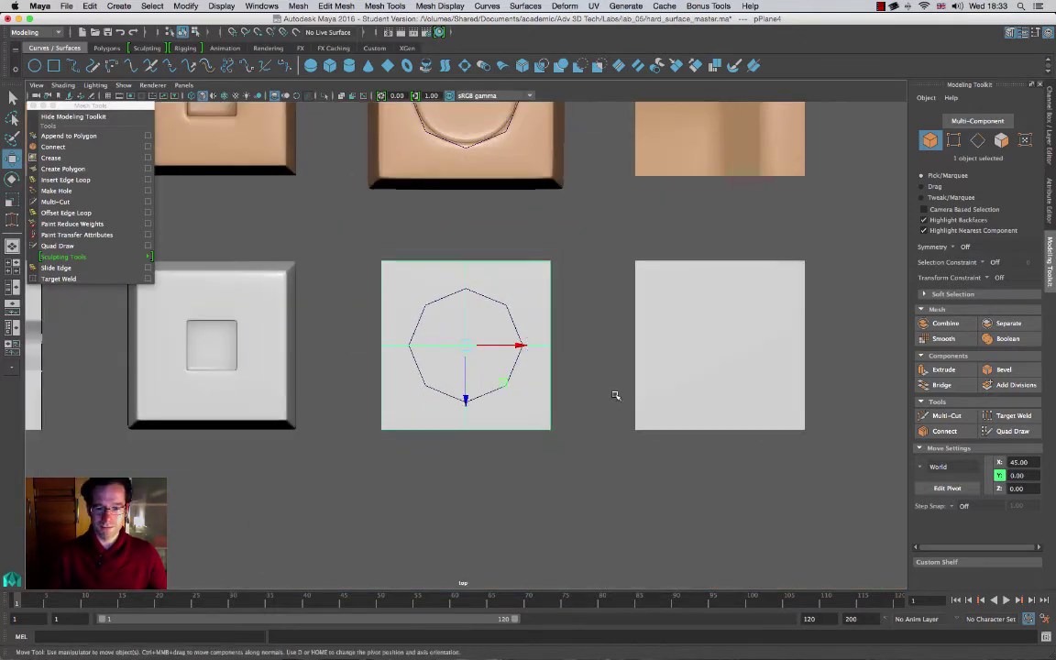
alt+right_drag(550, 376, 740, 448)
alt+middle_drag(465, 359, 490, 354)
alt+right_drag(550, 342, 606, 360)
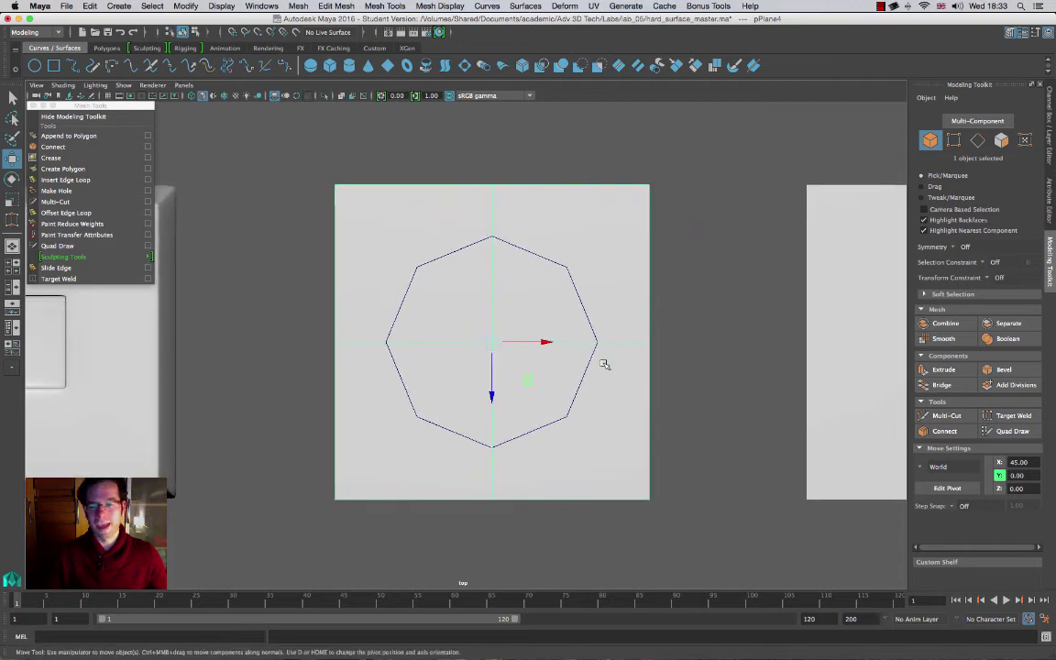
Step: Cut an octagonal outline into the grey plane with Multi-Cut, following the corners of the octagonal guide curve
click(946, 416)
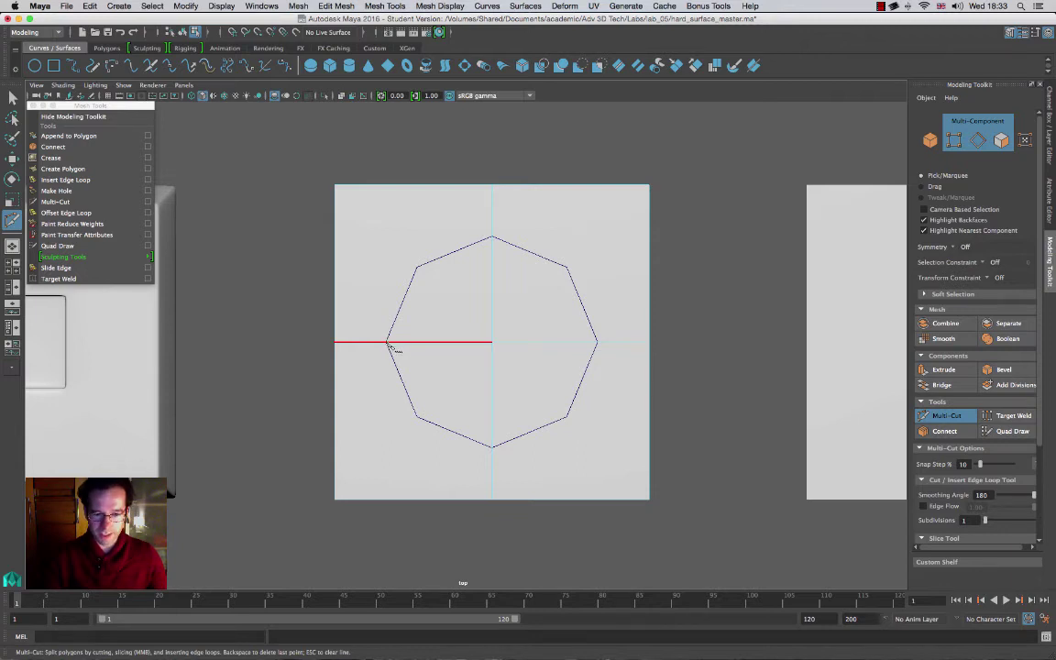
alt+right_drag(641, 356, 862, 463)
alt+middle_drag(491, 332, 372, 328)
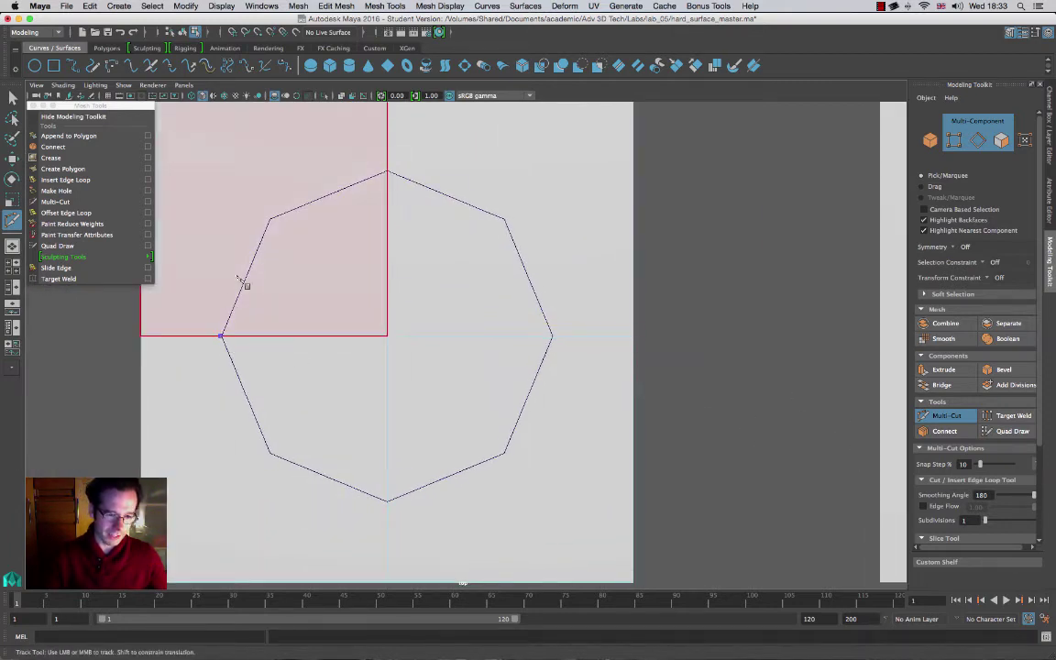
click(387, 170)
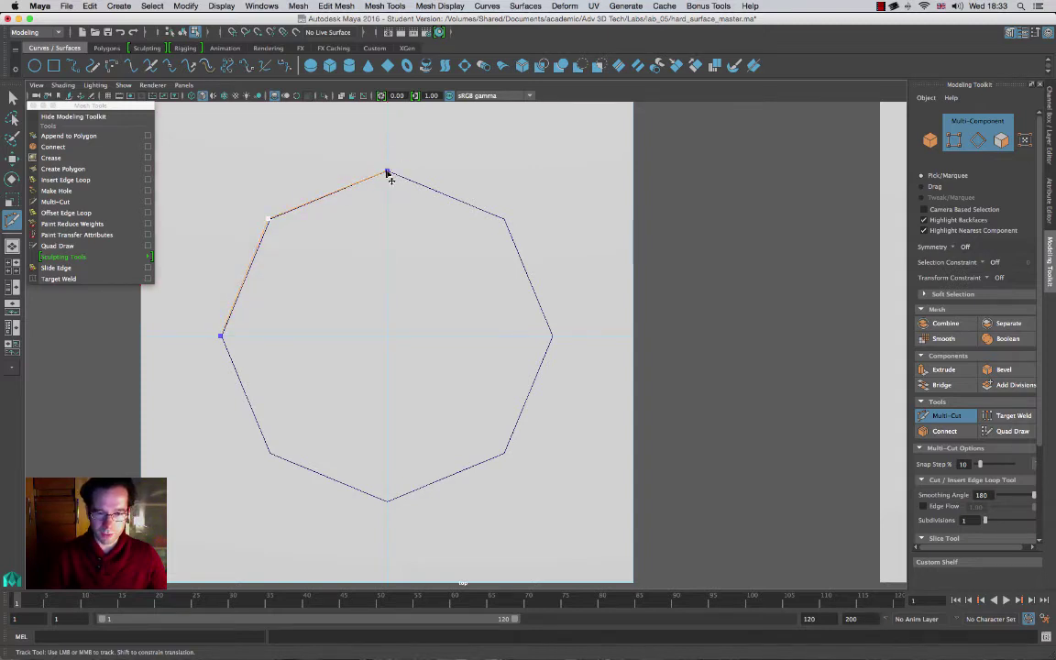
click(503, 219)
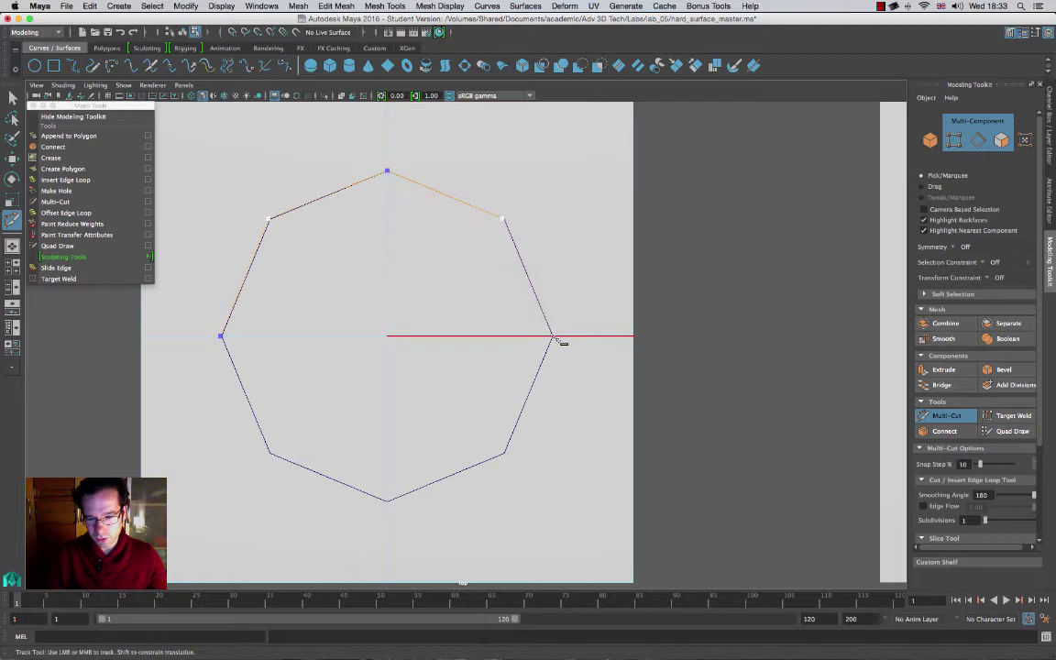
click(553, 337)
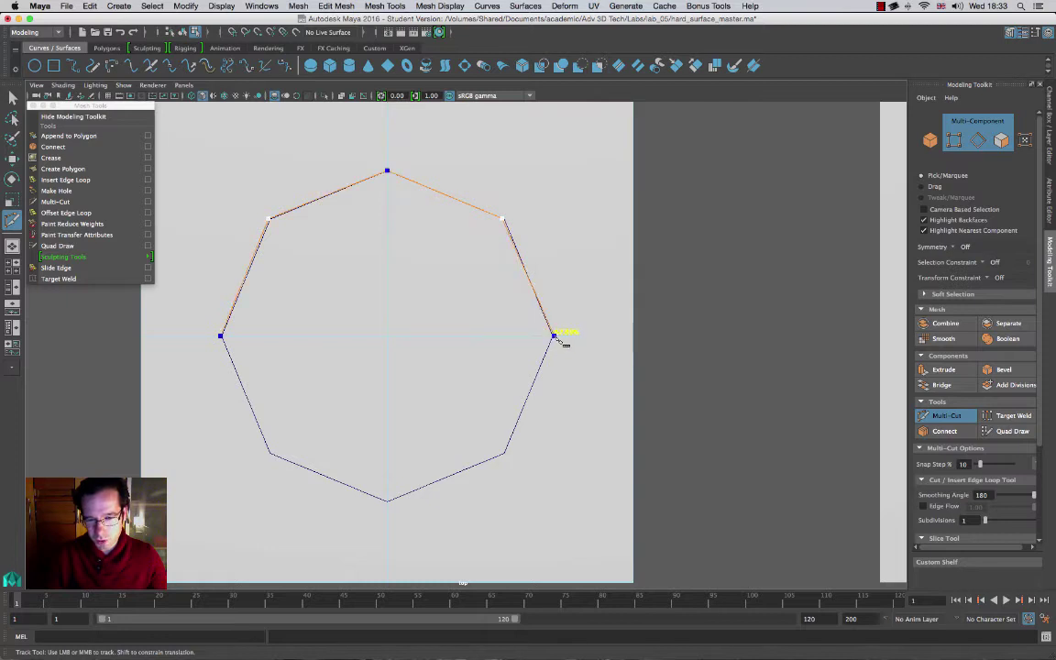
click(504, 455)
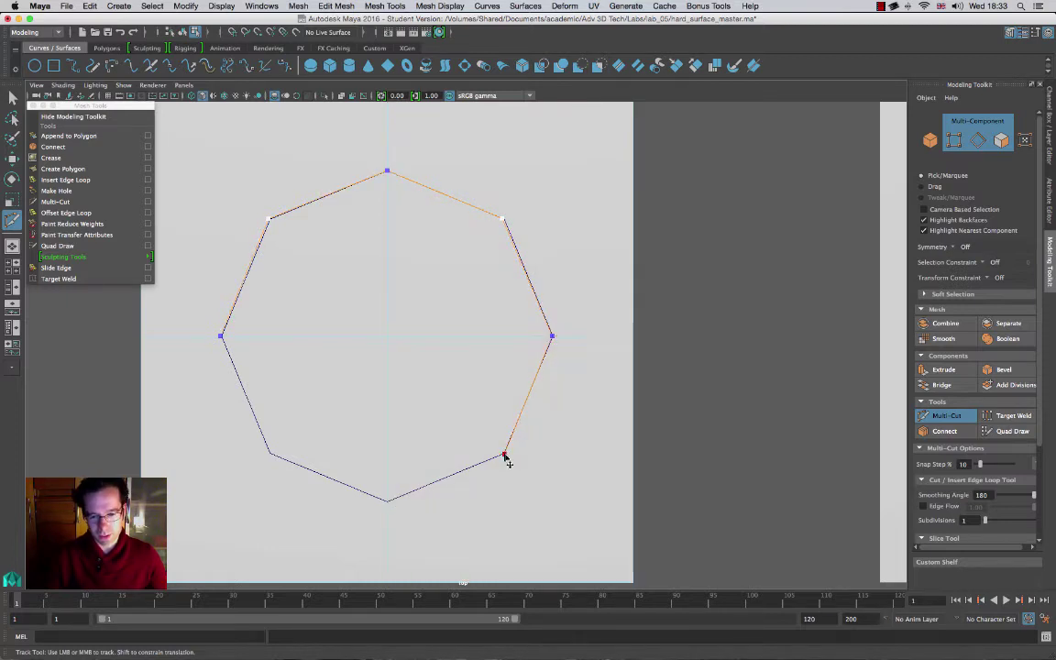
click(387, 502)
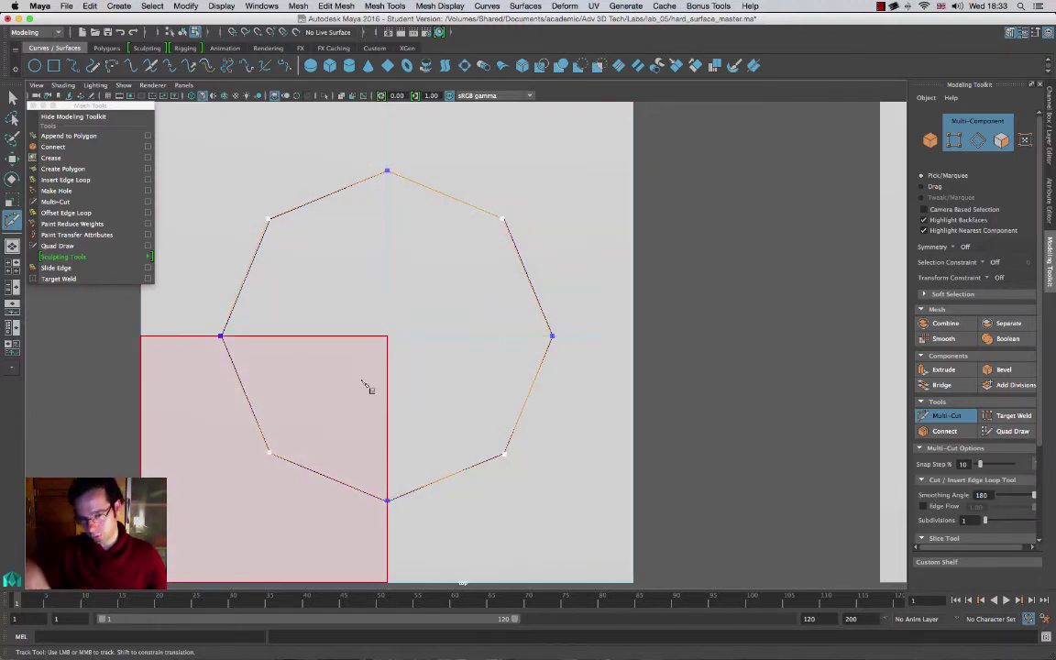
key(Return)
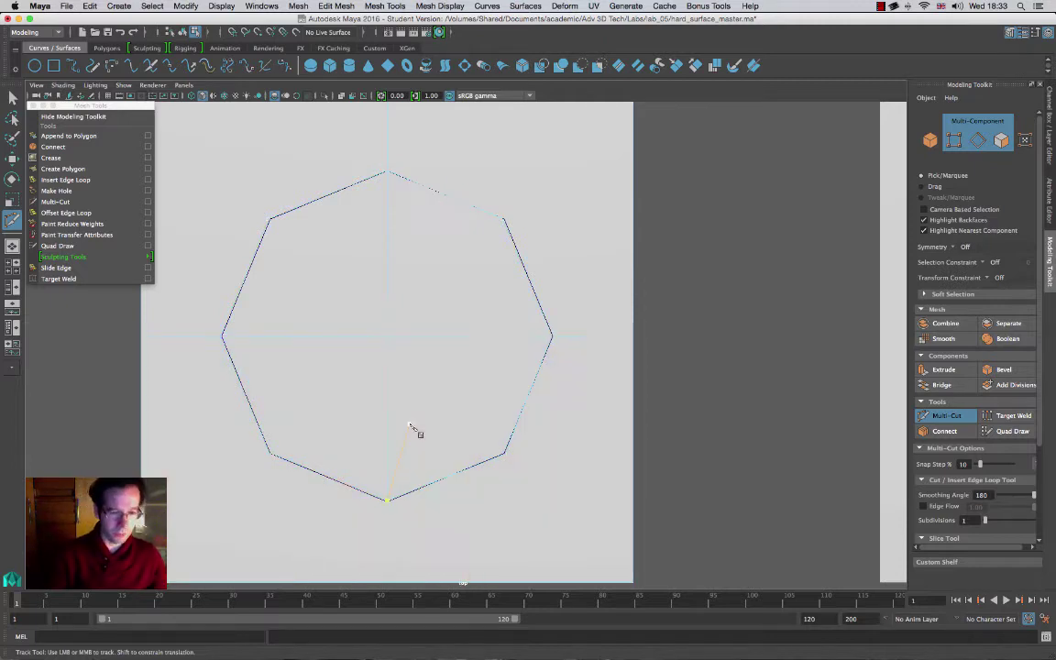
key(Escape)
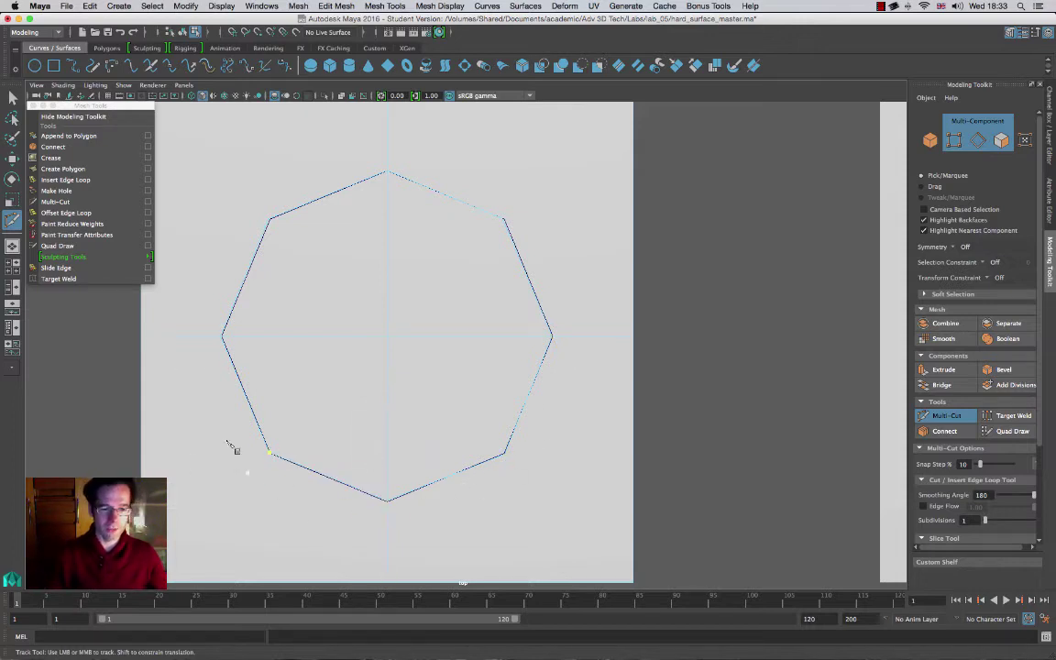
Step: Cut diagonal edges from the octagon's diagonal vertices to the matching outer corners of the grey plane with Multi-Cut
alt+middle_drag(368, 282, 516, 440)
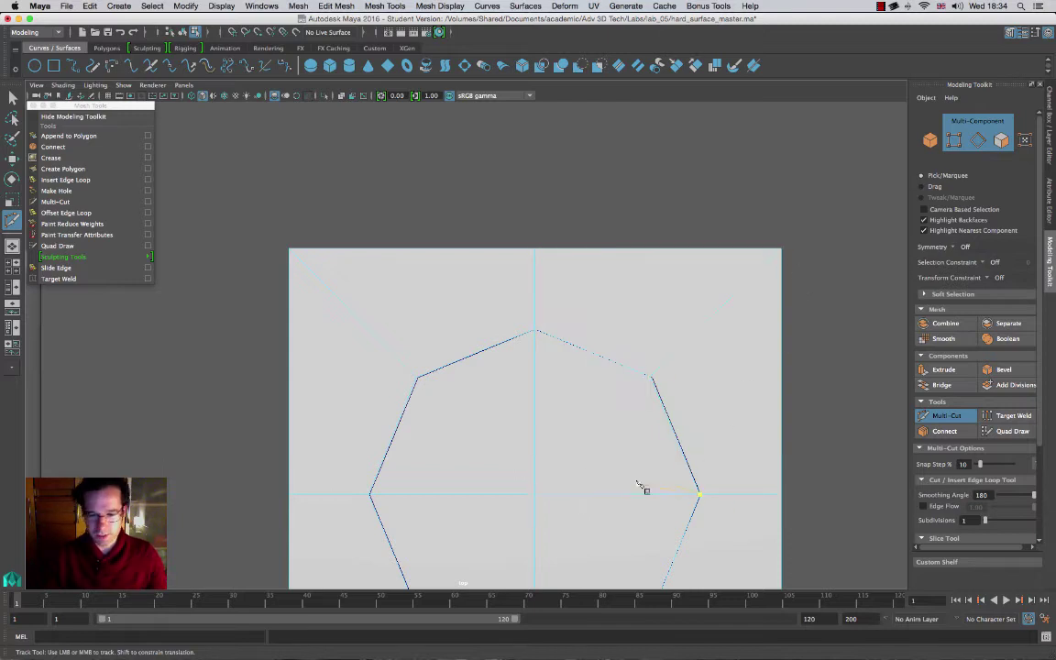
alt+middle_drag(639, 485, 647, 179)
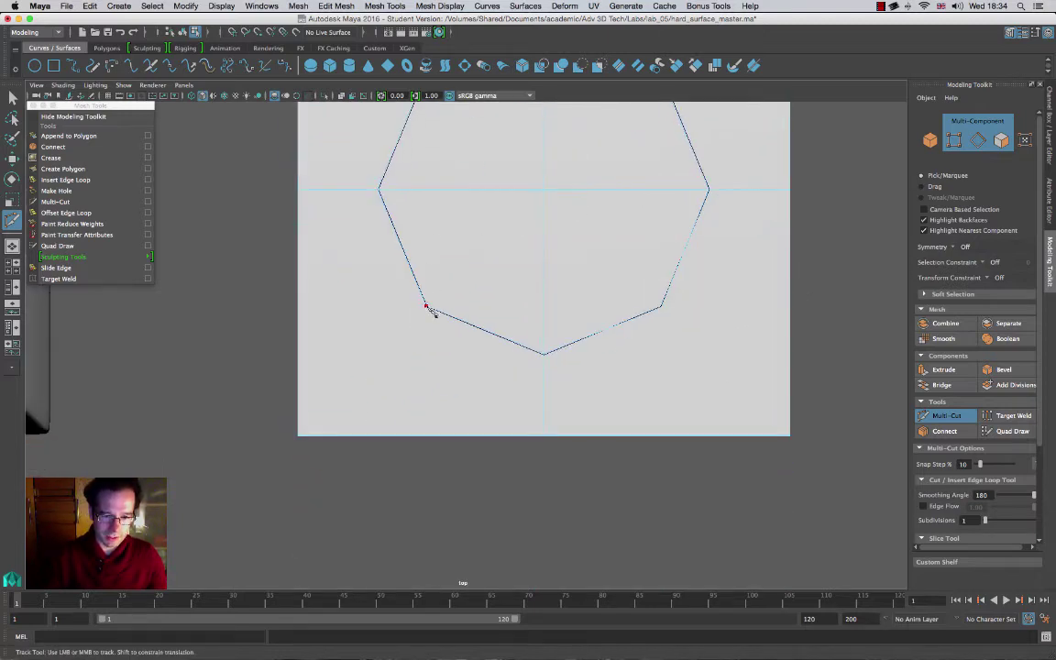
click(299, 437)
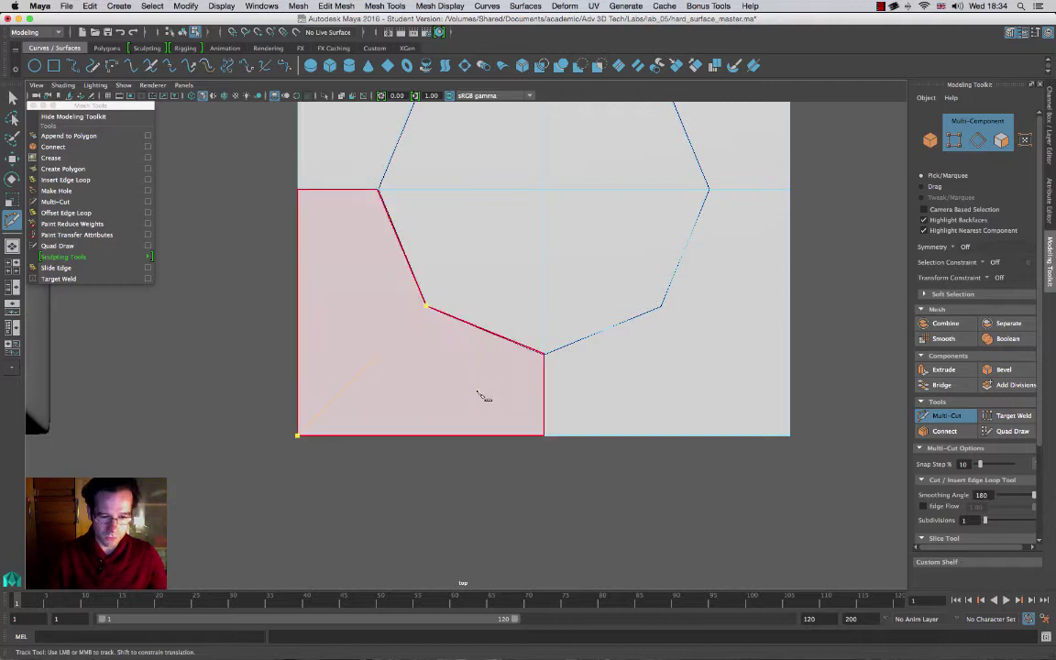
right_click(569, 402)
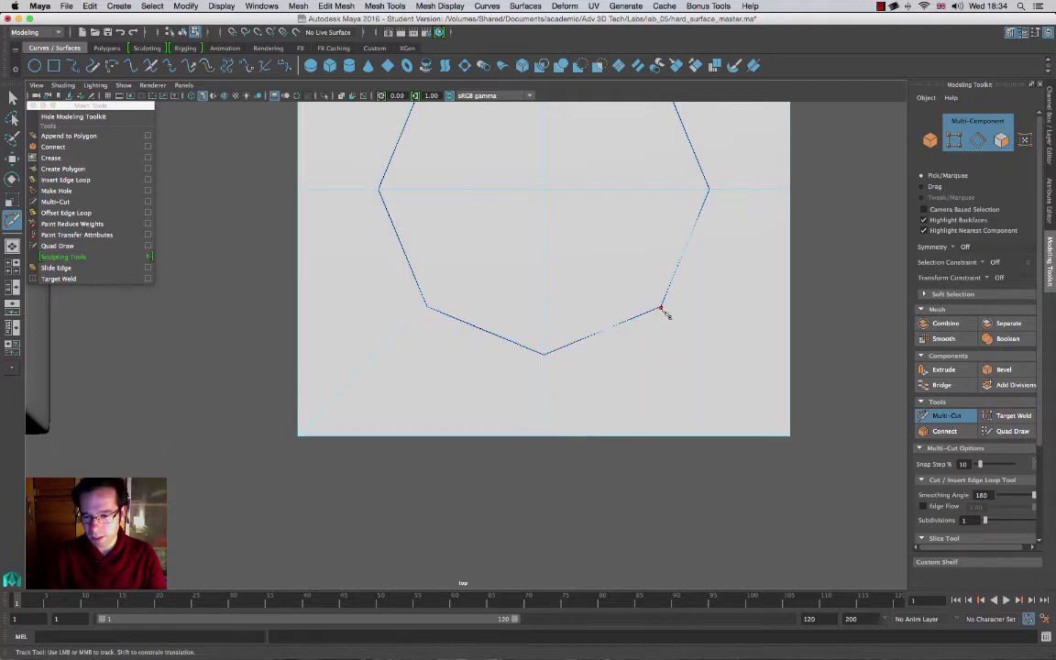
click(661, 308)
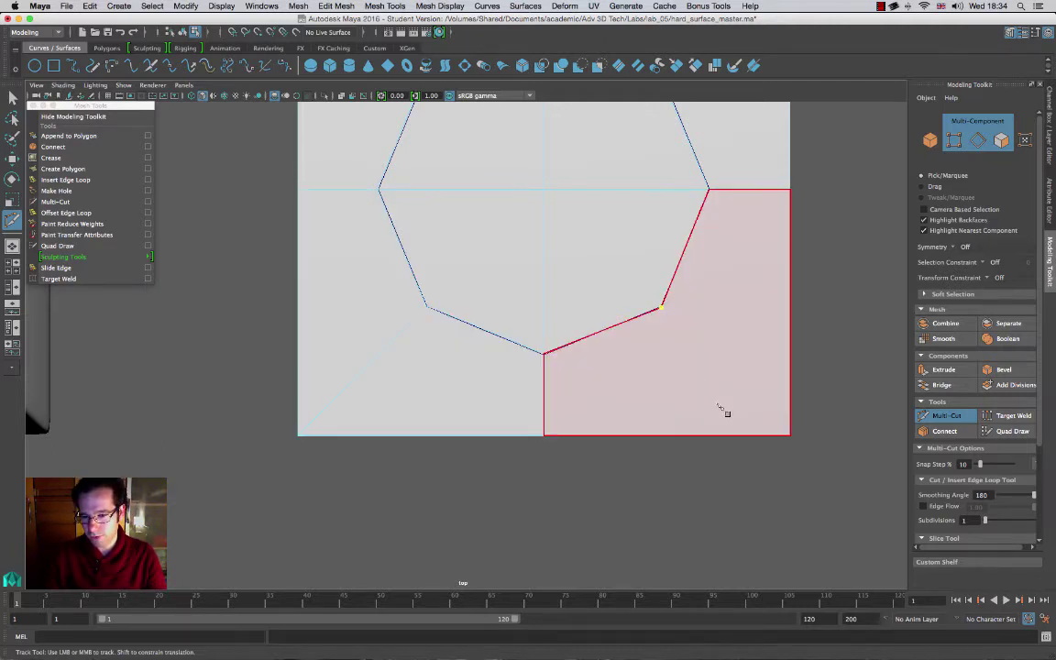
click(790, 437)
key(Return)
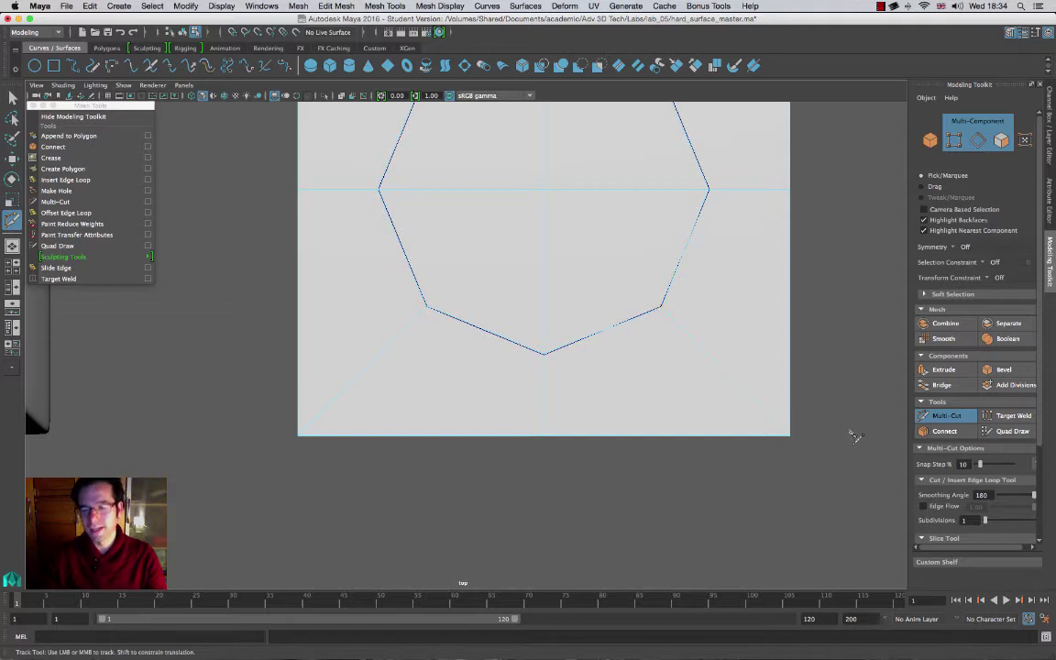
click(686, 245)
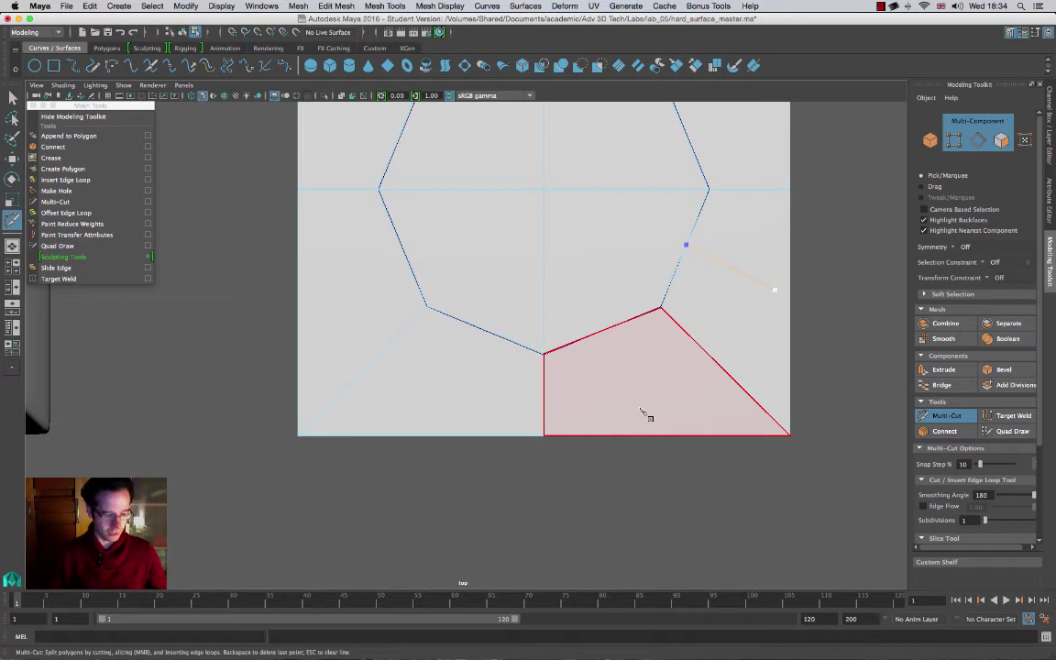
key(super+z)
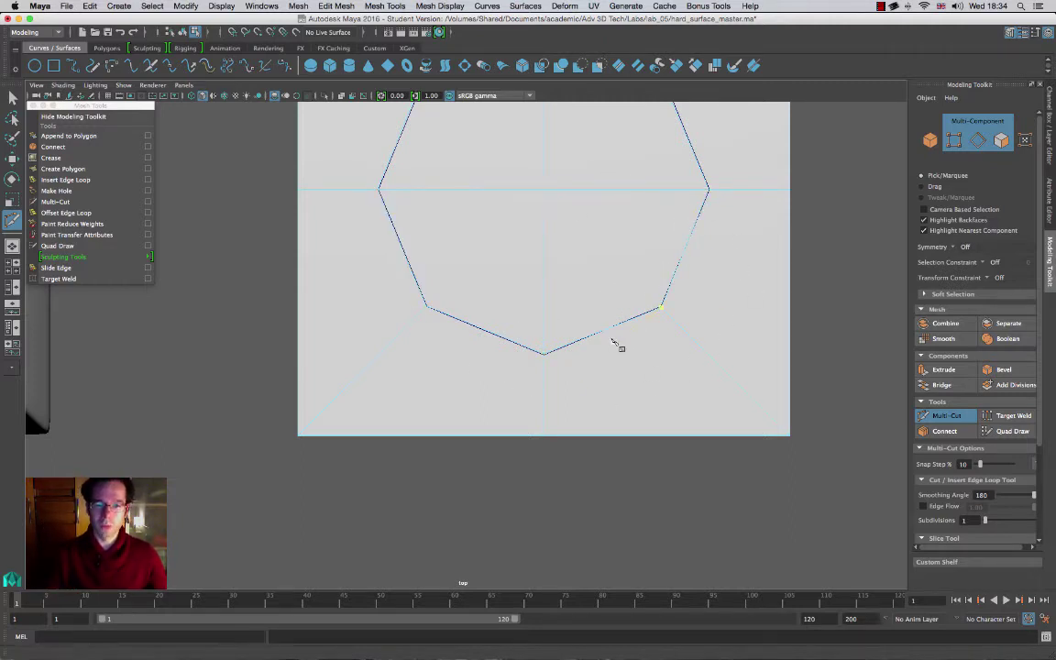
Step: Leave Multi-Cut for object mode and switch from the orthographic top view to the perspective view
alt+drag(618, 347, 579, 306)
right_drag(641, 282, 679, 270)
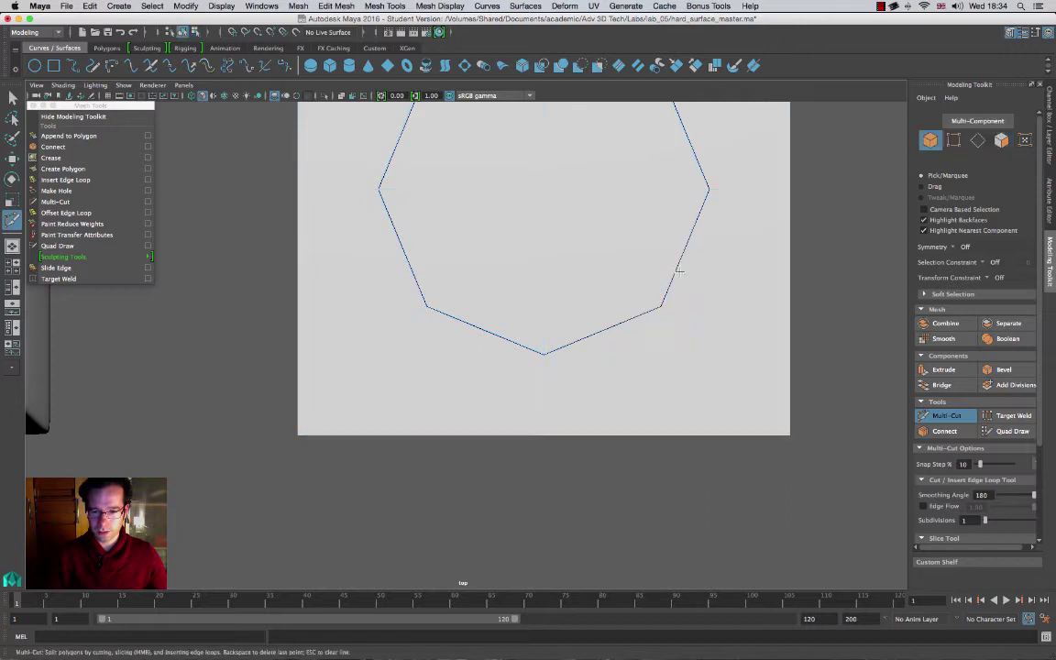
key(w)
alt+drag(682, 382, 672, 333)
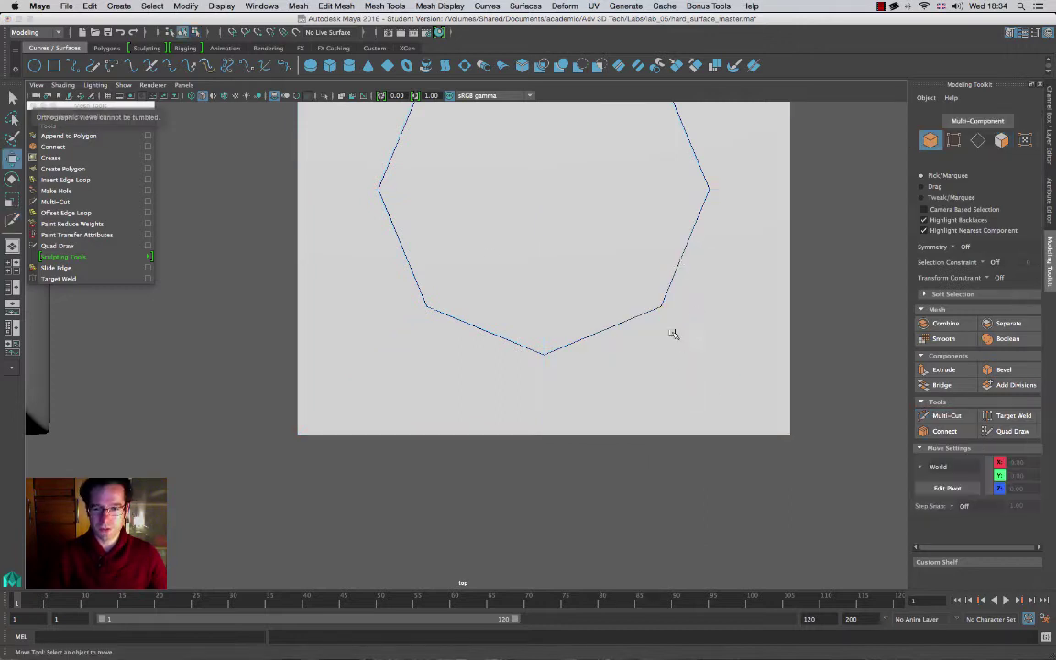
click(185, 85)
mouse_move(225, 97)
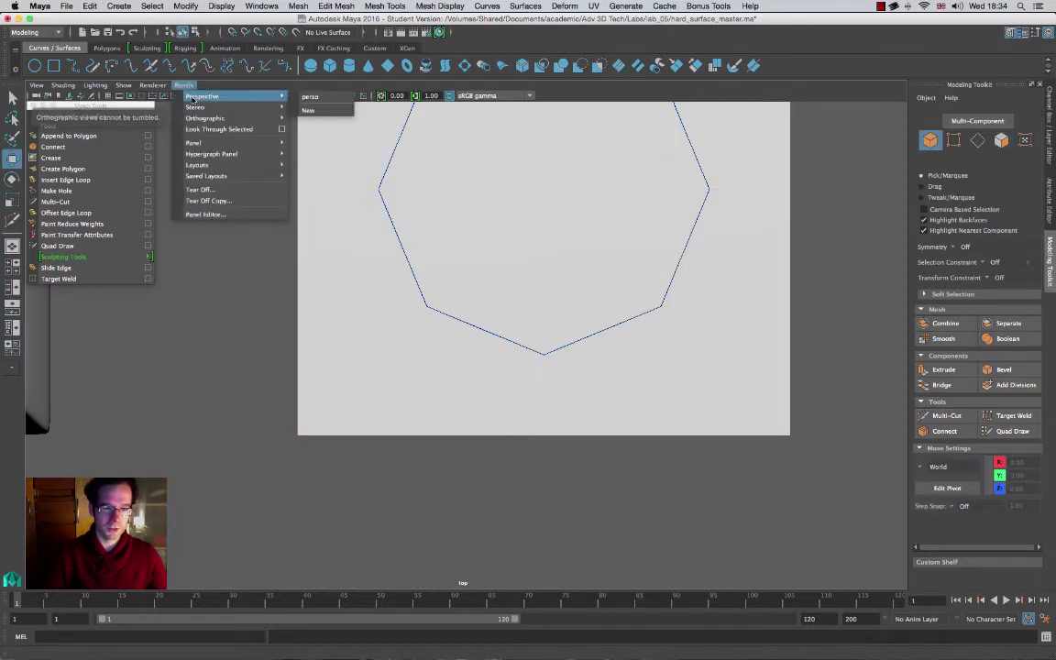
click(310, 97)
alt+drag(551, 397, 497, 368)
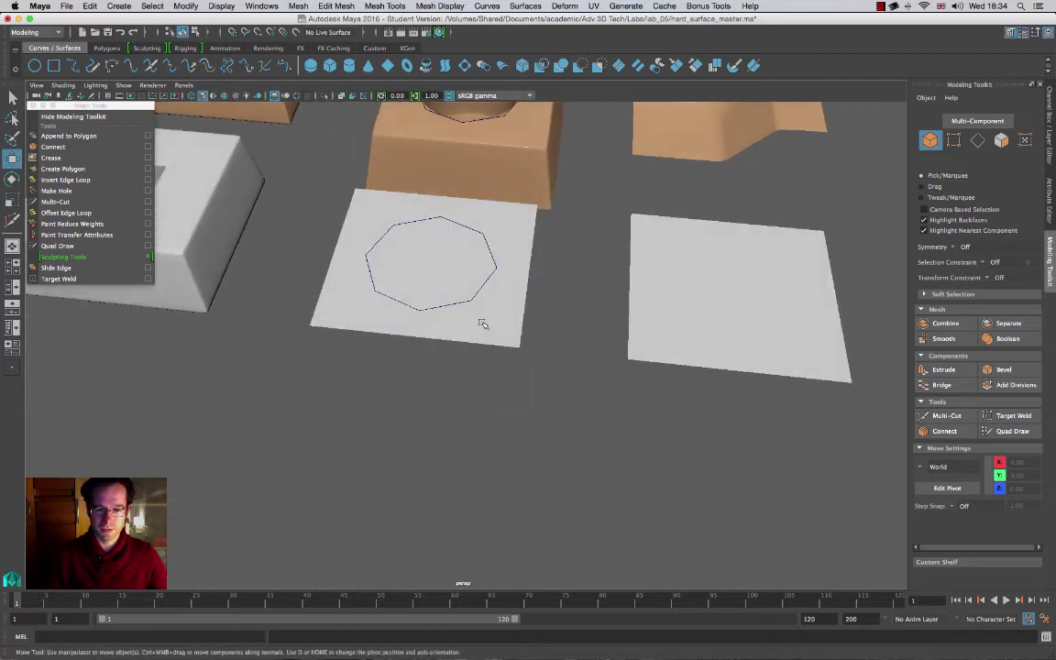
Step: Extrude the four faces inside the octagon downward with a Local Translate Z of -2.78 to form the hole
click(463, 280)
right_click(465, 265)
click(462, 297)
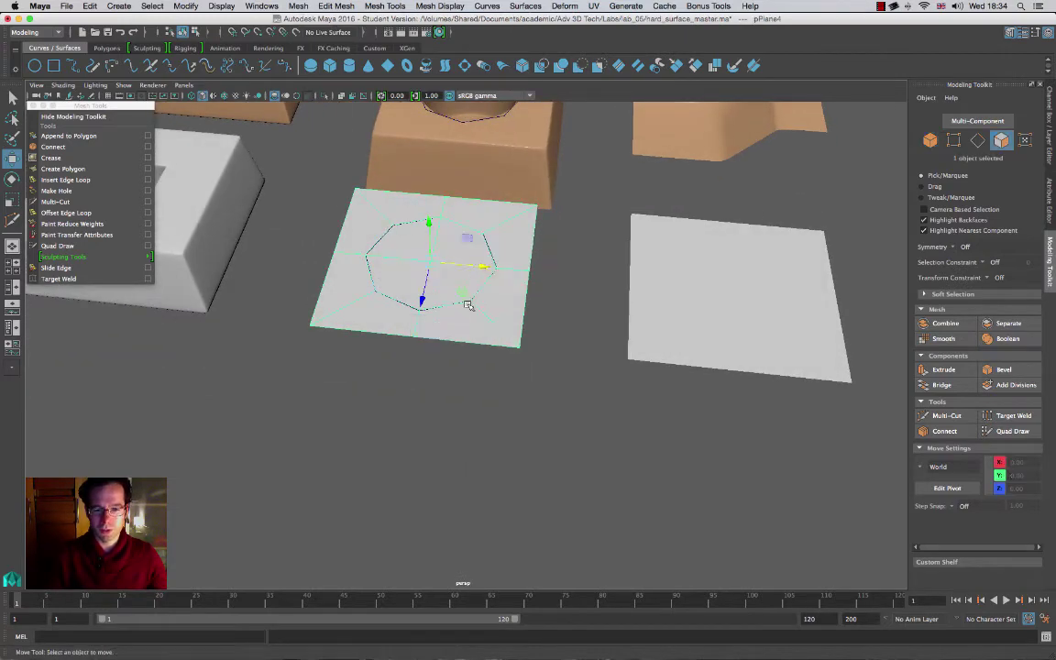
mouse_move(495, 293)
alt+mouse_down()
mouse_move(490, 261)
mouse_move(511, 292)
mouse_move(498, 297)
mouse_move(512, 283)
alt+mouse_up()
alt+right_drag(511, 283, 409, 247)
alt+drag(409, 247, 463, 316)
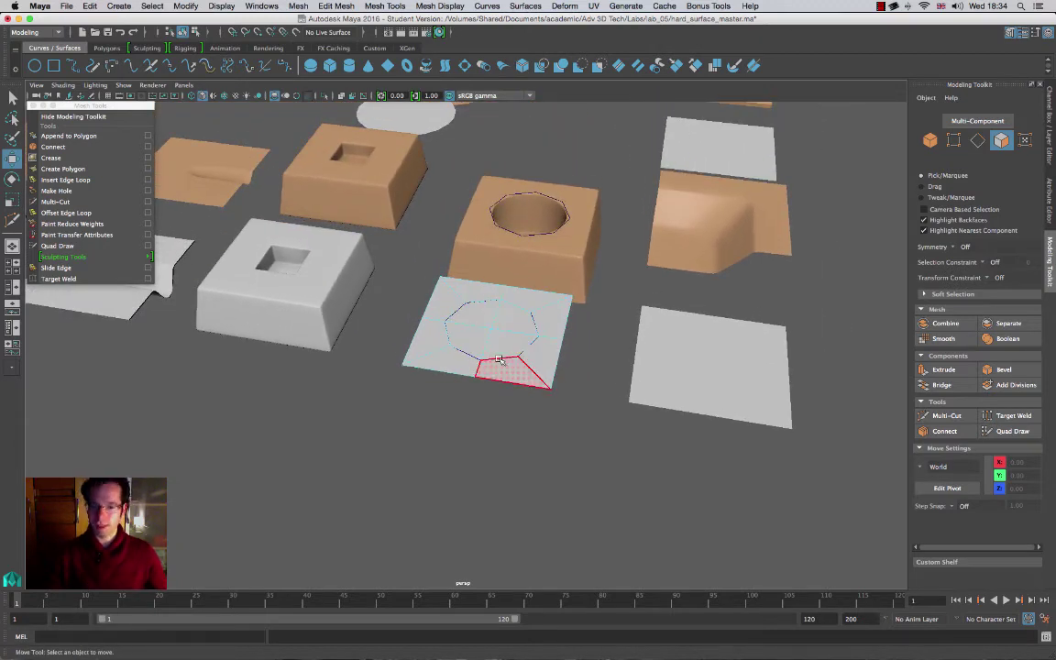
drag(484, 326, 510, 350)
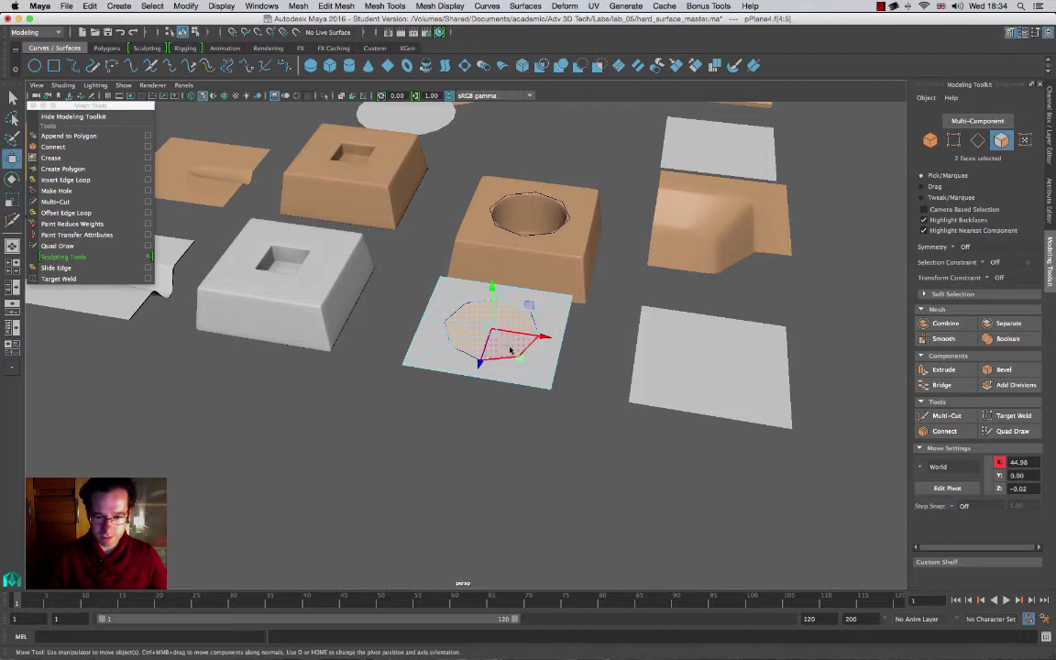
shift+click(511, 350)
shift+click(470, 319)
click(964, 371)
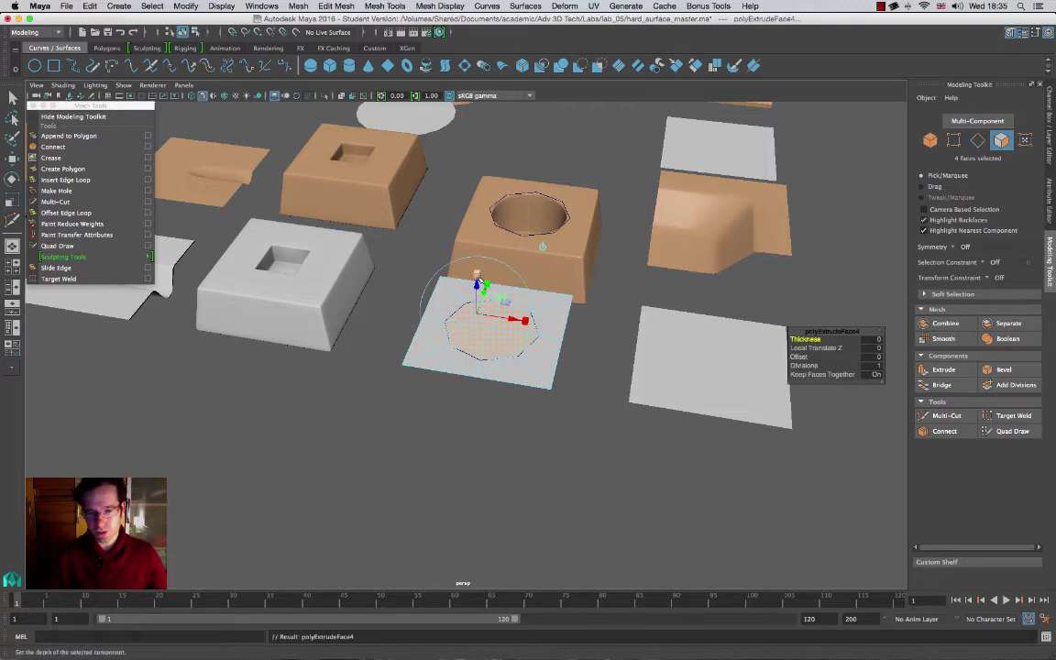
drag(477, 275, 472, 313)
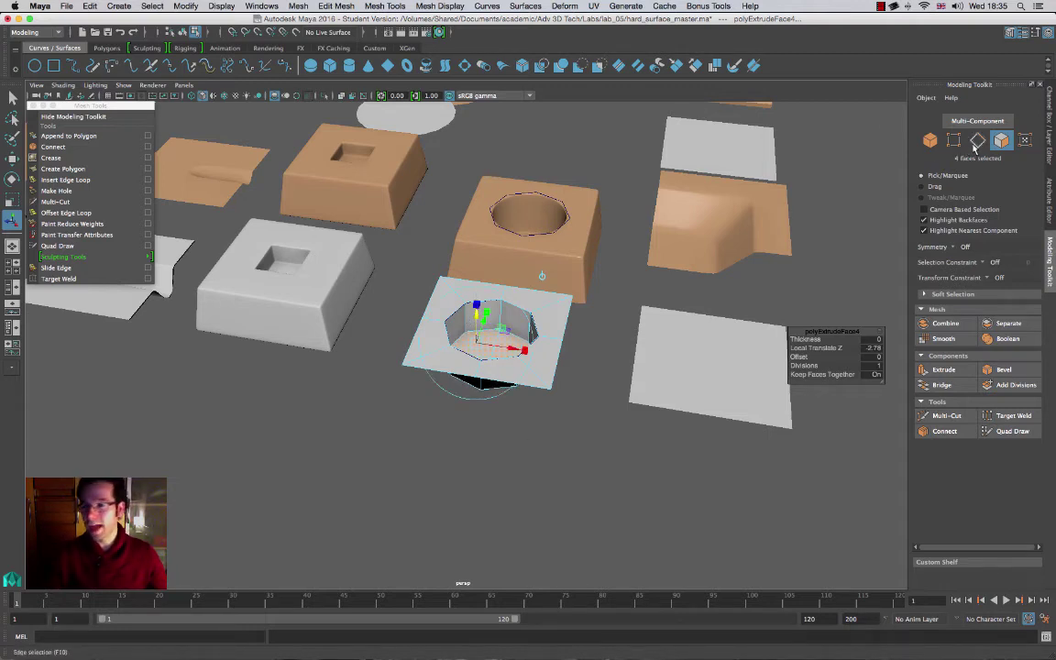
Step: Extrude the eight outer border edges of the grey plane downward and flare them outward as the box's tapered sides
key(F10)
click(559, 360)
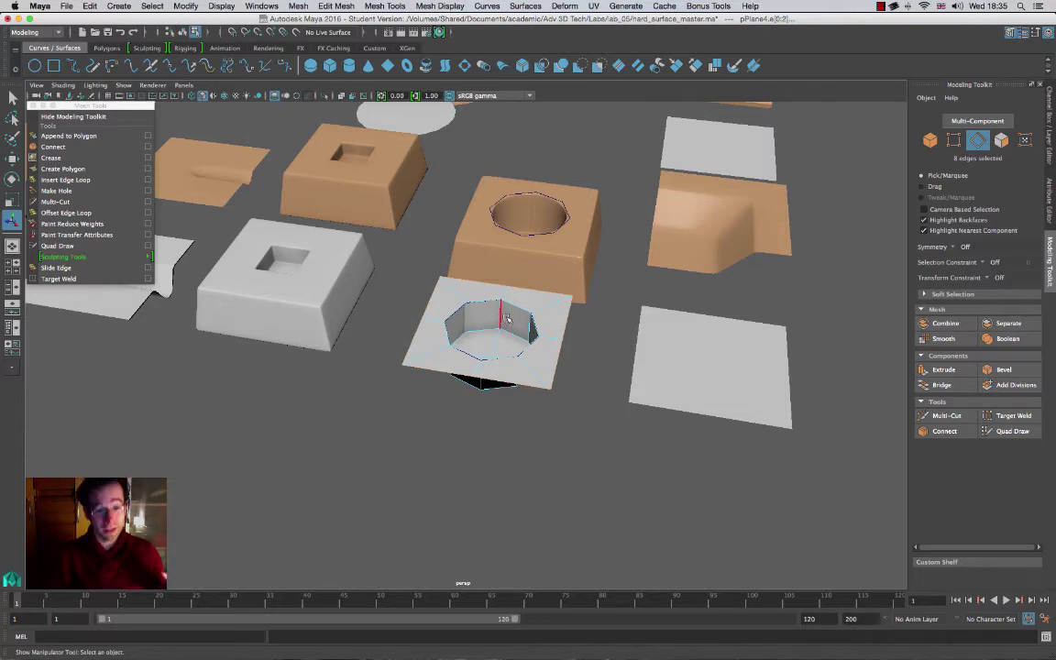
click(944, 369)
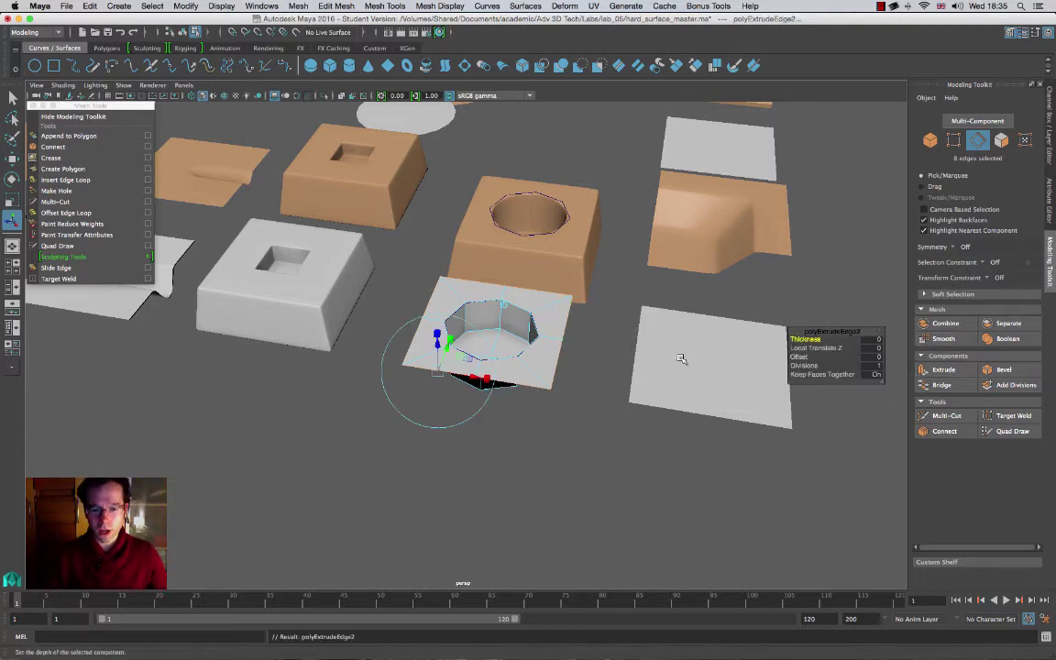
drag(437, 345, 548, 343)
key(r)
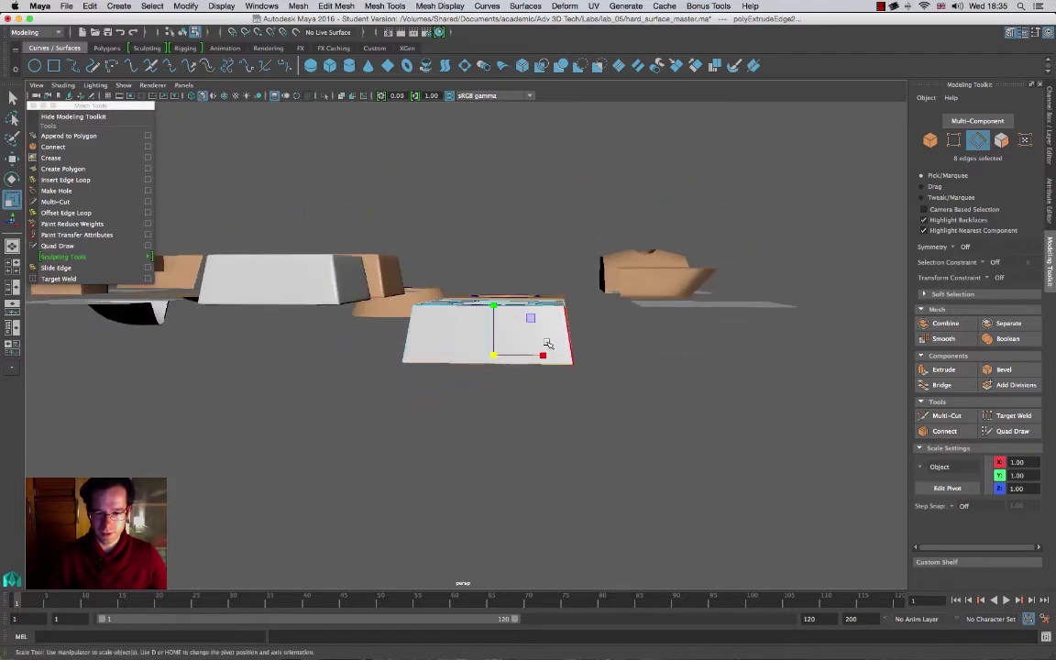
alt+drag(622, 366, 475, 197)
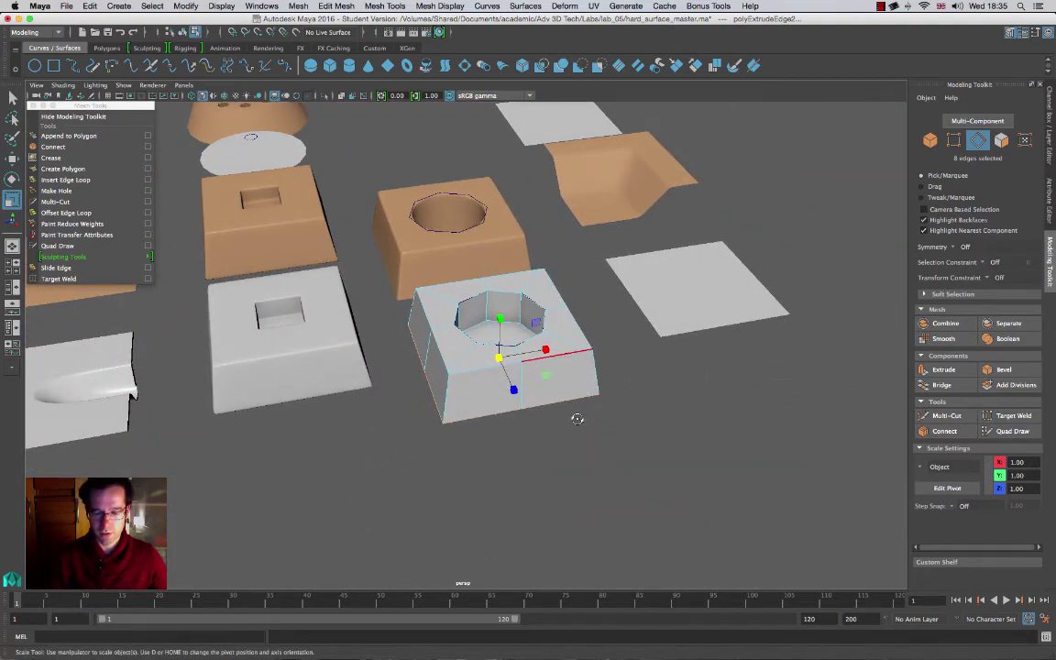
Step: Preview the grey octagonal-hole box with smooth mesh display, return to the unsmoothed display and inspect its hole up close
alt+drag(578, 419, 589, 376)
key(3)
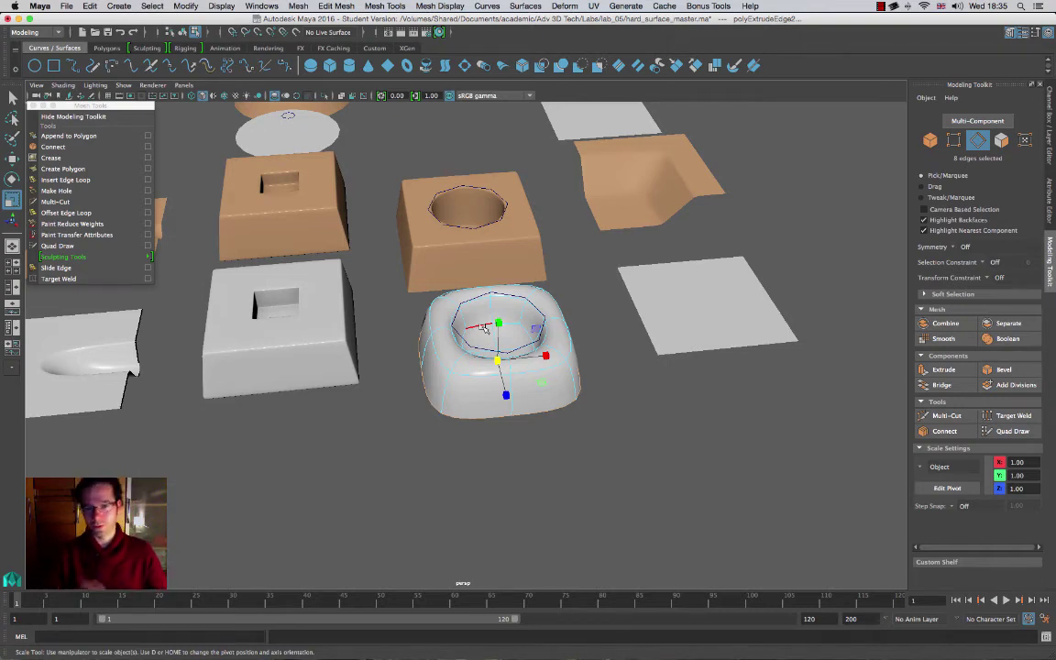
alt+drag(431, 332, 425, 350)
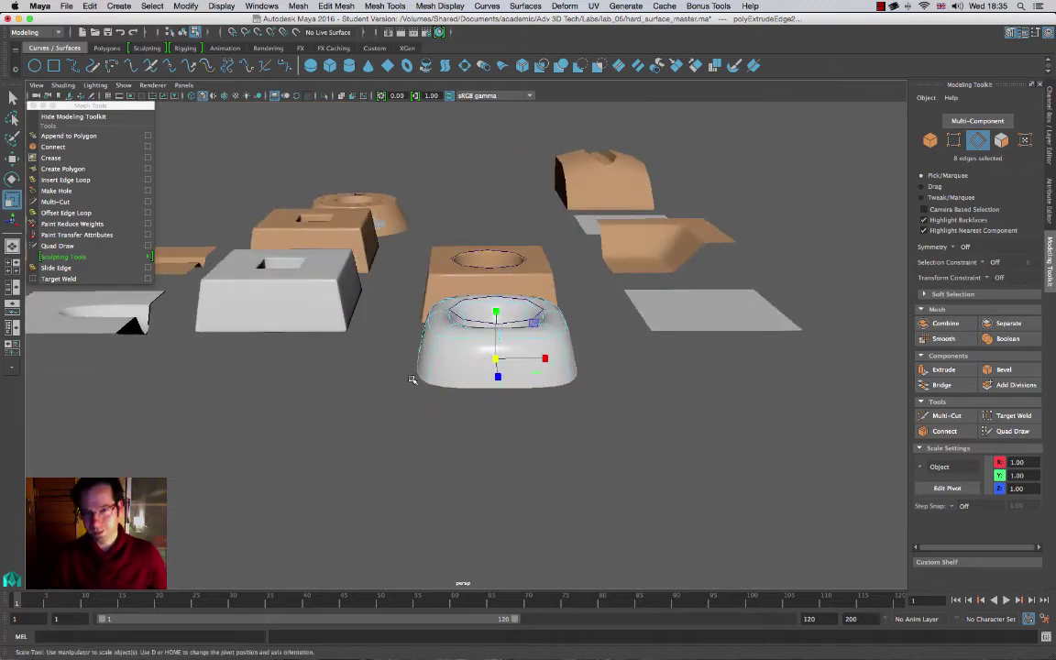
key(1)
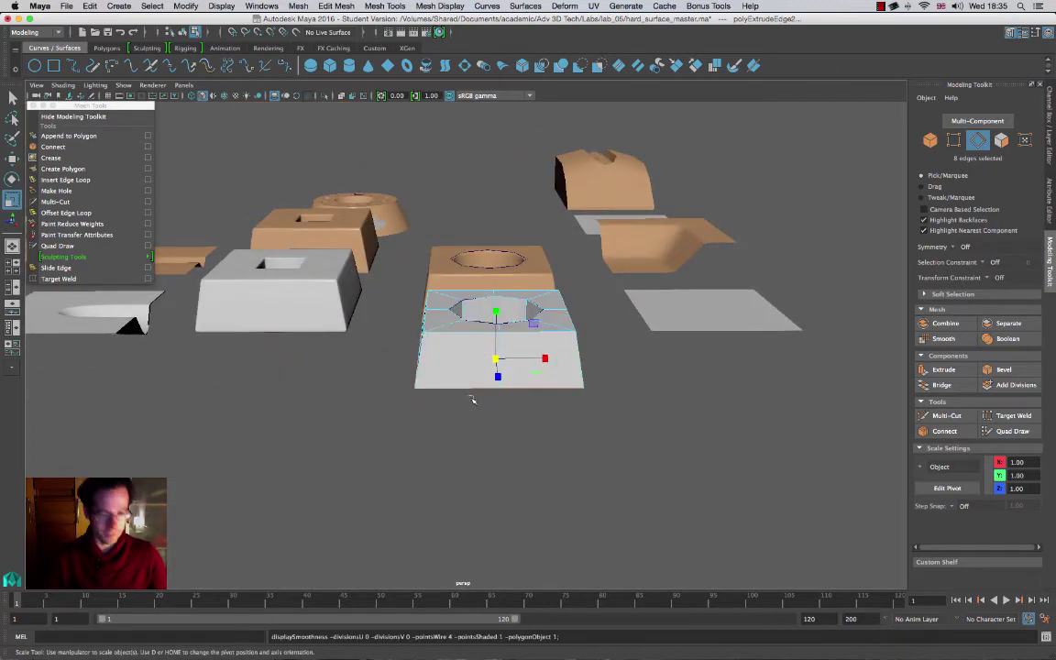
alt+drag(505, 304, 487, 359)
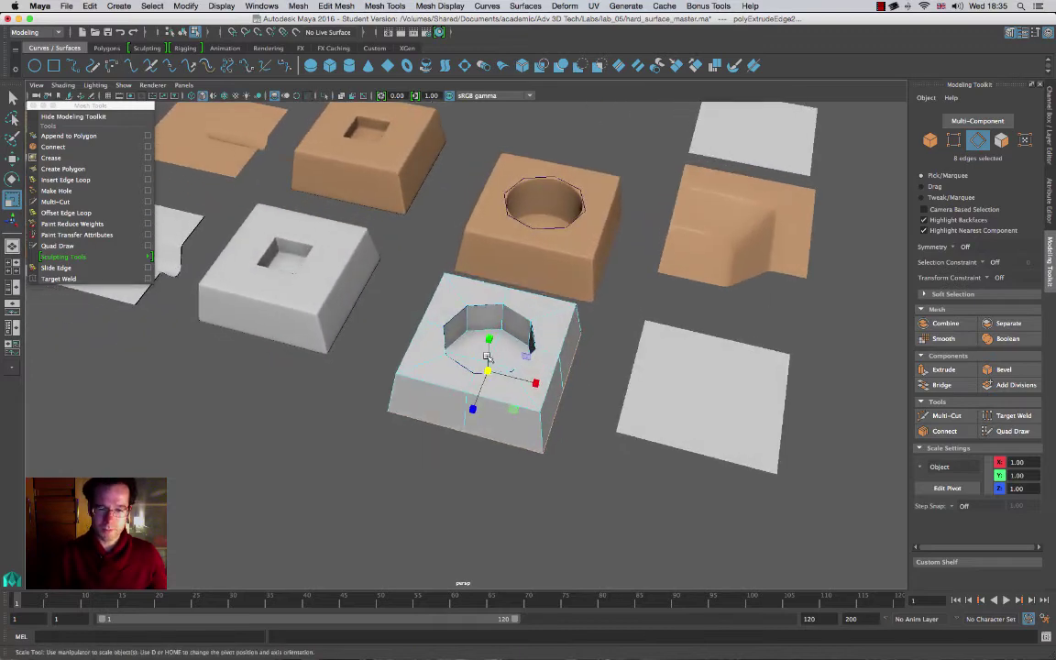
alt+right_drag(488, 358, 632, 437)
mouse_move(586, 411)
alt+mouse_down()
mouse_move(549, 380)
mouse_move(684, 368)
mouse_move(628, 405)
mouse_move(603, 400)
alt+mouse_up()
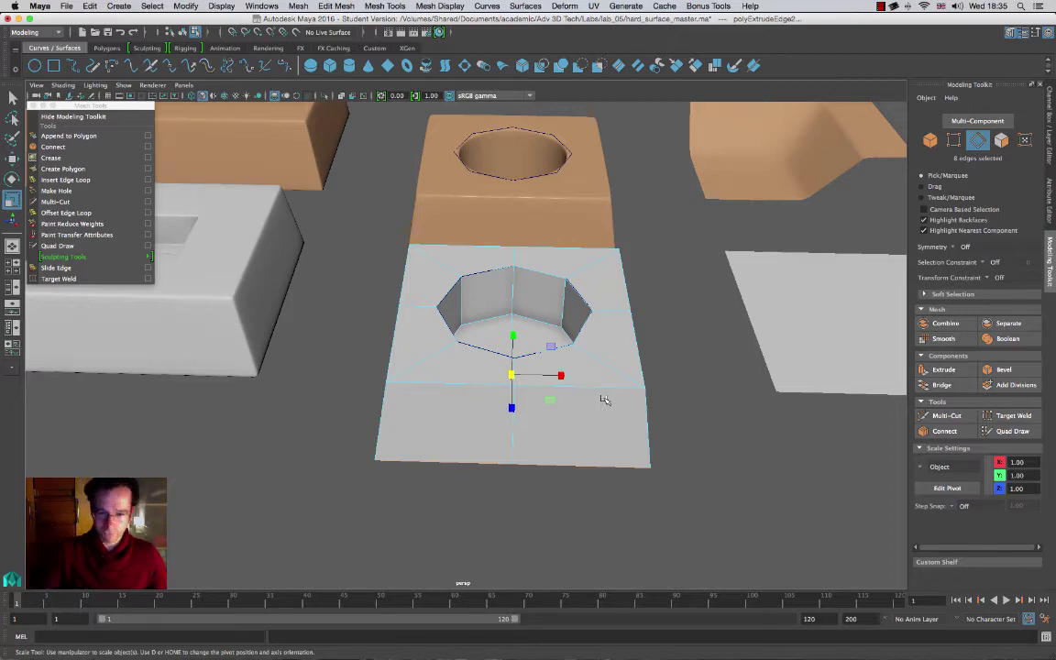
Step: Select the four floor faces of the octagonal hole and move them up to Y -0.19, just below the box's top
alt+drag(652, 433, 367, 312)
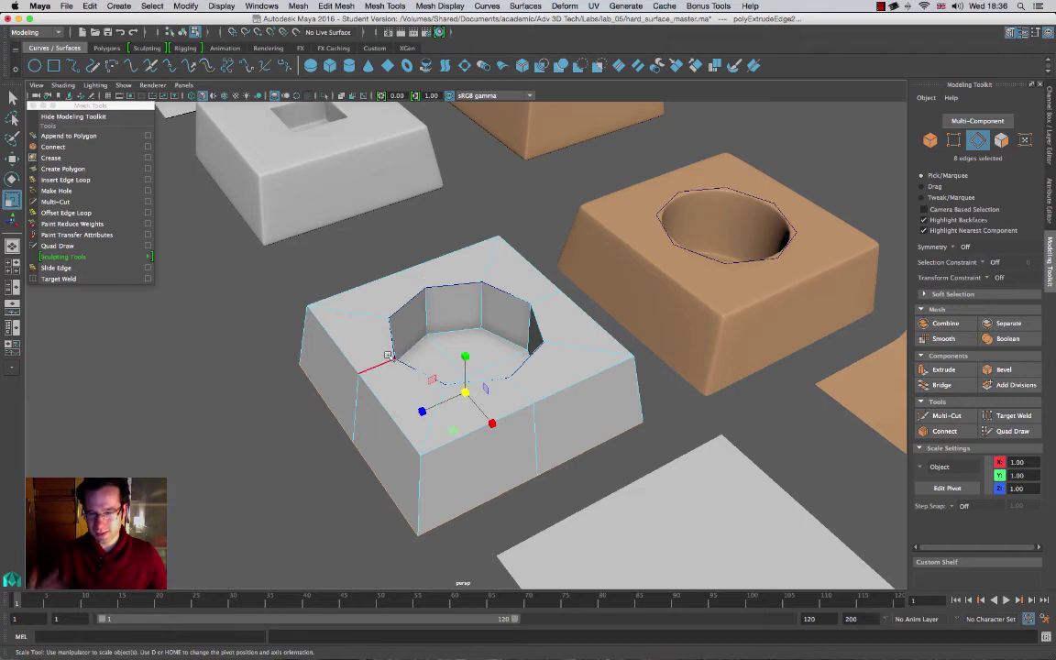
alt+drag(388, 355, 507, 369)
alt+right_drag(541, 400, 561, 405)
alt+drag(561, 404, 633, 347)
click(1001, 144)
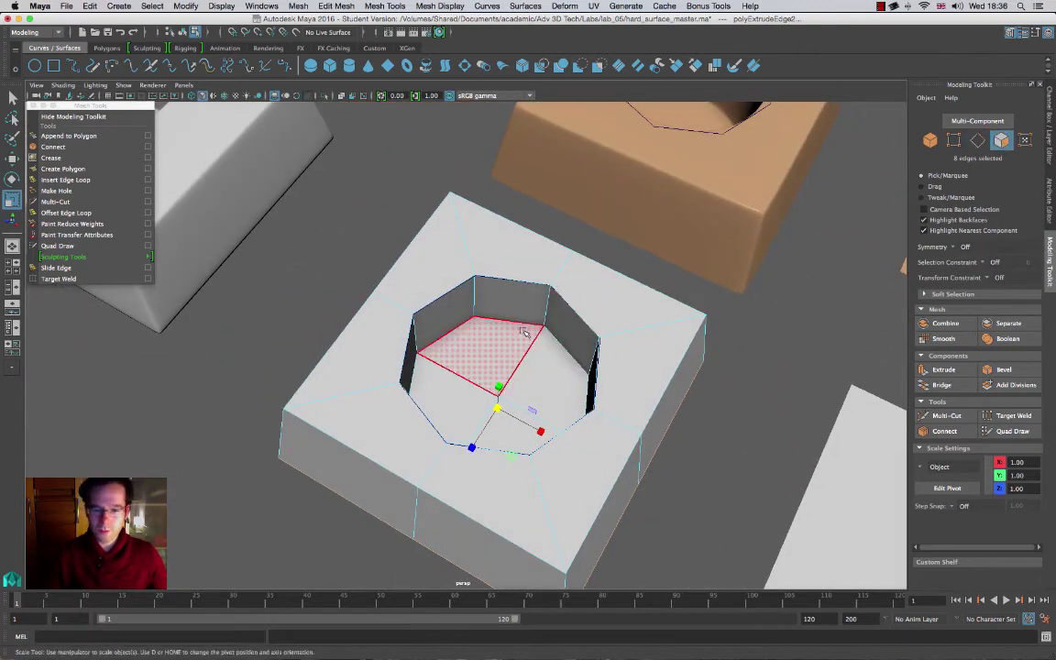
click(517, 332)
shift+click(461, 402)
shift+click(537, 380)
shift+click(657, 387)
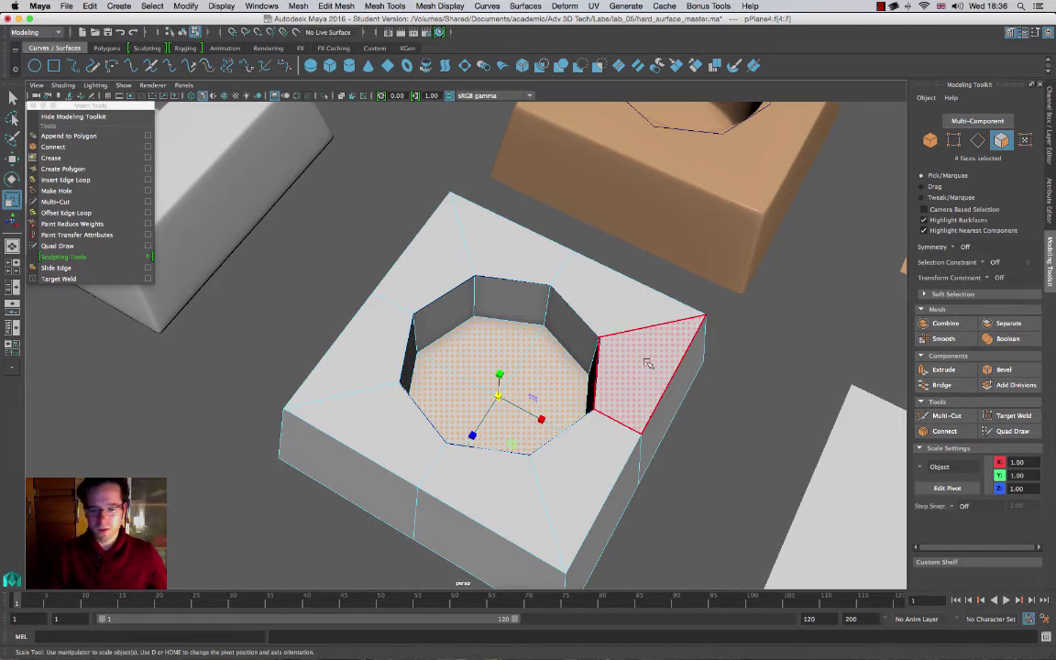
key(w)
alt+drag(587, 349, 502, 266)
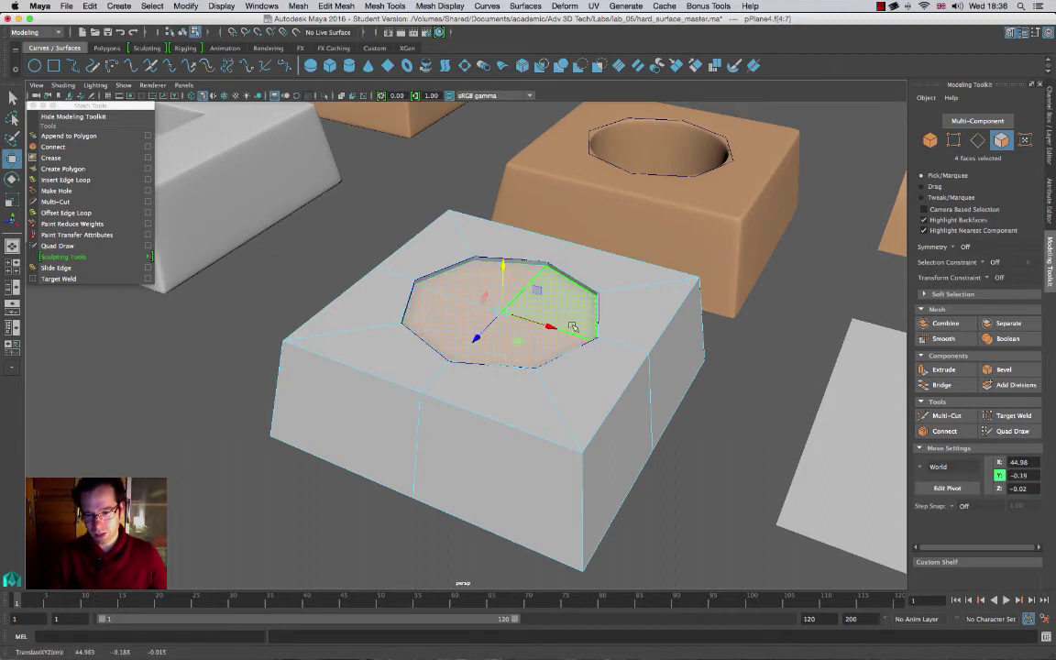
Step: Extrude the four floor faces downward with a Local Translate Z of -1.893, and extrude them slightly further down for a support loop
click(944, 370)
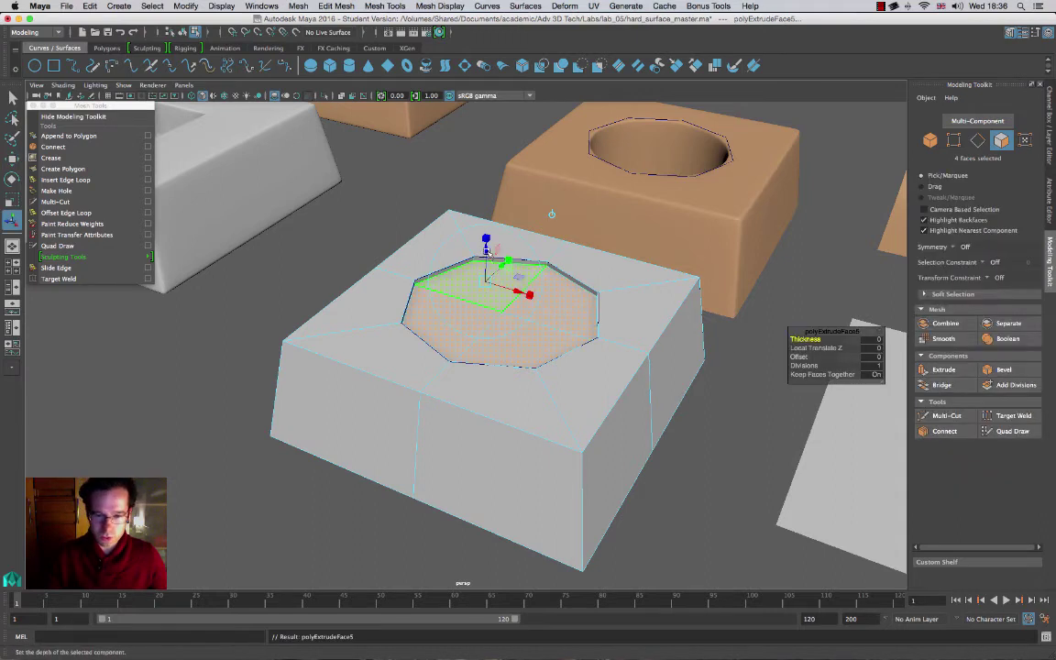
drag(486, 243, 486, 301)
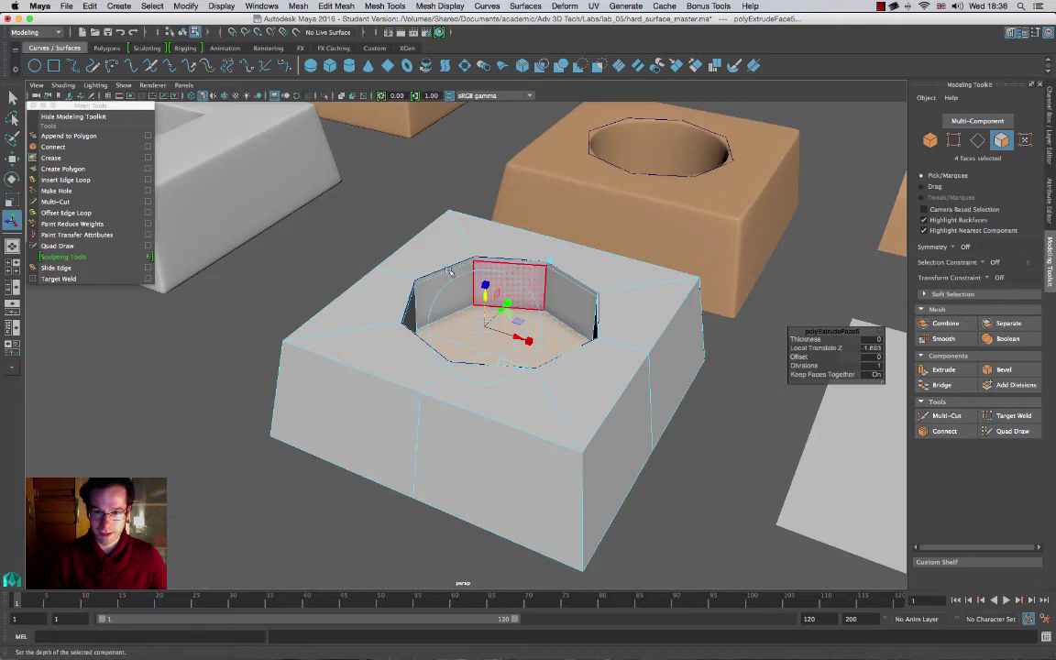
click(954, 369)
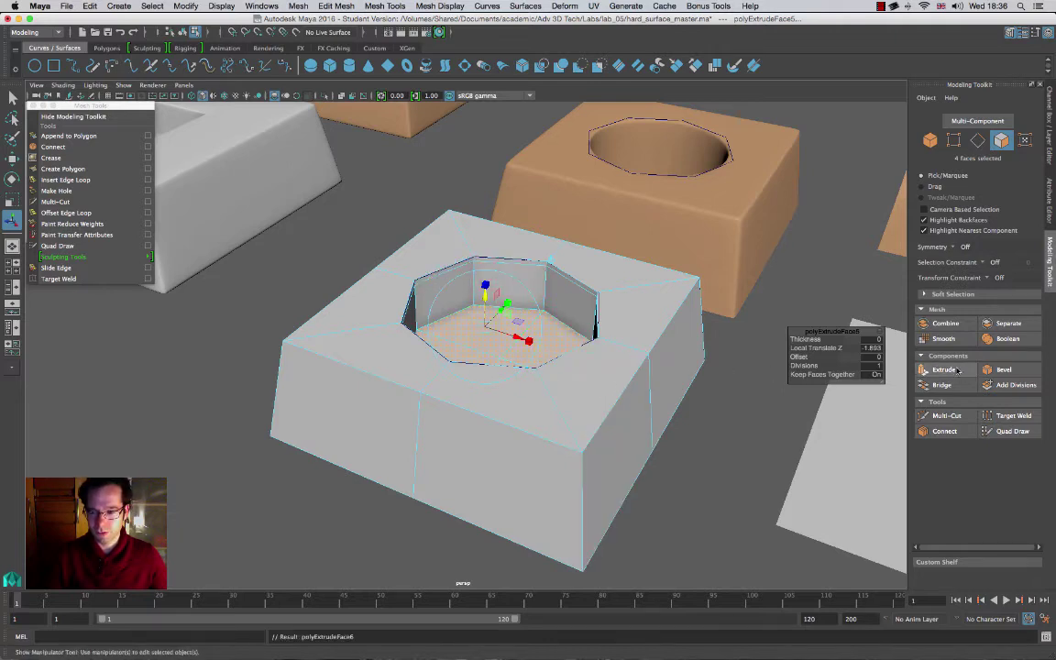
drag(486, 286, 513, 376)
Step: Extrude the hole's floor faces again and scale them slightly inward to form an inset loop on the floor
key(ctrl+e)
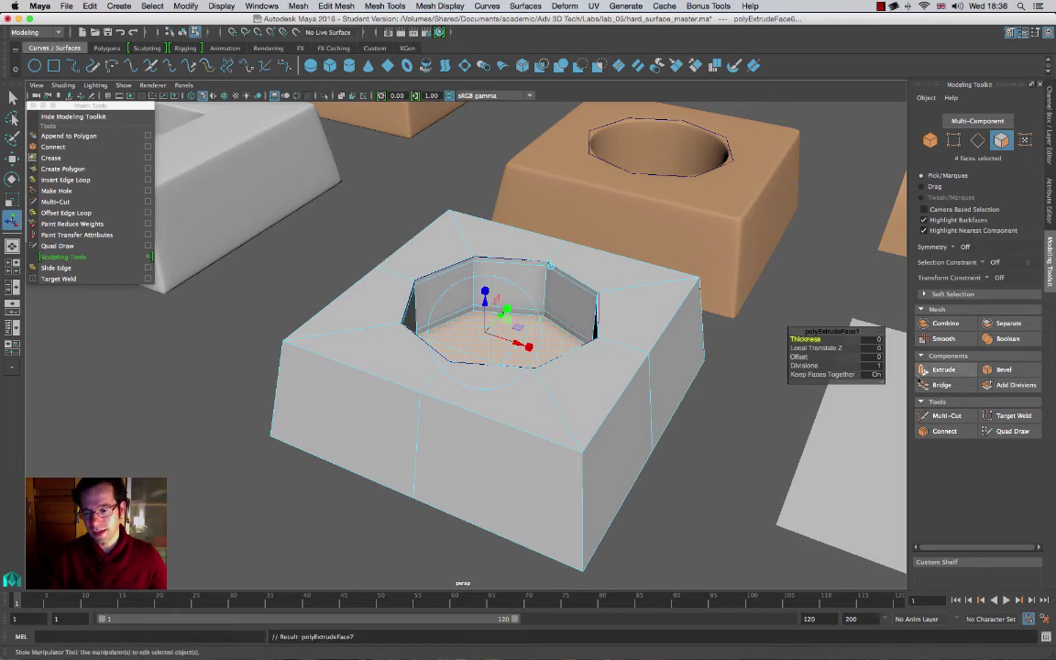
key(r)
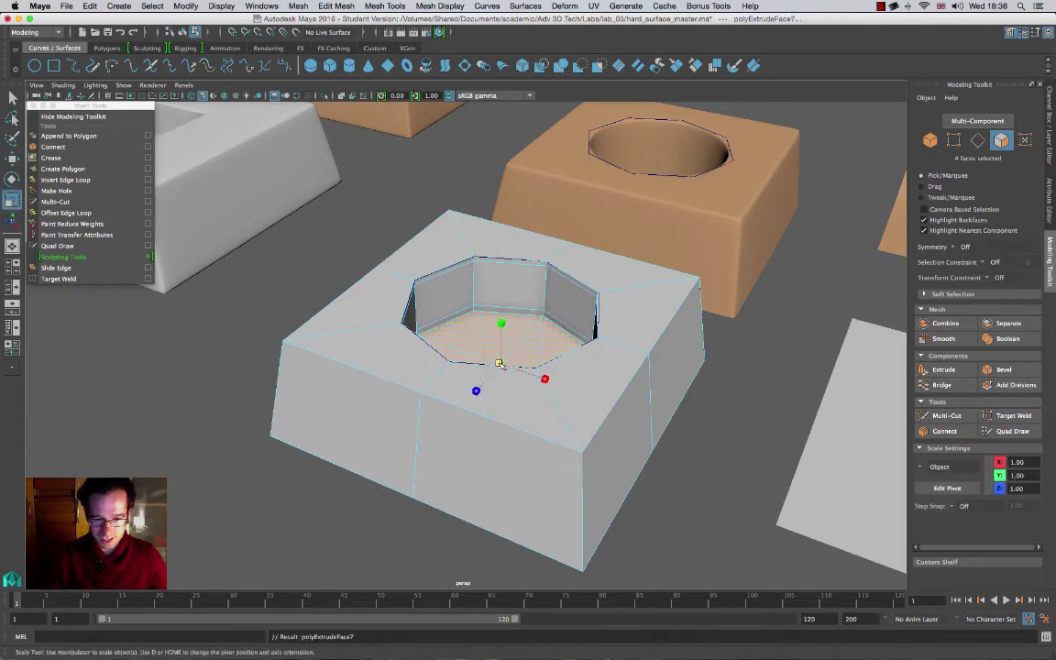
alt+drag(437, 335, 431, 290)
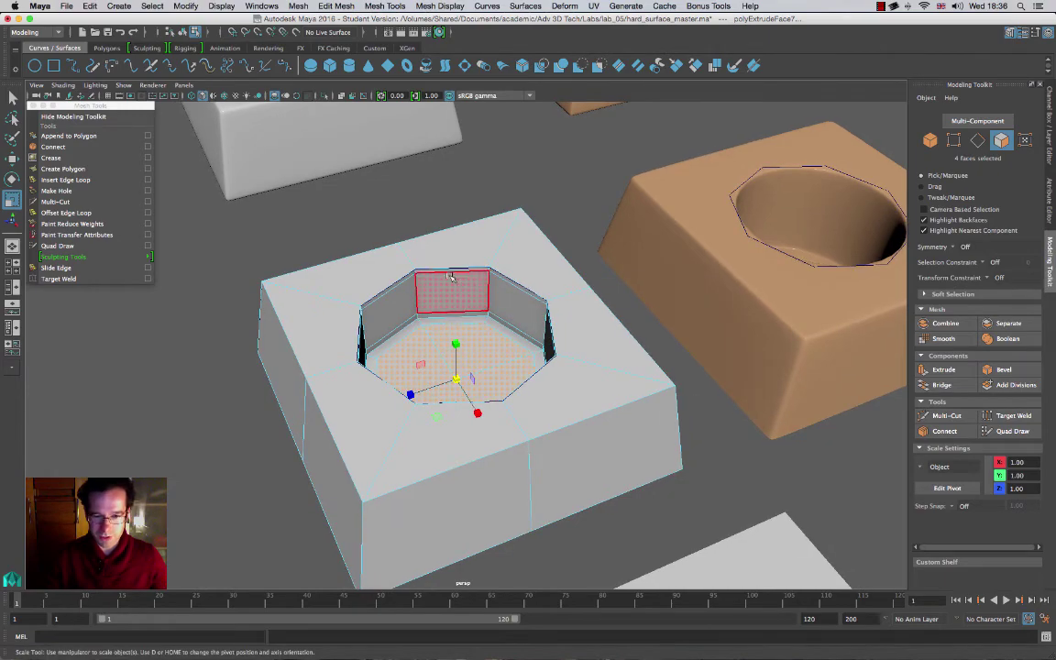
Step: Delete the support edge loops near the bottom and top of the hole's walls
alt+drag(545, 350, 788, 312)
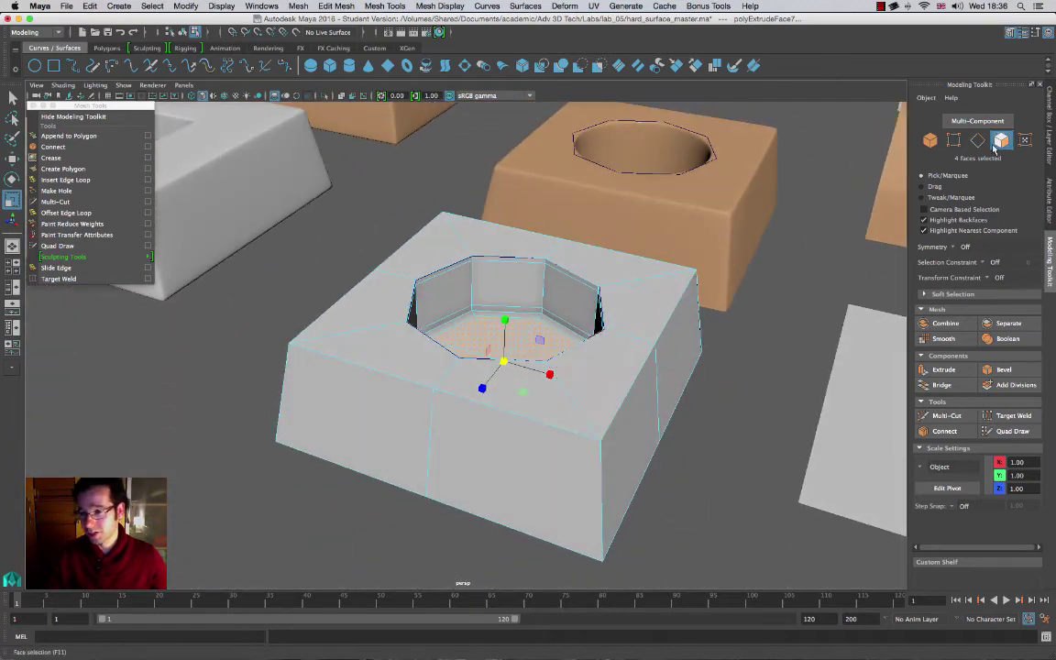
click(530, 266)
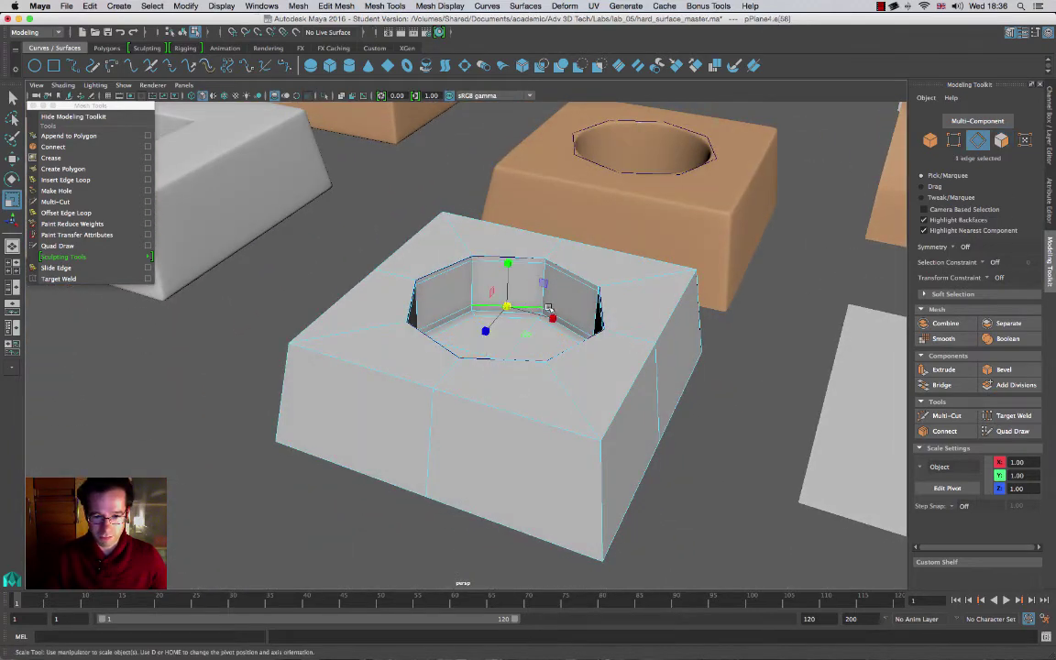
double_click(456, 315)
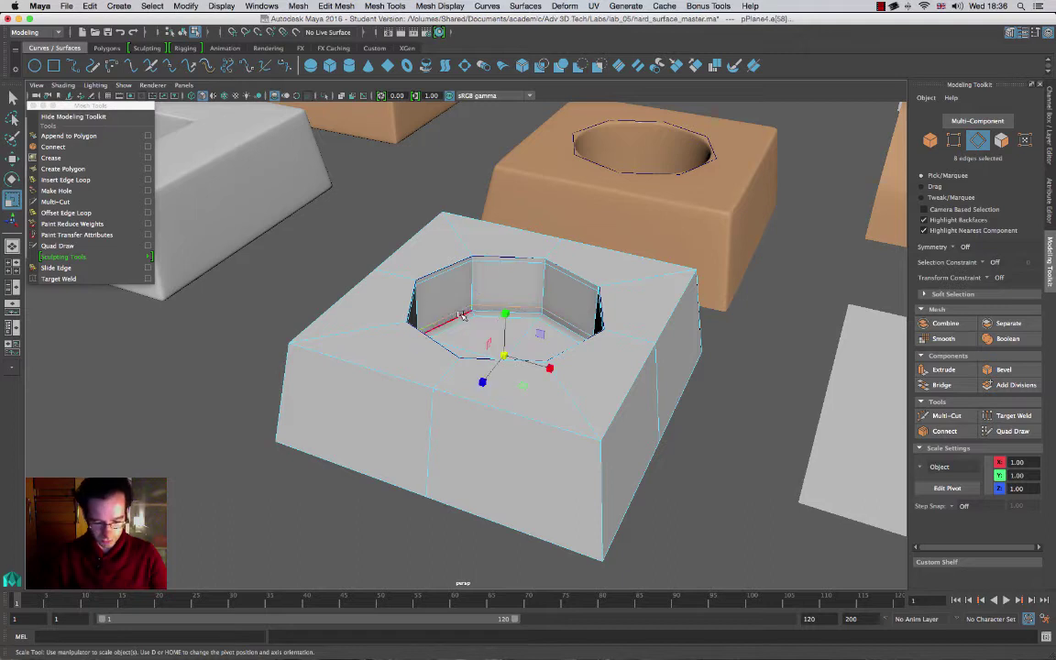
key(t)
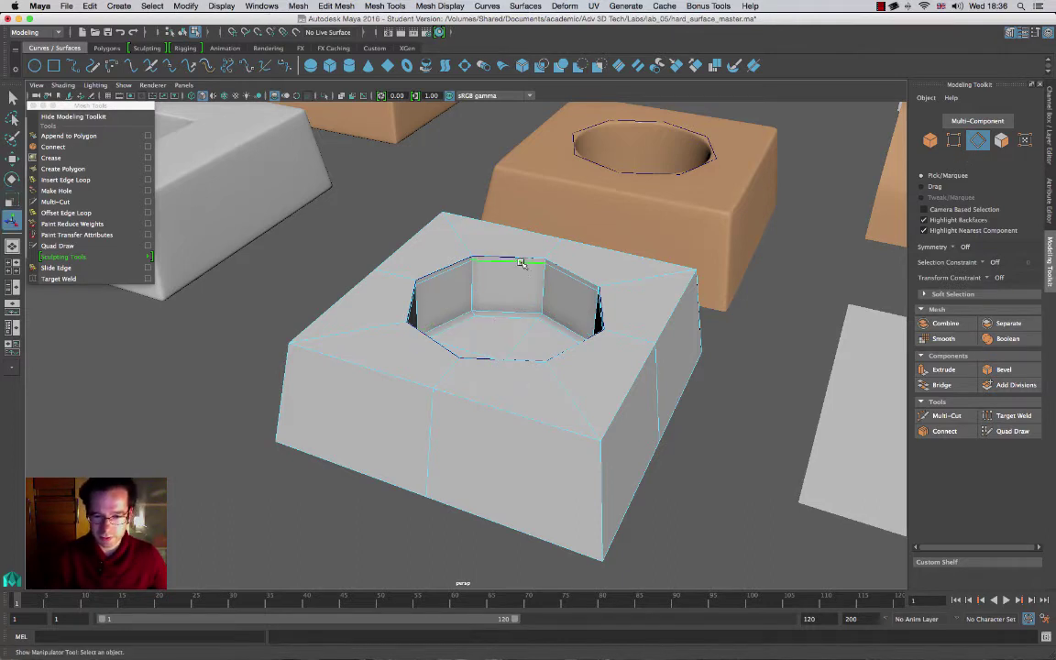
alt+drag(684, 330, 662, 332)
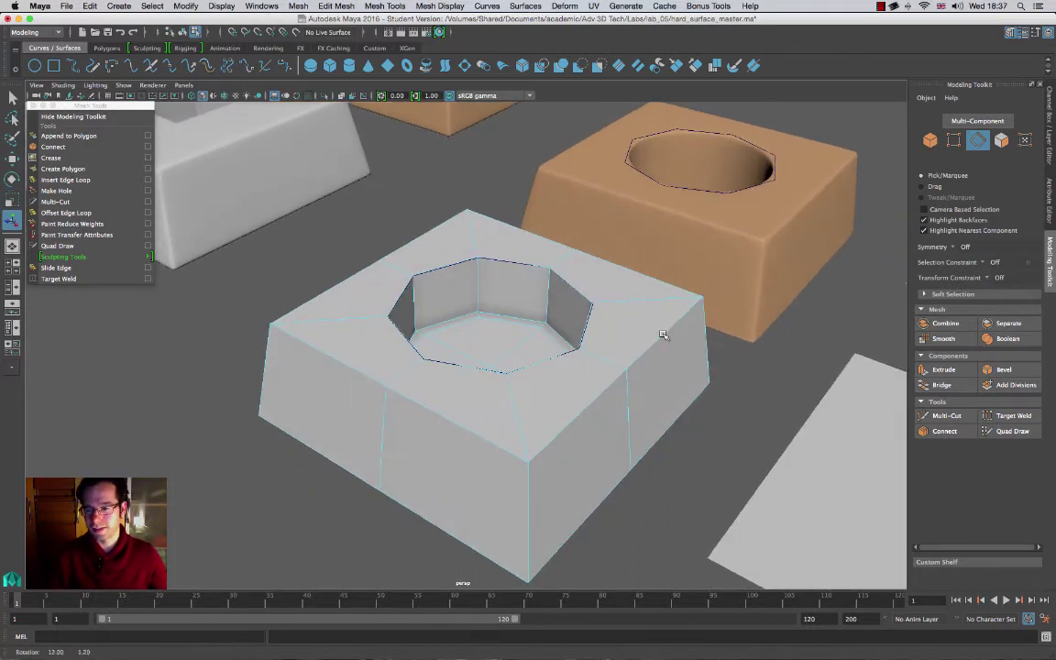
Step: Select the ring of eight vertical wall edges in the hole and connect them with two edge loops near the top and bottom
click(477, 278)
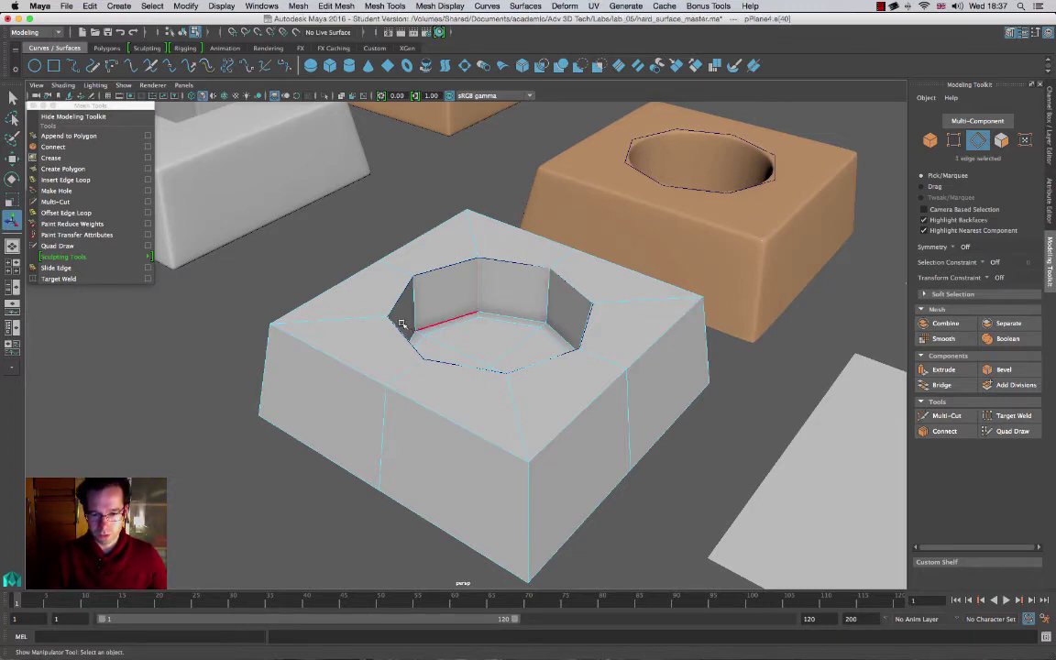
shift+double_click(417, 300)
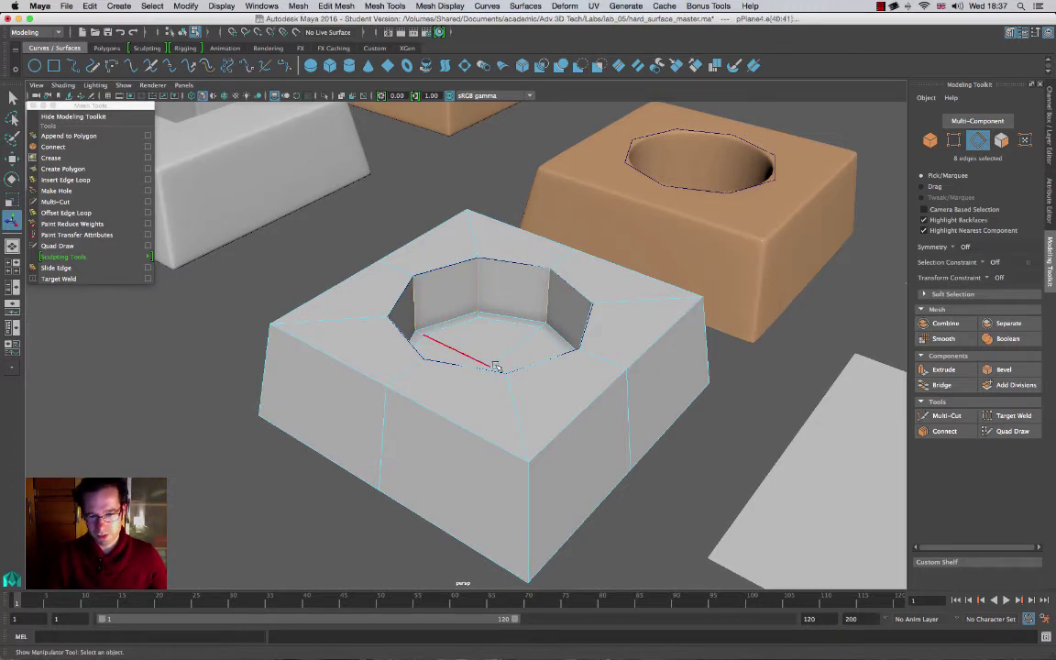
click(945, 431)
key(r)
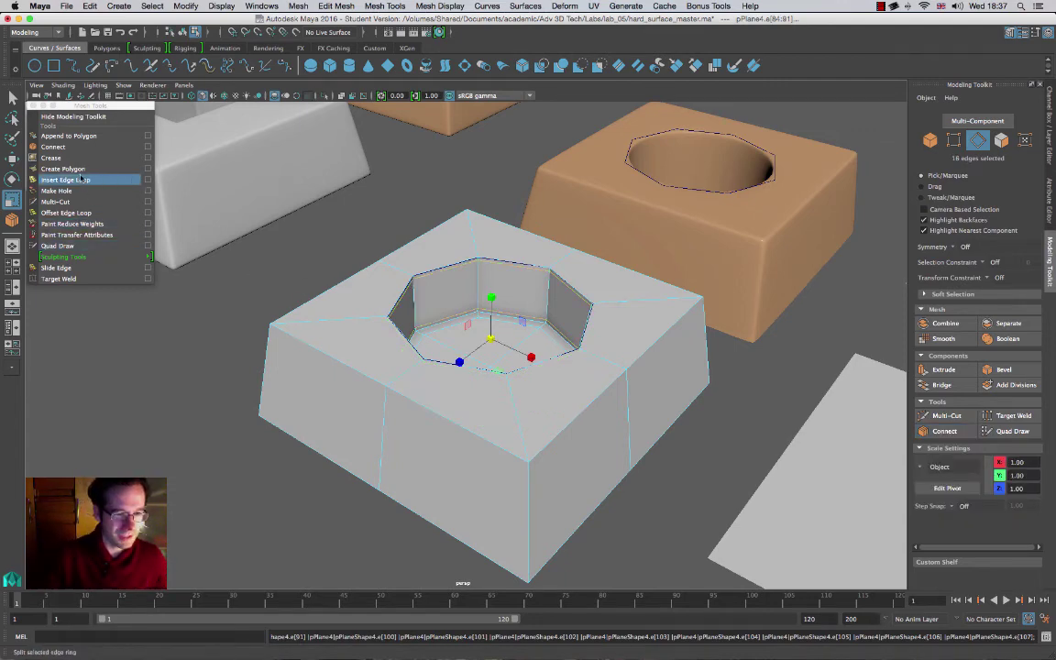
Step: Insert an edge loop on the box's top face close around the octagonal hole and check its spacing
click(65, 180)
drag(610, 306, 612, 304)
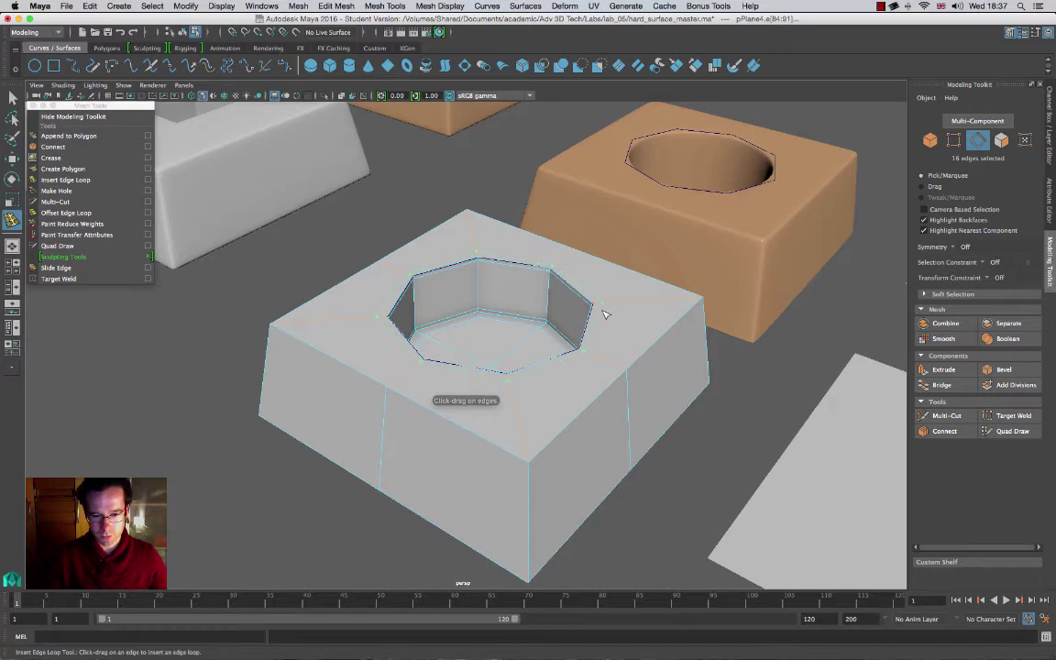
drag(601, 319, 601, 319)
alt+right_drag(516, 330, 681, 438)
alt+drag(658, 280, 573, 319)
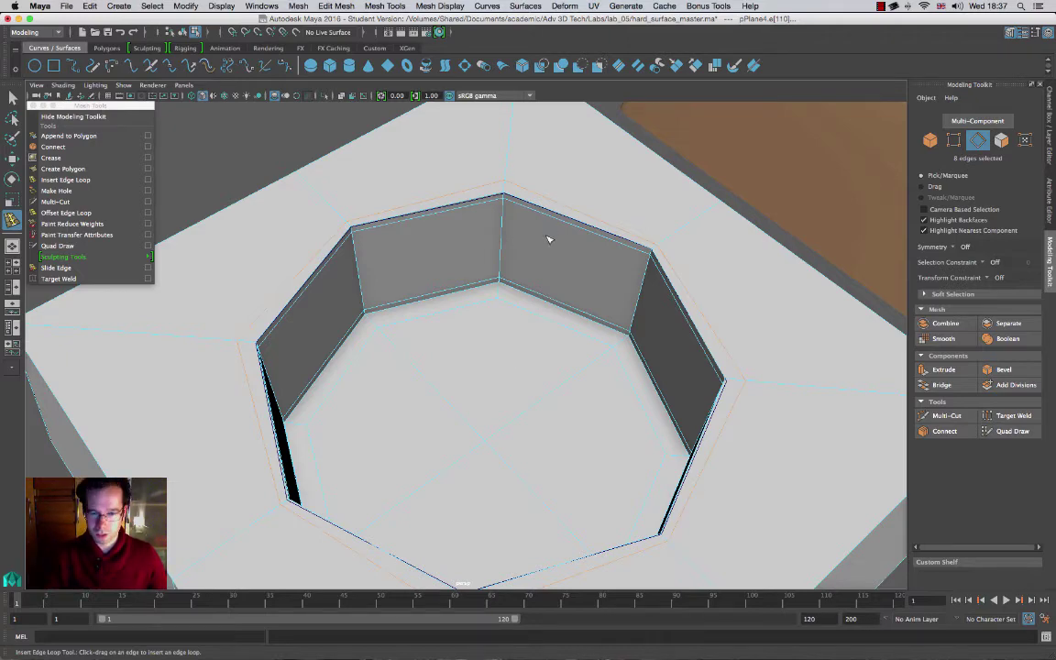
alt+drag(636, 404, 552, 479)
alt+right_drag(552, 479, 450, 380)
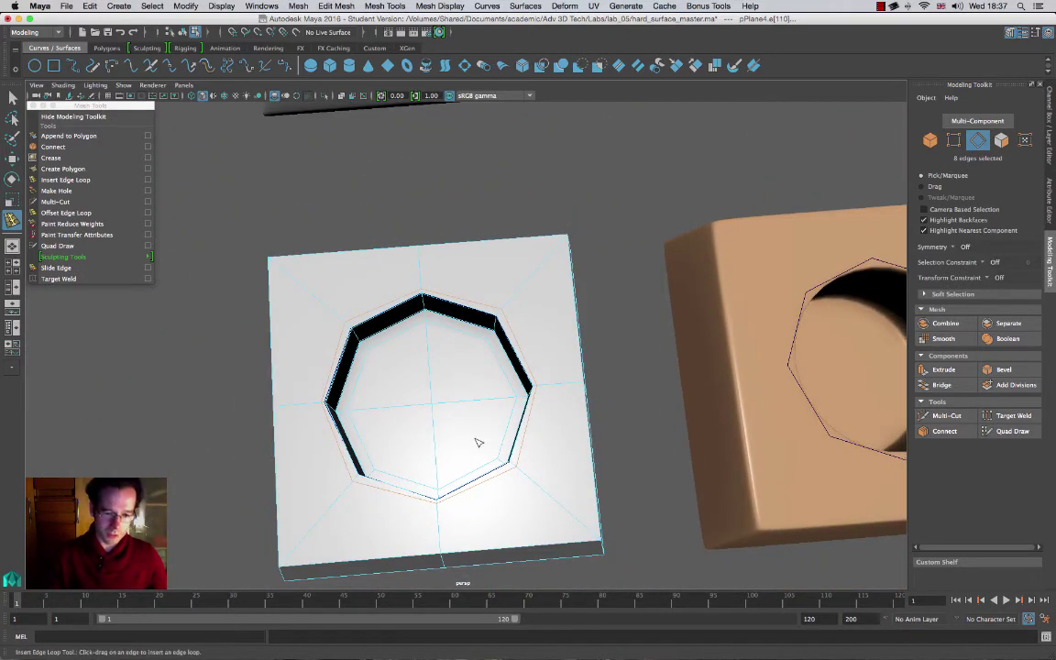
Step: Undo the tight edge loop and insert one farther out from the hole's rim on the top face
key(ctrl+z)
key(ctrl+z)
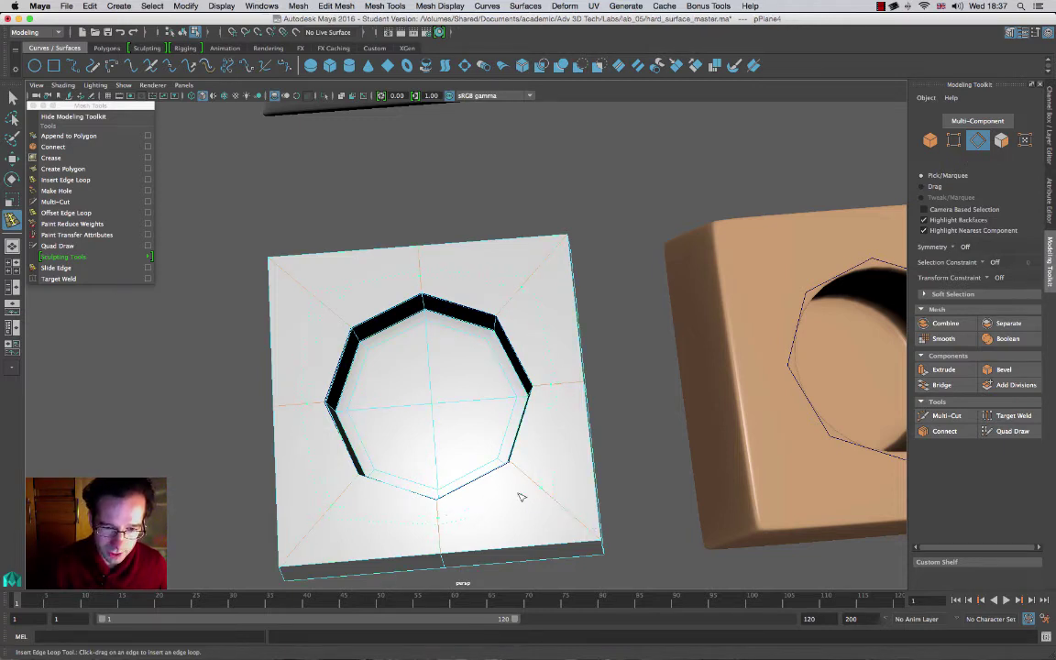
click(509, 300)
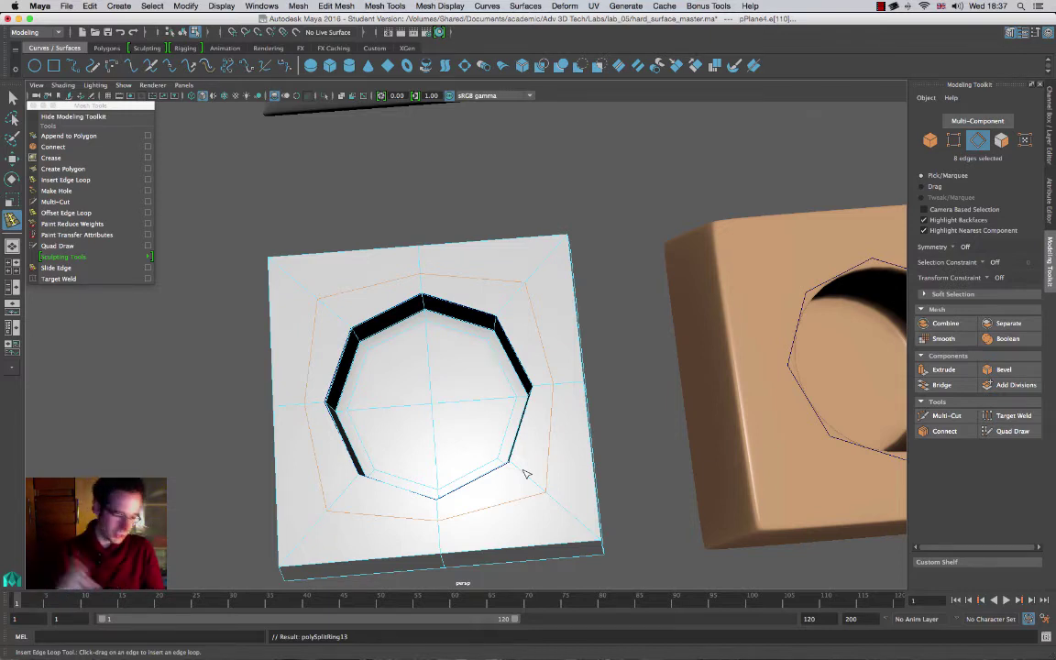
Step: Try to scale the top face's edge loop inward without a transform constraint, and undo the scaling
key(r)
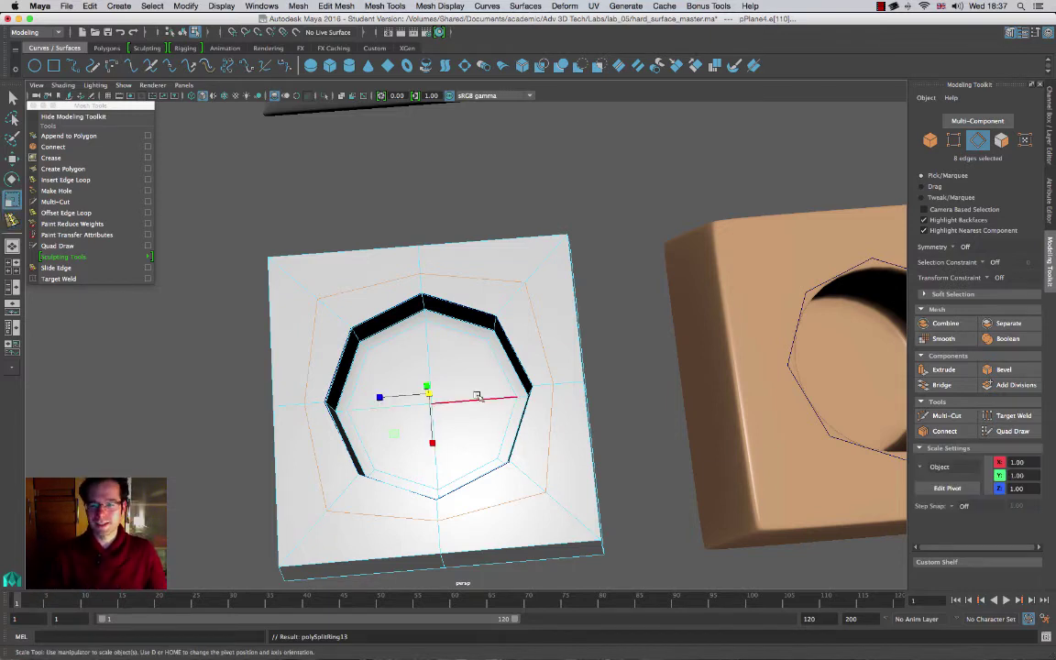
alt+drag(471, 412, 422, 372)
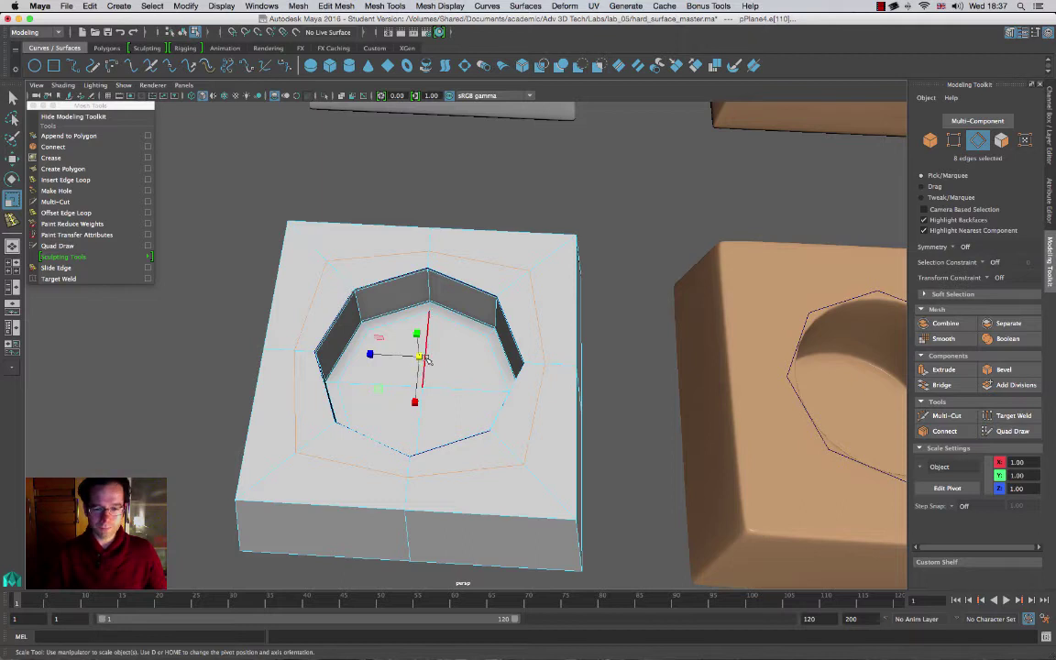
drag(419, 356, 443, 309)
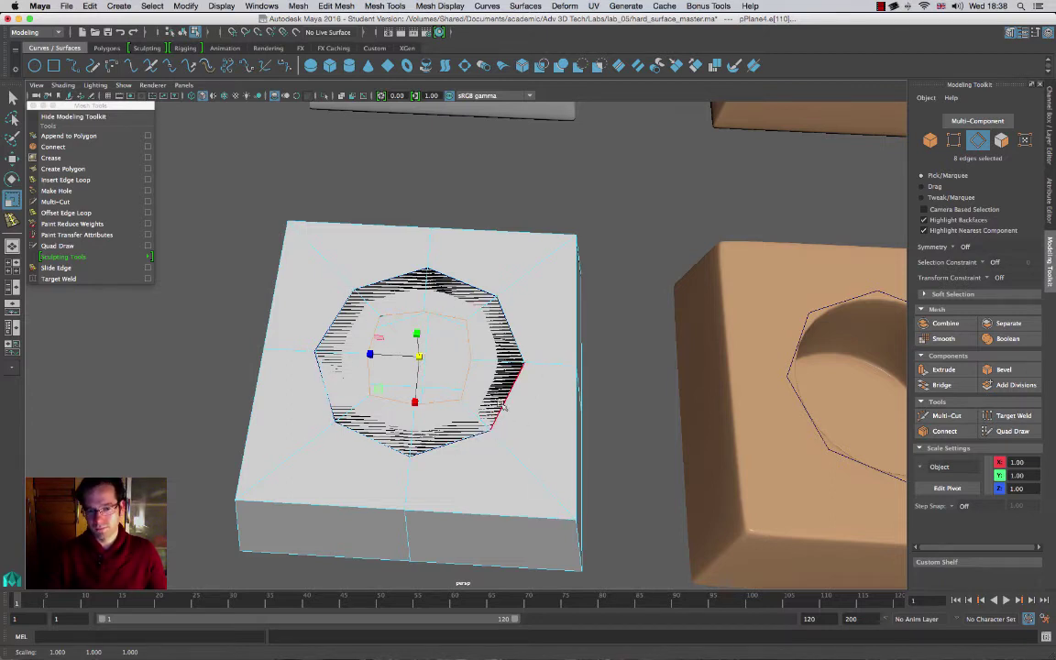
key(ctrl+z)
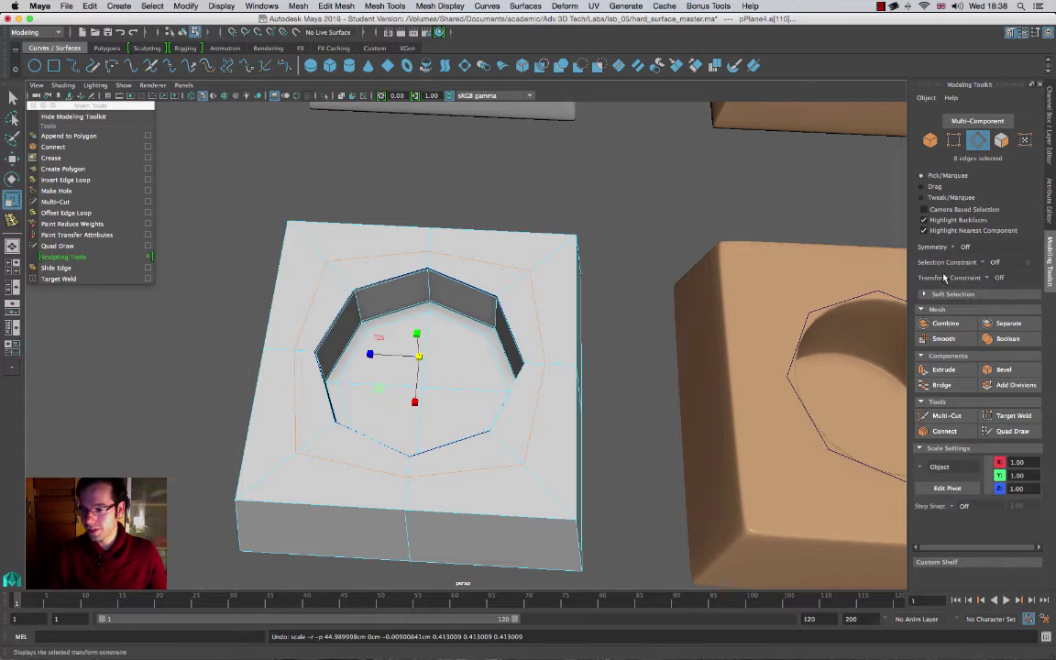
Step: Set the transform constraint to Edge Slide and scale the top face's edge loop inward, closer to the hole's rim
click(987, 278)
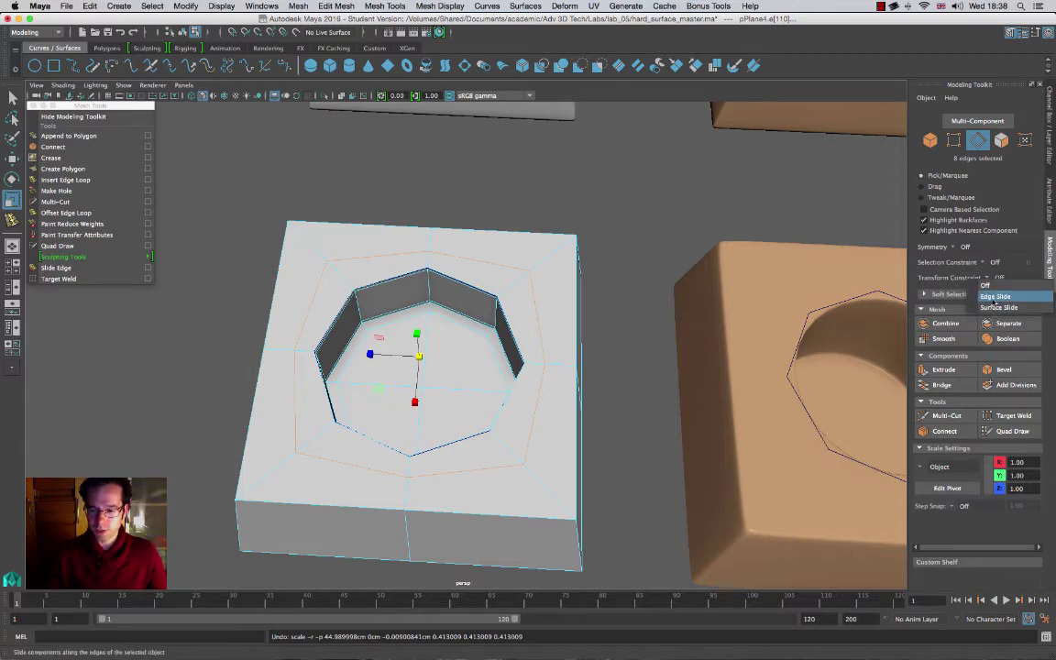
click(995, 296)
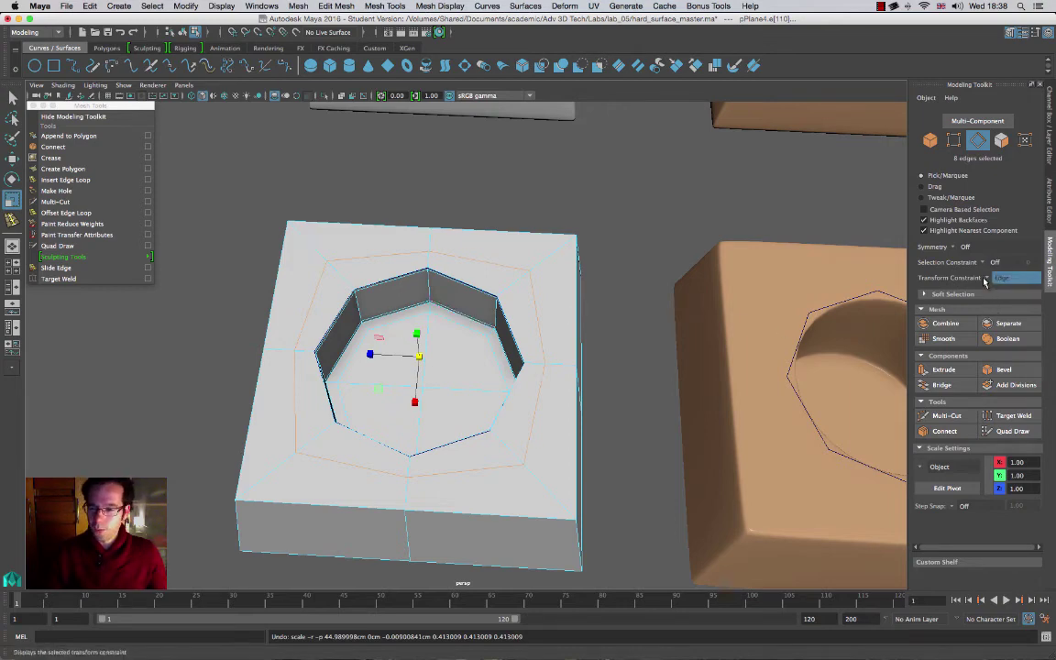
drag(419, 355, 412, 389)
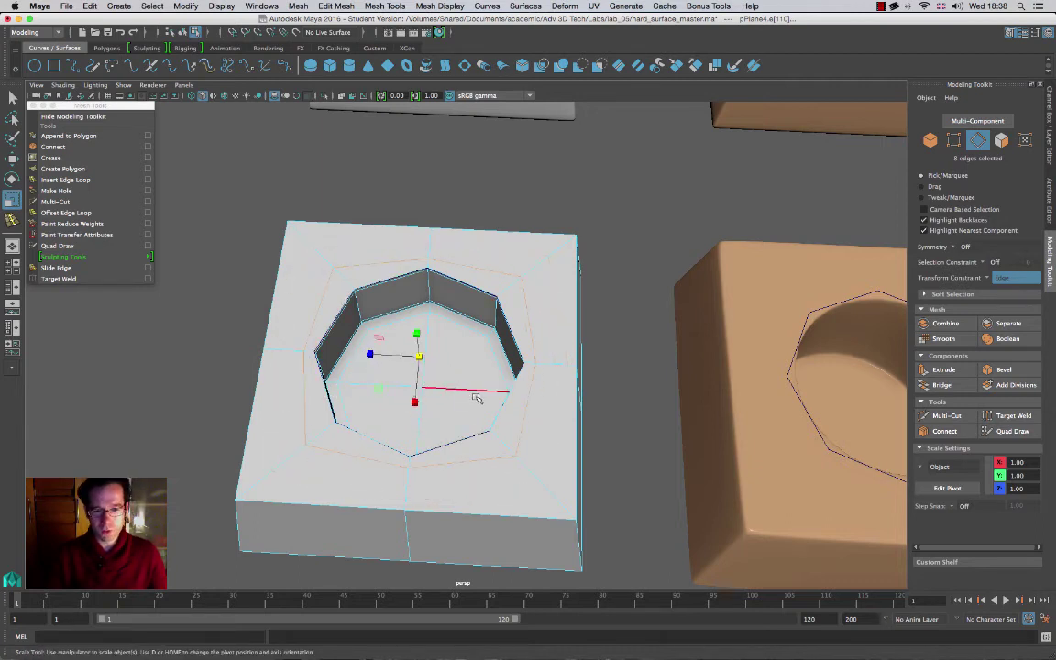
Step: Try rotating the top face's edge loop about X with the edge constraint on, and undo the rotation
key(w)
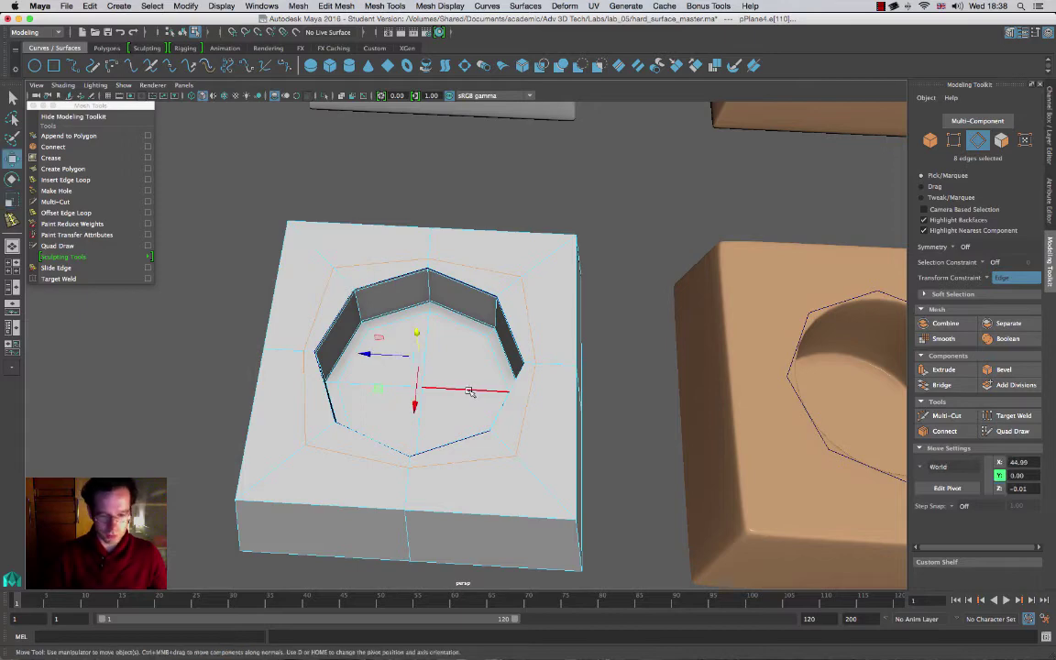
key(e)
alt+drag(462, 370, 438, 275)
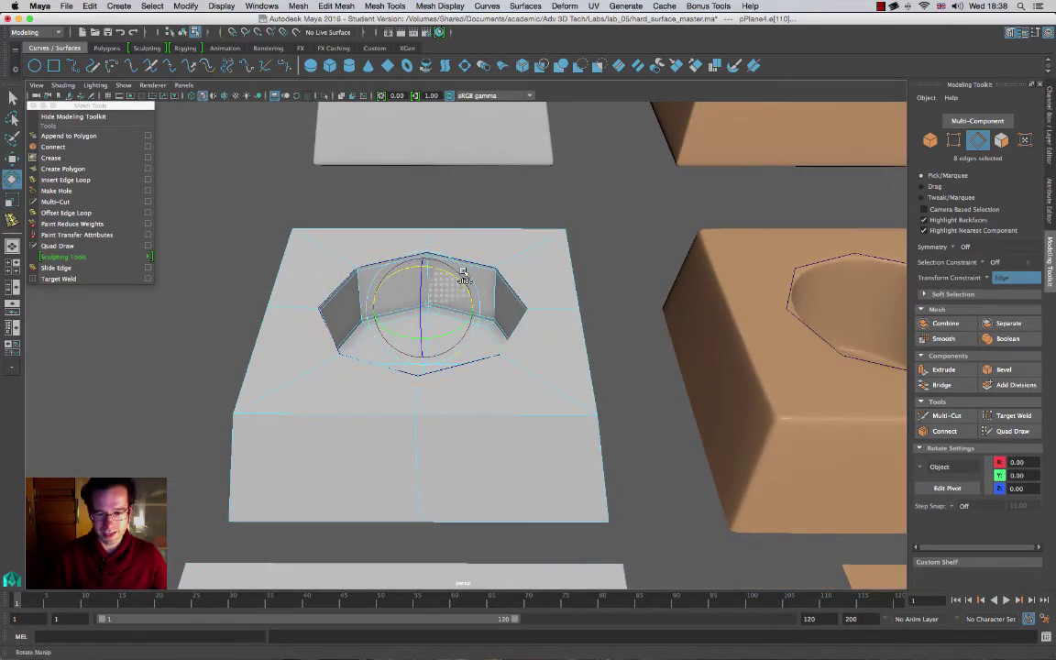
alt+drag(419, 258, 470, 246)
key(super+z)
key(super+z)
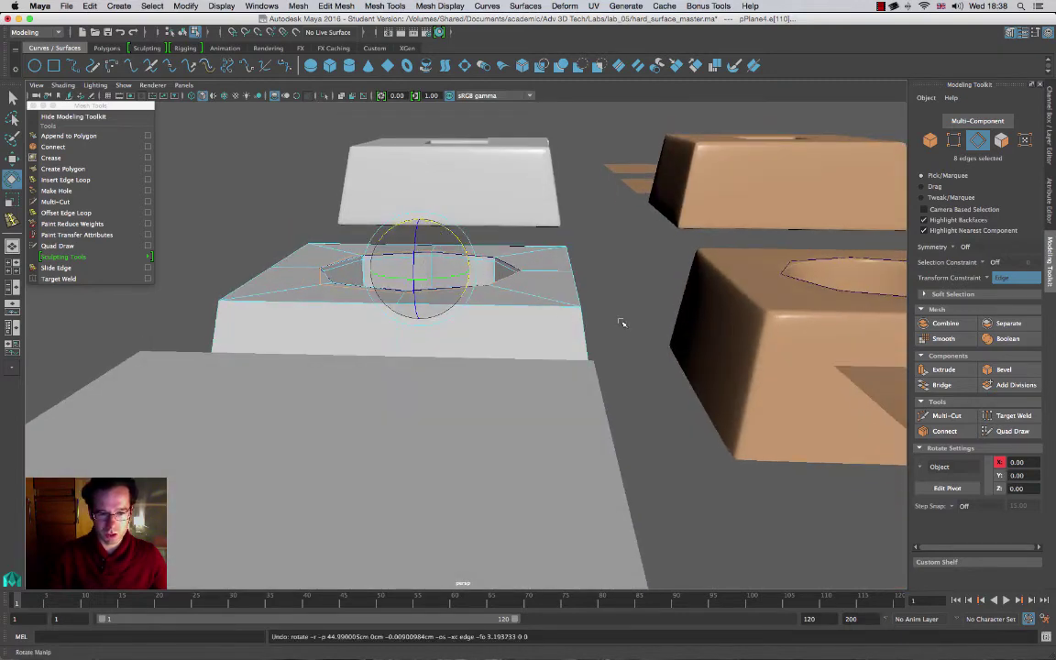
Step: Switch off the edge transform constraint, try rotating the loop freely about X, and undo the rotation
click(1004, 277)
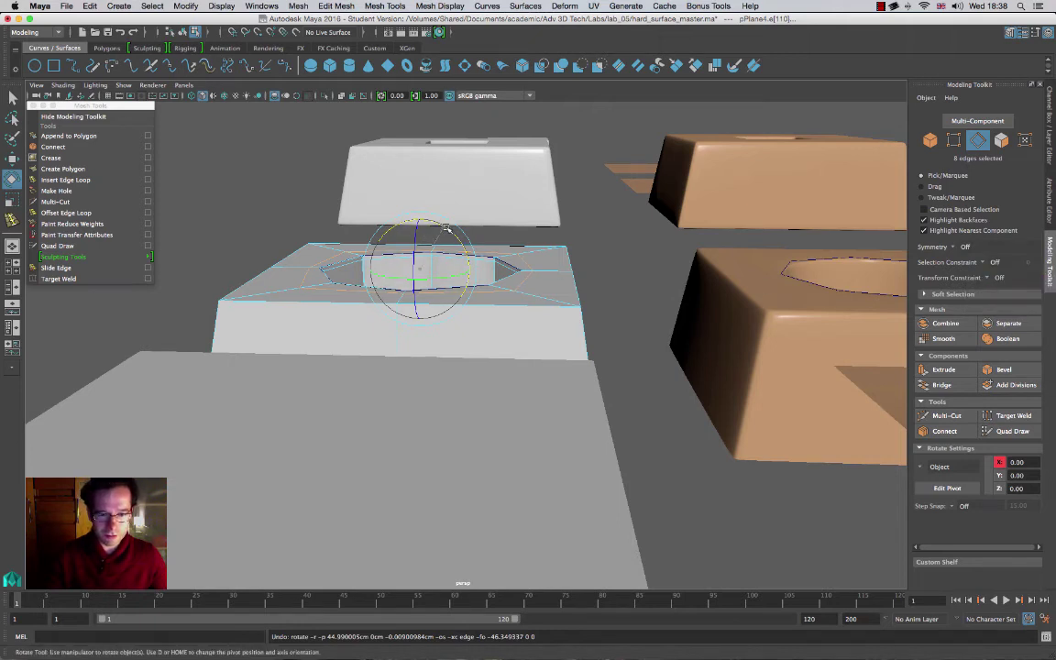
drag(403, 207, 385, 234)
key(ctrl+z)
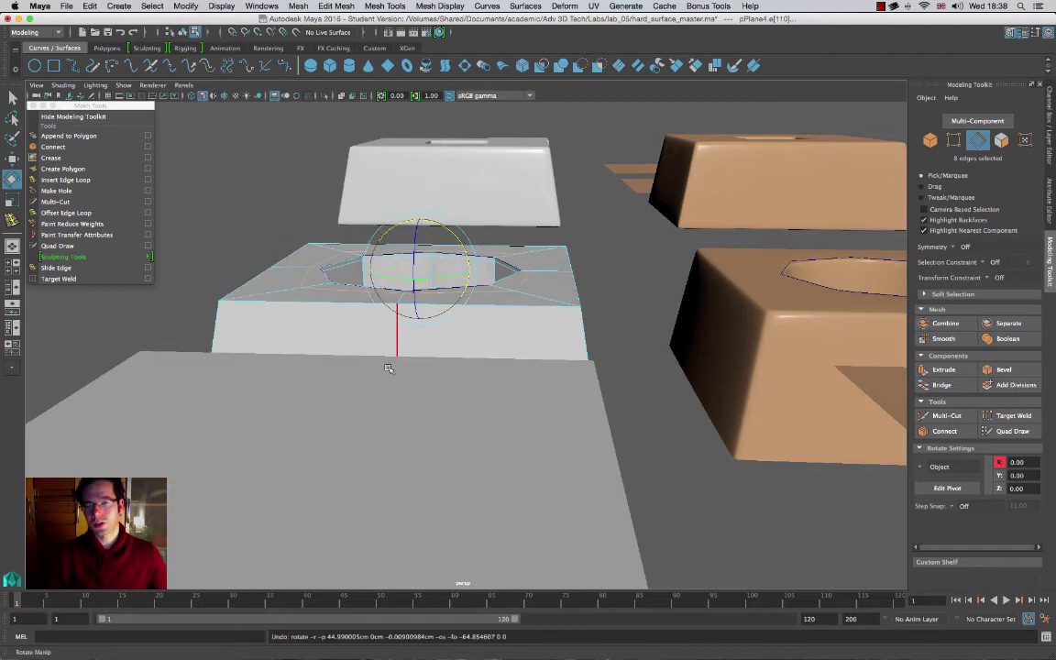
Step: Set the transform constraint back to Edge Slide for the selected edge loop around the hole
alt+drag(565, 249, 499, 293)
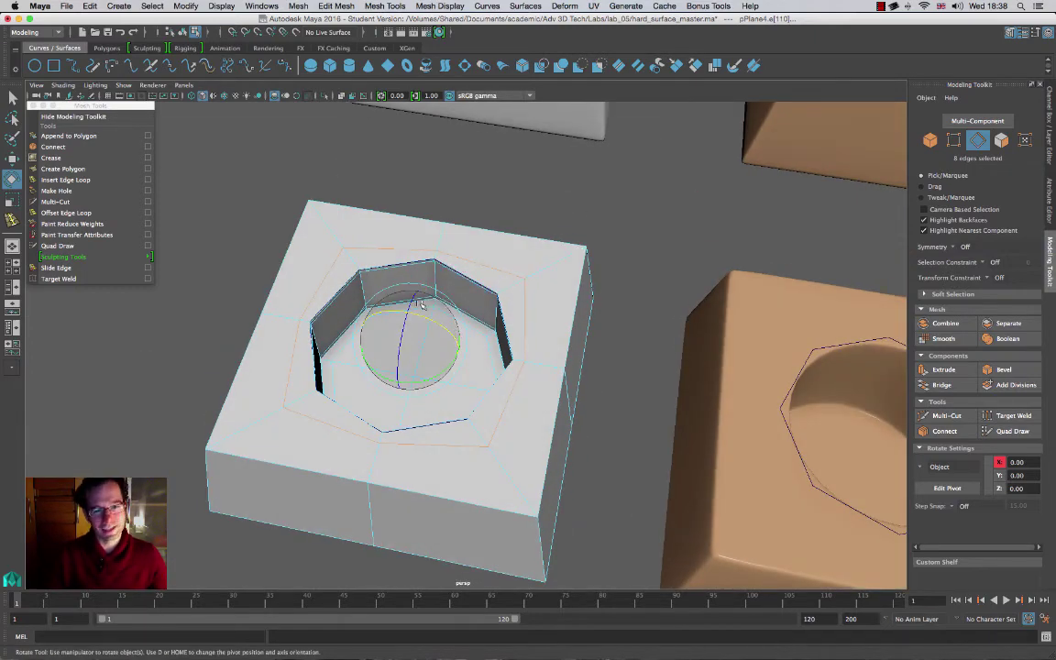
click(989, 278)
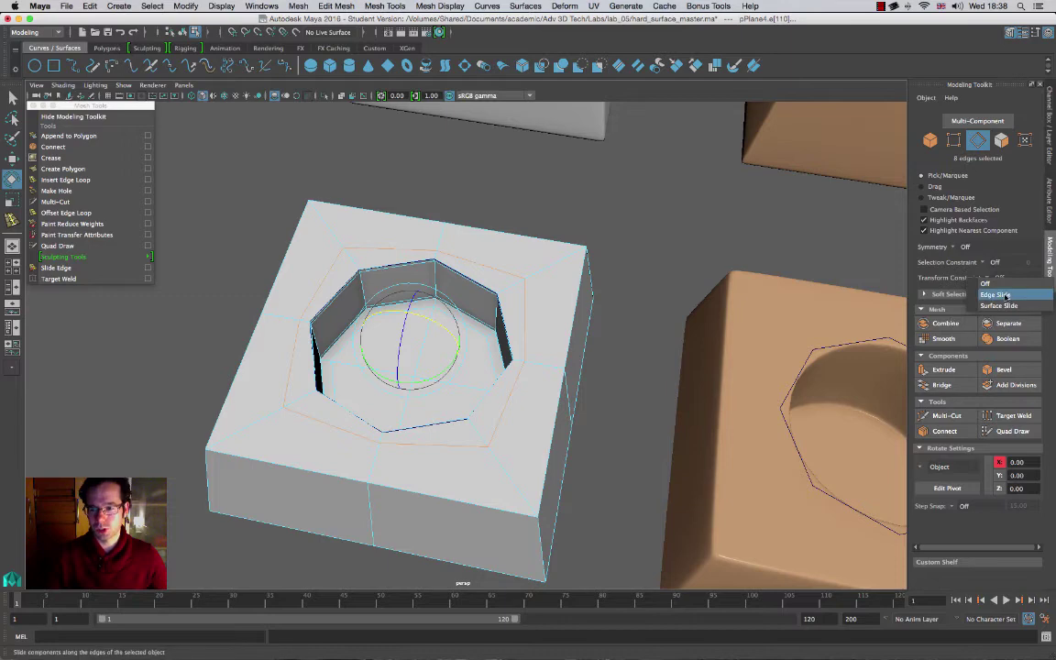
click(1002, 294)
Step: Try to scale the top face's edge loop toward the hole's rim along the edges, and undo the scaling
alt+drag(414, 341, 504, 275)
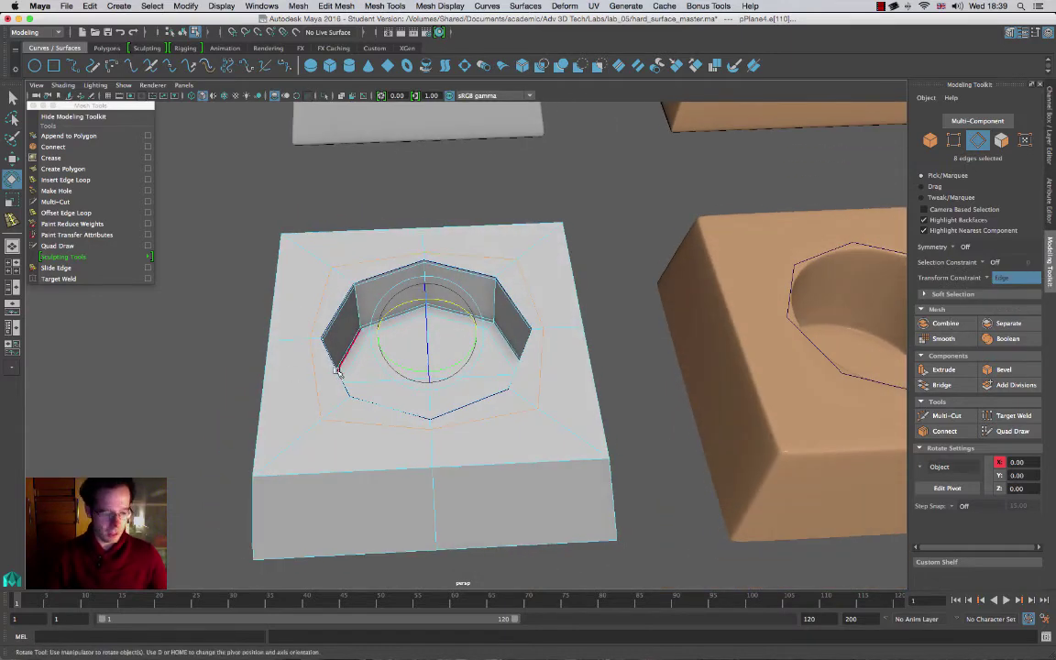
key(r)
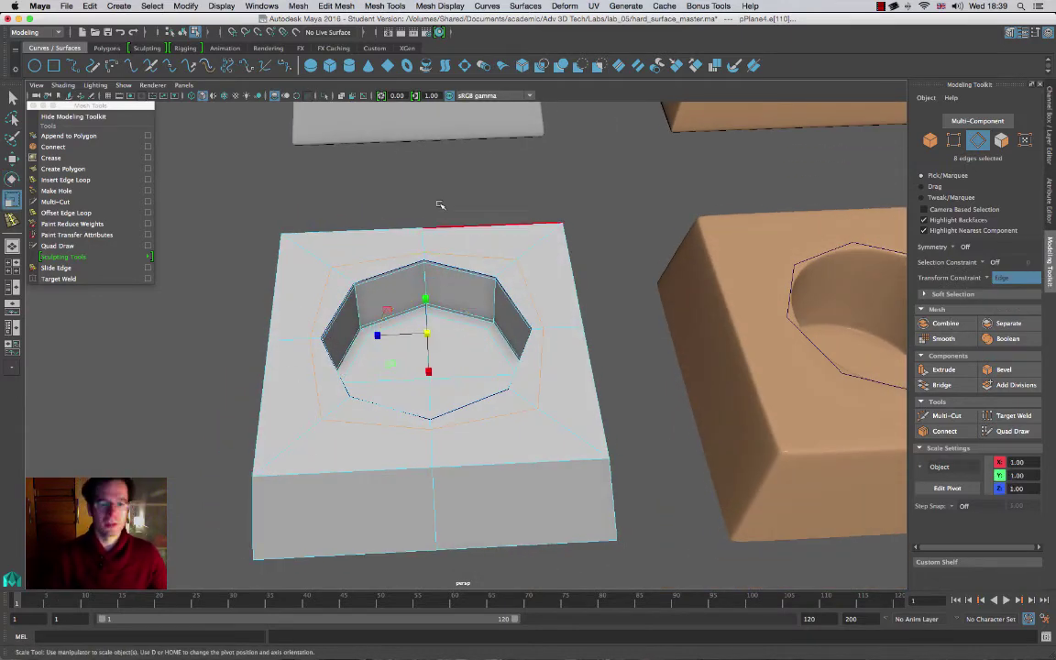
alt+drag(459, 353, 457, 327)
alt+right_drag(457, 327, 580, 359)
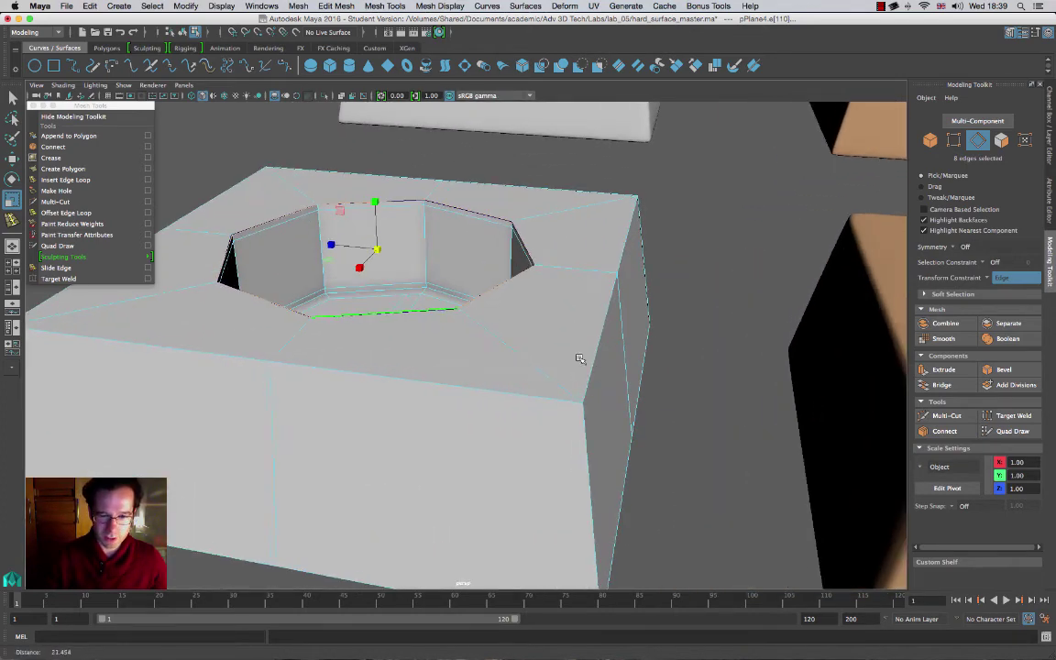
alt+drag(524, 278, 451, 323)
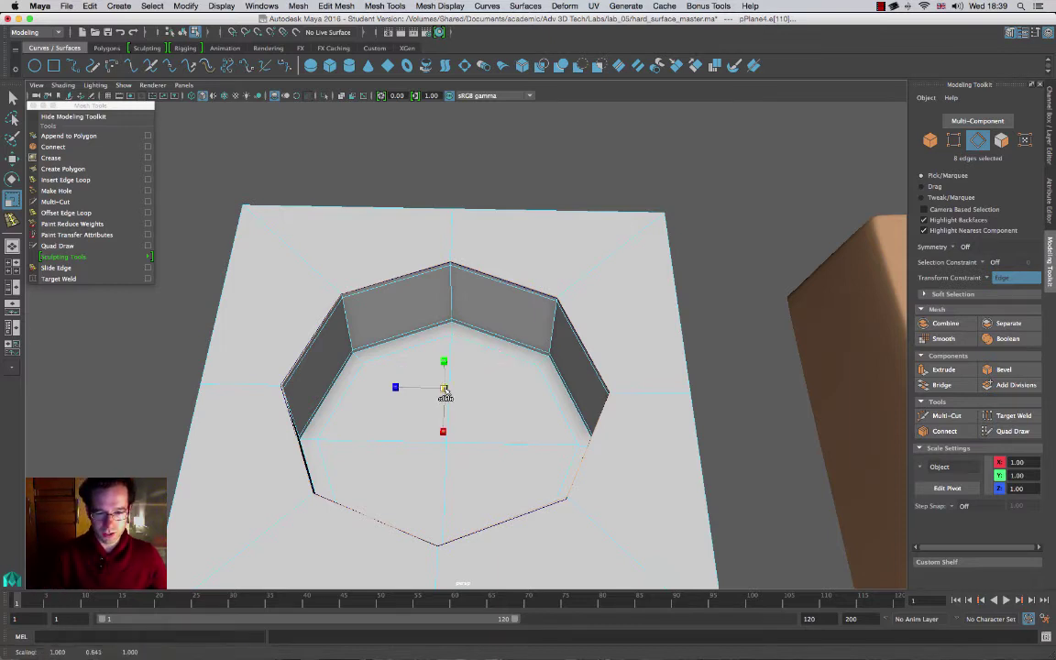
drag(462, 403, 493, 428)
alt+middle_drag(493, 428, 515, 330)
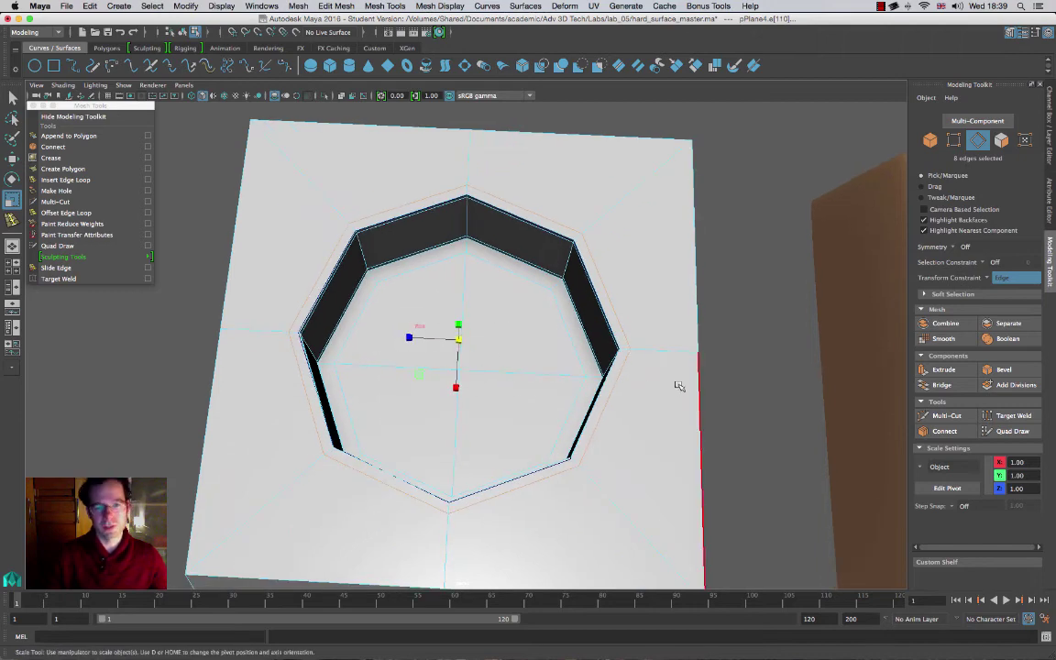
key(super+z)
Step: Scale the top face's edge loop uniformly inward with Edge Slide, leaving it just outside the hole's rim
alt+drag(668, 396, 366, 159)
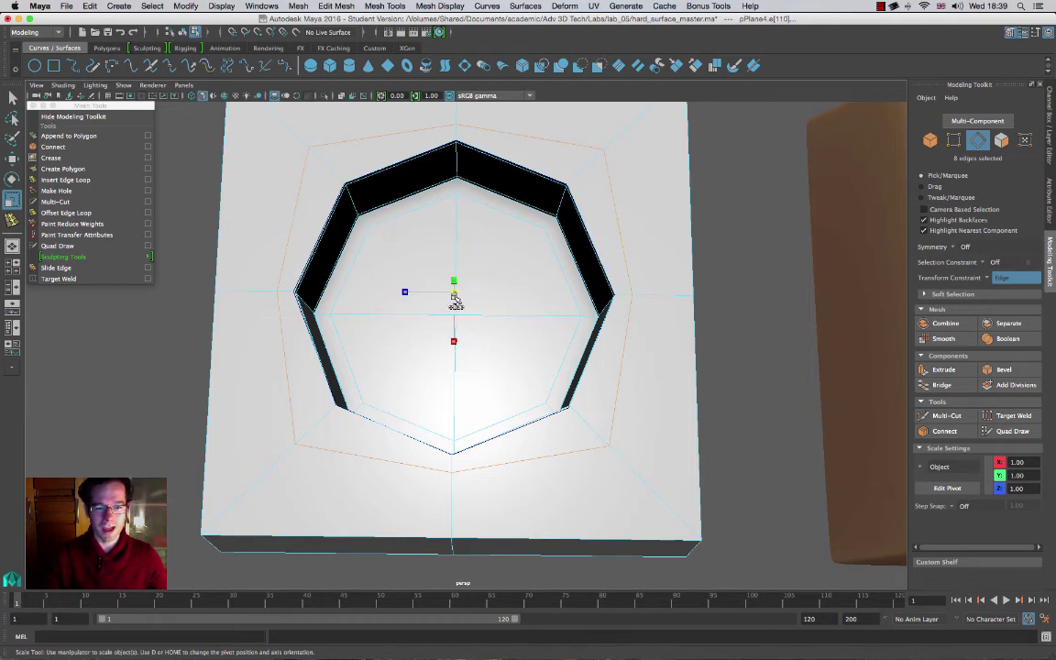
drag(455, 295, 358, 336)
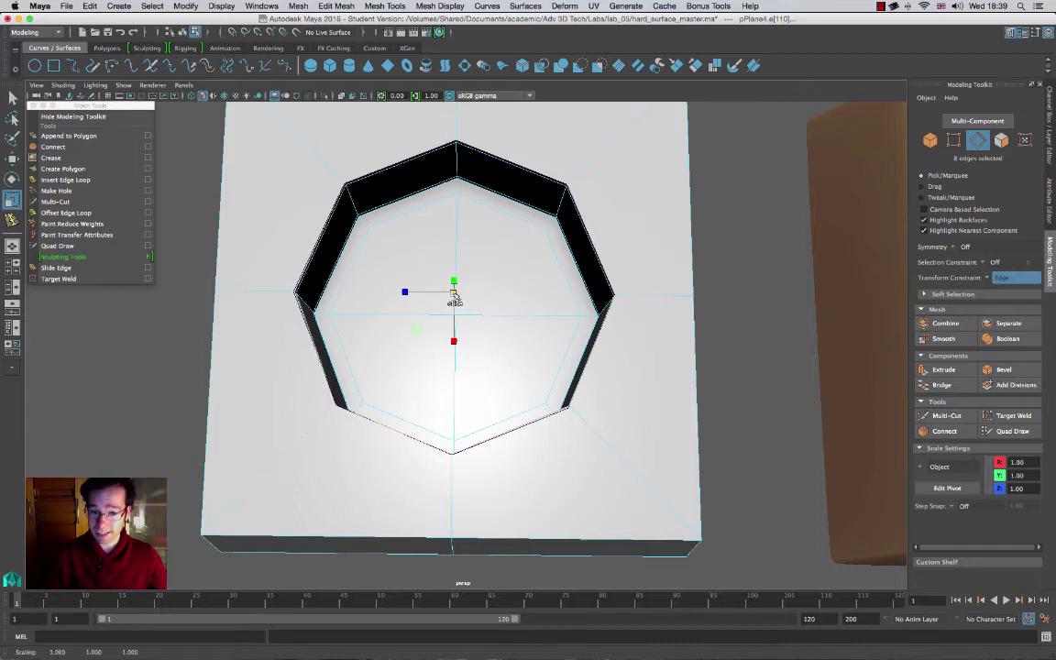
mouse_move(455, 299)
mouse_down()
mouse_move(476, 308)
mouse_move(444, 298)
mouse_up()
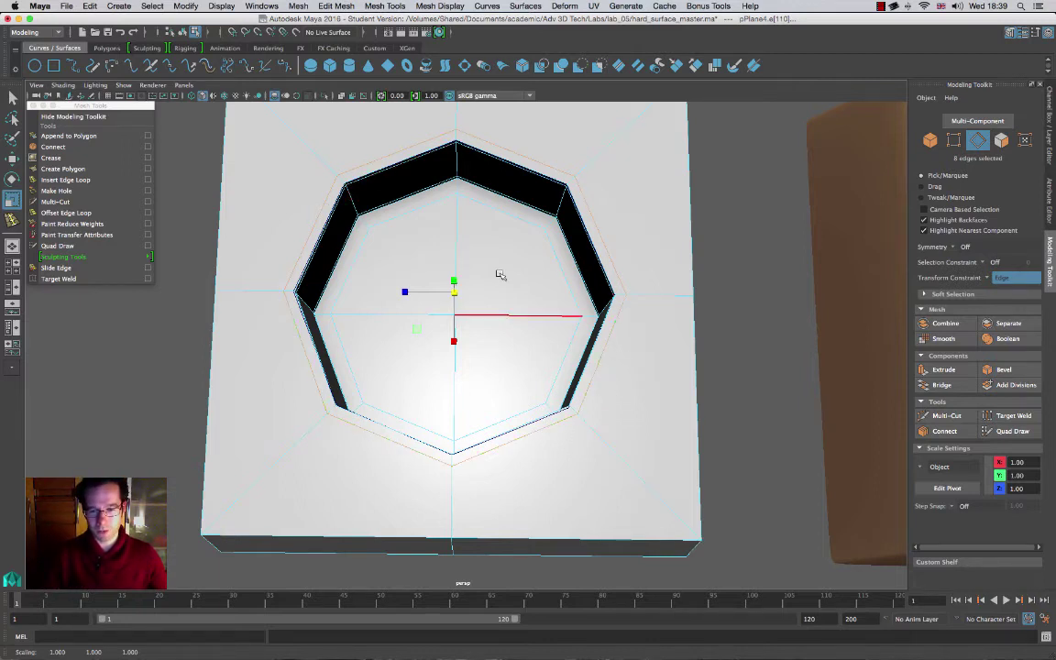
alt+drag(596, 292, 531, 183)
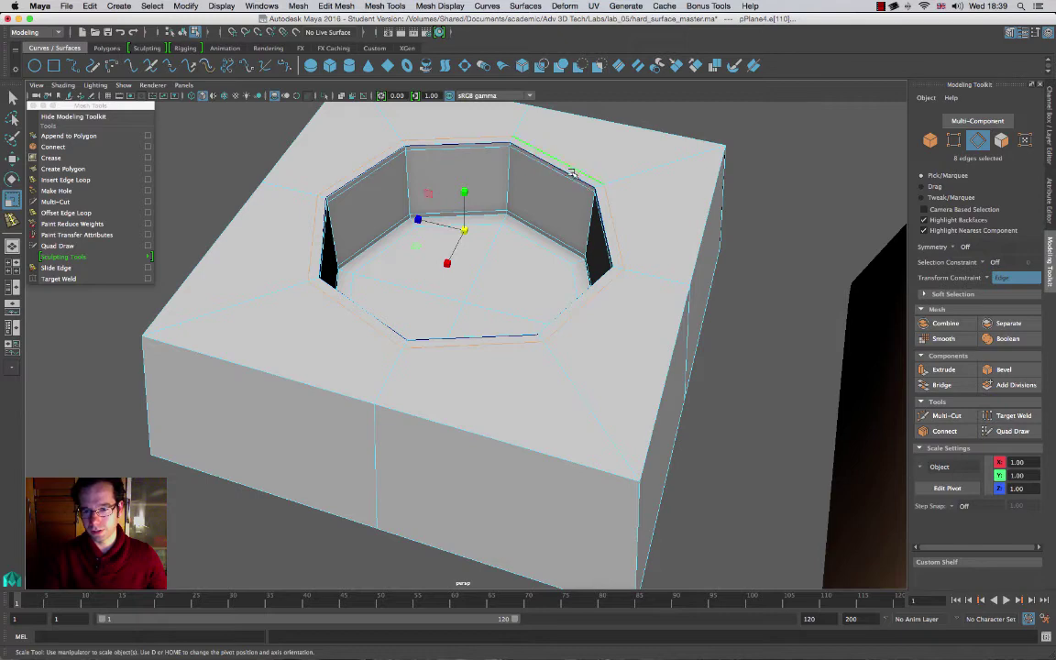
Step: Preview the grey box smoothed, examine the hole's rim and outer corners, and return to the unsmoothed display
key(3)
alt+drag(600, 266, 392, 193)
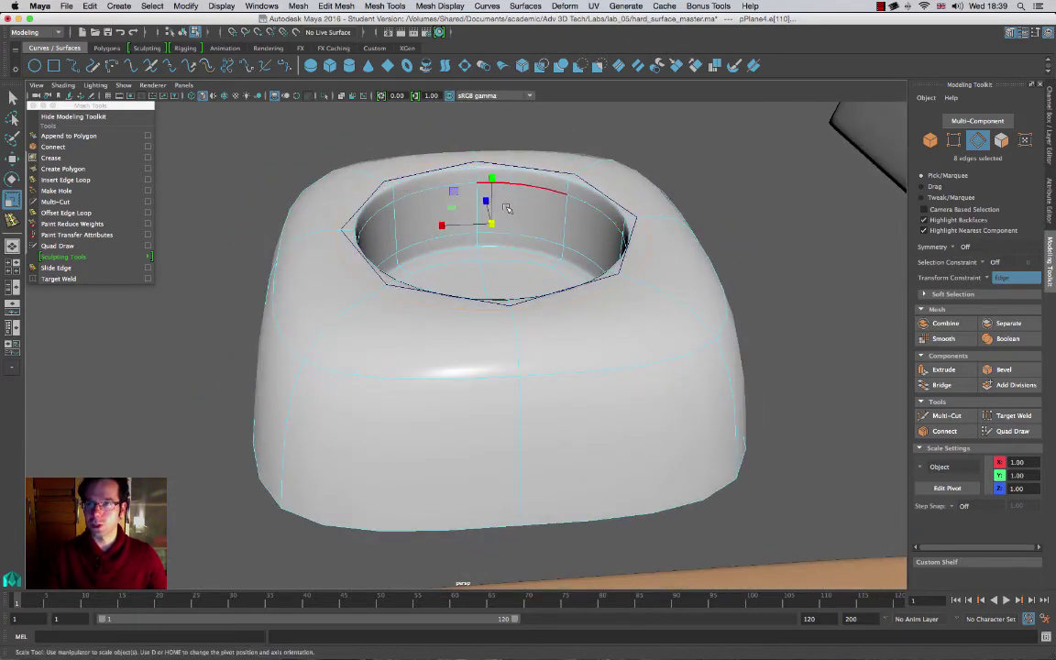
alt+drag(507, 209, 330, 225)
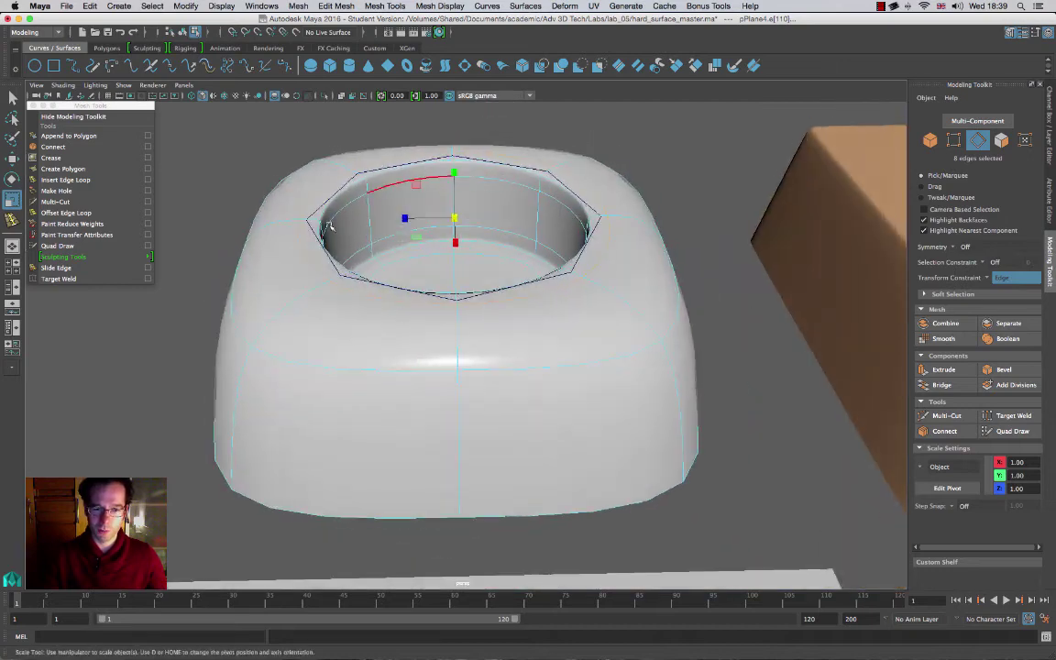
alt+drag(563, 327, 567, 289)
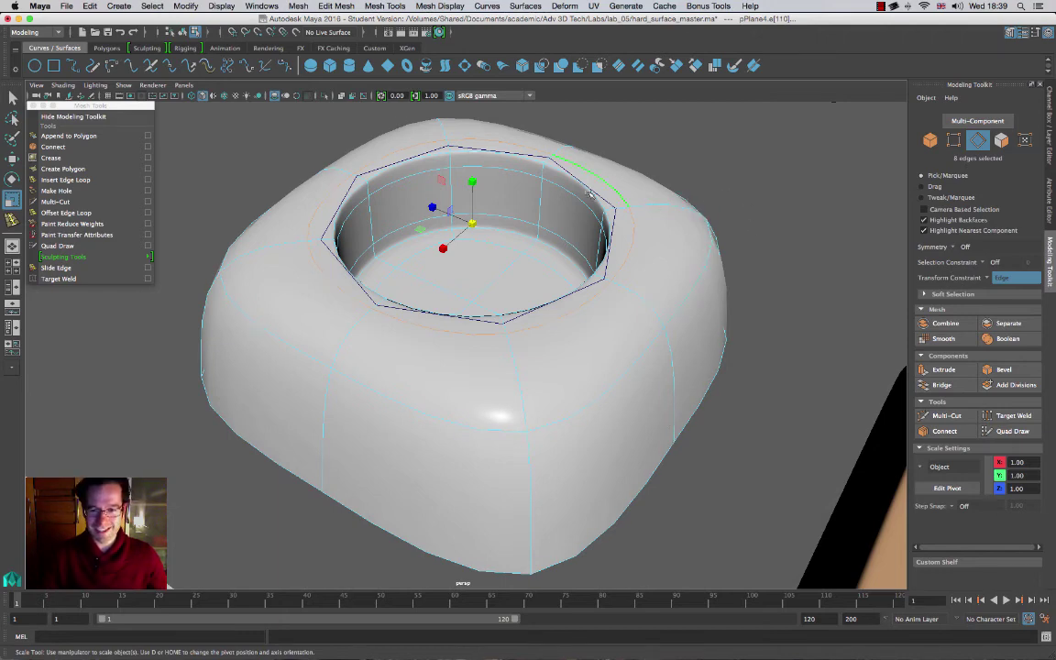
key(1)
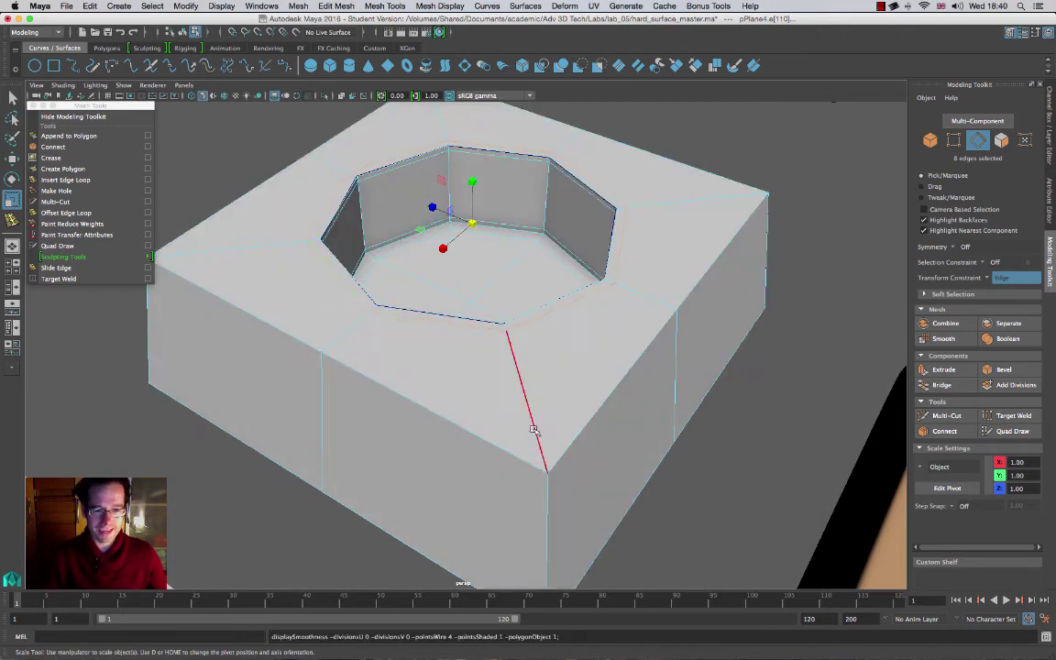
Step: Try selecting the top face's outer edge loop and single vertical corner edges of the grey box
alt+drag(411, 237, 438, 303)
double_click(439, 308)
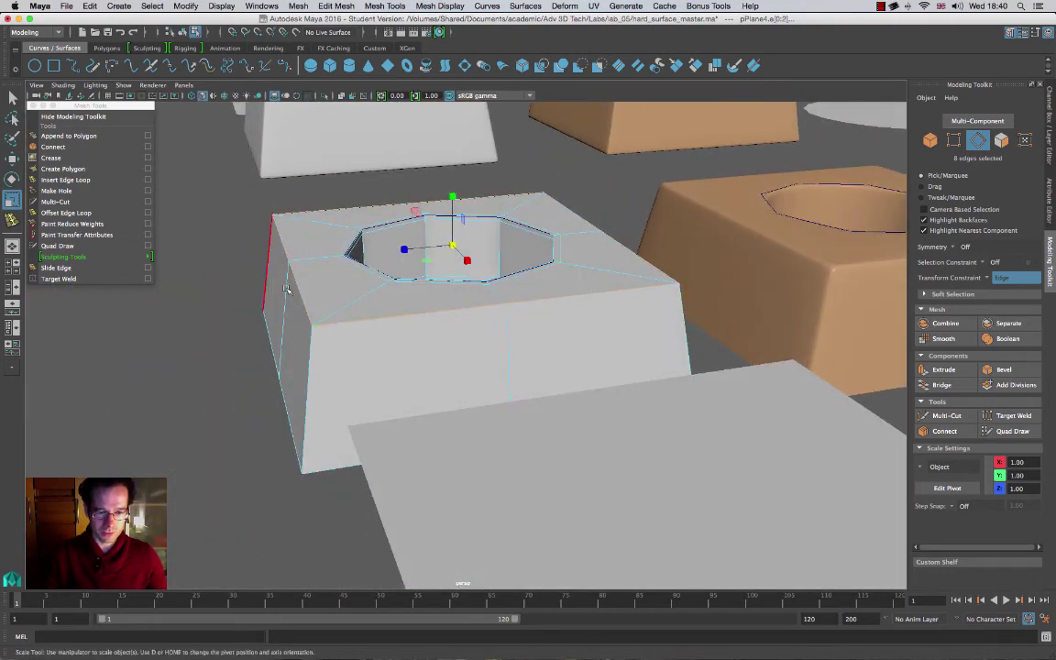
alt+drag(441, 387, 525, 363)
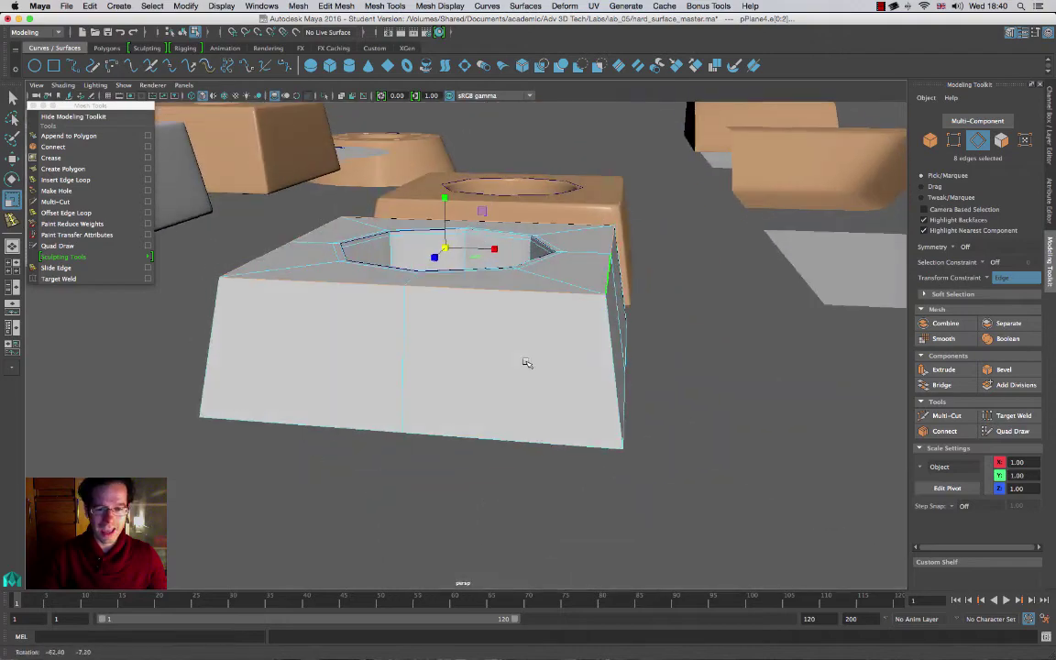
click(605, 348)
click(209, 353)
alt+drag(238, 309, 495, 320)
click(472, 369)
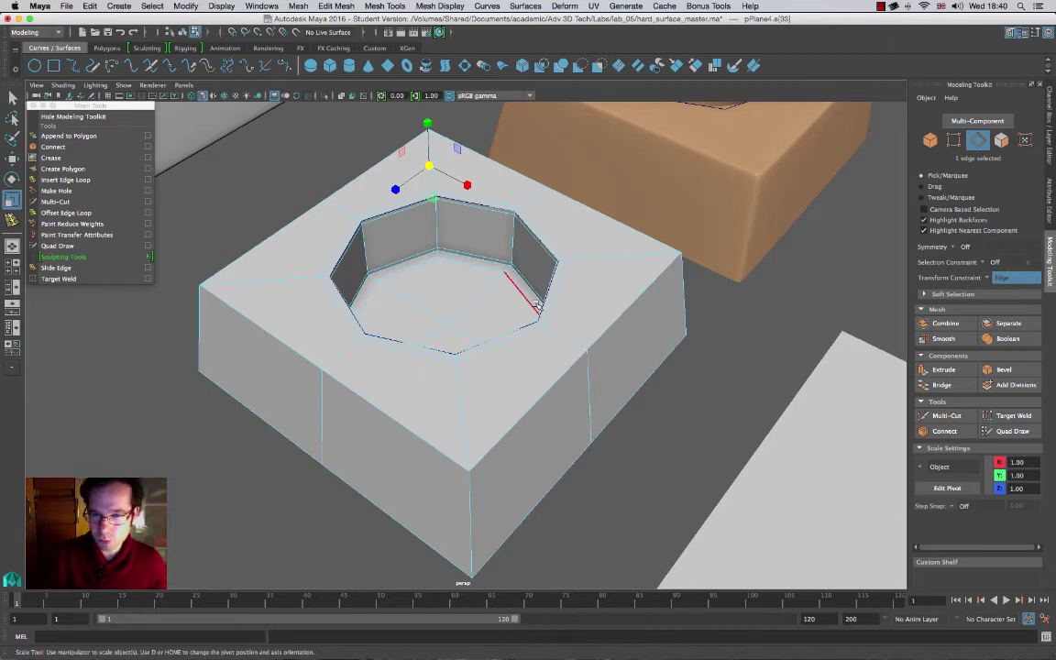
alt+drag(594, 354, 604, 271)
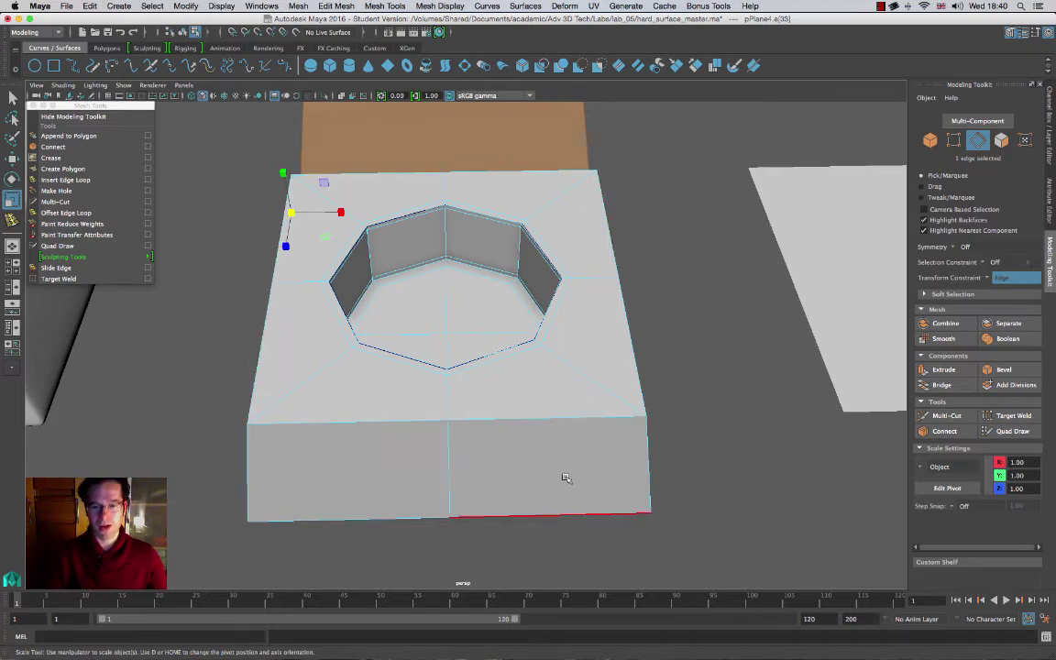
alt+drag(740, 361, 380, 378)
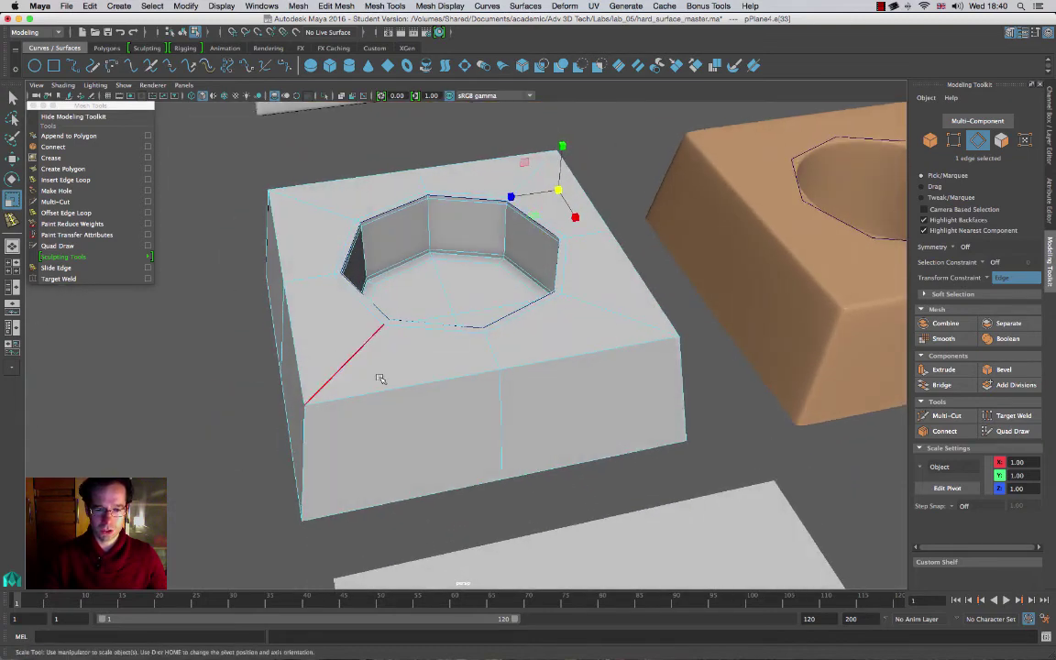
Step: Bevel the eight edges around the top face's outer perimeter with a fraction of 0.1 and 2 segments
click(448, 377)
shift+click(598, 348)
alt+drag(598, 348, 580, 363)
shift+click(582, 346)
shift+click(348, 349)
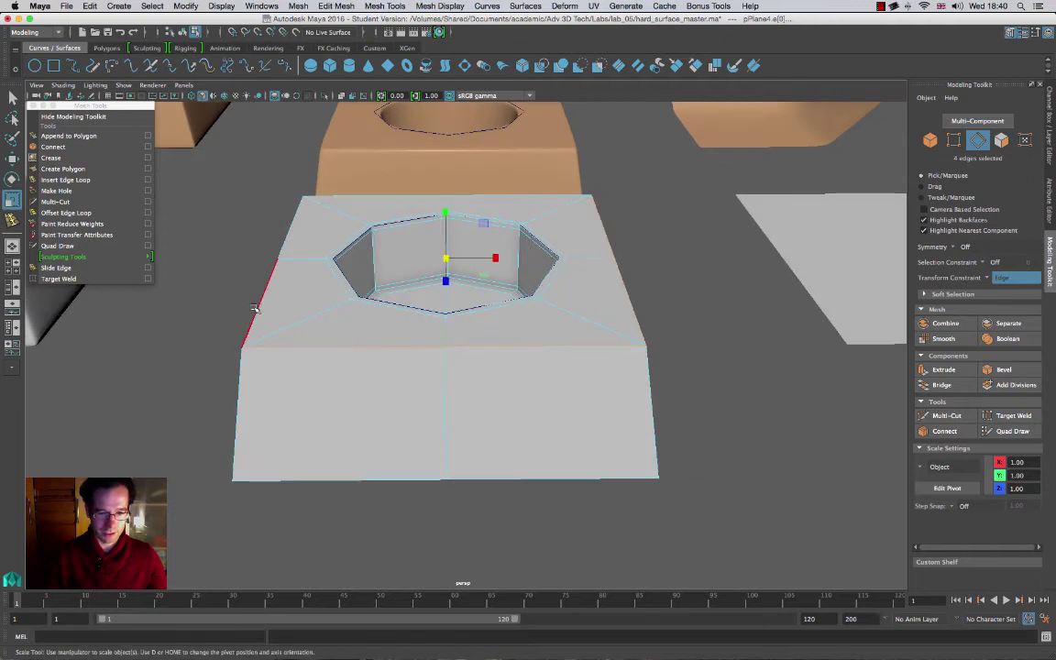
shift+click(263, 298)
shift+click(294, 223)
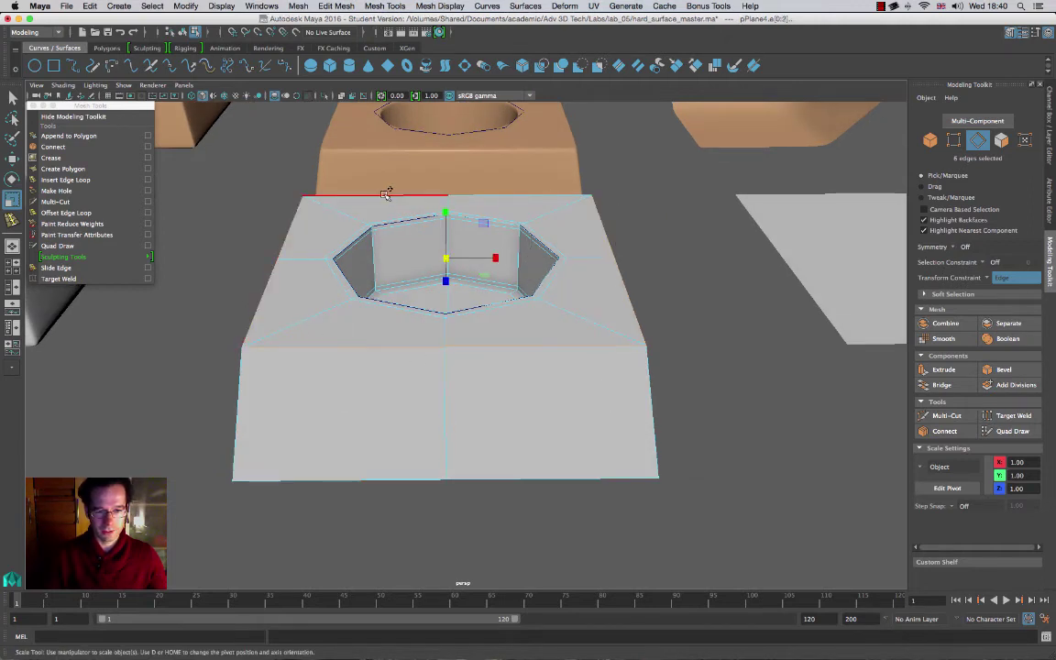
shift+click(389, 195)
shift+click(558, 208)
alt+drag(612, 266, 537, 302)
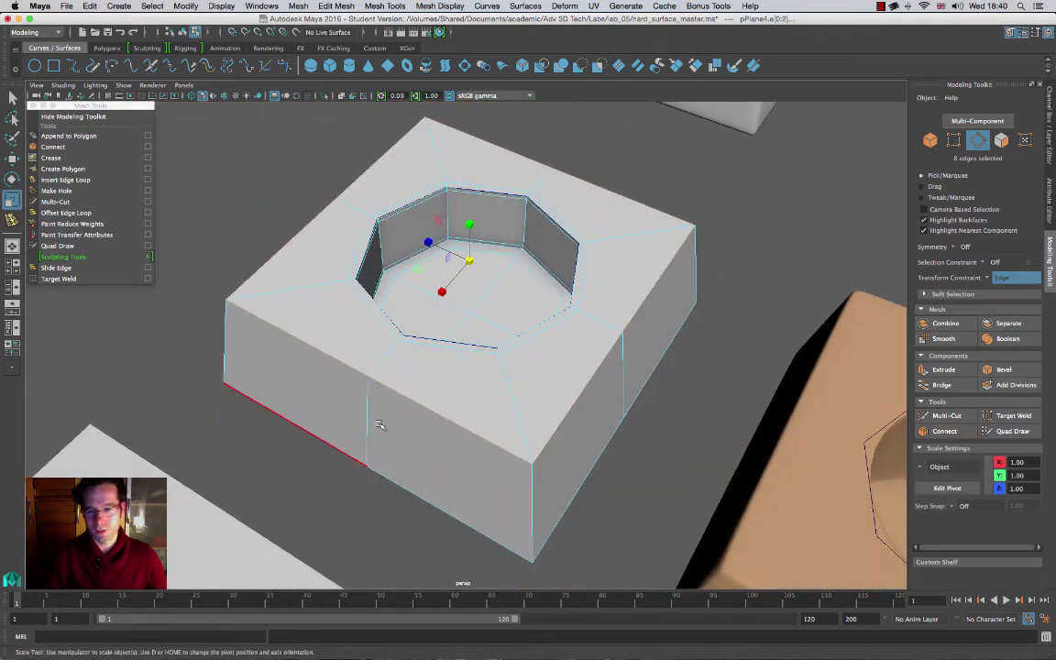
alt+drag(372, 426, 596, 382)
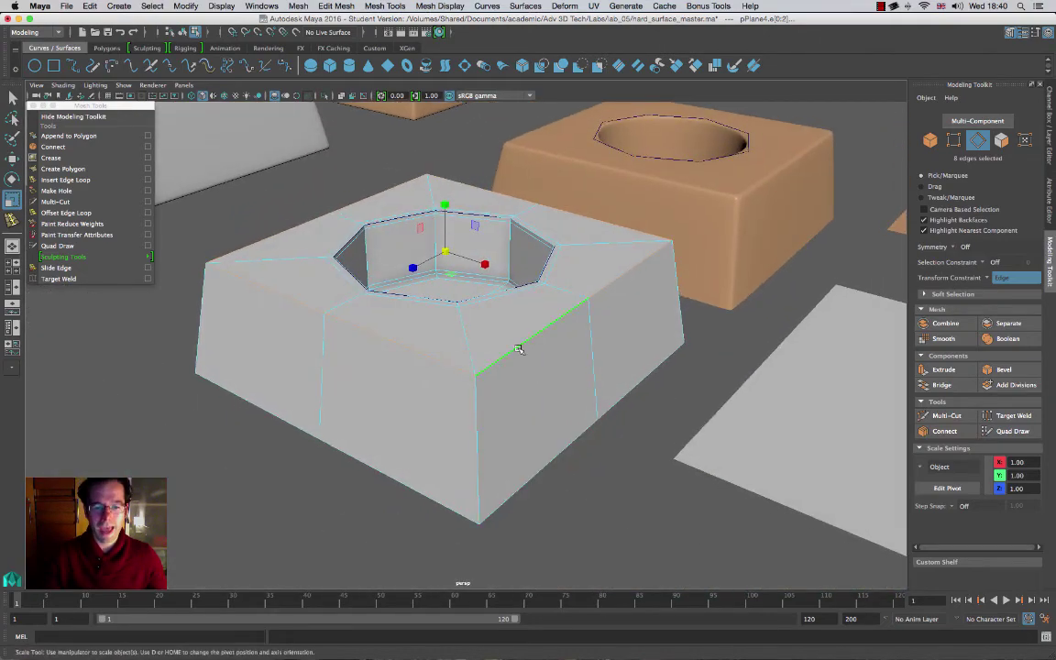
click(1007, 370)
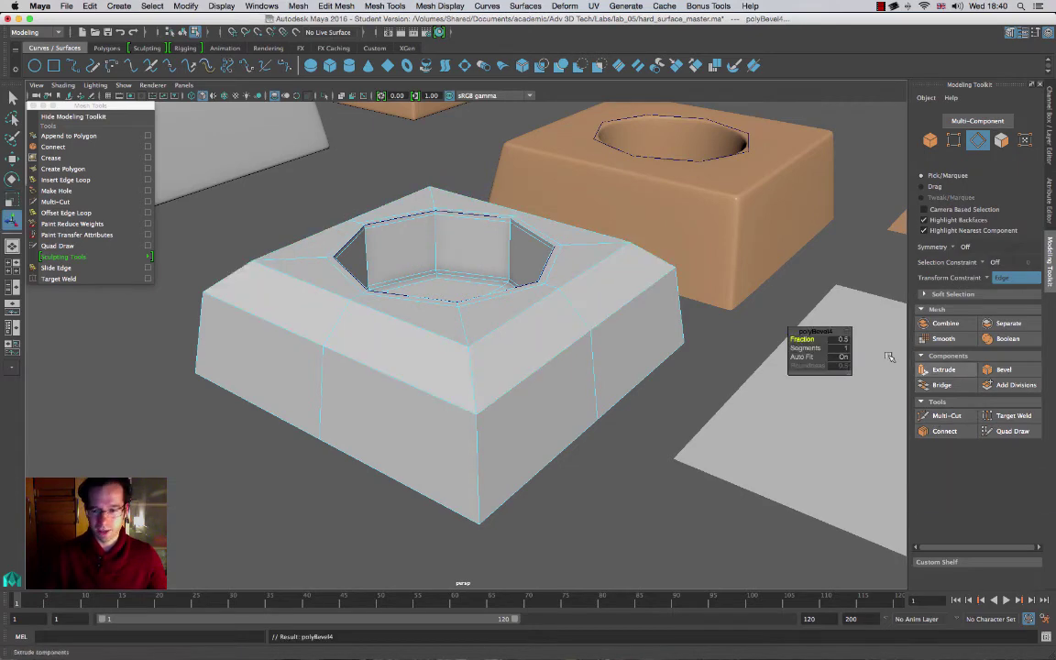
drag(891, 355, 869, 375)
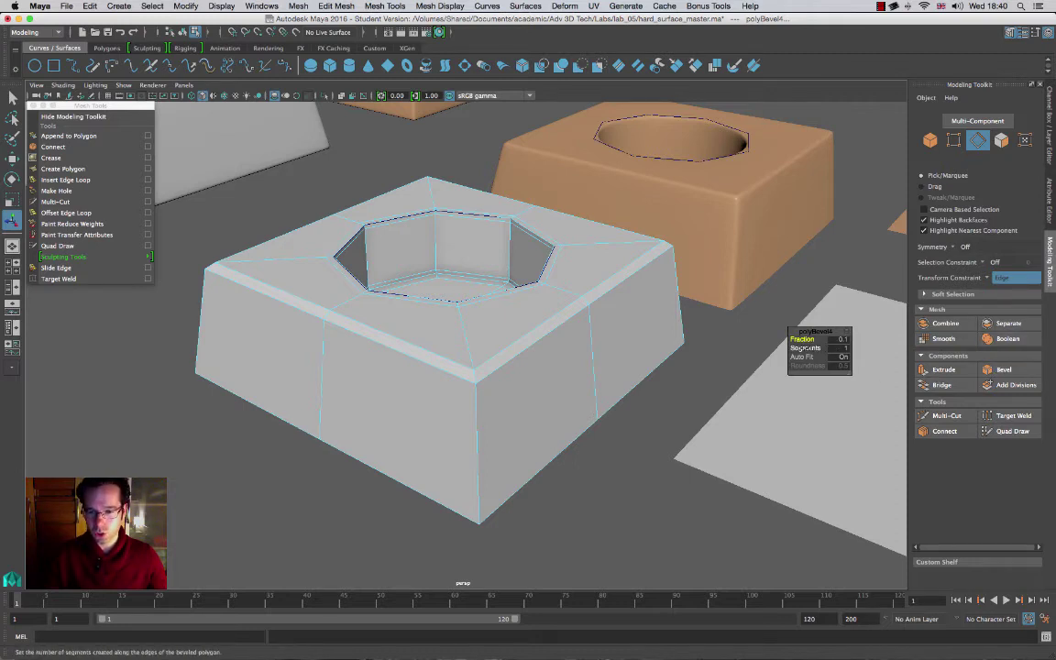
drag(805, 348, 827, 349)
Step: Preview the bevelled box smoothed, pick out the bevel's edge loop to examine it, and return to the unsmoothed display
alt+right_drag(545, 379, 655, 436)
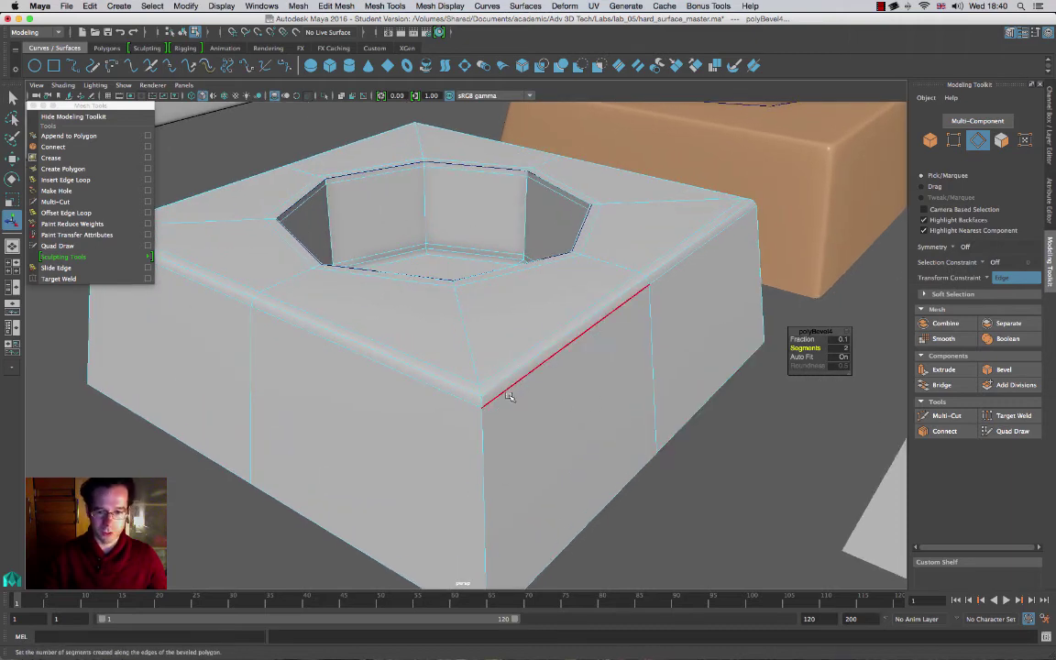
key(3)
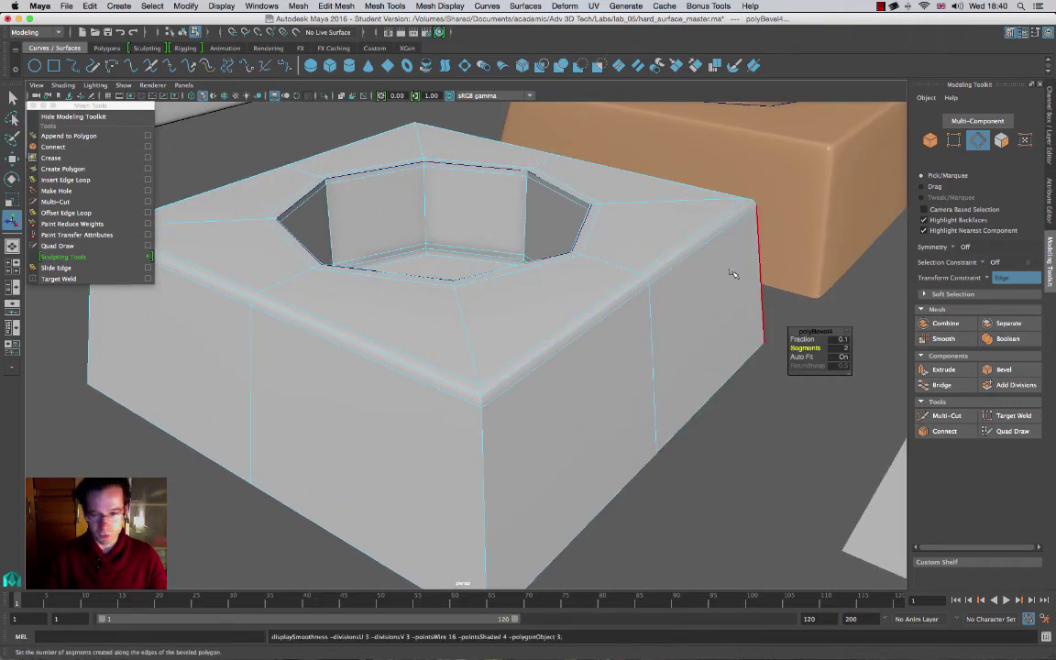
alt+drag(658, 391, 555, 352)
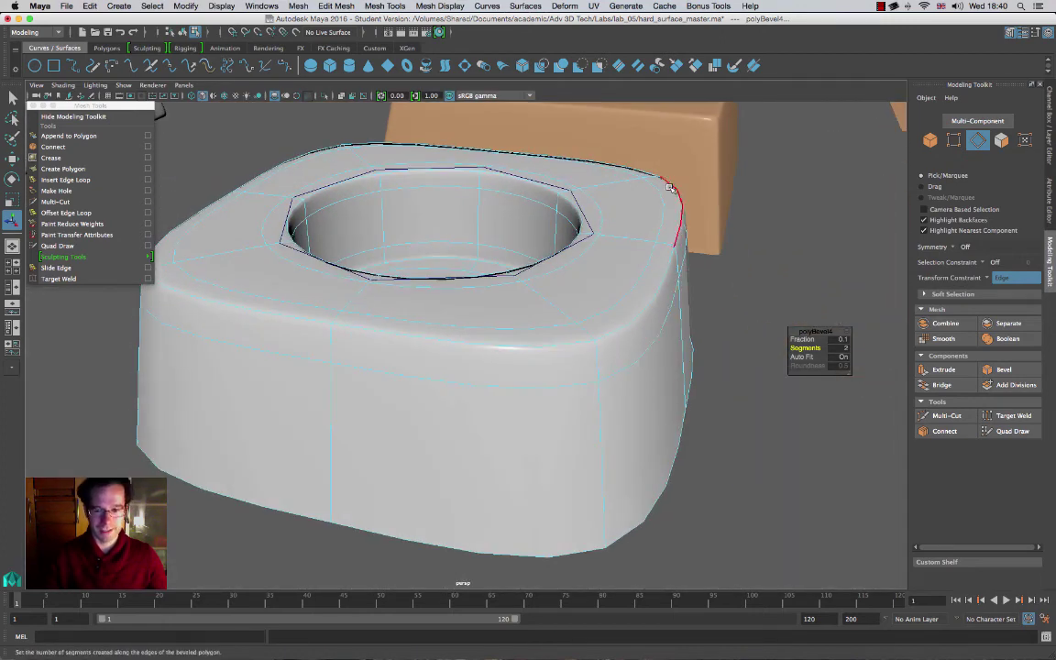
double_click(411, 334)
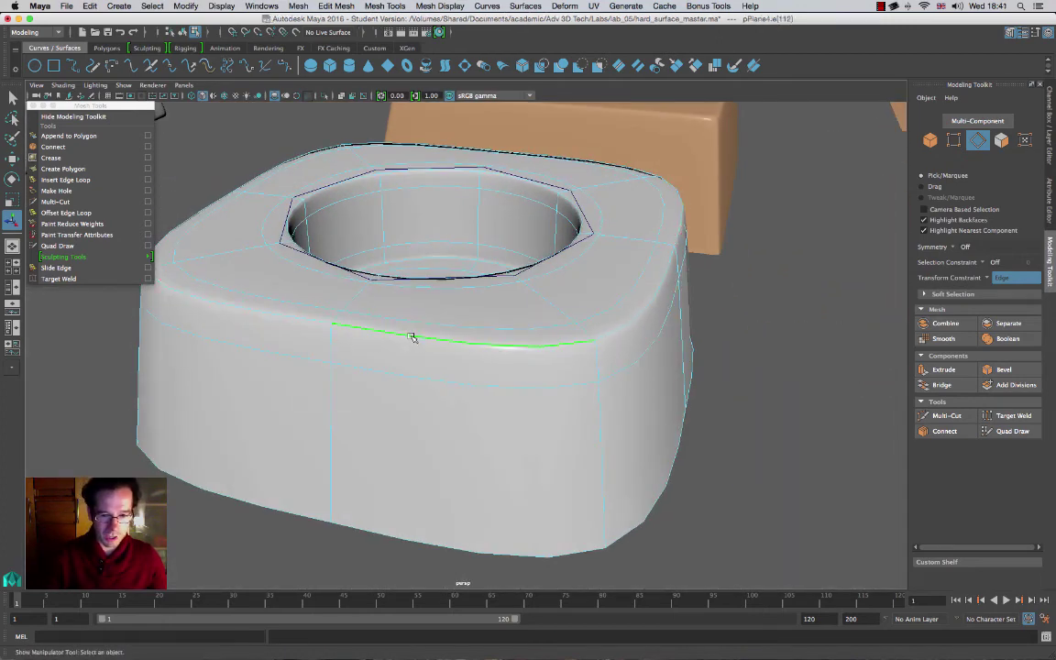
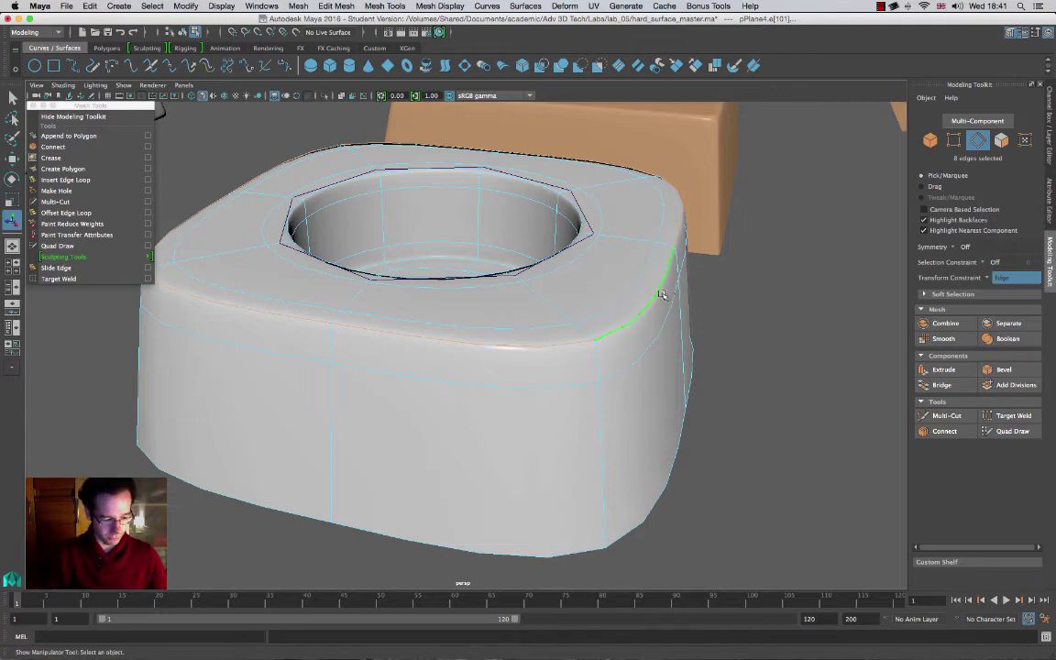
key(1)
Step: Try to bevel the edge loops that cross the top face from the hole and run down two of the grey box's corners
alt+drag(666, 358, 561, 358)
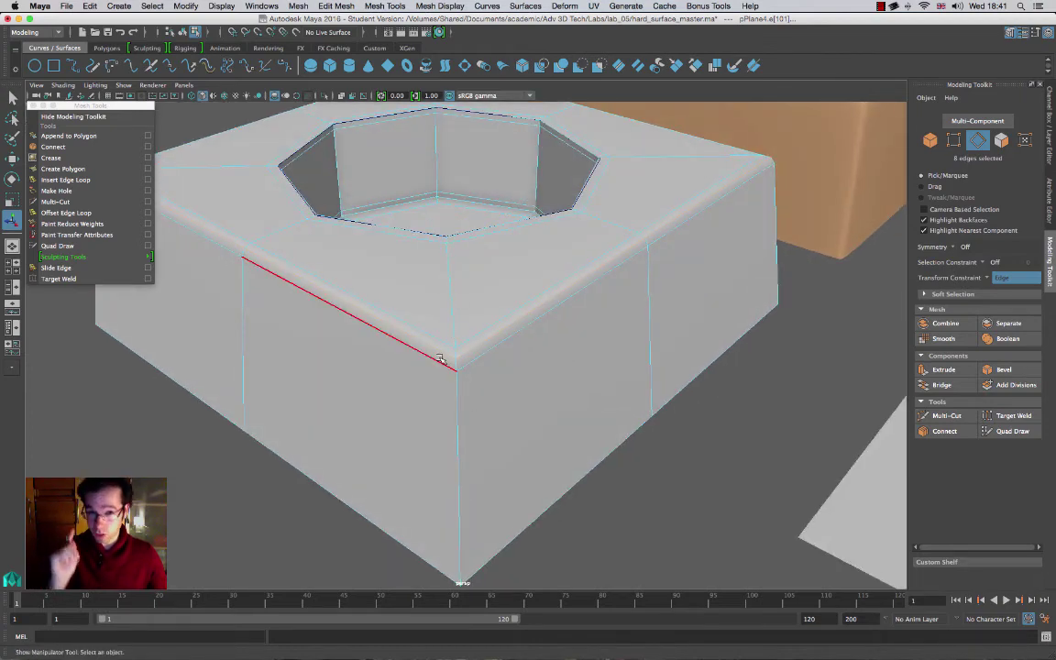
double_click(450, 309)
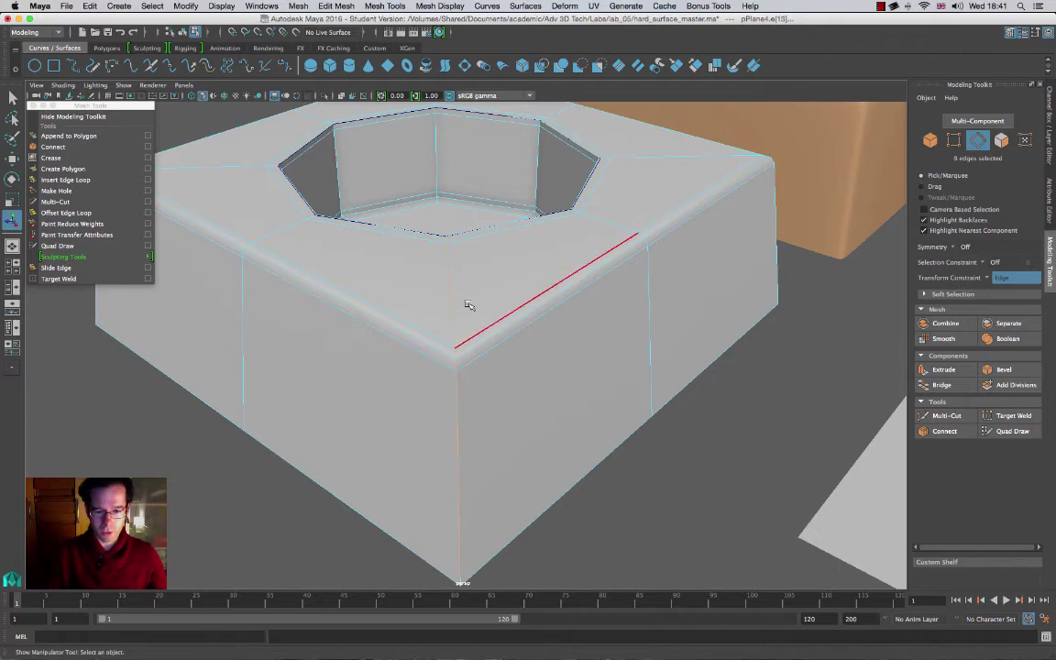
alt+drag(467, 305, 287, 384)
shift+double_click(287, 384)
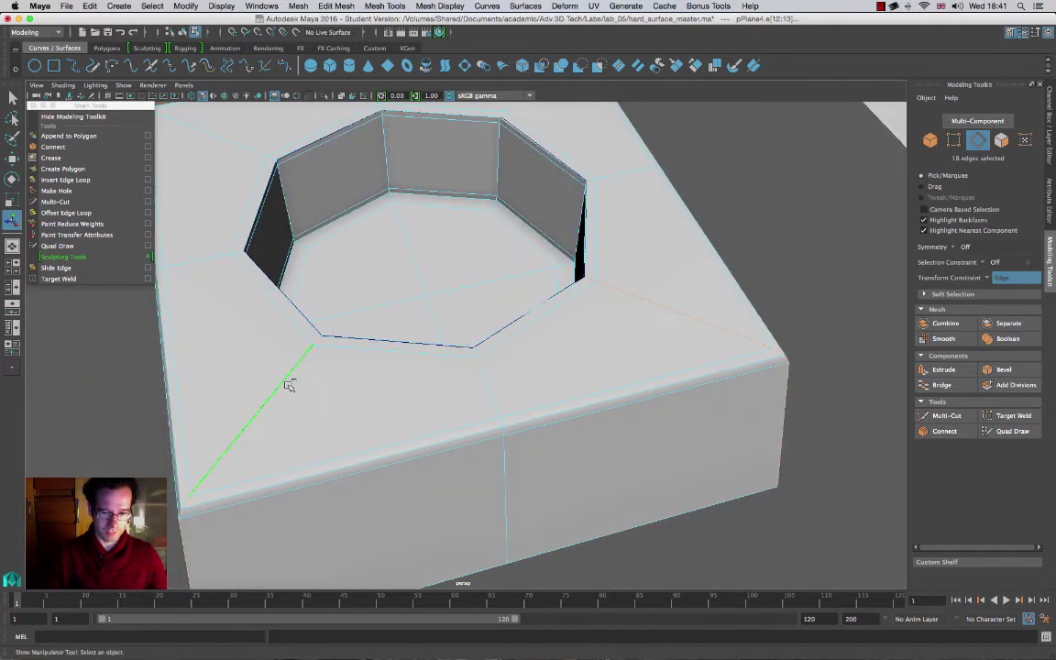
alt+drag(662, 332, 841, 322)
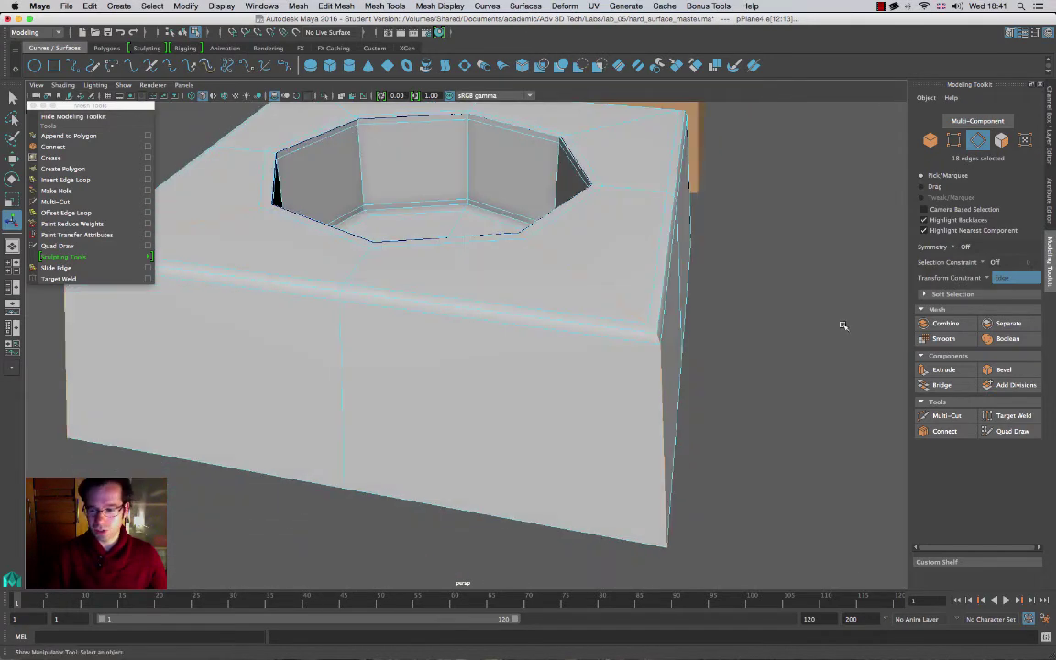
click(999, 370)
Step: Preview the box smoothed and set the corner-loop bevel to a fraction of 0.1 and 2 segments
alt+drag(580, 318, 566, 363)
key(3)
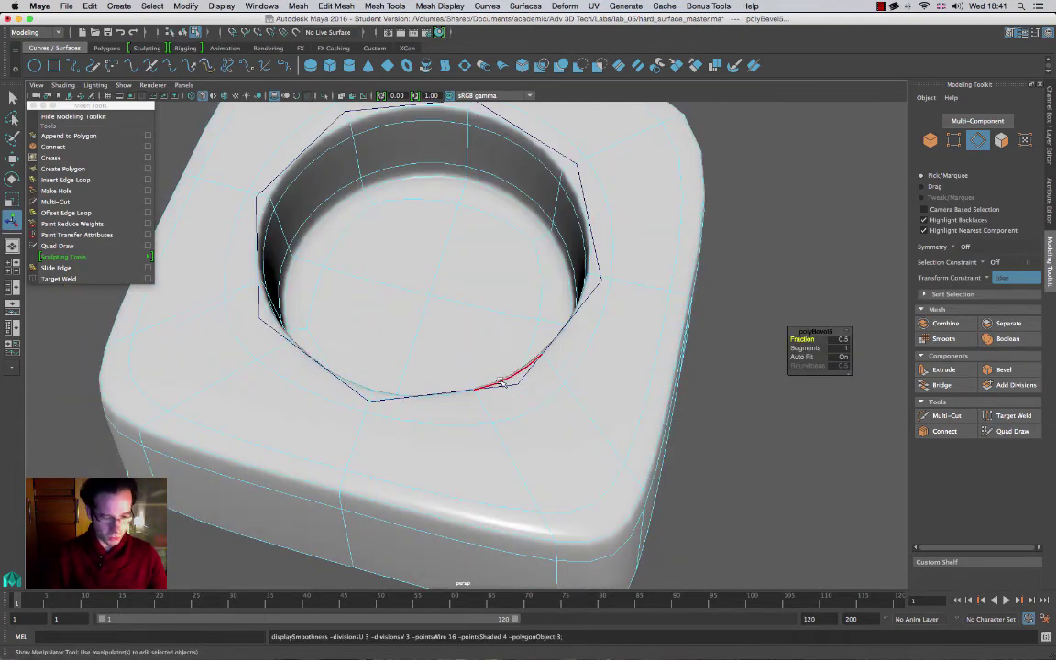
mouse_move(810, 339)
mouse_down()
mouse_move(823, 340)
mouse_move(807, 340)
mouse_up()
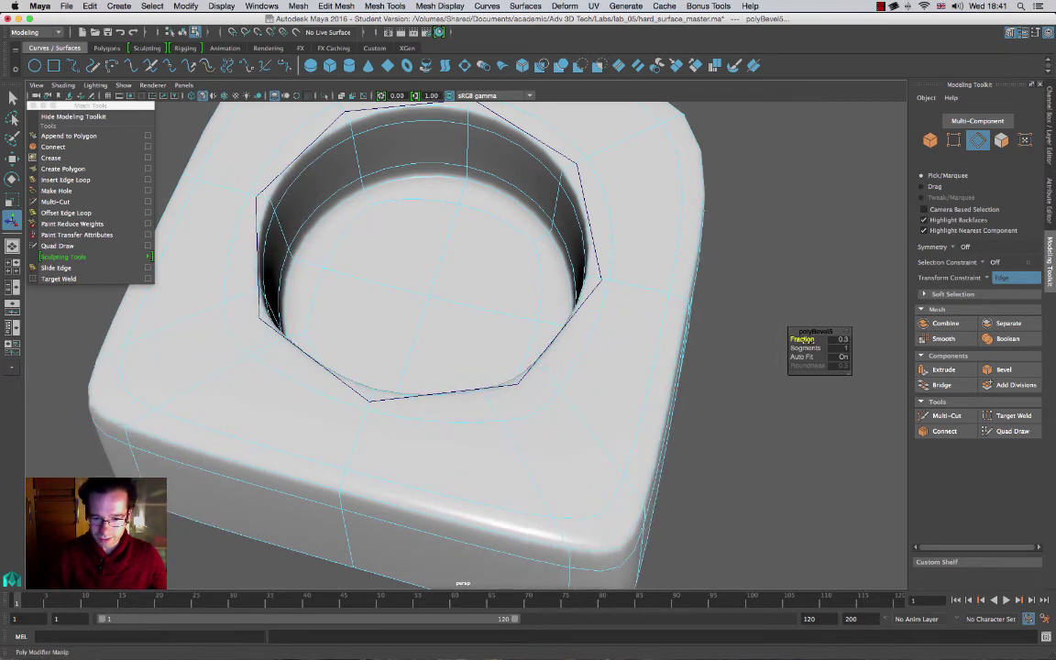
alt+drag(714, 294, 437, 473)
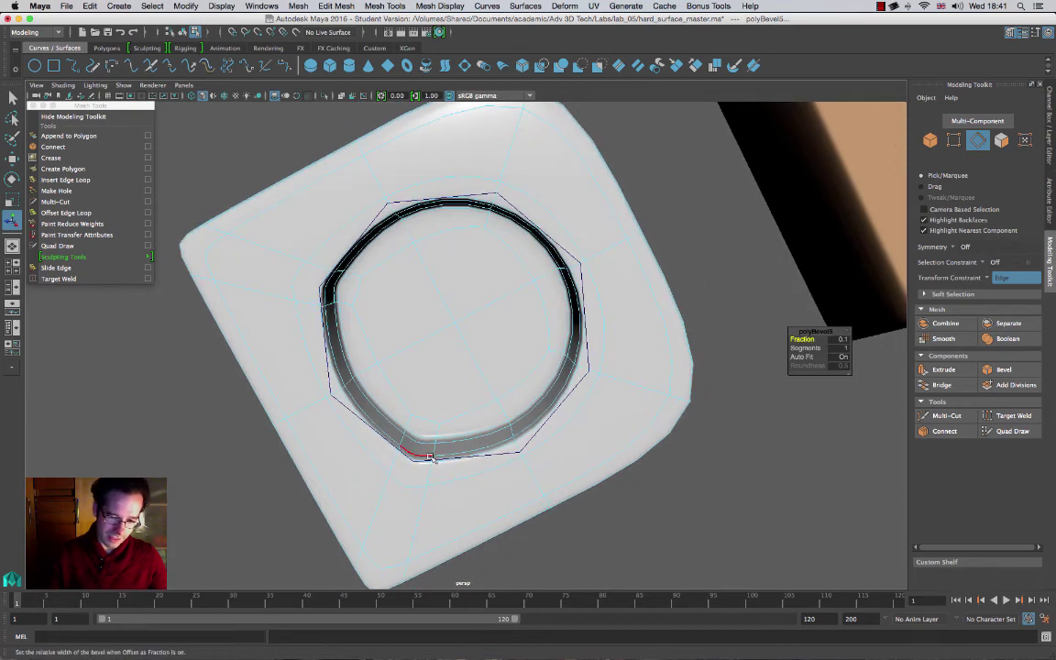
drag(808, 348, 818, 349)
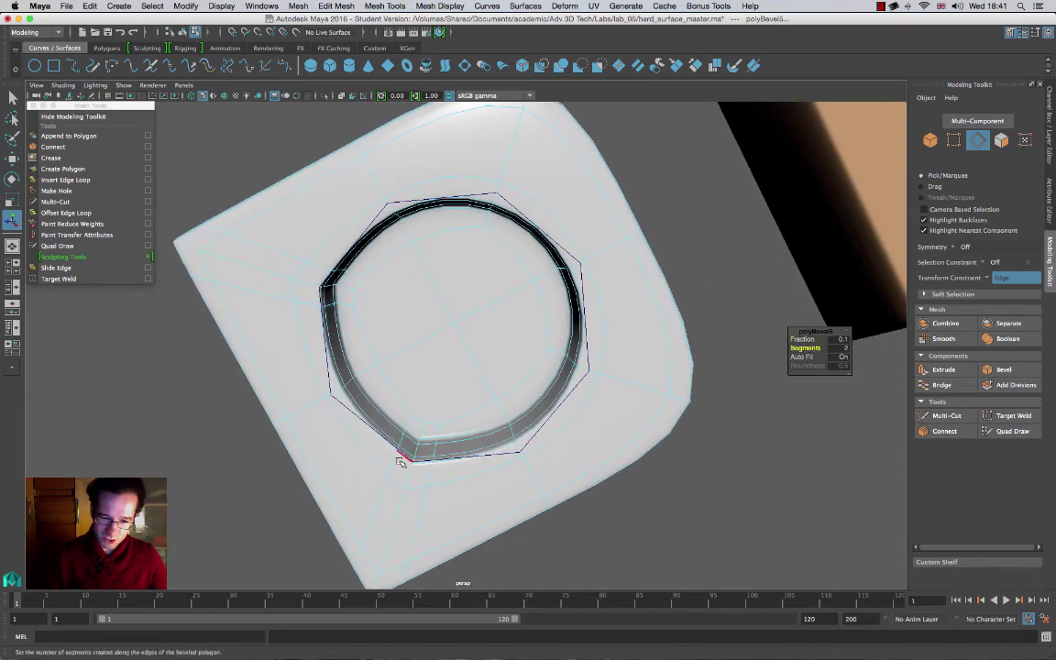
Step: Examine the hole's rim where the corner-loop bevel meets it, return to the unsmoothed display, and undo that bevel
alt+middle_drag(429, 428, 457, 355)
alt+drag(457, 355, 480, 306)
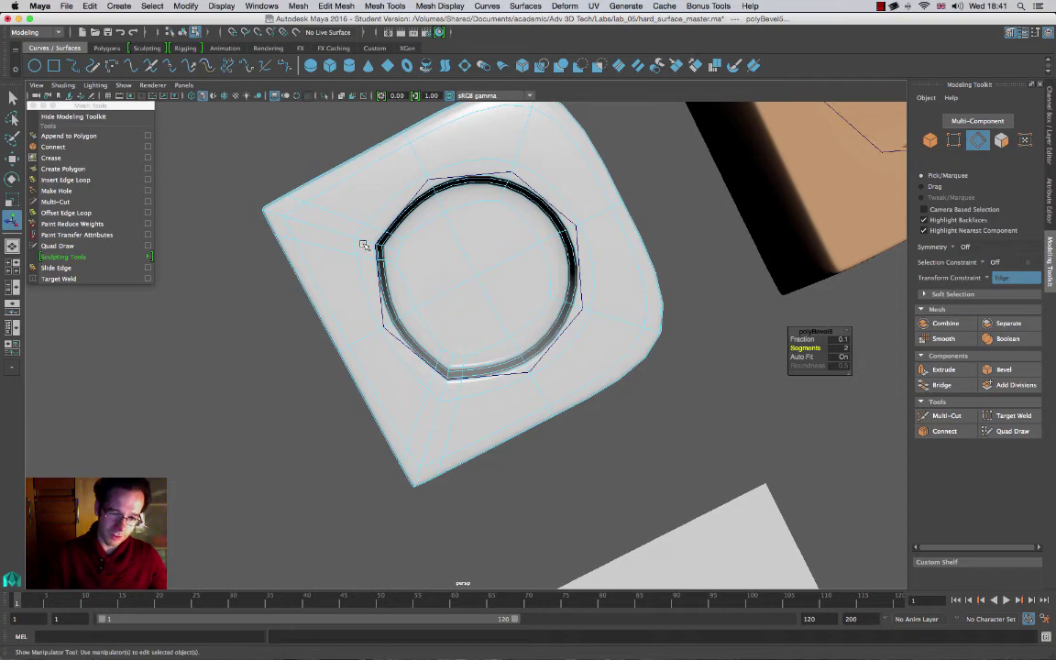
alt+drag(456, 317, 445, 228)
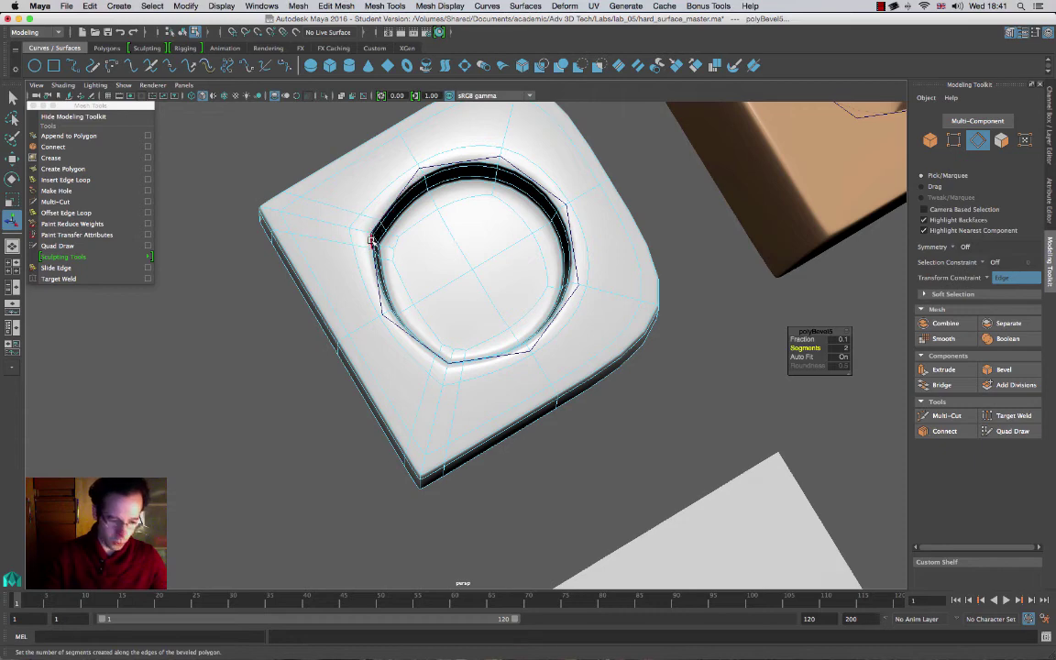
key(1)
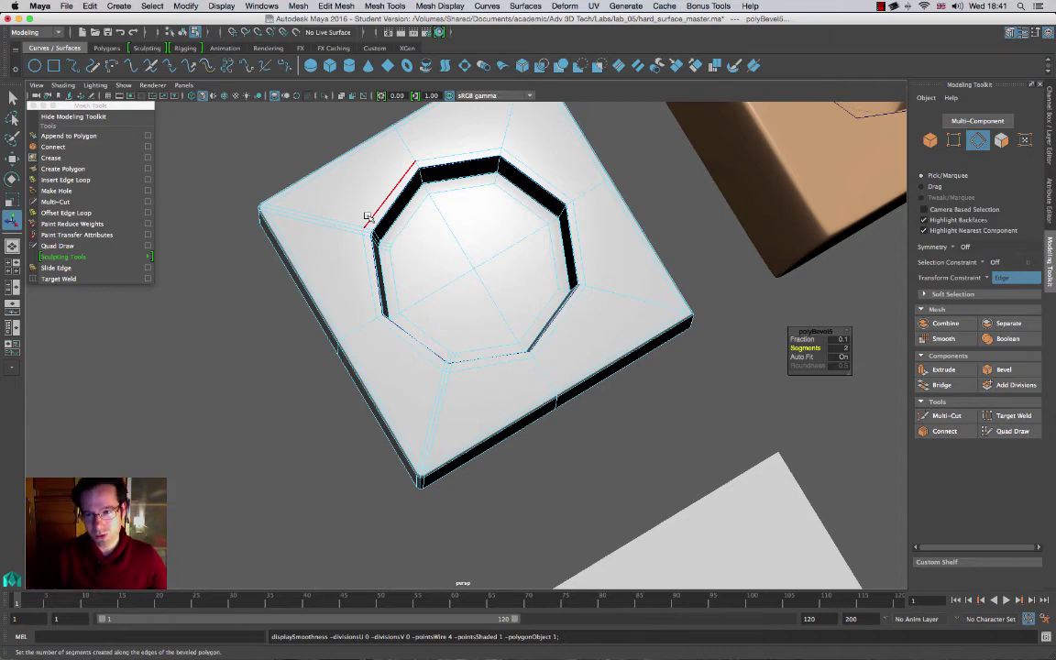
key(ctrl+z)
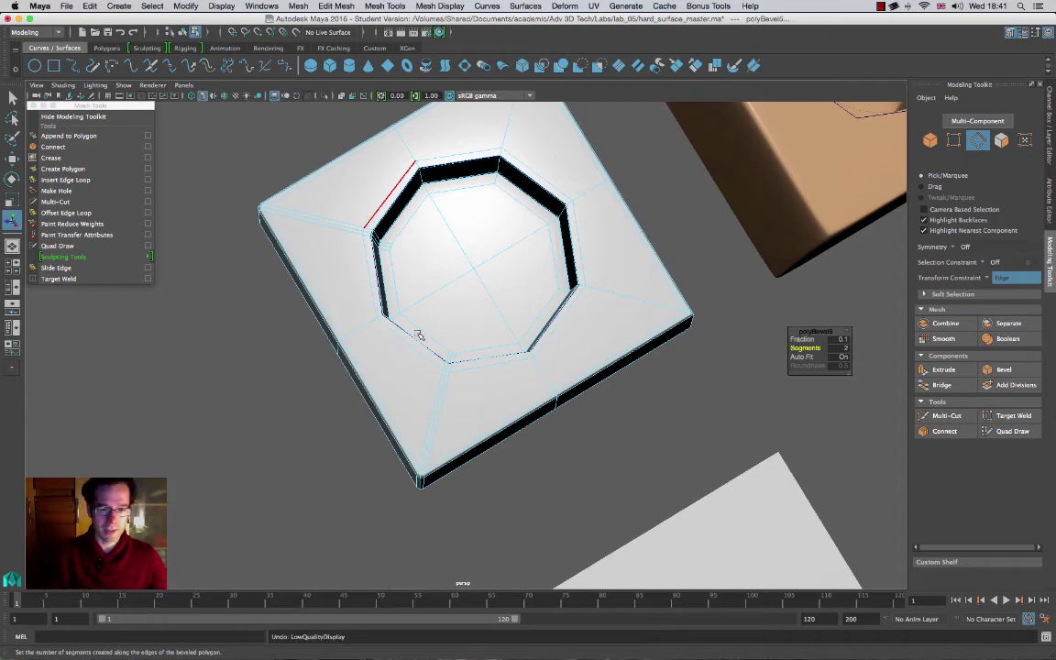
key(ctrl+z)
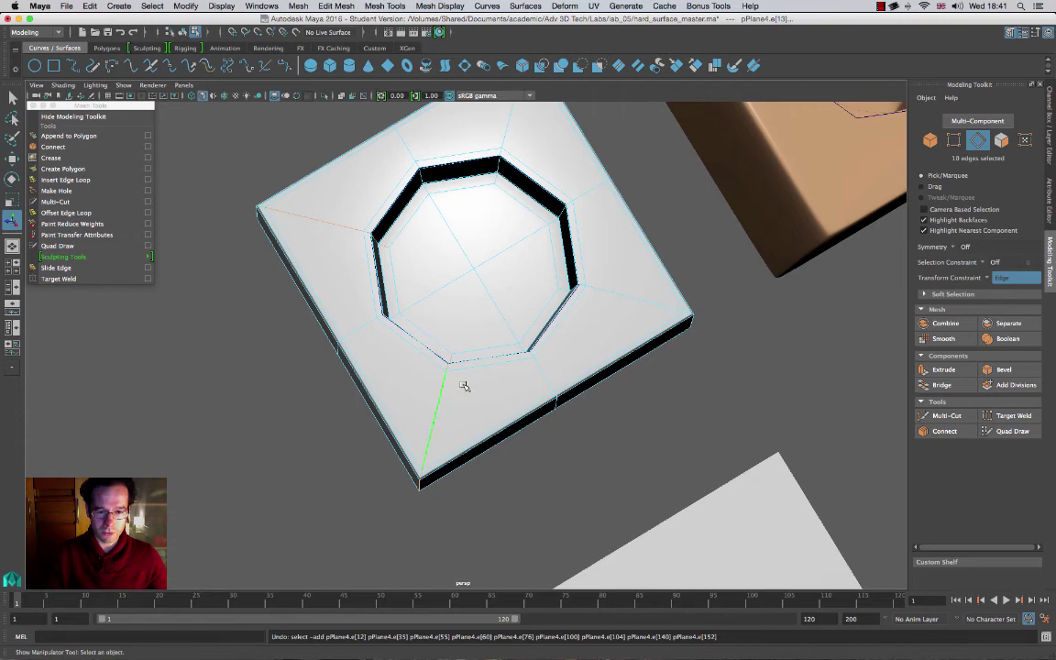
Step: Select the vertical edge and the short bevel edges above it at the first two corners of the grey box
alt+drag(464, 385, 479, 348)
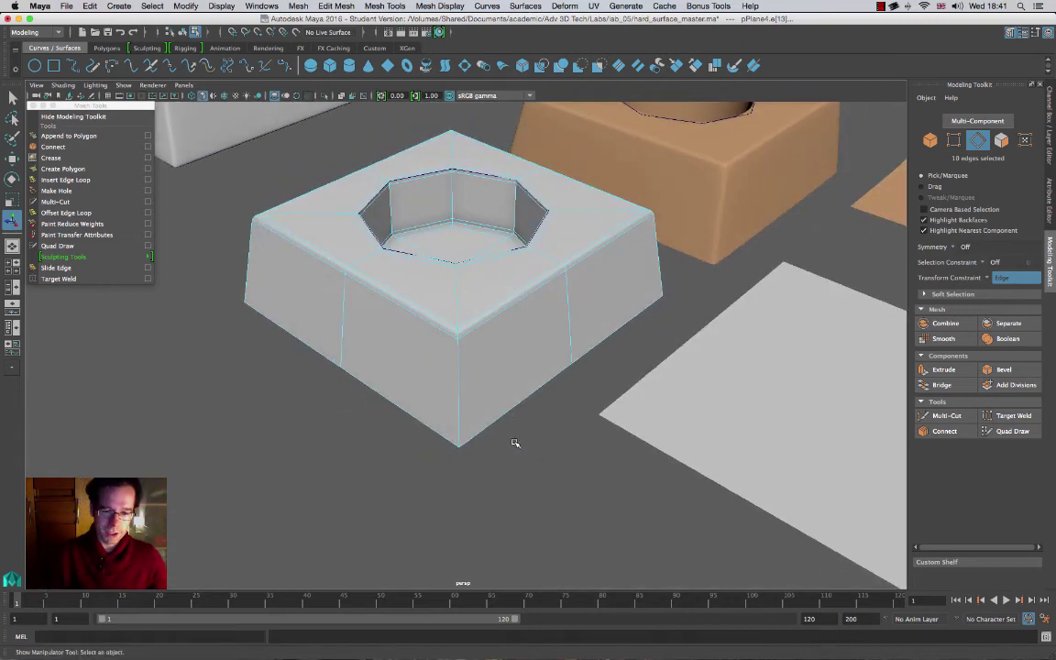
alt+drag(519, 420, 516, 454)
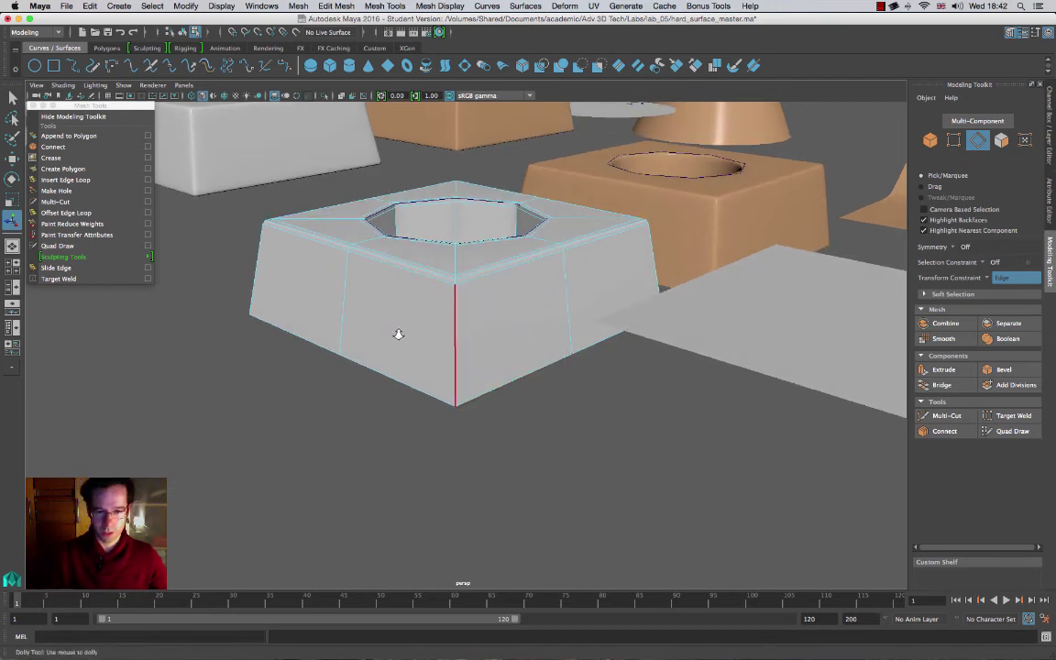
alt+right_drag(398, 334, 550, 400)
click(445, 230)
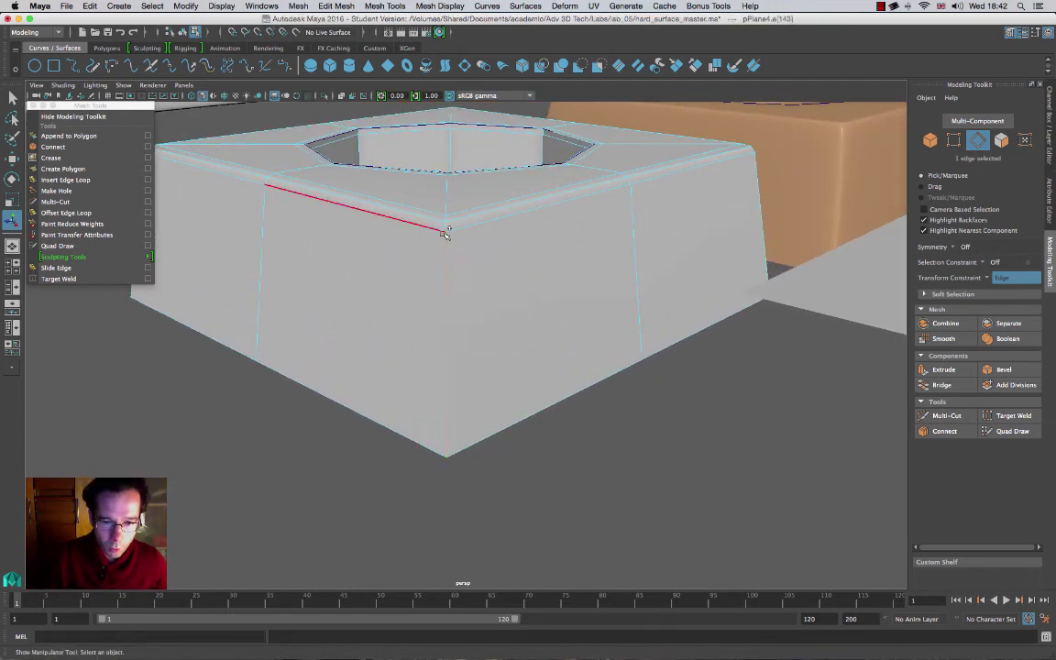
shift+click(448, 226)
shift+click(449, 217)
alt+drag(505, 236, 679, 340)
alt+drag(441, 295, 556, 342)
shift+click(552, 351)
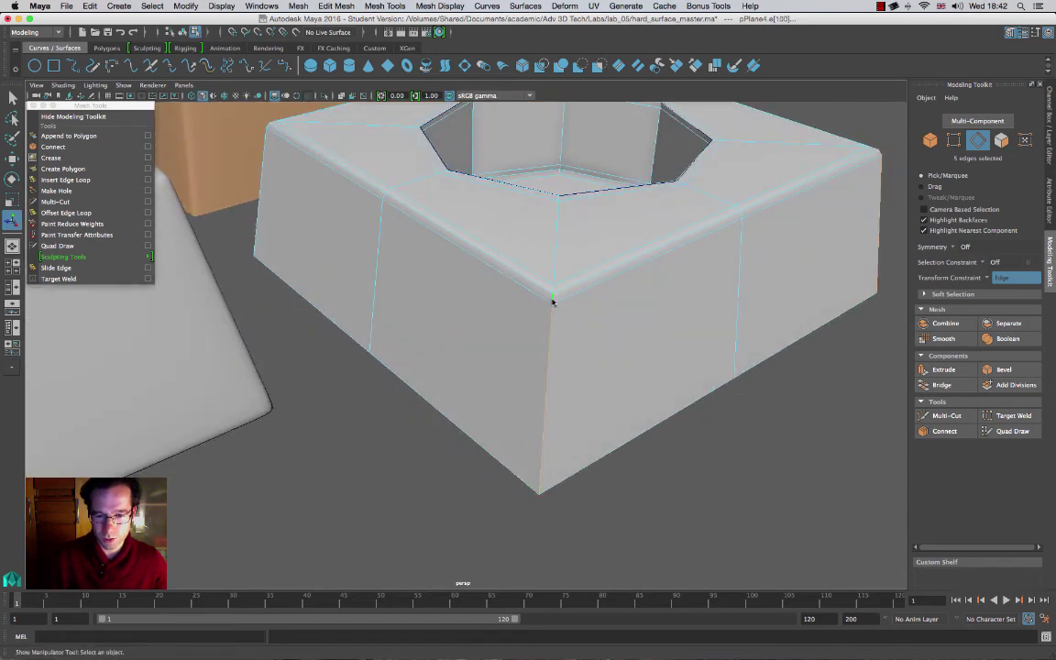
Step: Add the vertical edges and short bevel edges of the remaining two corners to the selection, making 12 edges
alt+drag(727, 266, 427, 388)
shift+click(364, 409)
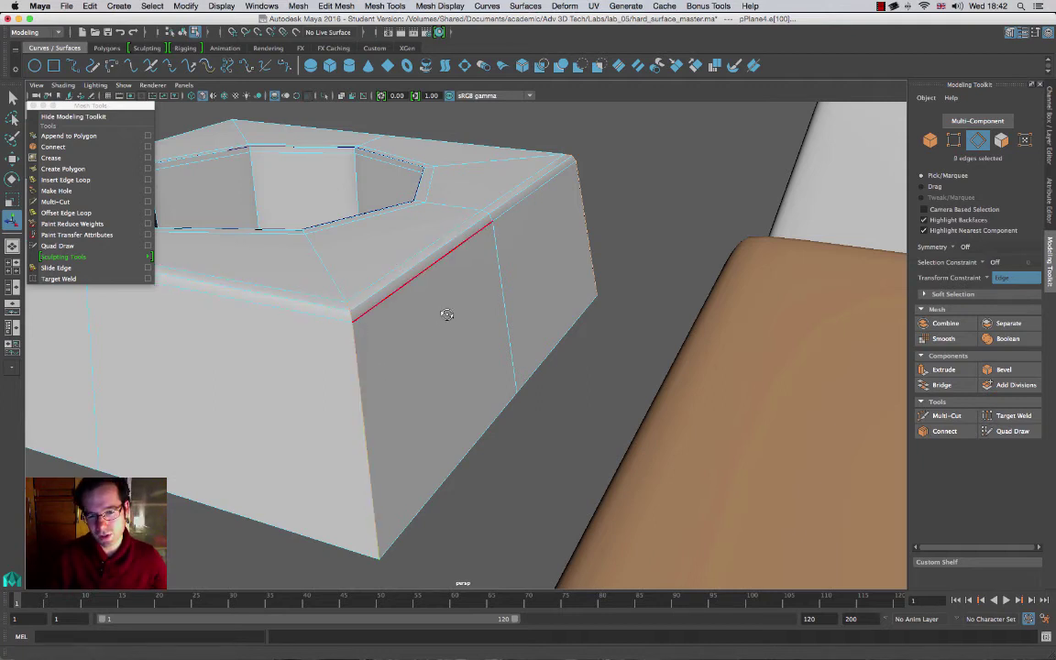
alt+drag(443, 309, 540, 212)
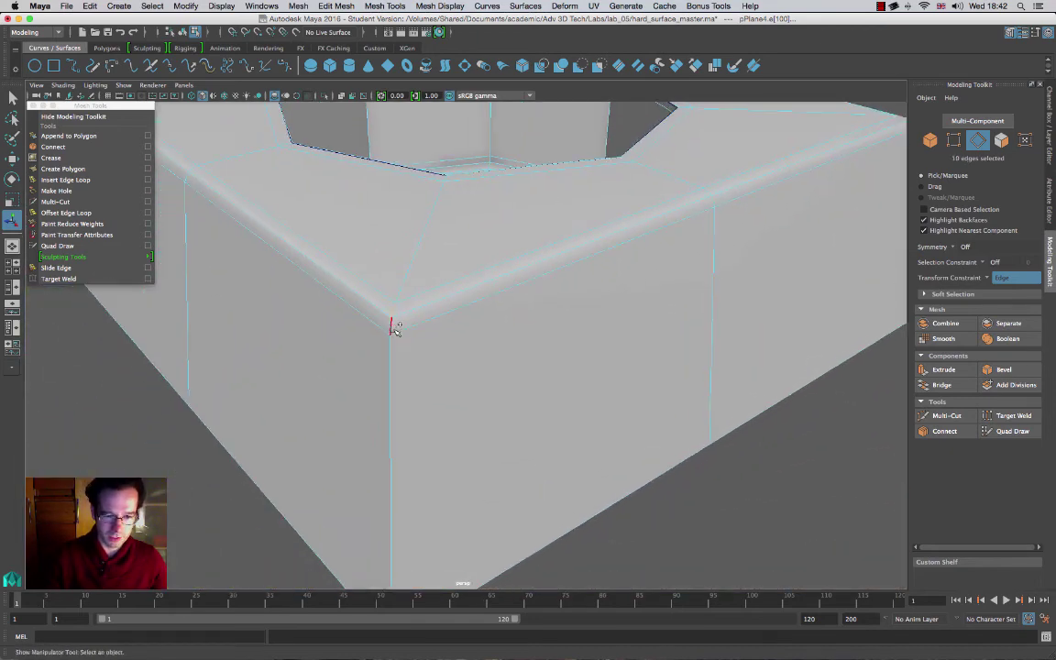
shift+click(391, 390)
shift+click(392, 394)
alt+right_drag(596, 351, 434, 271)
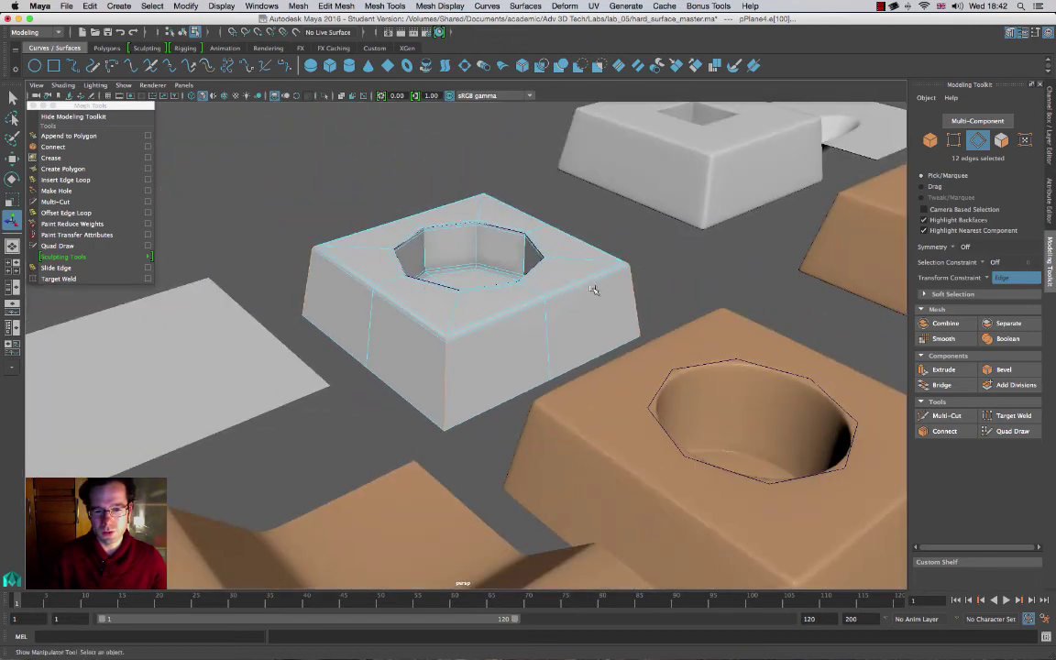
Step: Bevel the selected corner edges of the grey box with a fraction of 0.1 and 2 segments
alt+drag(597, 290, 537, 394)
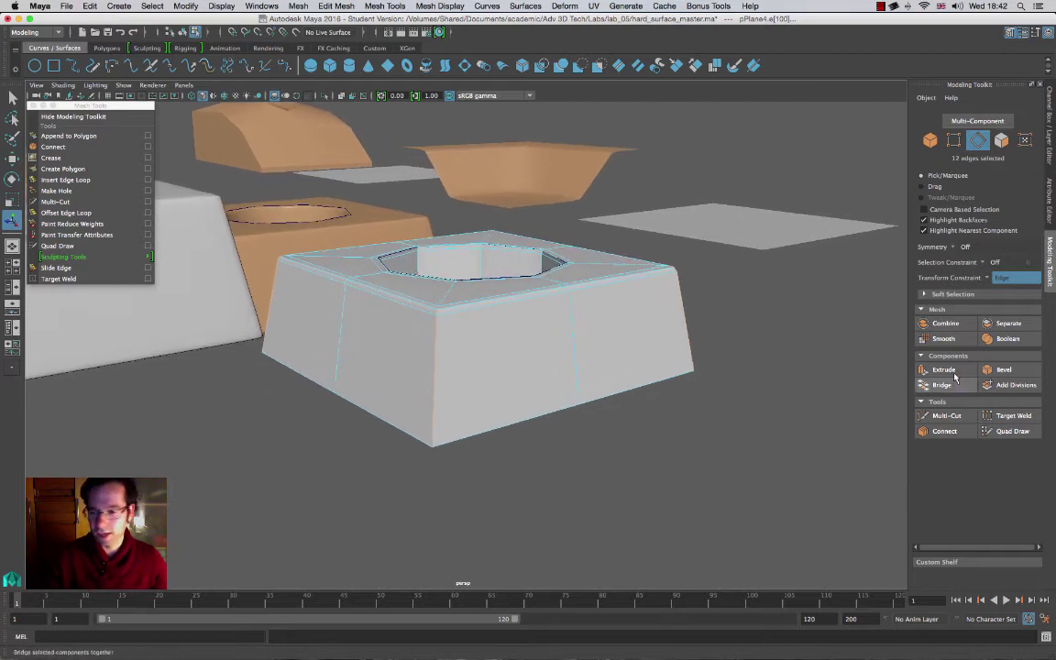
click(1015, 371)
drag(812, 341, 806, 340)
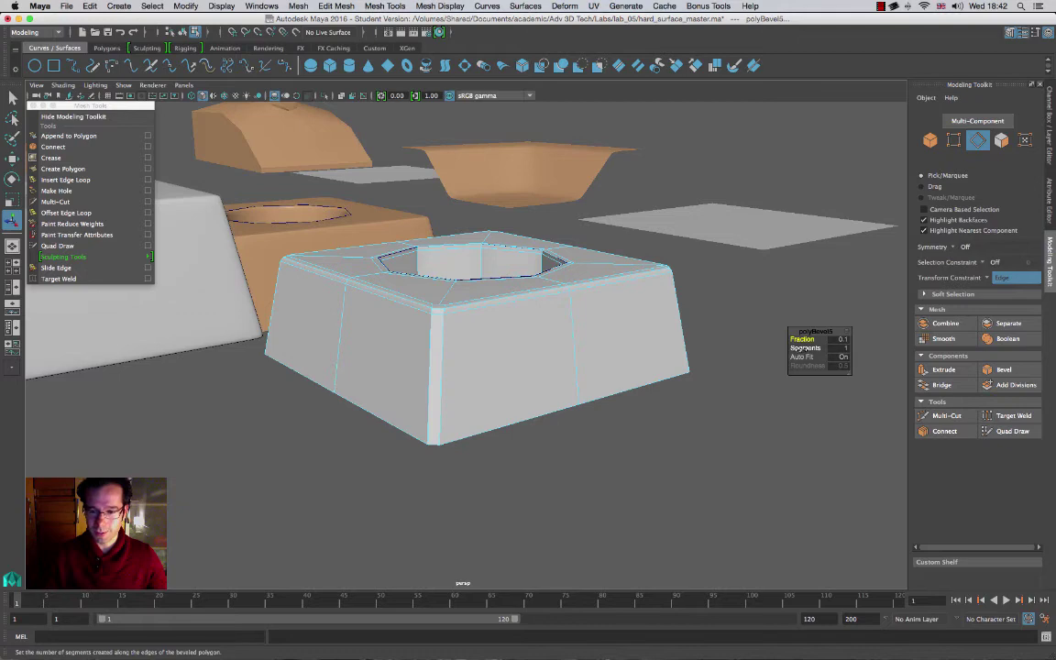
drag(803, 347, 810, 348)
Step: Preview the grey box smoothed to examine its bevelled corners and the hole's rim, and return to the unsmoothed display
alt+drag(476, 372, 471, 408)
alt+right_drag(471, 408, 614, 495)
alt+middle_drag(462, 413, 463, 370)
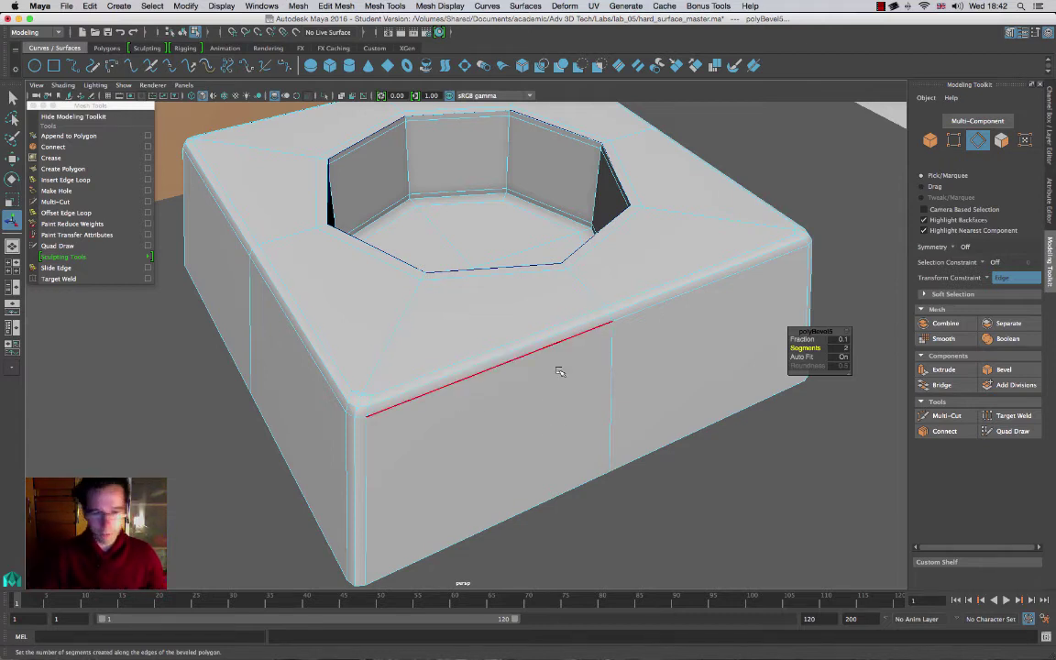
key(3)
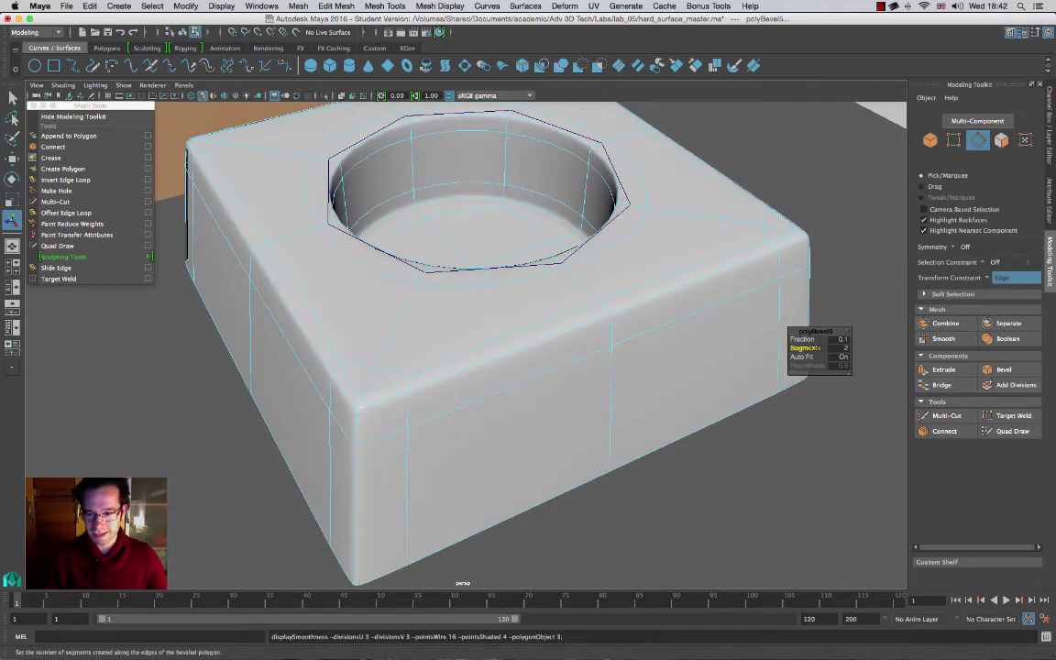
drag(813, 347, 816, 350)
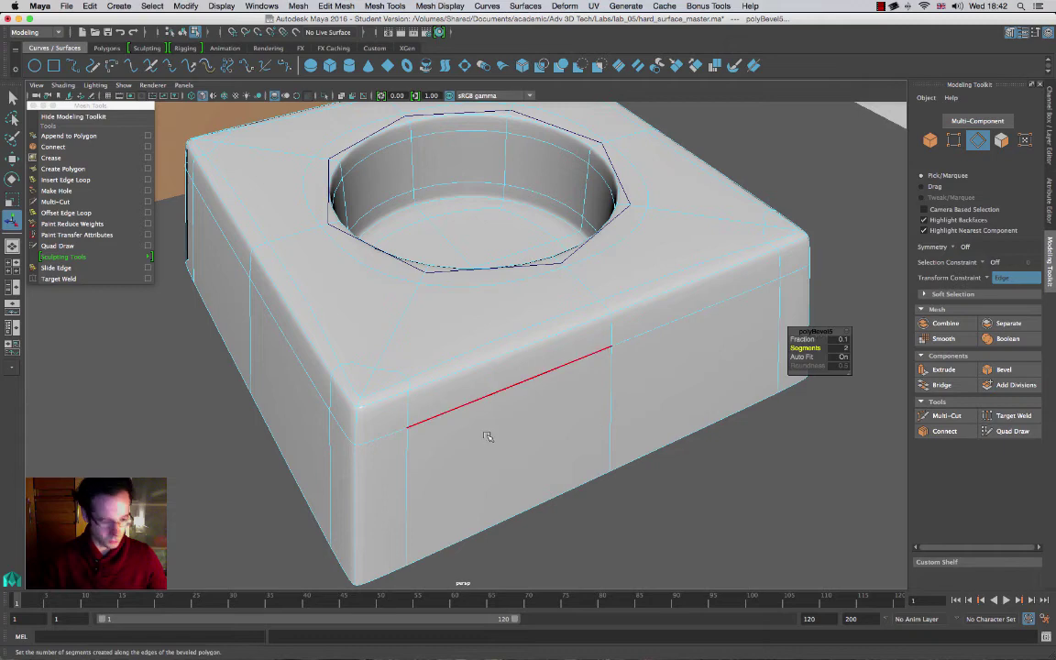
key(1)
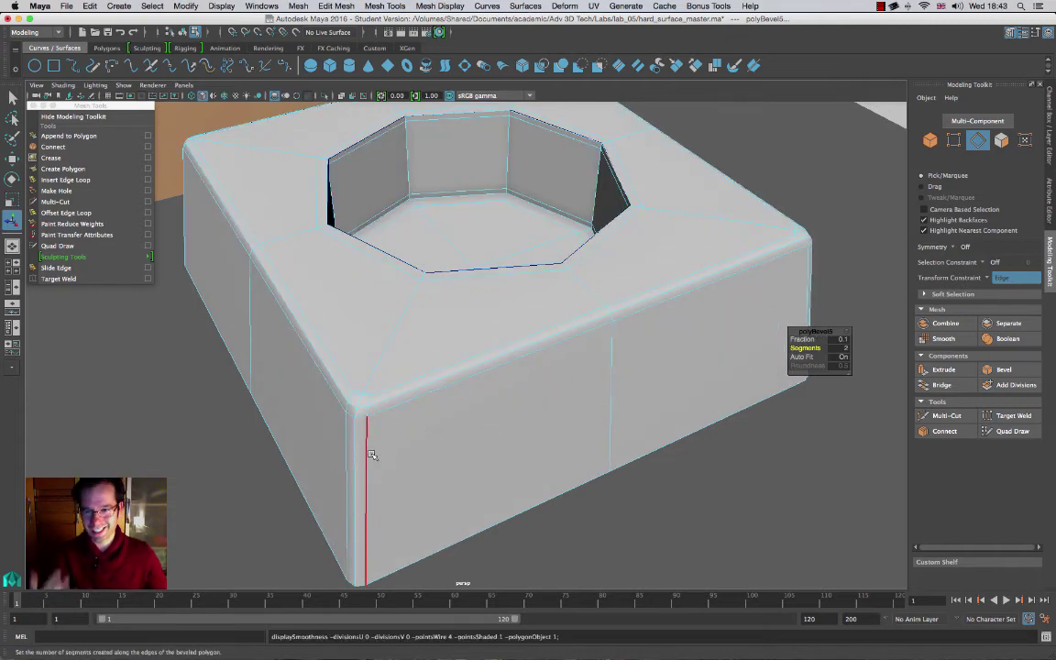
Step: Examine the extra vertices and short edges that the bevel left at one corner of the top face
alt+drag(375, 423, 415, 447)
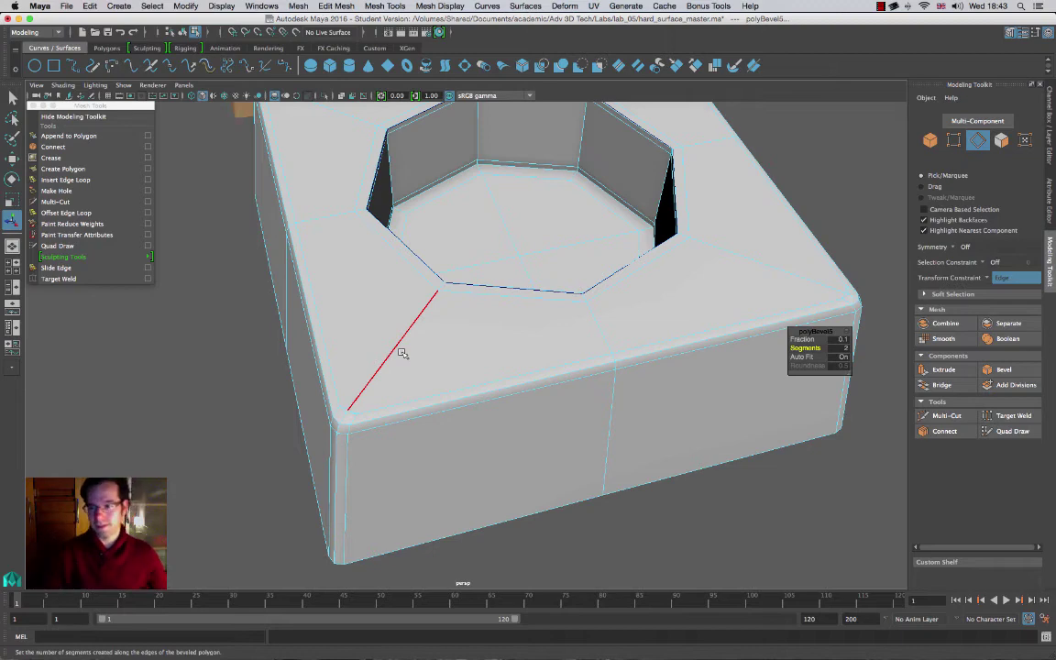
click(953, 140)
alt+middle_drag(433, 428, 503, 372)
scroll(484, 358, up, 2)
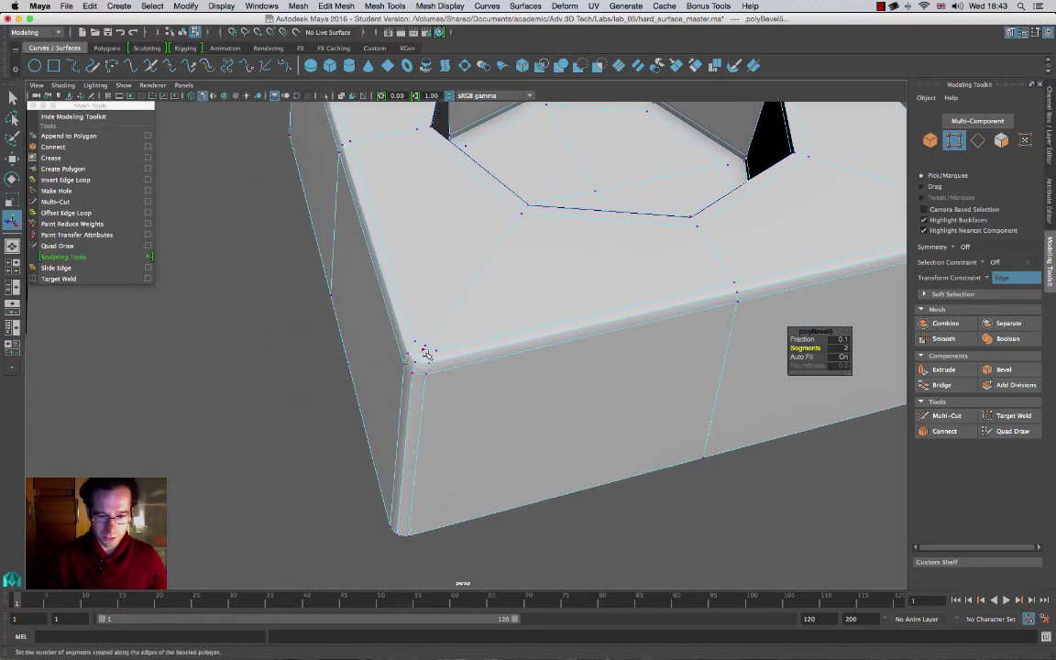
alt+right_drag(447, 373, 514, 397)
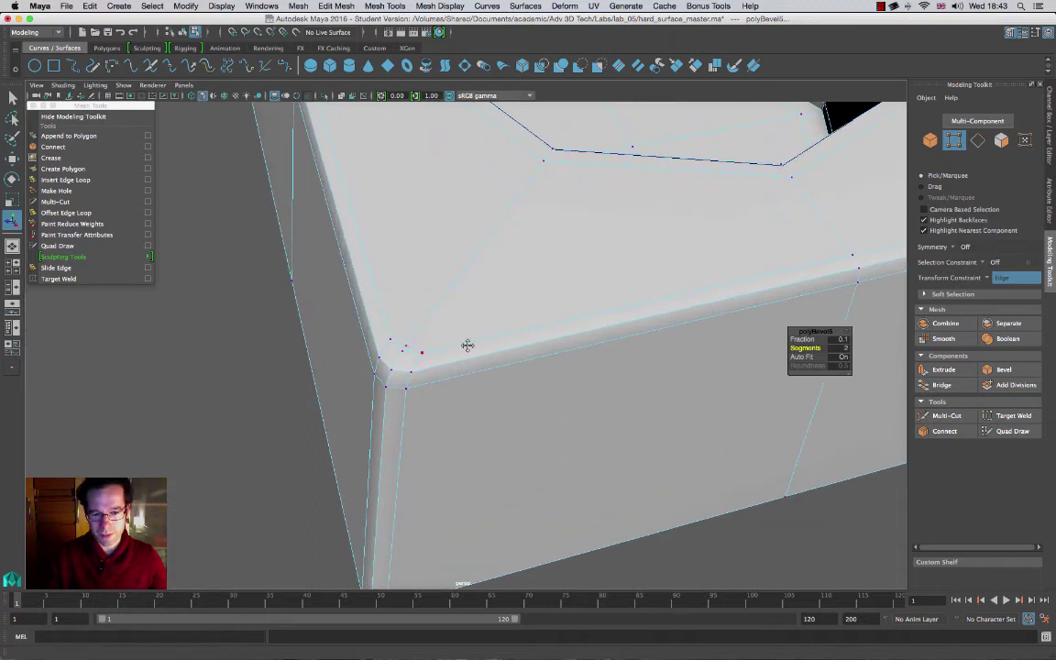
alt+right_drag(467, 347, 426, 377)
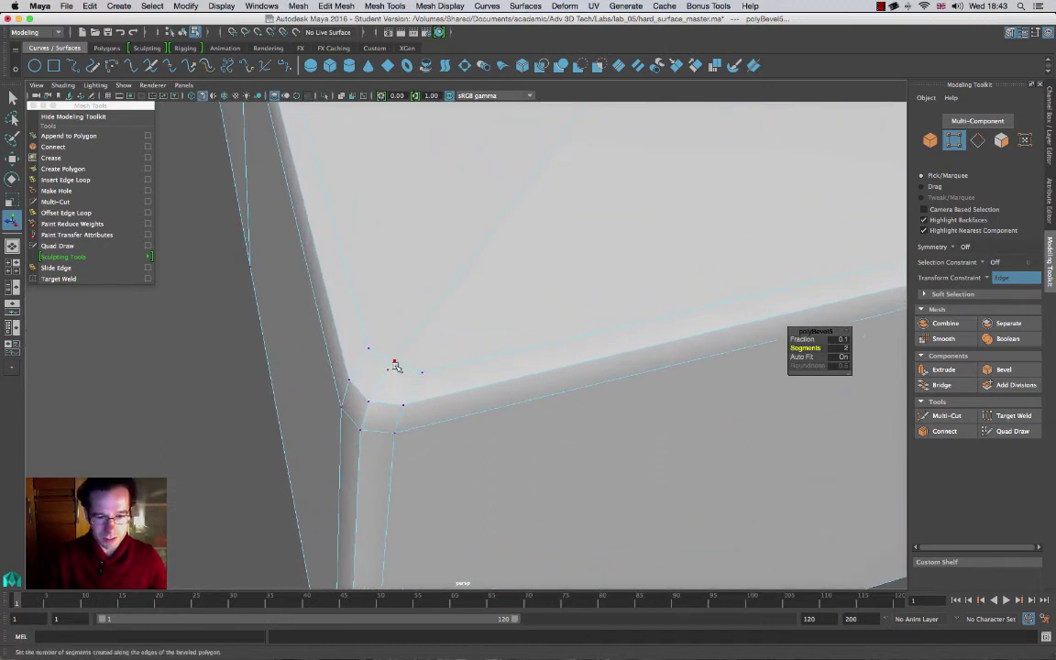
click(978, 139)
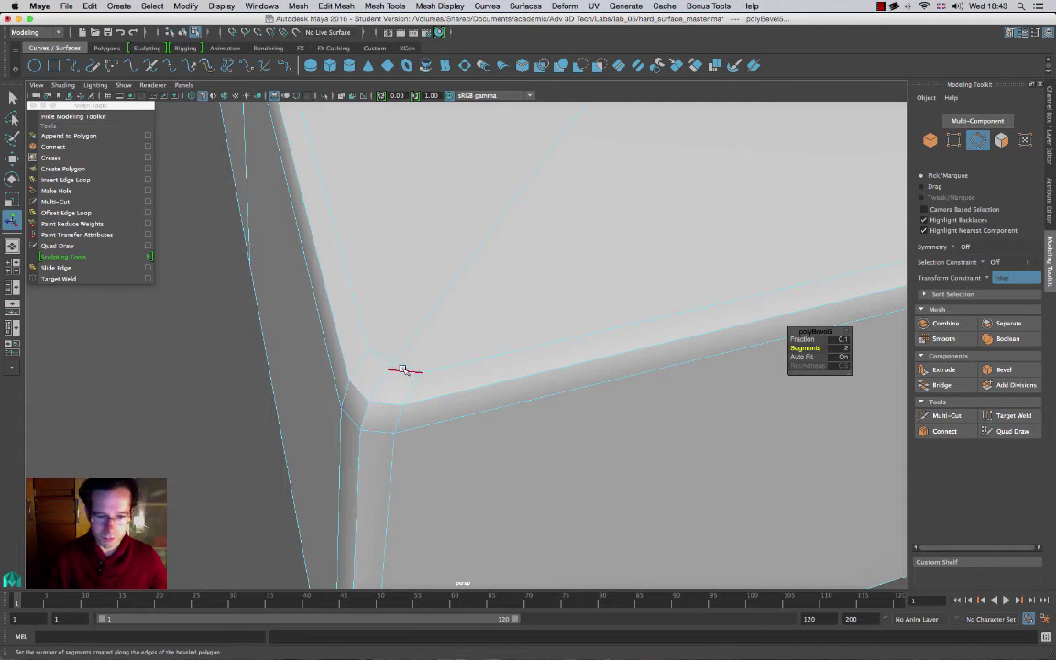
click(415, 372)
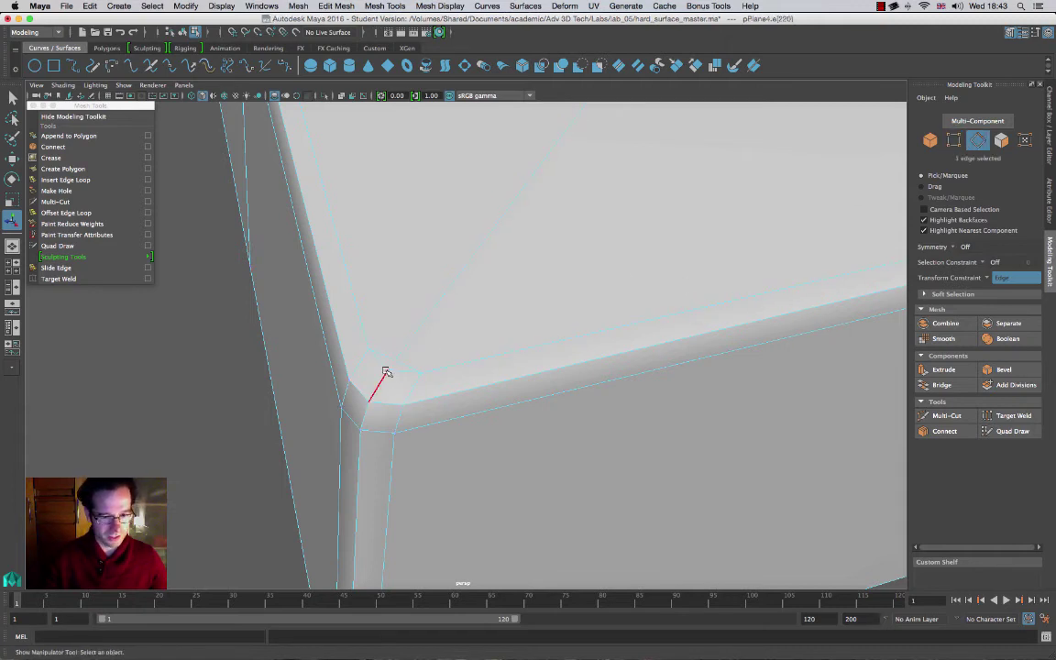
Step: Try to weld the extra vertex at the top face's corner onto the neighbouring vertex with Target Weld, and undo the weld
key(F9)
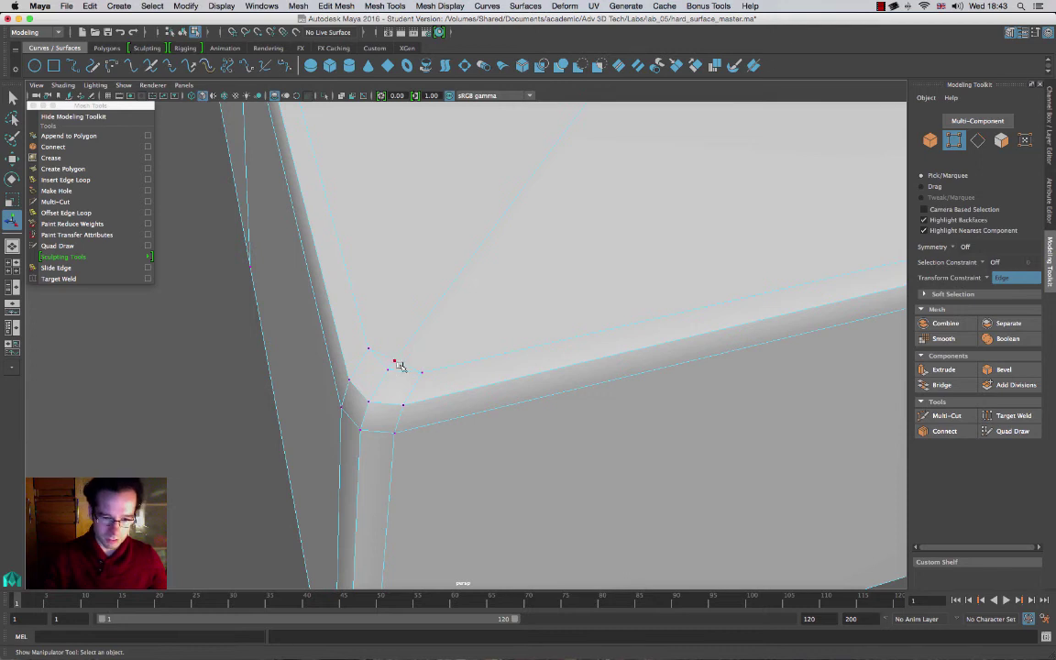
click(395, 362)
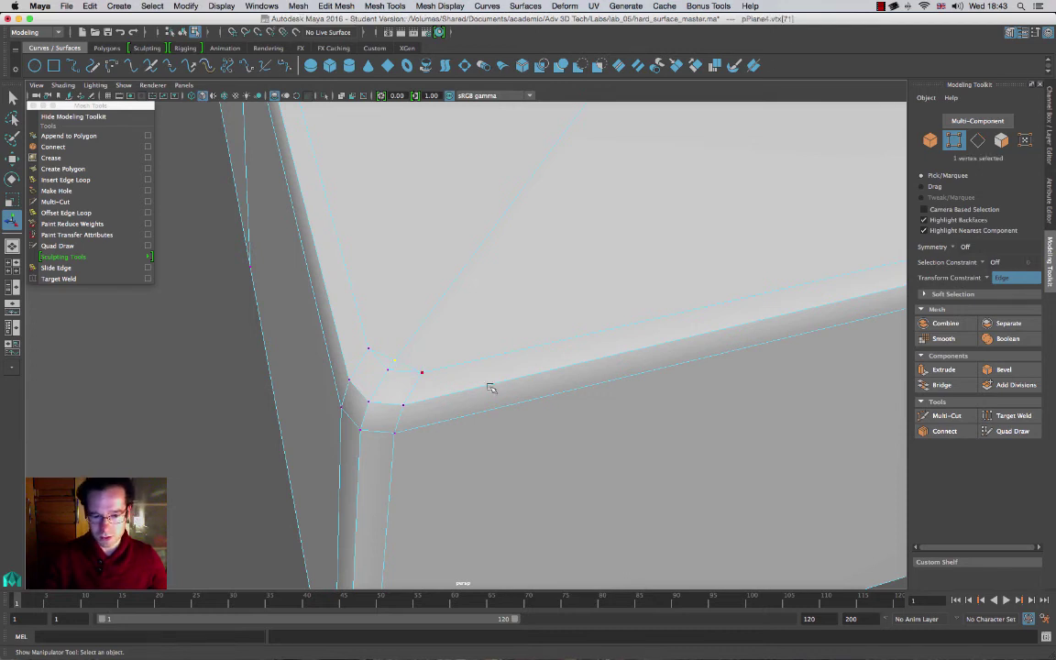
click(1011, 416)
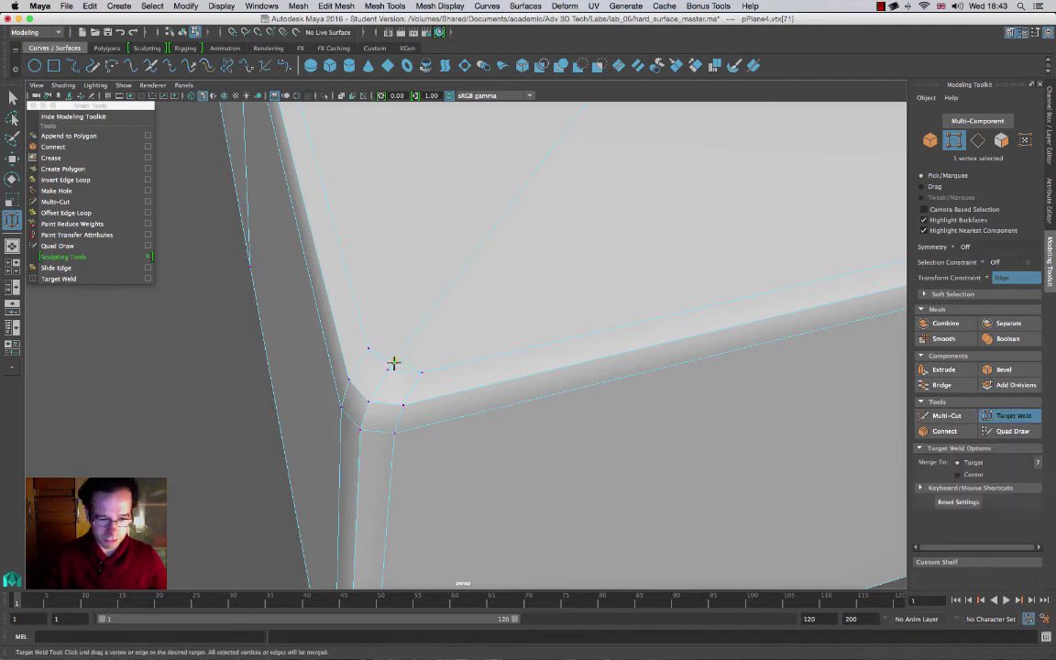
drag(395, 361, 387, 368)
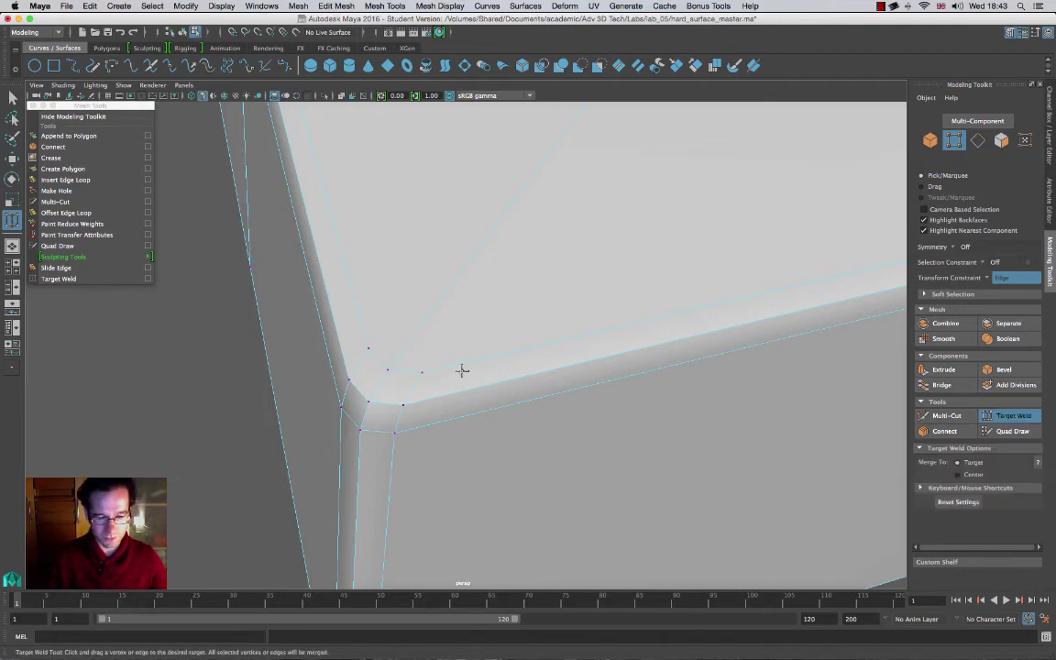
scroll(648, 321, down, 5)
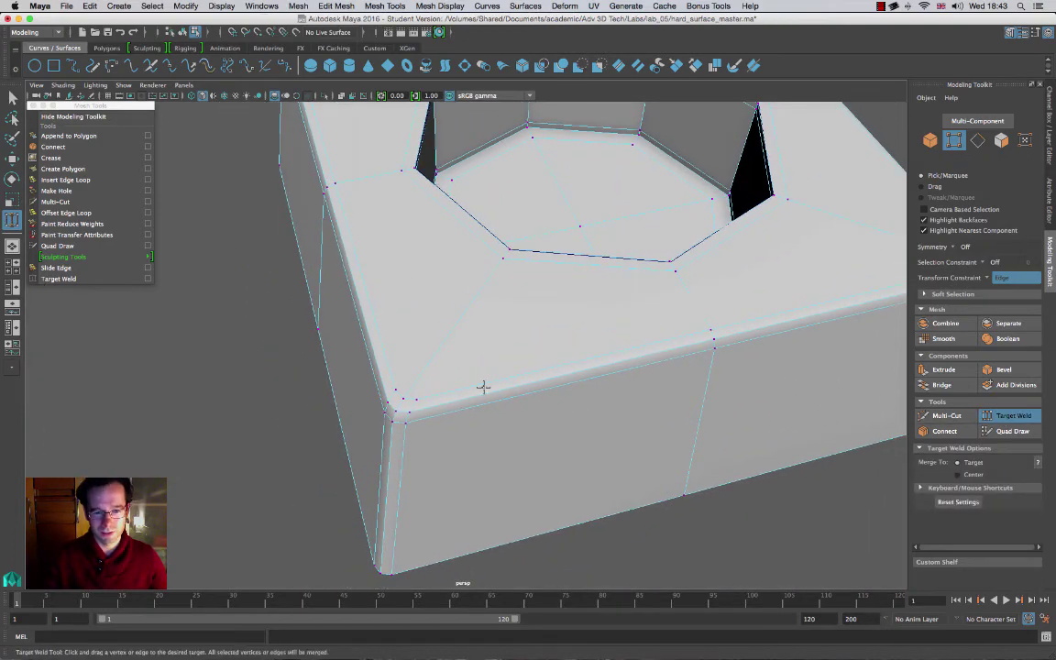
drag(450, 379, 450, 391)
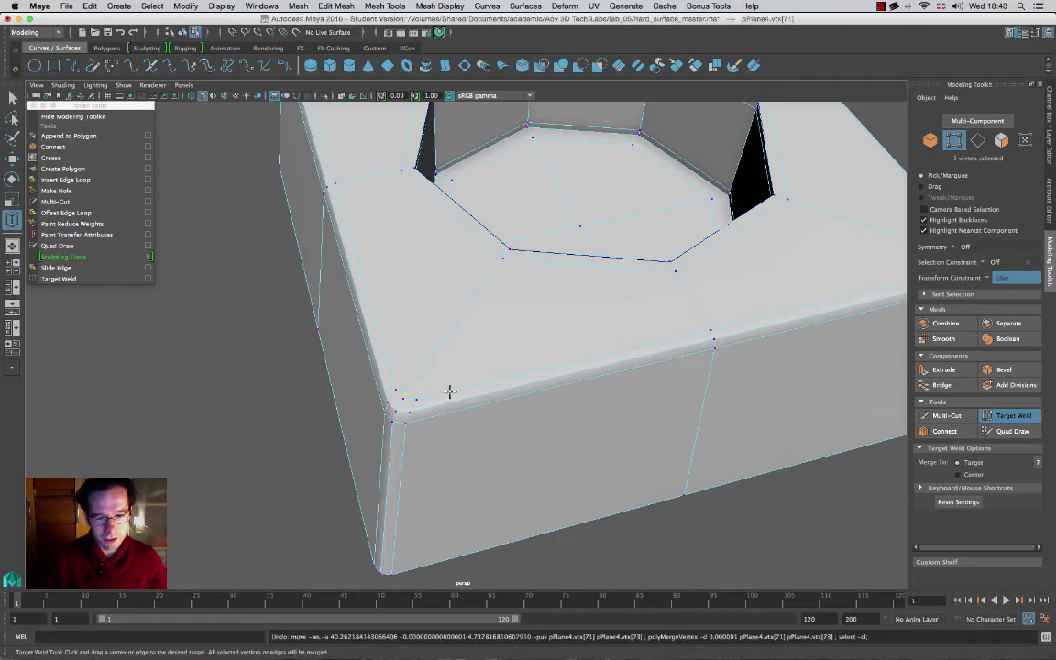
Step: Slide the extra corner vertex along its edge away from the corner to about X 40.64, Z 4.25
scroll(538, 443, up, 5)
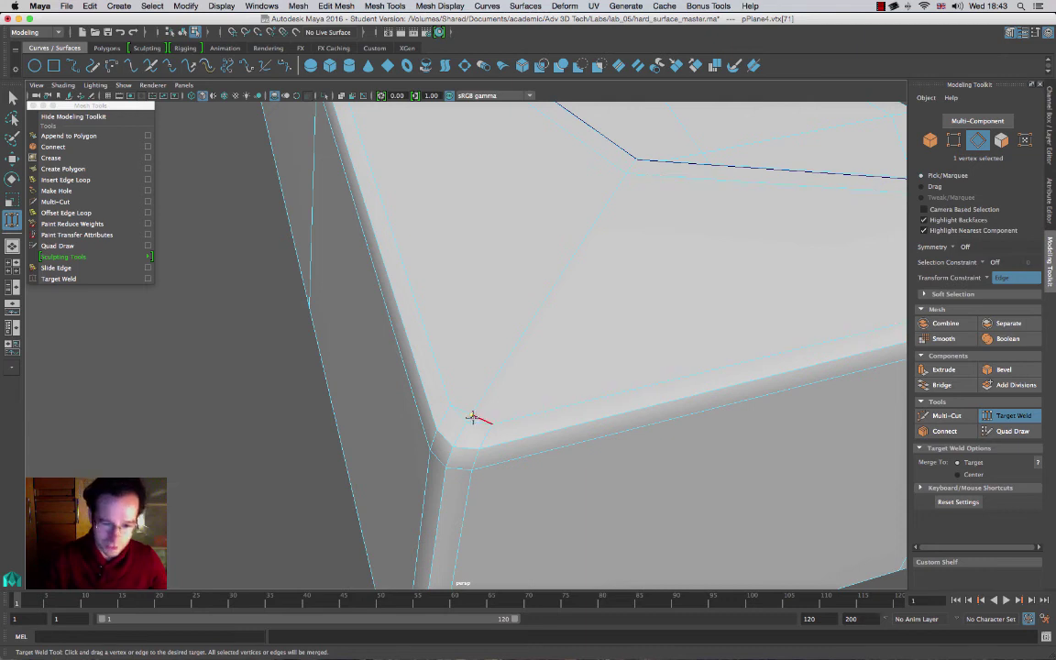
click(709, 286)
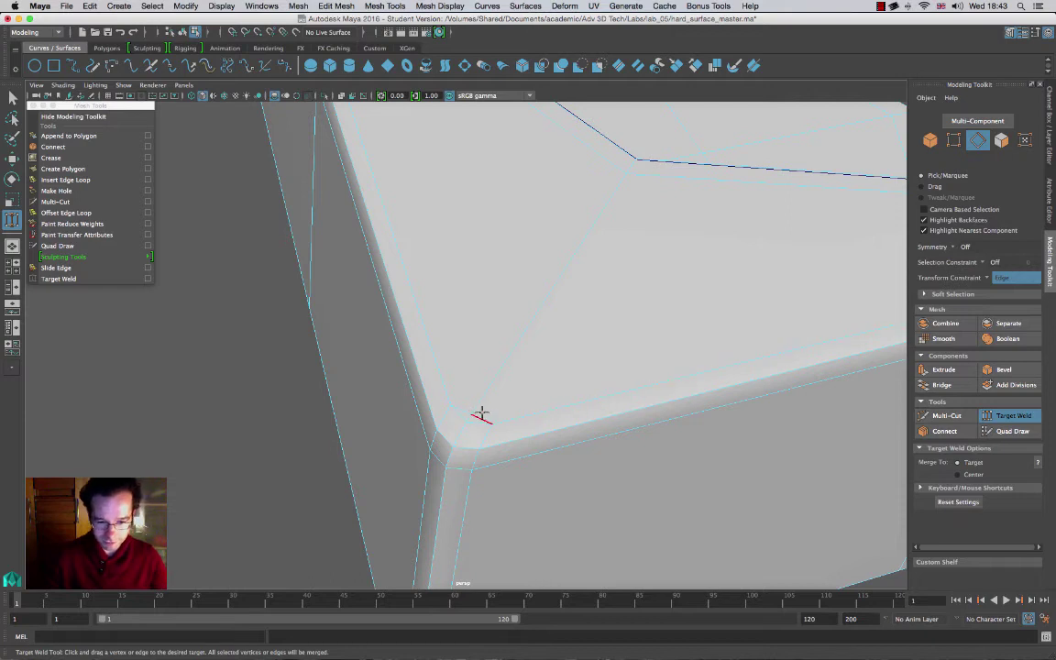
key(w)
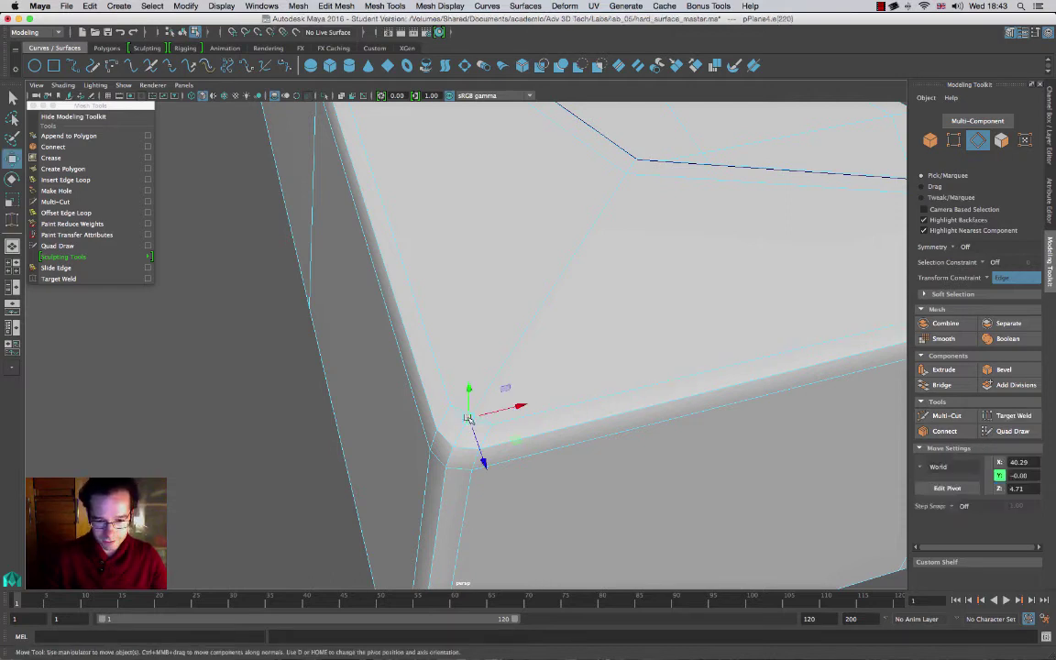
key(F9)
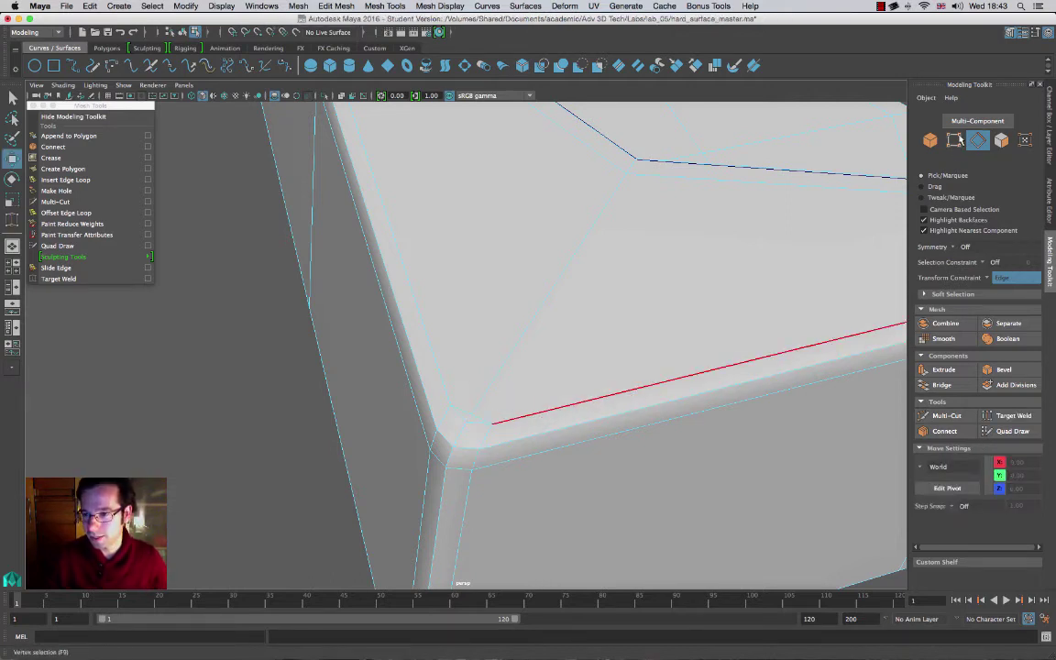
click(469, 417)
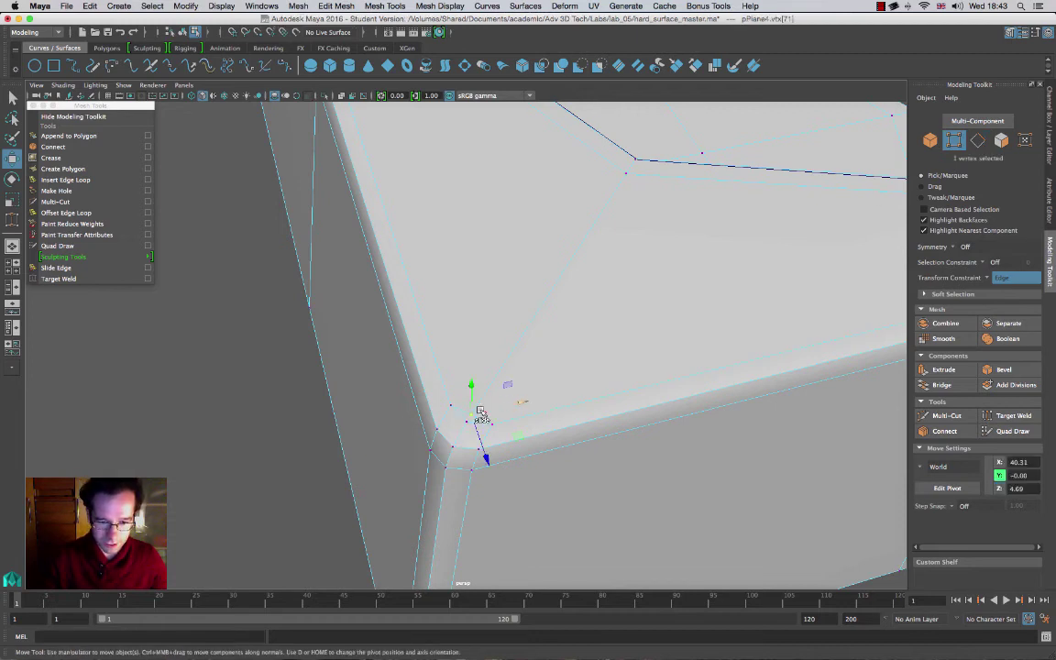
drag(480, 410, 486, 386)
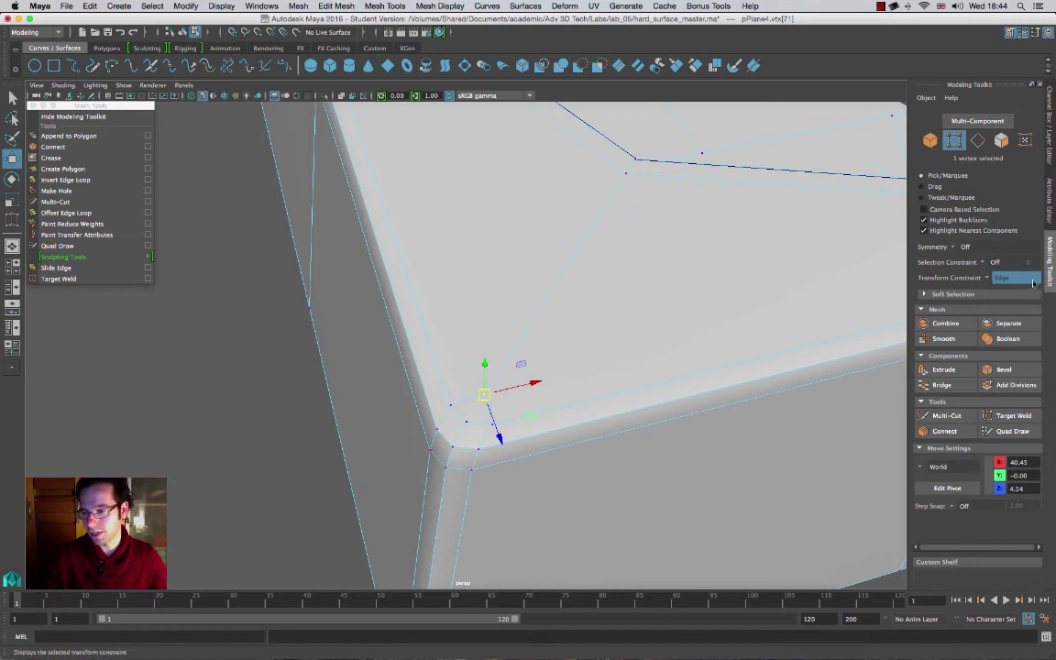
drag(490, 389, 513, 354)
Step: Preview the grey box smoothed to examine its corners and round hole with the vertex moved inward
key(3)
alt+right_drag(587, 330, 441, 292)
alt+right_drag(674, 312, 580, 306)
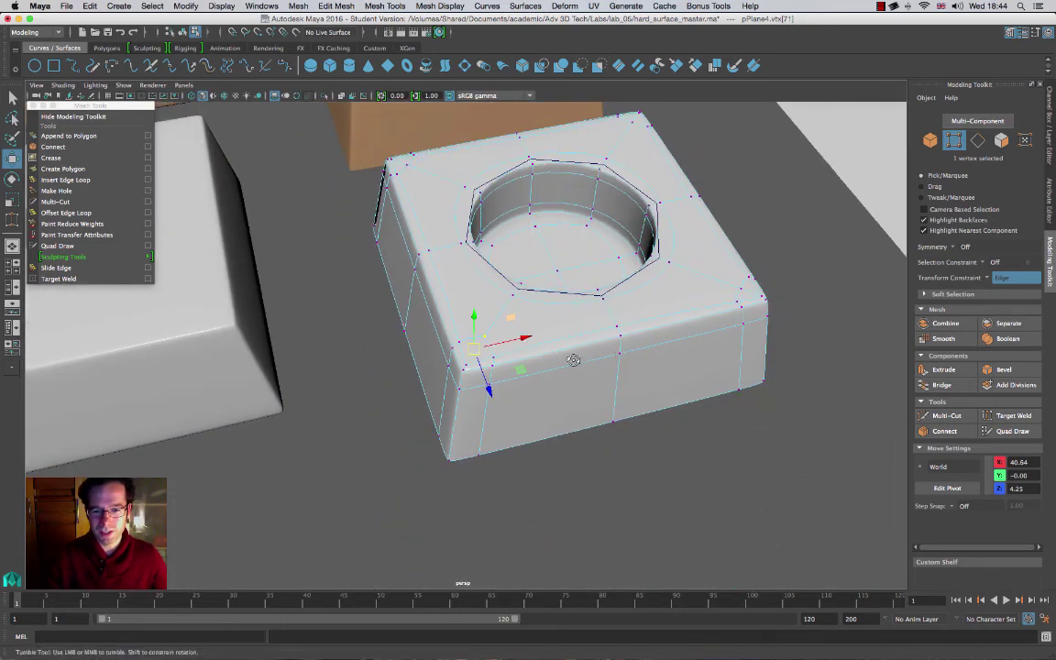
mouse_move(573, 361)
alt+mouse_down()
mouse_move(531, 316)
mouse_move(573, 349)
alt+mouse_up()
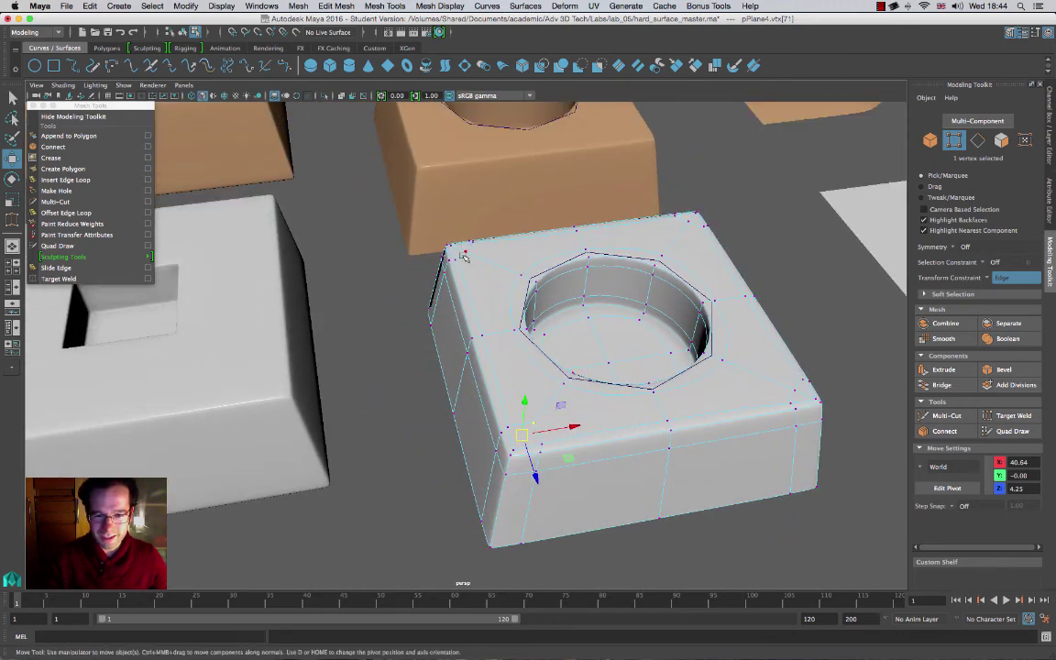
alt+drag(792, 331, 604, 517)
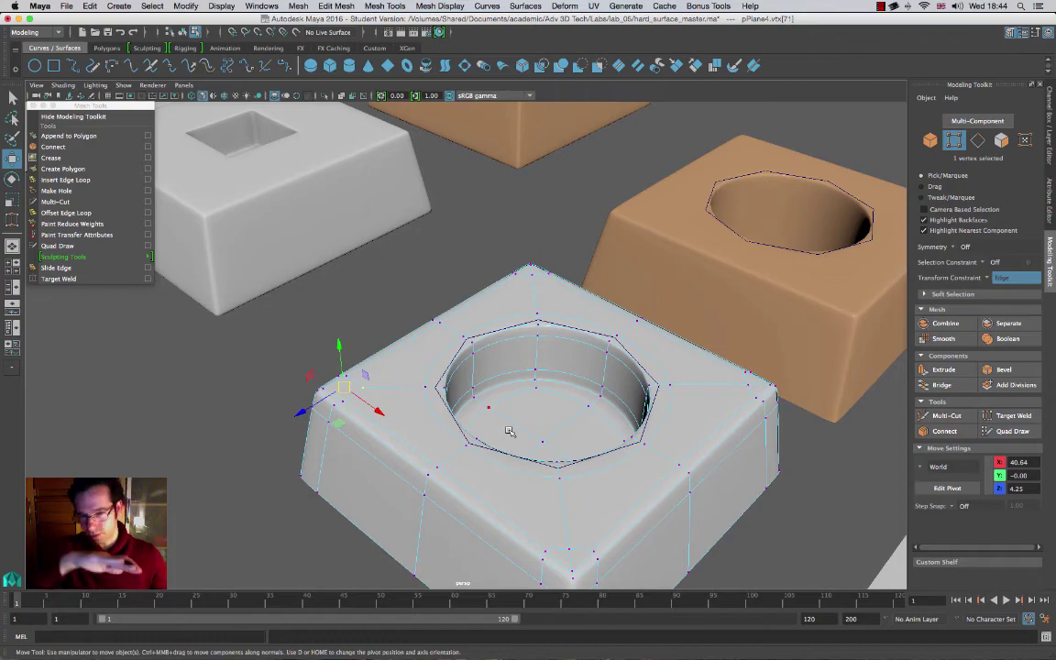
alt+drag(555, 490, 473, 345)
Step: Leave vertex editing for object mode and examine the smoothed hole's roundness and the box's edges from the side and above
right_click(473, 343)
right_drag(502, 359, 524, 329)
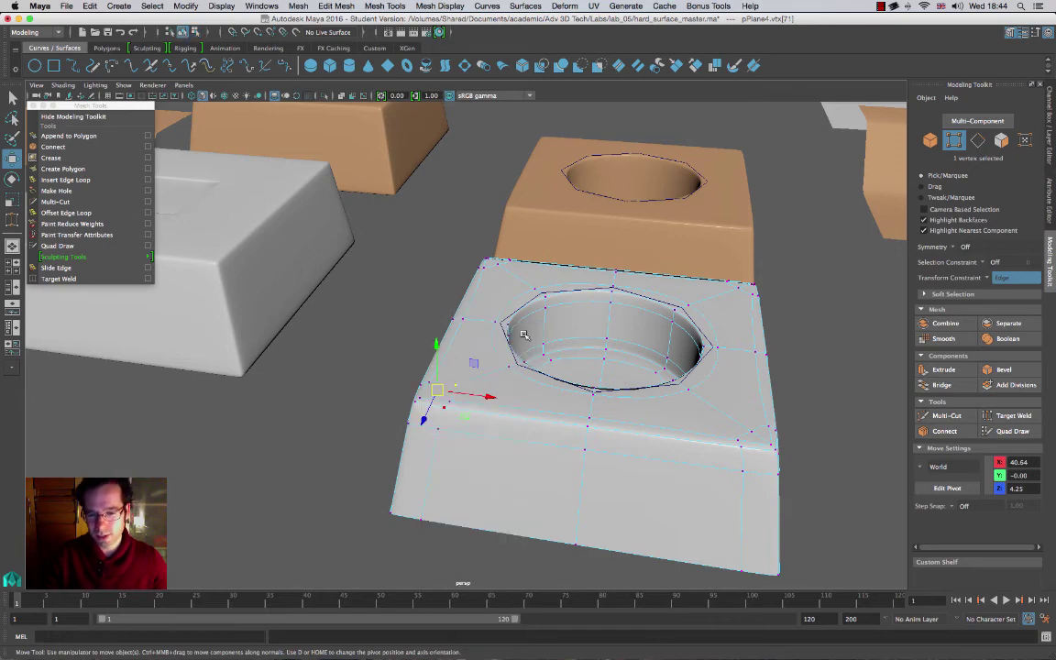
alt+drag(586, 467, 634, 464)
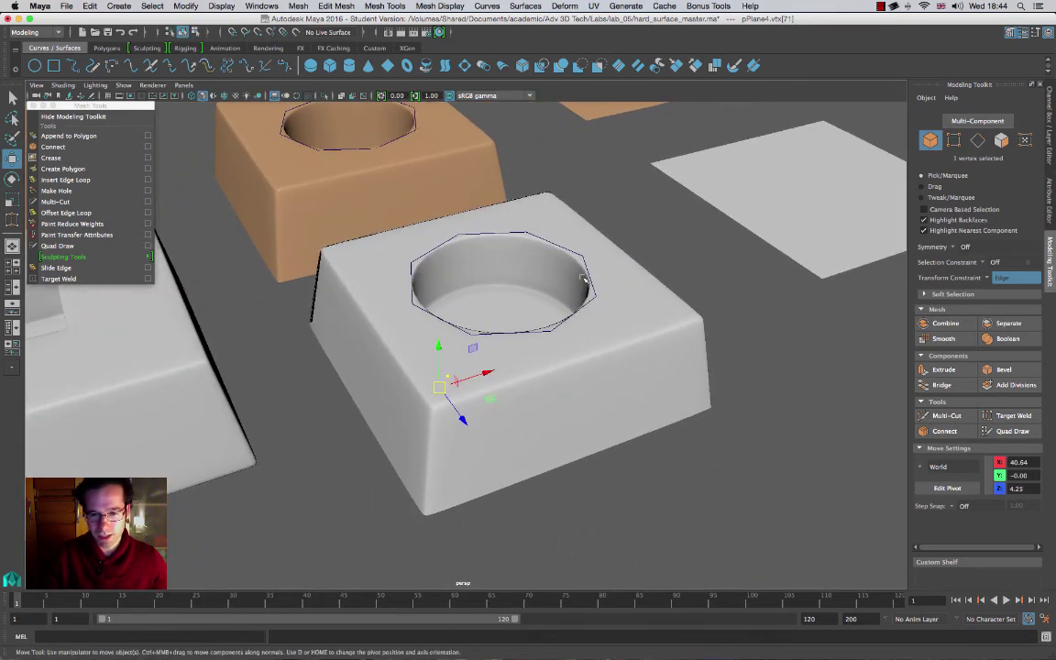
right_drag(594, 341, 654, 330)
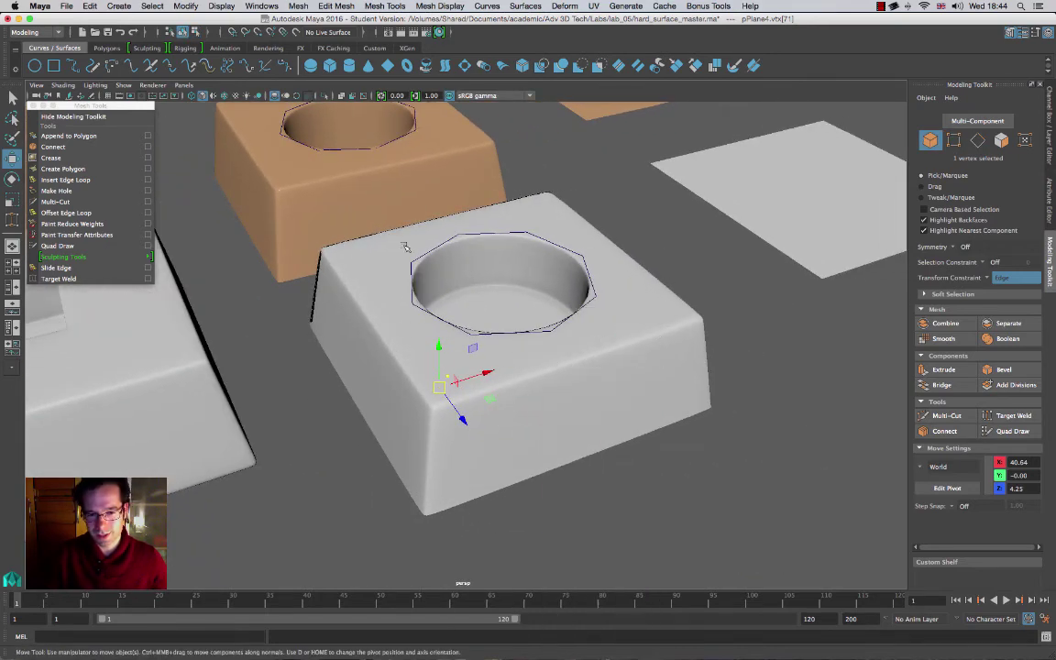
alt+drag(680, 415, 633, 412)
alt+drag(489, 249, 520, 260)
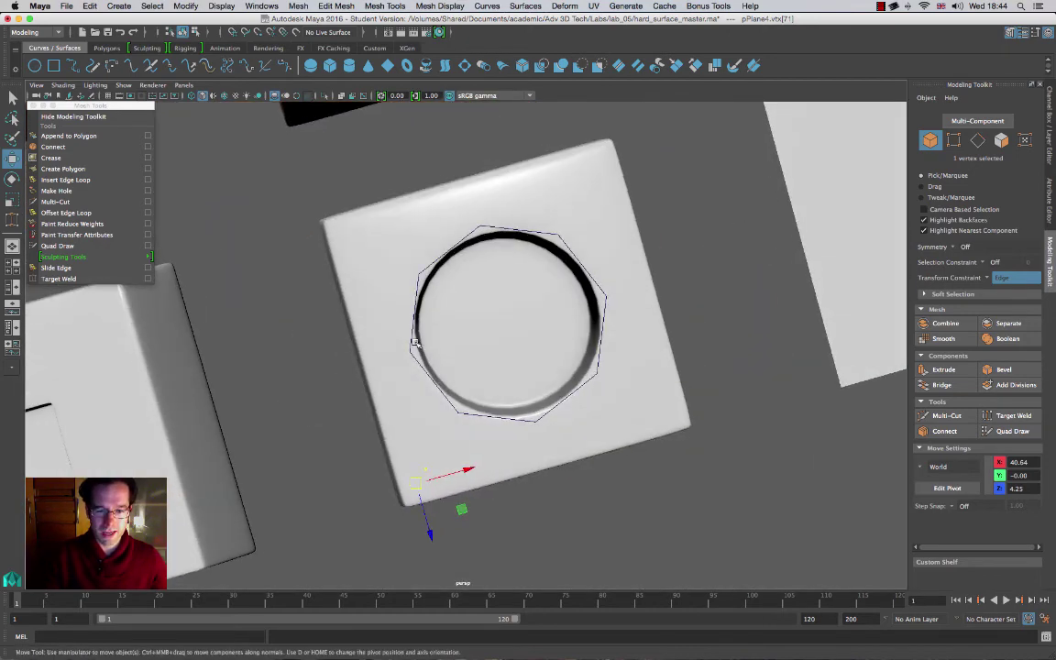
alt+drag(496, 422, 516, 264)
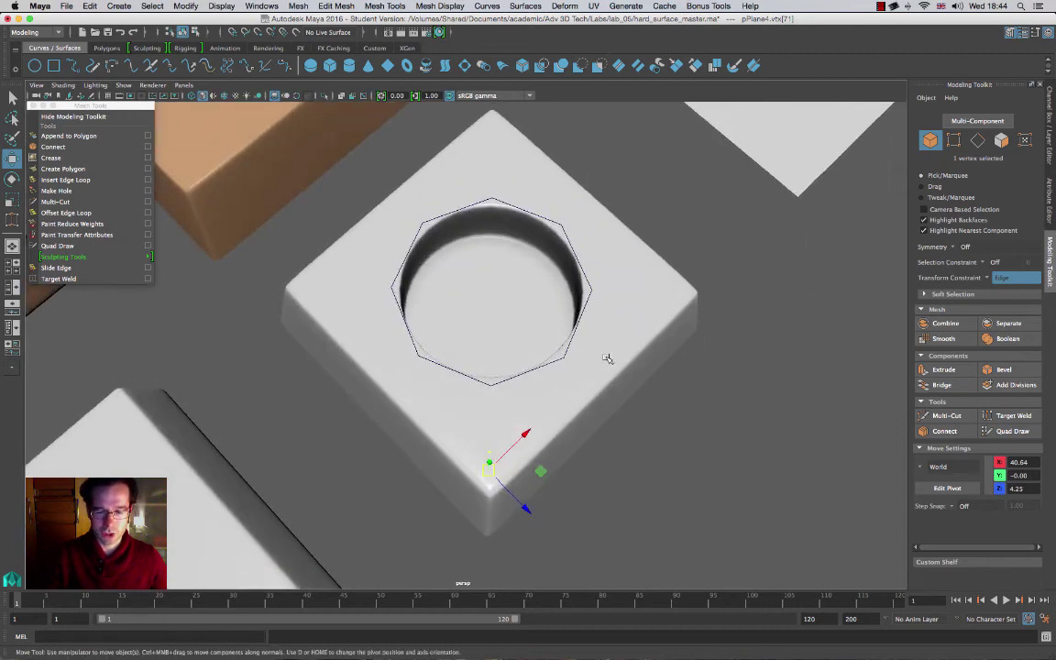
alt+drag(607, 358, 443, 359)
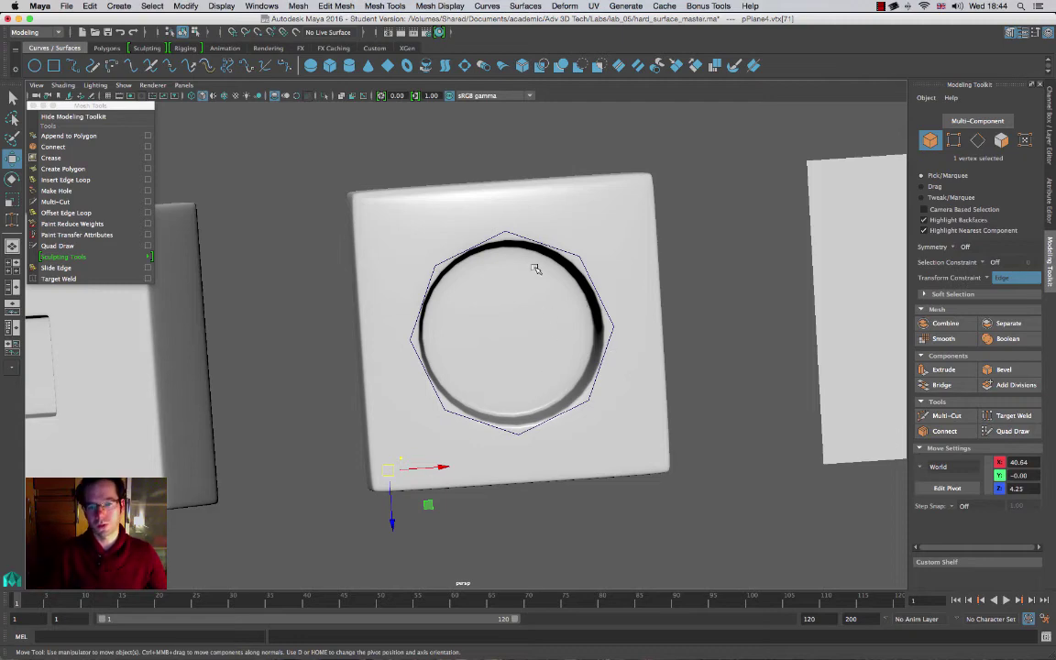
alt+right_drag(644, 430, 474, 342)
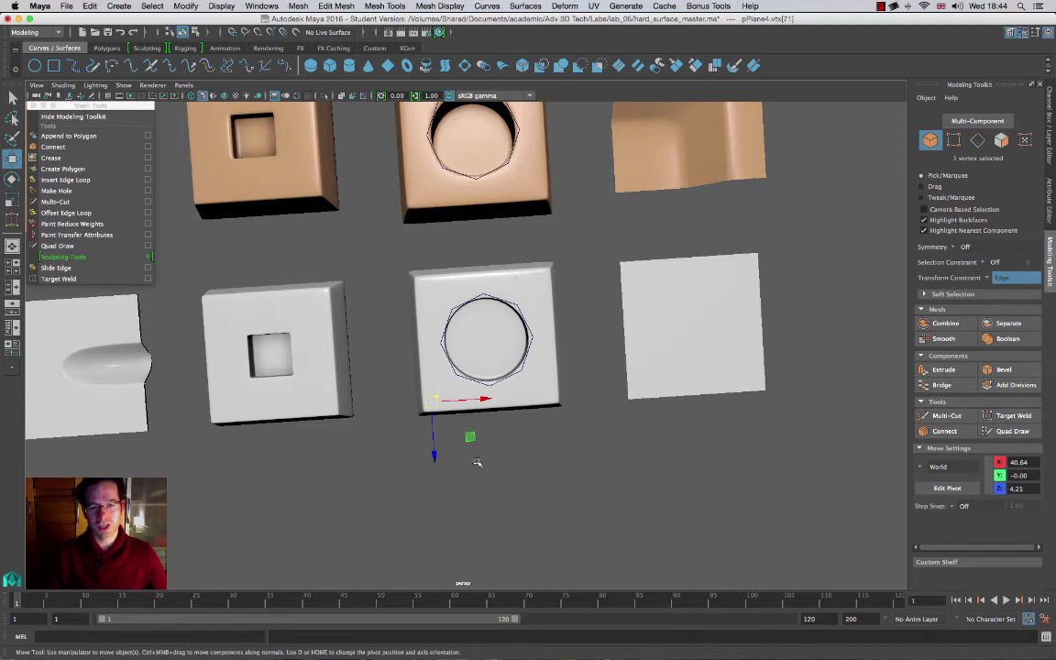
Step: Duplicate the round-hole box about 9.89 units along Z, repeat the duplication with the same offset, and undo the repeat and the move
drag(433, 448, 441, 507)
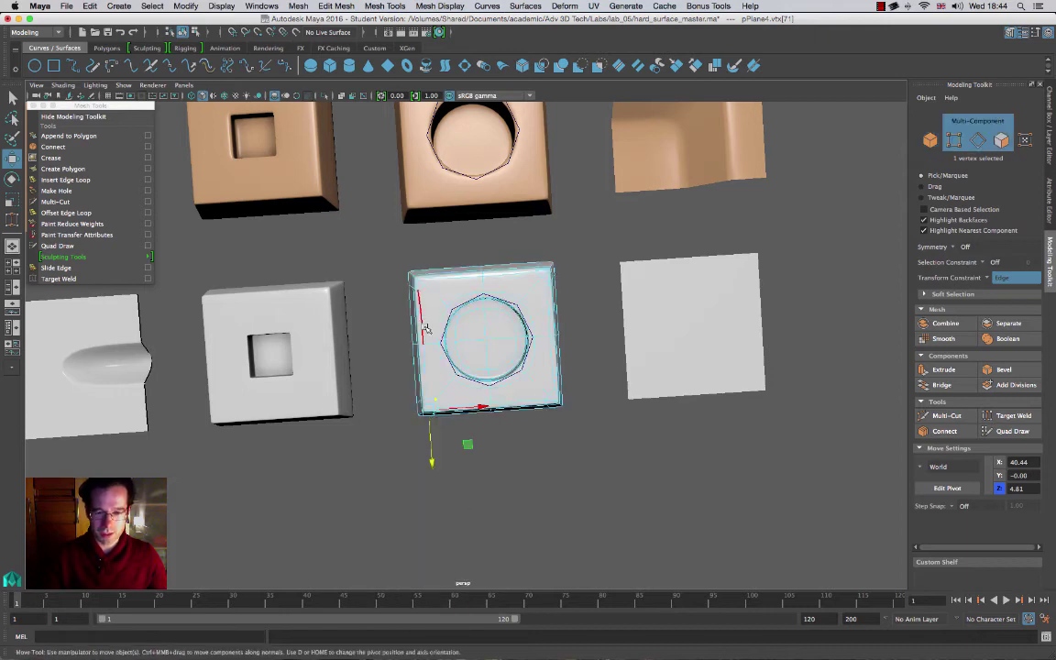
right_drag(426, 318, 471, 306)
click(452, 296)
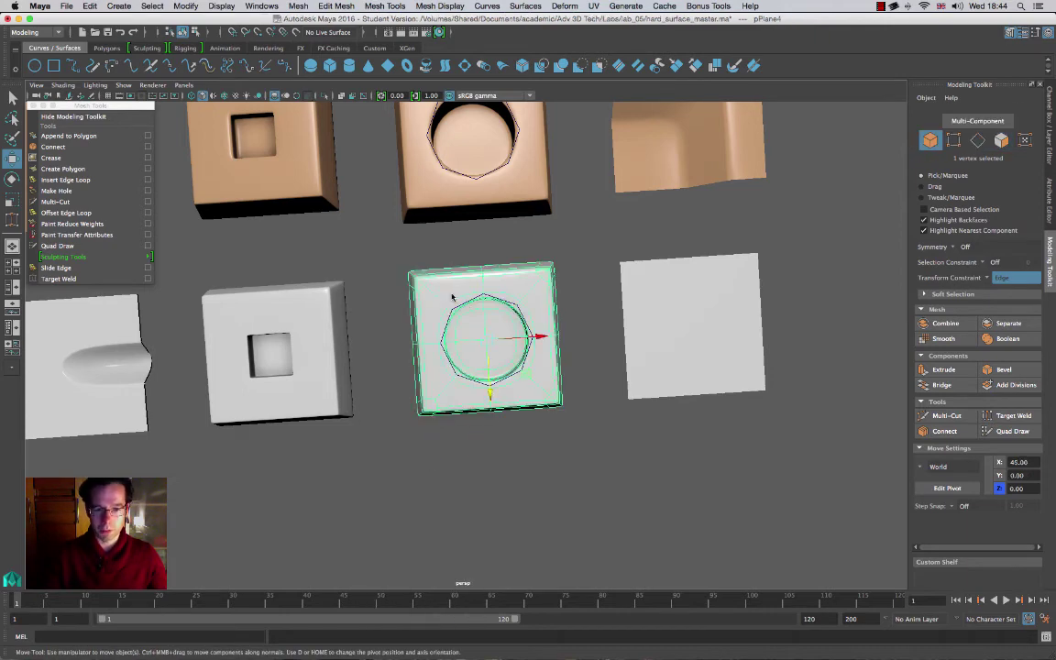
key(ctrl+d)
drag(489, 387, 499, 529)
key(shift+d)
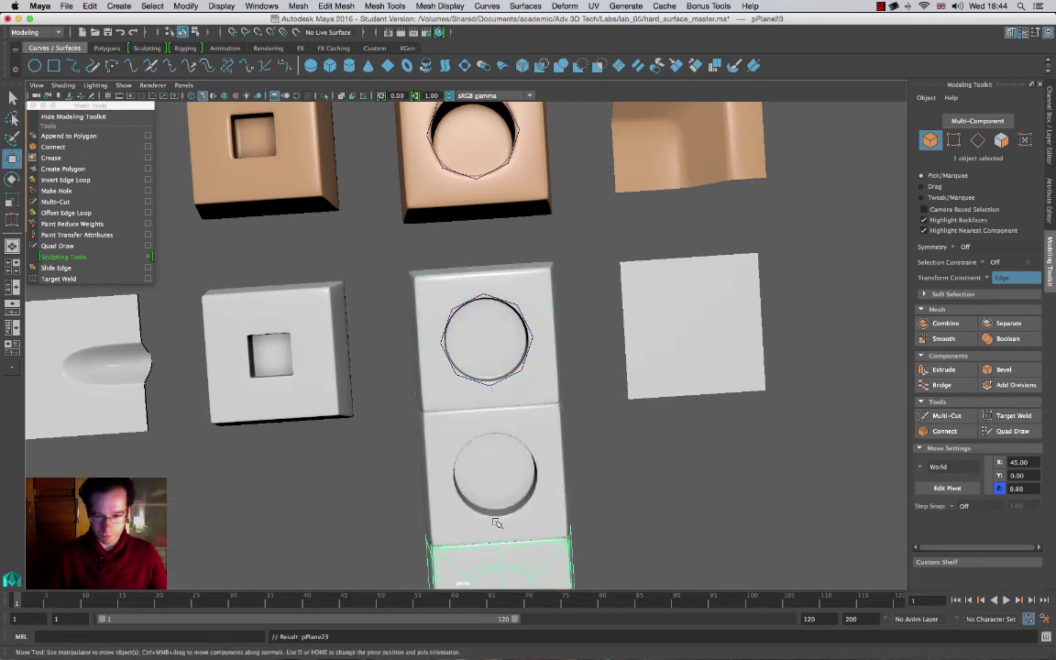
alt+middle_drag(562, 427, 549, 203)
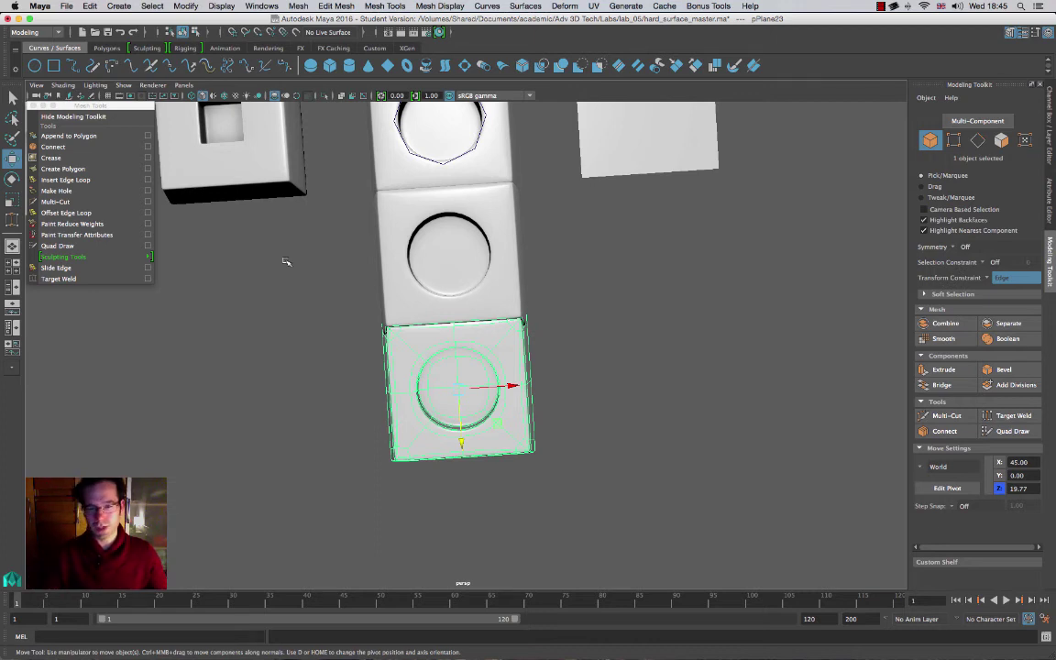
alt+right_drag(603, 261, 453, 208)
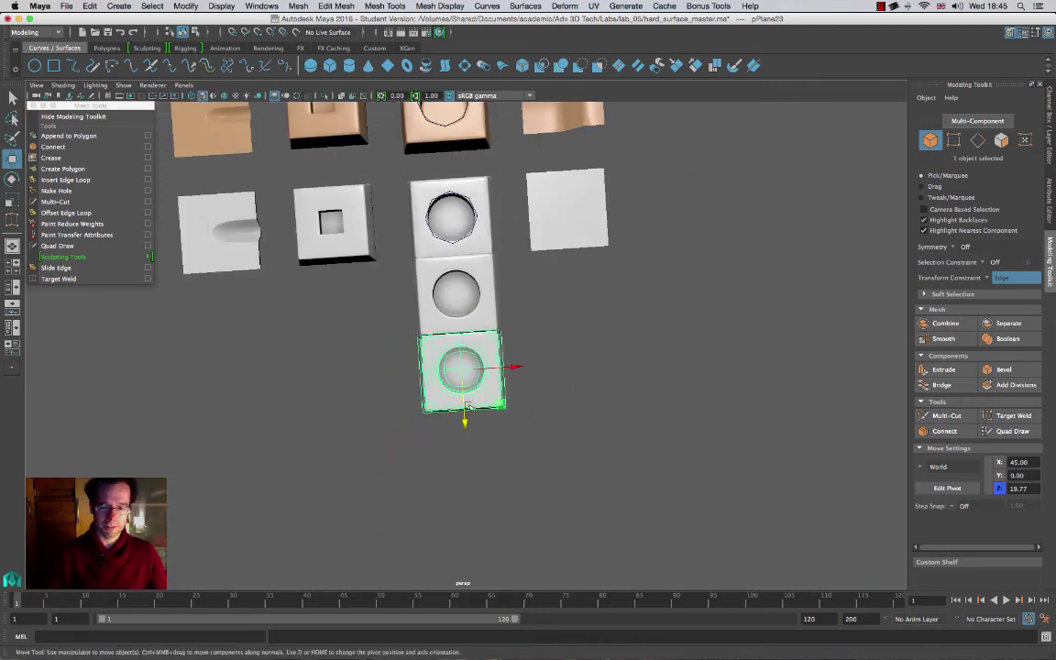
key(ctrl+z)
key(ctrl+z)
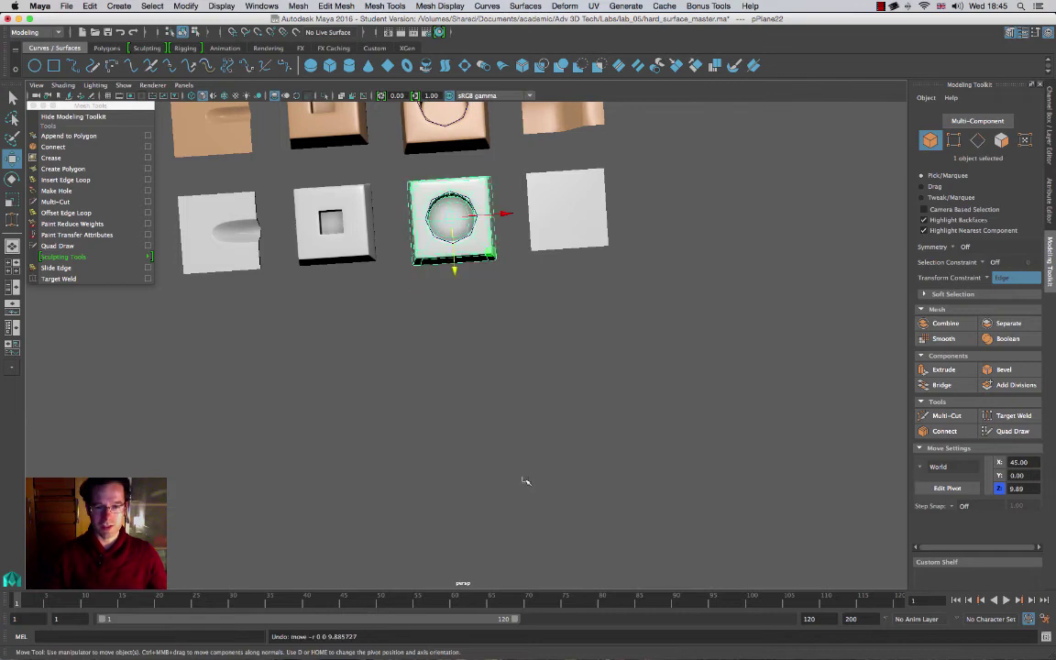
Step: Select the flat grey plane beside the finished box, and examine the mesh layout of the recessed orange reference behind it
alt+drag(631, 328, 660, 283)
alt+drag(606, 330, 482, 354)
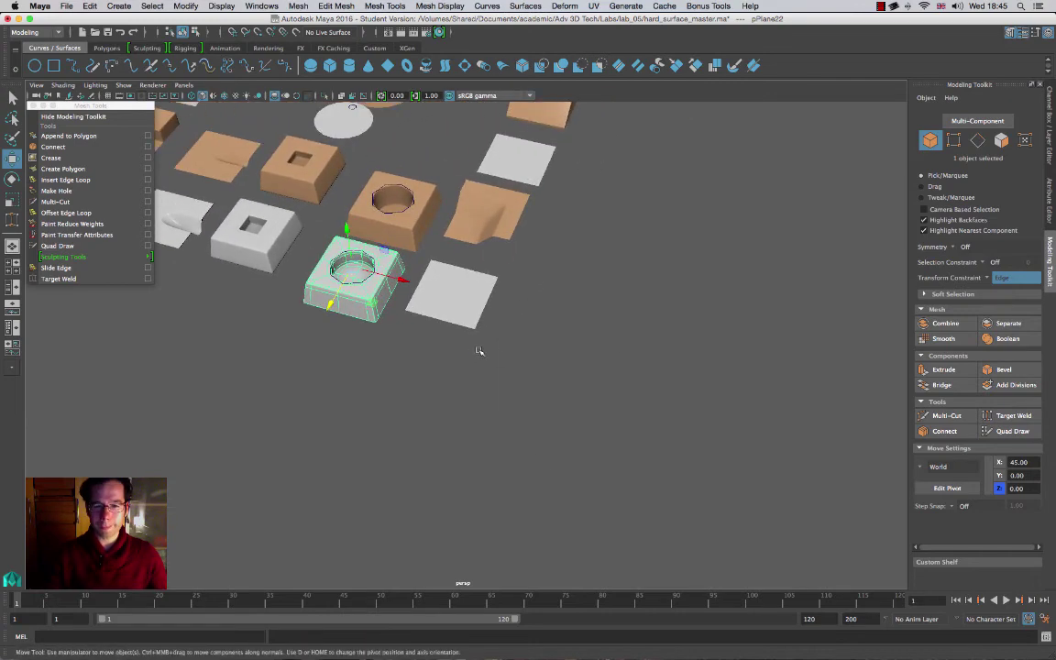
alt+right_drag(481, 353, 559, 335)
click(407, 246)
alt+drag(407, 246, 339, 222)
alt+middle_drag(491, 312, 632, 325)
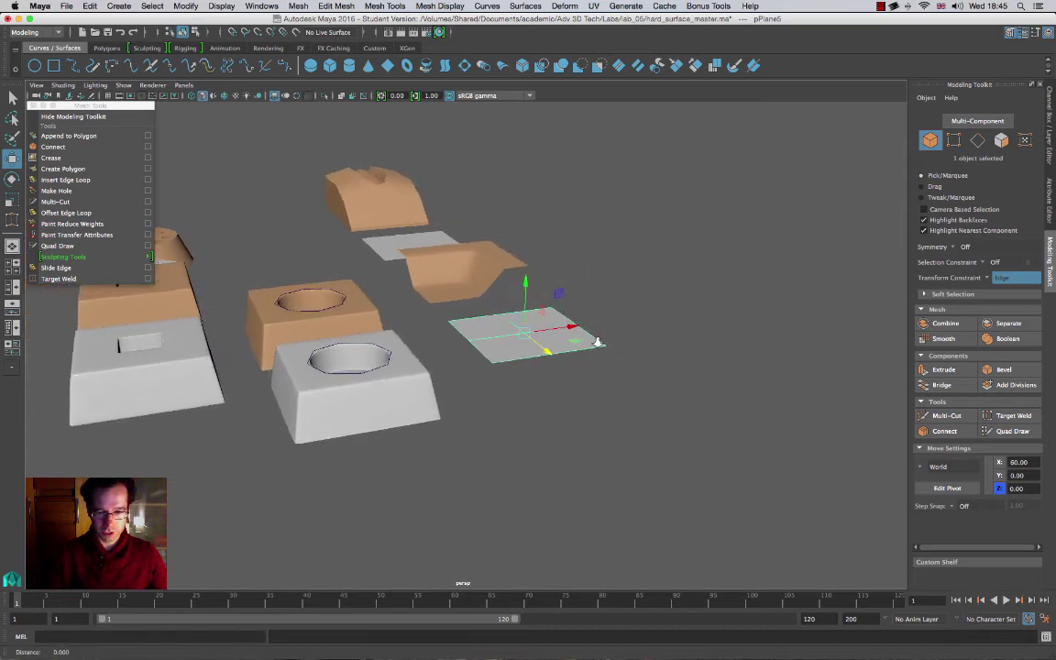
alt+right_drag(597, 342, 673, 340)
alt+drag(536, 125, 563, 198)
alt+right_drag(564, 199, 458, 174)
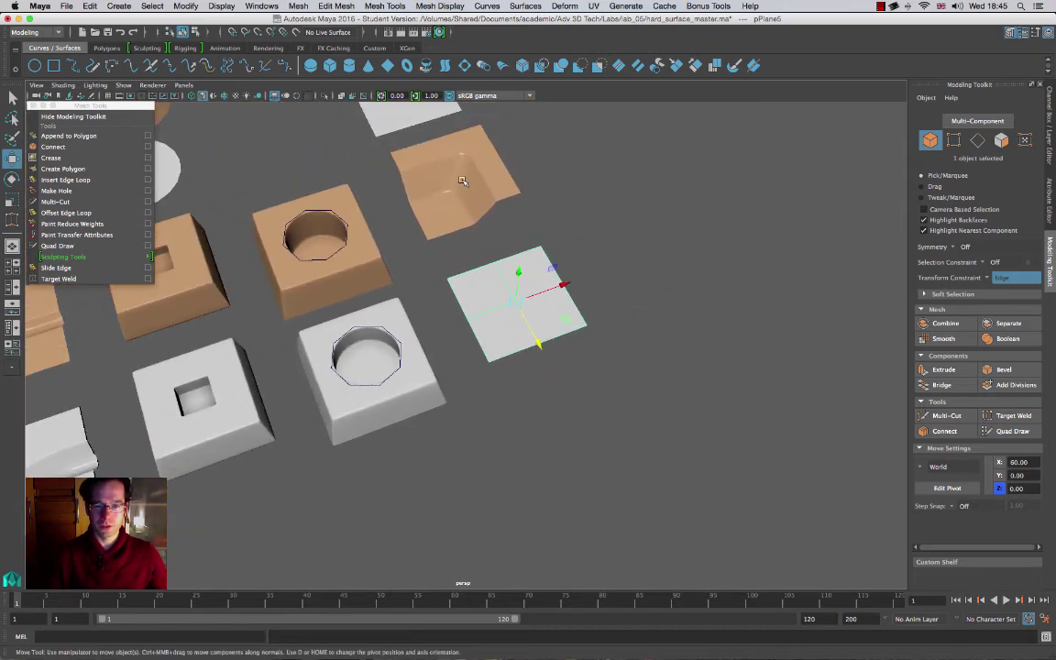
click(462, 190)
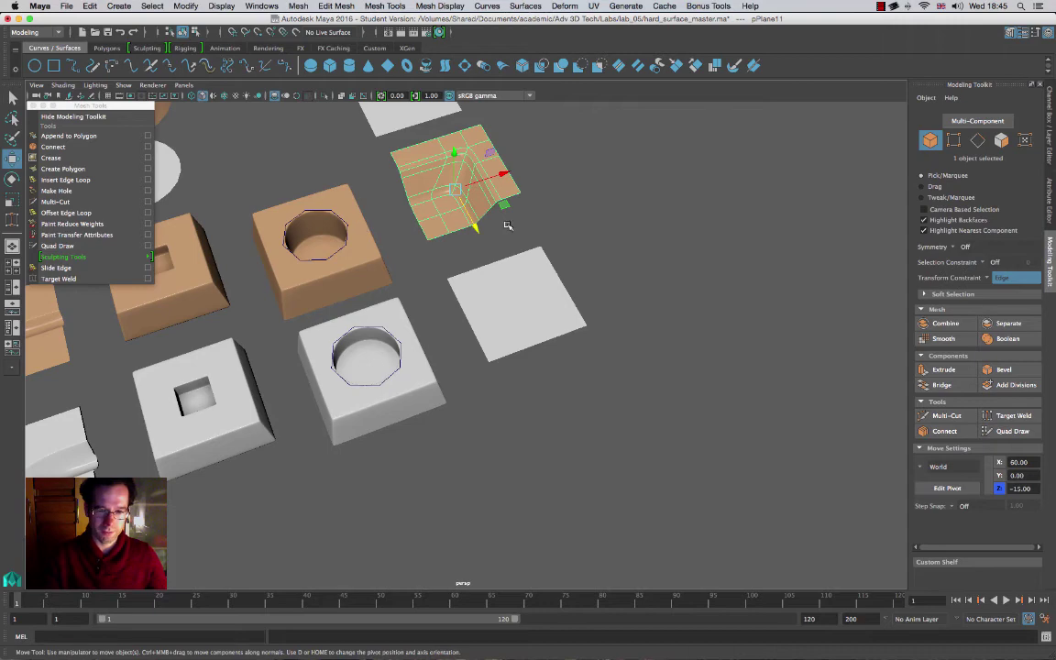
Step: Reselect the flat grey plane in front of the recessed orange reference and frame it close up for modelling
click(562, 333)
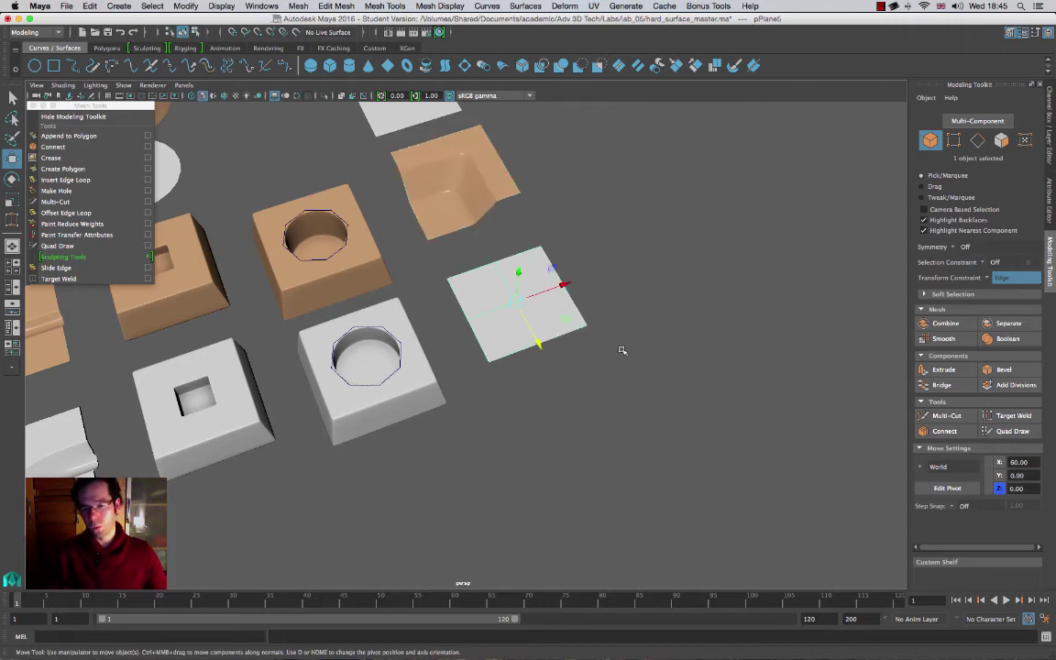
alt+drag(639, 451, 606, 433)
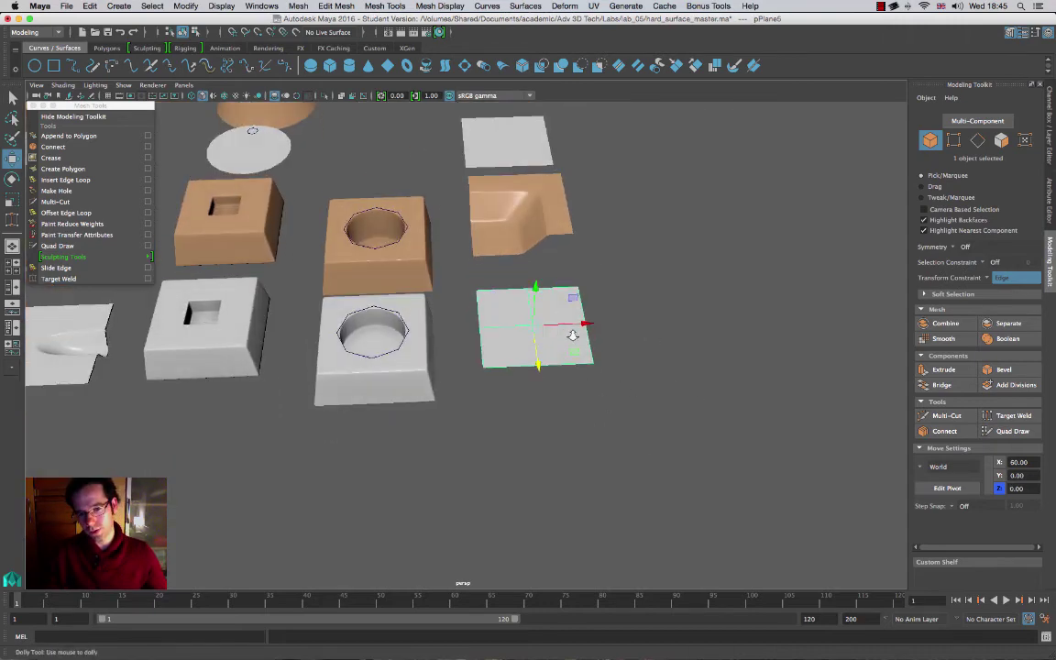
alt+right_drag(570, 334, 582, 332)
alt+middle_drag(582, 332, 469, 366)
alt+right_drag(470, 366, 489, 333)
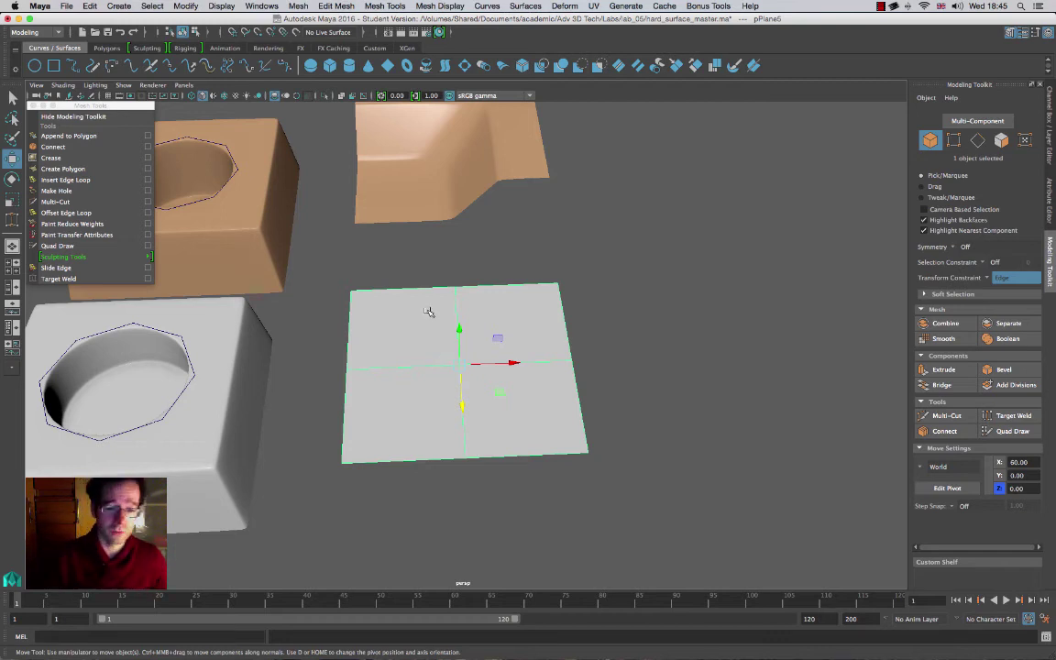
Step: Add a one-segment Connect edge across the rear half of the flat grey plane, joining its three front-to-back edges
alt+drag(445, 382, 461, 338)
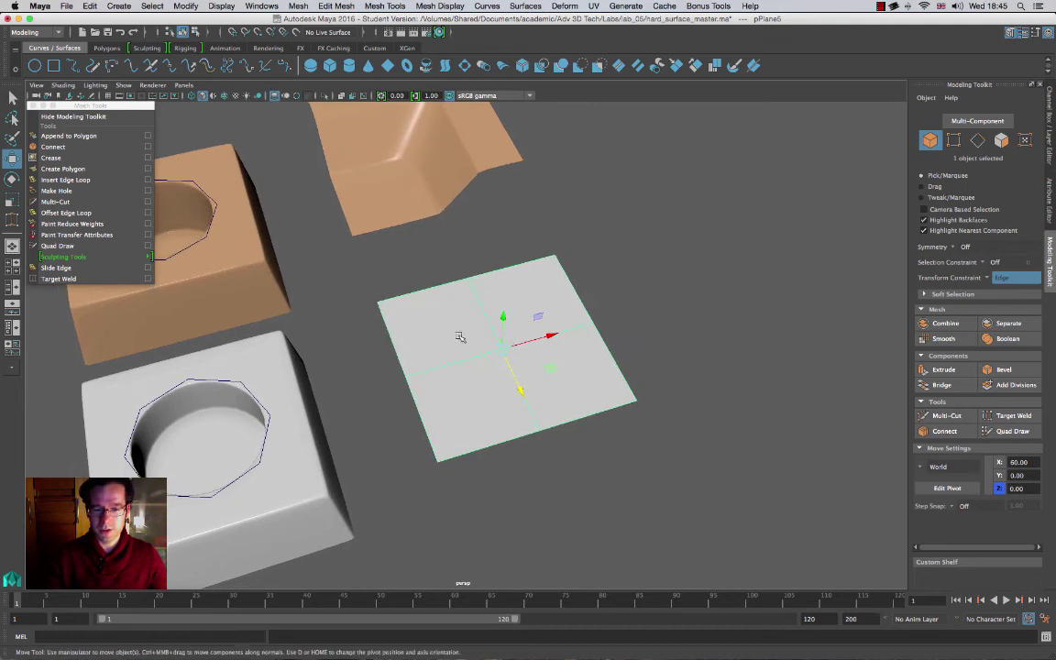
click(392, 351)
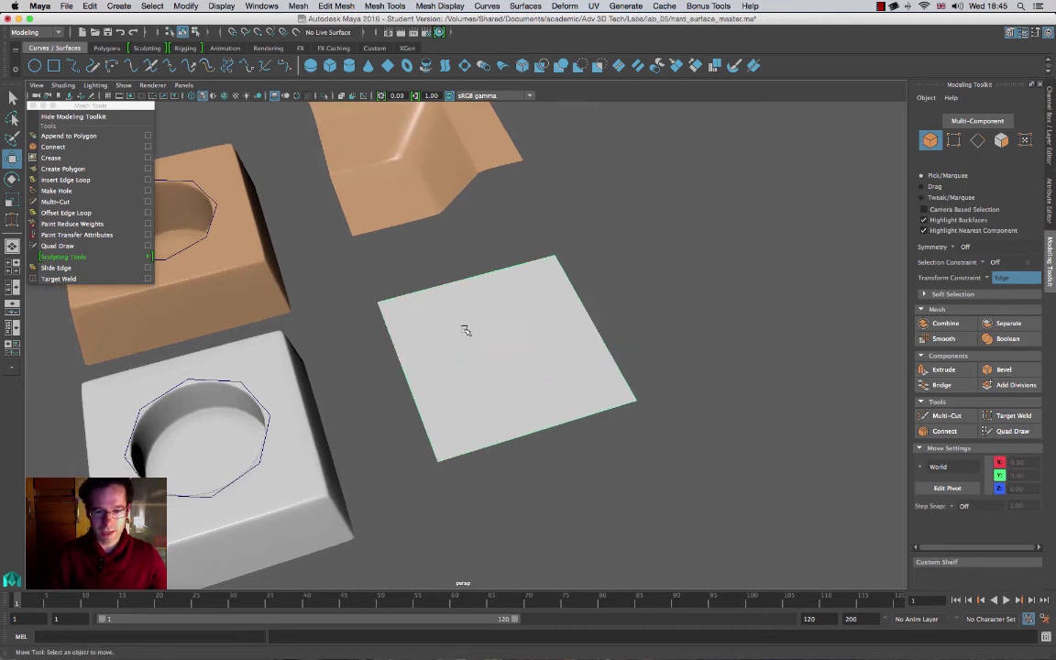
right_drag(468, 338, 476, 305)
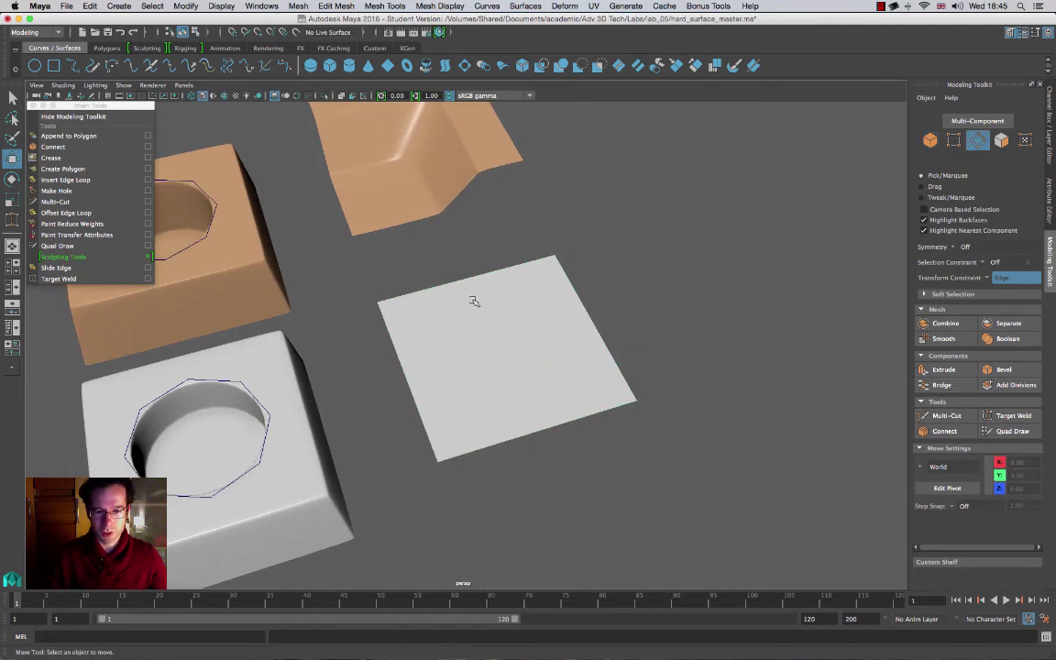
click(482, 301)
shift+double_click(576, 290)
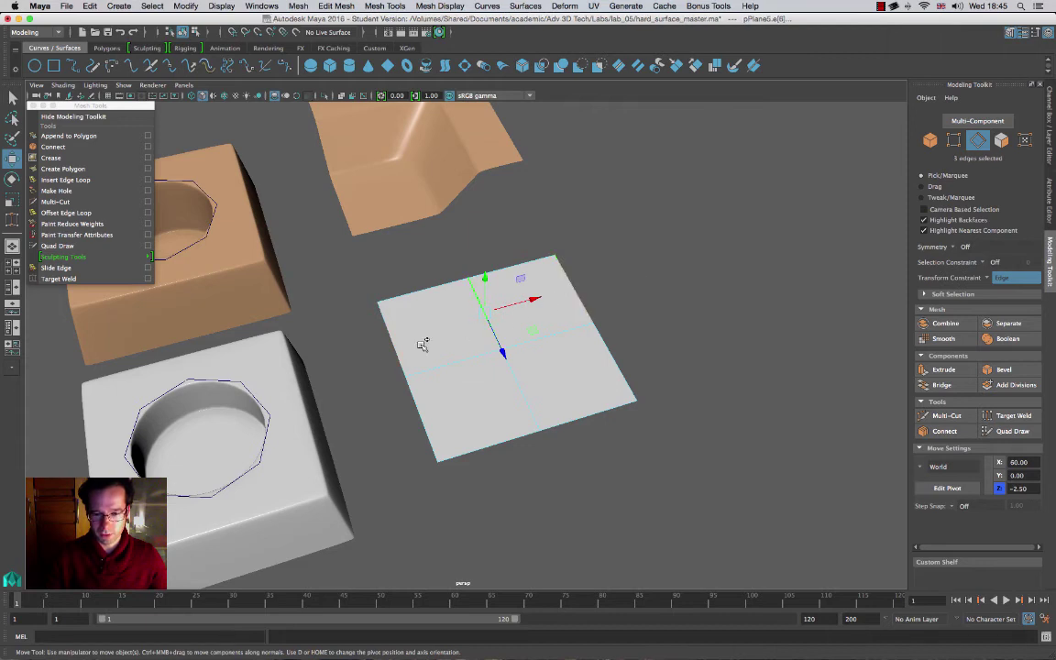
click(944, 431)
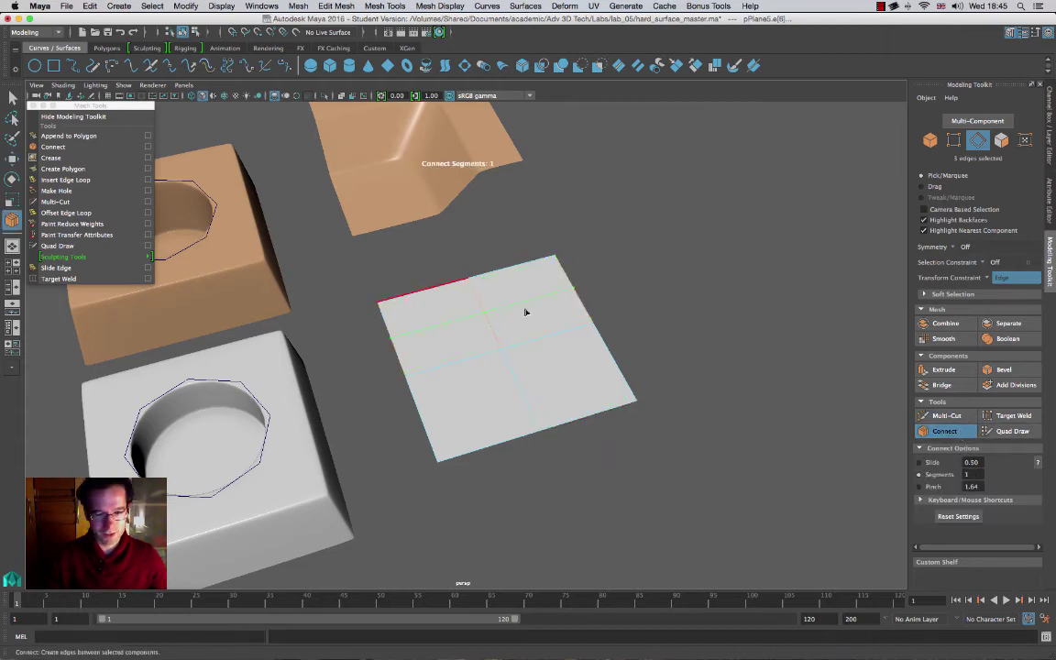
key(w)
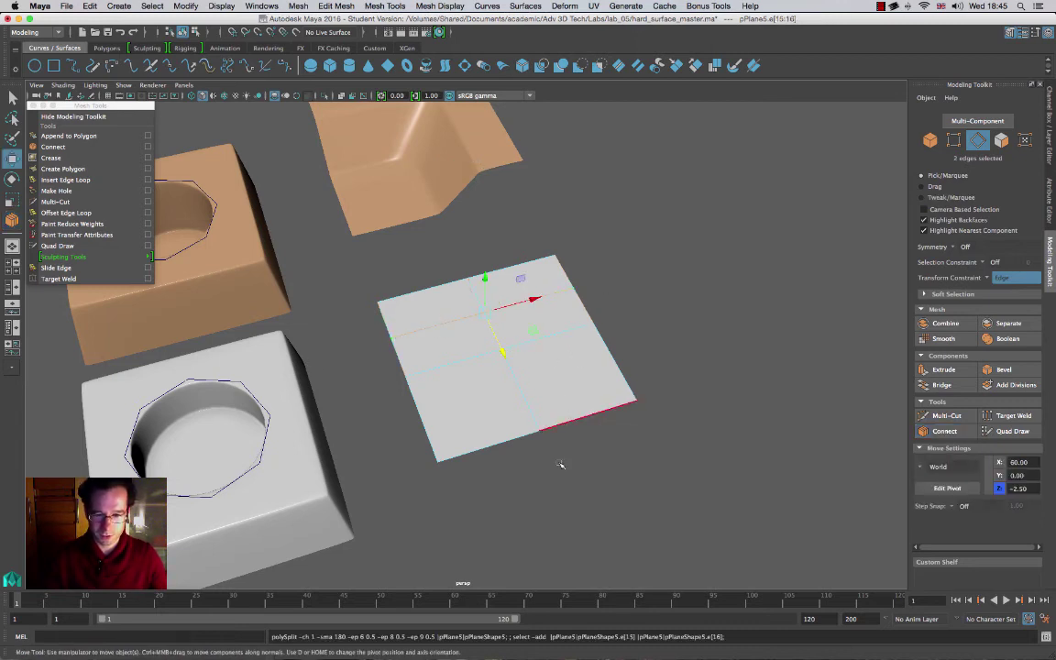
Step: Connect the four crosswise edges on the plane's outer half with one segment, splitting that half from front to back
click(561, 336)
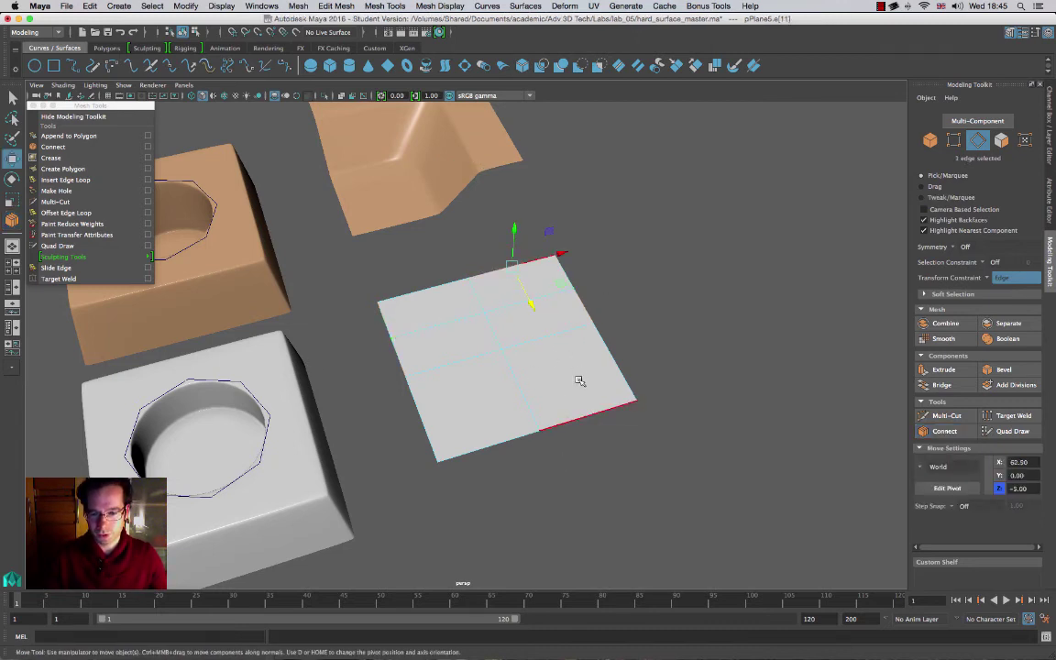
drag(557, 290, 662, 379)
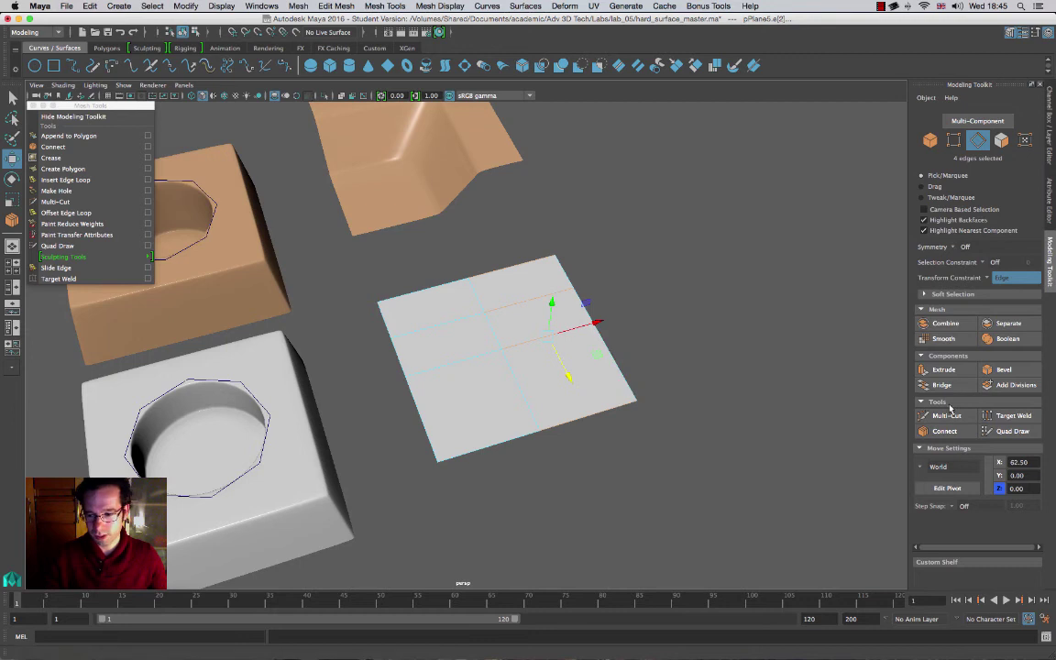
click(944, 430)
key(w)
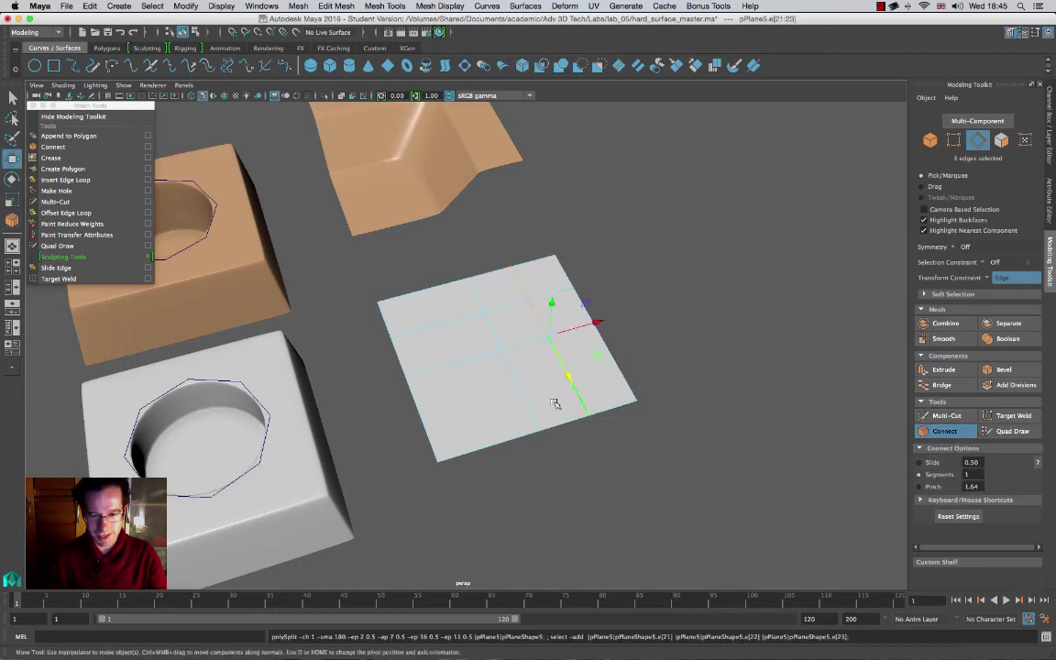
Step: Select the five faces forming the L-shaped strip along the plane's two outer sides
click(1001, 139)
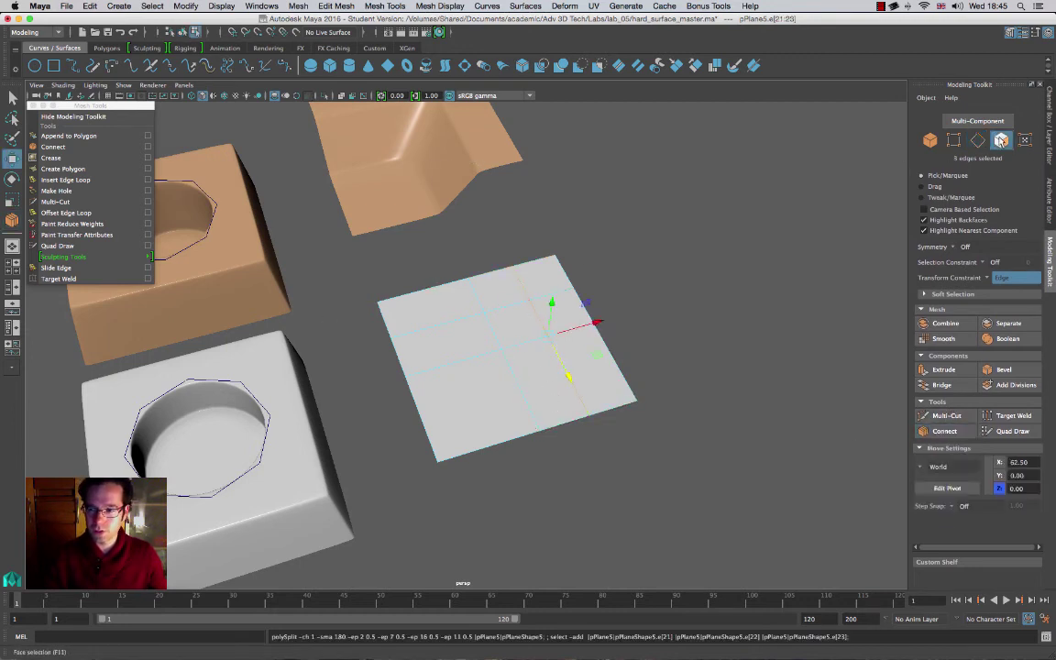
click(550, 277)
shift+click(555, 274)
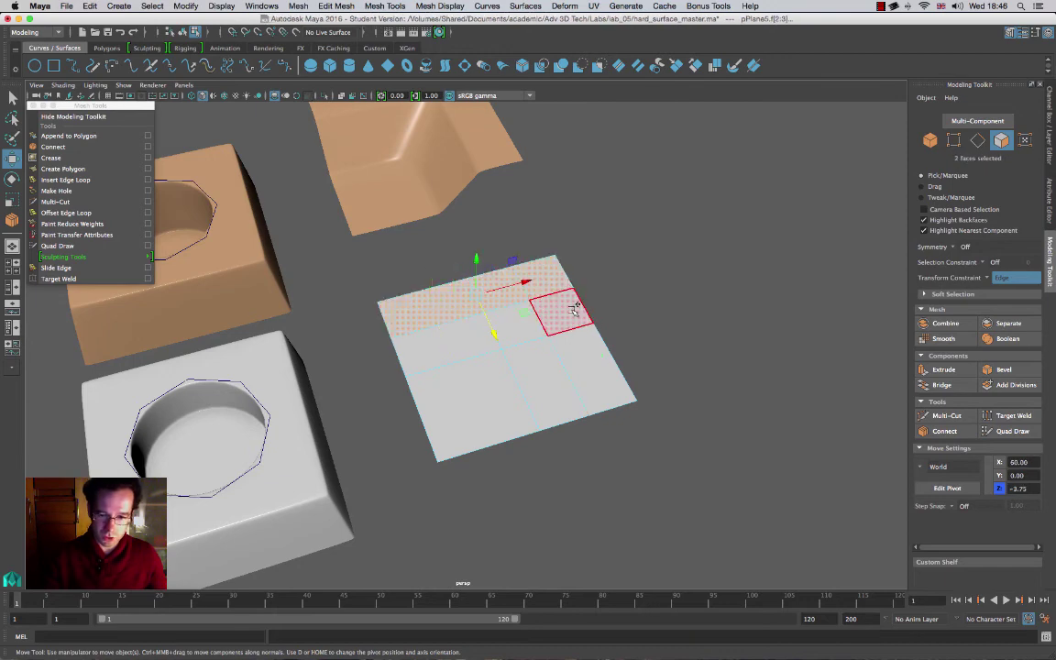
shift+click(574, 309)
shift+click(587, 372)
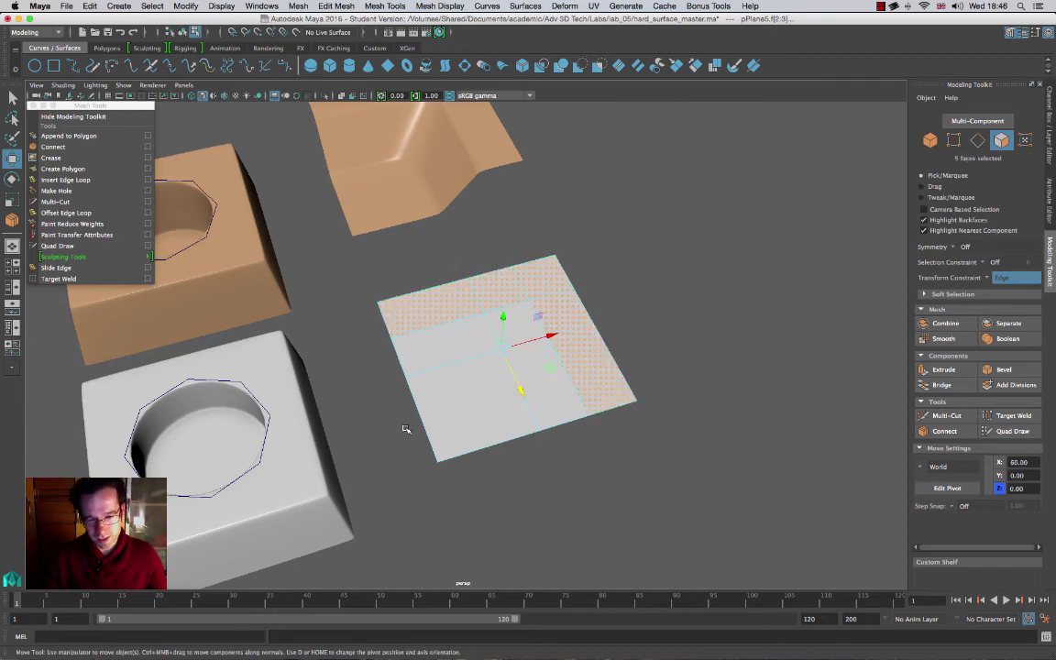
Step: Try to raise the L-shaped strip of faces along Y with the transform constraint set to Edge
alt+drag(625, 424, 515, 332)
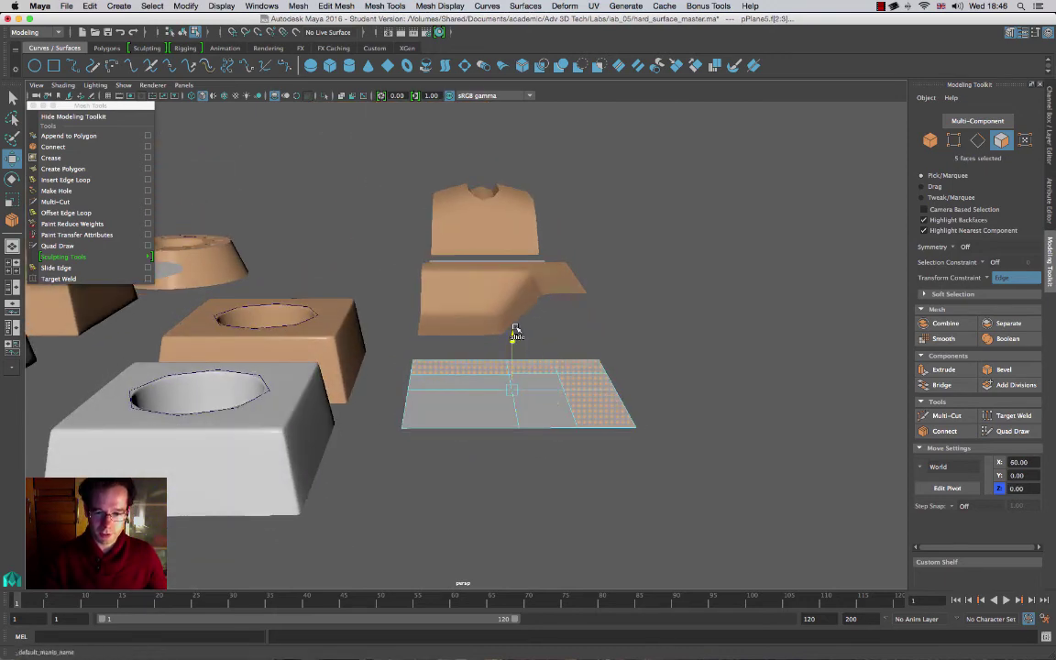
key(w)
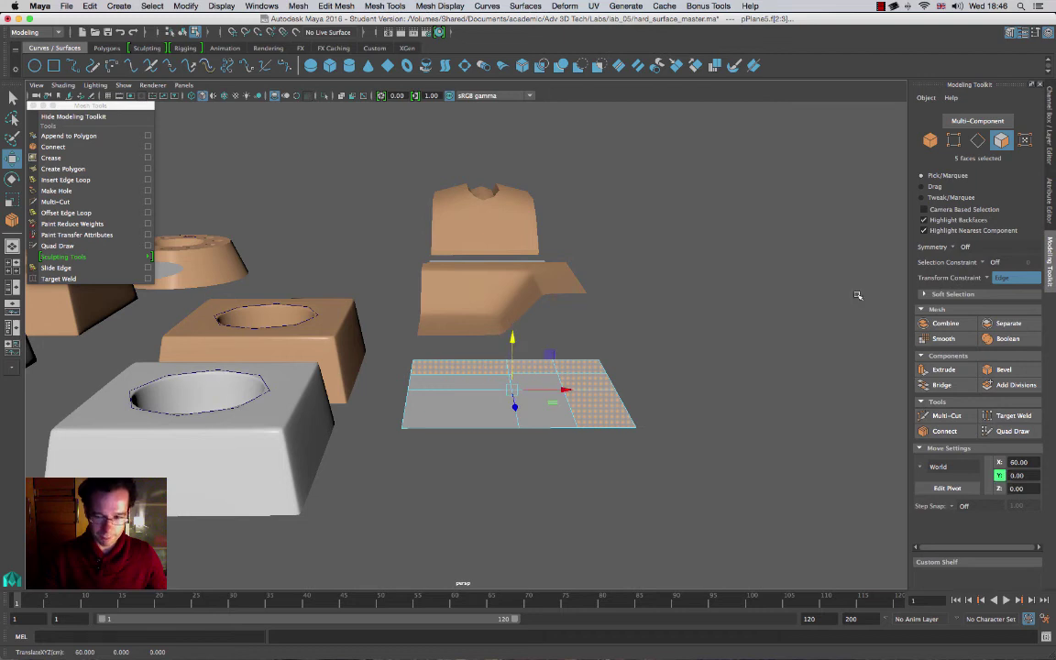
click(1009, 277)
click(908, 256)
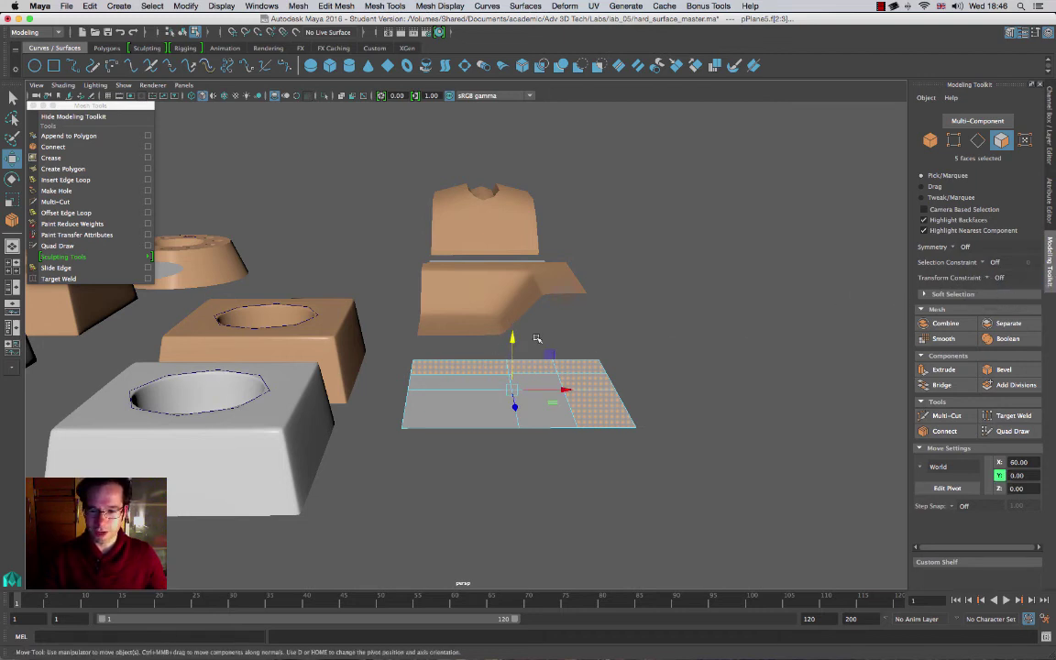
click(987, 278)
click(980, 304)
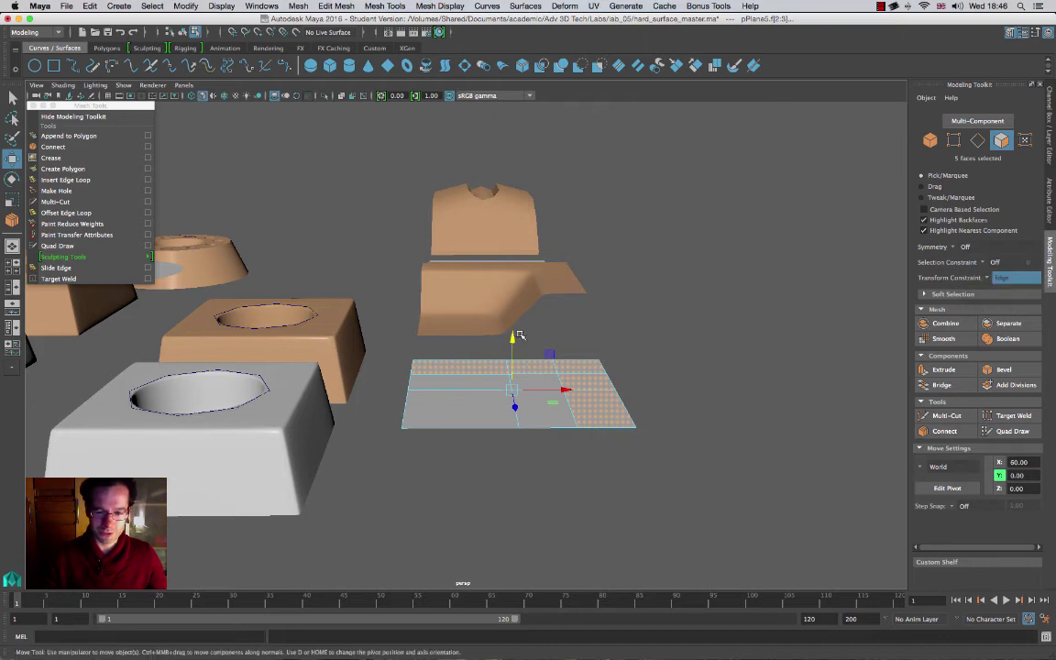
mouse_move(513, 339)
mouse_down()
mouse_move(502, 305)
mouse_move(509, 343)
mouse_up()
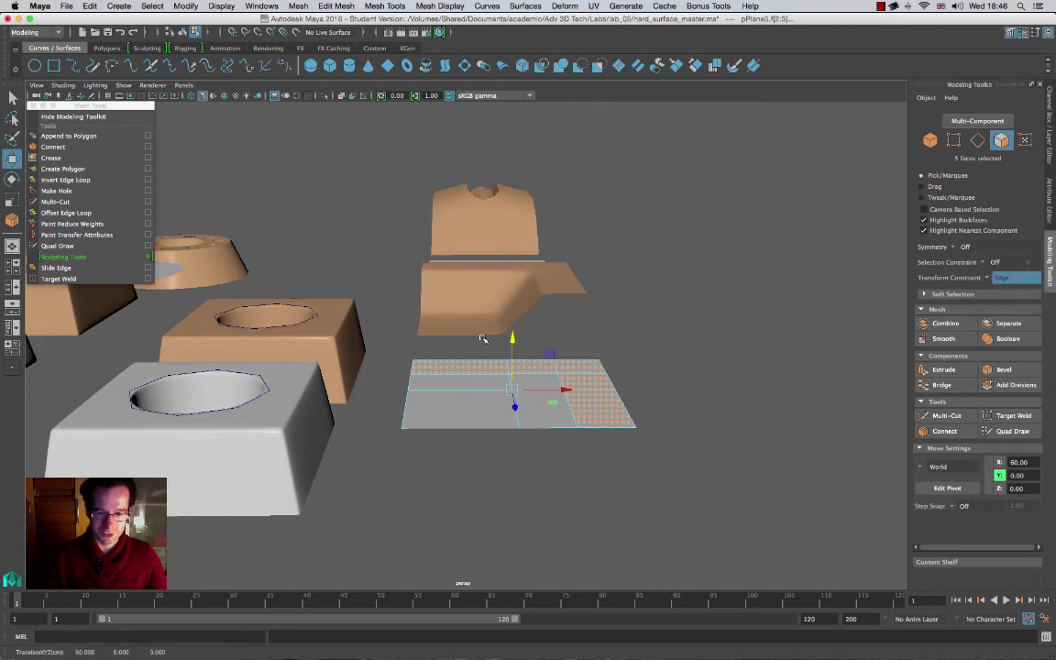
Step: Turn the transform constraint off and raise the L-shaped strip of faces to about 2.58 units in Y
click(1016, 277)
click(994, 295)
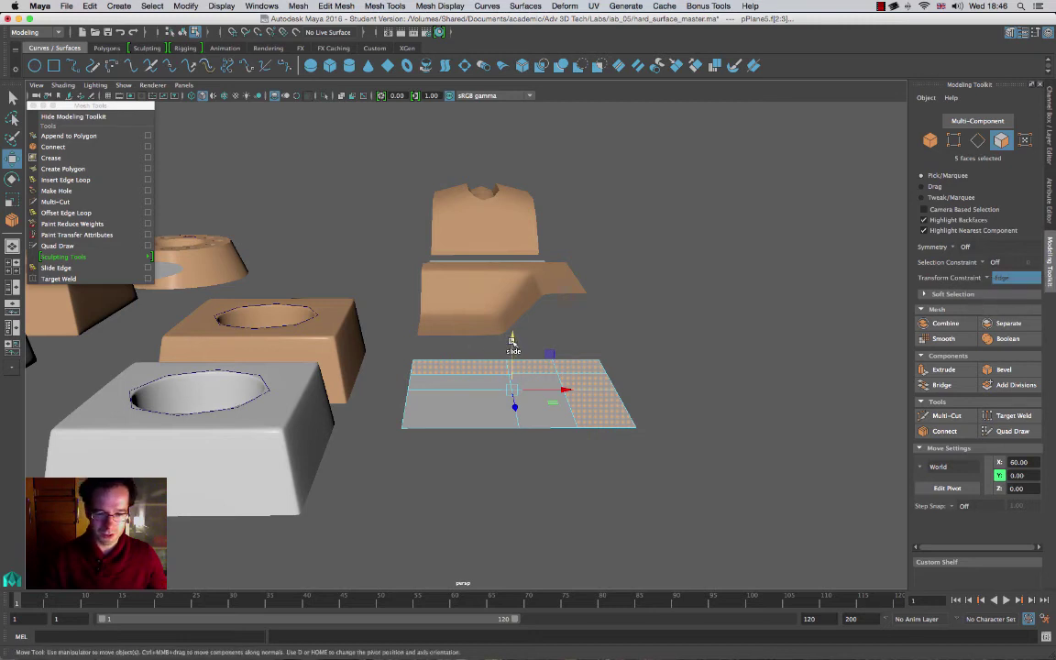
click(999, 277)
click(995, 261)
drag(511, 340, 490, 286)
Step: Examine the raised grey corner from several angles and compare its mesh layout with the recessed orange reference
alt+drag(522, 407, 618, 429)
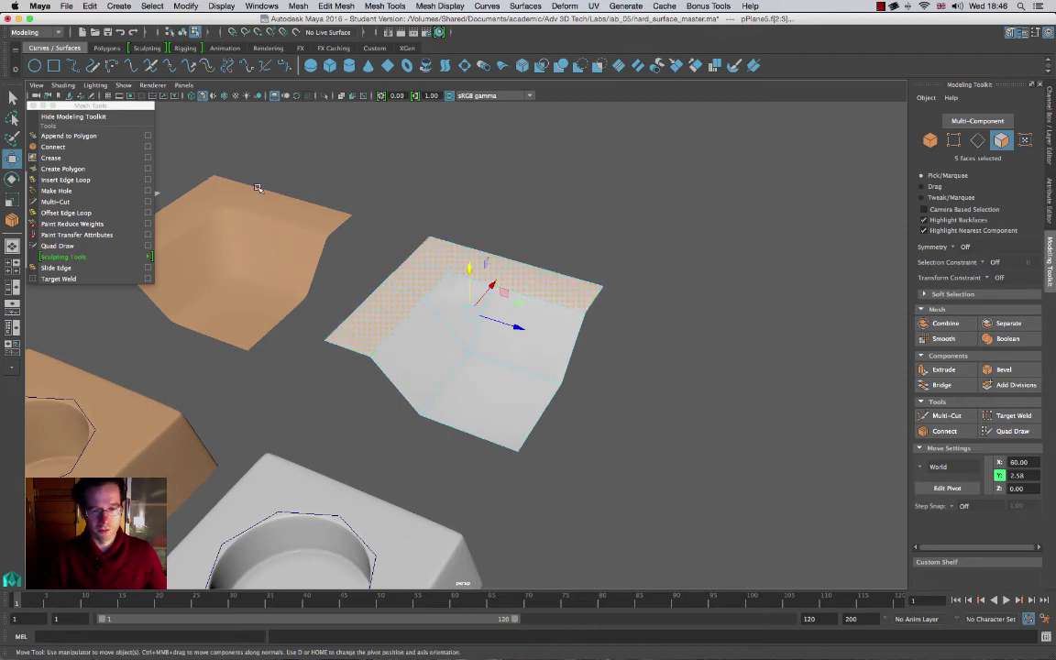
alt+drag(499, 316, 509, 314)
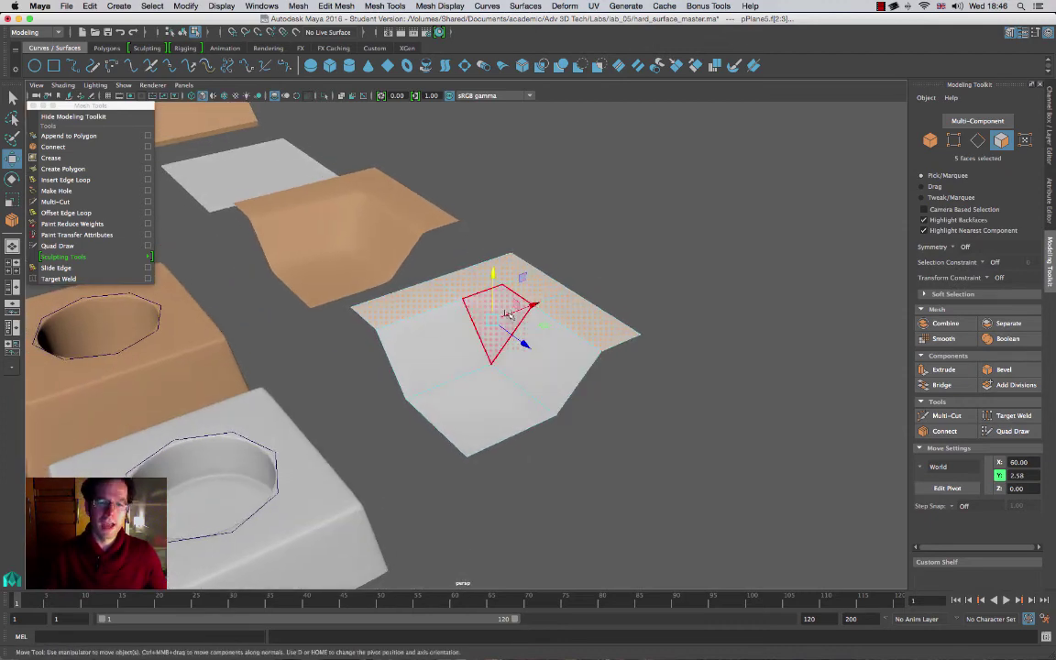
alt+right_drag(549, 338, 605, 368)
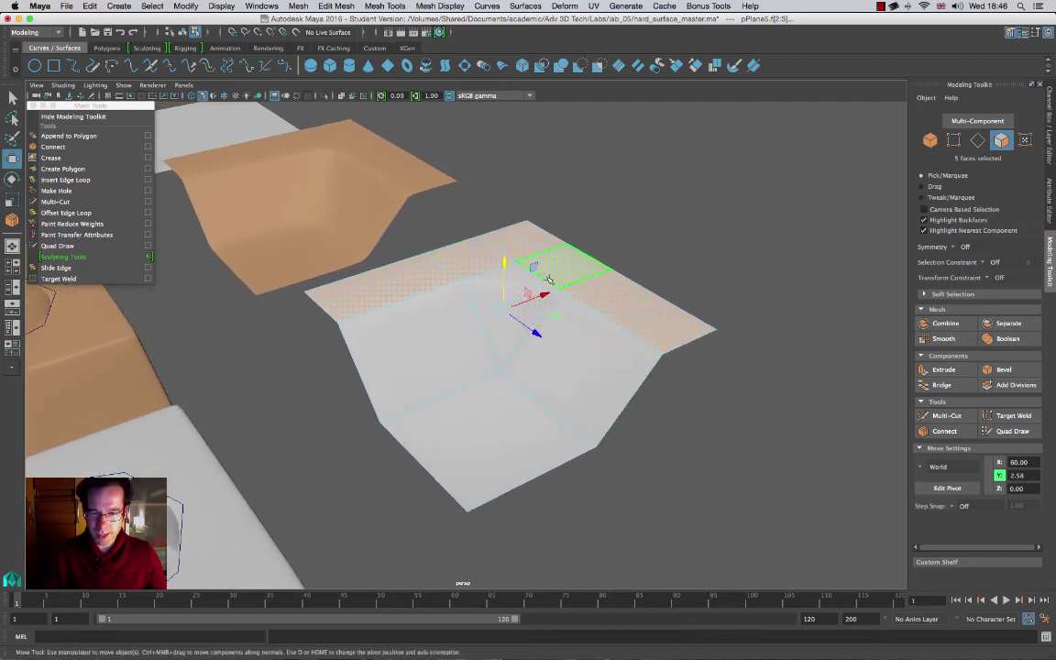
click(257, 163)
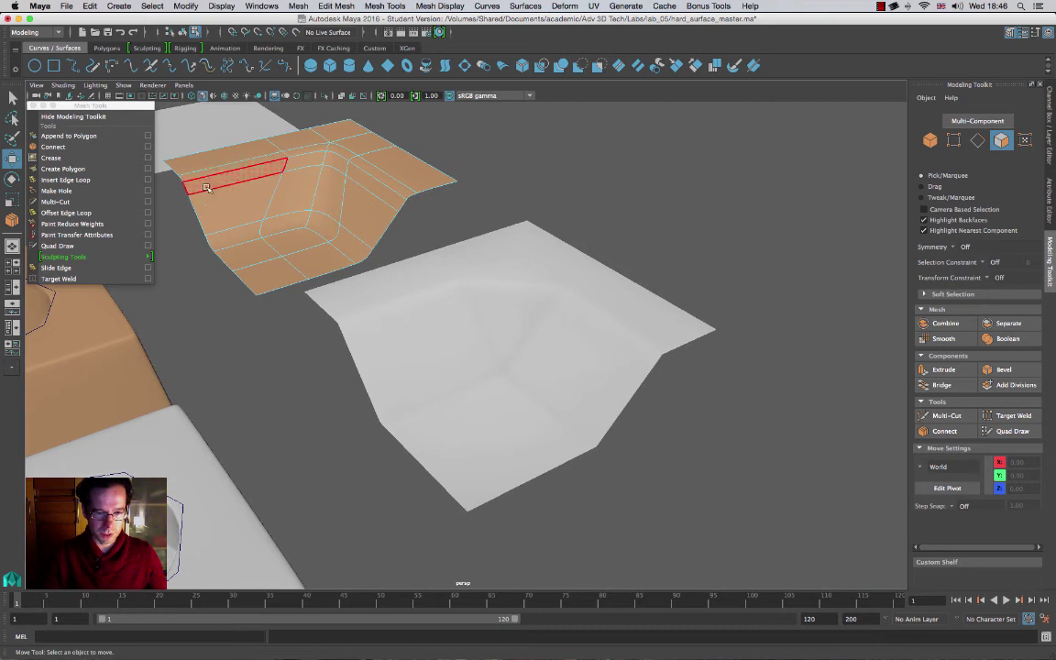
click(459, 289)
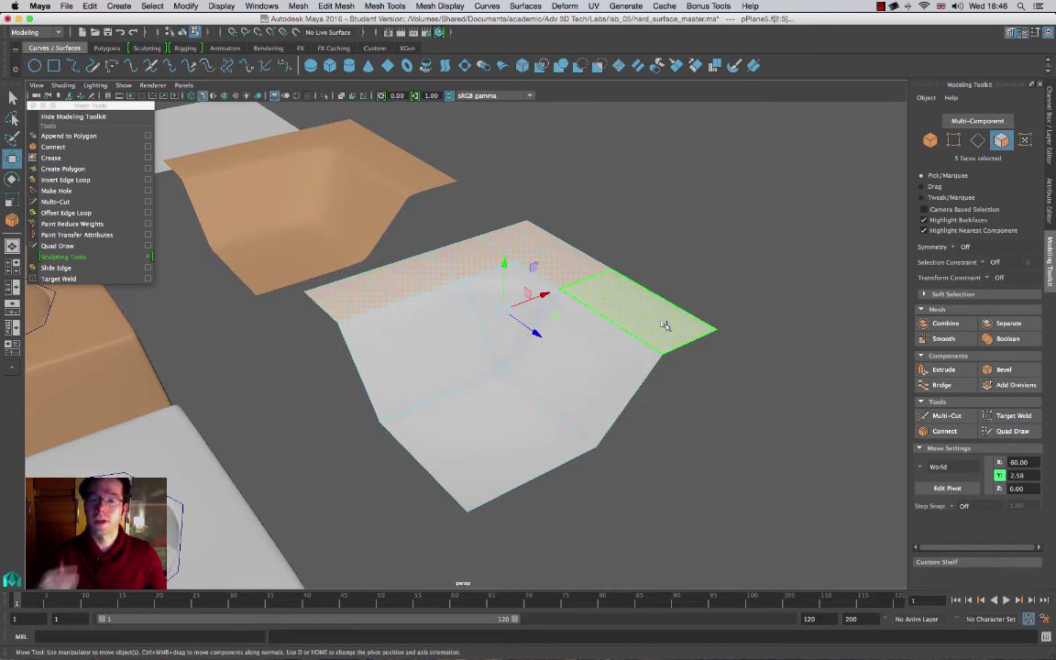
alt+drag(557, 375, 607, 377)
alt+middle_drag(573, 362, 532, 351)
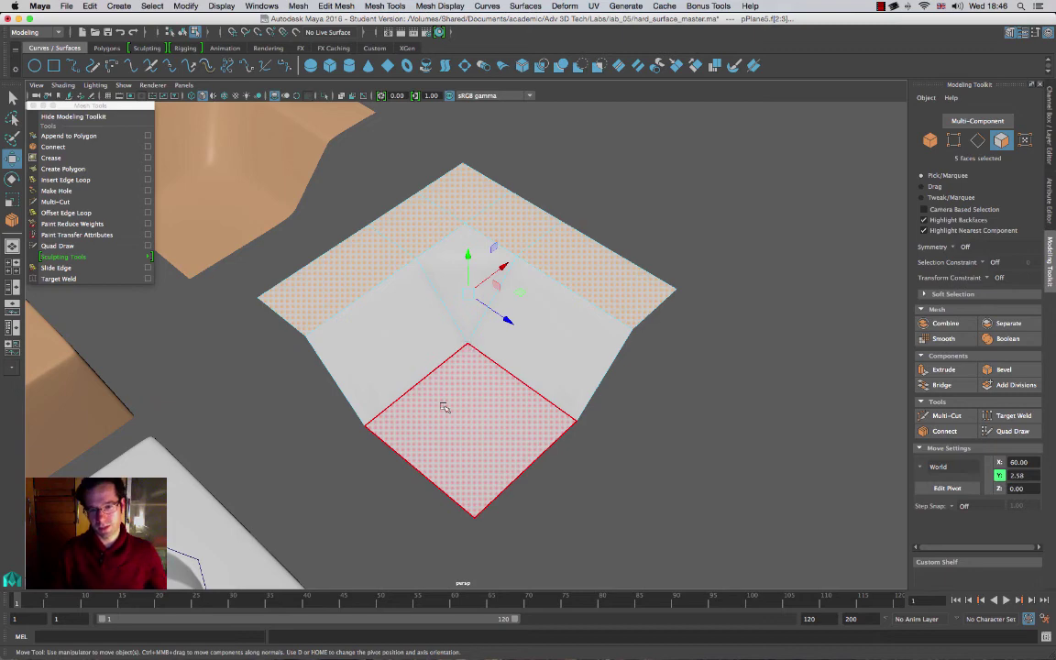
alt+drag(444, 407, 411, 264)
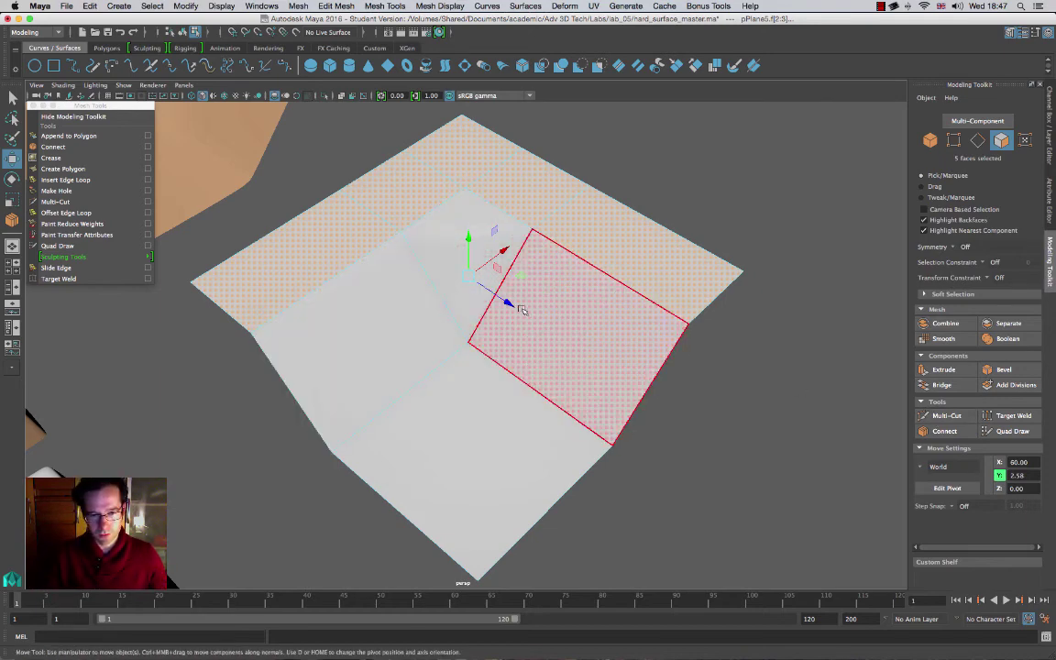
alt+drag(449, 289, 605, 376)
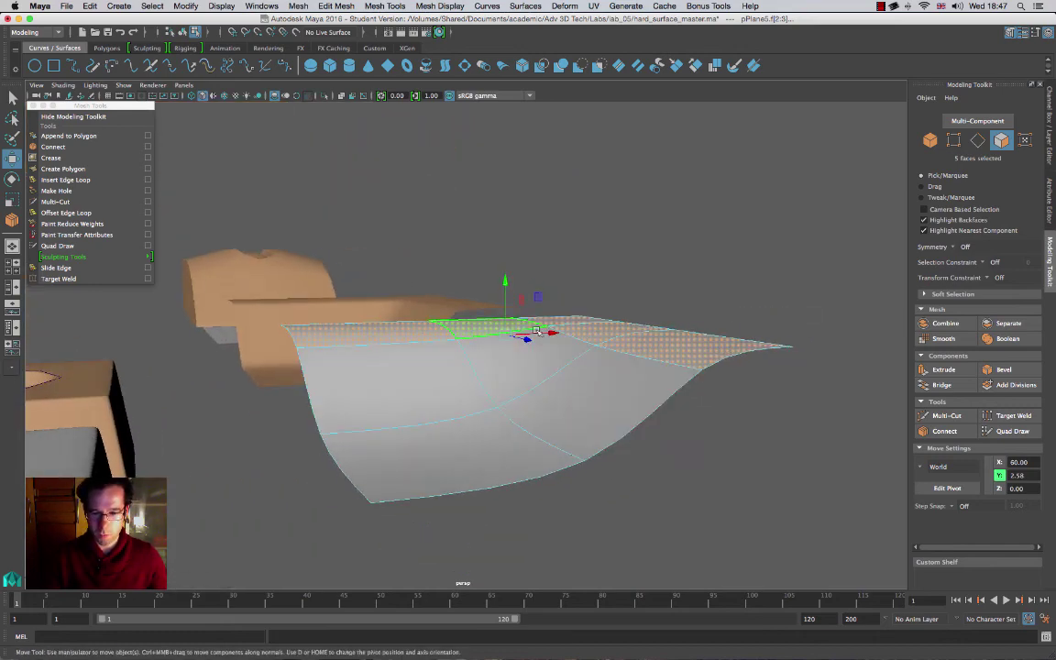
Step: Cut an edge with Multi-Cut from the raised rim's inner corner down to the recess's central vertex
alt+drag(471, 396, 870, 370)
click(946, 415)
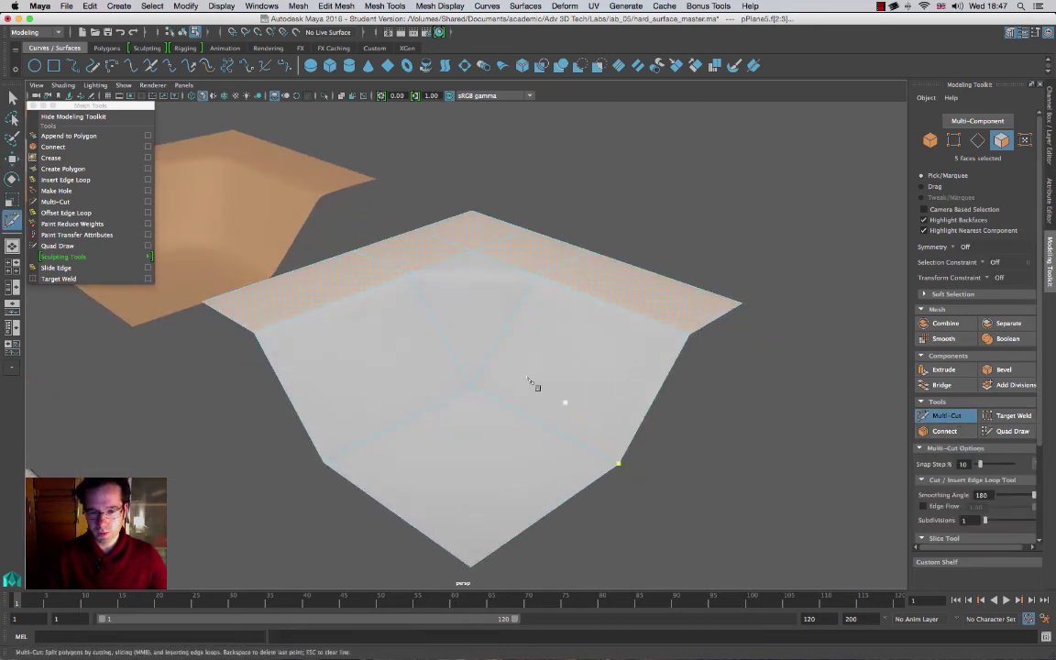
click(472, 251)
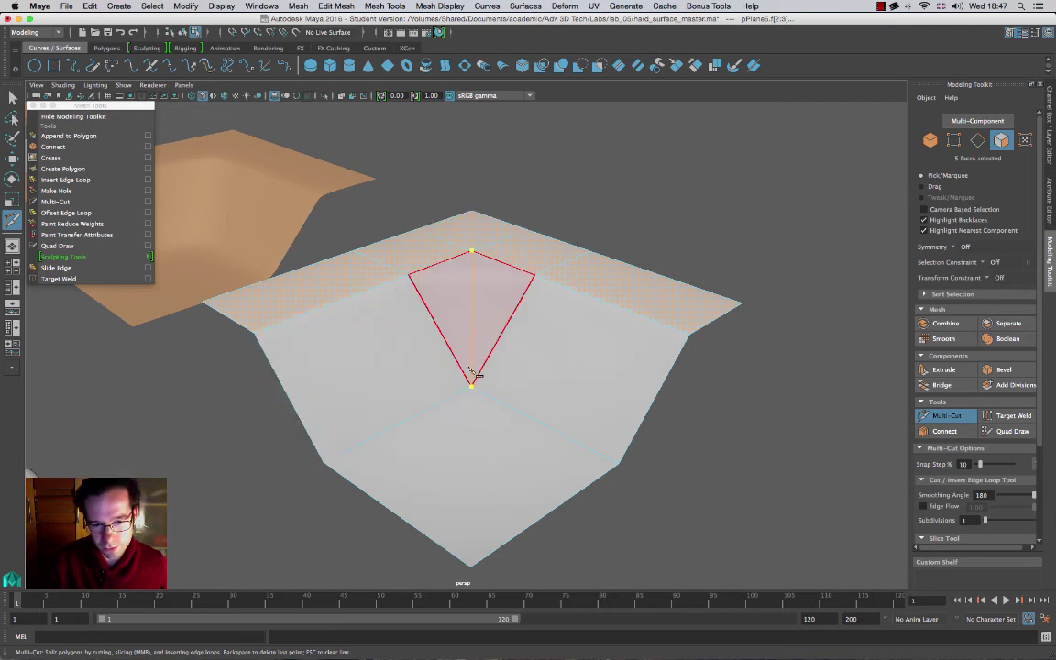
key(Return)
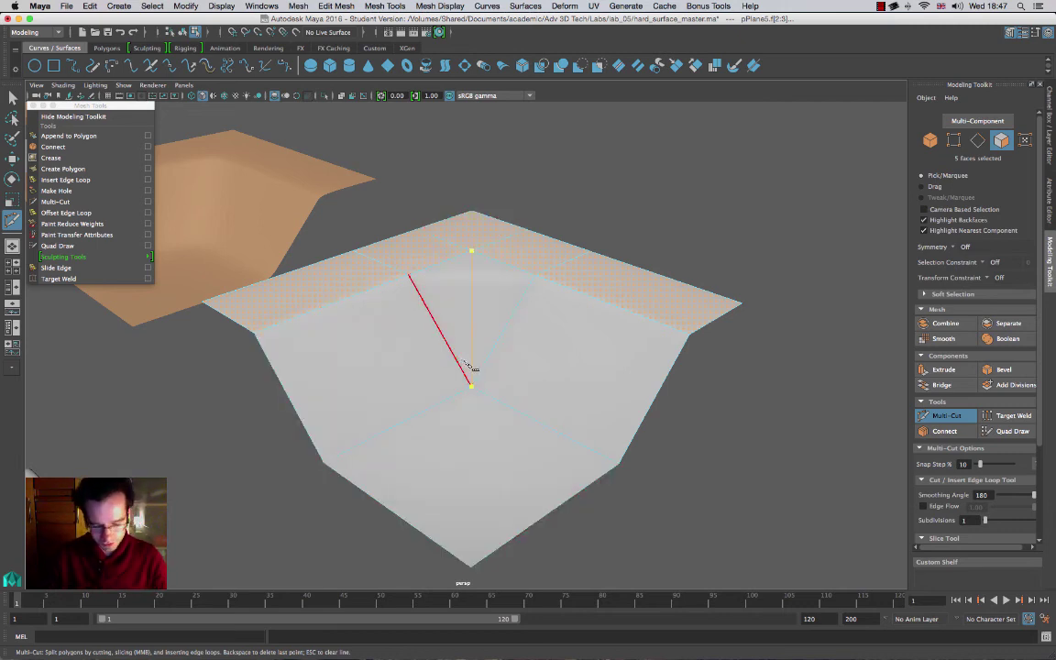
click(619, 463)
key(Escape)
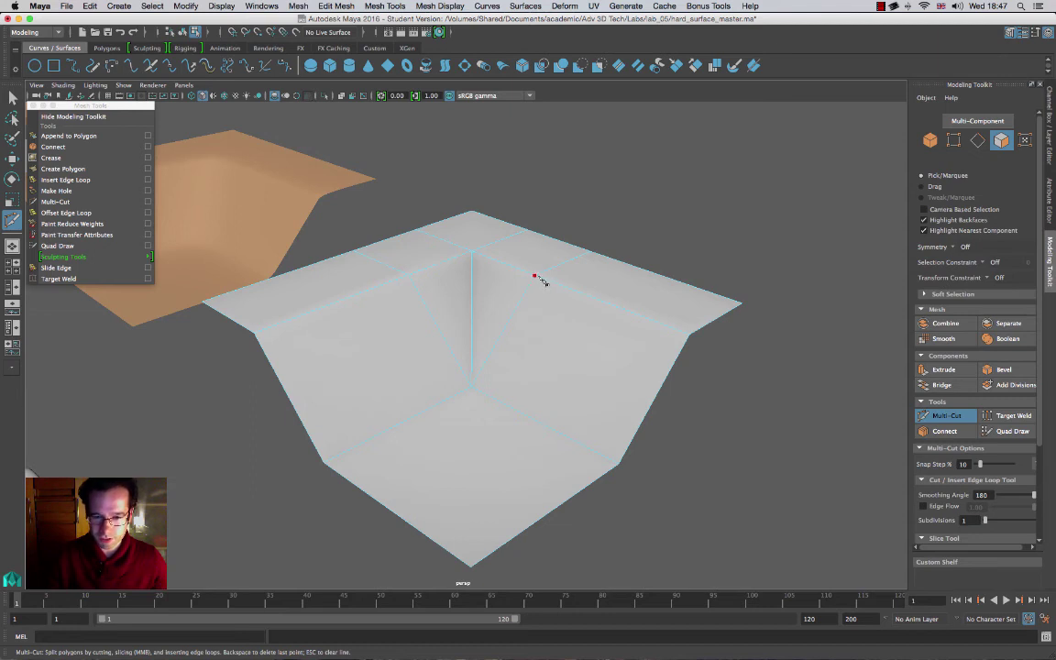
Step: Cut an edge path with Multi-Cut from the right wall's rim vertex down to its base and across the floor to the opposite border
click(535, 275)
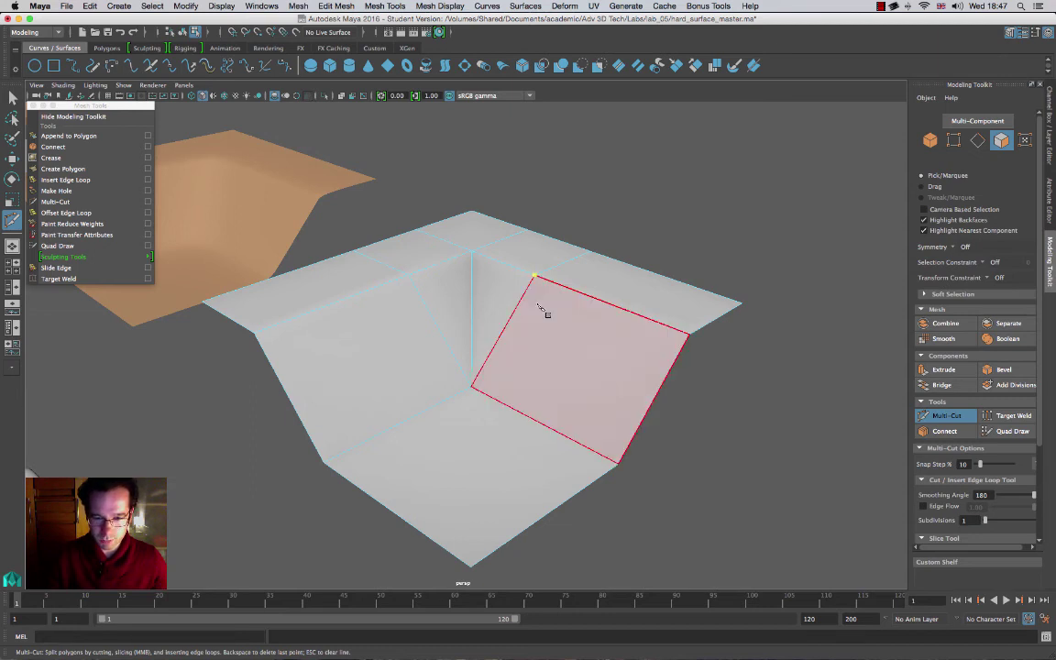
click(531, 418)
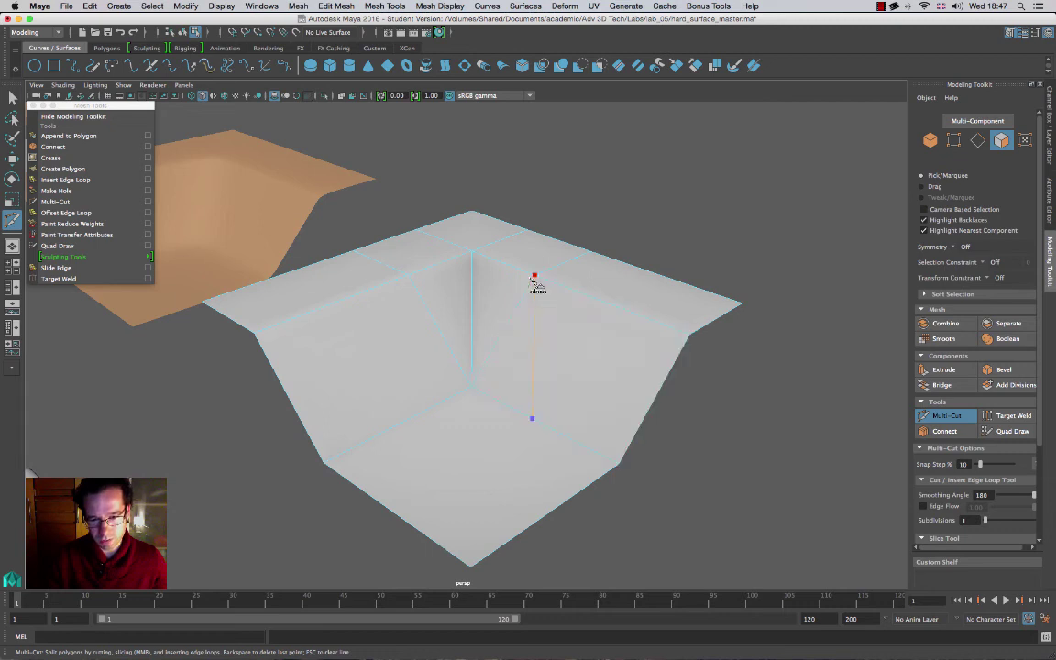
click(399, 517)
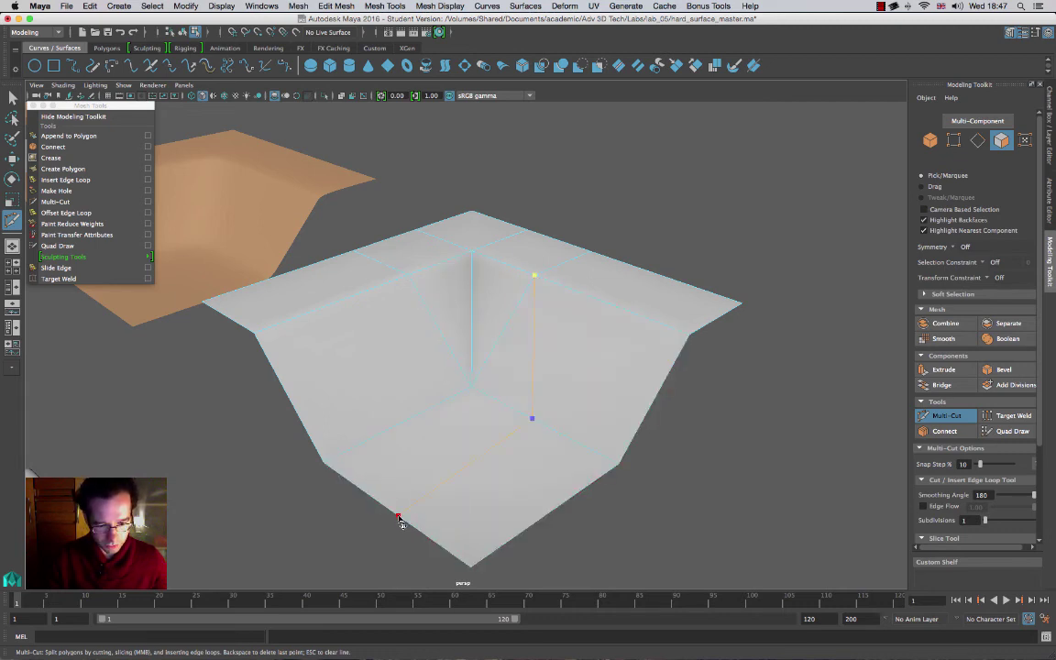
key(super+z)
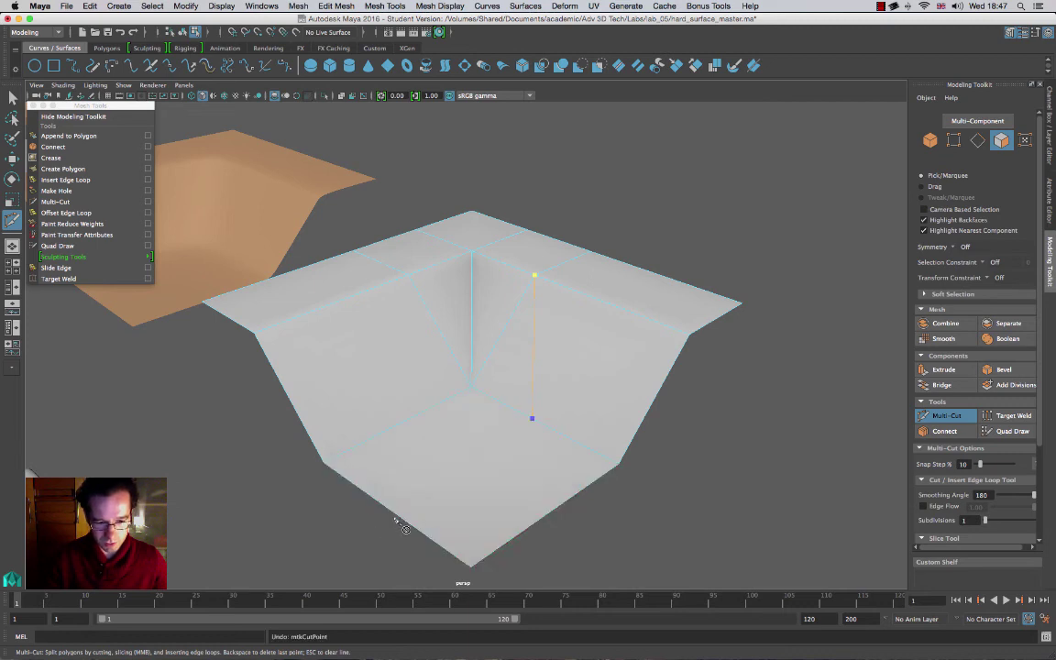
drag(398, 519, 381, 507)
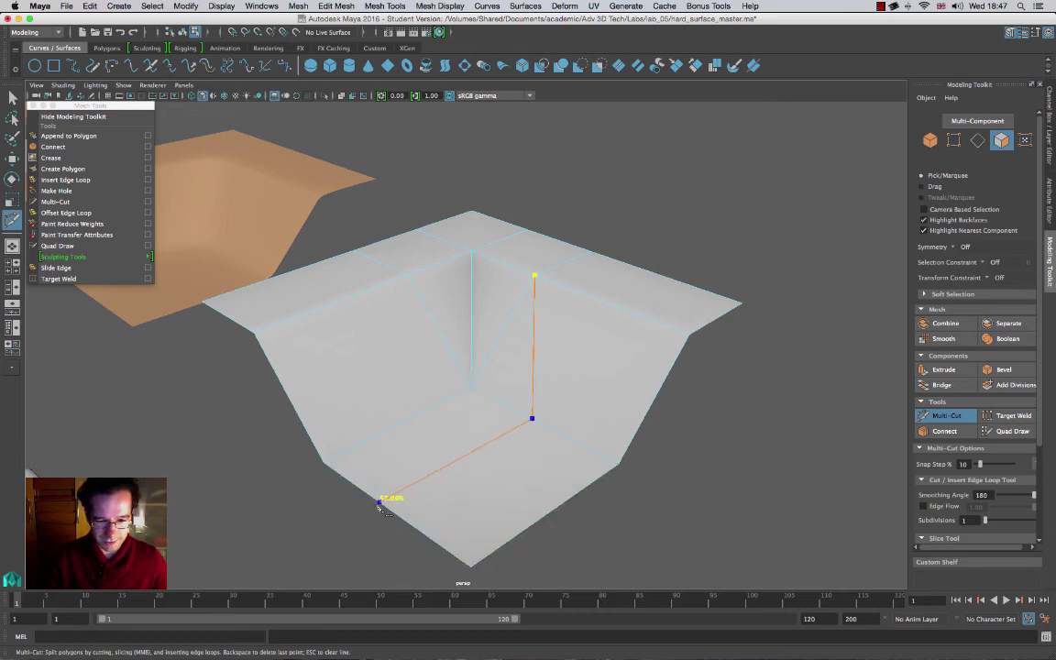
key(Return)
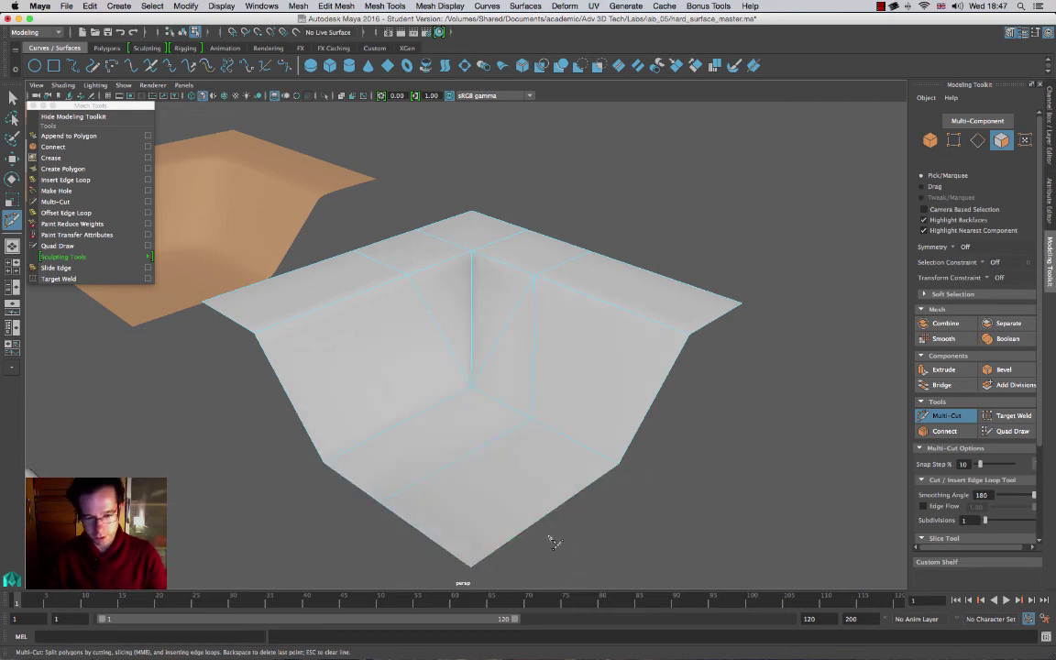
Step: Move the new cut's end vertex on the floor's outer border to about 2.33 units in Z
alt+drag(574, 406, 412, 427)
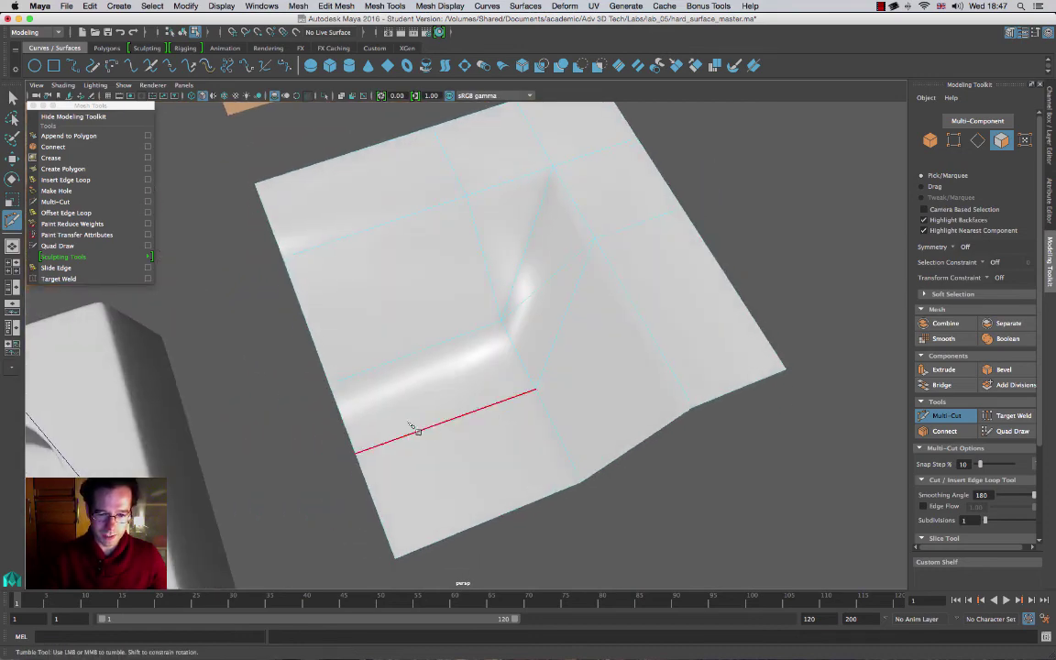
click(953, 141)
key(w)
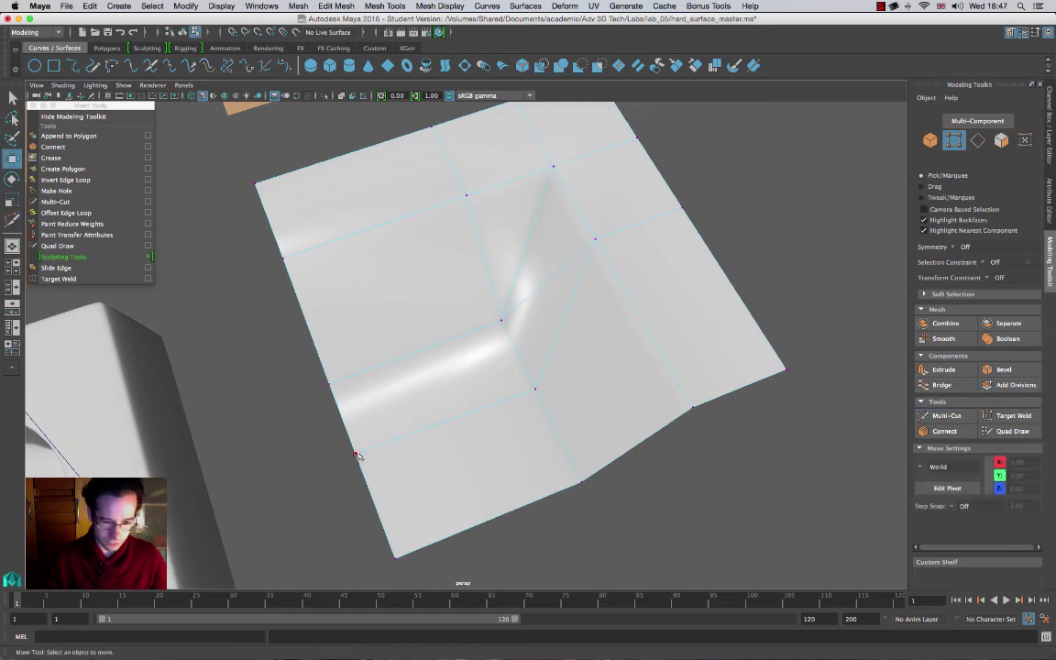
click(355, 454)
drag(368, 486, 371, 496)
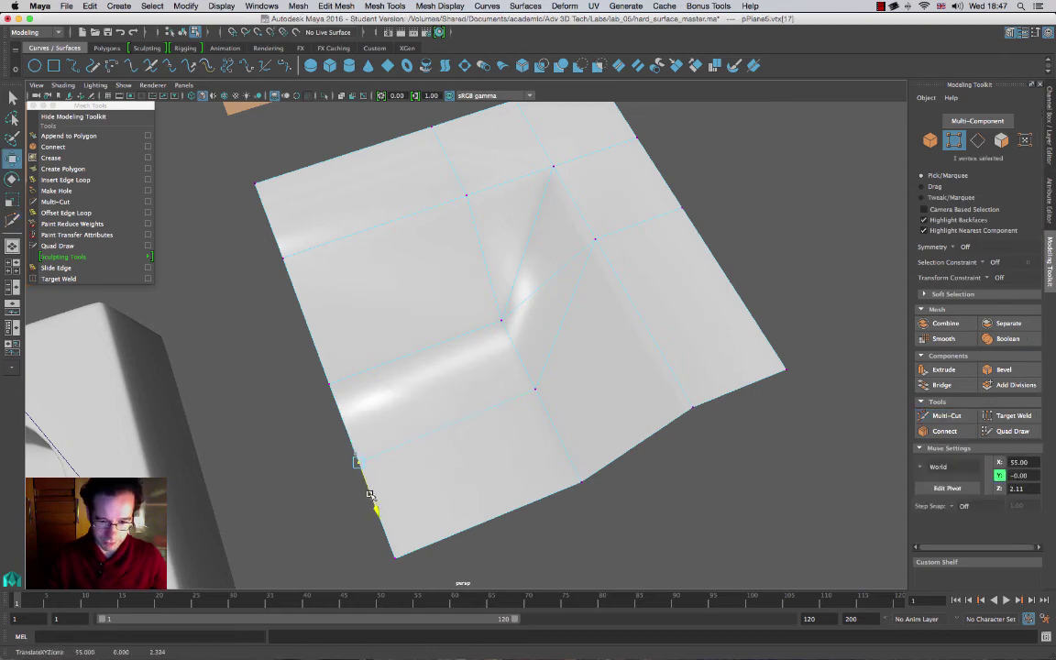
Step: Cut a matching edge path with Multi-Cut from the left wall's rim vertex down and across the floor, crossing the first cut
alt+drag(466, 468, 437, 246)
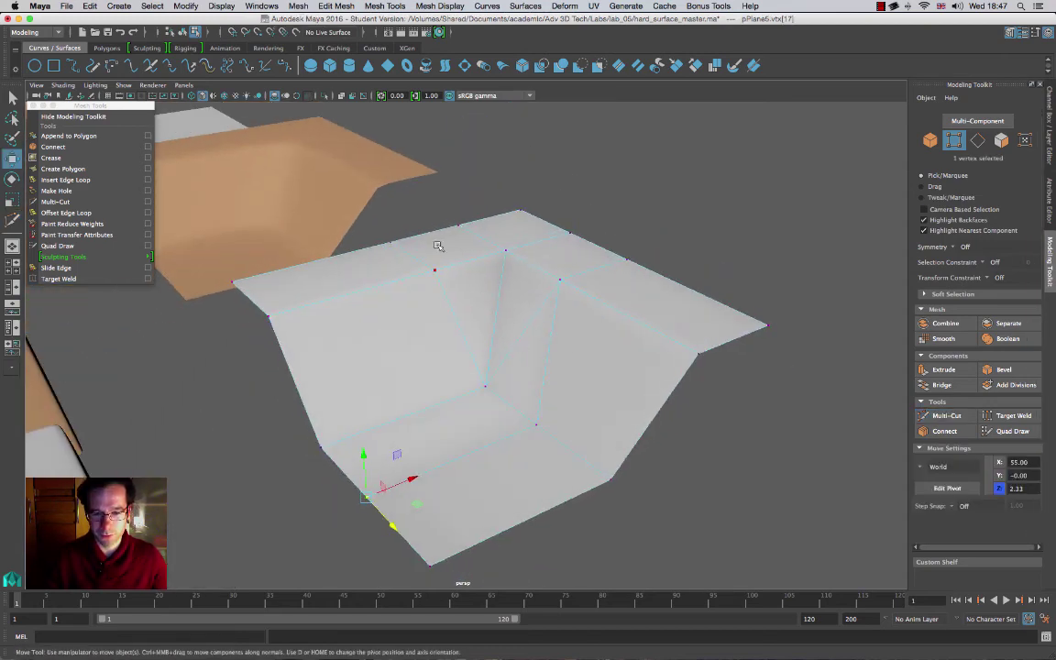
click(948, 420)
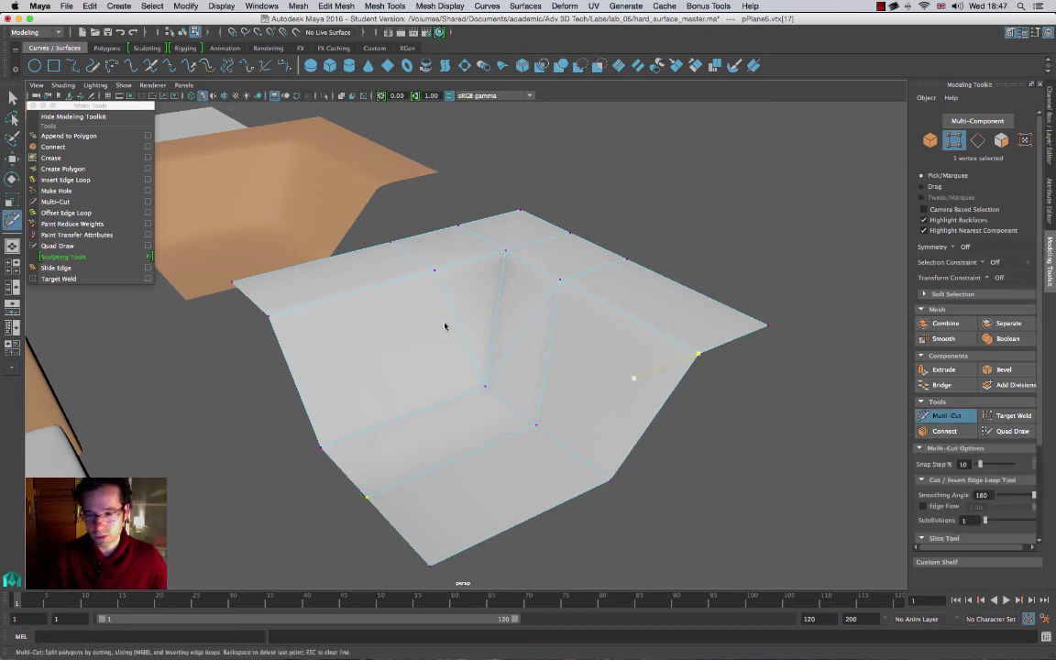
click(433, 270)
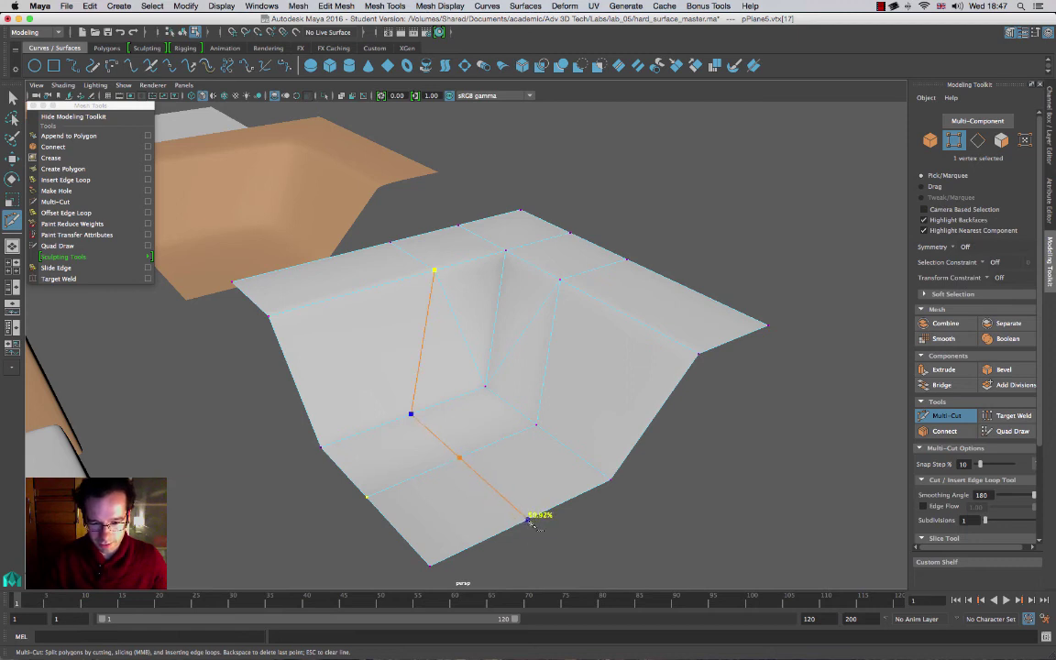
click(529, 521)
key(Return)
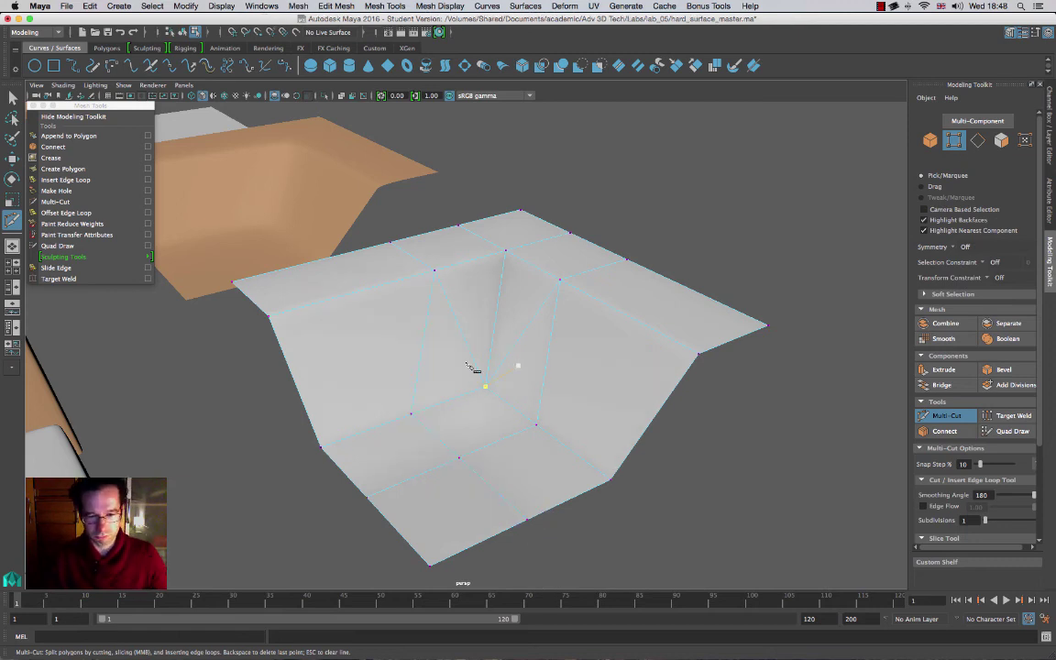
Step: Delete the two diagonal edges that run from the rim vertices to the recess's inner bottom corner
alt+drag(436, 355, 529, 302)
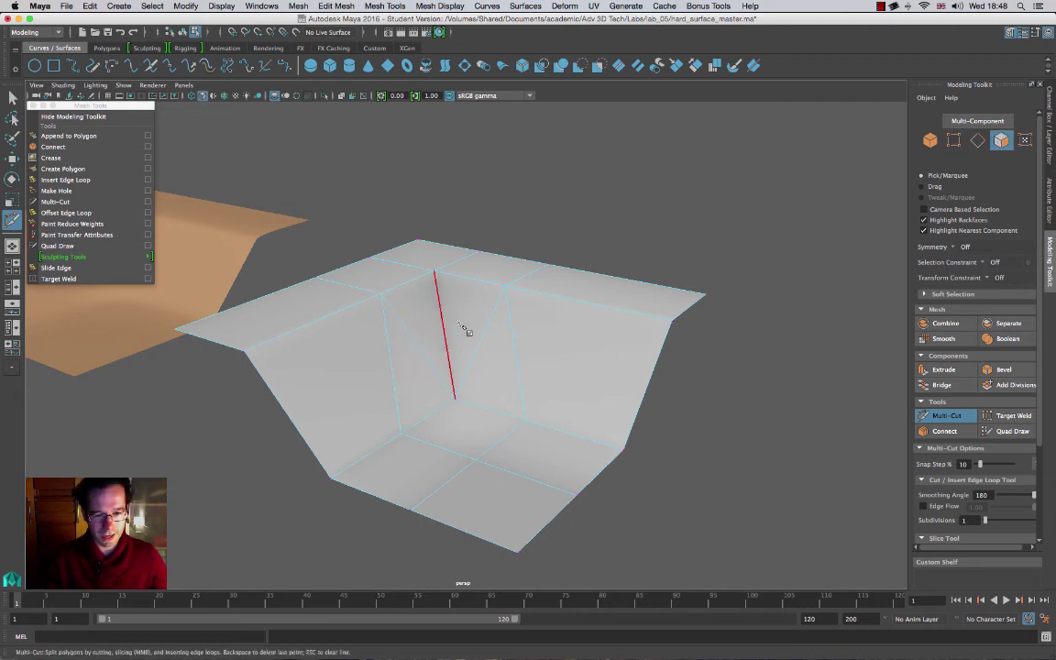
key(w)
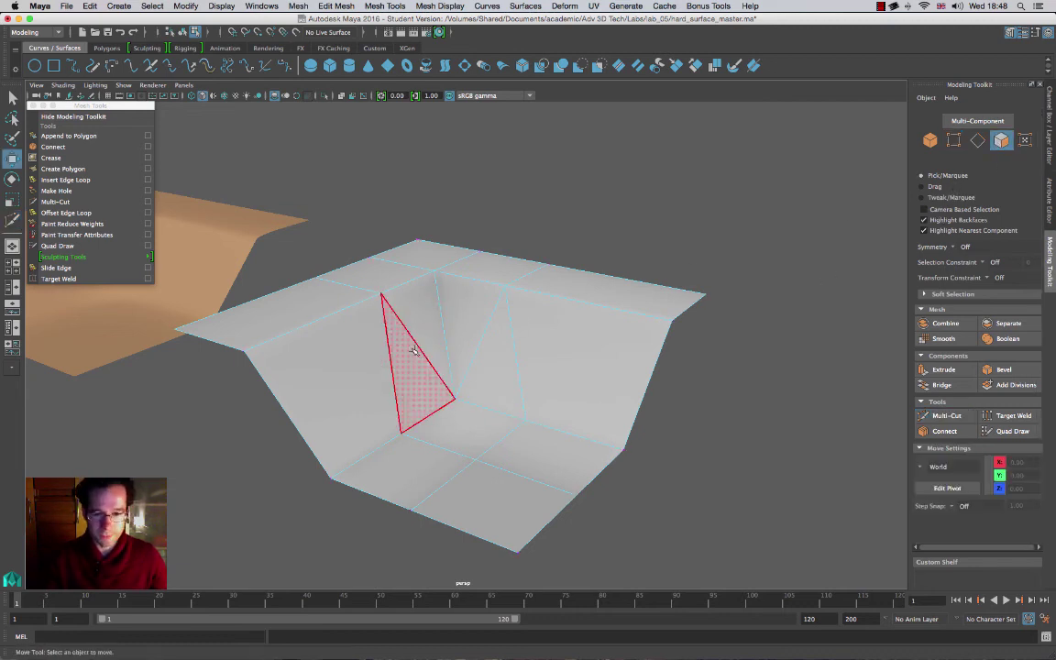
click(977, 140)
click(431, 365)
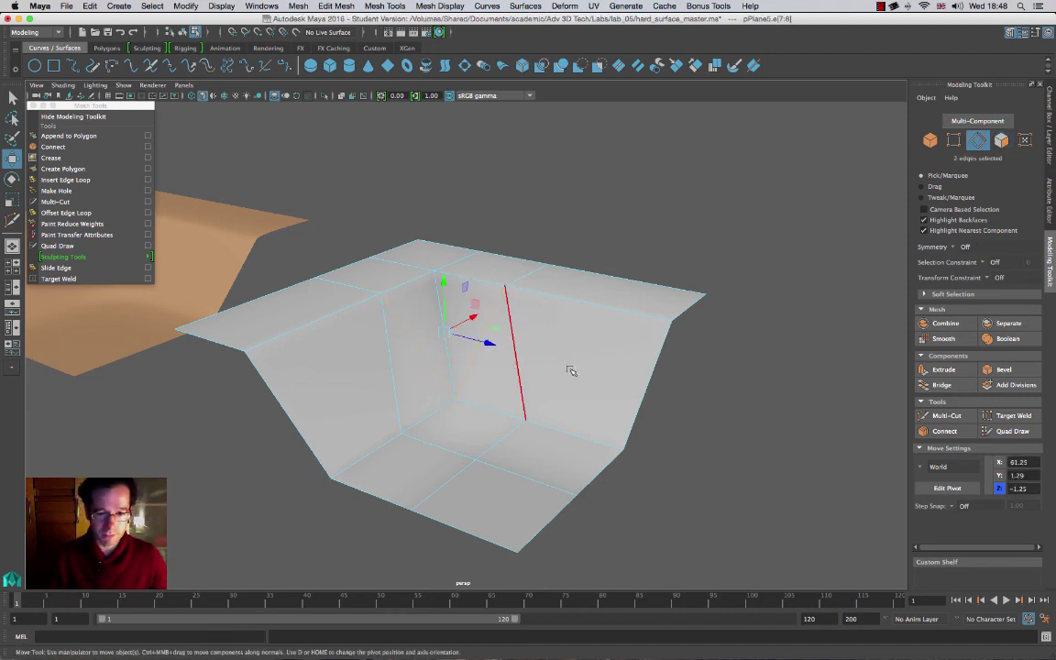
click(485, 403)
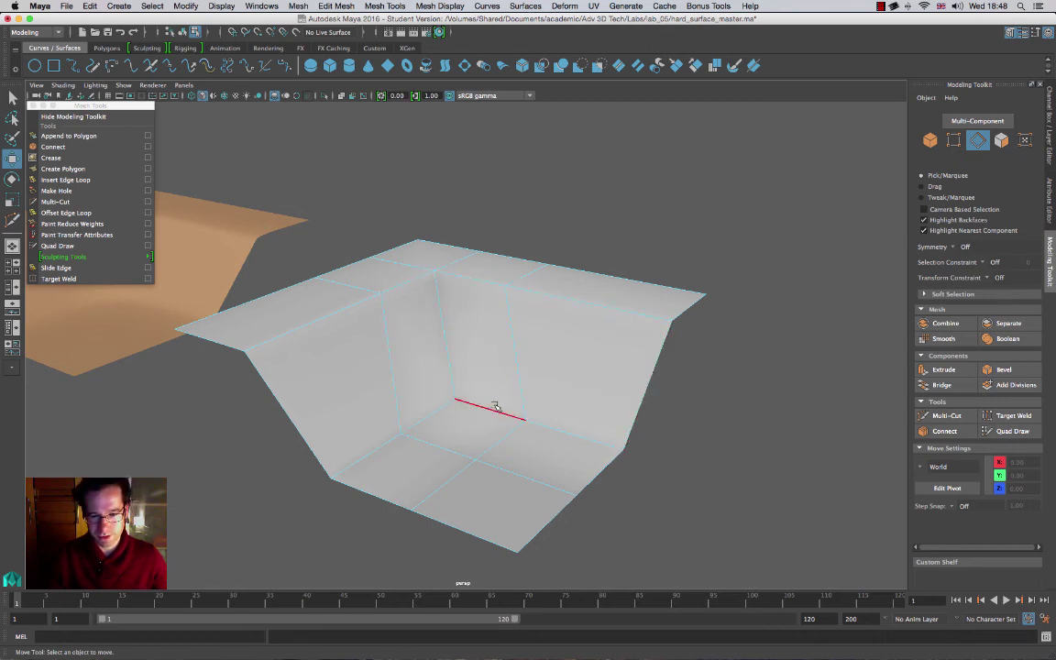
Step: Bevel the rim edges along the top of both walls with fraction 0.1 and 2 segments, and preview the mesh smoothed
alt+drag(653, 360, 594, 435)
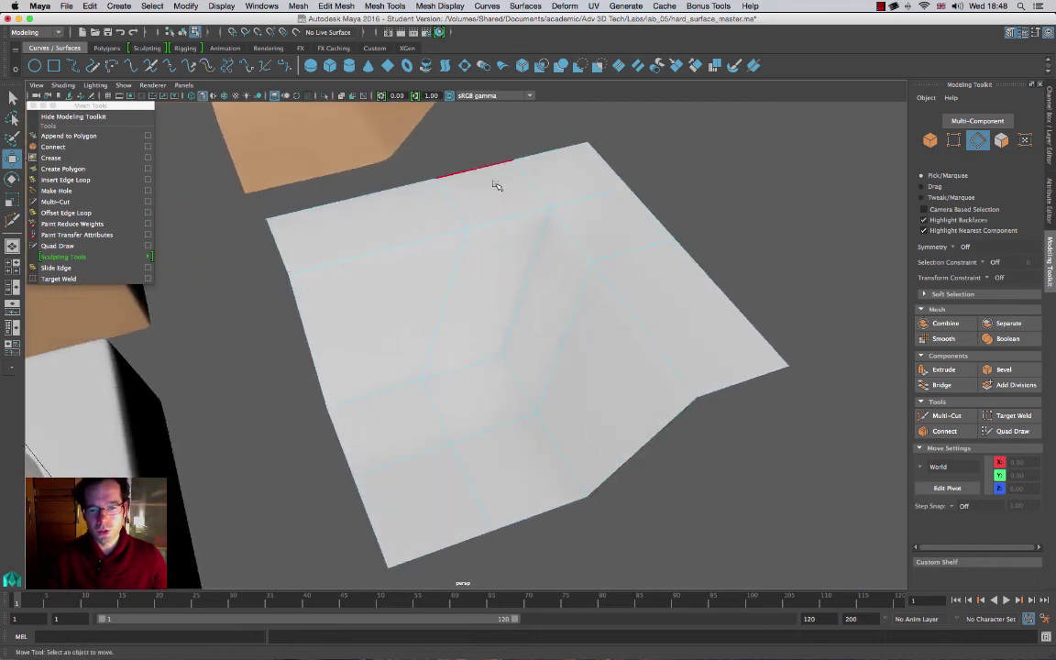
alt+drag(418, 441, 550, 395)
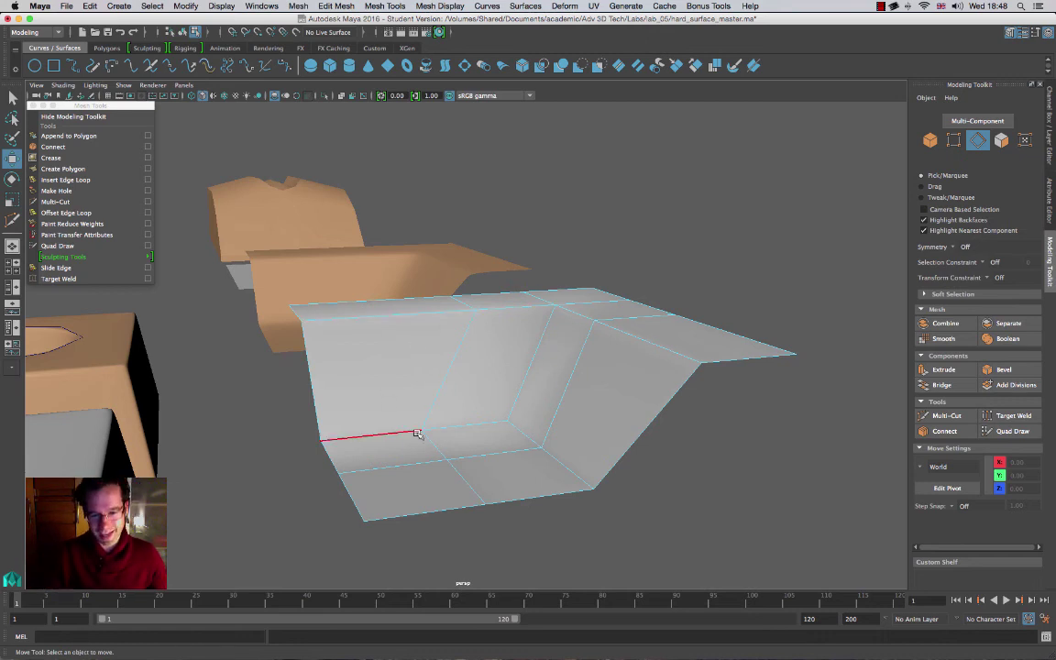
alt+drag(611, 325, 569, 464)
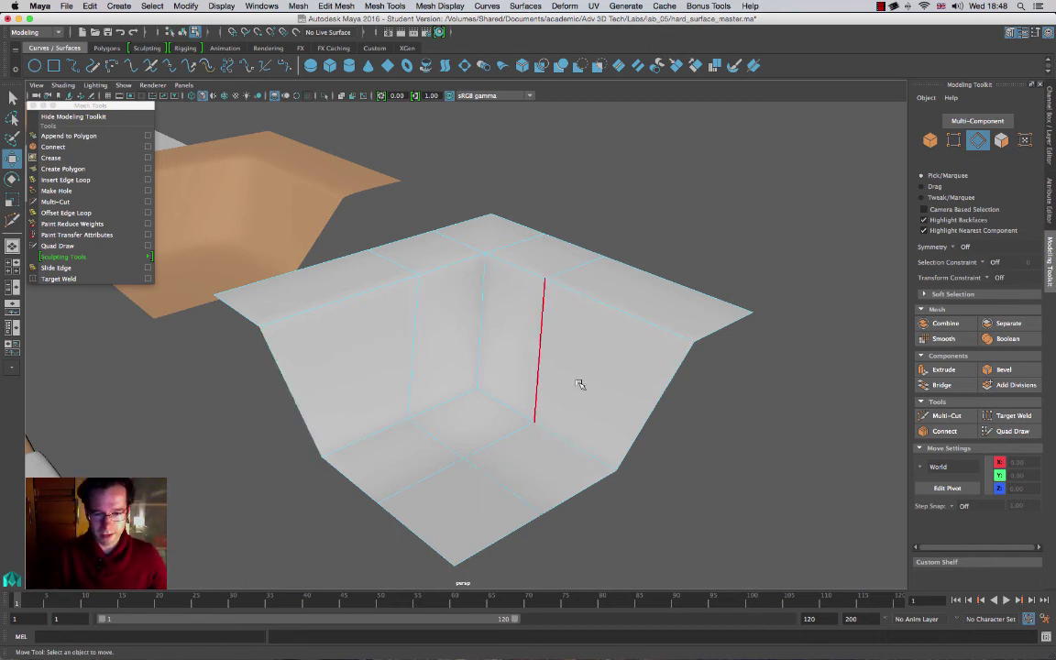
alt+drag(545, 404, 495, 362)
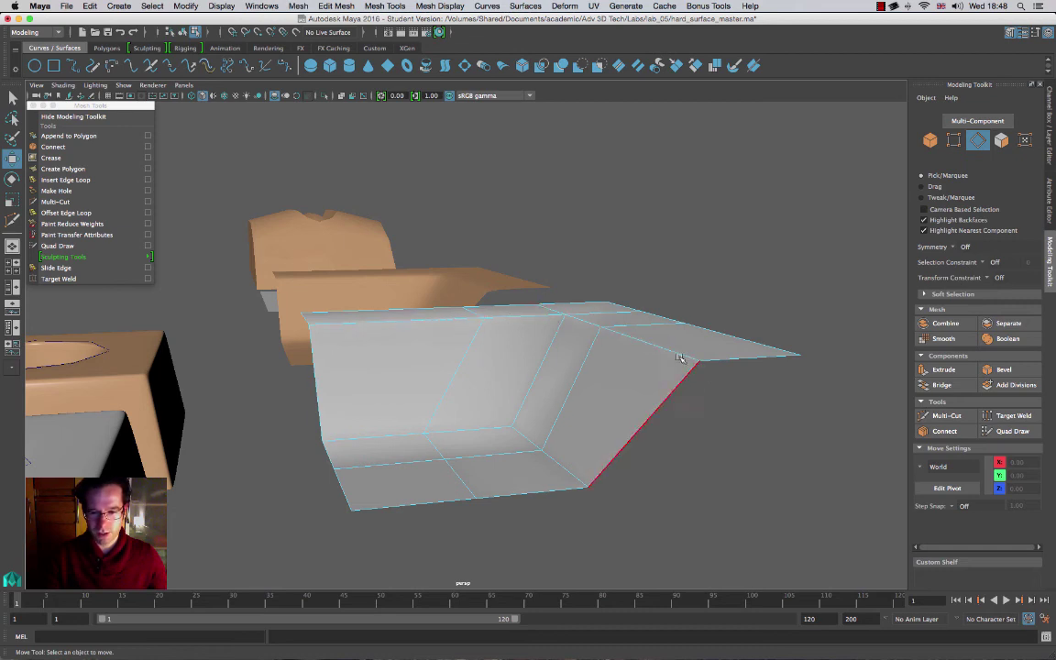
click(979, 141)
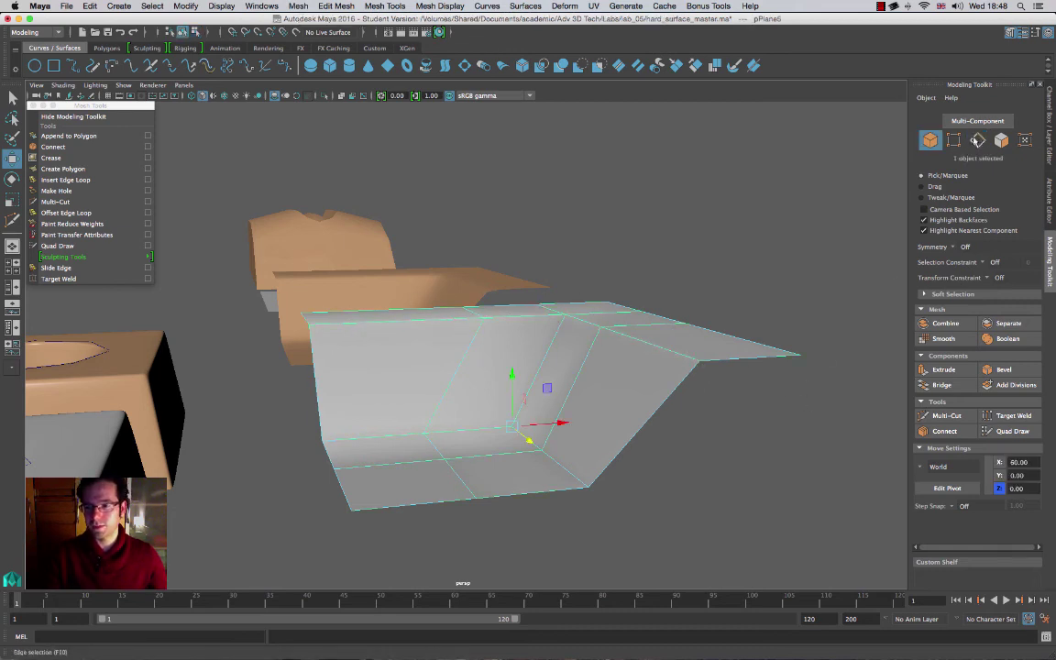
click(979, 139)
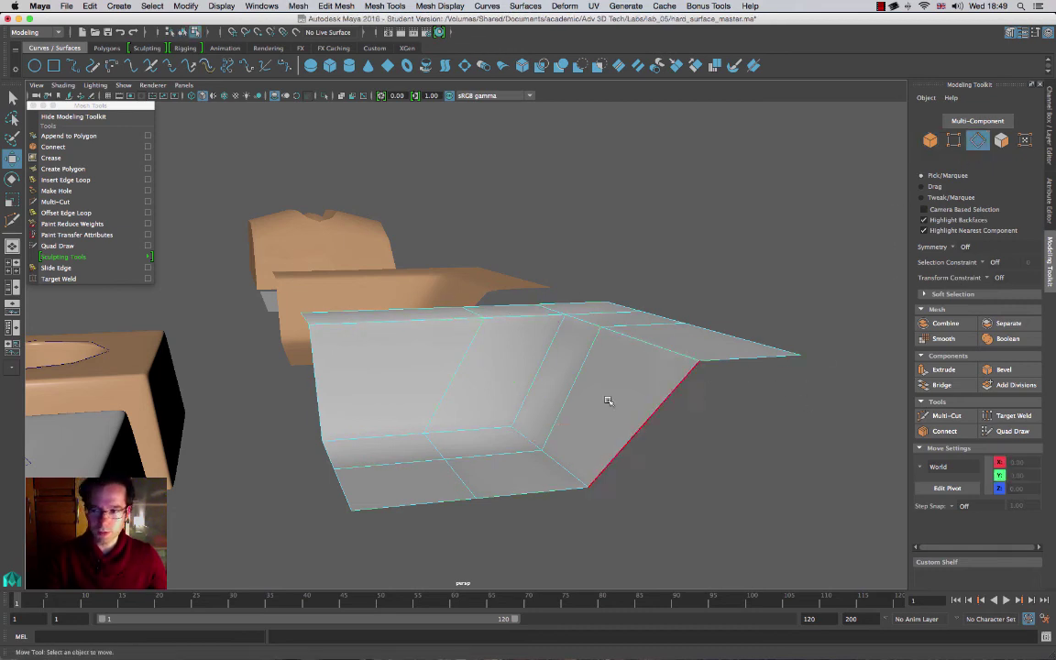
click(640, 341)
alt+drag(640, 341, 498, 229)
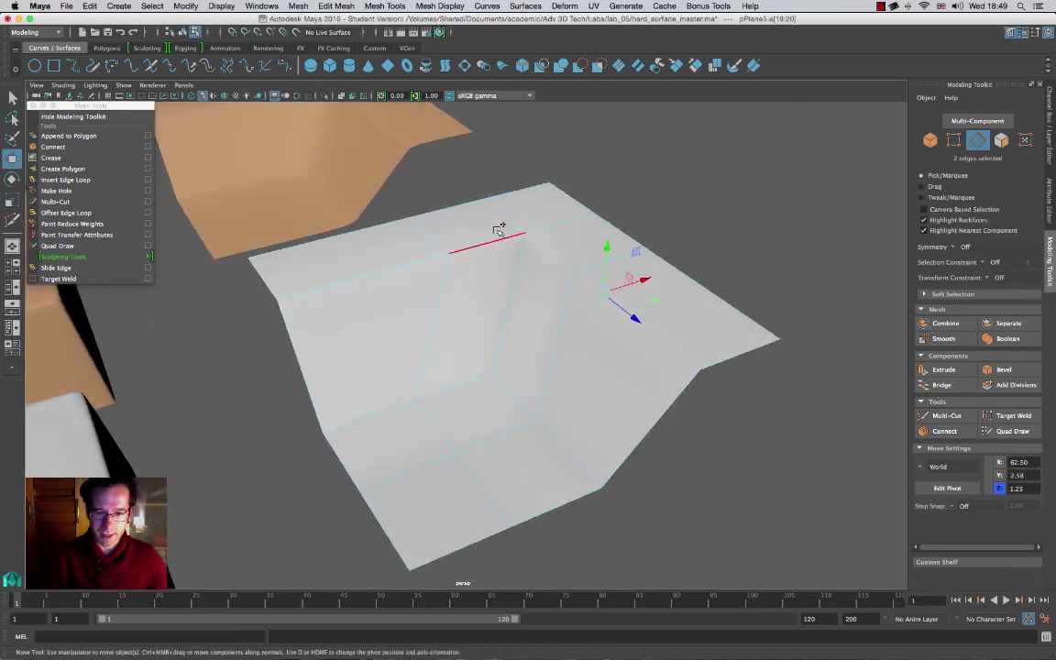
shift+double_click(494, 241)
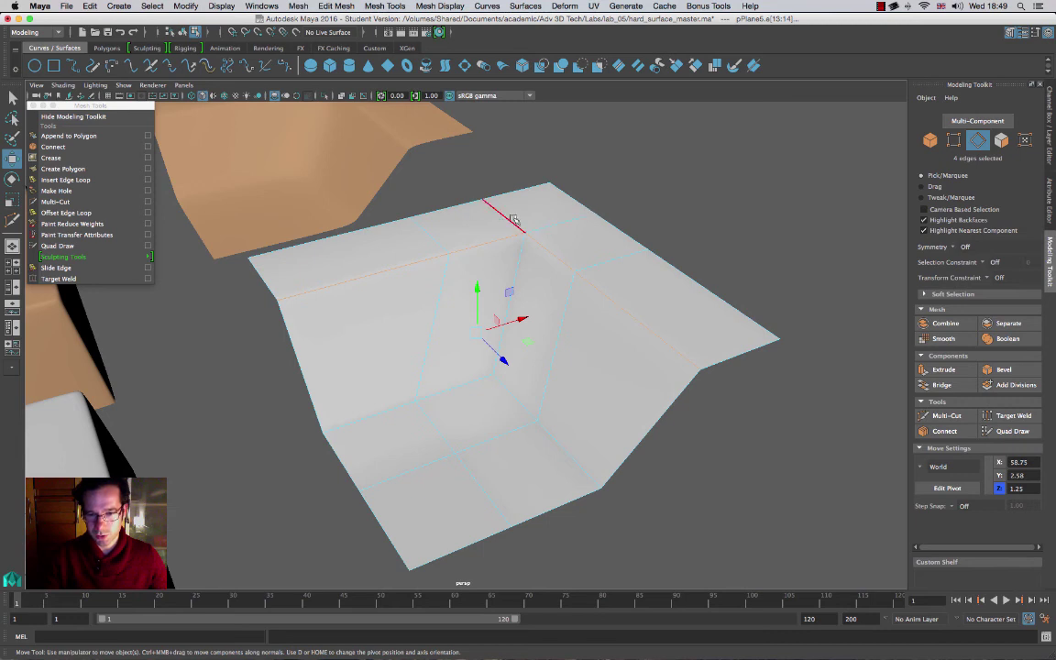
alt+drag(550, 349, 573, 341)
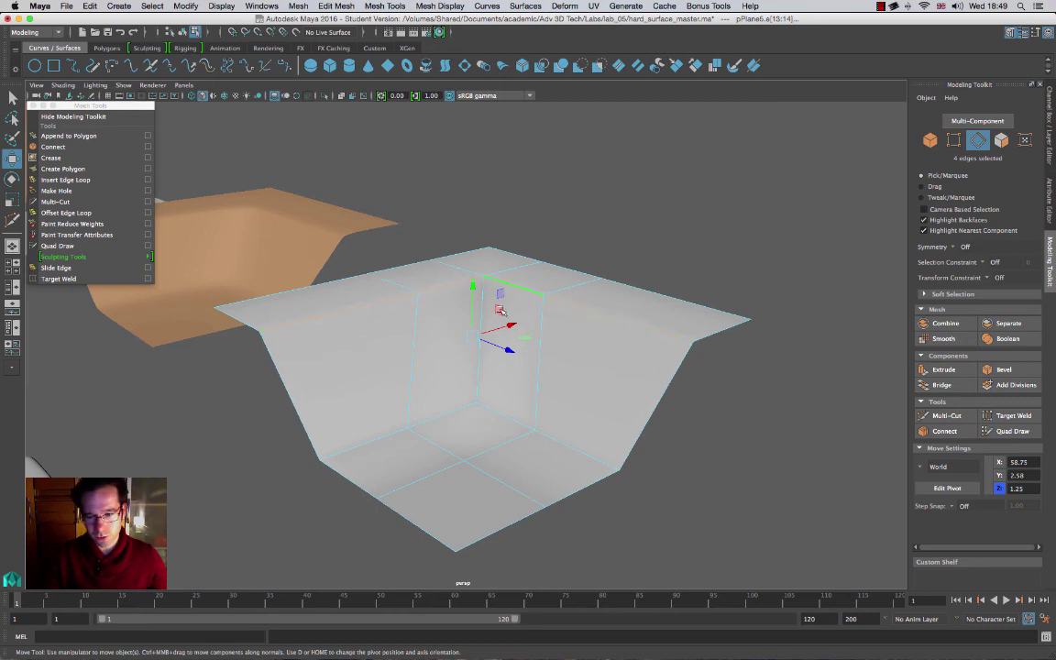
click(1022, 372)
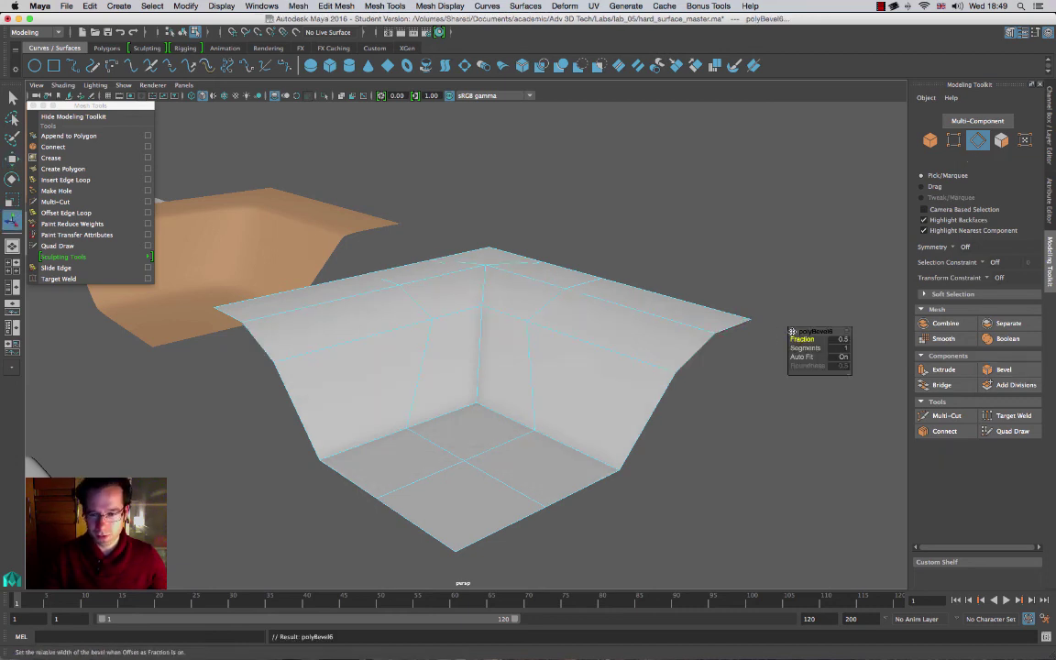
drag(806, 340, 814, 350)
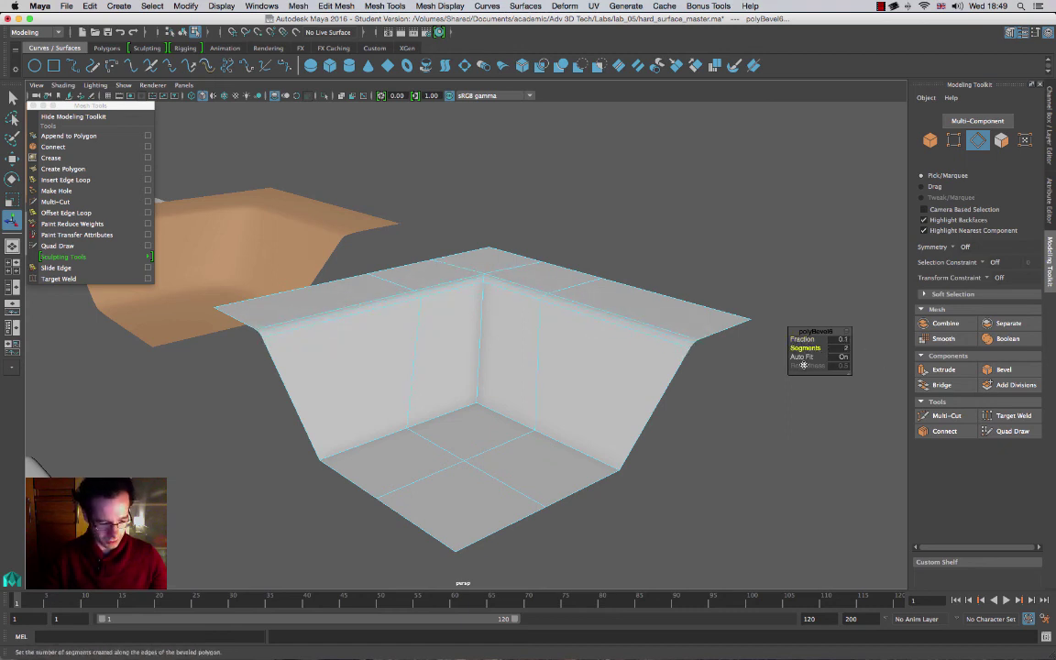
key(3)
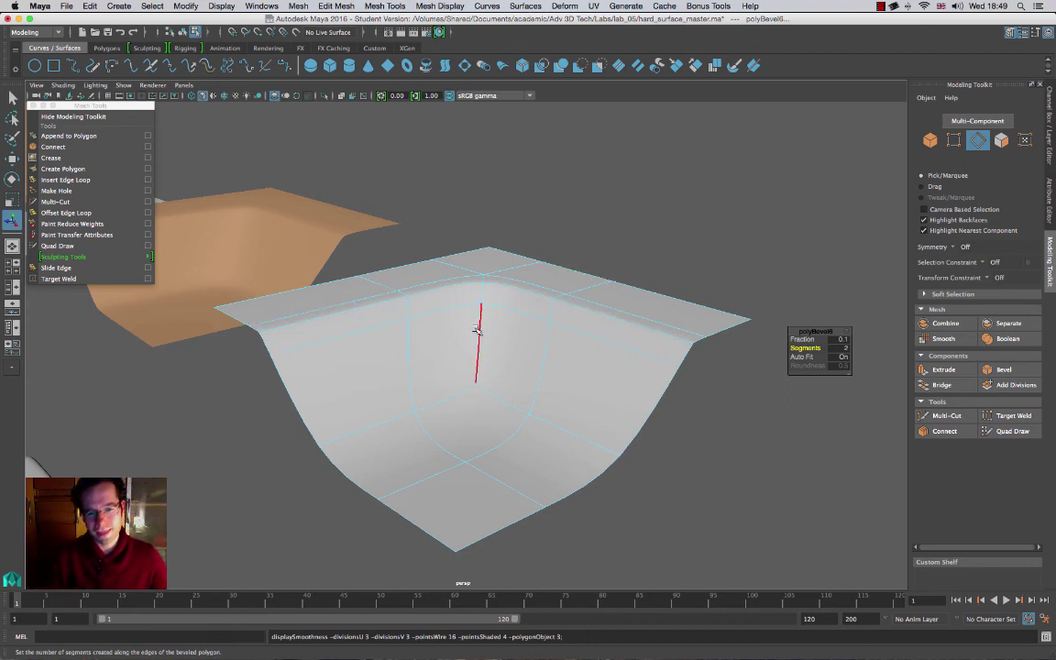
Step: Bevel the edges where the walls meet the floor with fraction 0.1 and 2 segments
click(587, 445)
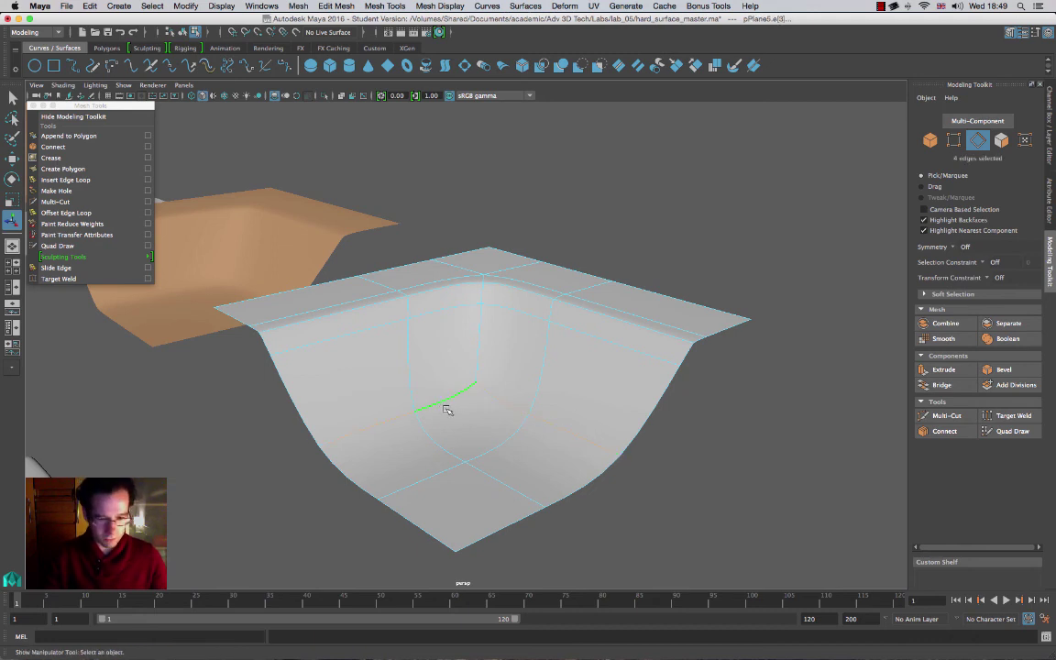
key(1)
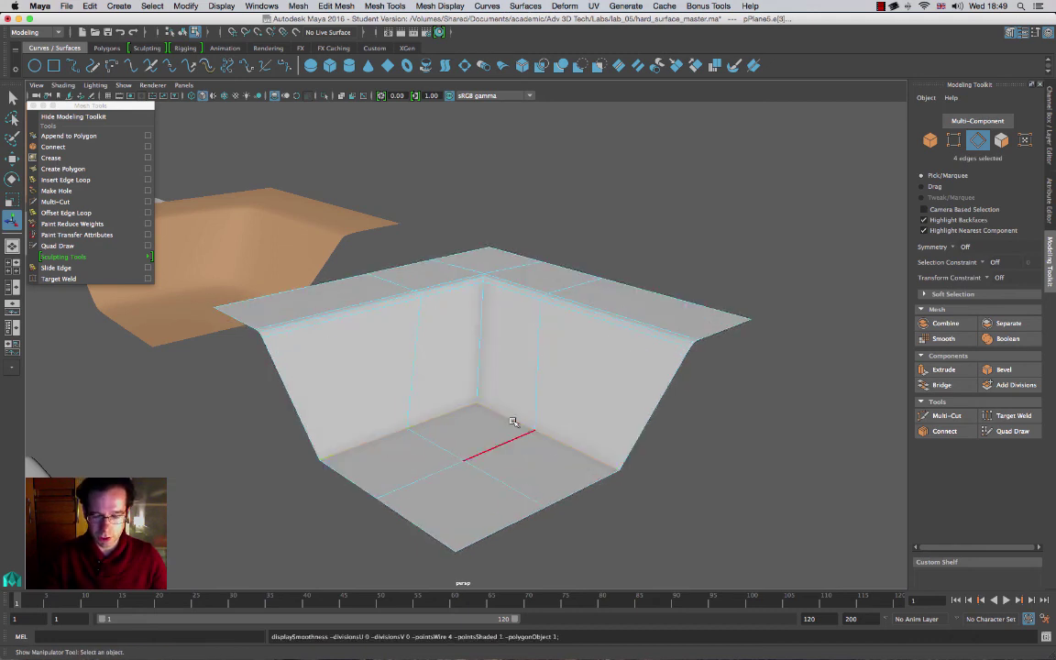
key(3)
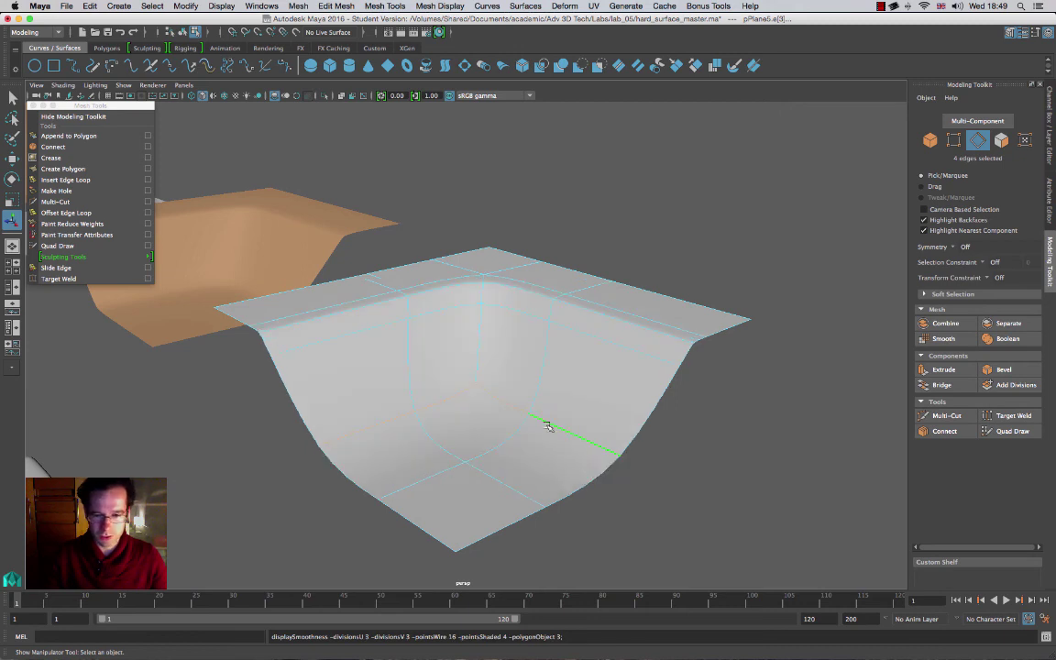
click(1004, 371)
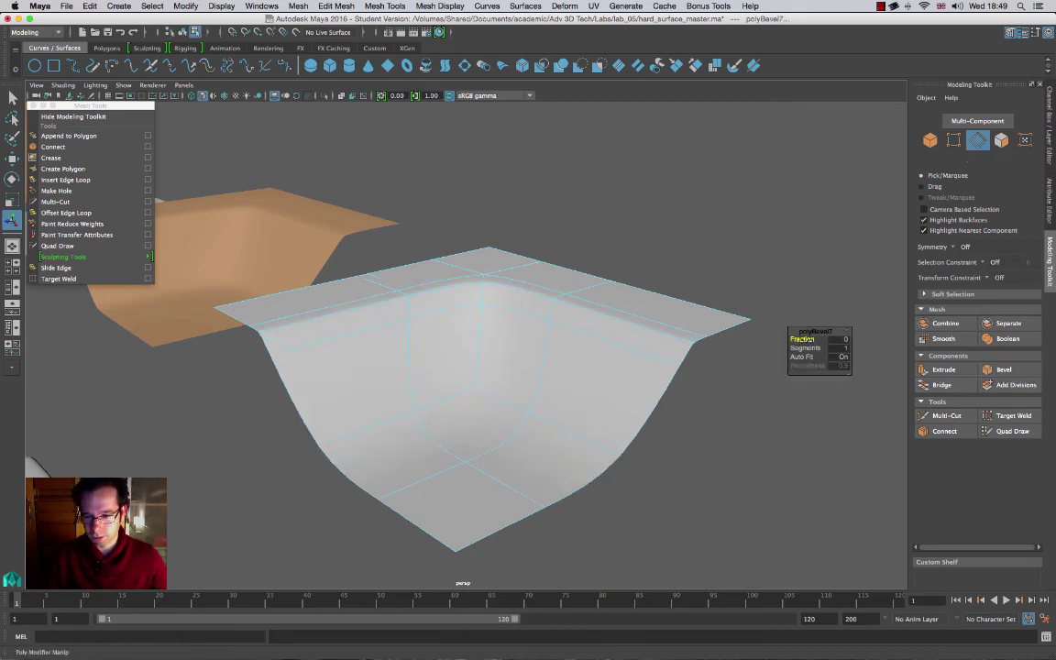
drag(809, 339, 810, 341)
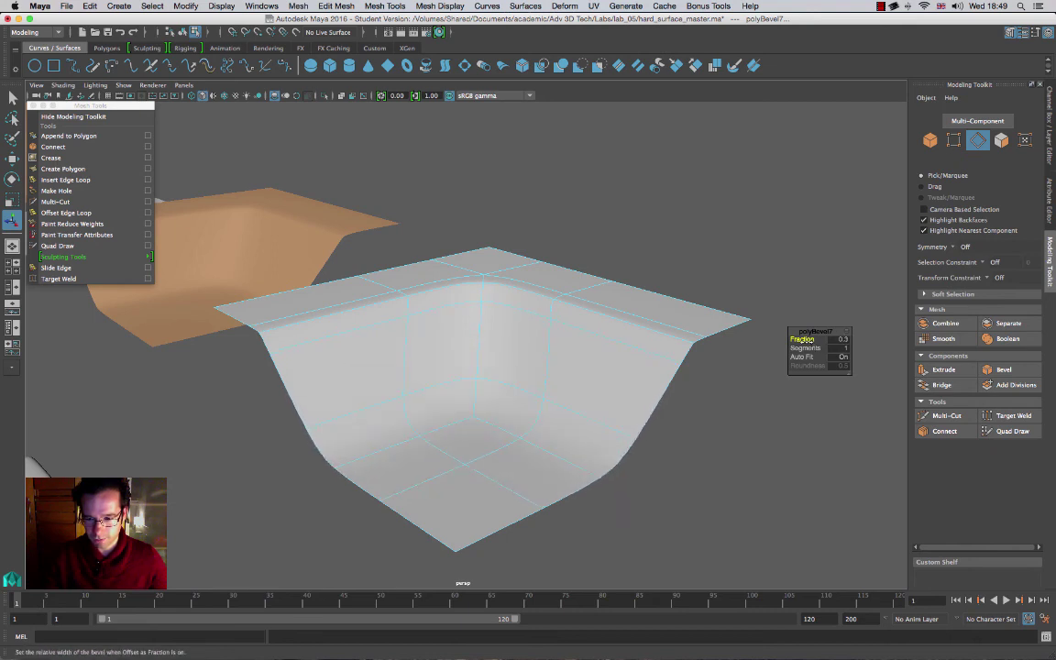
drag(807, 340, 802, 348)
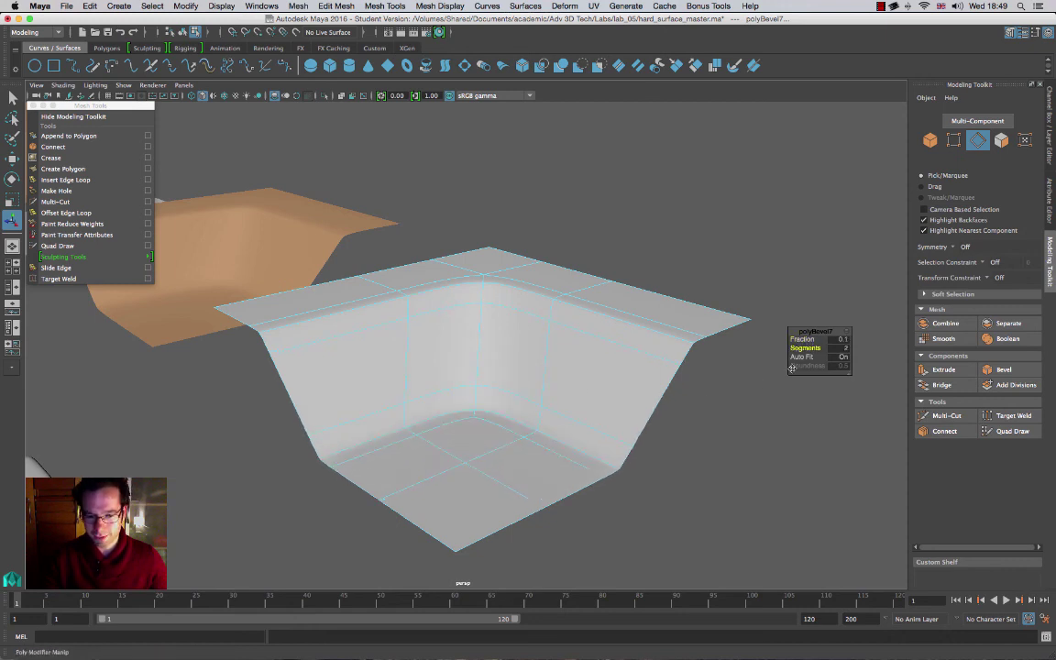
Step: Examine the bevelled corner from several angles in smoothed and unsmoothed display
alt+drag(401, 459, 384, 403)
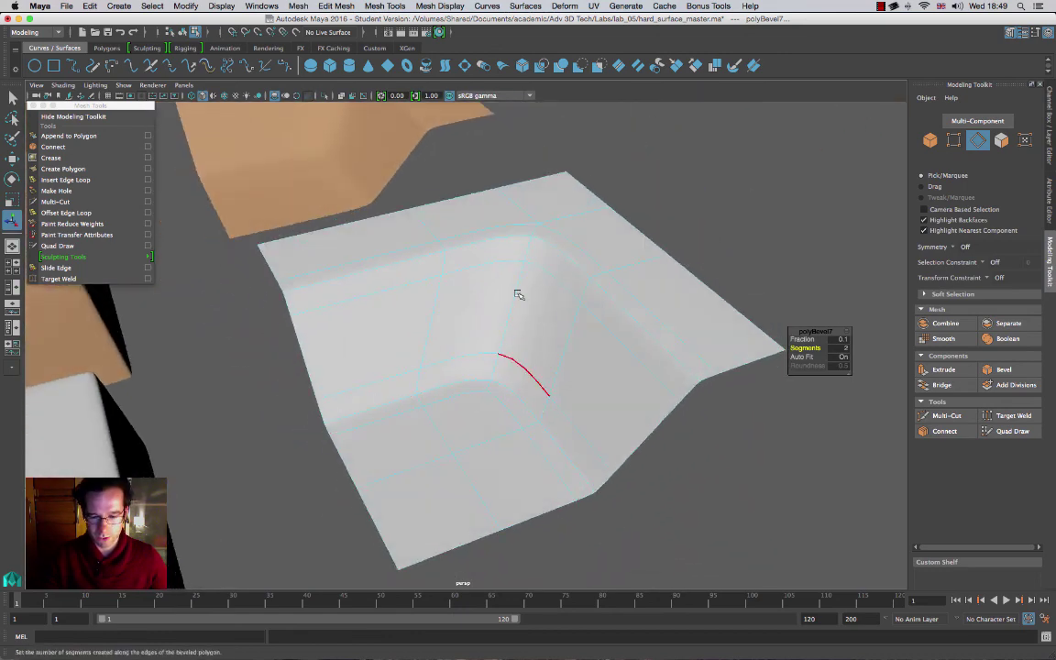
alt+drag(519, 295, 568, 423)
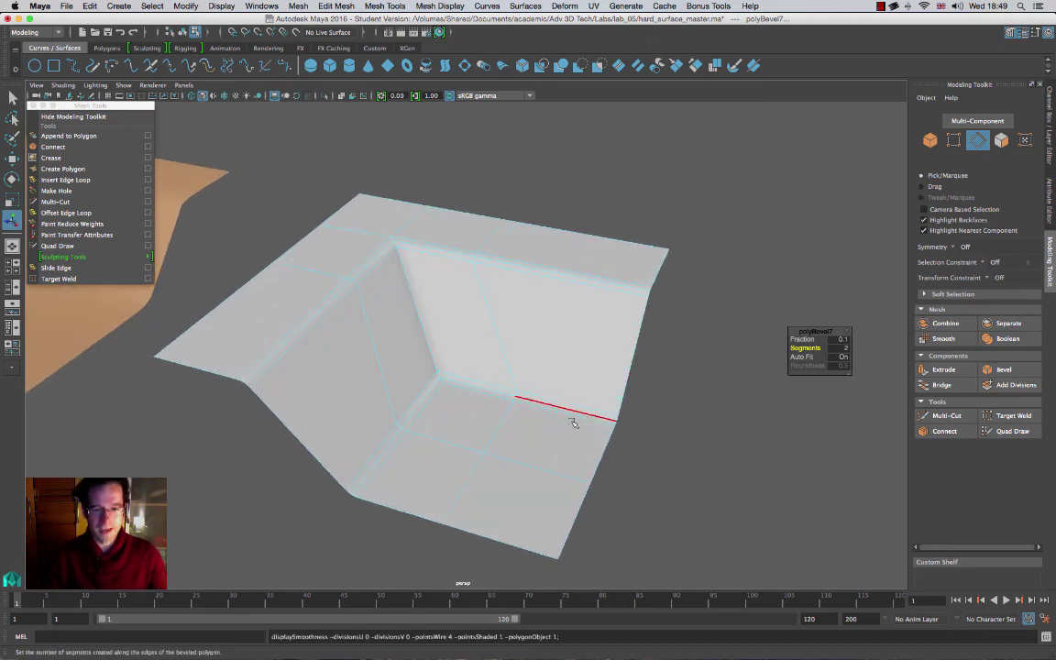
alt+drag(524, 348, 483, 342)
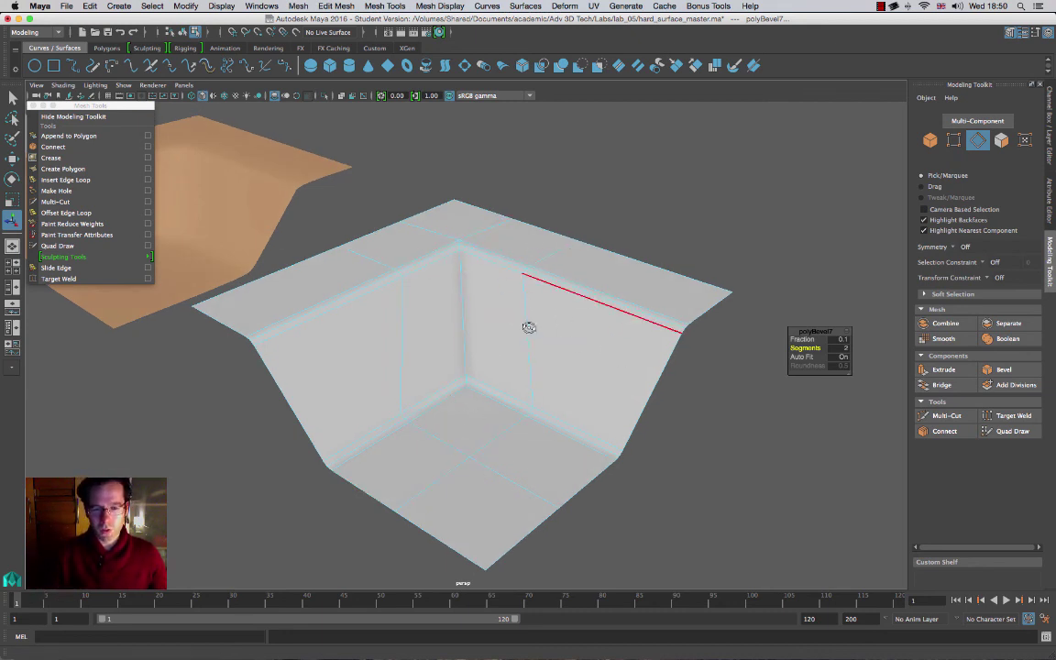
alt+drag(530, 328, 528, 309)
alt+middle_drag(506, 348, 486, 419)
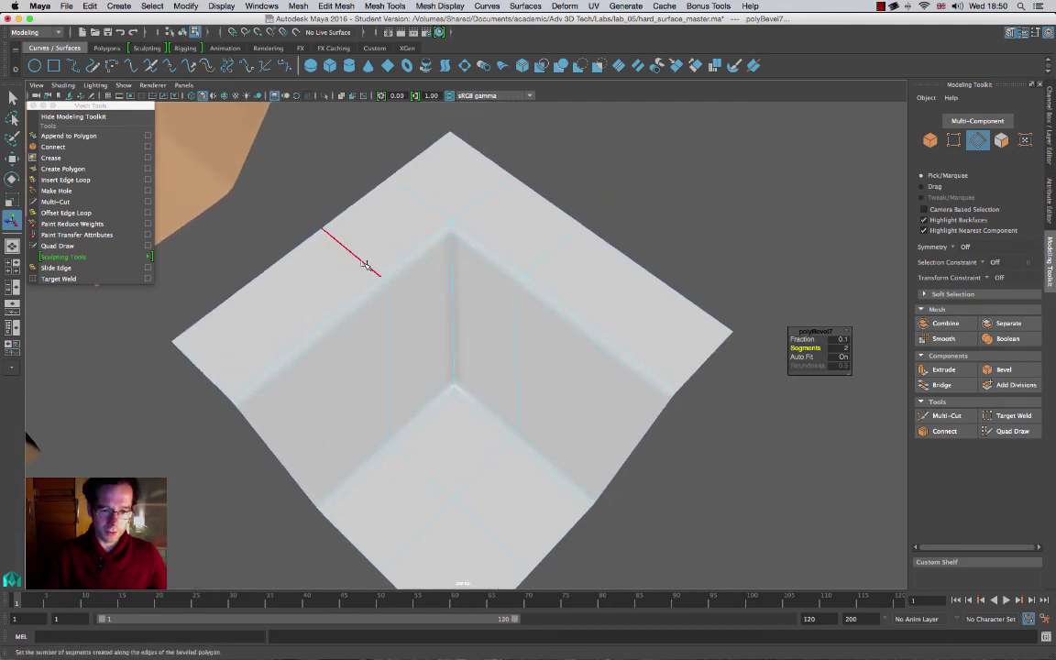
double_click(364, 265)
shift+click(388, 283)
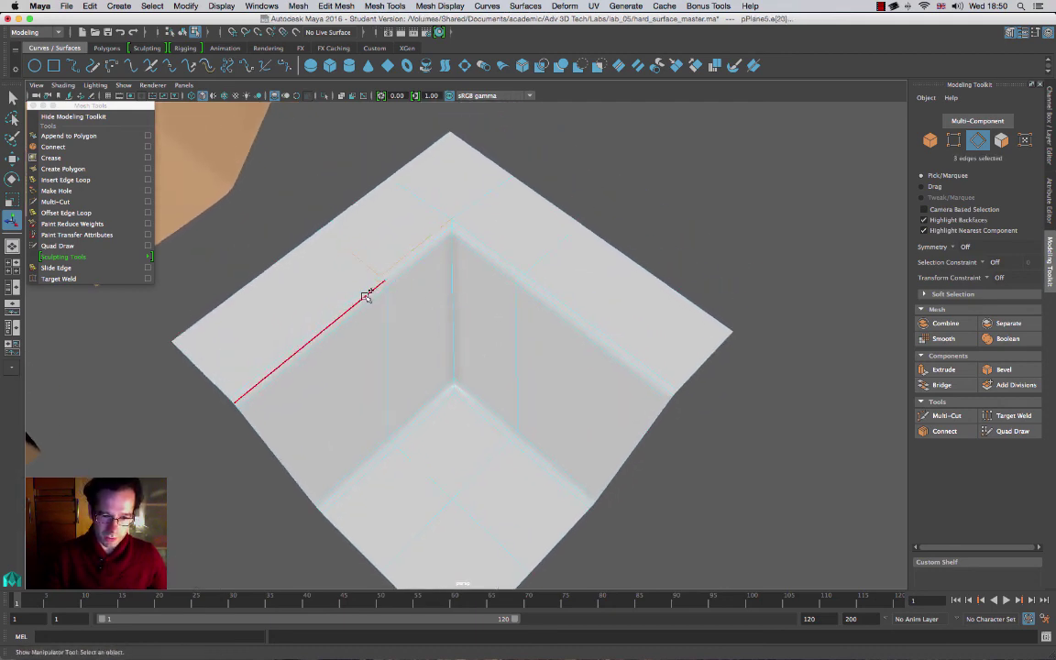
shift+click(382, 278)
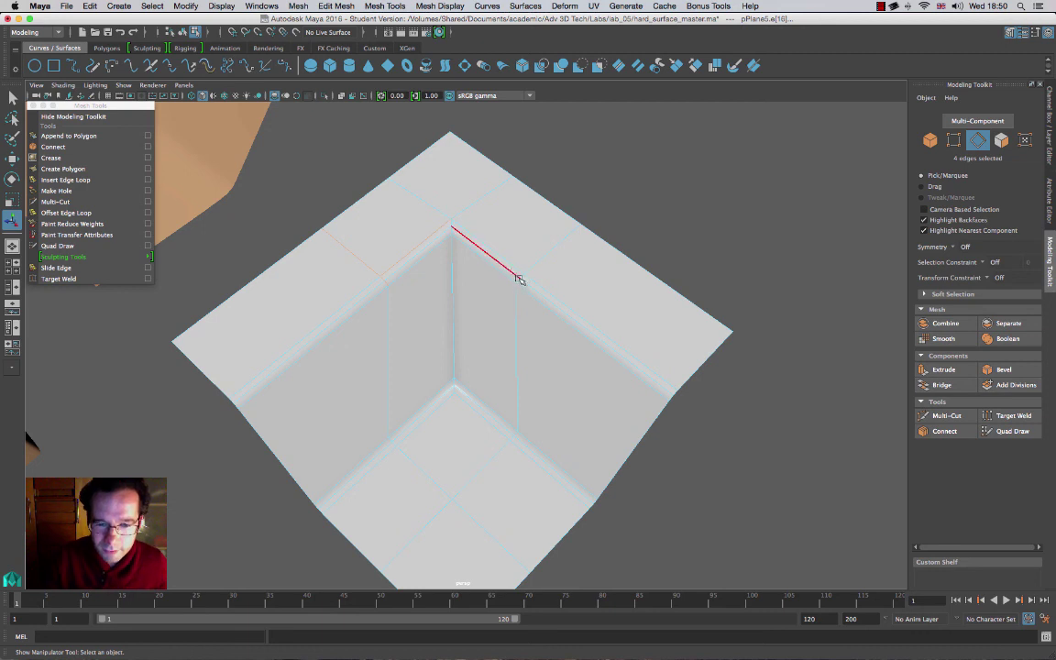
click(359, 260)
shift+click(383, 279)
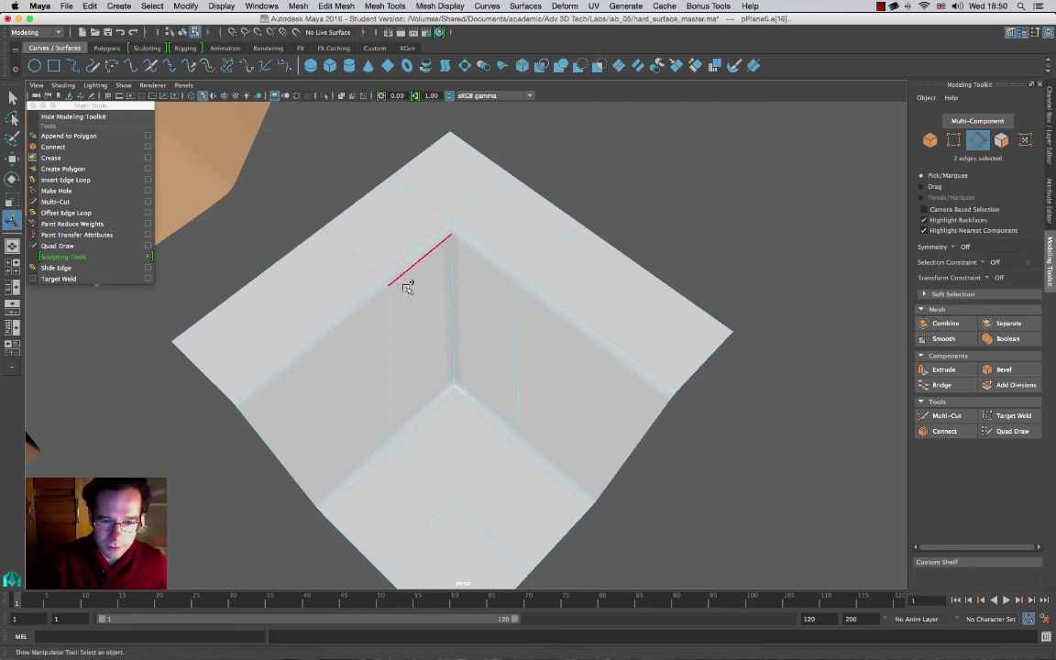
shift+click(568, 240)
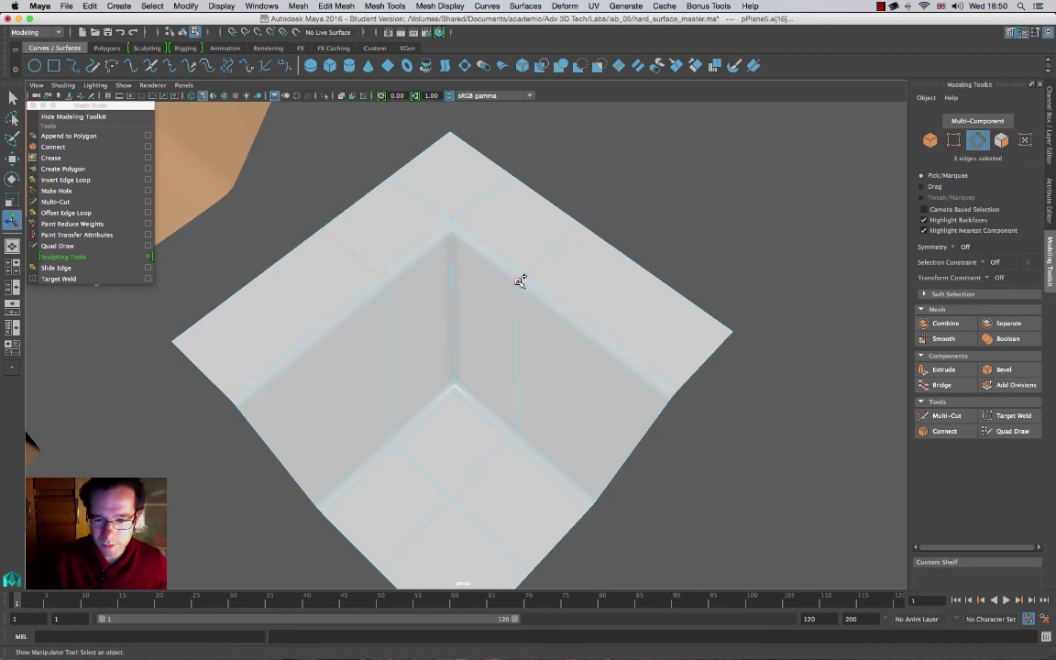
shift+click(555, 248)
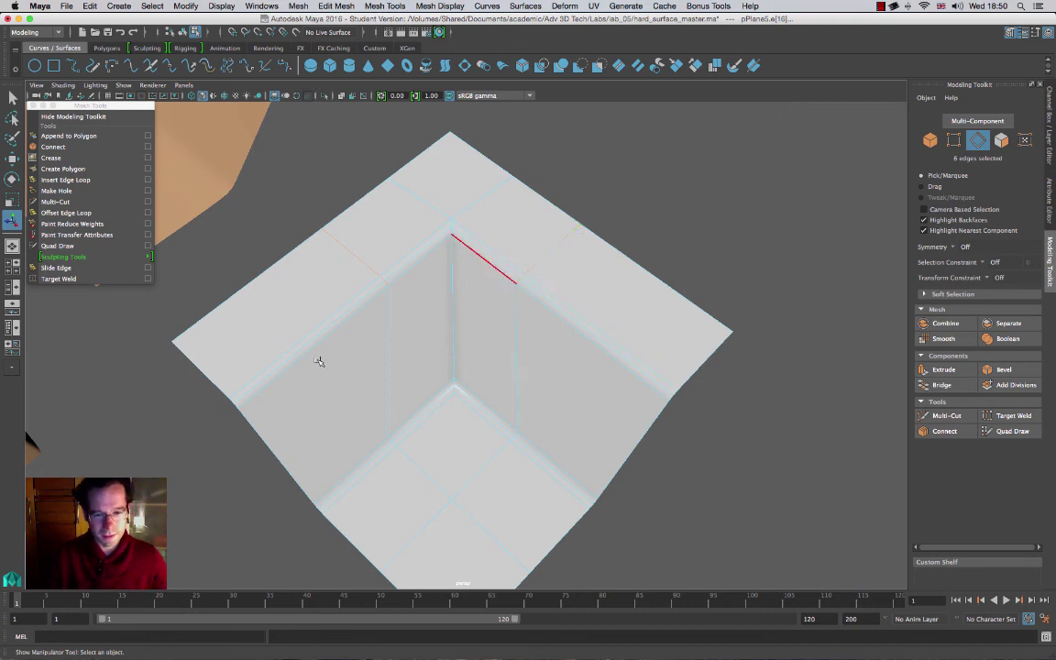
Step: With the mesh smoothed, move the three edges crossing the left wall's rim along X away from the corner, to about X 58.36
key(3)
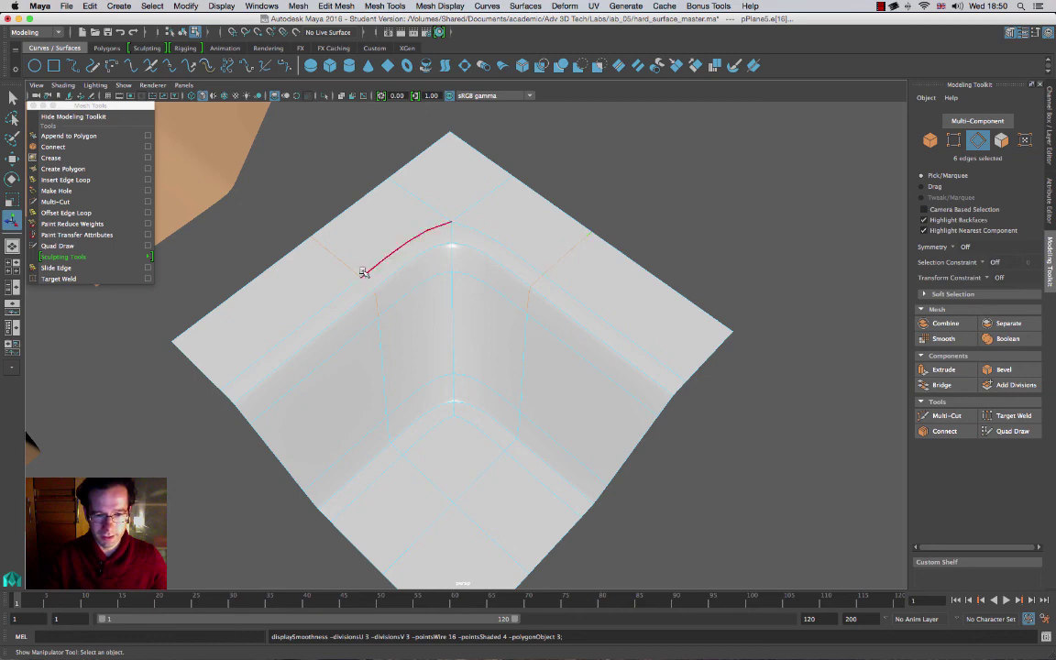
click(377, 300)
shift+click(368, 281)
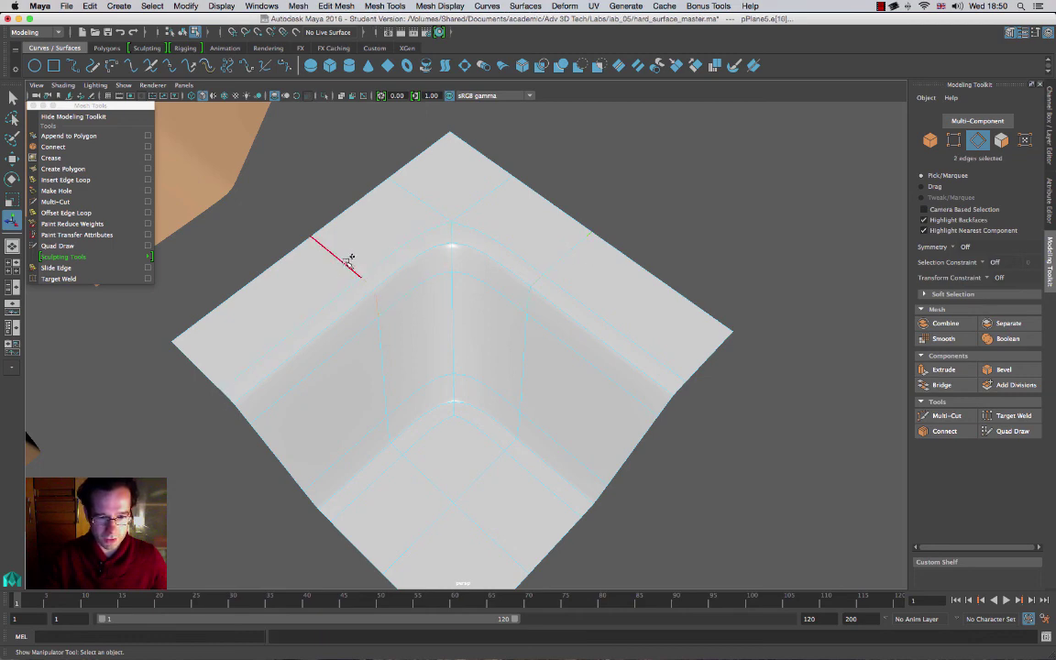
shift+click(351, 259)
key(w)
drag(388, 230, 345, 262)
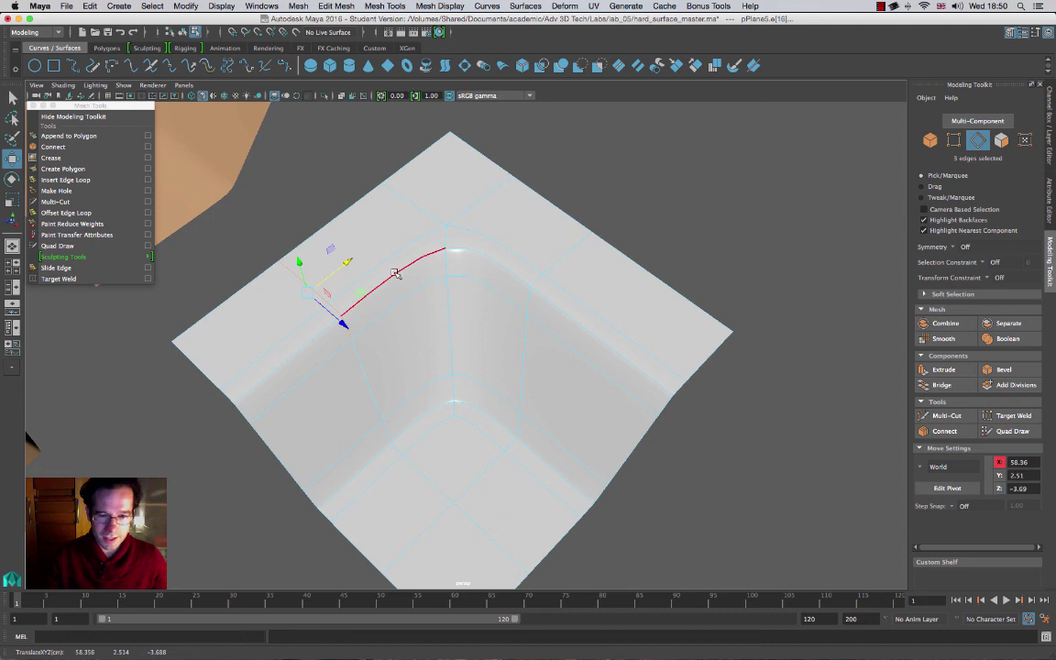
Step: Move the three edges crossing the right wall's rim along Z away from the corner, to about Z 1.48
click(529, 302)
shift+click(541, 279)
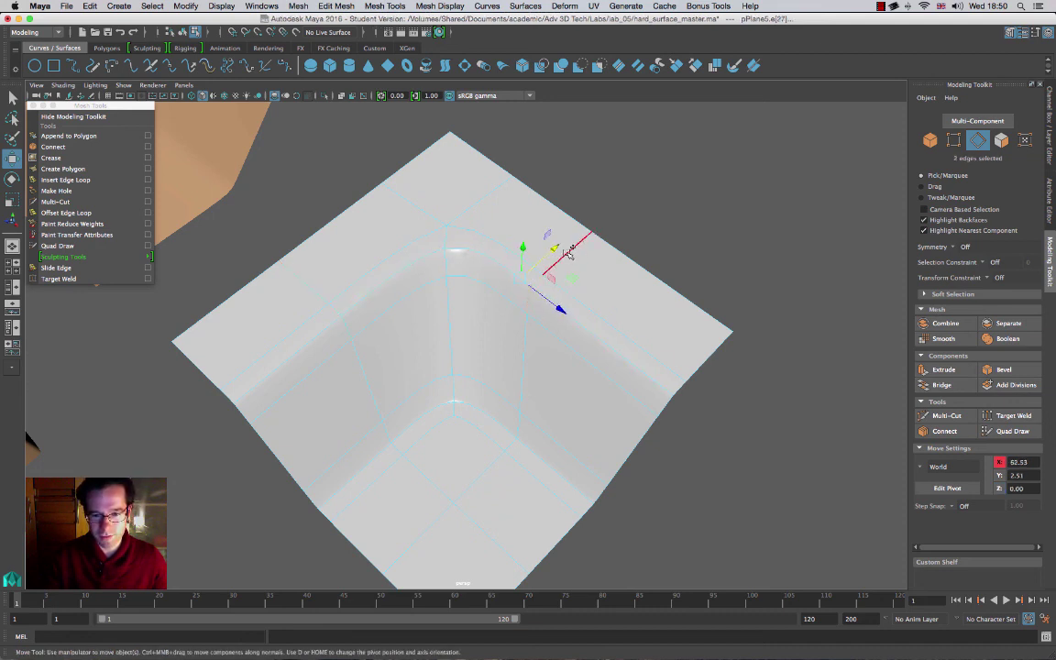
shift+click(567, 255)
drag(584, 279, 632, 313)
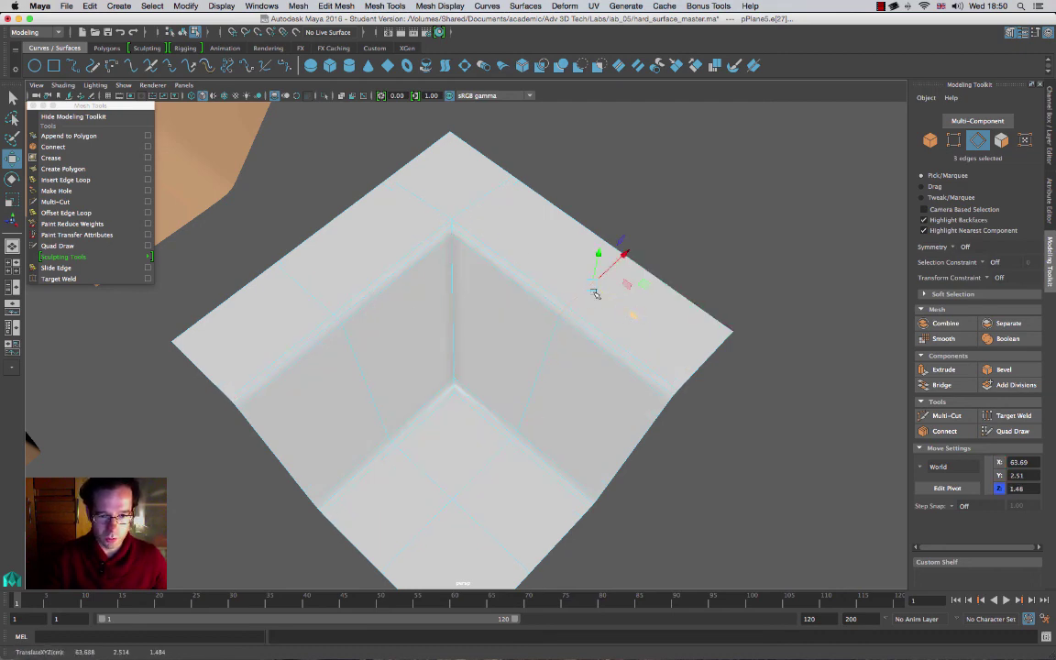
Step: Move the four-edge line crossing the floor from the right wall along Z toward the inner corner, to about Z 1.02
alt+drag(528, 431, 516, 410)
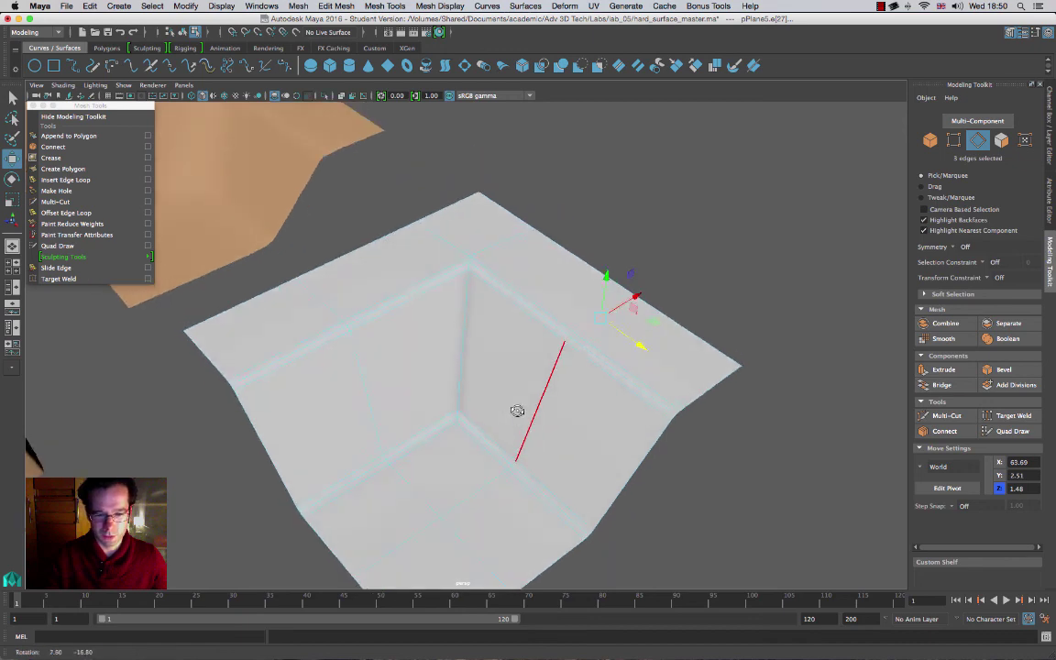
alt+middle_drag(516, 410, 461, 355)
click(478, 393)
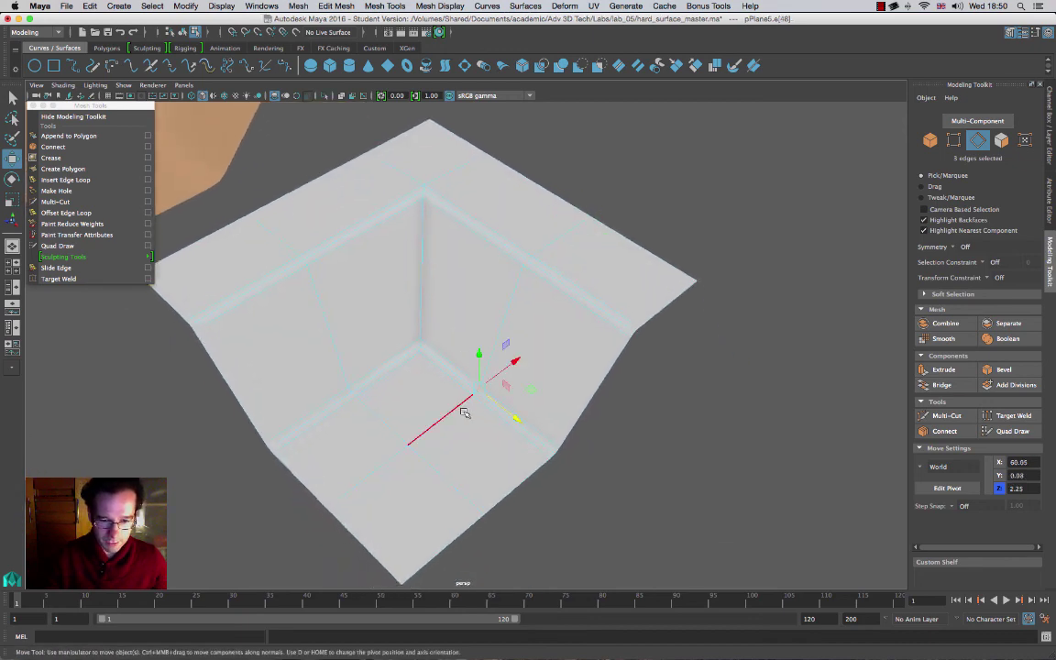
click(436, 428)
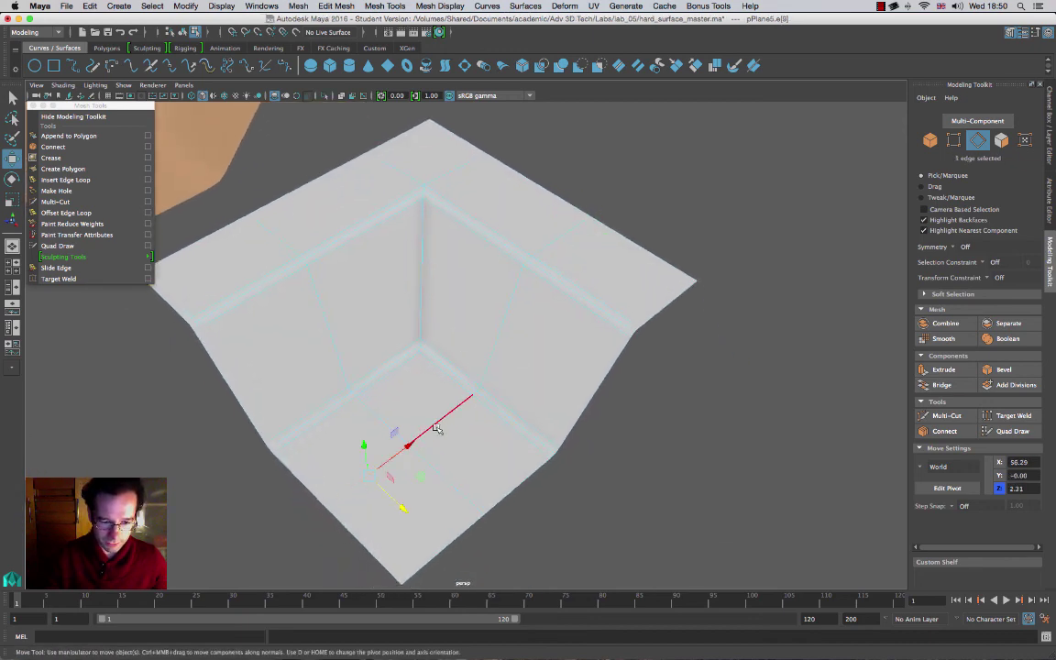
shift+click(474, 396)
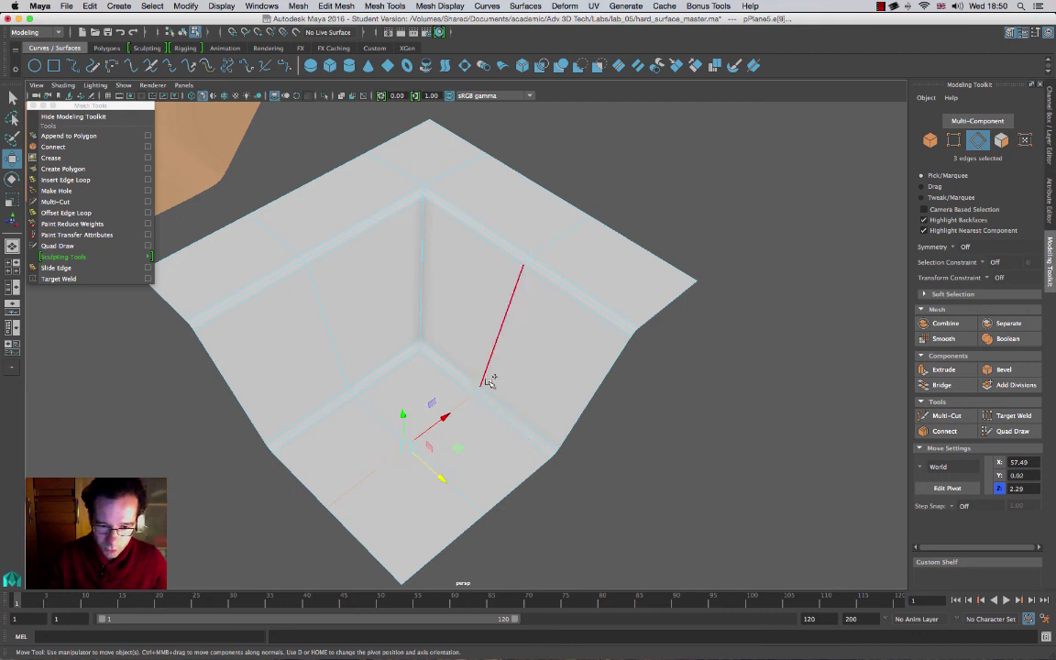
shift+click(490, 382)
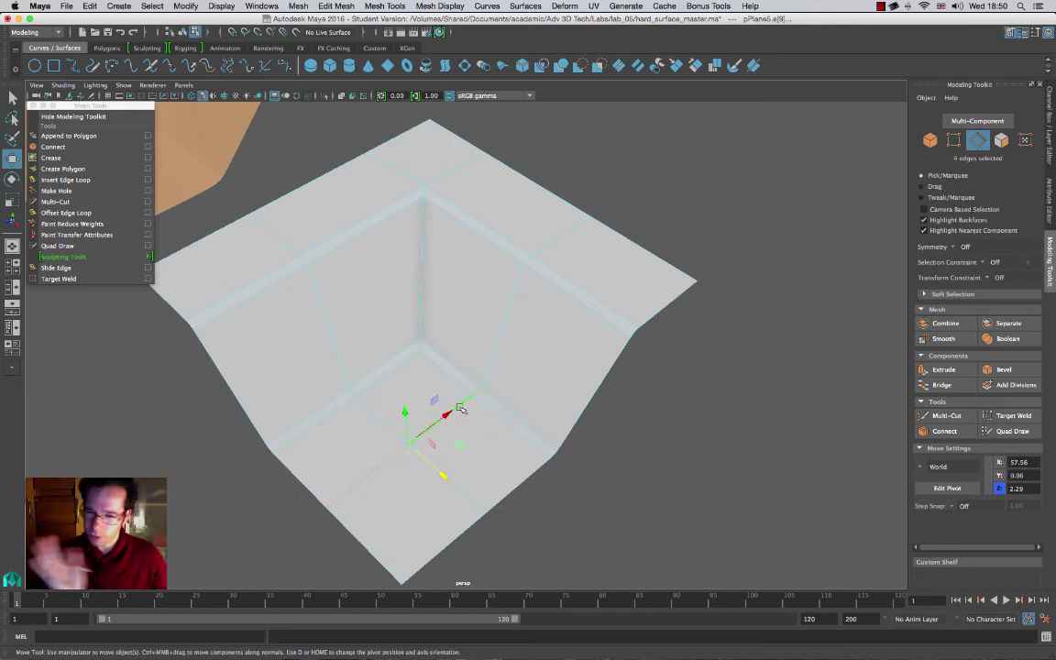
key(3)
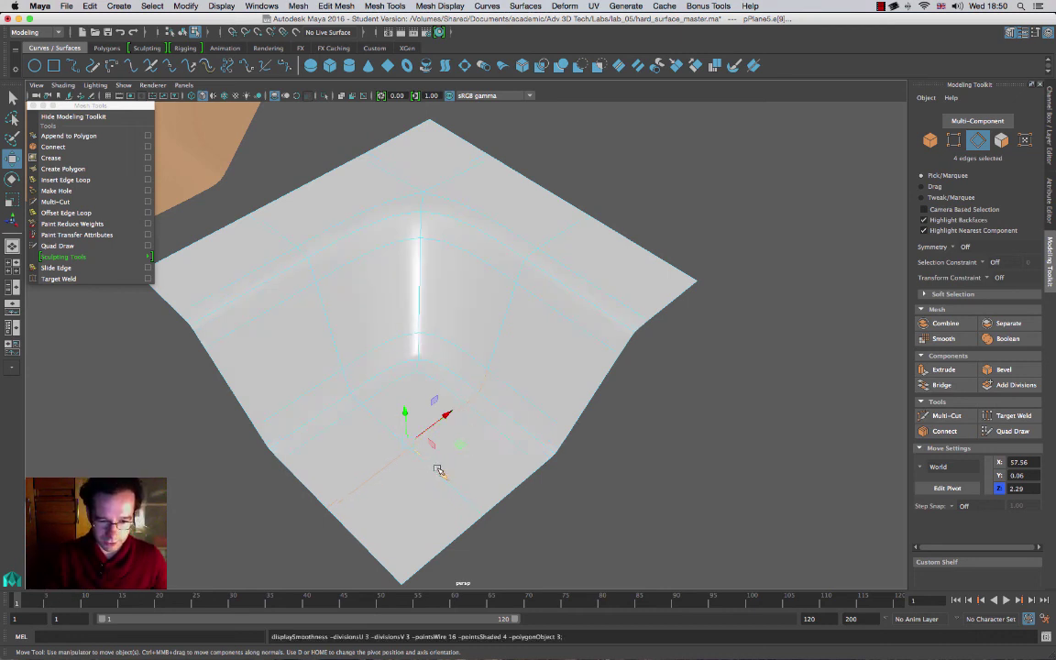
mouse_move(438, 470)
middle_down()
mouse_move(386, 435)
mouse_move(447, 480)
middle_up()
alt+drag(519, 418, 495, 464)
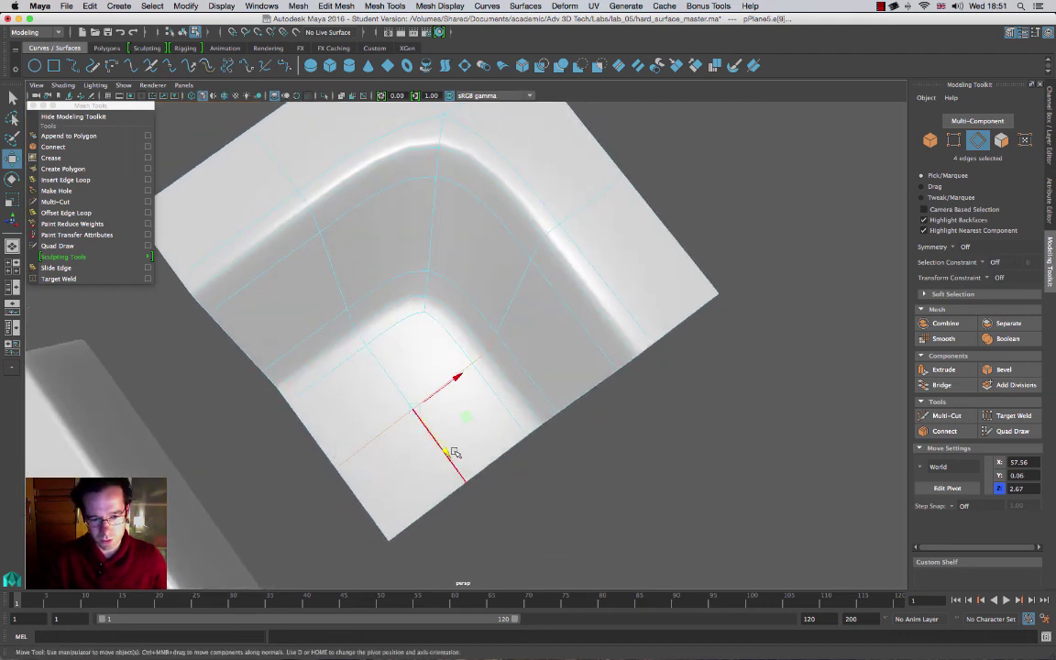
middle_drag(456, 453, 396, 413)
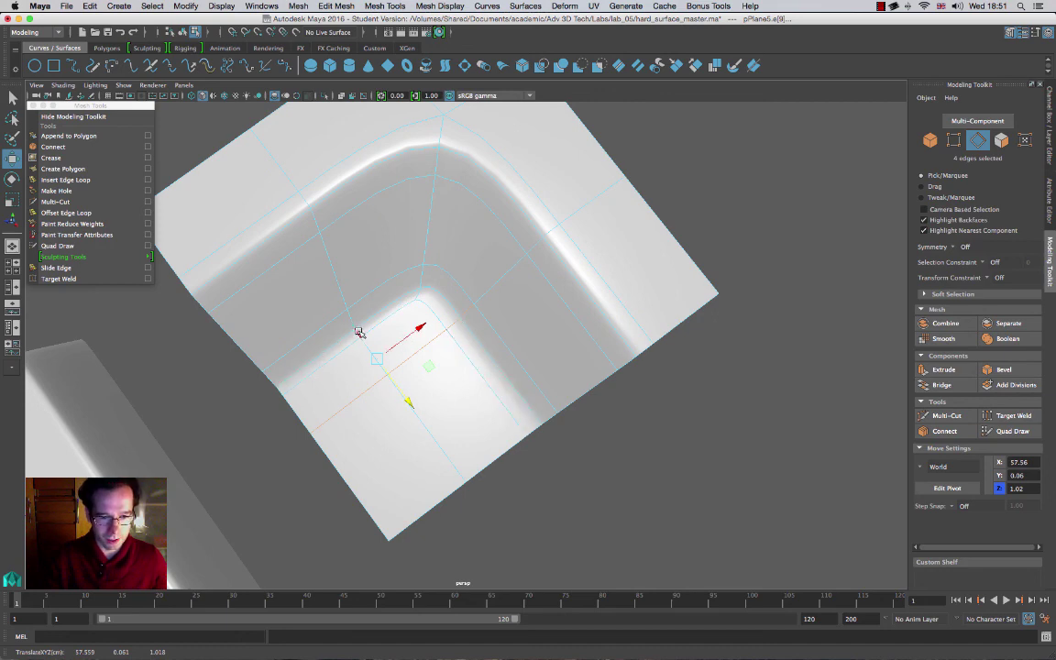
Step: Move the four-edge line crossing the floor from the left wall along X toward the inner corner, to about X 59.07
click(436, 444)
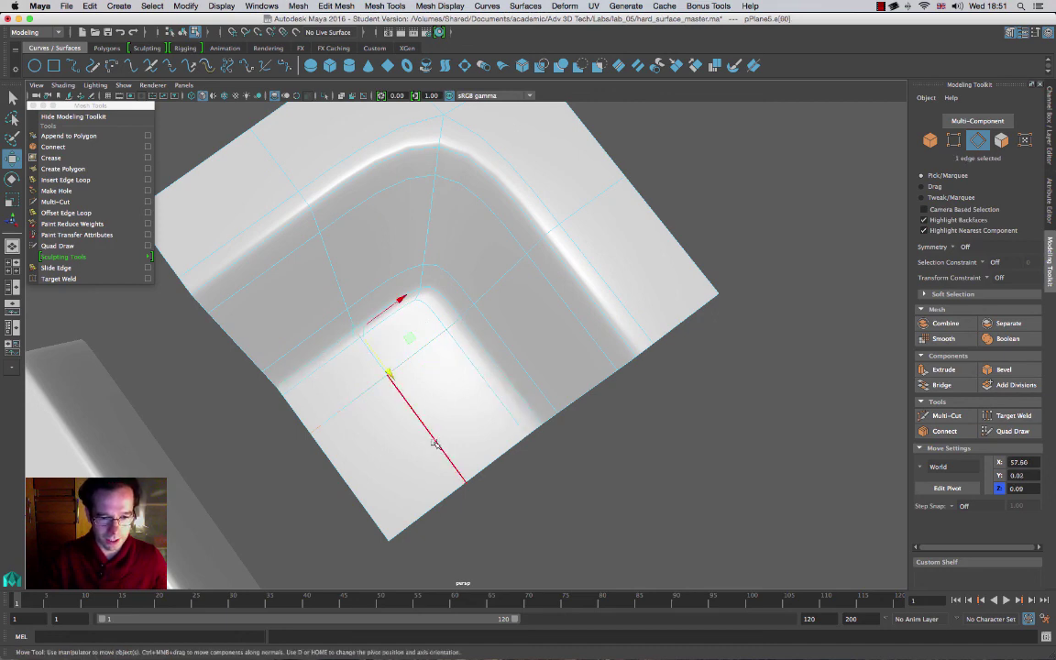
shift+click(375, 359)
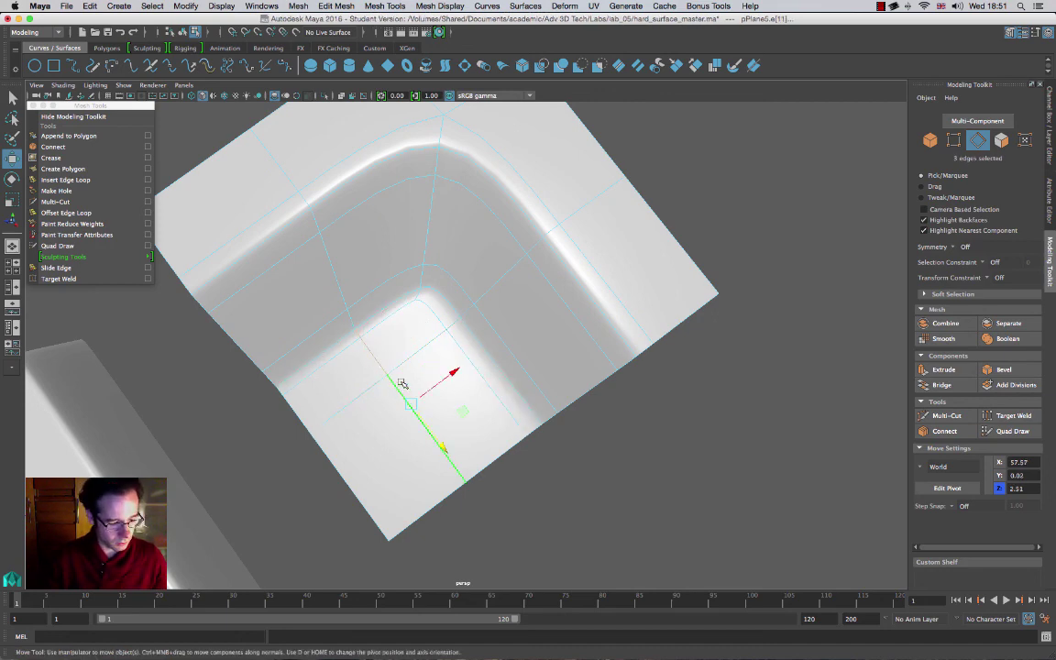
key(1)
shift+click(358, 326)
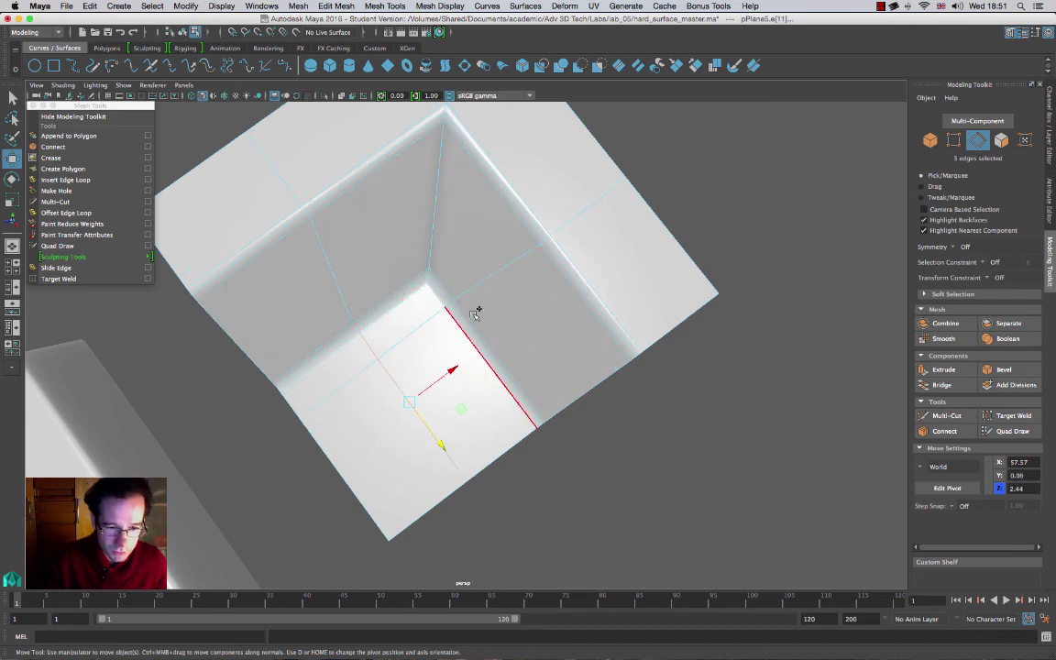
key(3)
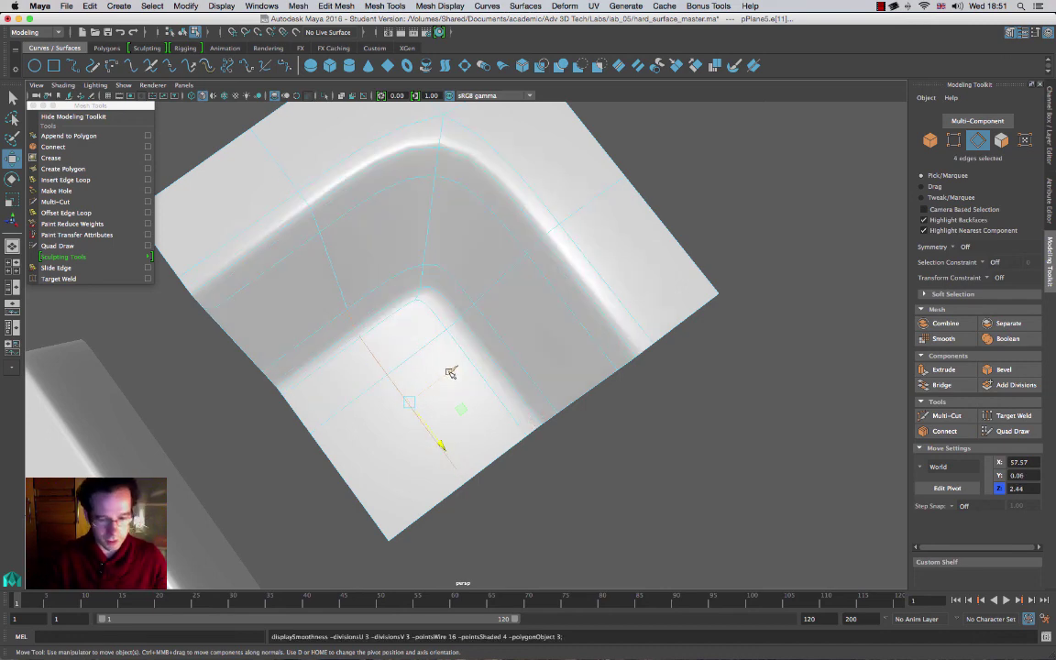
drag(453, 370, 511, 326)
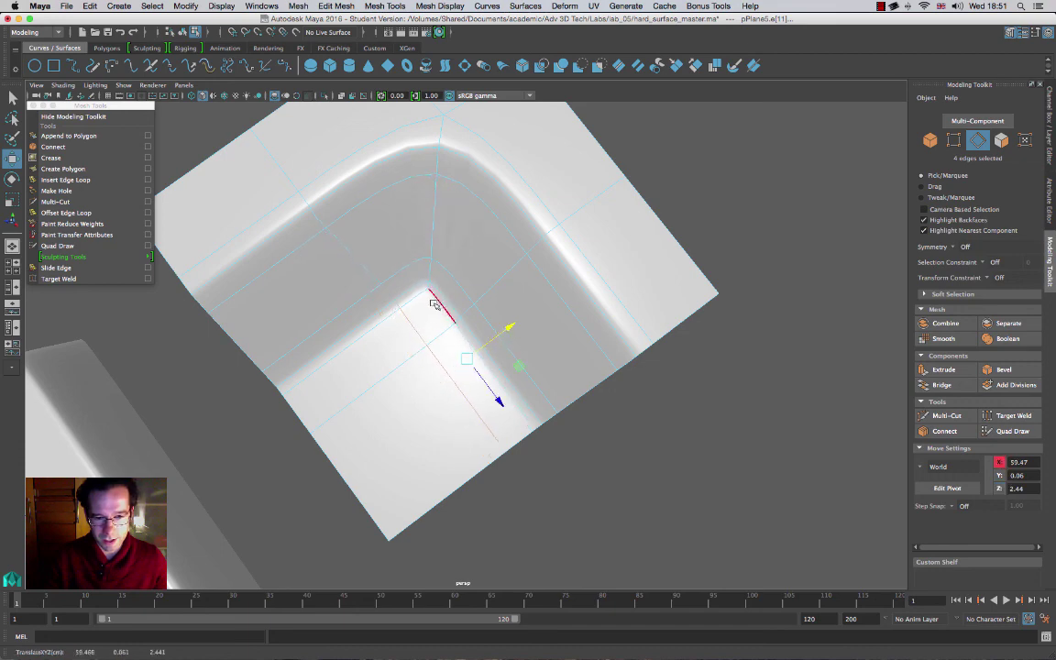
key(1)
double_click(510, 327)
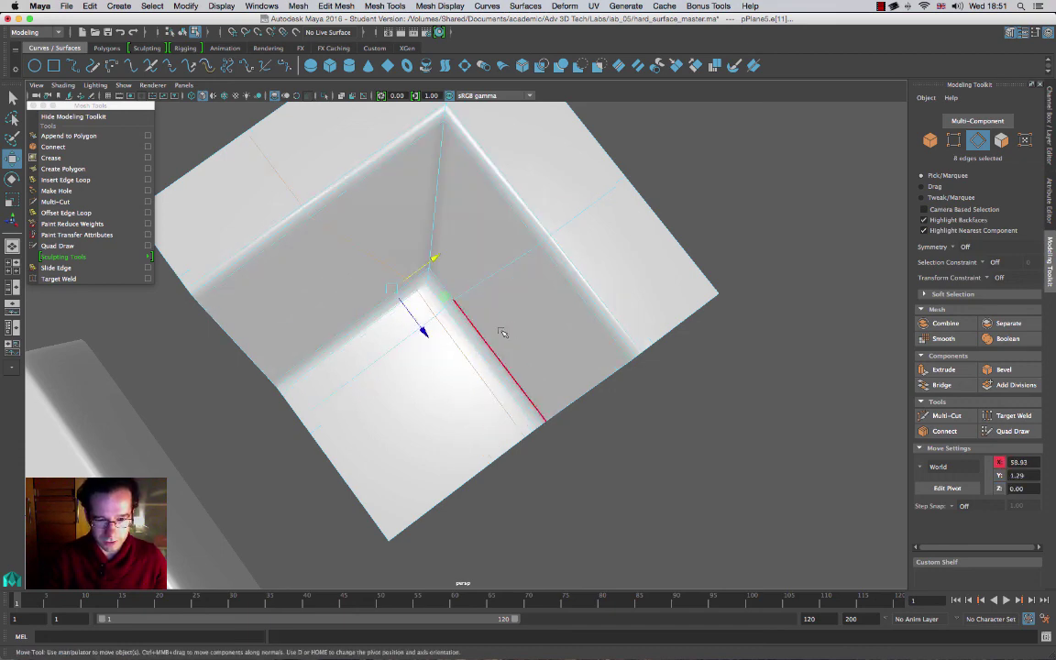
key(z)
drag(512, 327, 497, 337)
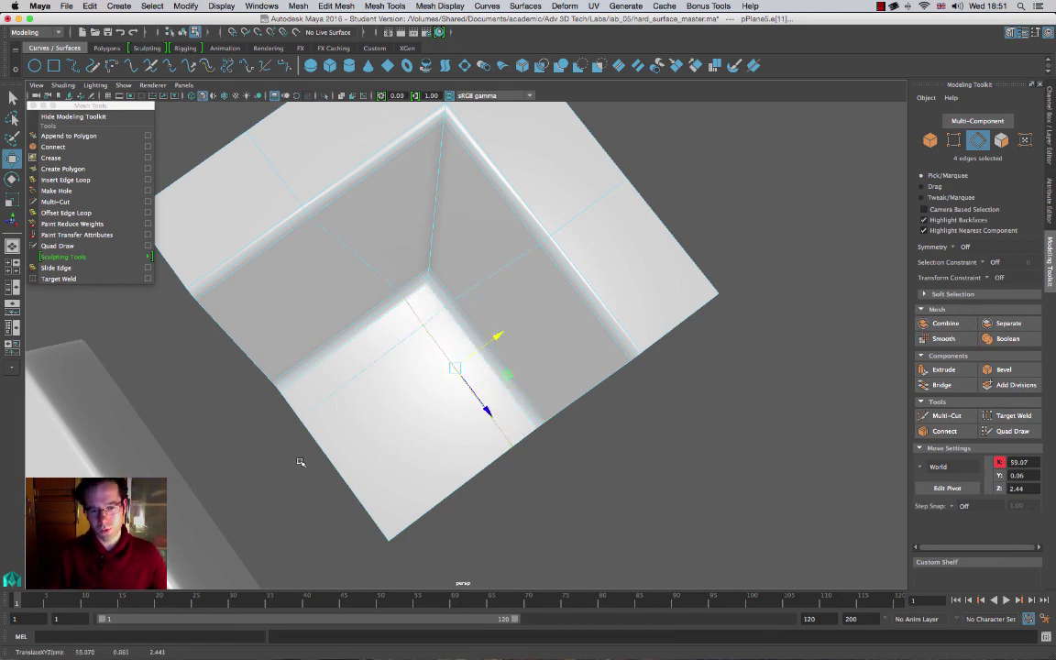
Step: Preview the mesh smoothed and compare the inner floor curve with the rim curve, selecting edges along each
alt+drag(300, 459, 266, 240)
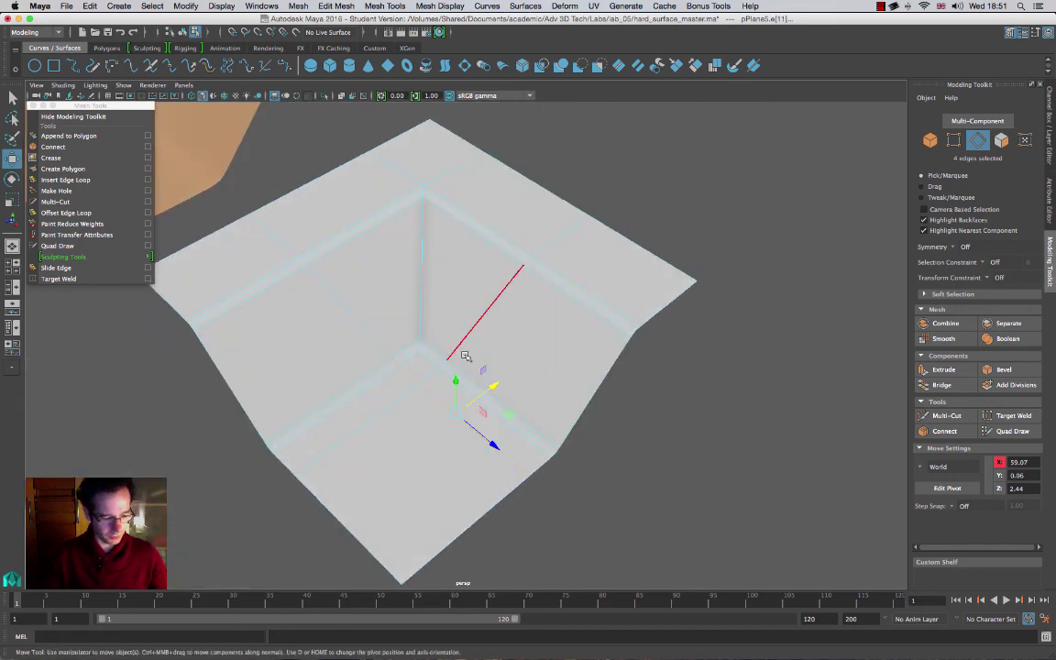
key(3)
alt+drag(444, 280, 456, 450)
alt+right_drag(453, 363, 454, 307)
mouse_move(454, 307)
alt+mouse_down()
mouse_move(465, 349)
mouse_move(459, 322)
alt+mouse_up()
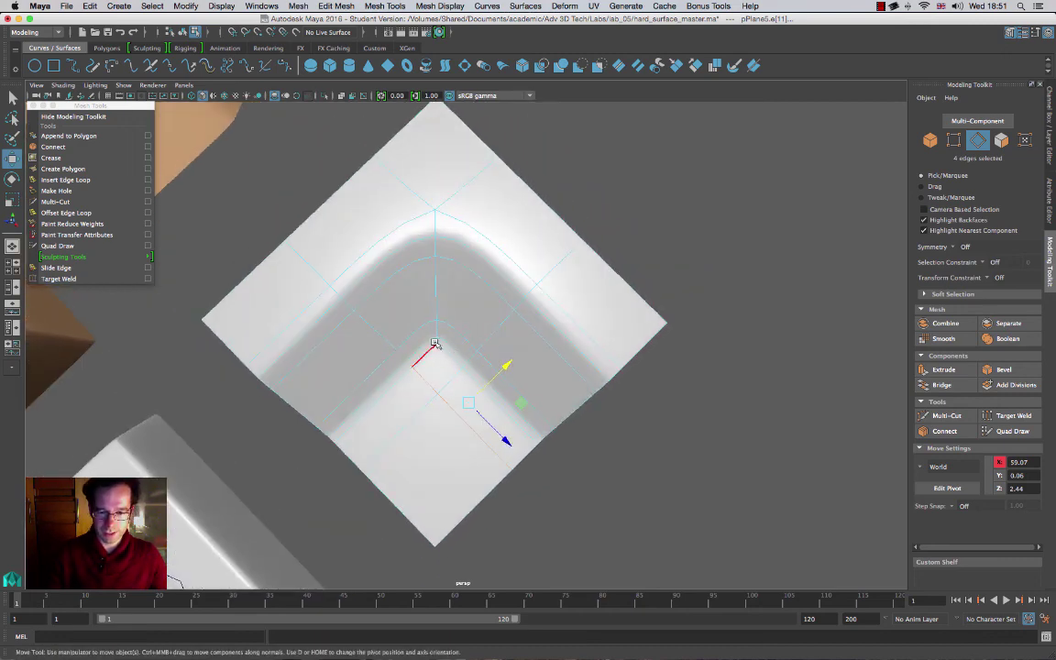
click(425, 345)
shift+click(460, 350)
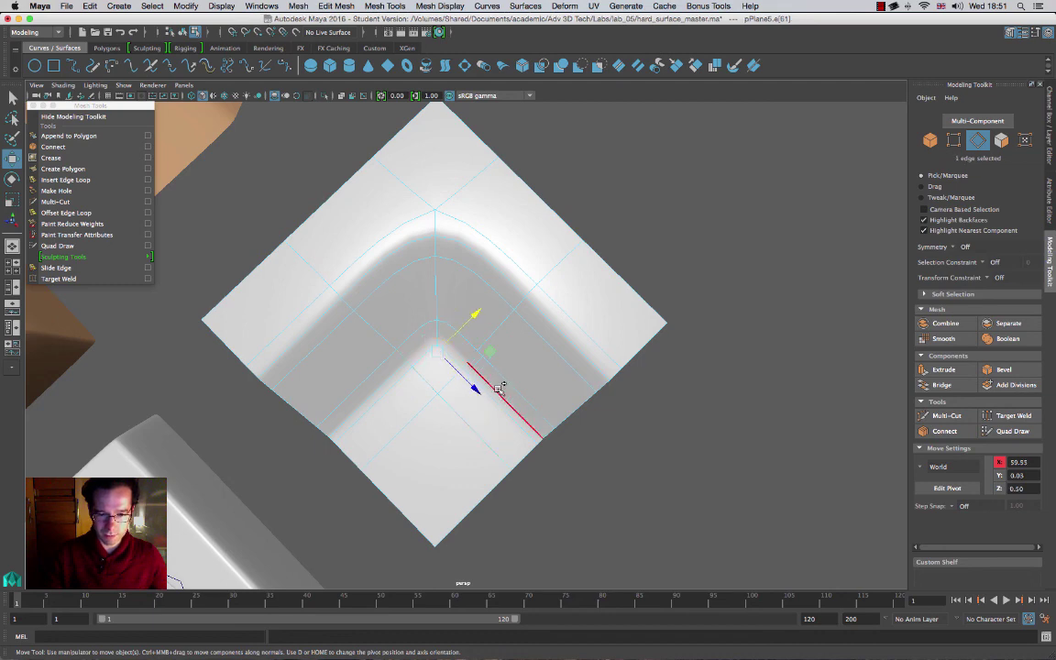
shift+click(405, 227)
shift+click(438, 213)
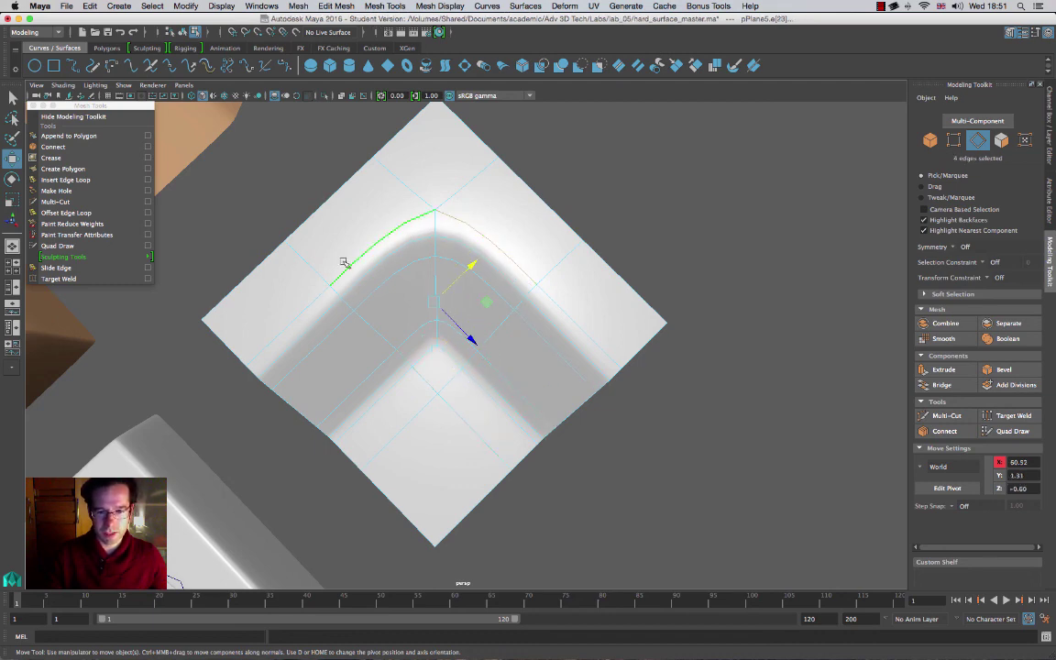
shift+click(587, 399)
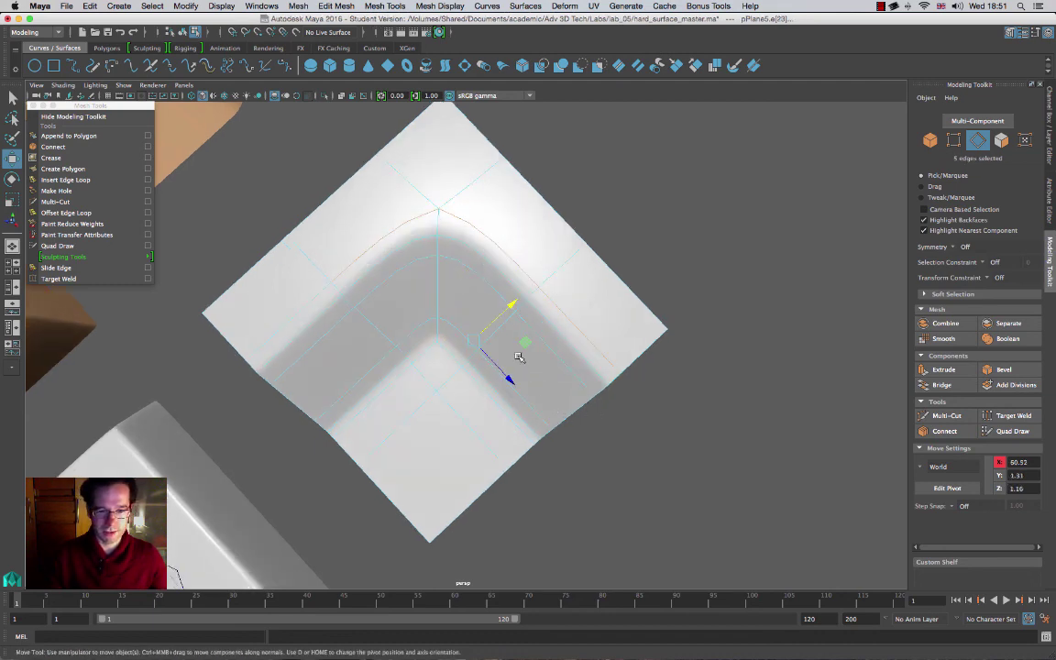
alt+drag(462, 441, 360, 405)
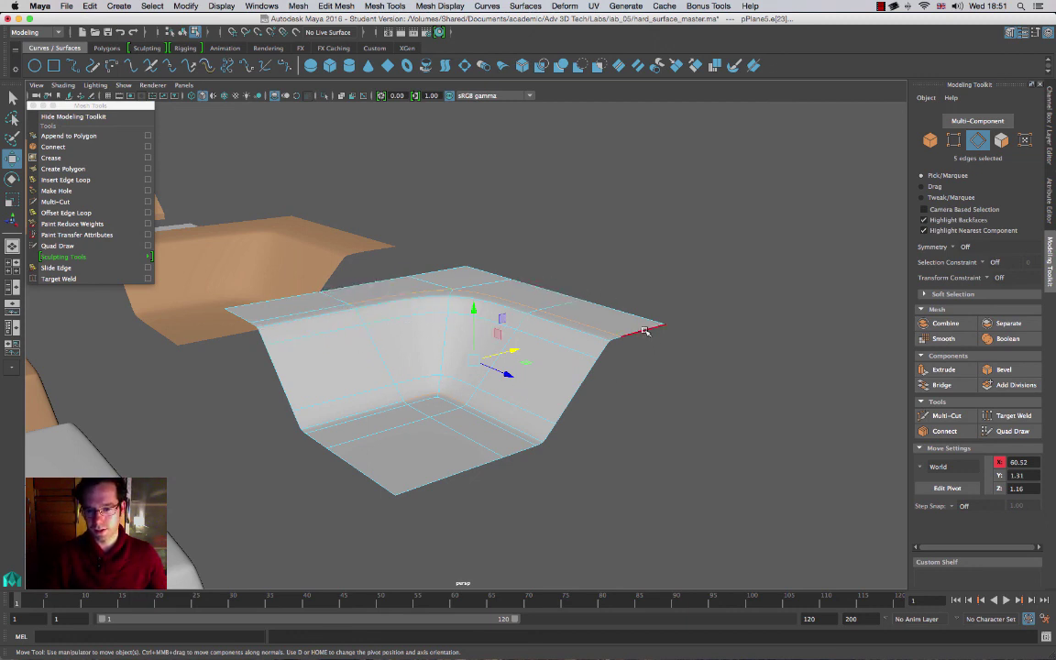
Step: Review the whole scene, comparing the grey models with their orange references and examining the reference shapes that still have only flat grey pieces
alt+right_drag(494, 395, 281, 375)
alt+middle_drag(280, 375, 620, 389)
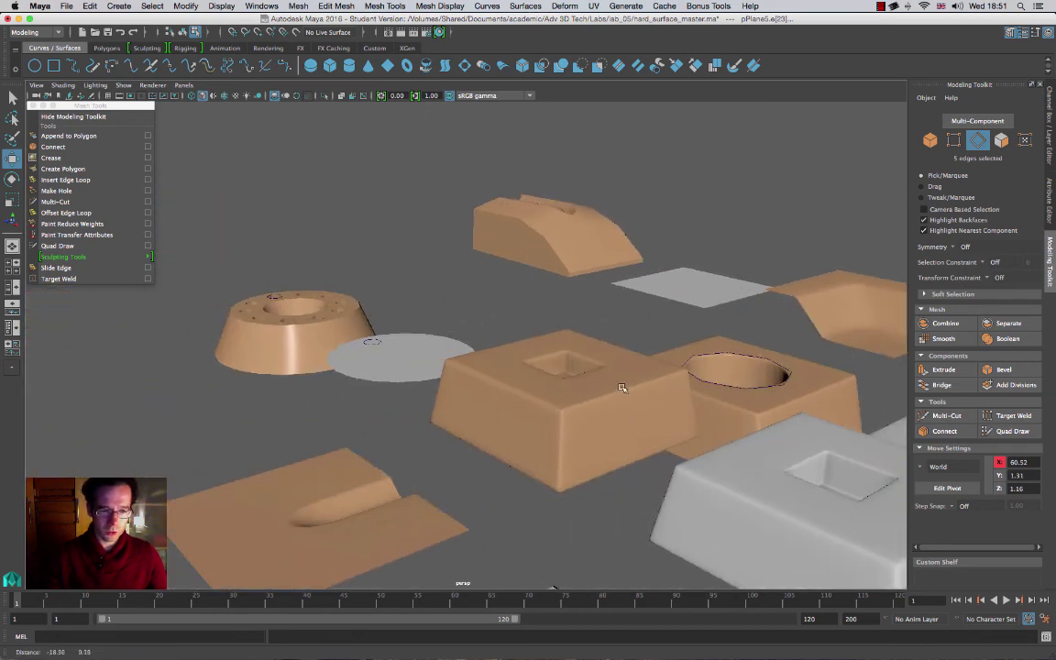
alt+middle_drag(413, 394, 602, 390)
alt+right_drag(601, 391, 207, 328)
alt+middle_drag(293, 345, 223, 369)
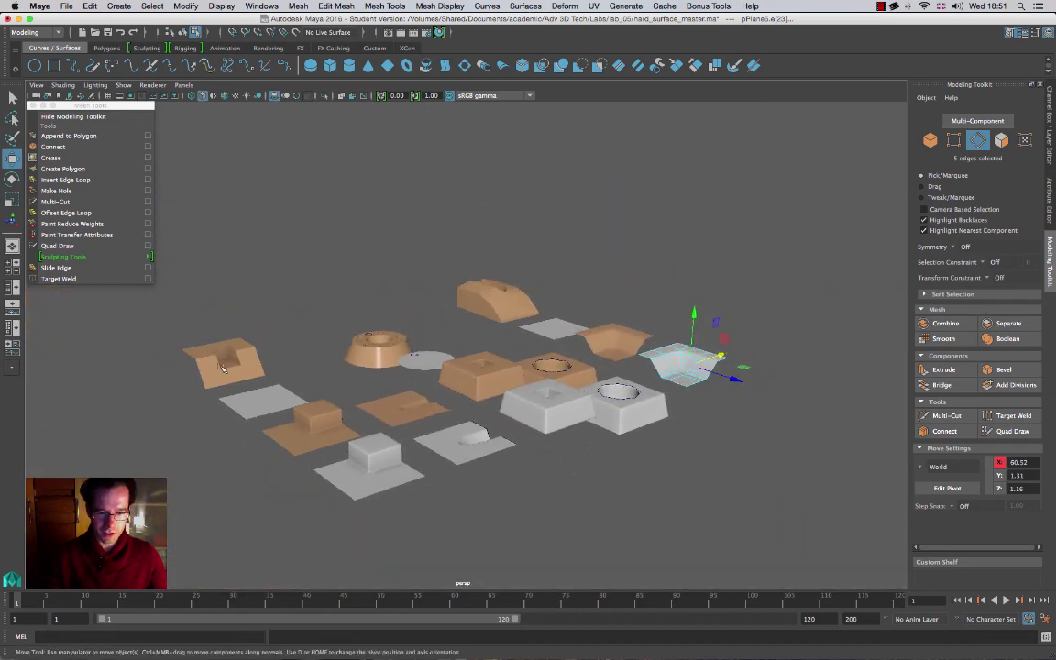
alt+drag(692, 390, 463, 426)
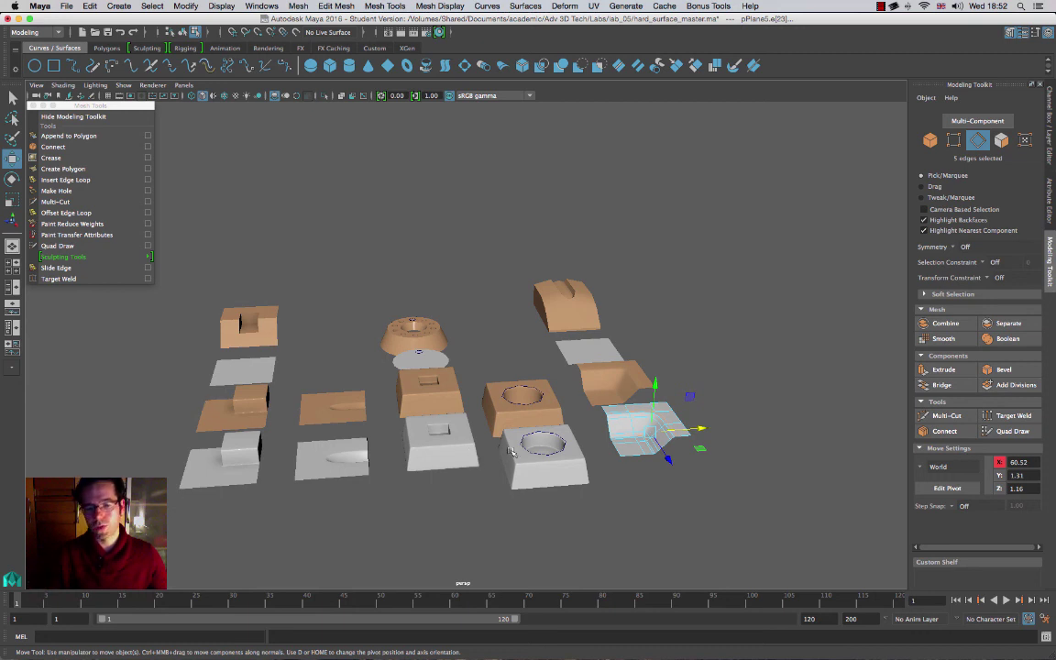
alt+drag(511, 451, 241, 470)
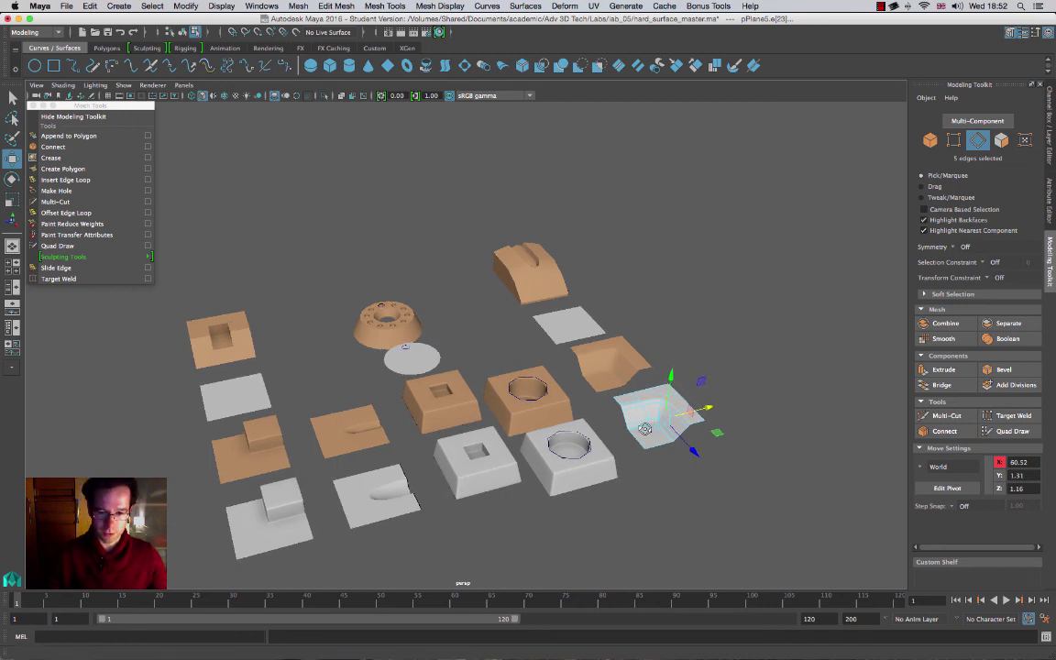
alt+drag(541, 411, 608, 406)
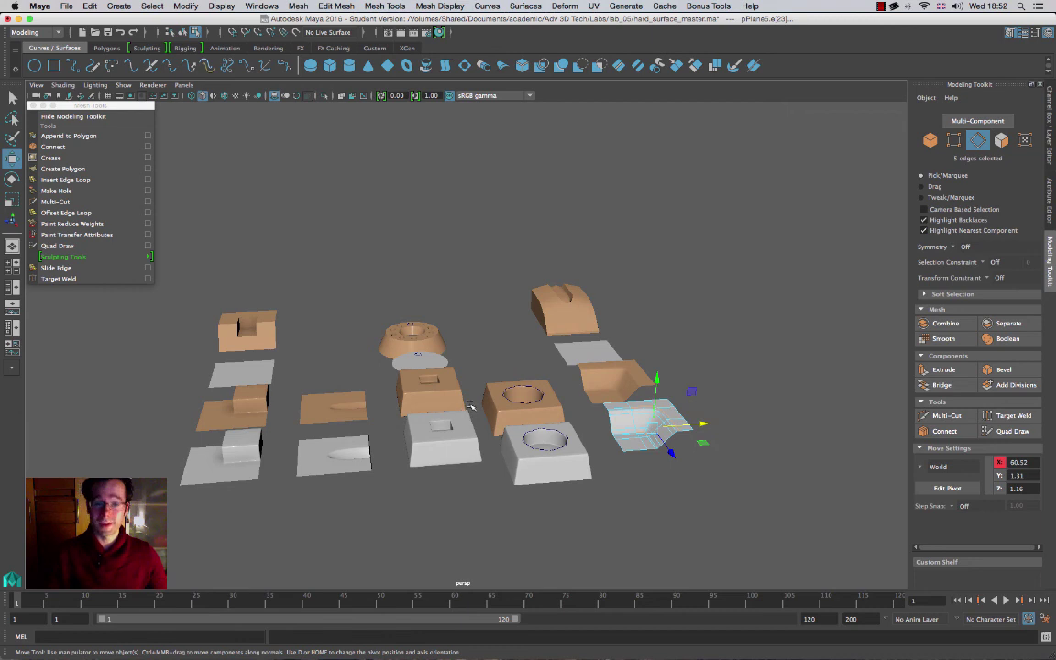
alt+drag(376, 340, 231, 313)
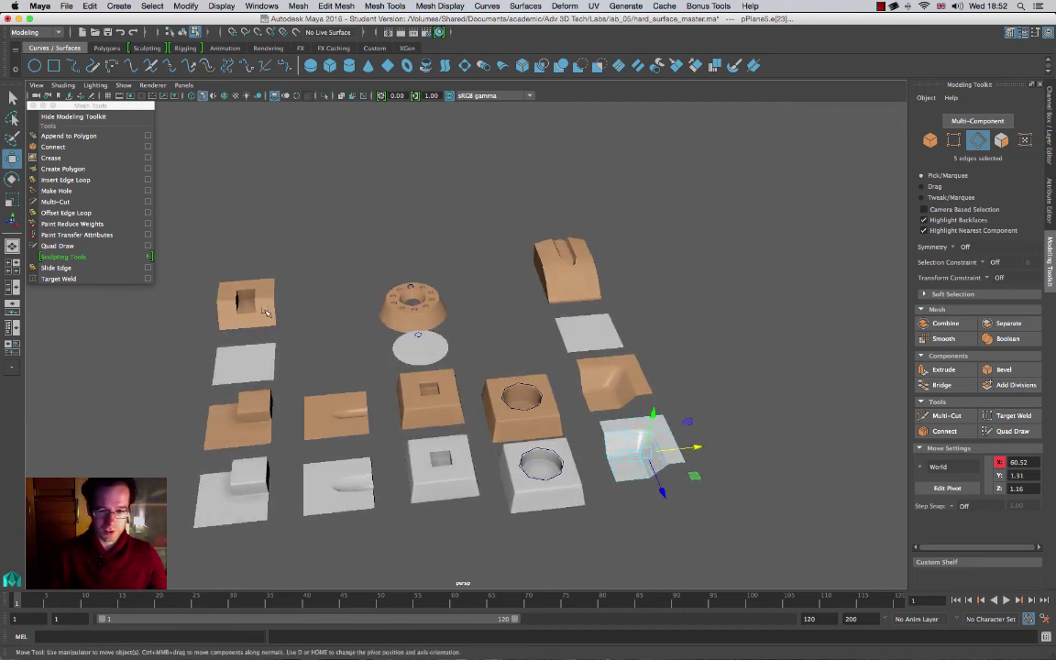